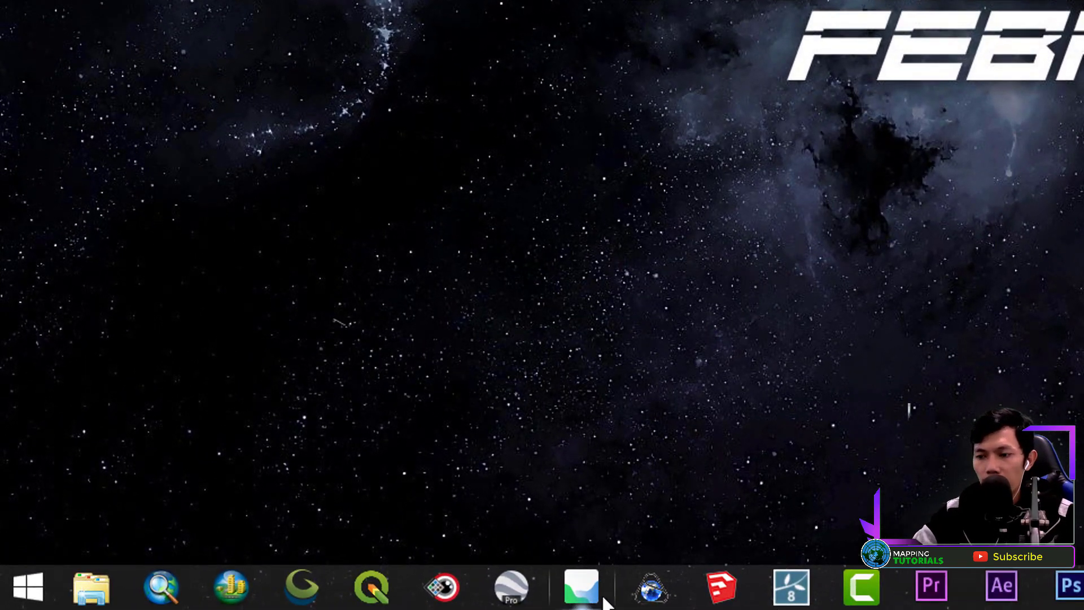
Open SAS.Planet and bring the volcano region between the two lakes into view at zoom 12.
{"action": "left_click", "coordinate": [650, 587]}
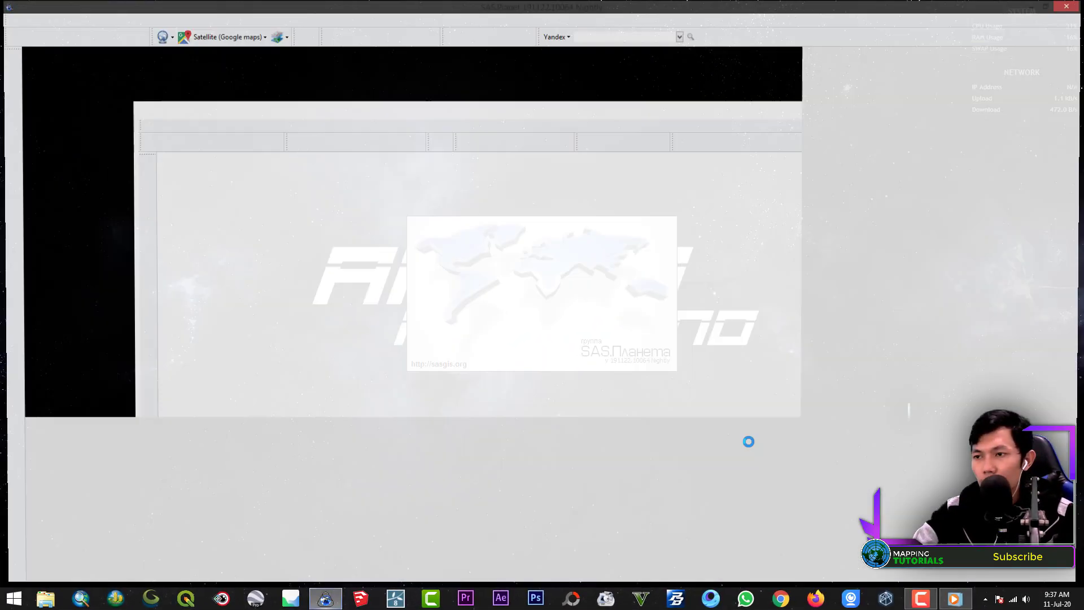
{"action": "scroll", "coordinate": [553, 344], "scroll_direction": "down", "scroll_amount": 3}
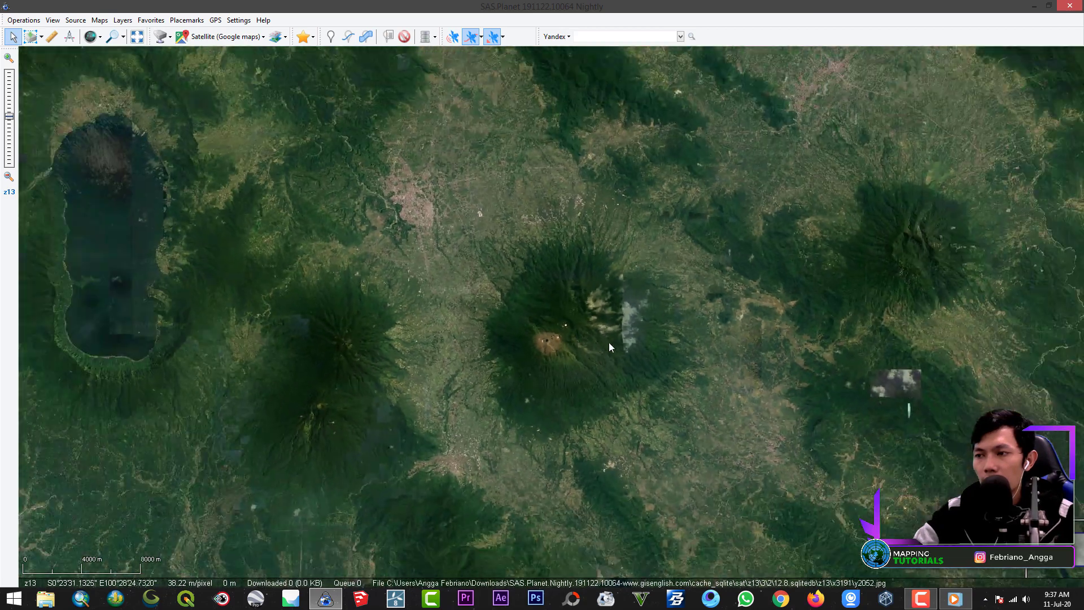
{"action": "left_click_drag", "start_coordinate": [699, 381], "coordinate": [618, 346]}
{"action": "scroll", "coordinate": [584, 345], "scroll_direction": "up", "scroll_amount": 1}
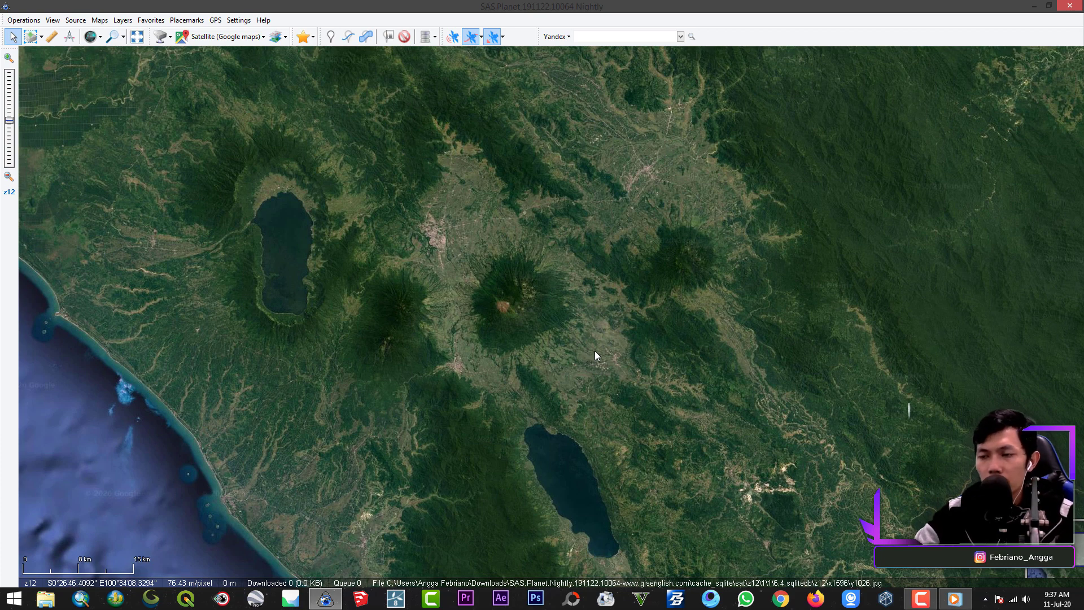
{"action": "left_click_drag", "start_coordinate": [632, 333], "coordinate": [508, 297]}
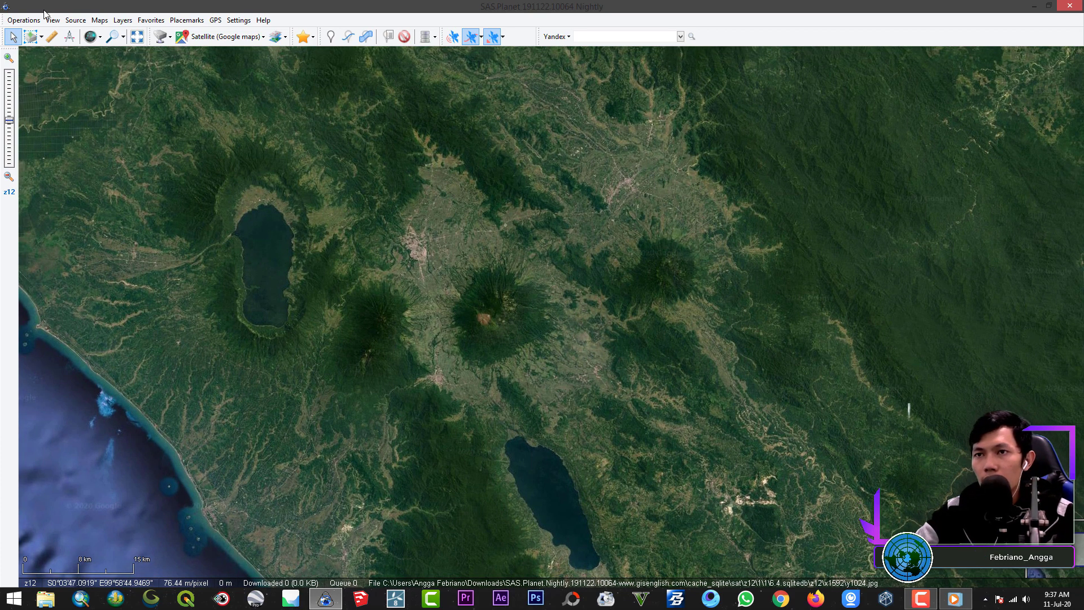
Make a rectangular selection around the three volcanoes between the two lakes and dismiss its Selection Manager.
{"action": "left_click", "coordinate": [32, 36]}
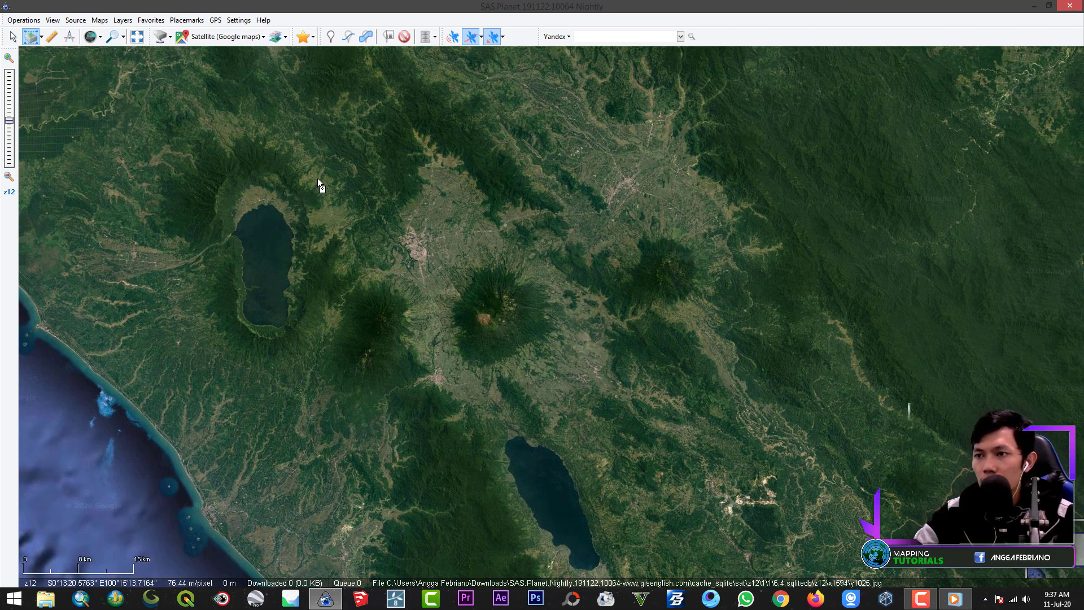
{"action": "left_click_drag", "start_coordinate": [323, 176], "coordinate": [734, 428]}
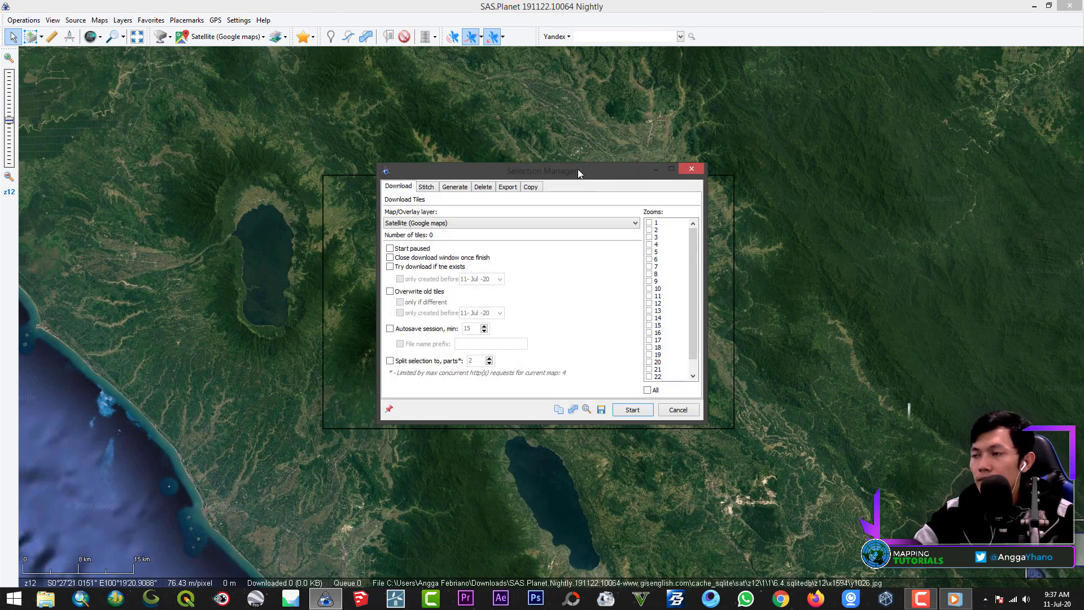
{"action": "left_click_drag", "start_coordinate": [577, 170], "coordinate": [653, 178]}
{"action": "left_click", "coordinate": [734, 177]}
Load the zoom 15 satellite tiles along the northern edge of the selected rectangle, from west to east.
{"action": "scroll", "coordinate": [347, 210], "scroll_direction": "up", "scroll_amount": 2}
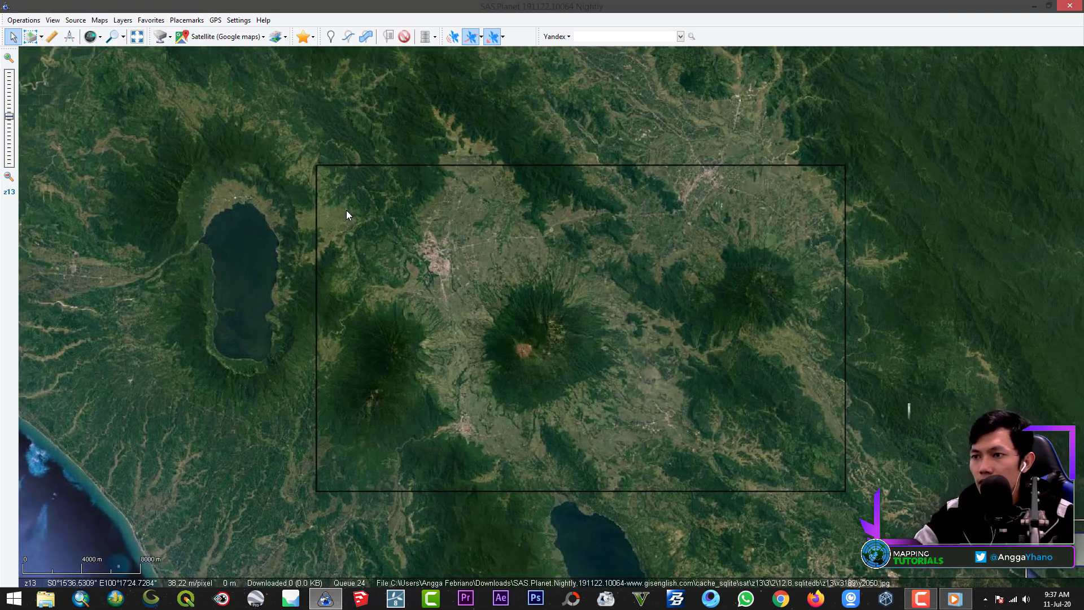
{"action": "scroll", "coordinate": [389, 163], "scroll_direction": "up", "scroll_amount": 1}
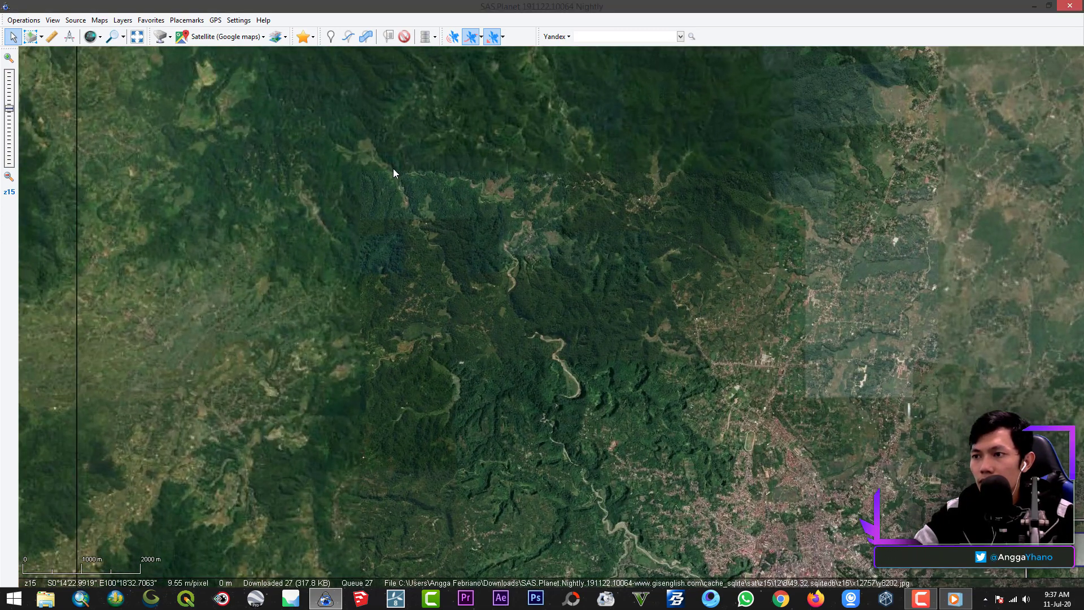
{"action": "left_click_drag", "start_coordinate": [394, 164], "coordinate": [442, 261]}
{"action": "left_click_drag", "start_coordinate": [583, 277], "coordinate": [582, 265]}
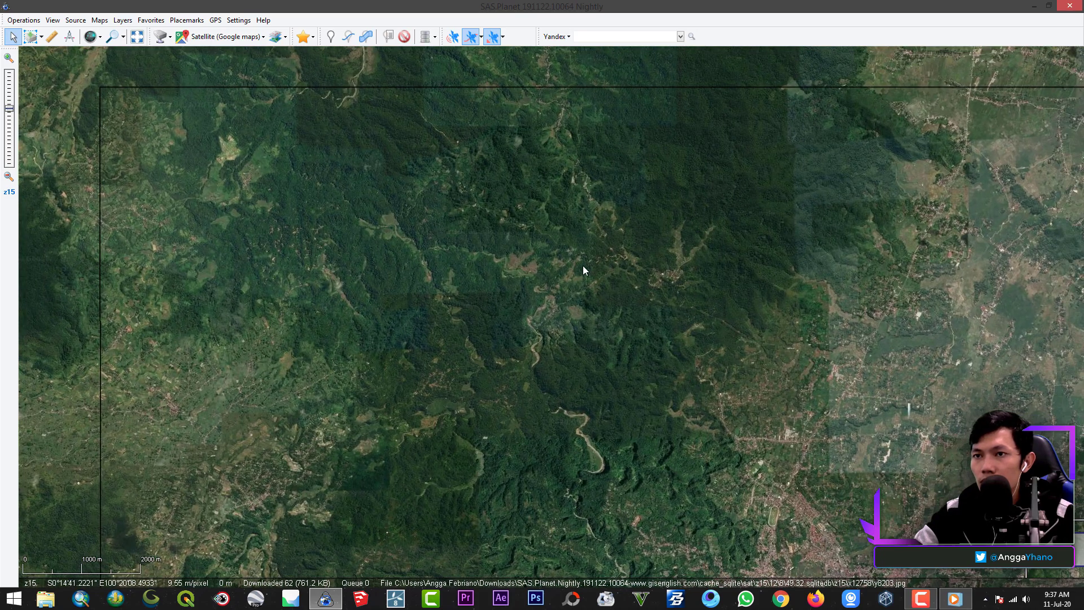
{"action": "left_click_drag", "start_coordinate": [976, 293], "coordinate": [491, 294]}
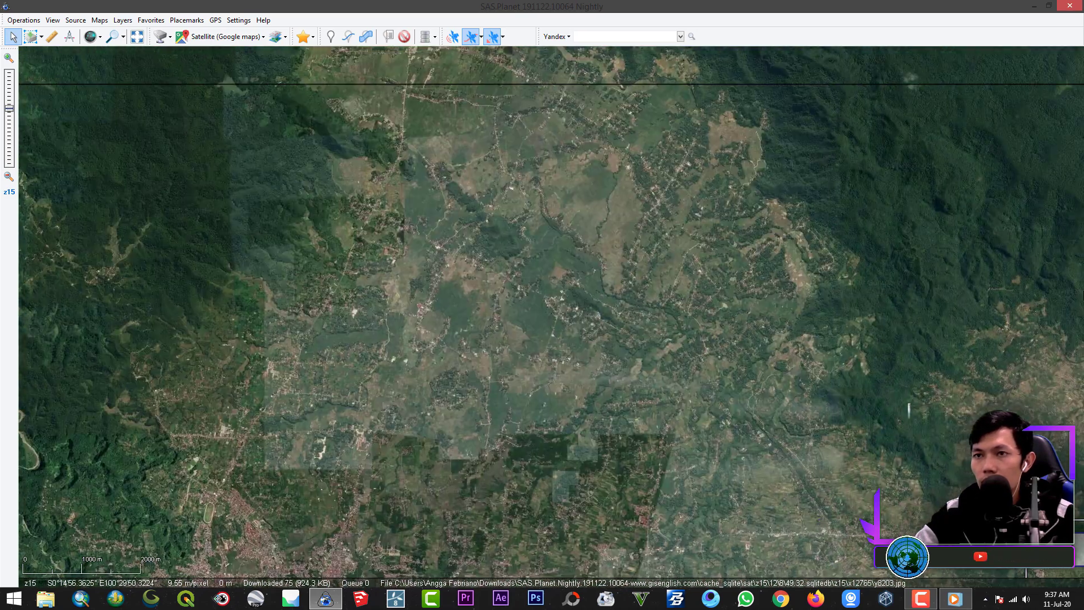
{"action": "mouse_move", "coordinate": [813, 293]}
{"action": "left_mouse_down"}
{"action": "mouse_move", "coordinate": [593, 299]}
{"action": "mouse_move", "coordinate": [587, 286]}
{"action": "mouse_move", "coordinate": [394, 287]}
{"action": "left_mouse_up"}
{"action": "left_click_drag", "start_coordinate": [944, 285], "coordinate": [620, 274]}
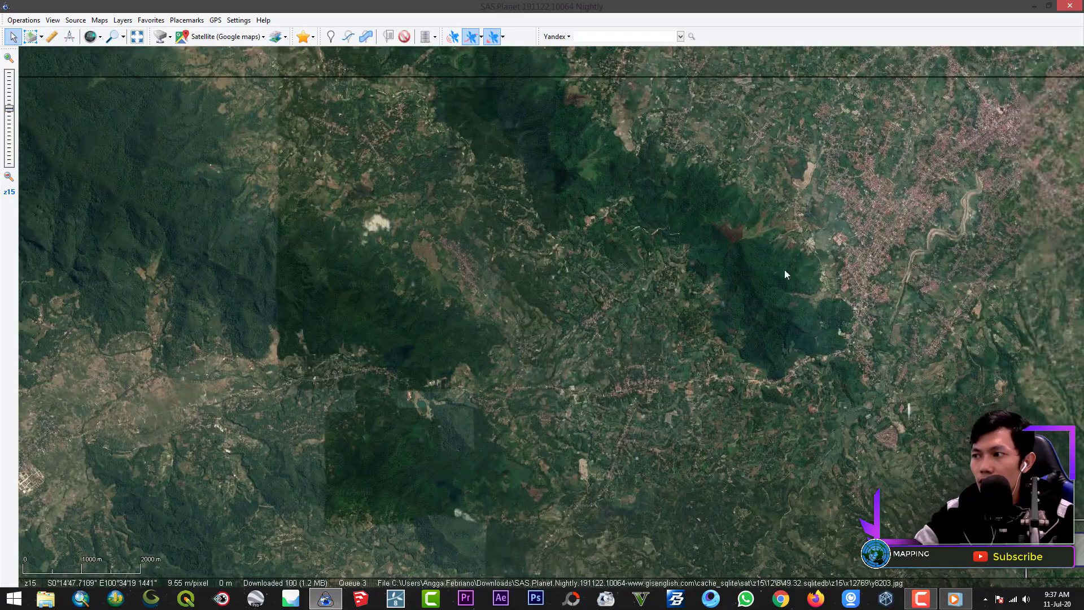
{"action": "left_click_drag", "start_coordinate": [784, 269], "coordinate": [517, 270]}
{"action": "left_click_drag", "start_coordinate": [946, 267], "coordinate": [508, 267]}
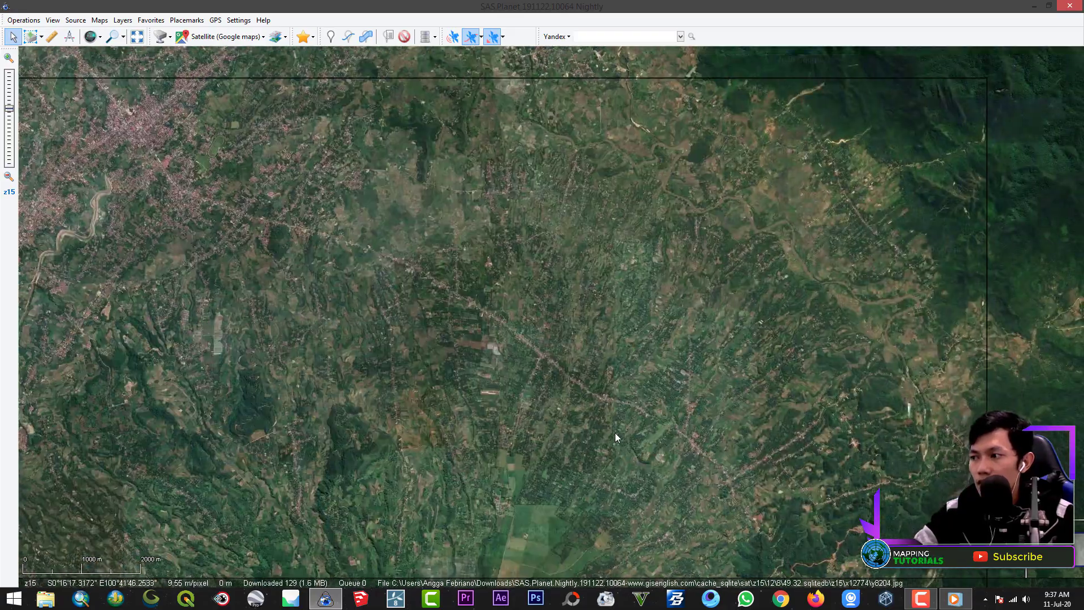
Load the zoom 15 satellite tiles down the eastern side of the selected rectangle to its southern edge.
{"action": "left_click_drag", "start_coordinate": [615, 433], "coordinate": [696, 210]}
{"action": "left_click_drag", "start_coordinate": [694, 480], "coordinate": [686, 340]}
{"action": "left_click_drag", "start_coordinate": [706, 452], "coordinate": [710, 377]}
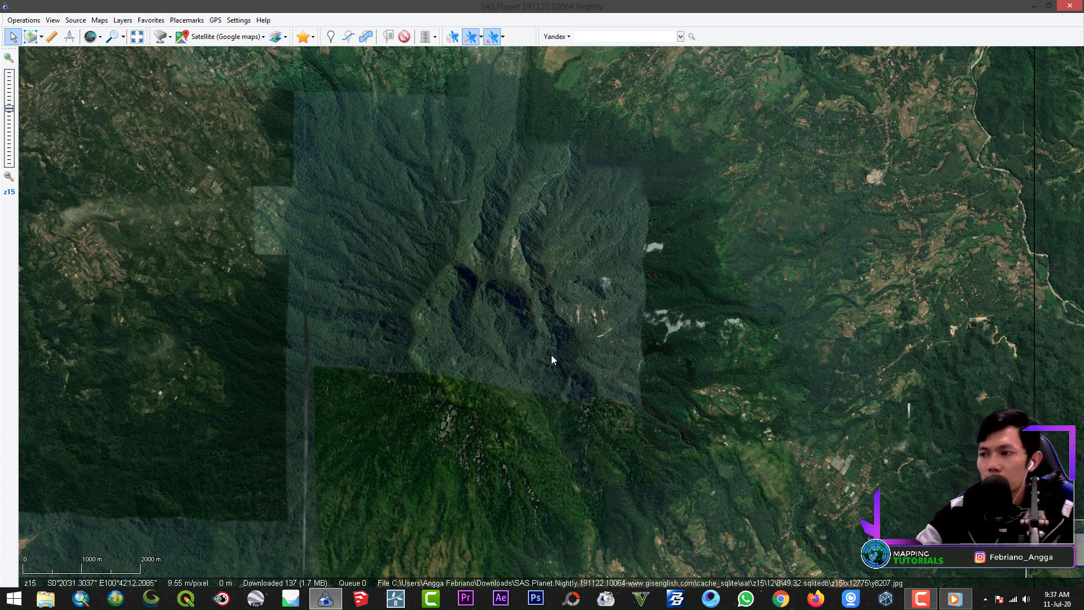
{"action": "left_click_drag", "start_coordinate": [764, 408], "coordinate": [743, 246]}
{"action": "left_click_drag", "start_coordinate": [787, 462], "coordinate": [811, 308]}
{"action": "left_click_drag", "start_coordinate": [820, 353], "coordinate": [824, 315]}
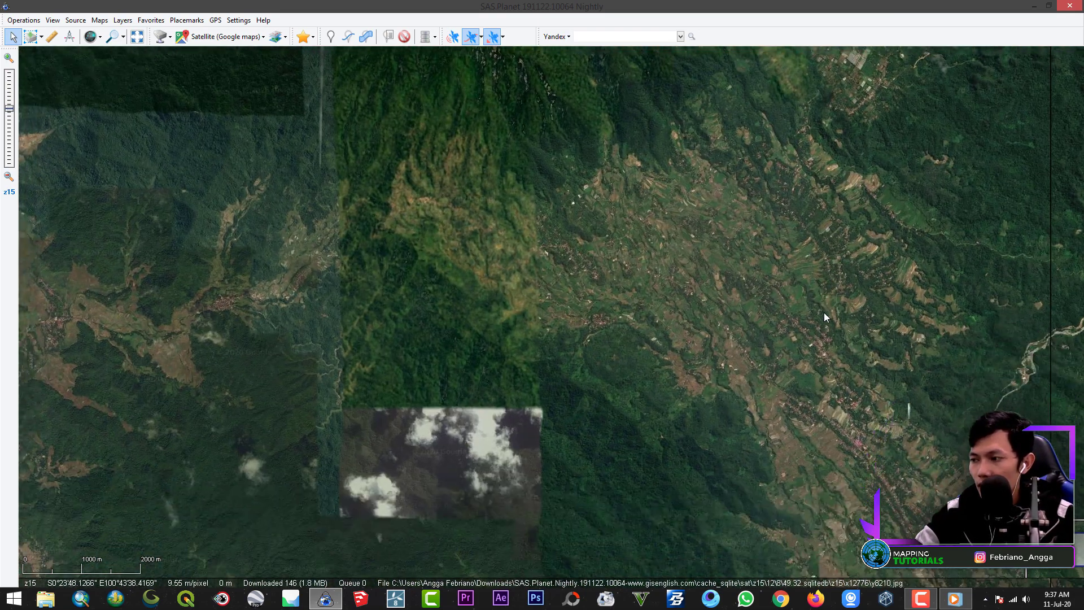
{"action": "mouse_move", "coordinate": [757, 374]}
{"action": "left_mouse_down"}
{"action": "mouse_move", "coordinate": [789, 299]}
{"action": "mouse_move", "coordinate": [784, 189]}
{"action": "left_mouse_up"}
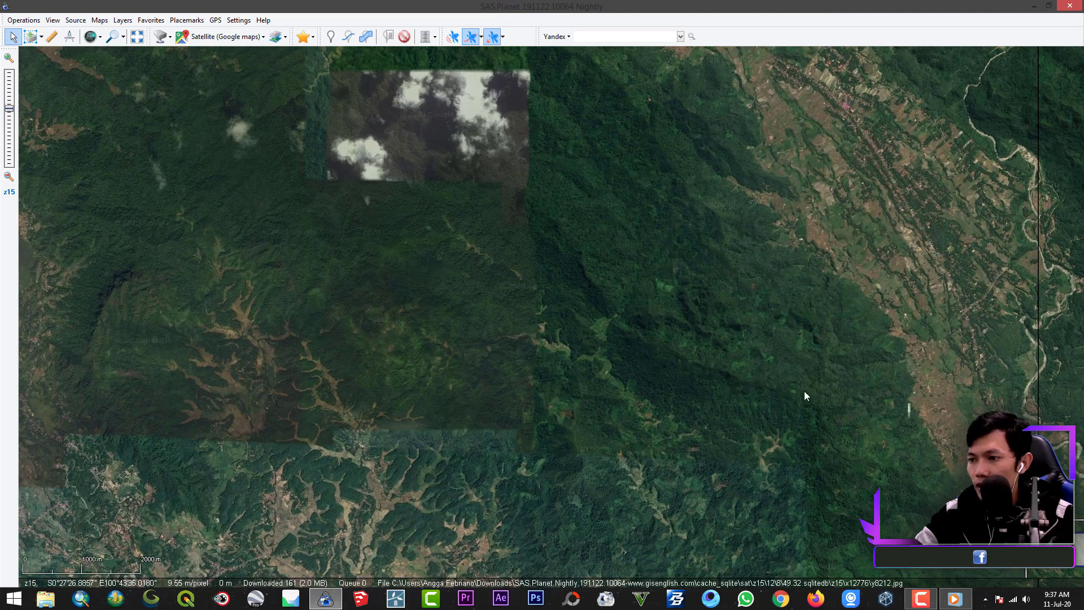
{"action": "left_click_drag", "start_coordinate": [804, 390], "coordinate": [777, 227]}
{"action": "left_click_drag", "start_coordinate": [787, 362], "coordinate": [852, 166]}
Load the zoom 15 satellite tiles across the southern part of the selected rectangle as far as its western side.
{"action": "left_click_drag", "start_coordinate": [748, 199], "coordinate": [1057, 354]}
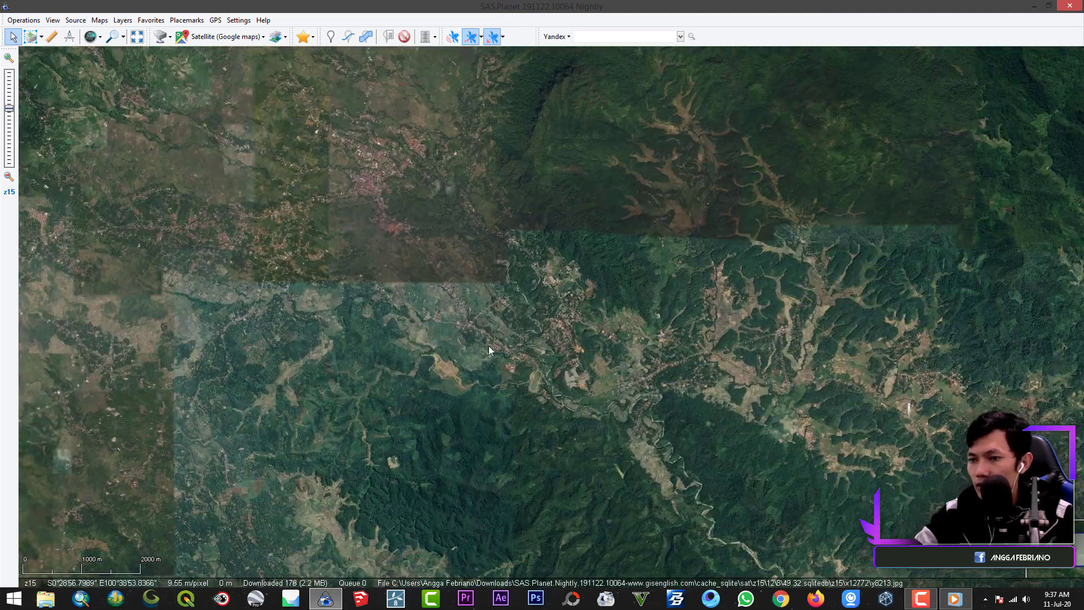
{"action": "left_click_drag", "start_coordinate": [448, 353], "coordinate": [678, 283]}
{"action": "left_click_drag", "start_coordinate": [306, 312], "coordinate": [754, 316]}
{"action": "left_click_drag", "start_coordinate": [343, 319], "coordinate": [677, 323]}
{"action": "left_click_drag", "start_coordinate": [299, 332], "coordinate": [610, 334]}
{"action": "left_click_drag", "start_coordinate": [416, 333], "coordinate": [777, 327]}
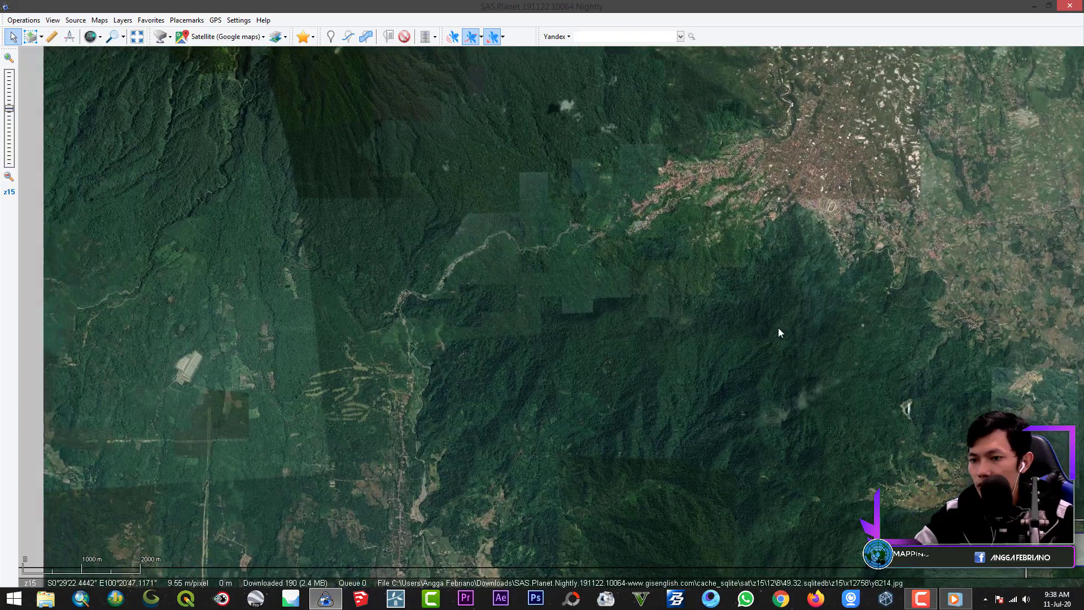
{"action": "left_click_drag", "start_coordinate": [460, 323], "coordinate": [787, 319]}
Load the zoom 15 tiles over the western and central volcanoes and the town north of them.
{"action": "left_click_drag", "start_coordinate": [904, 256], "coordinate": [653, 496]}
{"action": "left_click_drag", "start_coordinate": [938, 205], "coordinate": [660, 415]}
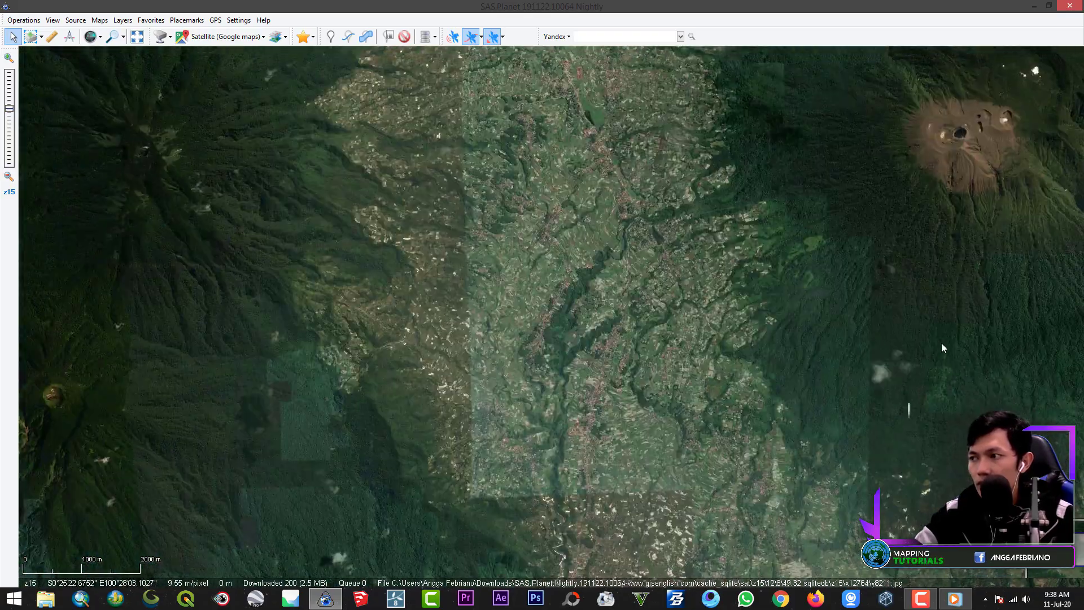
{"action": "left_click_drag", "start_coordinate": [940, 344], "coordinate": [461, 349]}
{"action": "left_click_drag", "start_coordinate": [1042, 225], "coordinate": [890, 435]}
{"action": "left_click_drag", "start_coordinate": [719, 275], "coordinate": [724, 321]}
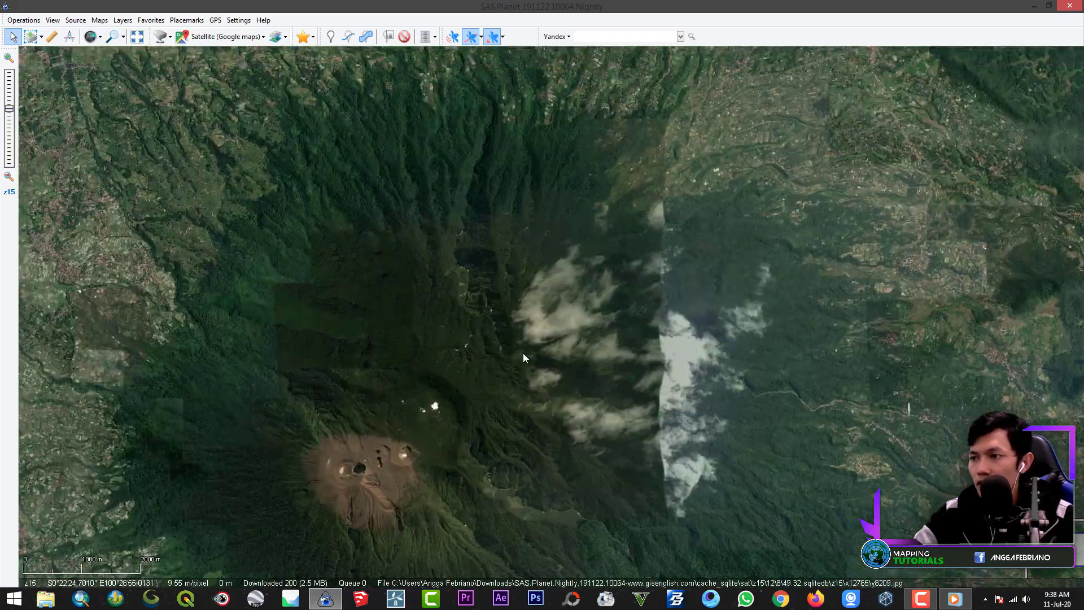
{"action": "left_click_drag", "start_coordinate": [633, 187], "coordinate": [658, 337]}
{"action": "left_click_drag", "start_coordinate": [391, 230], "coordinate": [649, 229]}
{"action": "left_click_drag", "start_coordinate": [354, 248], "coordinate": [689, 229]}
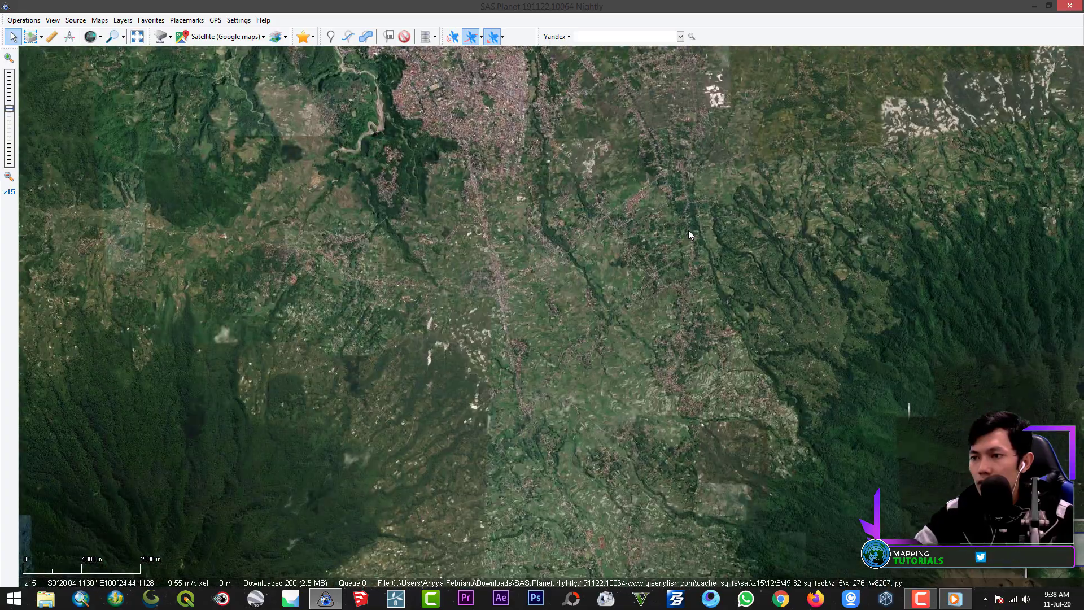
{"action": "left_click_drag", "start_coordinate": [462, 308], "coordinate": [760, 265]}
{"action": "left_click_drag", "start_coordinate": [269, 364], "coordinate": [282, 575]}
{"action": "left_click_drag", "start_coordinate": [433, 230], "coordinate": [444, 493]}
{"action": "mouse_move", "coordinate": [488, 370]}
{"action": "left_mouse_down"}
{"action": "mouse_move", "coordinate": [641, 343]}
{"action": "mouse_move", "coordinate": [508, 497]}
{"action": "left_mouse_up"}
Load the remaining zoom 15 tiles across the northern interior and around the eastern volcano of the selection.
{"action": "left_click_drag", "start_coordinate": [905, 347], "coordinate": [648, 282]}
{"action": "left_click_drag", "start_coordinate": [876, 302], "coordinate": [450, 267]}
{"action": "left_click_drag", "start_coordinate": [682, 379], "coordinate": [350, 366]}
{"action": "left_click_drag", "start_coordinate": [860, 378], "coordinate": [539, 447]}
{"action": "left_click_drag", "start_coordinate": [815, 421], "coordinate": [608, 388]}
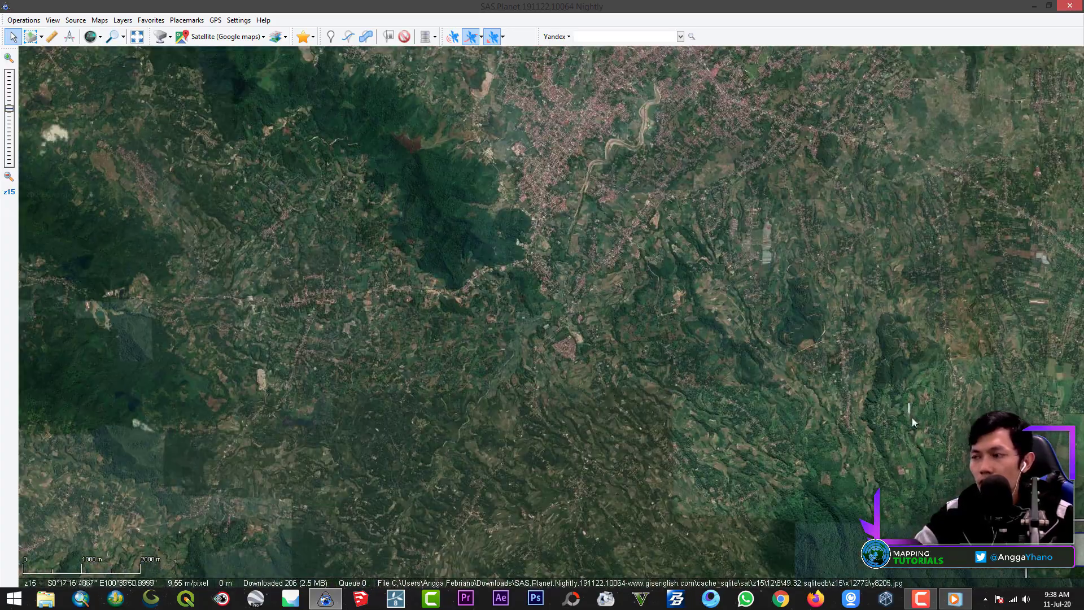
{"action": "left_click_drag", "start_coordinate": [854, 432], "coordinate": [580, 375]}
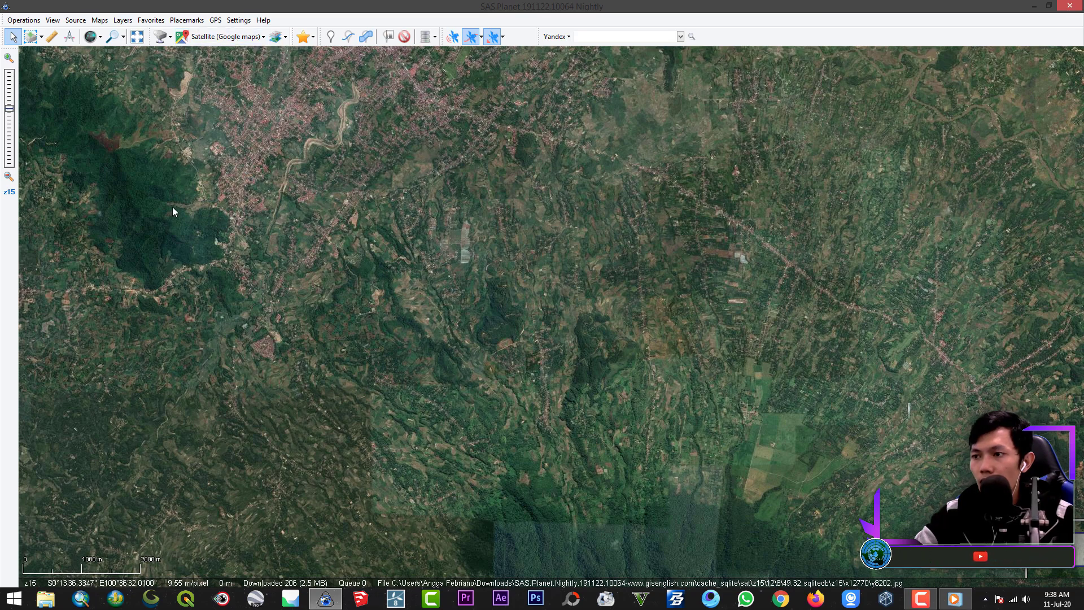
{"action": "left_click_drag", "start_coordinate": [812, 445], "coordinate": [655, 257]}
{"action": "left_click_drag", "start_coordinate": [792, 393], "coordinate": [696, 256]}
{"action": "left_click_drag", "start_coordinate": [636, 429], "coordinate": [896, 246]}
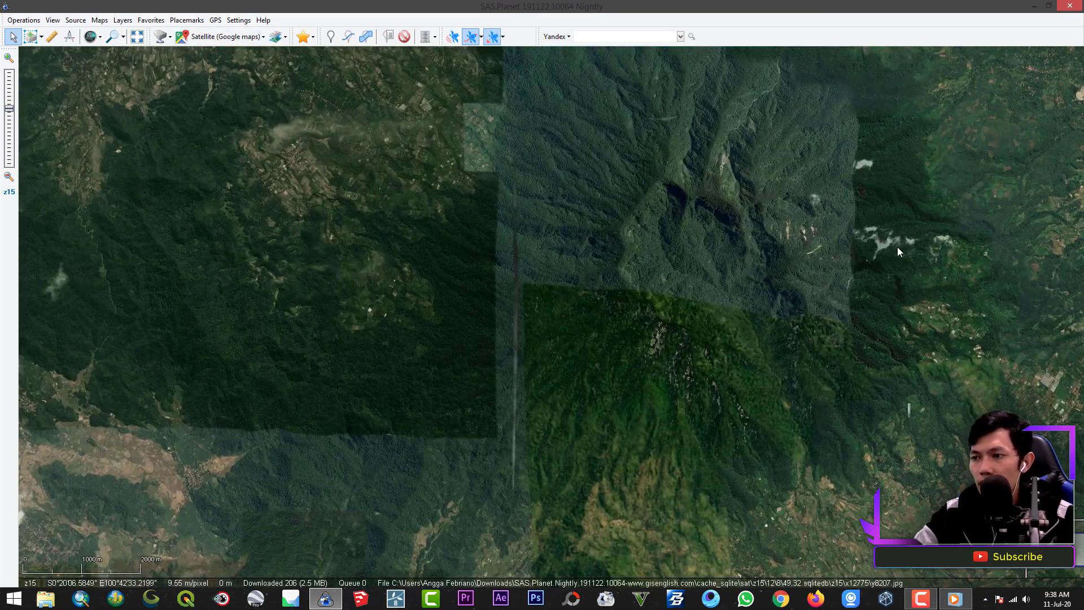
{"action": "left_click_drag", "start_coordinate": [812, 283], "coordinate": [1044, 219]}
{"action": "left_click_drag", "start_coordinate": [856, 351], "coordinate": [859, 300]}
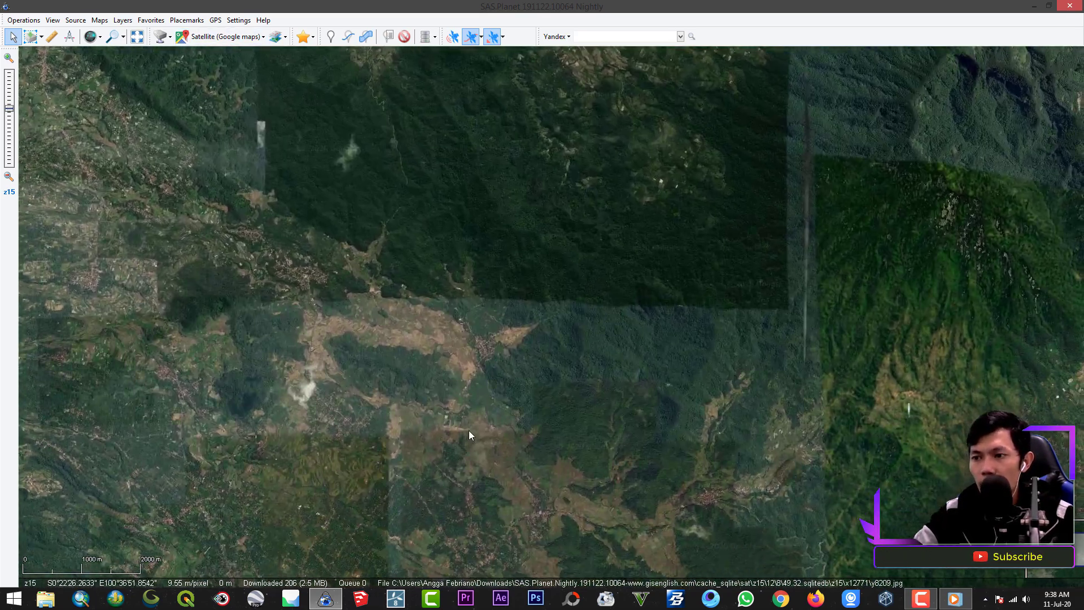
{"action": "scroll", "coordinate": [546, 297], "scroll_direction": "down", "scroll_amount": 2}
{"action": "scroll", "coordinate": [547, 296], "scroll_direction": "up", "scroll_amount": 1}
{"action": "scroll", "coordinate": [521, 319], "scroll_direction": "down", "scroll_amount": 1}
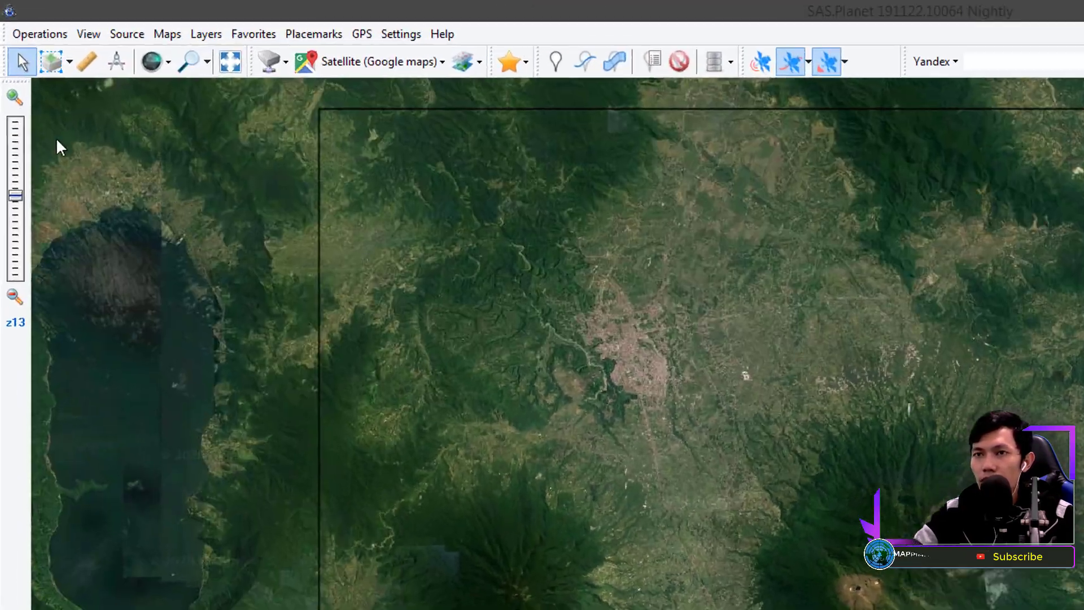
Reopen the last selection in the Selection Manager and choose zoom 15 for the tile download.
{"action": "left_click", "coordinate": [82, 79]}
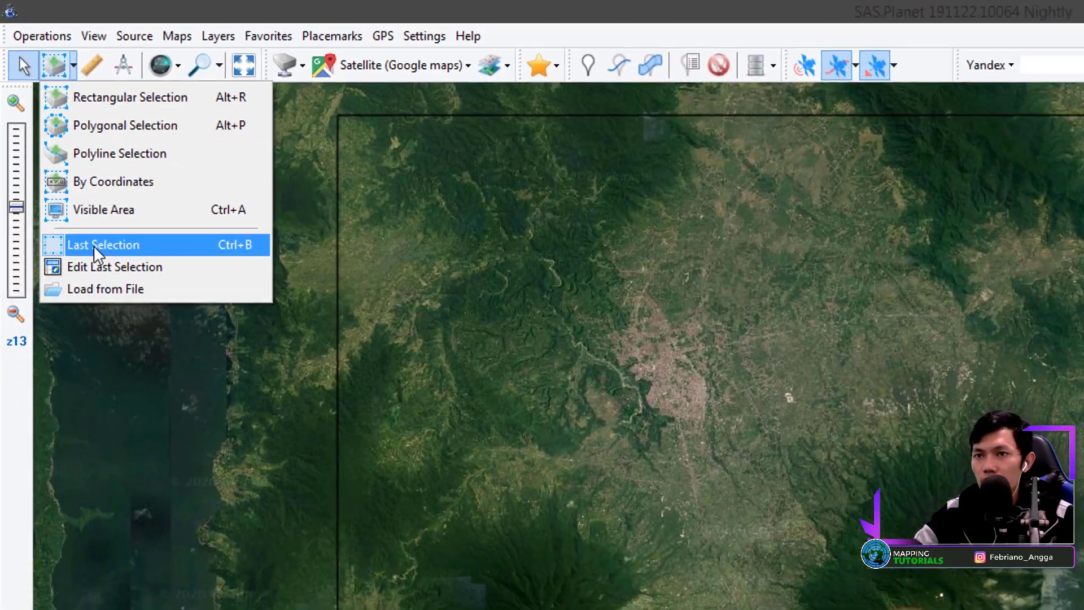
{"action": "left_click", "coordinate": [95, 247]}
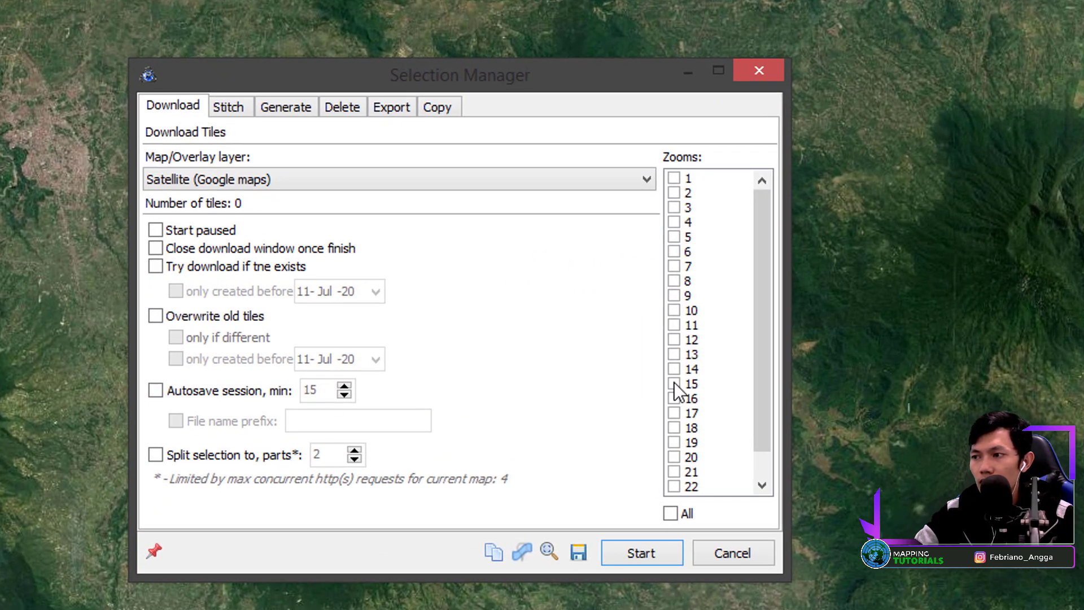
{"action": "left_click", "coordinate": [673, 383]}
Set up stitching of the selection with ECW (Enhanced Compression Wavelet) output at zoom 15.
{"action": "left_click", "coordinate": [248, 115]}
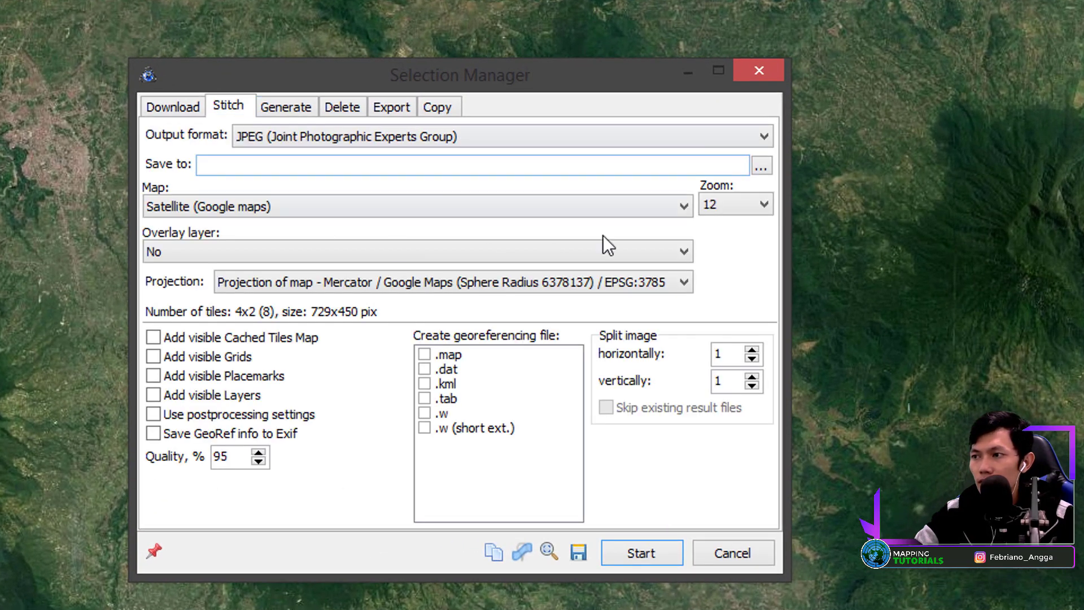
{"action": "left_click", "coordinate": [738, 204]}
{"action": "left_click", "coordinate": [724, 276]}
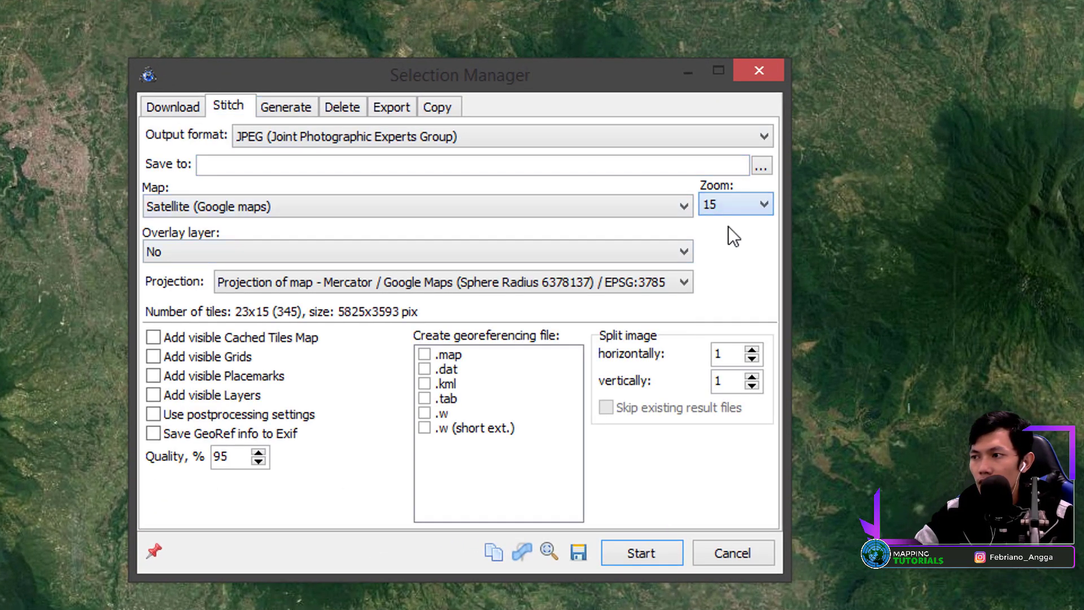
{"action": "left_click", "coordinate": [762, 138]}
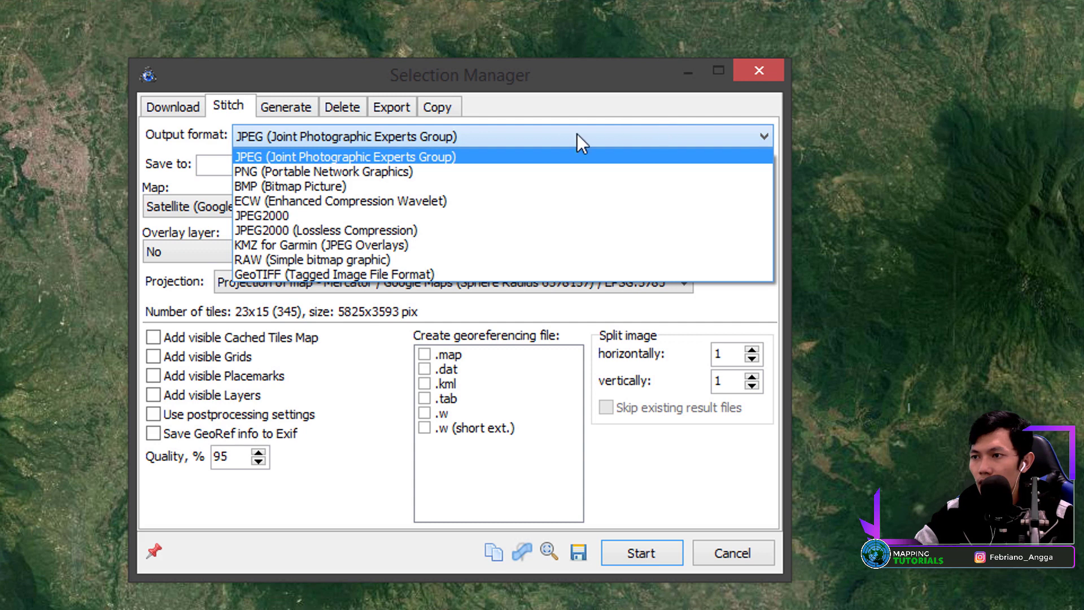
{"action": "left_click", "coordinate": [334, 200]}
{"action": "left_click", "coordinate": [730, 207]}
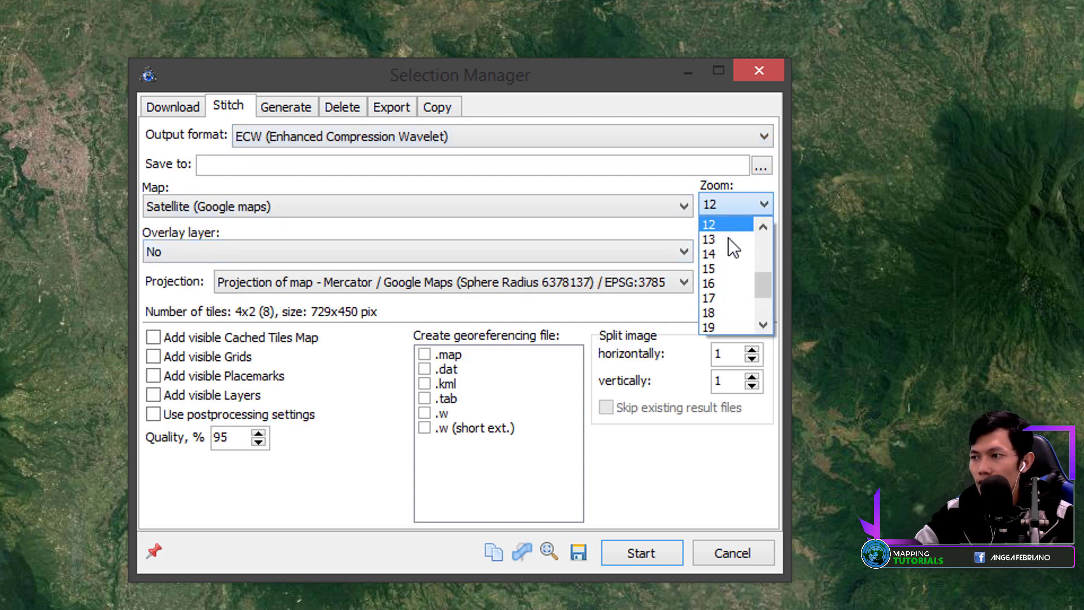
{"action": "left_click", "coordinate": [723, 265]}
Browse to the 43. 3D folder as the stitched image's save location and create a folder named "Bahan 3D" there.
{"action": "left_click", "coordinate": [761, 168]}
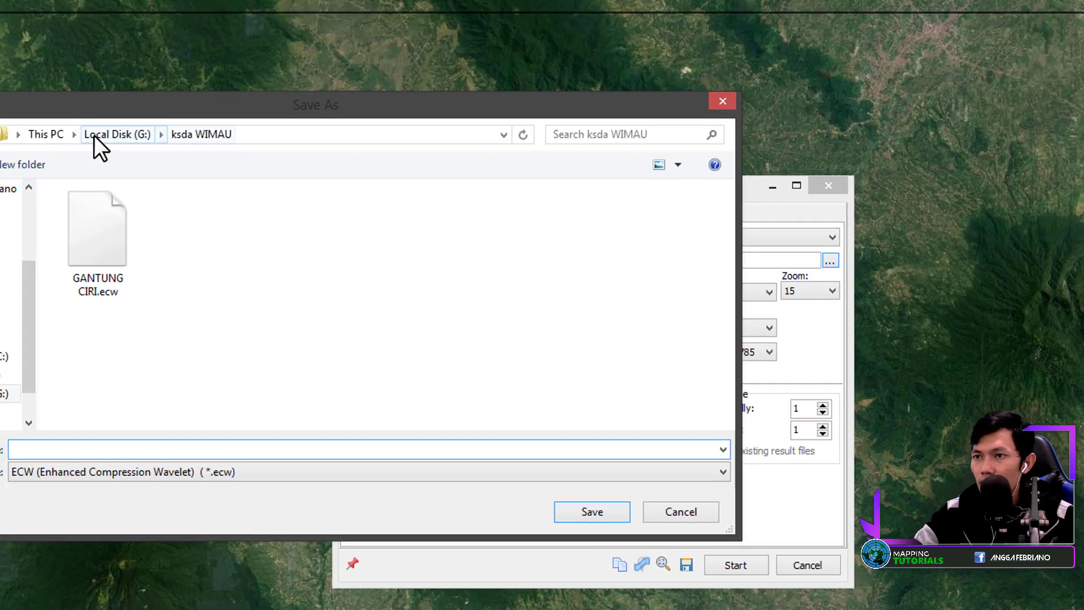
{"action": "left_click", "coordinate": [95, 135]}
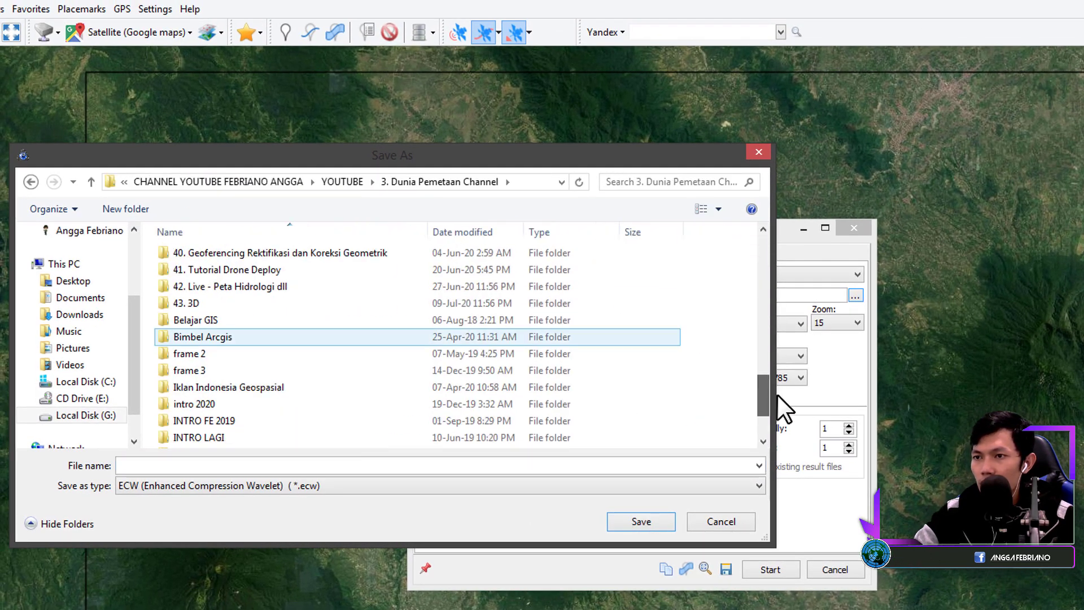
{"action": "double_click", "coordinate": [193, 293]}
{"action": "key", "text": "ctrl+shift+n"}
{"action": "type", "text": "Bahan"}
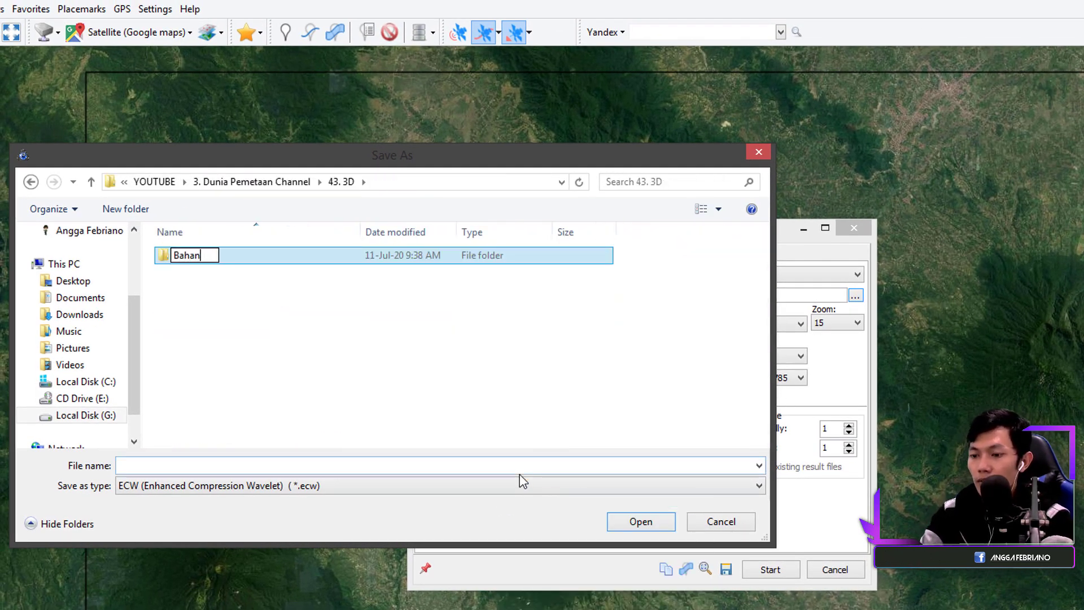
{"action": "type", "text": " 3D"}
{"action": "key", "text": "Return"}
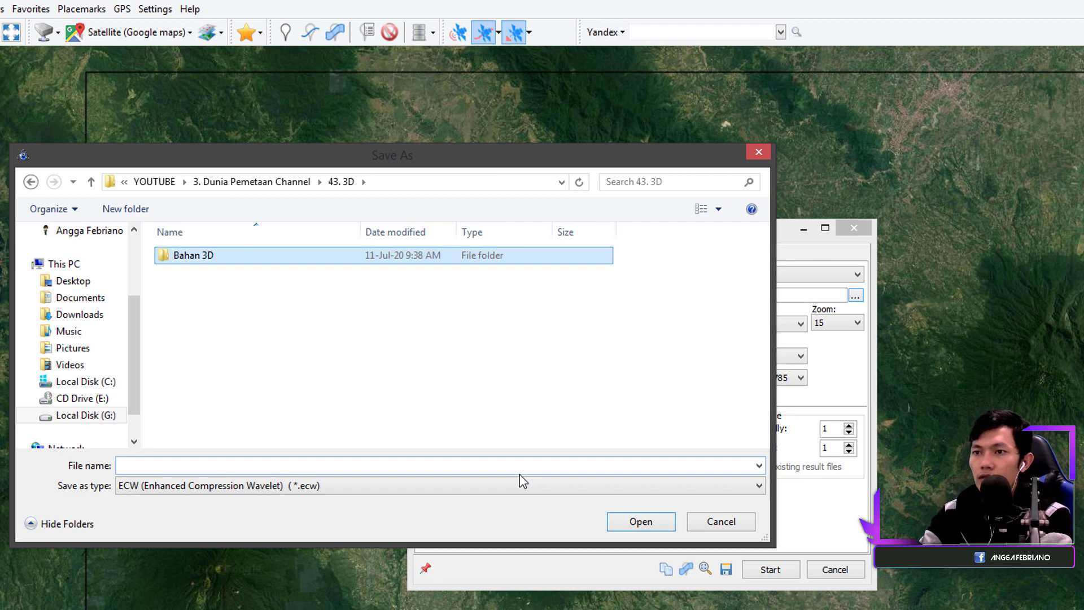
Save the stitched image in the Bahan 3D folder under the file name "Citra Satelit Google Maps".
{"action": "key", "text": "Return"}
{"action": "left_click", "coordinate": [259, 464]}
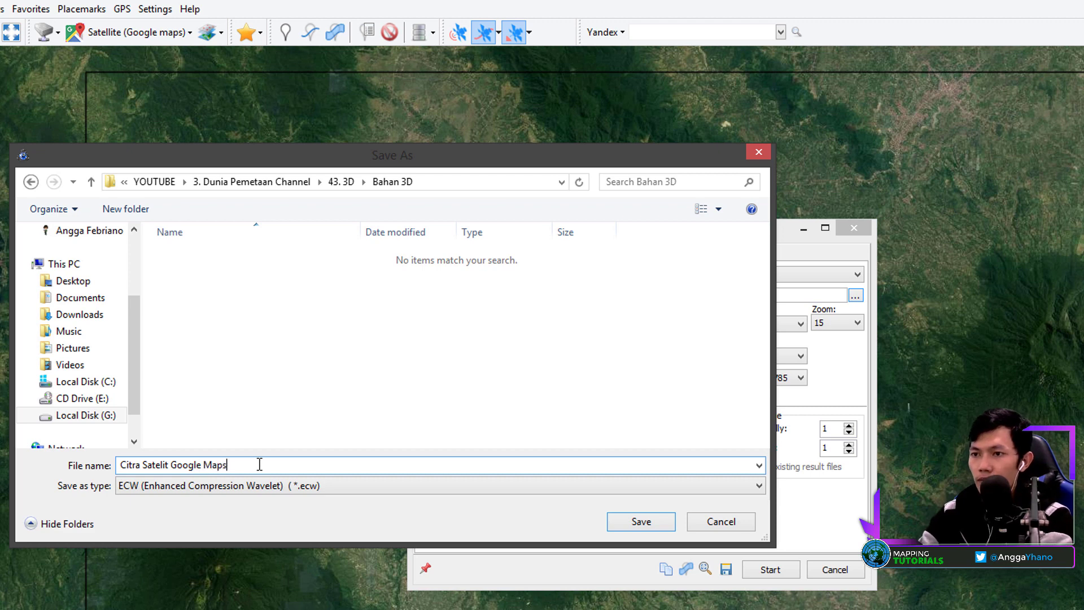
{"action": "left_click", "coordinate": [656, 521]}
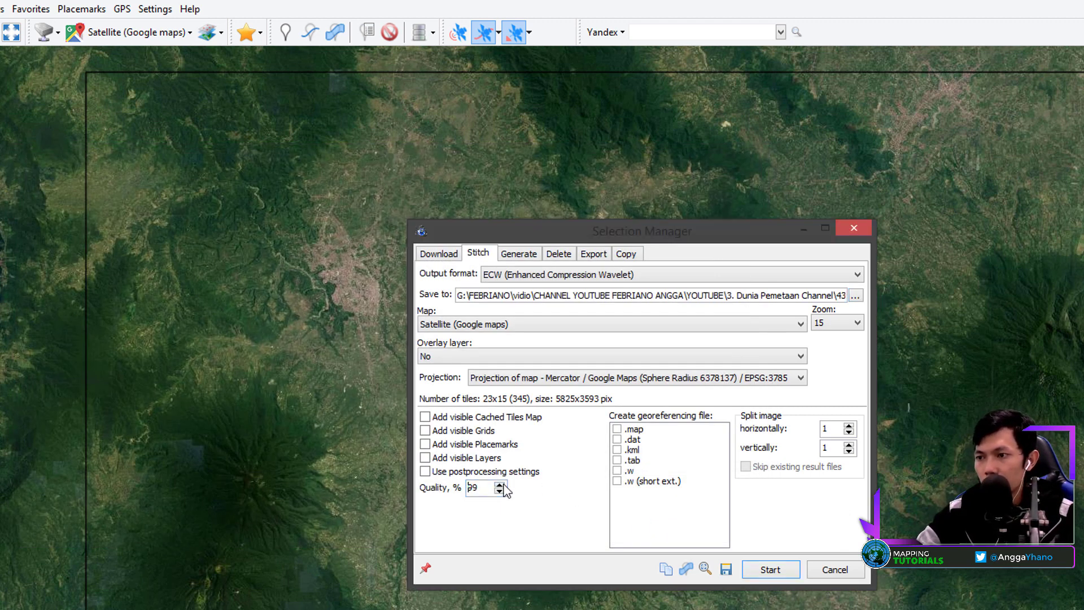
Set the stitch quality to 100% and the projection to Mercator / WGS84 / EPSG:3395, and run the stitching.
{"action": "left_click", "coordinate": [499, 484]}
{"action": "left_click", "coordinate": [566, 377]}
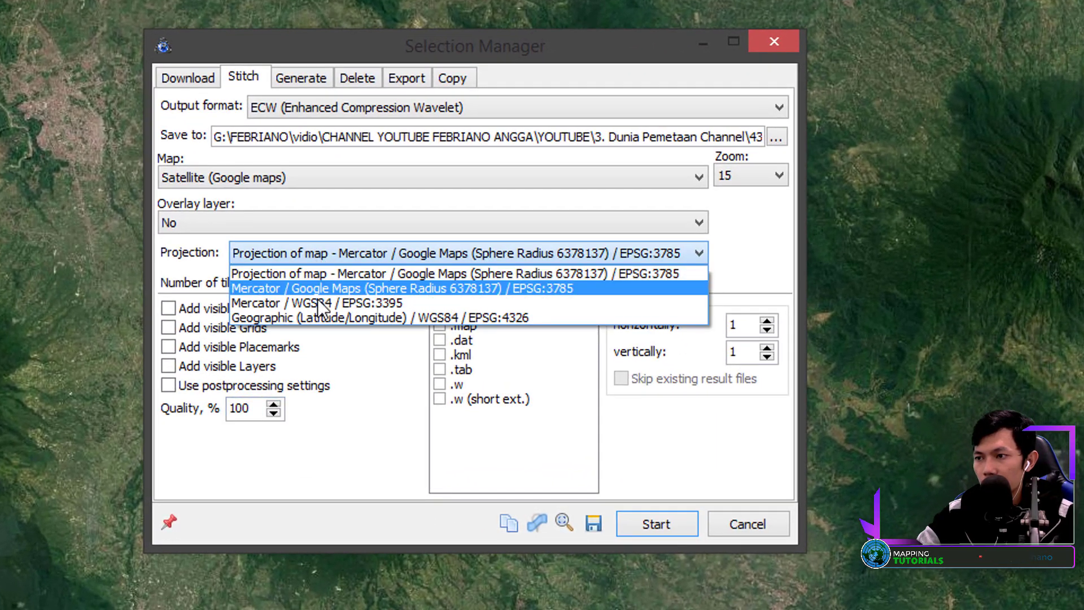
{"action": "left_click", "coordinate": [318, 304]}
{"action": "left_click", "coordinate": [635, 525]}
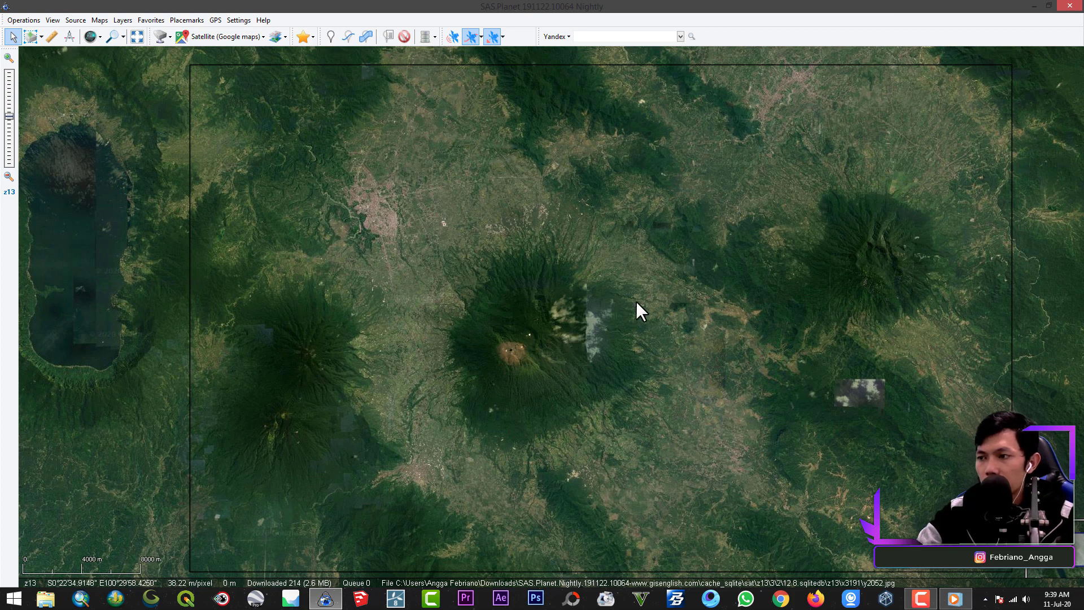
Close SAS.Planet and start ArcMap with a blank map, dismissing the Getting Started dialog.
{"action": "left_click", "coordinate": [1074, 7]}
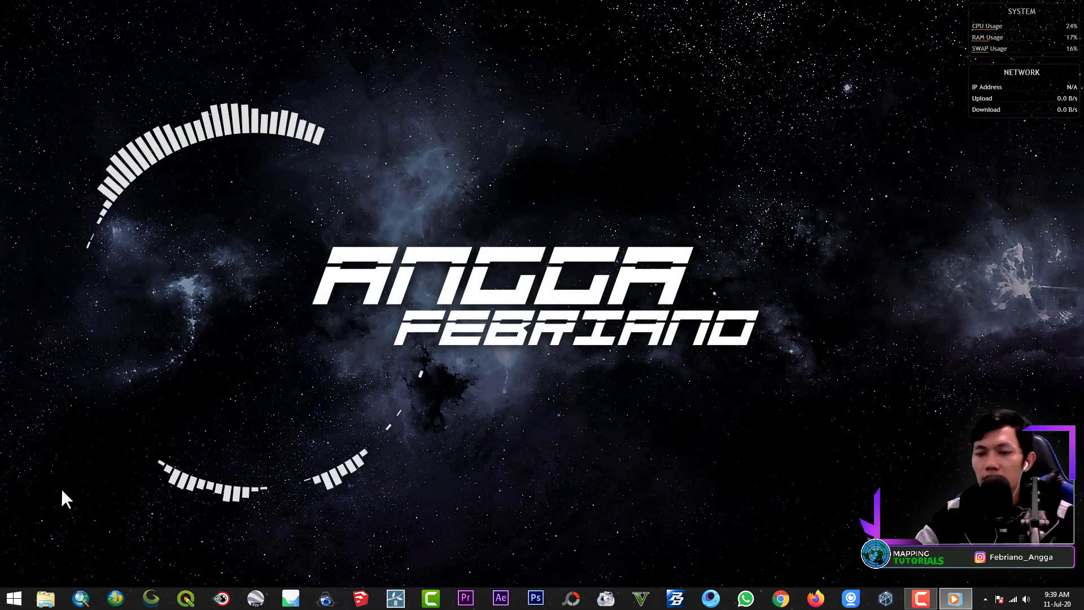
{"action": "left_click", "coordinate": [80, 598]}
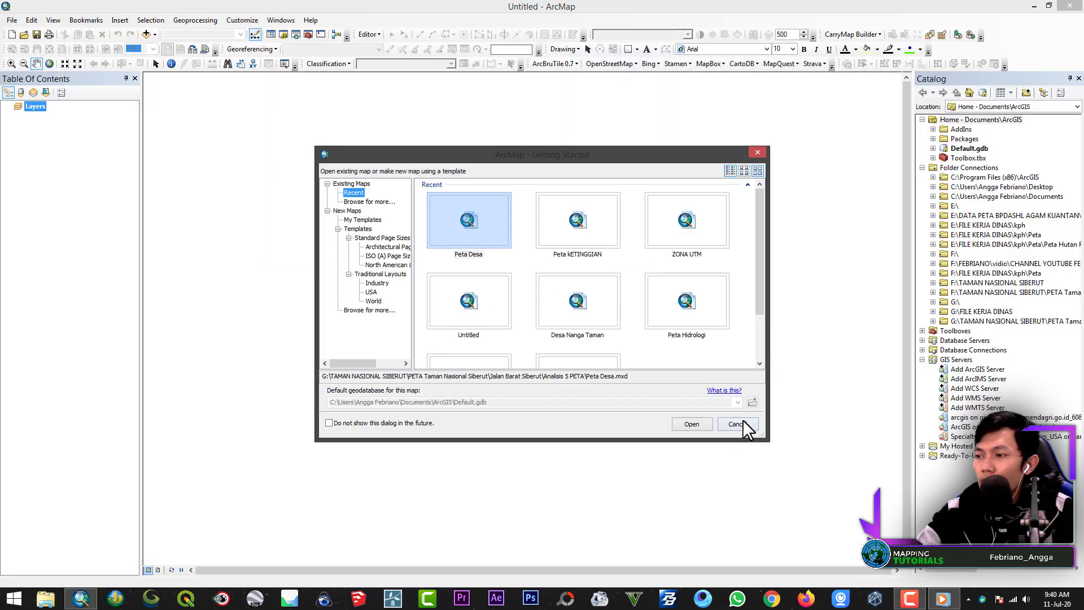
{"action": "left_click", "coordinate": [736, 424]}
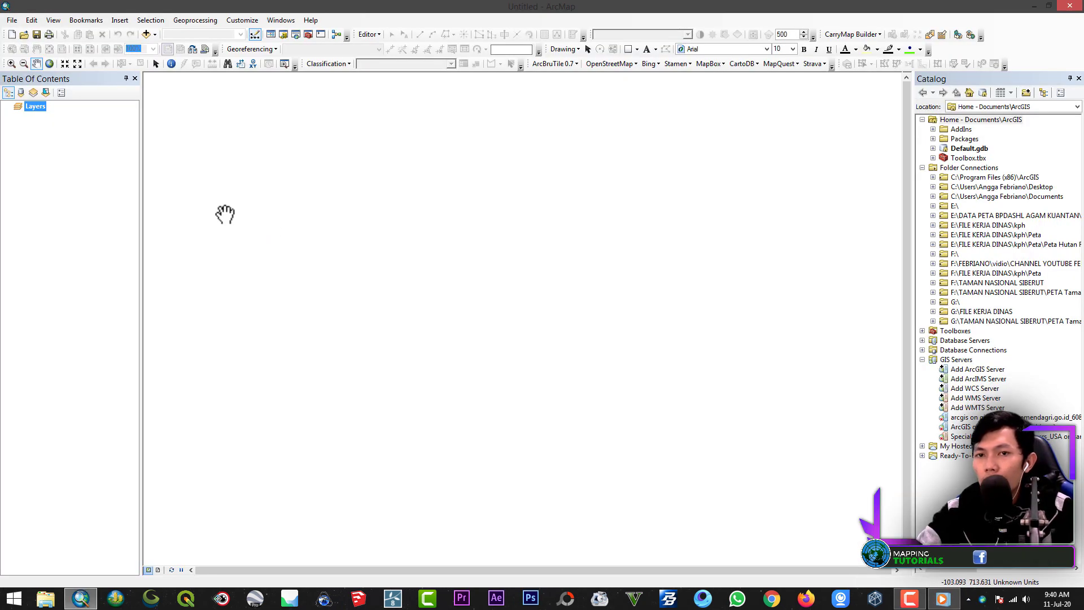
Set the Layers data frame's coordinate system to WGS 1984 UTM Zone 47S.
{"action": "right_click", "coordinate": [37, 113]}
{"action": "left_click", "coordinate": [93, 351]}
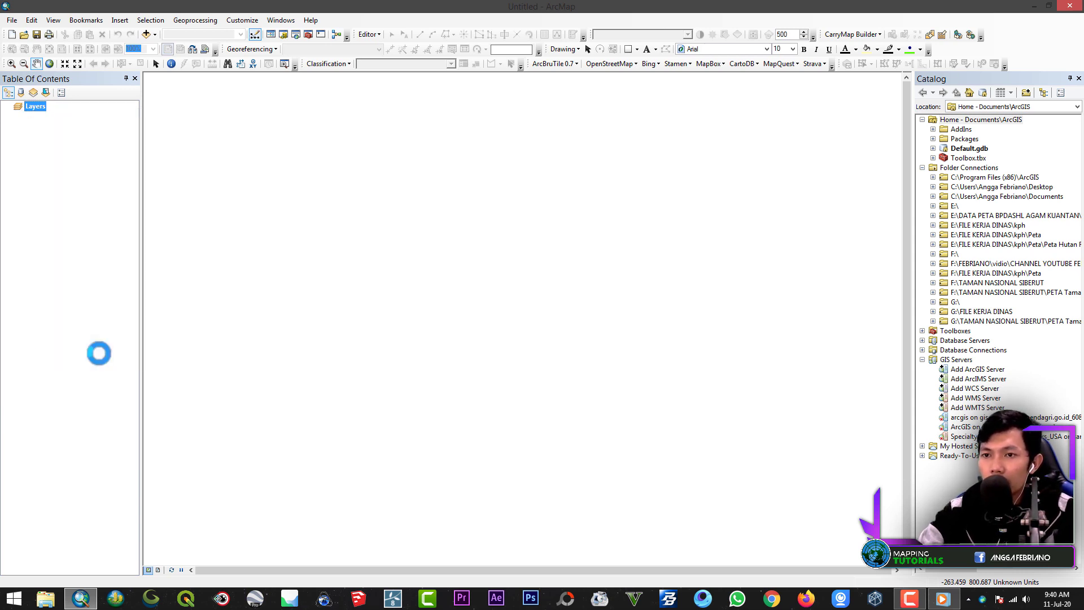
{"action": "left_click", "coordinate": [489, 226]}
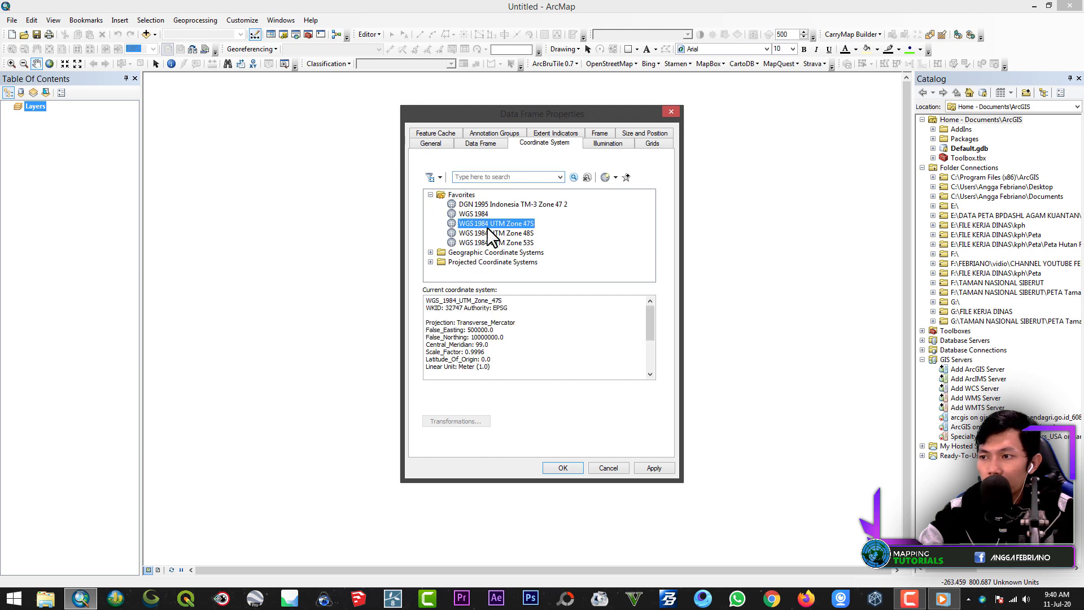
{"action": "left_click", "coordinate": [559, 467]}
Add the satellite image Citra Satelit Google Maps.ecw from the Bahan 3D folder inside 43. 3D to the map.
{"action": "right_click", "coordinate": [43, 108]}
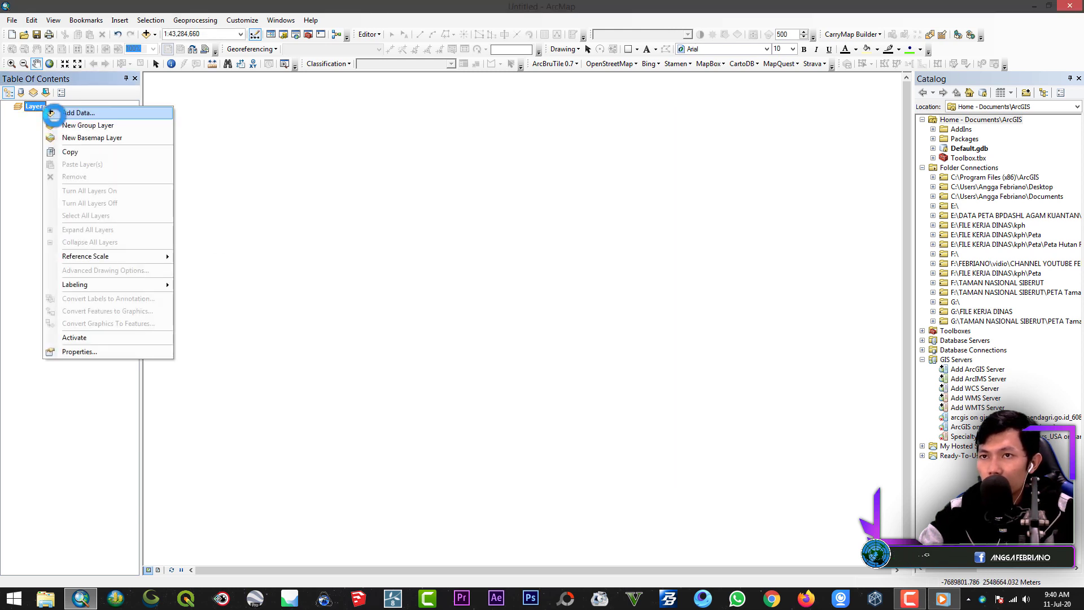
{"action": "left_click", "coordinate": [57, 112]}
{"action": "left_click", "coordinate": [489, 225]}
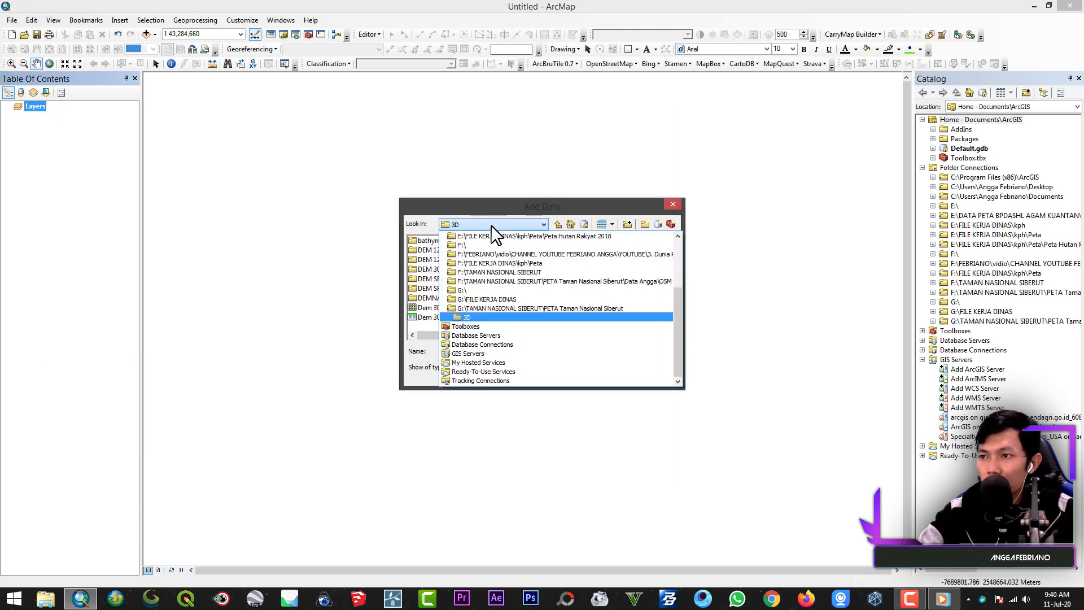
{"action": "left_click", "coordinate": [476, 289]}
{"action": "left_click", "coordinate": [558, 224]}
{"action": "double_click", "coordinate": [430, 276]}
{"action": "double_click", "coordinate": [476, 327]}
{"action": "double_click", "coordinate": [474, 319]}
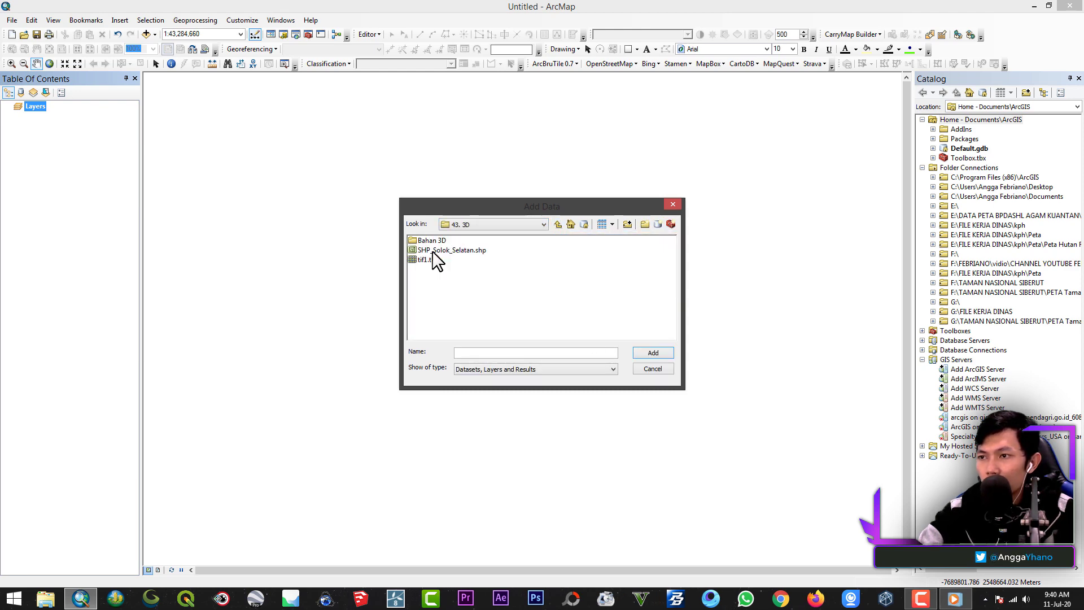
{"action": "left_click", "coordinate": [436, 258]}
{"action": "left_click", "coordinate": [655, 353]}
{"action": "left_click_drag", "start_coordinate": [554, 327], "coordinate": [562, 329]}
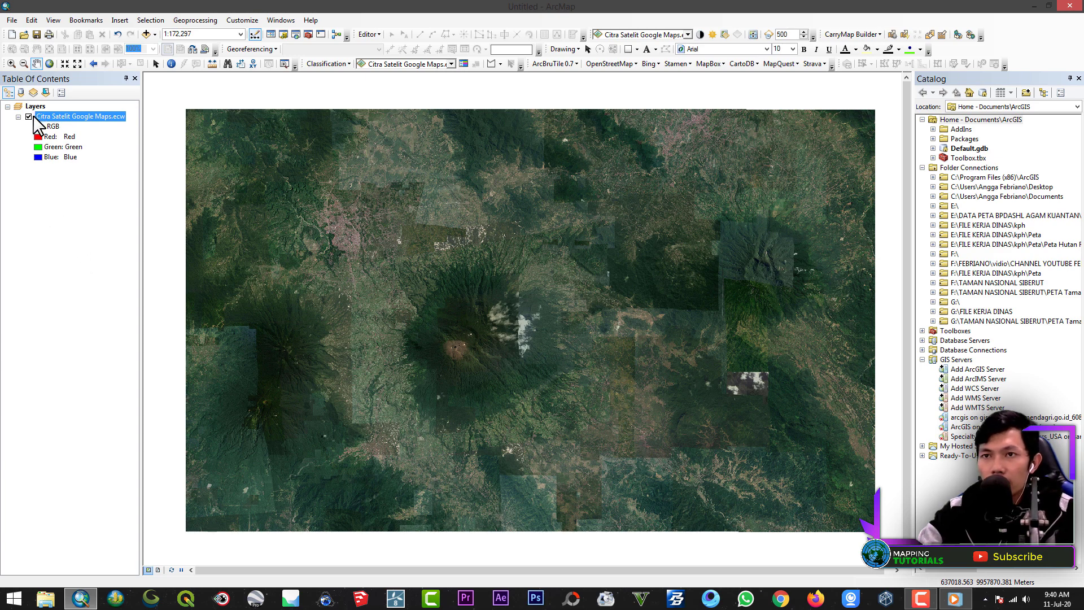
Add DEM SRTM 30M SUMBAR.tif to the map from its province folder inside DEM Per-wilayah Provinsi.
{"action": "right_click", "coordinate": [34, 108]}
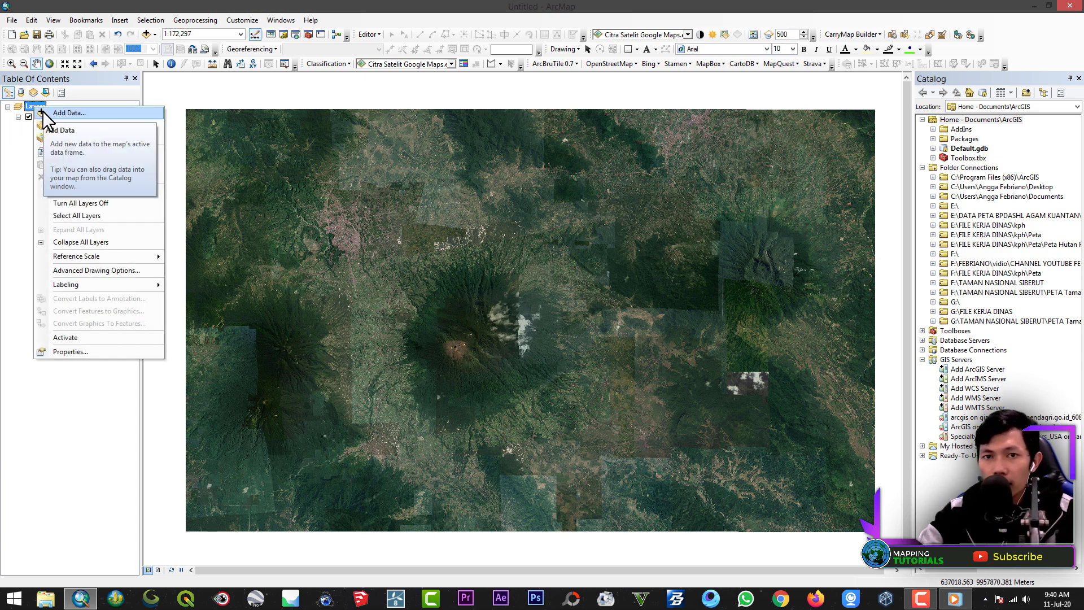
{"action": "left_click", "coordinate": [42, 111]}
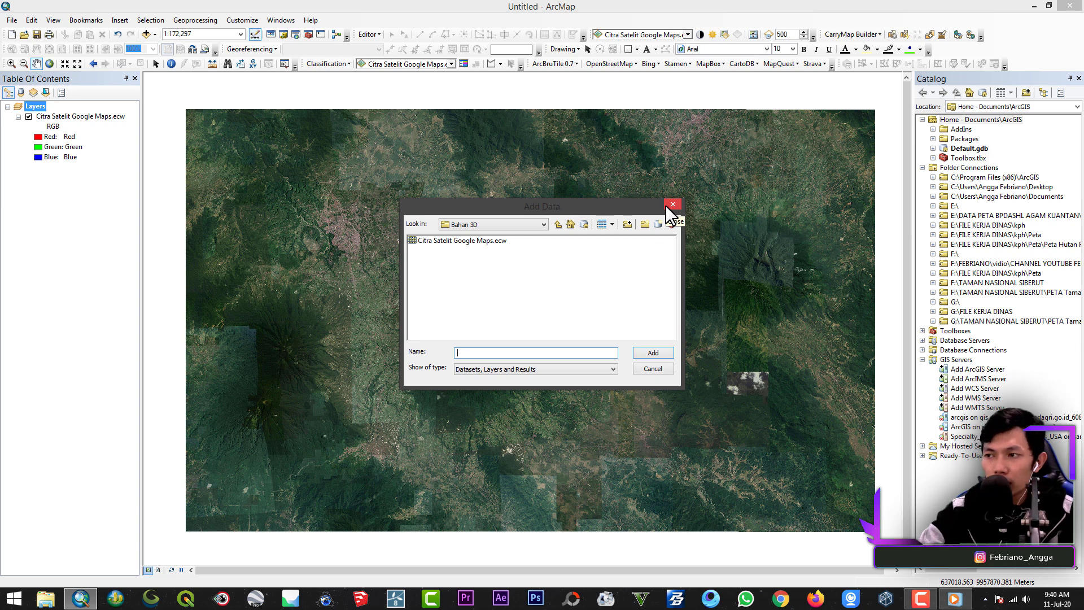
{"action": "left_click", "coordinate": [526, 223]}
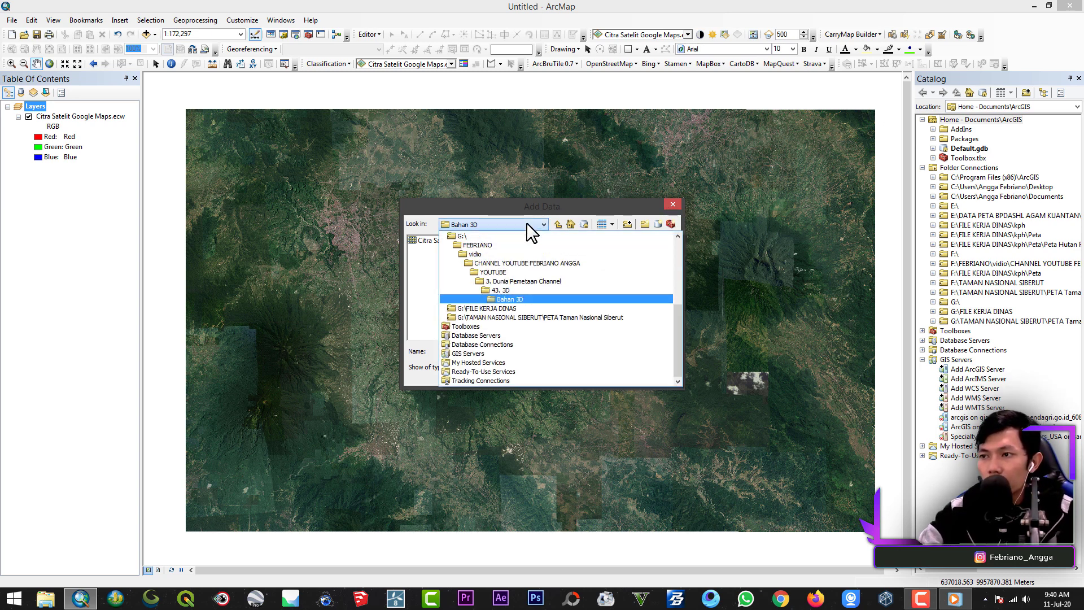
{"action": "left_click", "coordinate": [496, 237]}
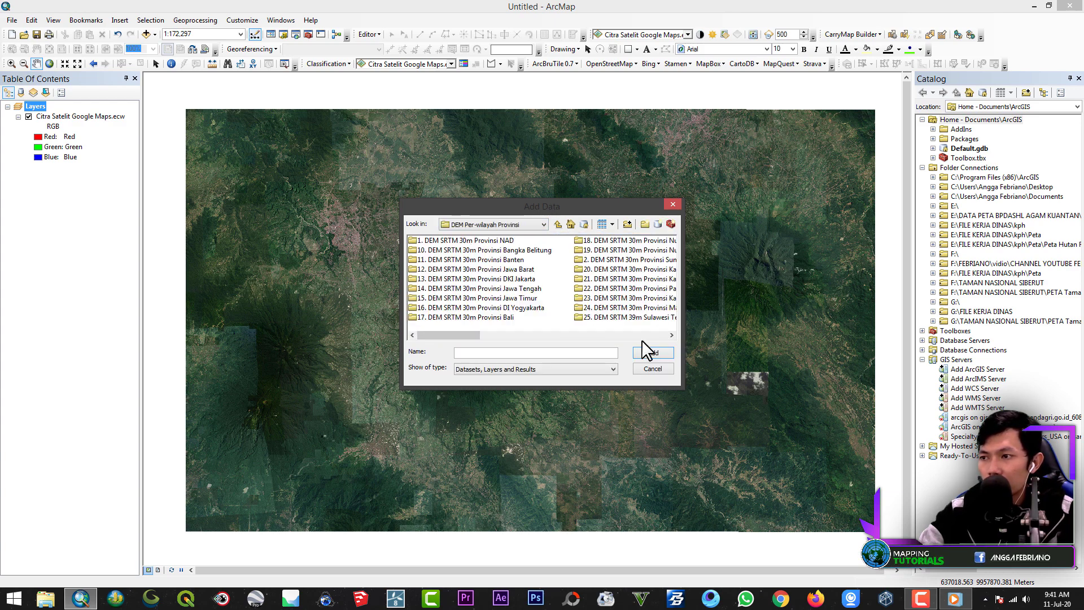
{"action": "scroll", "coordinate": [525, 282], "scroll_direction": "right", "scroll_amount": 2}
{"action": "double_click", "coordinate": [524, 276]}
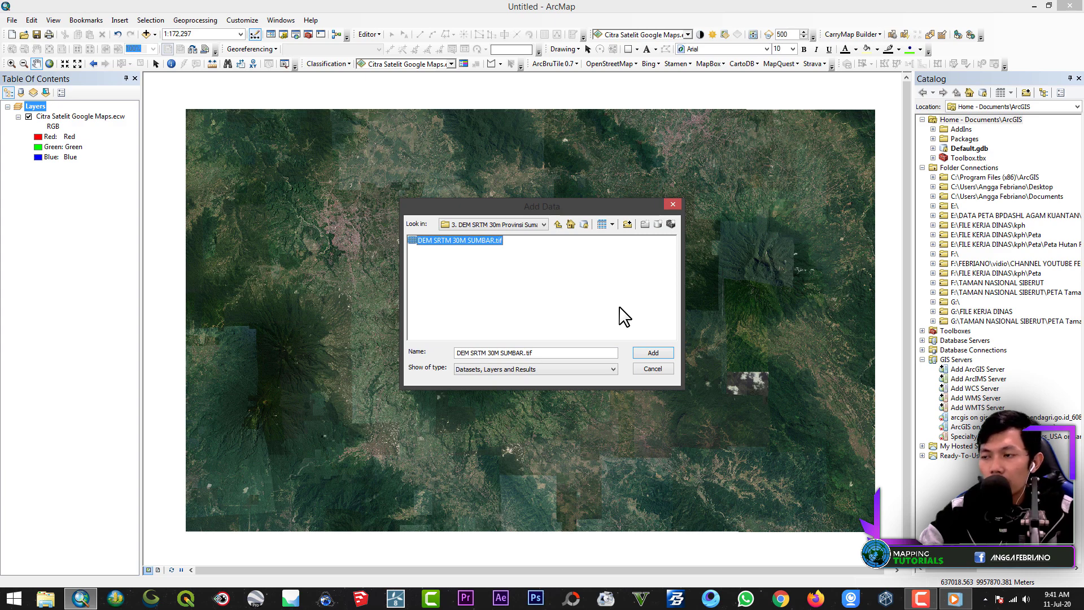
{"action": "left_click", "coordinate": [653, 353]}
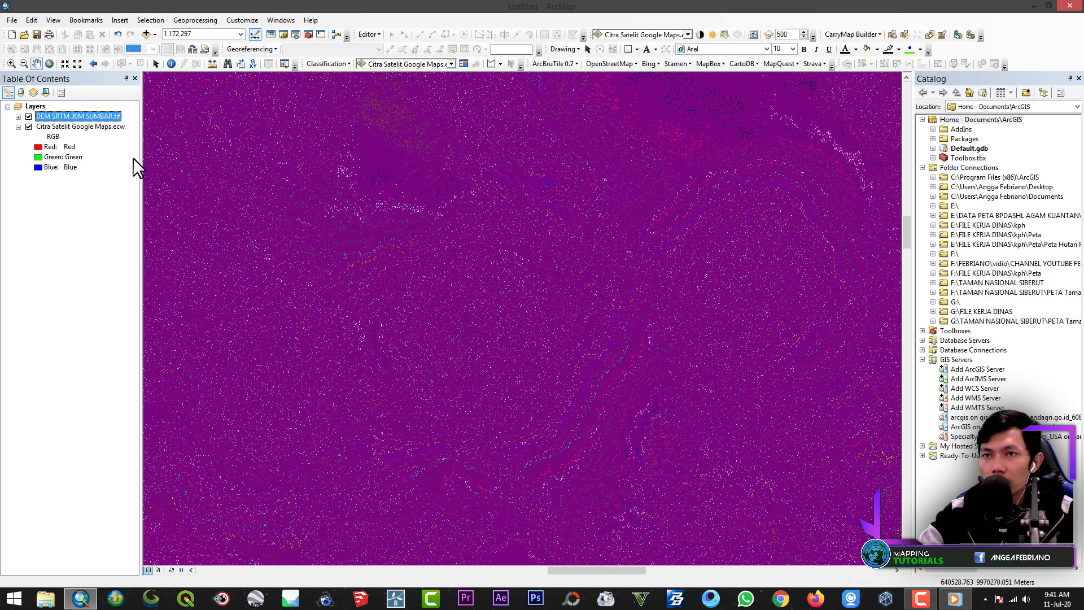
Try symbolizing the DEM layer as Classified with 5 classes and a black-to-white color ramp.
{"action": "double_click", "coordinate": [68, 114]}
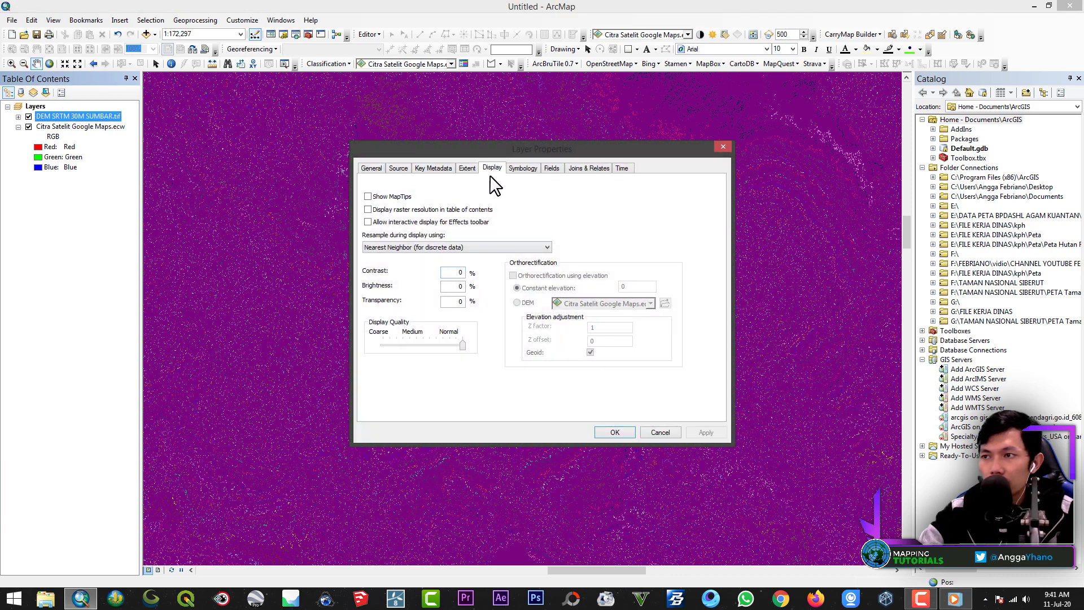
{"action": "left_click", "coordinate": [522, 168]}
{"action": "left_click", "coordinate": [374, 202]}
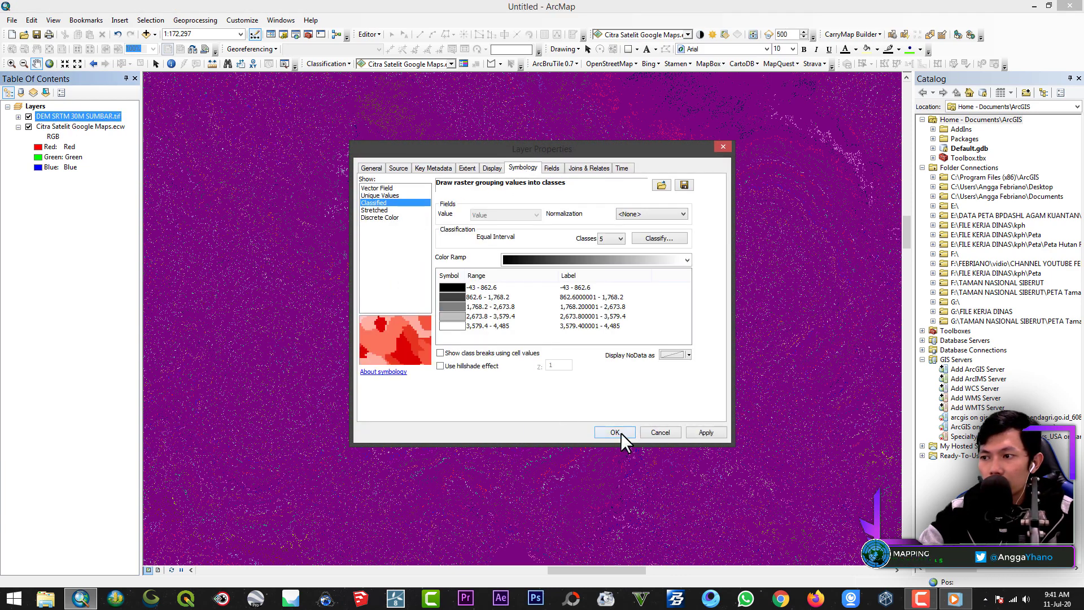
{"action": "left_click", "coordinate": [614, 431]}
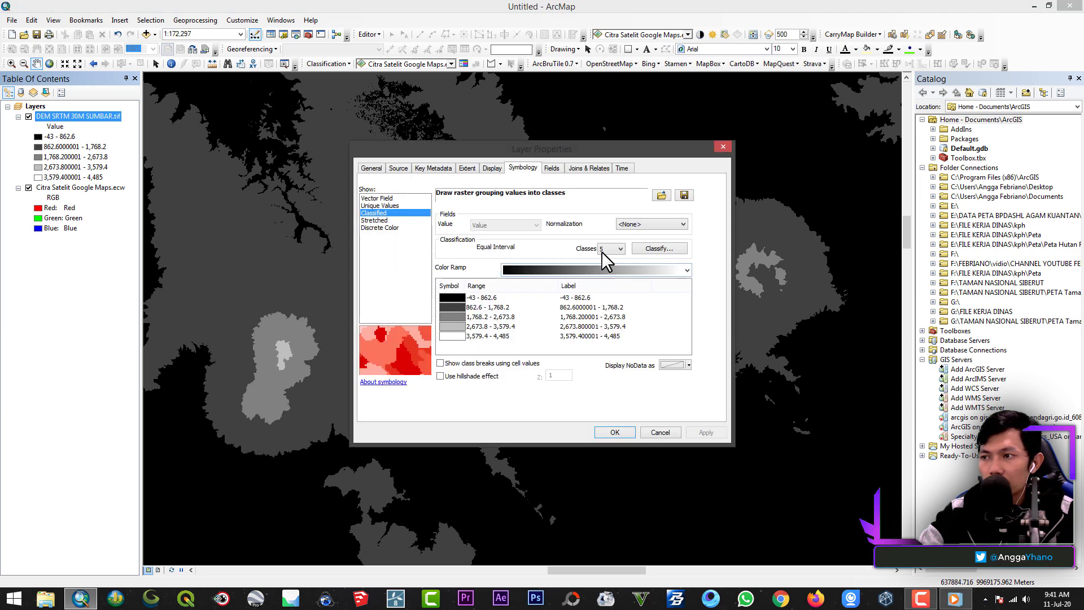
Switch the DEM layer's symbology to Stretched and apply it.
{"action": "left_click", "coordinate": [619, 248]}
{"action": "left_click", "coordinate": [381, 229]}
{"action": "left_click", "coordinate": [374, 220]}
{"action": "left_click", "coordinate": [614, 432]}
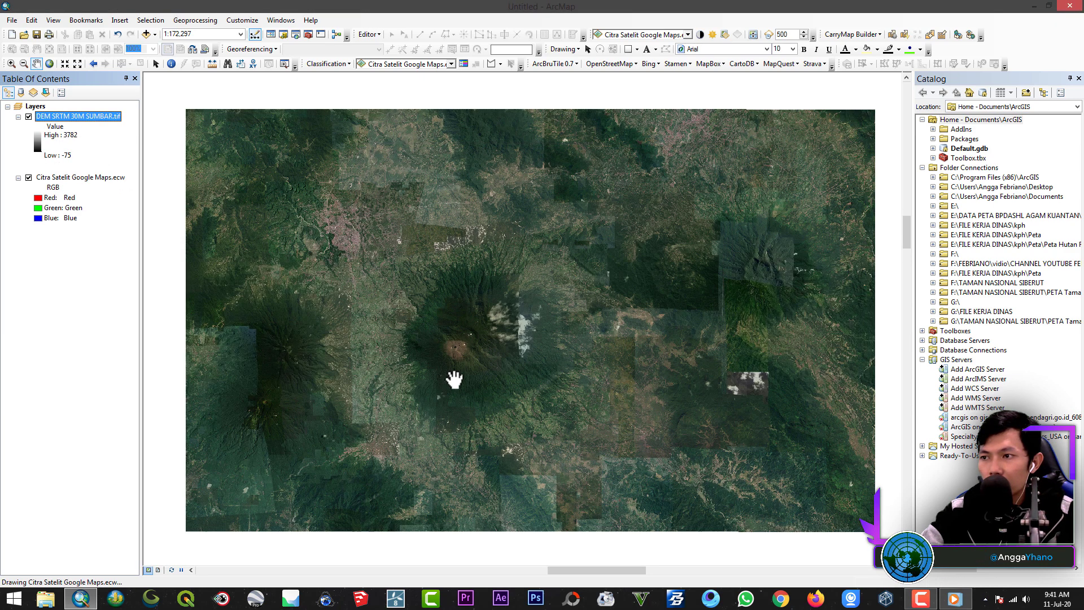
Move the DEM layer below the satellite image in the layer order.
{"action": "scroll", "coordinate": [494, 363], "scroll_direction": "down", "scroll_amount": 3}
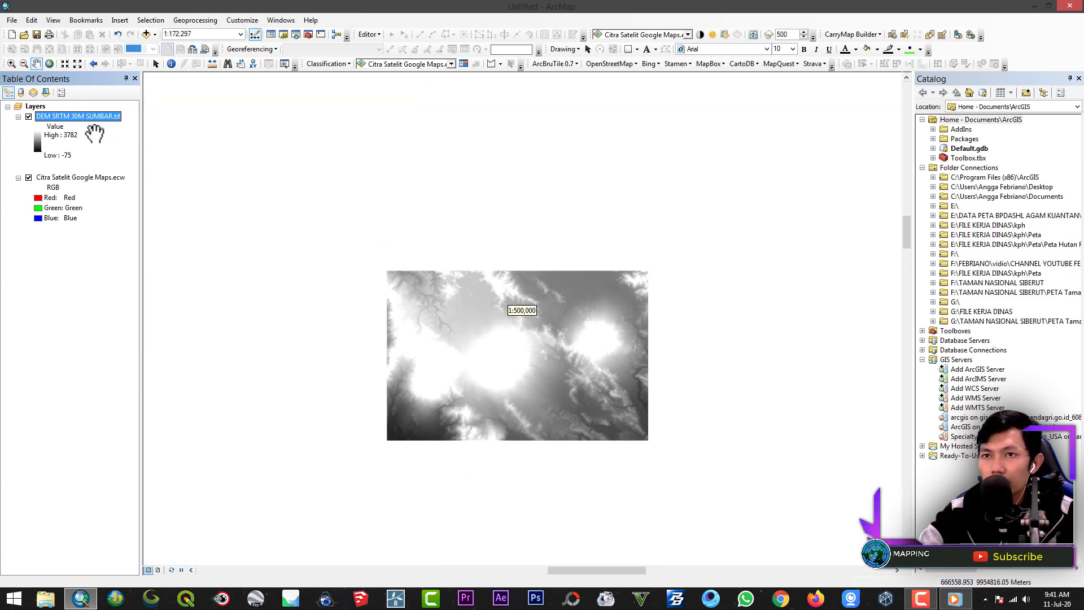
{"action": "left_click_drag", "start_coordinate": [60, 115], "coordinate": [96, 279]}
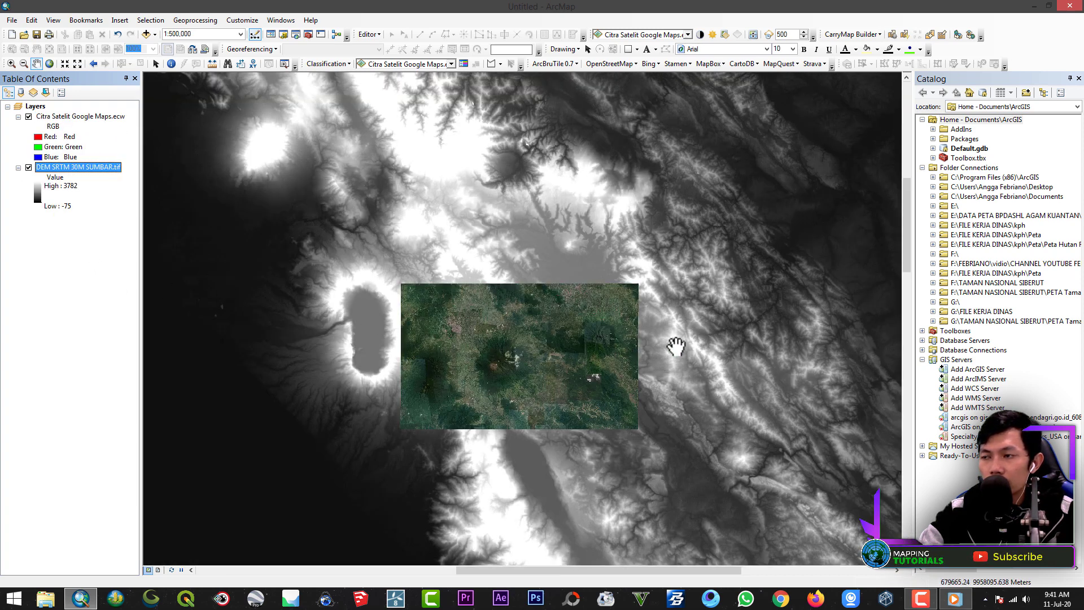
{"action": "scroll", "coordinate": [511, 361], "scroll_direction": "up", "scroll_amount": 2}
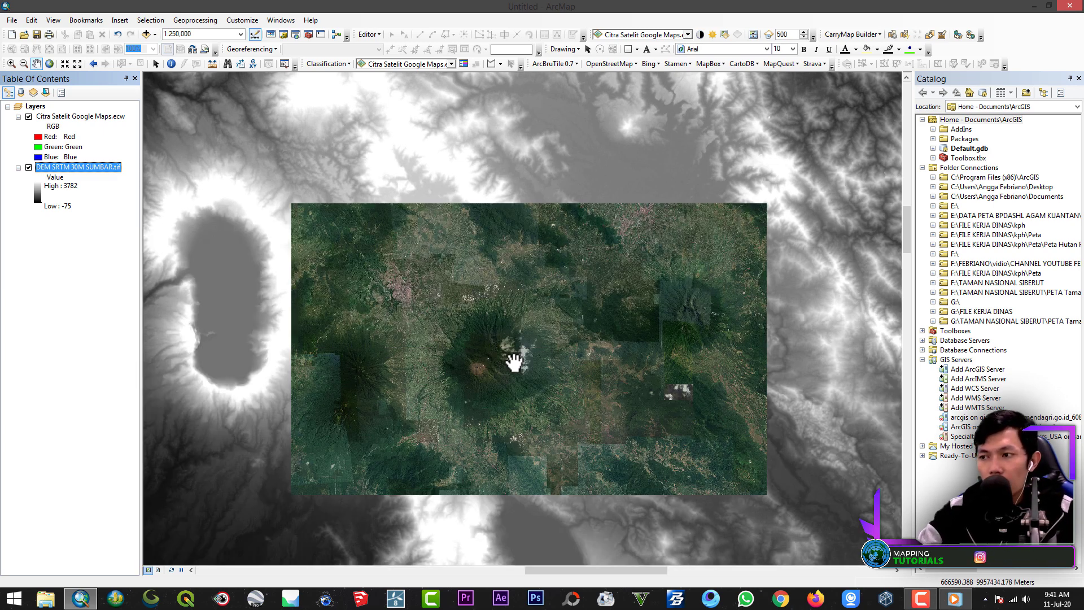
Close the Catalog window and display it again.
{"action": "left_click", "coordinate": [1078, 79]}
{"action": "left_click_drag", "start_coordinate": [515, 358], "coordinate": [556, 295]}
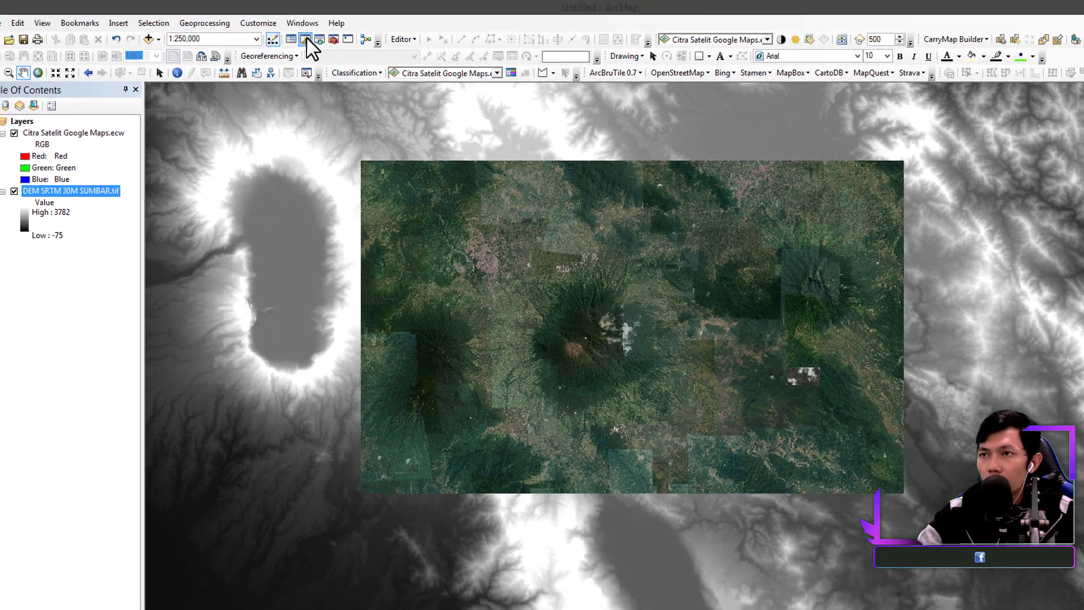
{"action": "left_click", "coordinate": [420, 65]}
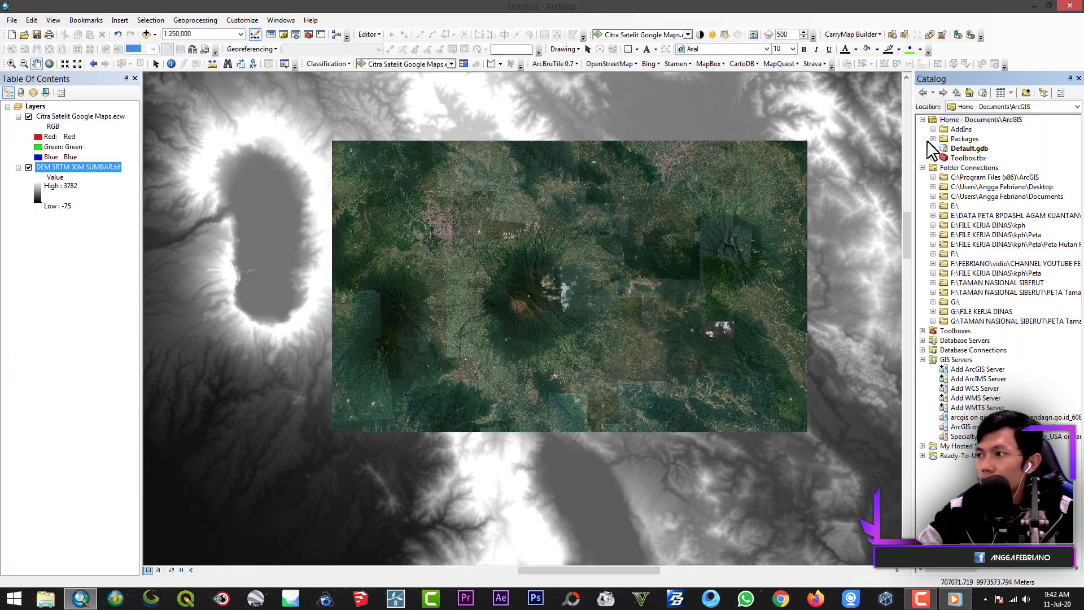
Collapse the Home folder in the Catalog and expand the G: drive connection down to the YOUTUBE folder under vidio.
{"action": "left_click", "coordinate": [922, 120]}
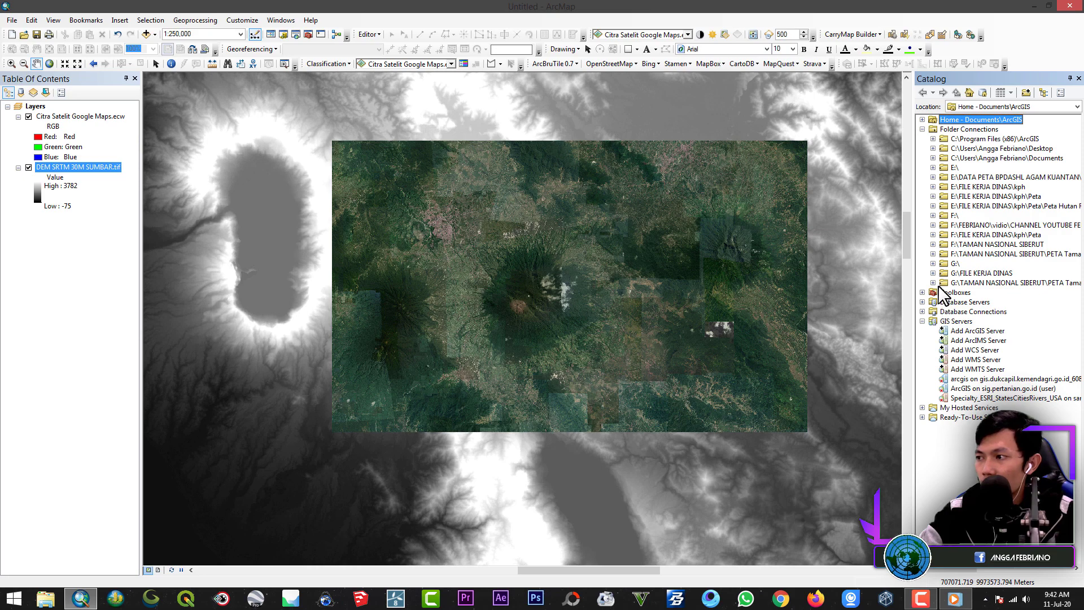
{"action": "left_click", "coordinate": [933, 263]}
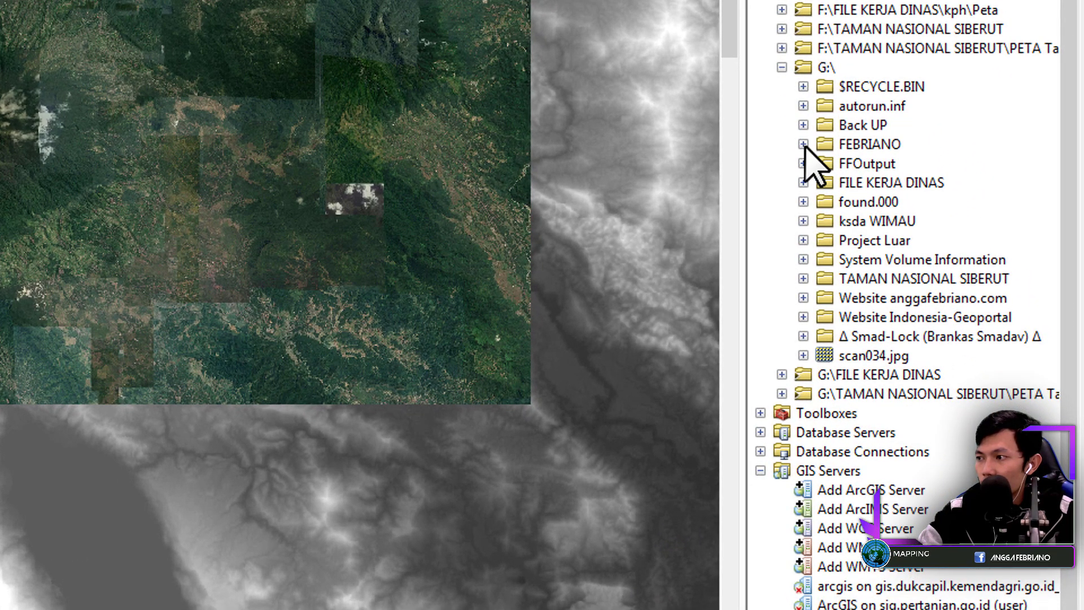
{"action": "left_click", "coordinate": [943, 301]}
{"action": "scroll", "coordinate": [819, 163], "scroll_direction": "down", "scroll_amount": 1}
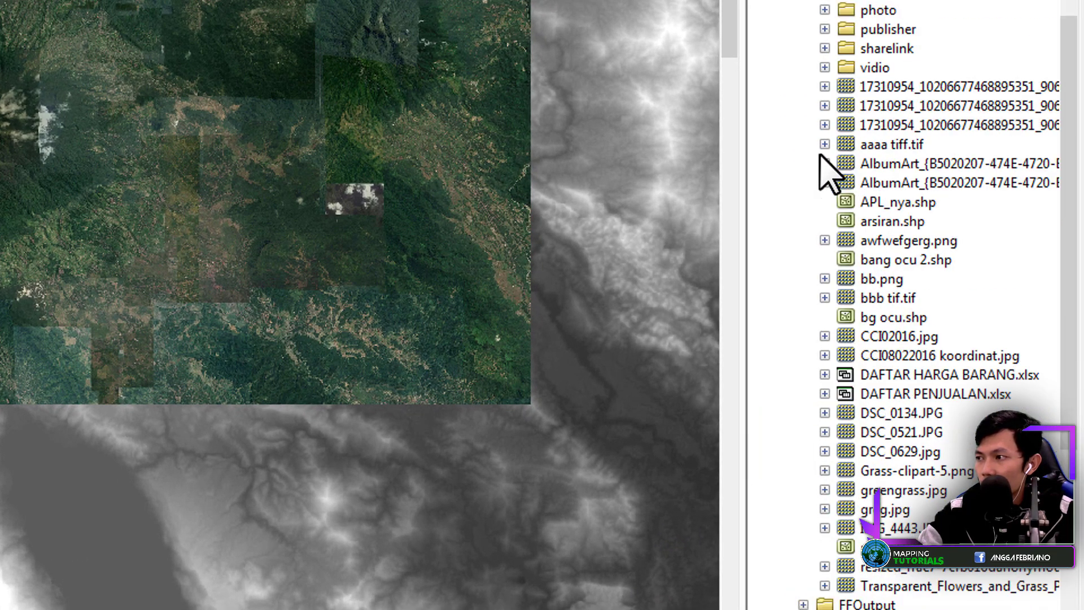
{"action": "left_click", "coordinate": [825, 68]}
{"action": "left_click", "coordinate": [846, 106]}
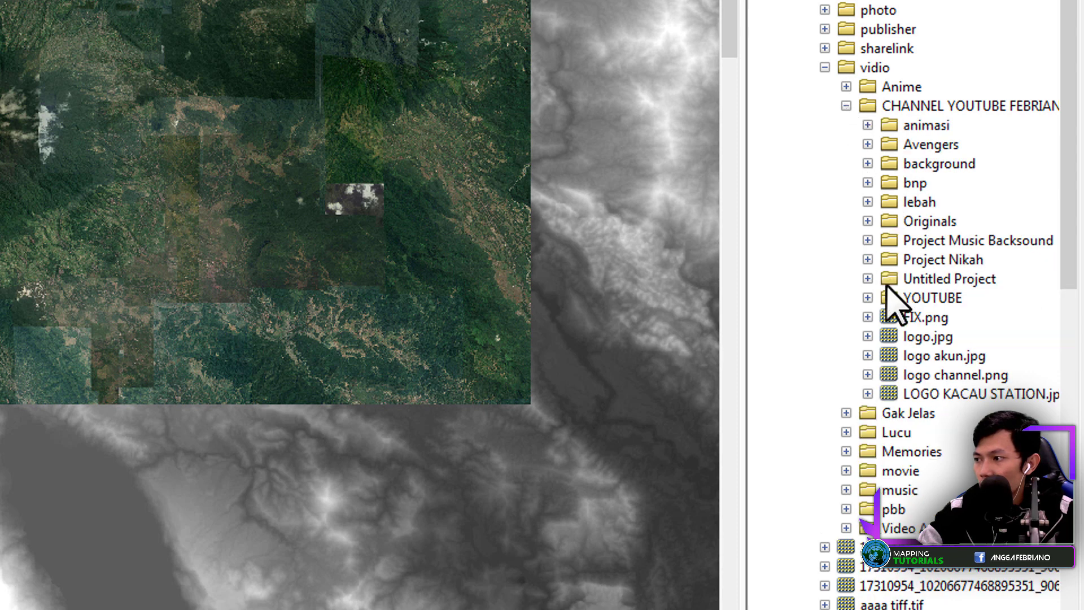
{"action": "left_click", "coordinate": [868, 298]}
{"action": "scroll", "coordinate": [876, 302], "scroll_direction": "down", "scroll_amount": 2}
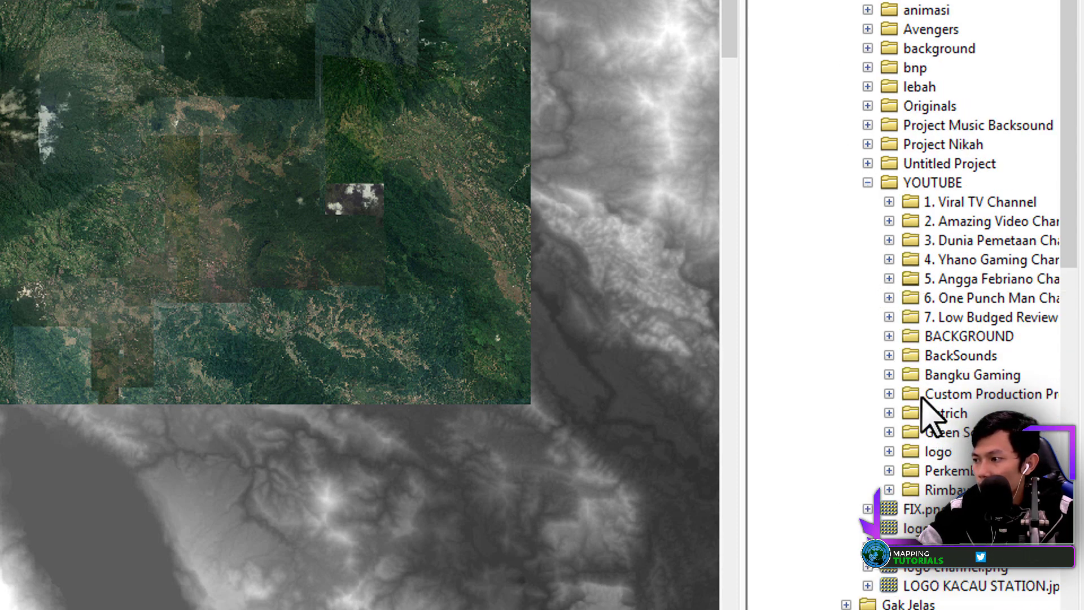
Expand the 3. Dunia Pemetaan folder down to 43. 3D in the Catalog and select its Bahan 3D folder.
{"action": "left_click", "coordinate": [889, 240]}
{"action": "scroll", "coordinate": [979, 361], "scroll_direction": "down", "scroll_amount": 8}
{"action": "scroll", "coordinate": [979, 364], "scroll_direction": "down", "scroll_amount": 4}
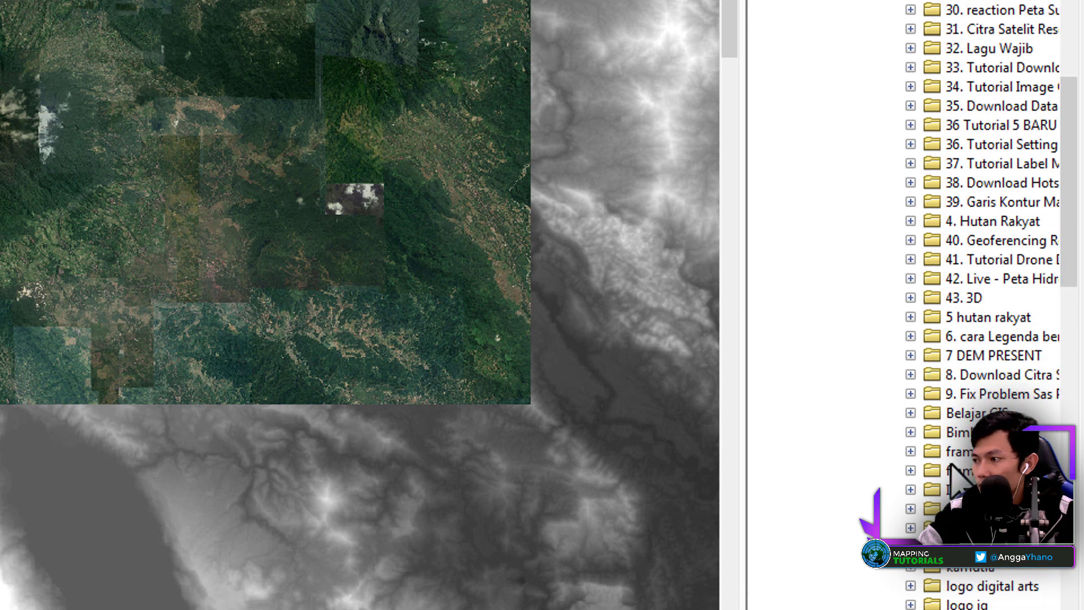
{"action": "left_click", "coordinate": [910, 297]}
{"action": "scroll", "coordinate": [964, 350], "scroll_direction": "down", "scroll_amount": 1}
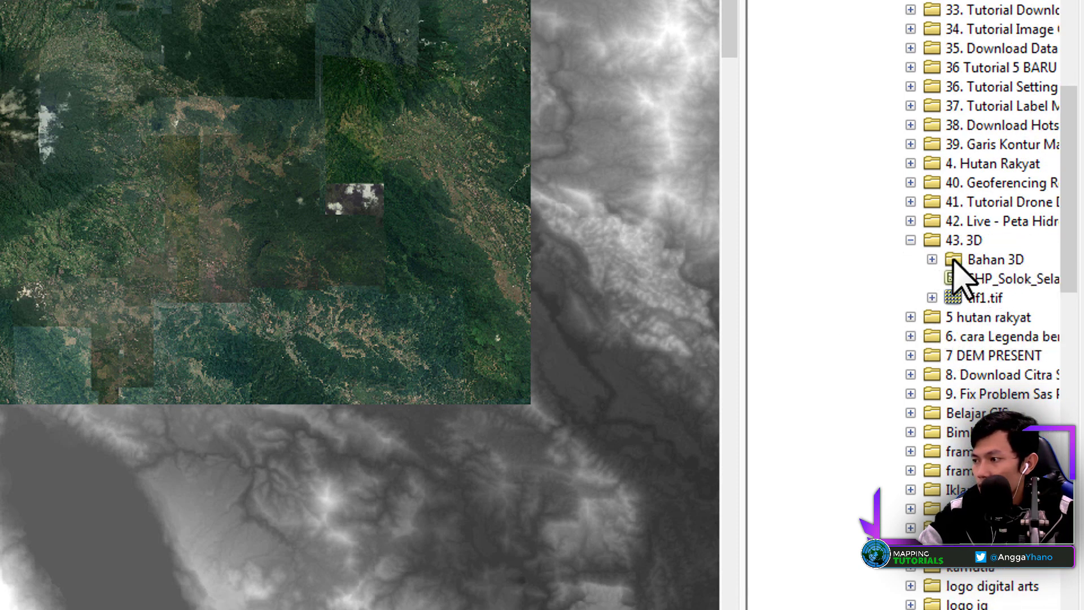
{"action": "left_click", "coordinate": [932, 260]}
{"action": "left_click", "coordinate": [993, 260]}
Create a polygon shapefile named AOI in the Bahan 3D folder with the WGS 1984 UTM Zone 47S coordinate system.
{"action": "right_click", "coordinate": [993, 260]}
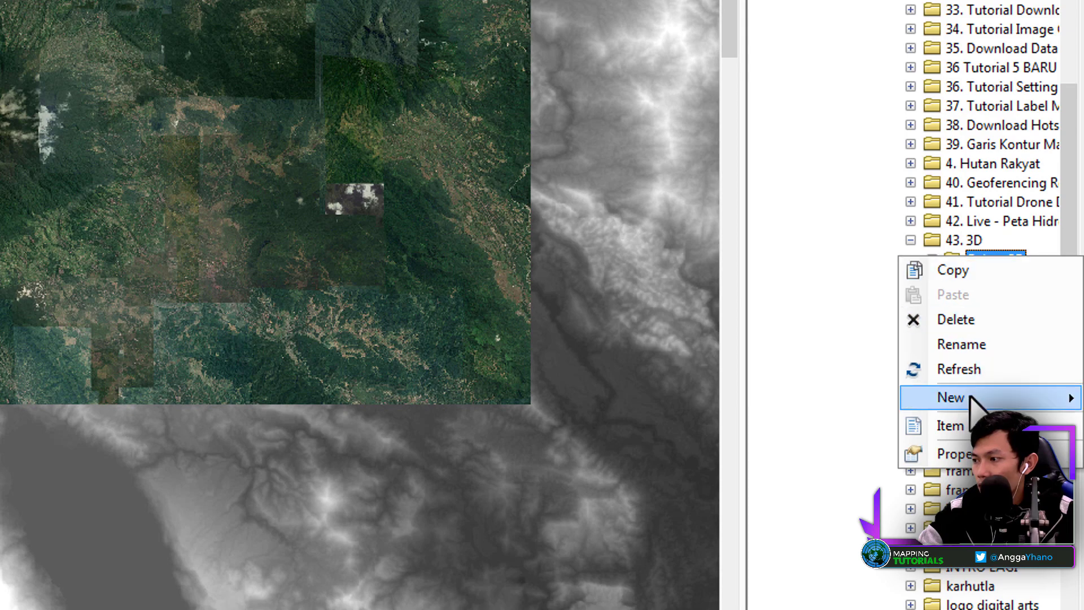
{"action": "mouse_move", "coordinate": [970, 398]}
{"action": "left_click", "coordinate": [734, 517]}
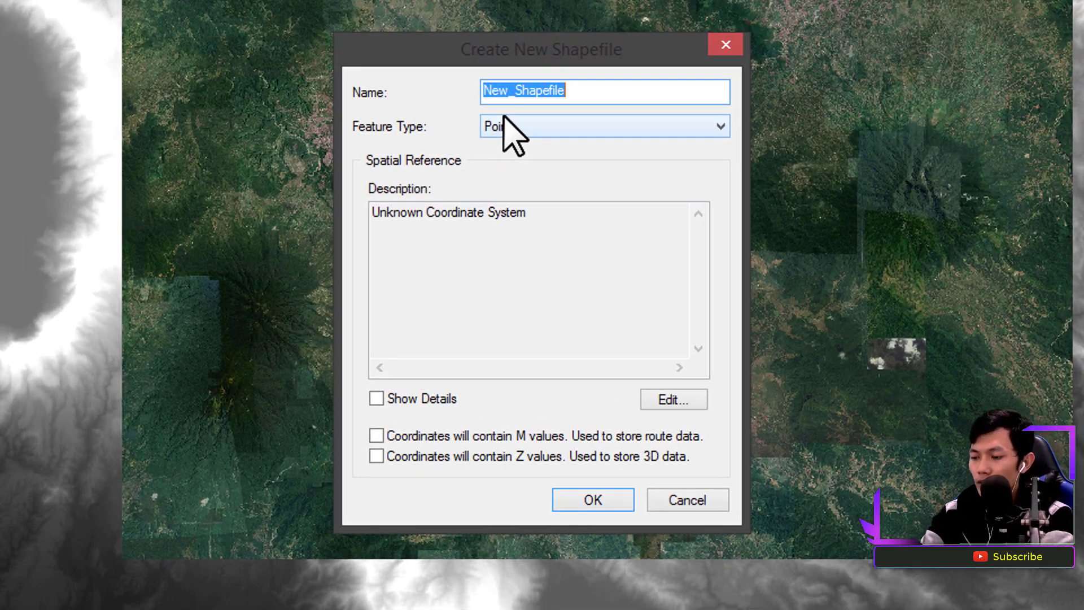
{"action": "type", "text": "AOI"}
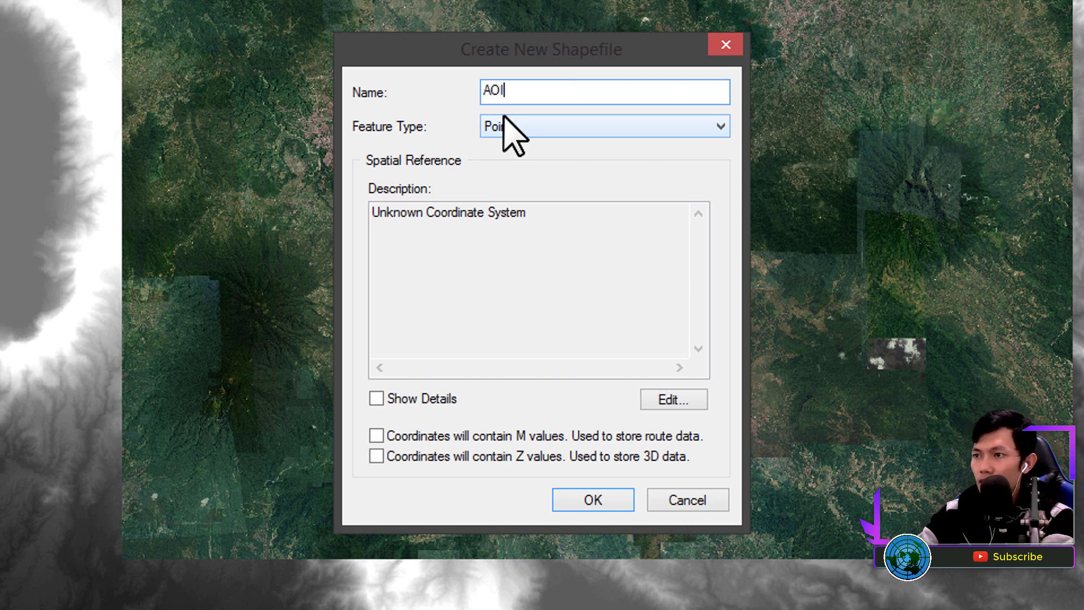
{"action": "left_click", "coordinate": [586, 128]}
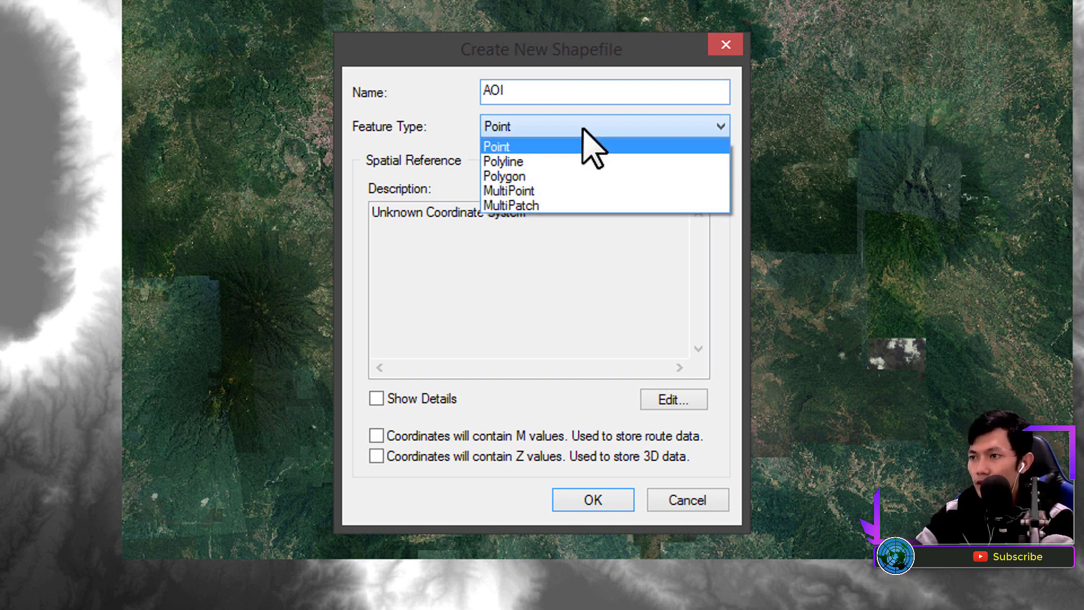
{"action": "left_click", "coordinate": [550, 178]}
{"action": "left_click", "coordinate": [671, 399]}
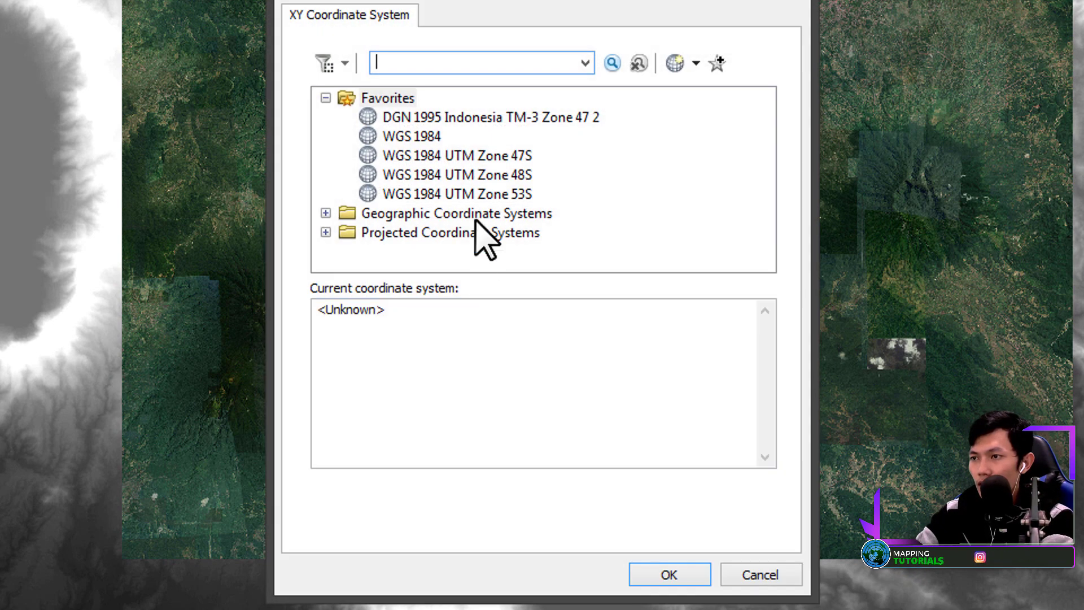
{"action": "left_click", "coordinate": [471, 157]}
{"action": "left_click", "coordinate": [669, 574]}
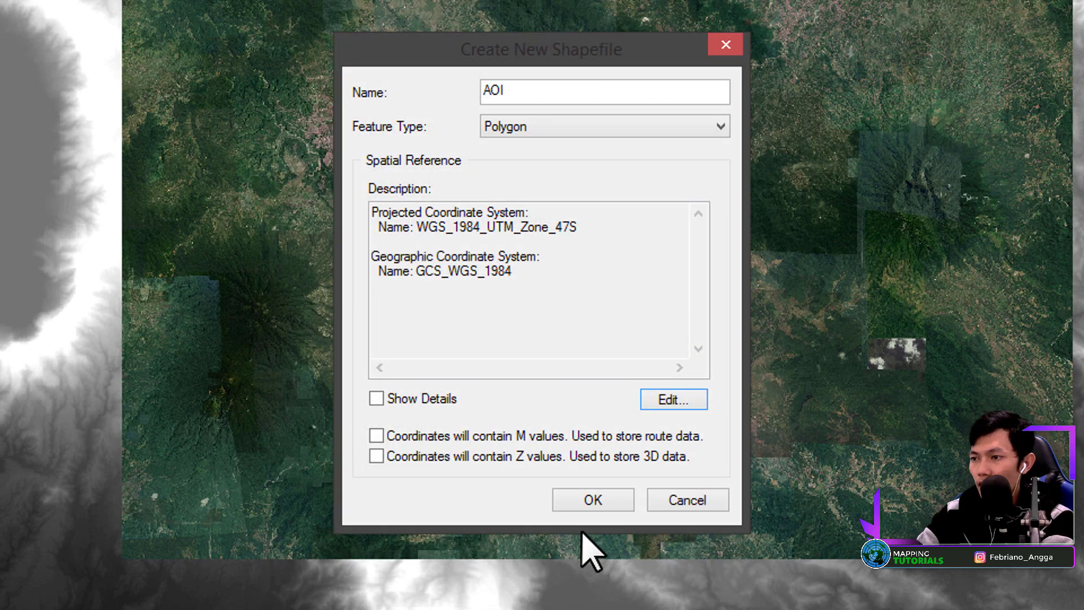
{"action": "left_click", "coordinate": [591, 499]}
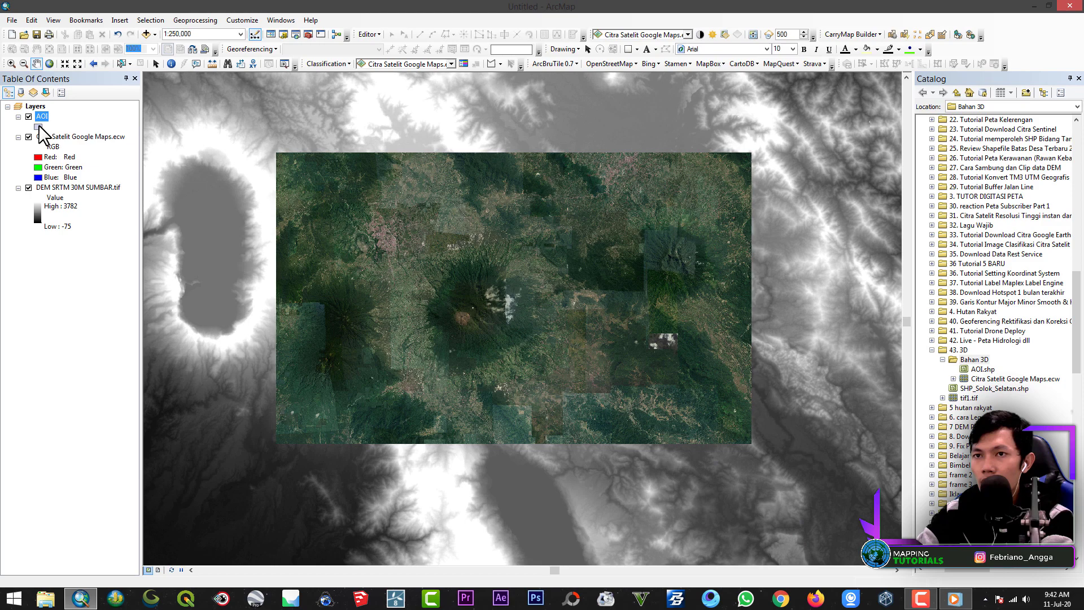
Set the AOI layer's symbol to no fill colour with a red outline.
{"action": "left_click", "coordinate": [38, 126]}
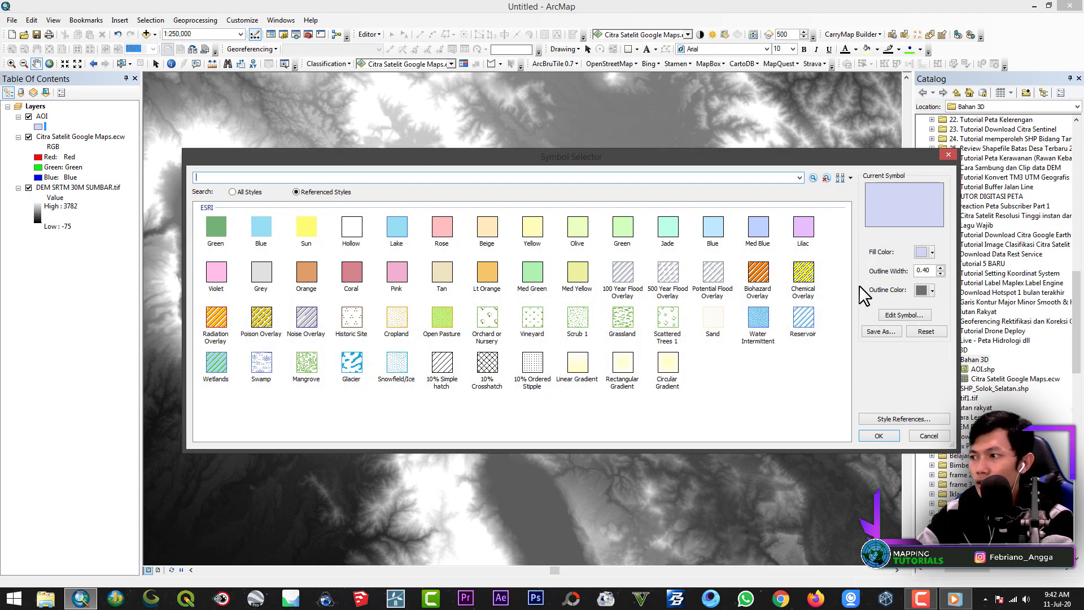
{"action": "left_click", "coordinate": [924, 253]}
{"action": "left_click", "coordinate": [925, 267]}
{"action": "left_click", "coordinate": [923, 291]}
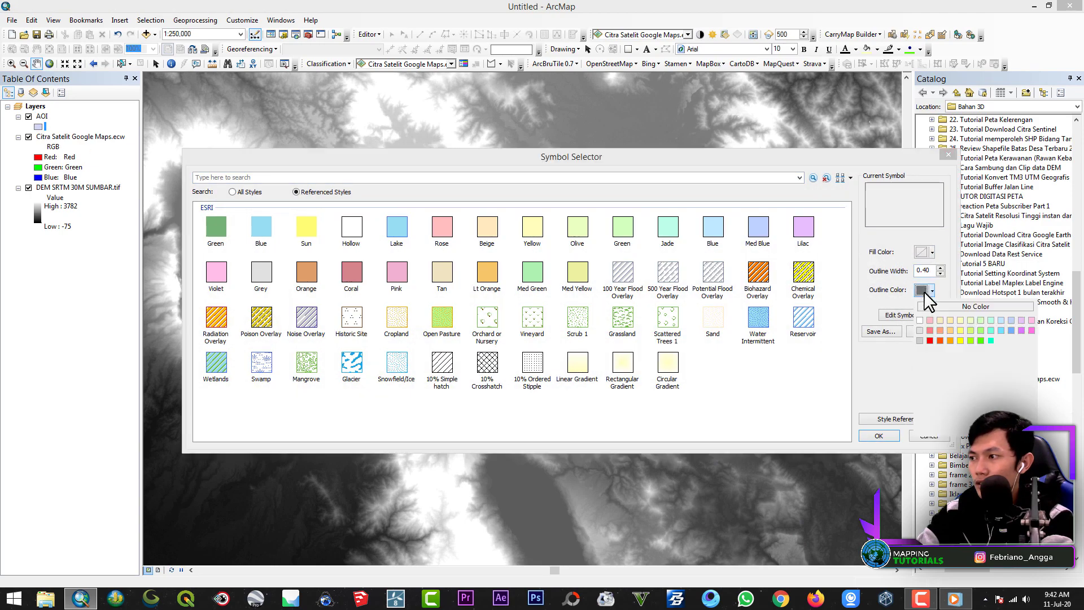
{"action": "left_click", "coordinate": [933, 343]}
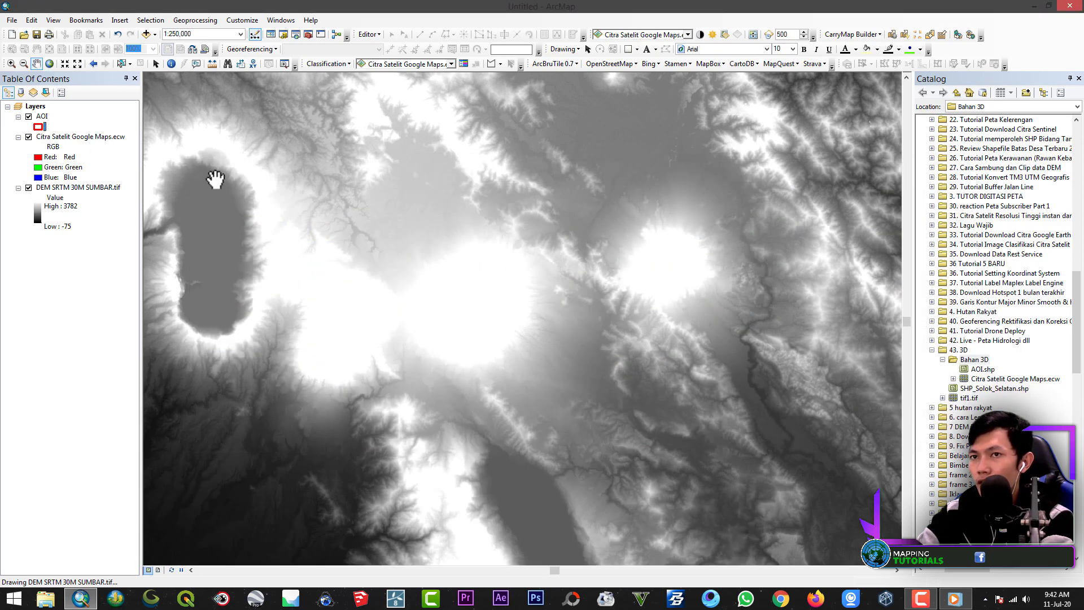
{"action": "left_click", "coordinate": [879, 436]}
Start editing the AOI layer and choose its template in the Create Features window.
{"action": "right_click", "coordinate": [42, 116]}
{"action": "mouse_move", "coordinate": [169, 257]}
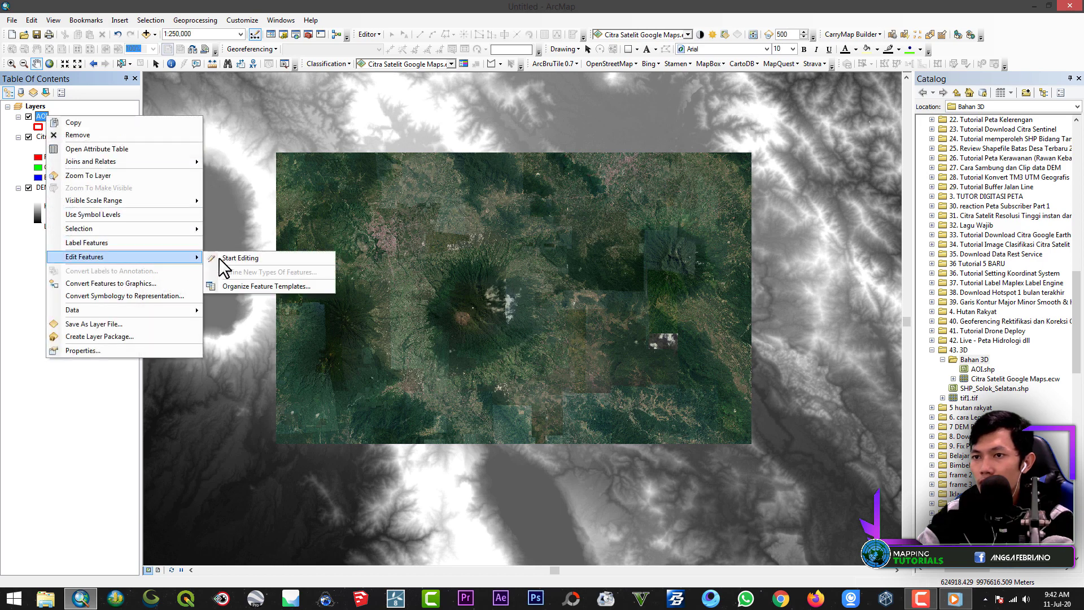
{"action": "left_click", "coordinate": [249, 257]}
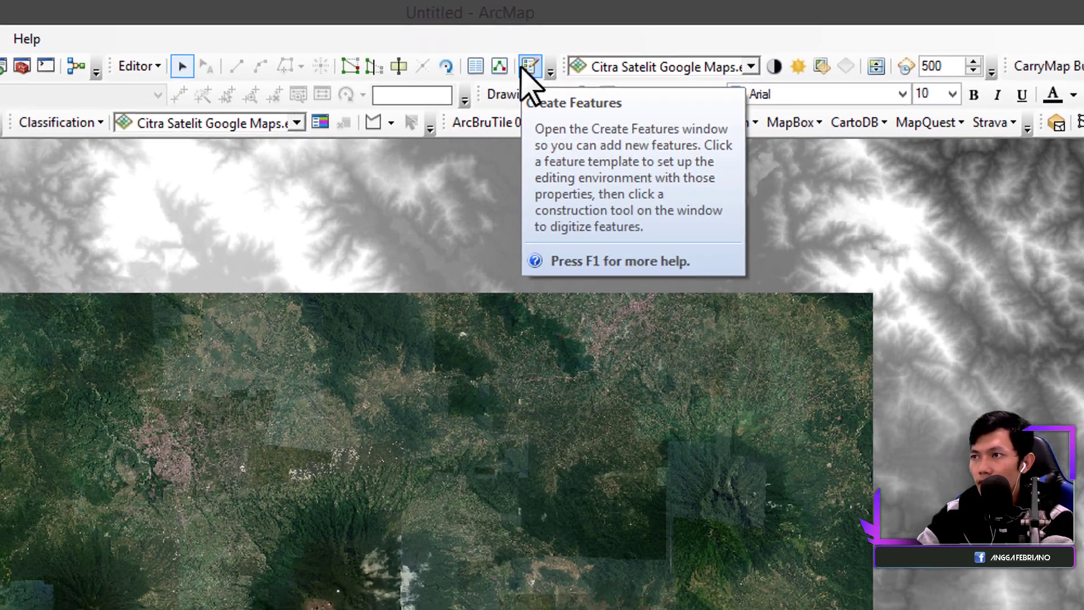
{"action": "left_click", "coordinate": [523, 69]}
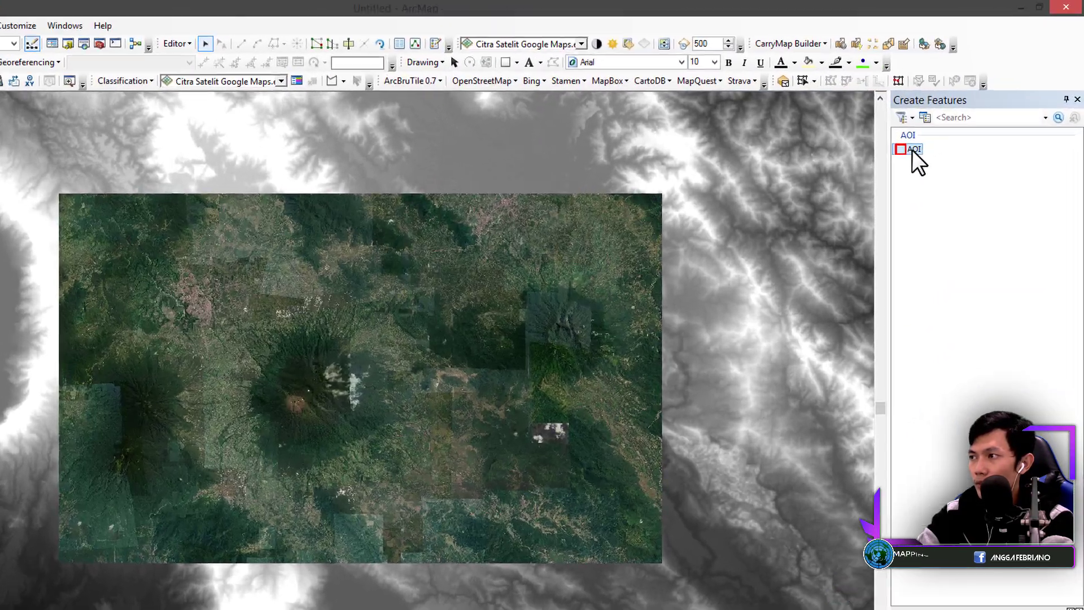
{"action": "left_click", "coordinate": [946, 118]}
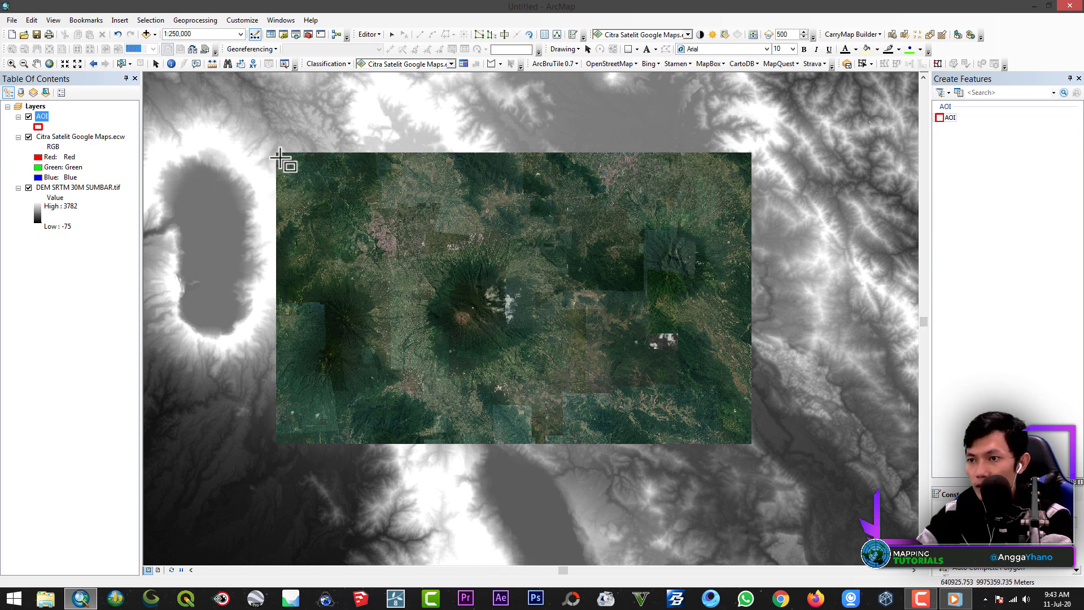
Draw an AOI rectangle about 54 km wide just inside the edges of the satellite image.
{"action": "left_click", "coordinate": [280, 157]}
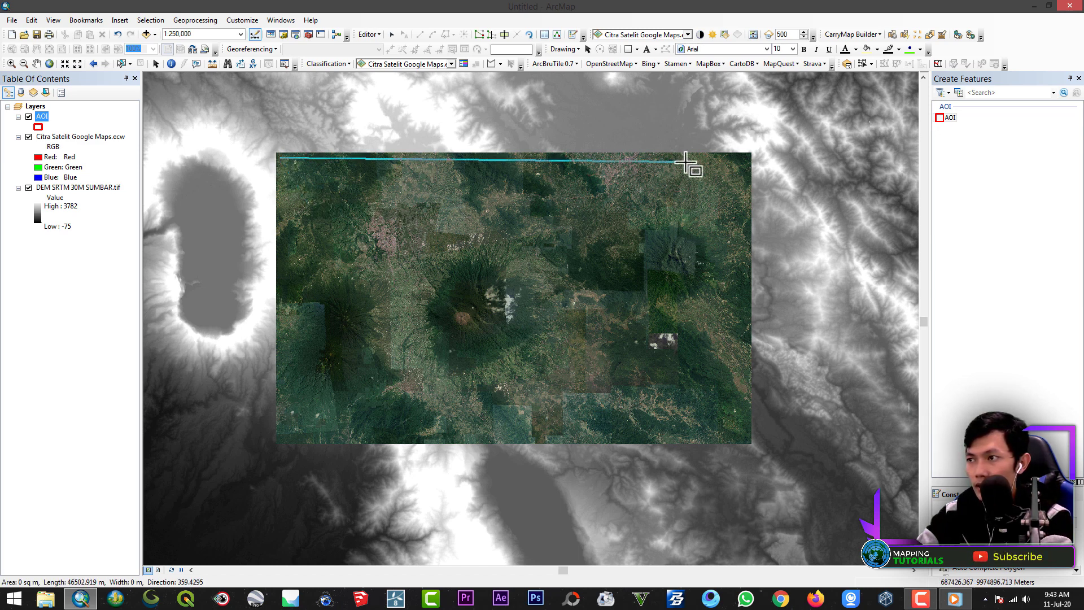
{"action": "scroll", "coordinate": [737, 159], "scroll_direction": "down", "scroll_amount": 1}
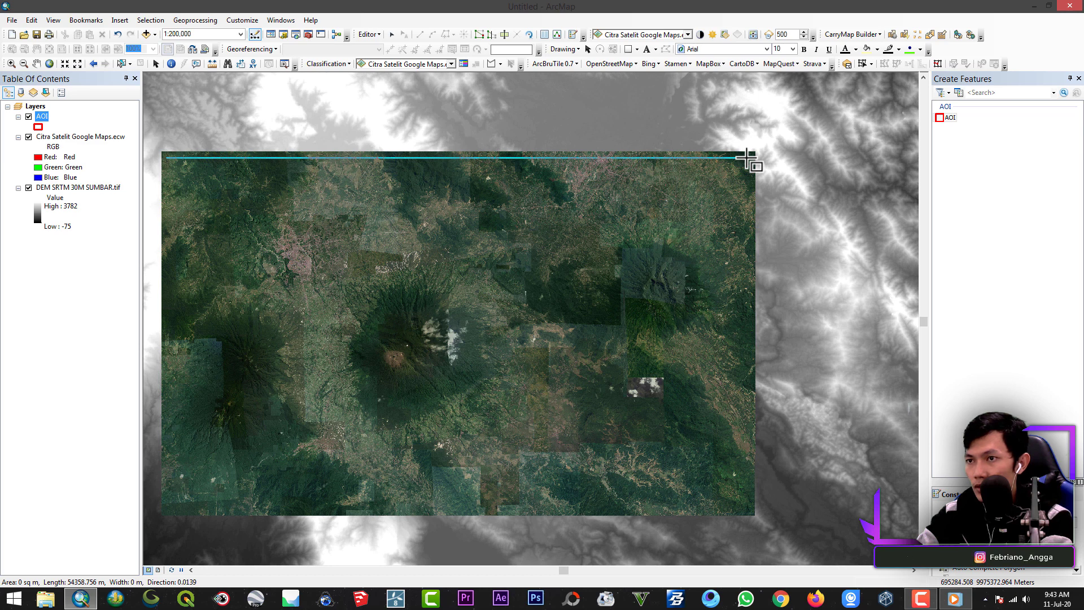
{"action": "left_click", "coordinate": [742, 158]}
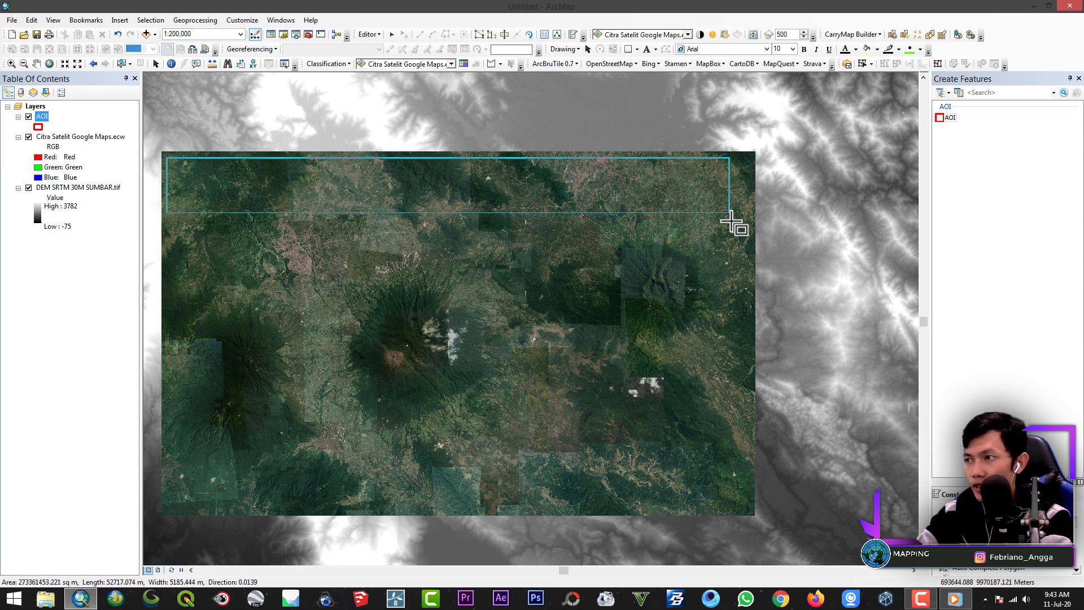
{"action": "left_click", "coordinate": [745, 509]}
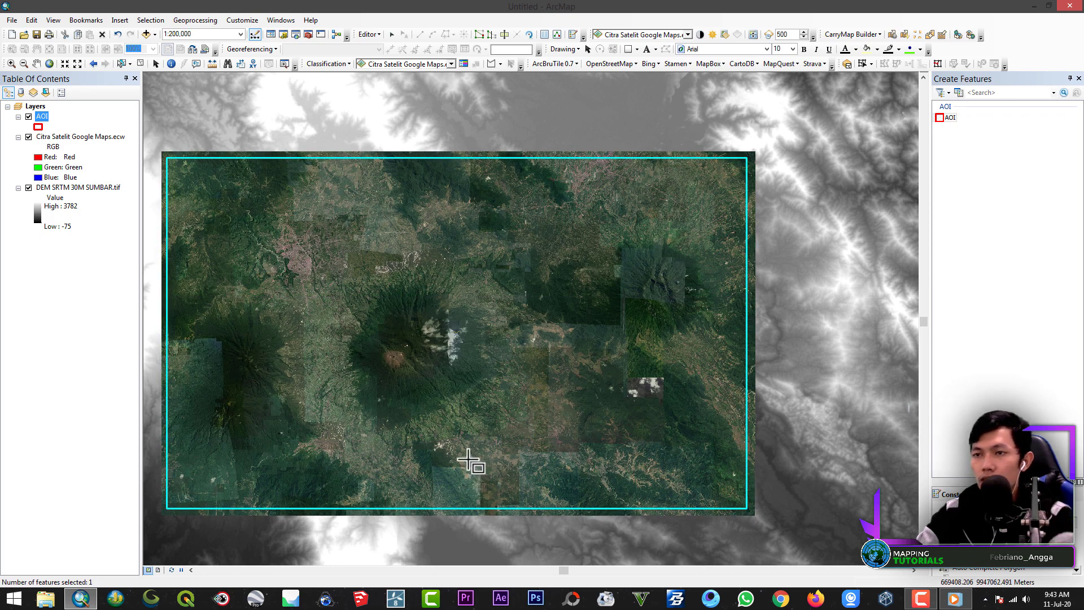
{"action": "left_click", "coordinate": [37, 63]}
{"action": "left_click_drag", "start_coordinate": [411, 273], "coordinate": [491, 266]}
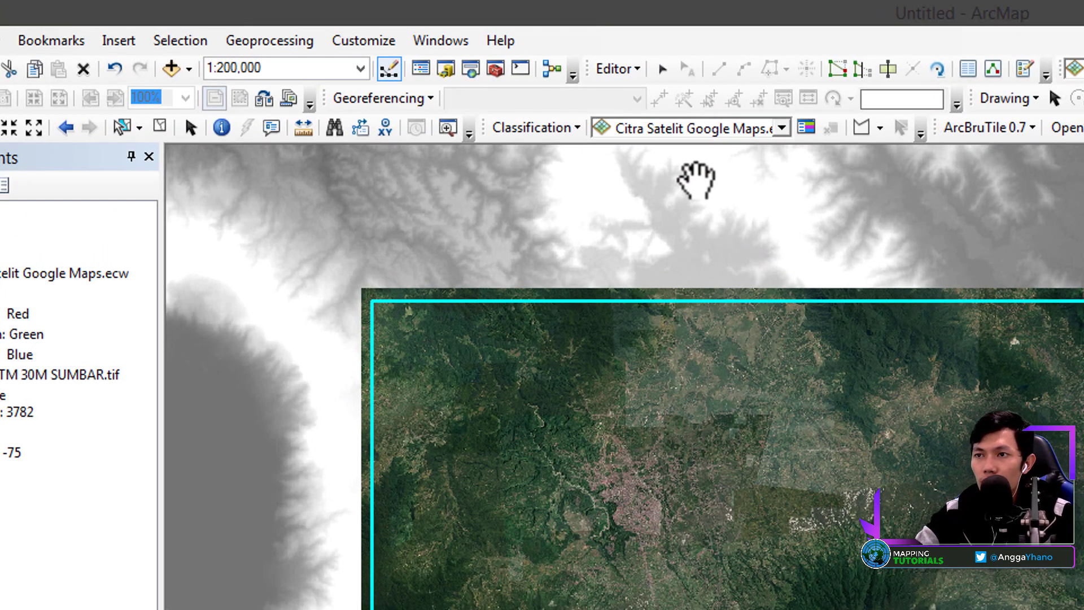
Clip the satellite image and the DEM SRTM raster to the selected AOI rectangle using Image Analysis.
{"action": "left_click", "coordinate": [441, 44]}
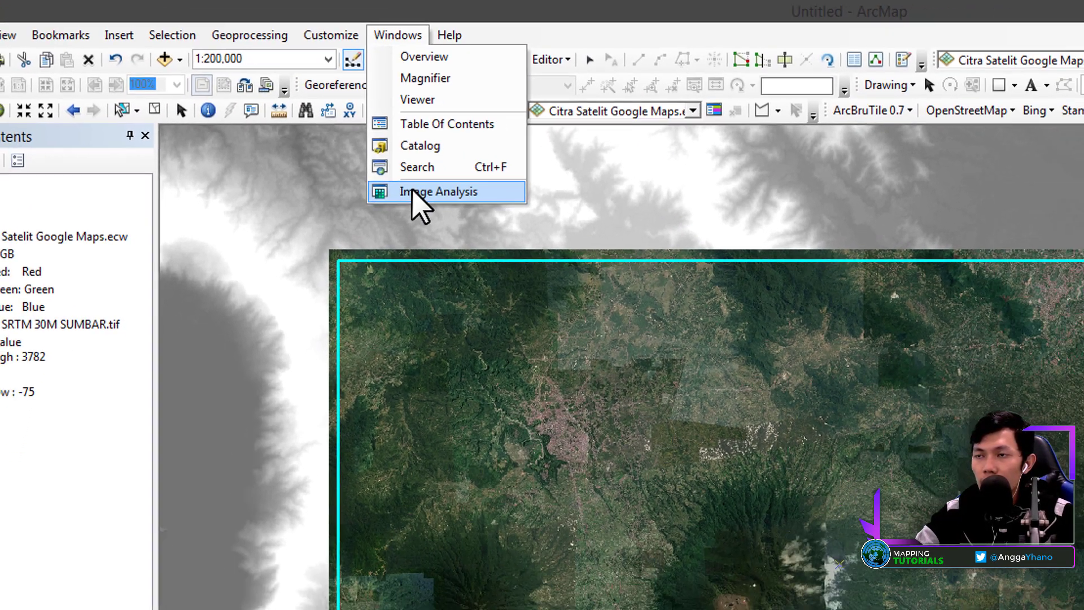
{"action": "left_click", "coordinate": [487, 220]}
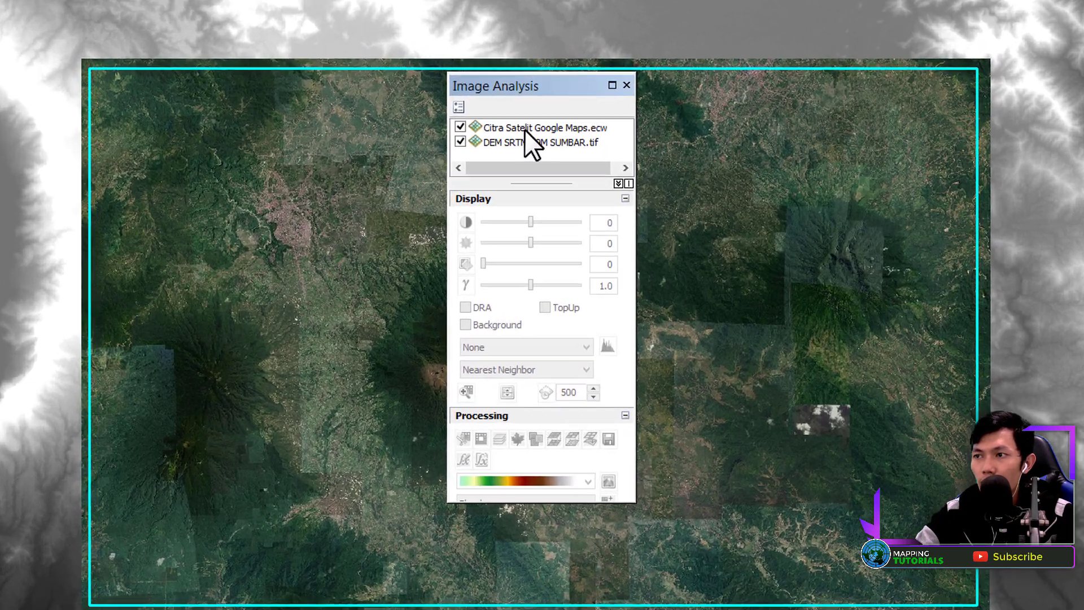
{"action": "left_click", "coordinate": [524, 190]}
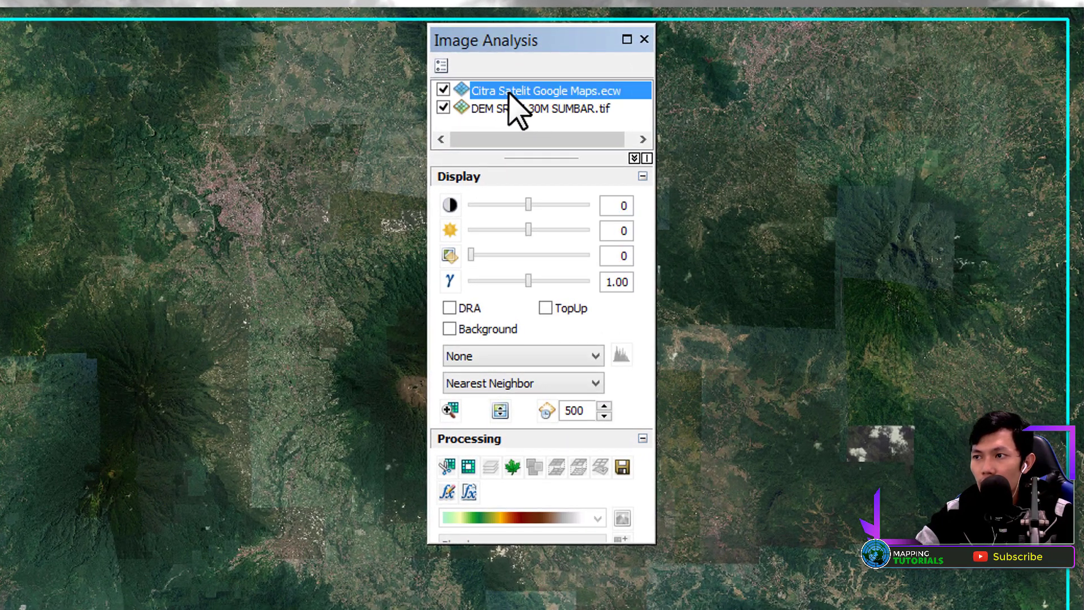
{"action": "left_click", "coordinate": [446, 466]}
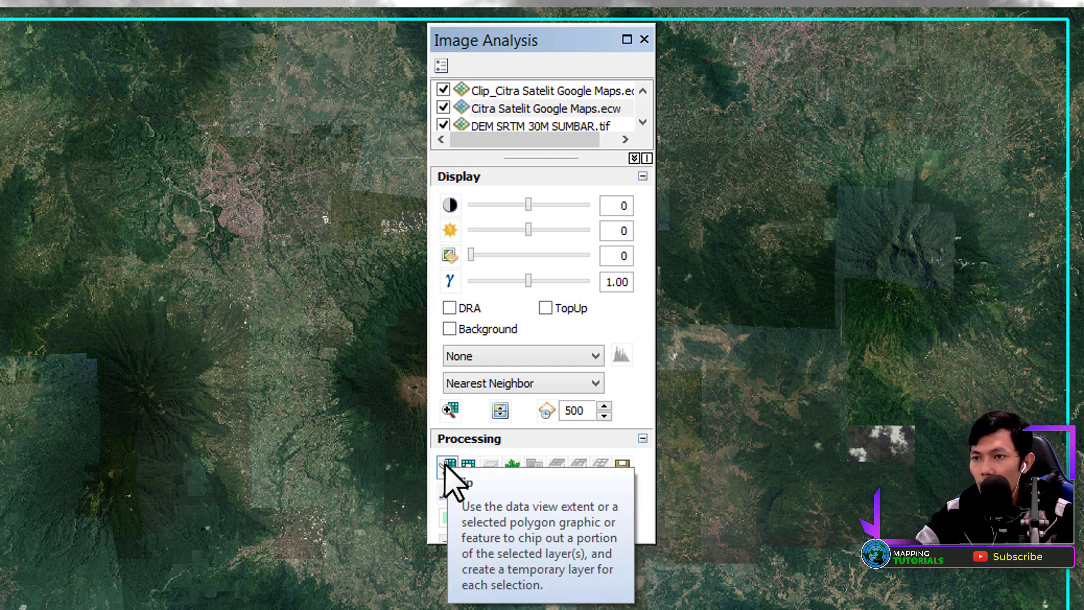
{"action": "left_click", "coordinate": [504, 126]}
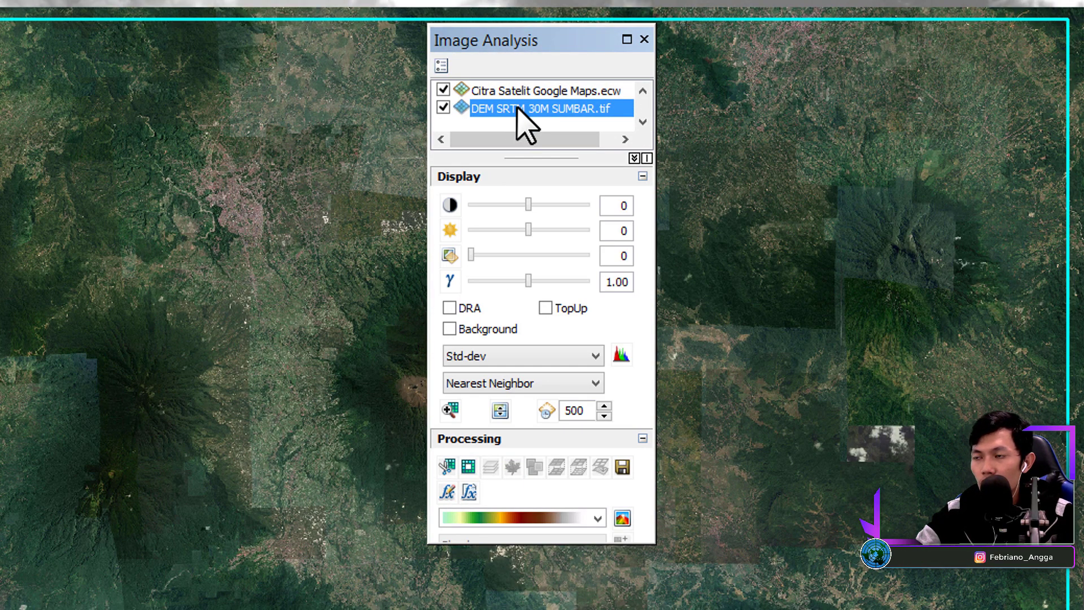
{"action": "left_click", "coordinate": [449, 466]}
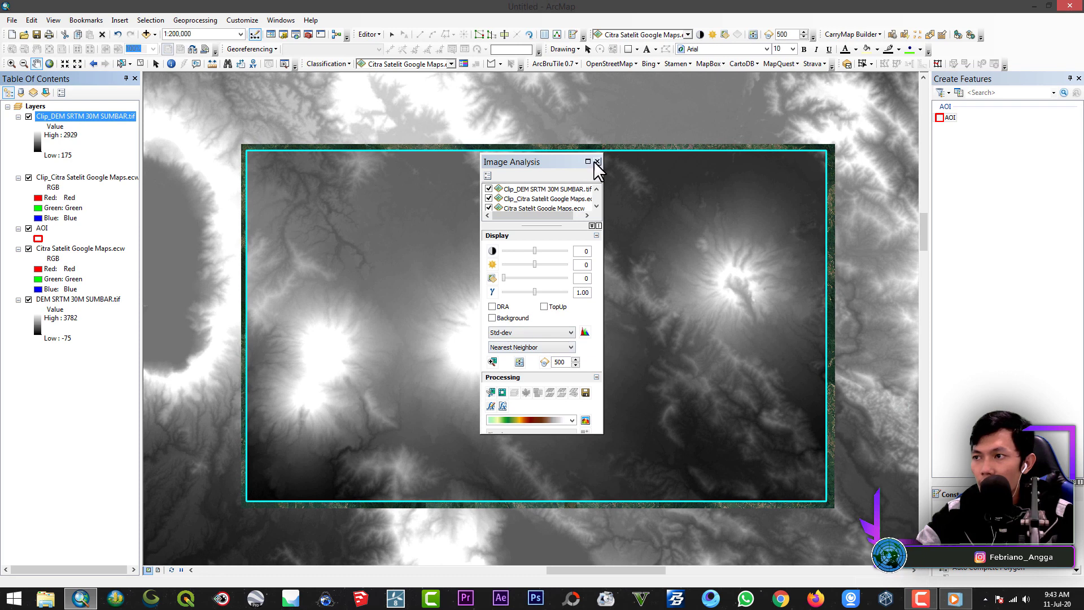
{"action": "left_click", "coordinate": [596, 162]}
Remove the original unclipped DEM and satellite image layers from the map.
{"action": "right_click", "coordinate": [69, 307]}
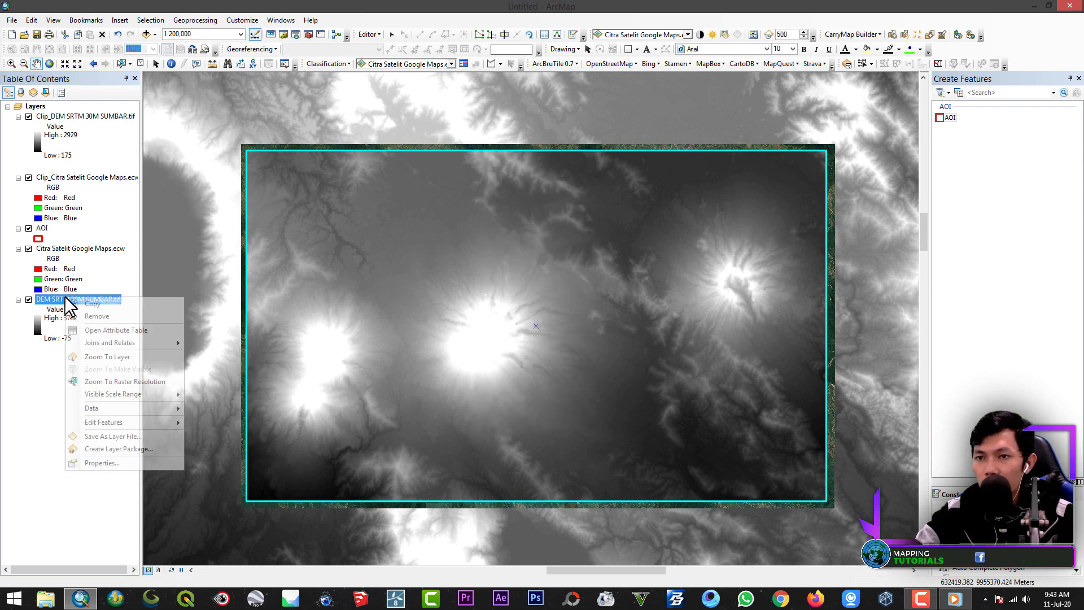
{"action": "left_click", "coordinate": [85, 318]}
{"action": "right_click", "coordinate": [59, 254]}
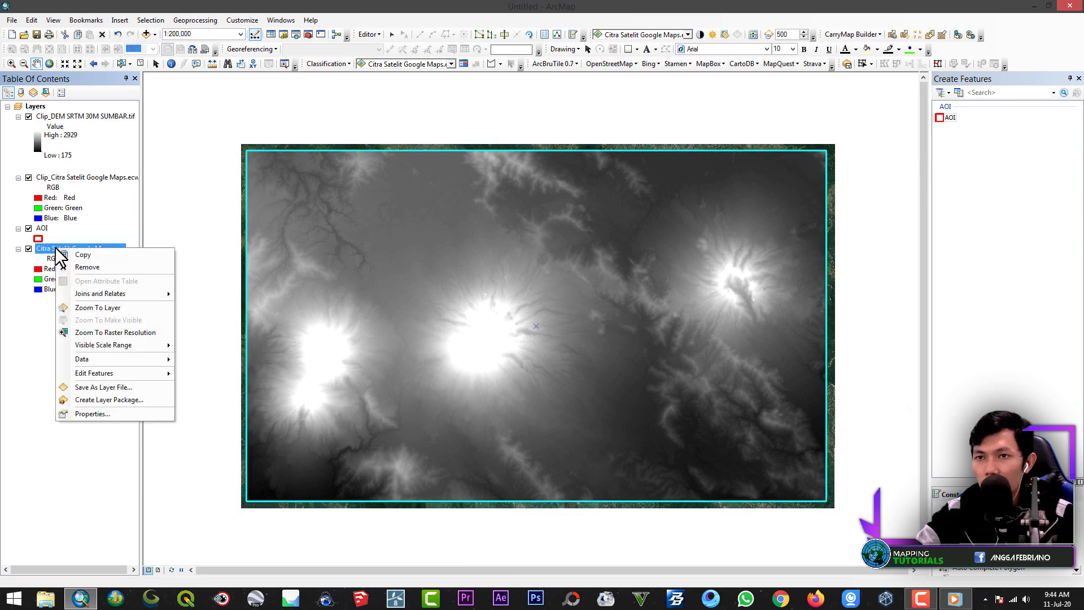
{"action": "left_click", "coordinate": [69, 266]}
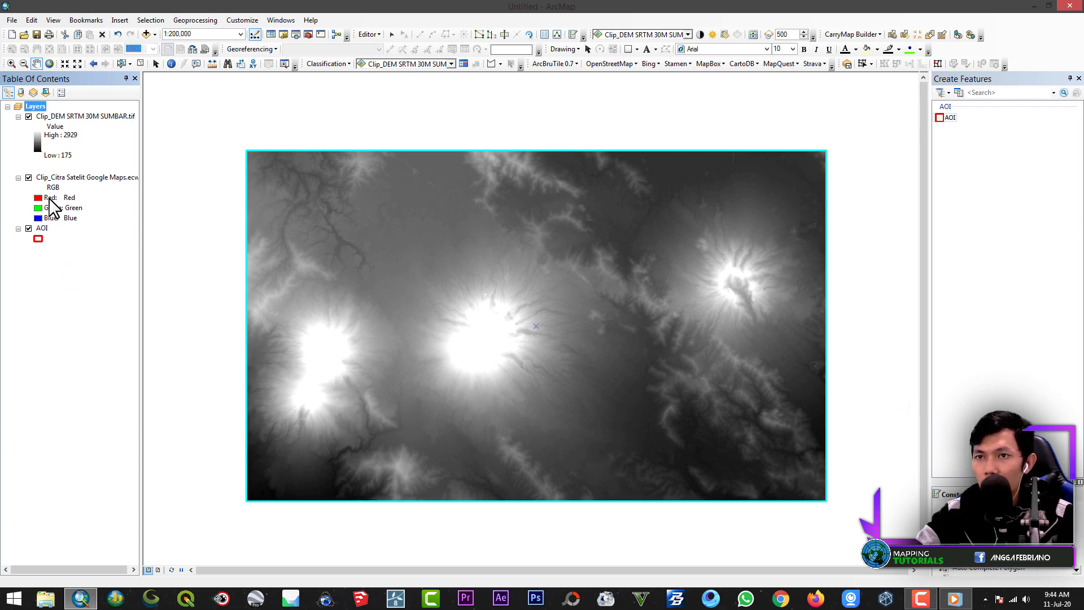
Hide the AOI layer and toggle the clipped DEM's visibility to compare it with the clipped satellite image, leaving the DEM visible.
{"action": "left_click", "coordinate": [29, 229]}
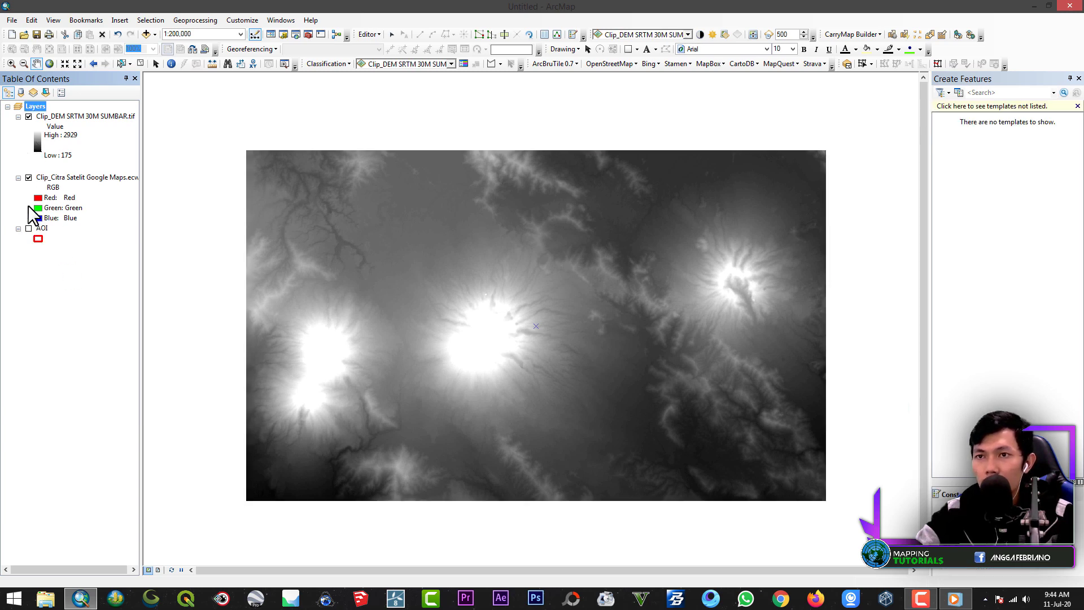
{"action": "left_click", "coordinate": [29, 116]}
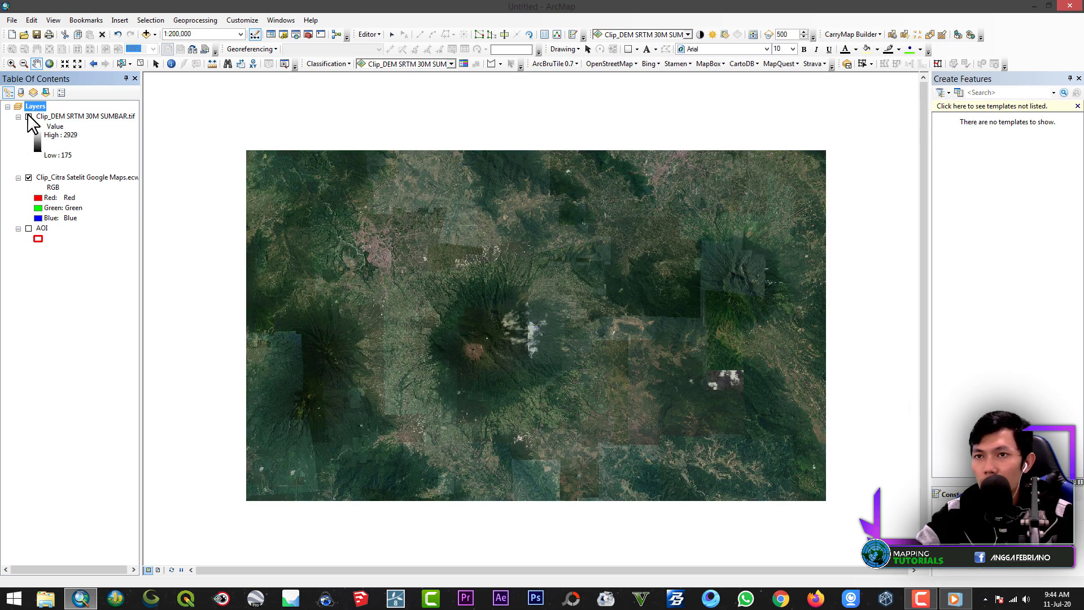
{"action": "left_click", "coordinate": [29, 116]}
{"action": "left_click", "coordinate": [29, 116]}
{"action": "left_click", "coordinate": [29, 117]}
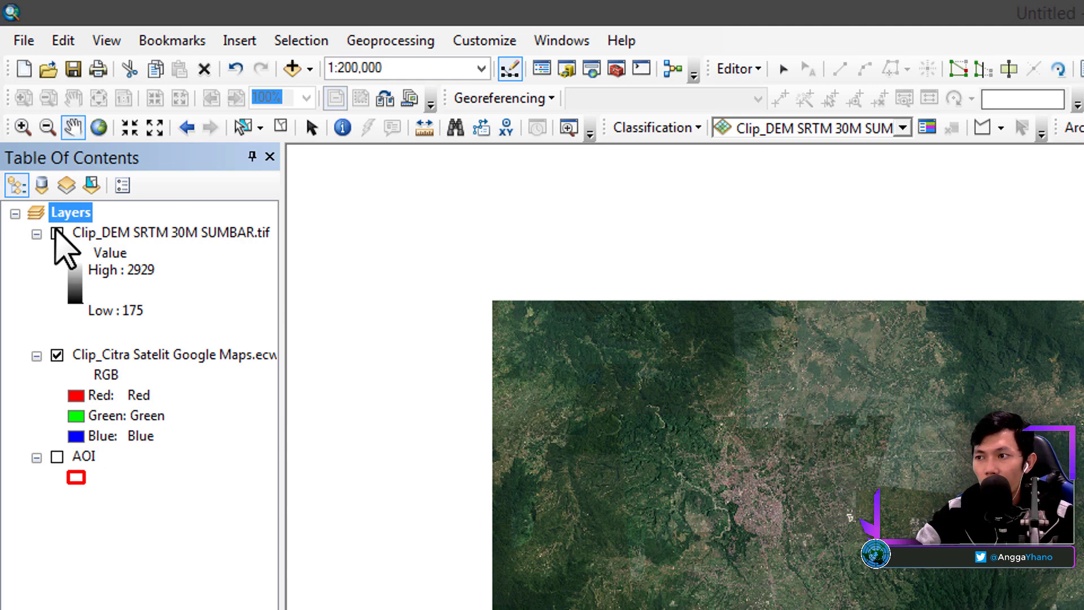
{"action": "left_click", "coordinate": [56, 232]}
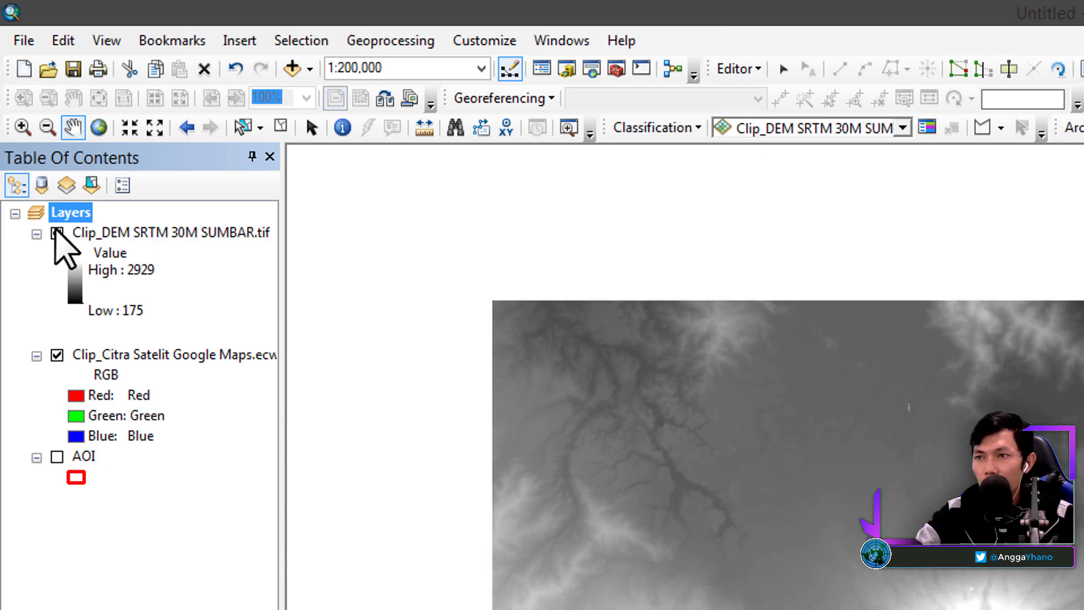
Start exporting the data of the clipped DEM SRTM raster and set Bahan 3D as the output folder.
{"action": "right_click", "coordinate": [148, 236]}
{"action": "mouse_move", "coordinate": [283, 455]}
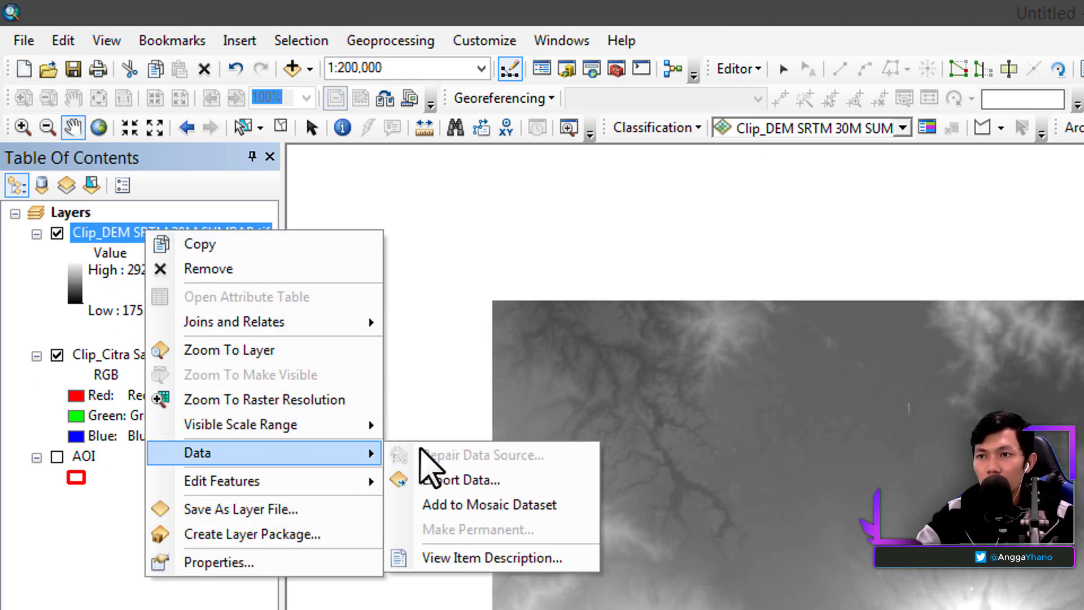
{"action": "left_click", "coordinate": [469, 480]}
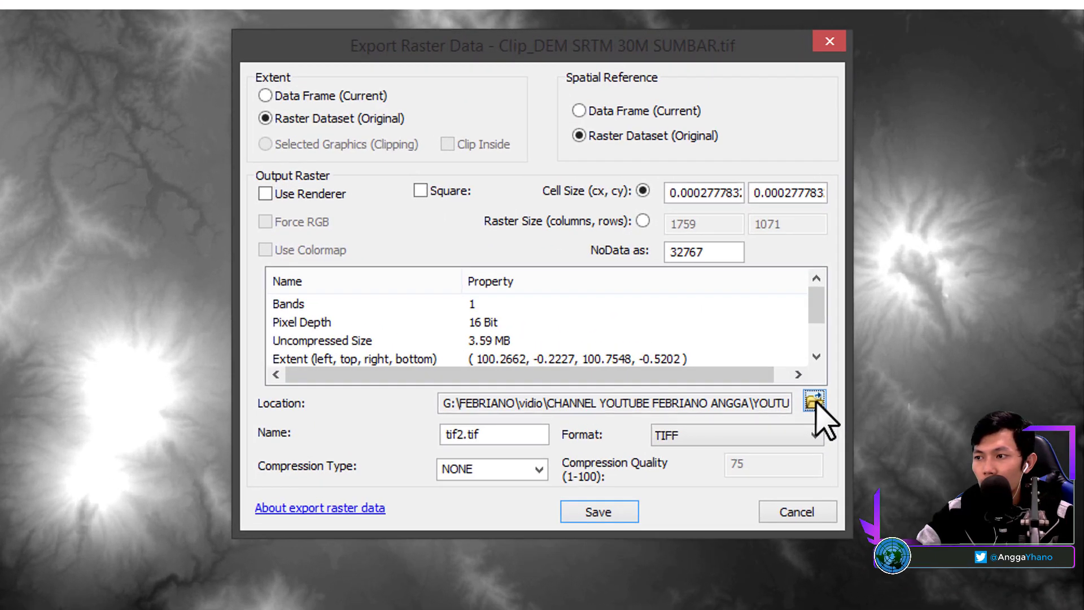
{"action": "left_click", "coordinate": [814, 401]}
{"action": "double_click", "coordinate": [337, 183]}
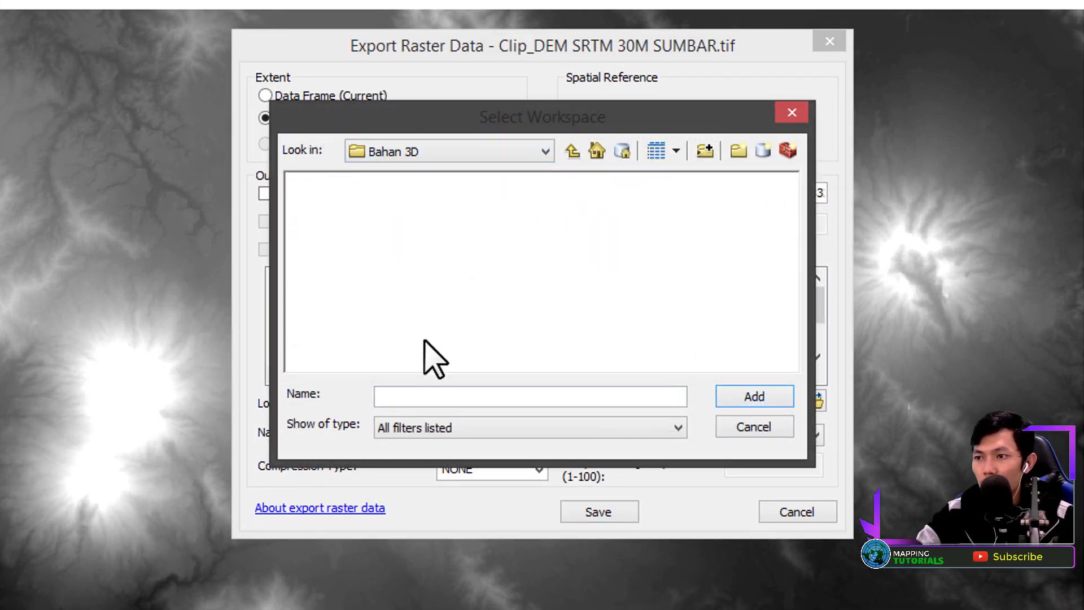
{"action": "left_click", "coordinate": [572, 151]}
{"action": "left_click", "coordinate": [335, 182]}
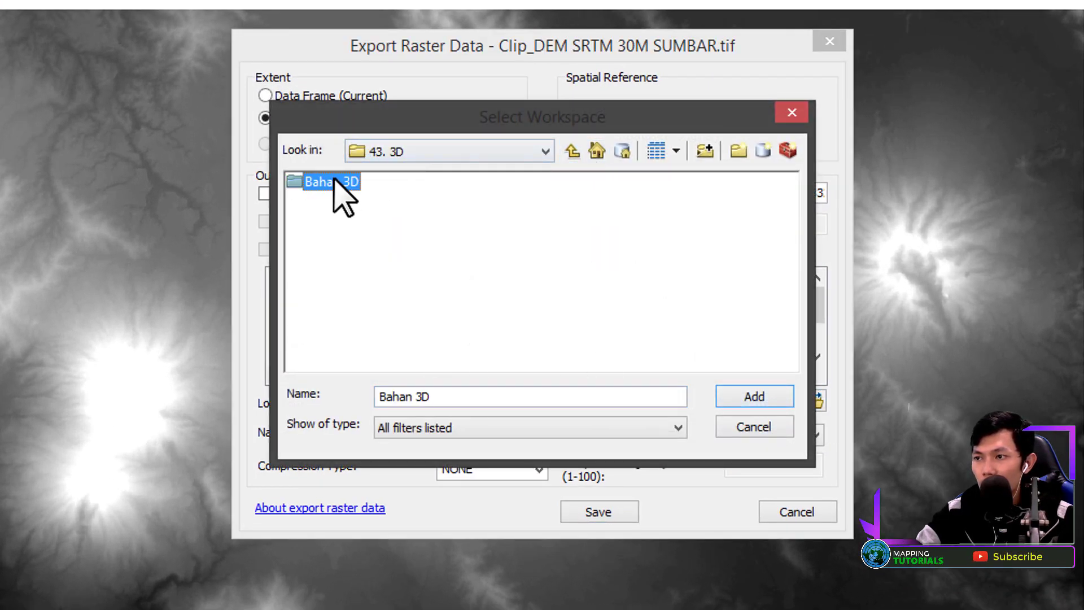
{"action": "left_click", "coordinate": [754, 396]}
Name the DEM export DEM AOI, save it in TIFF format, and add the exported raster to the map.
{"action": "left_click_drag", "start_coordinate": [526, 434], "coordinate": [325, 434]}
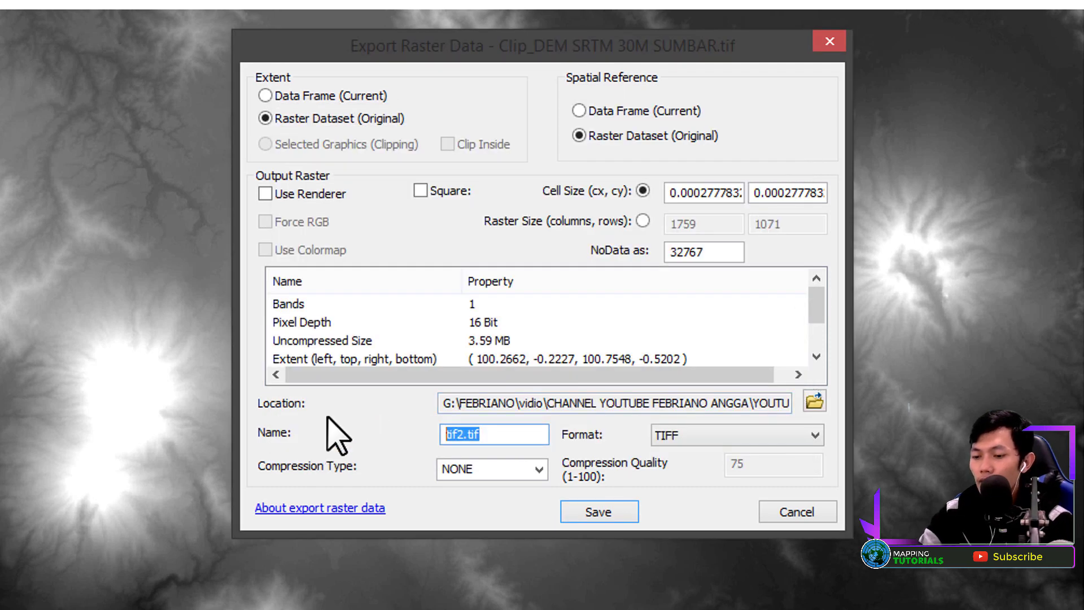
{"action": "type", "text": "DEM AOI"}
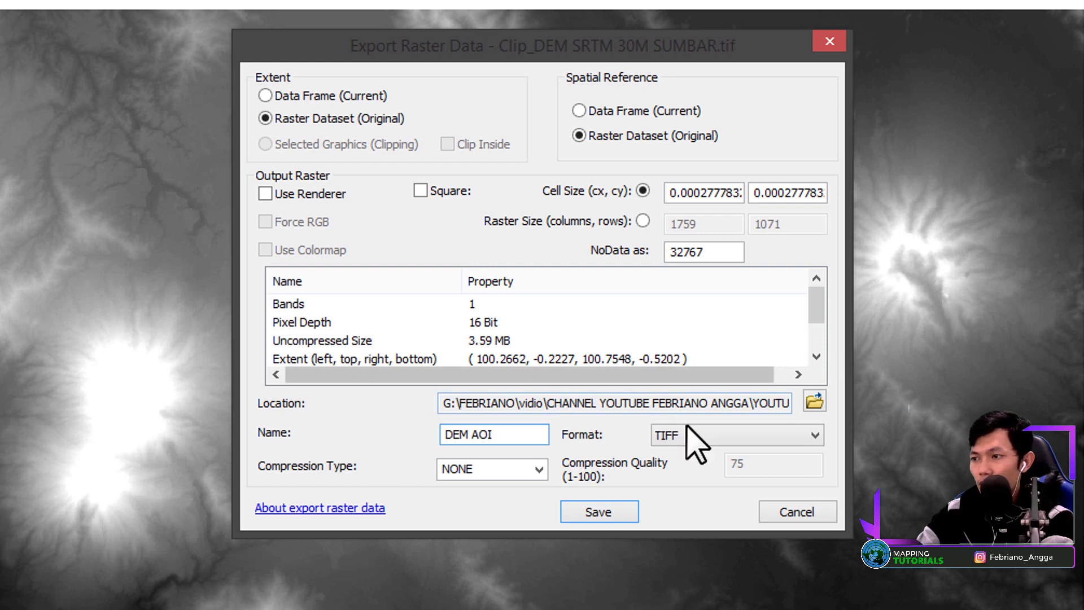
{"action": "left_click", "coordinate": [597, 511]}
{"action": "left_click_drag", "start_coordinate": [604, 257], "coordinate": [445, 317]}
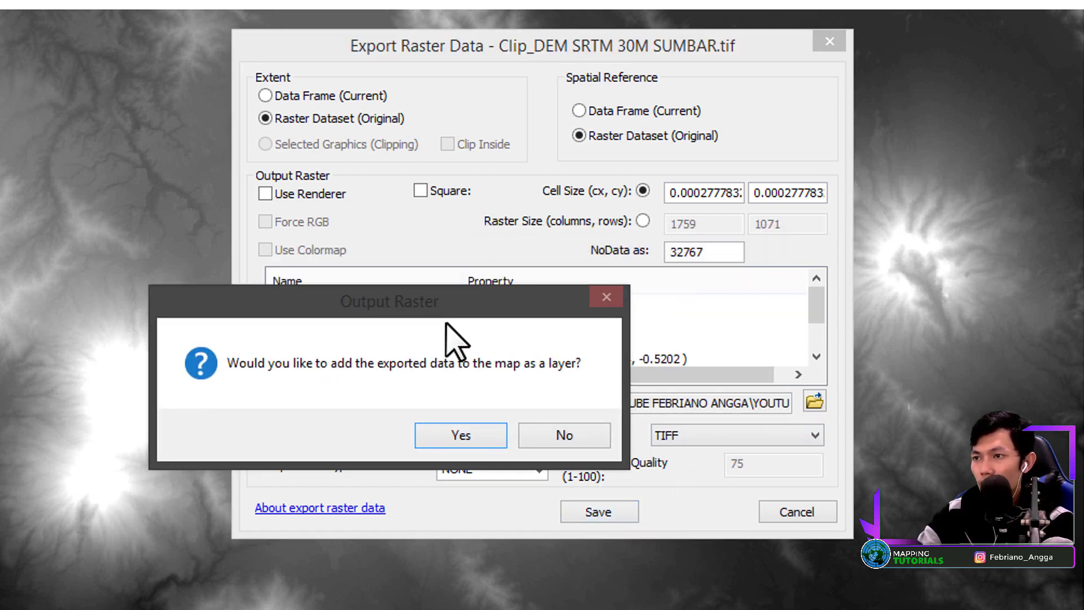
{"action": "left_click", "coordinate": [436, 446]}
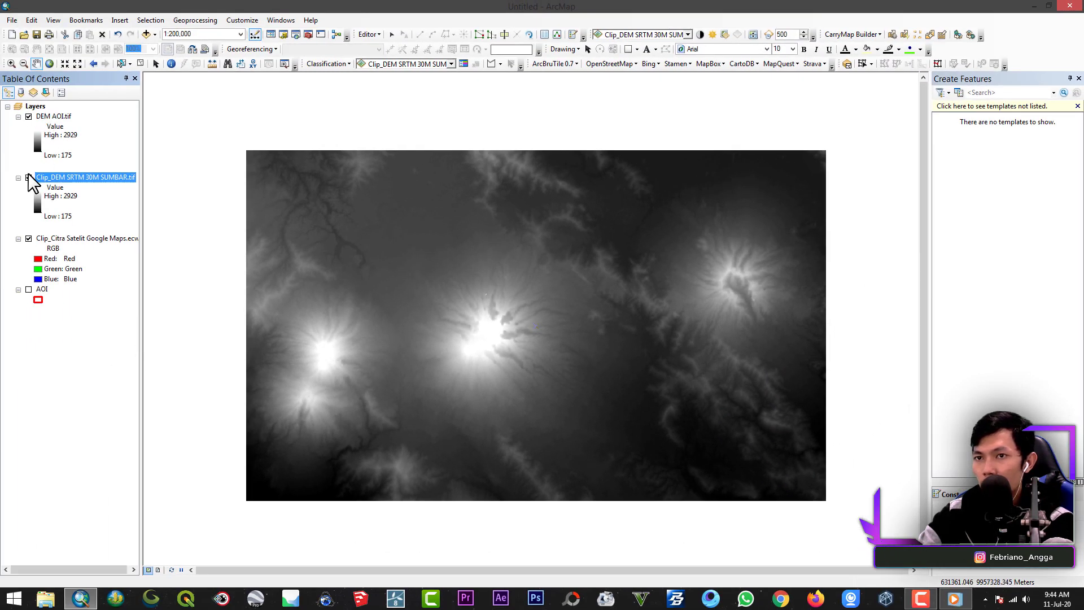
Hide the temporary Clip_DEM SRTM 30M SUMBAR.tif layer and remove it from the map.
{"action": "left_click", "coordinate": [28, 177]}
{"action": "right_click", "coordinate": [57, 177]}
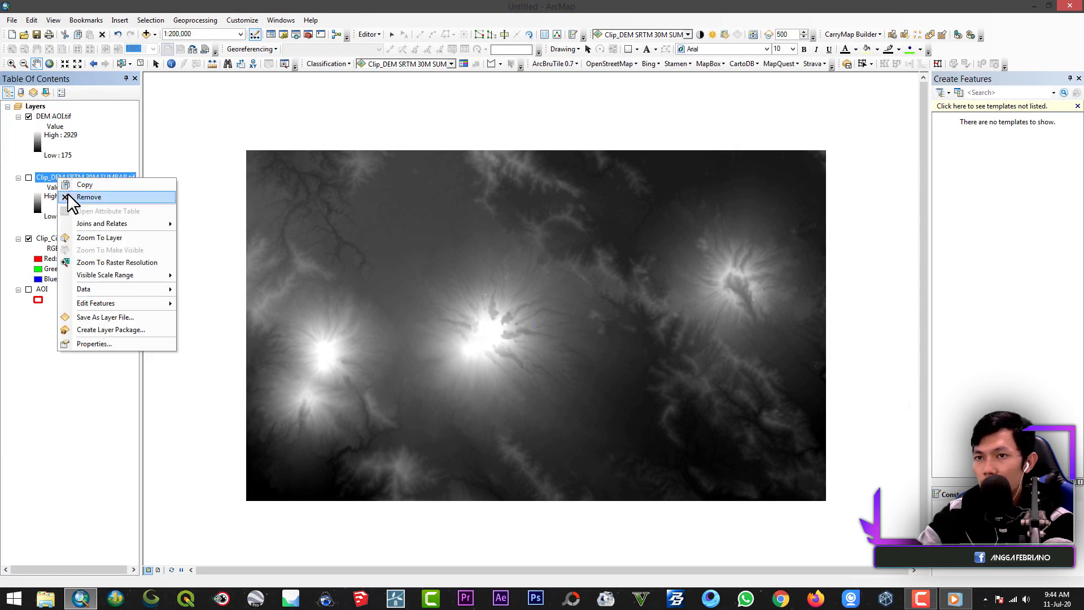
{"action": "left_click", "coordinate": [69, 196]}
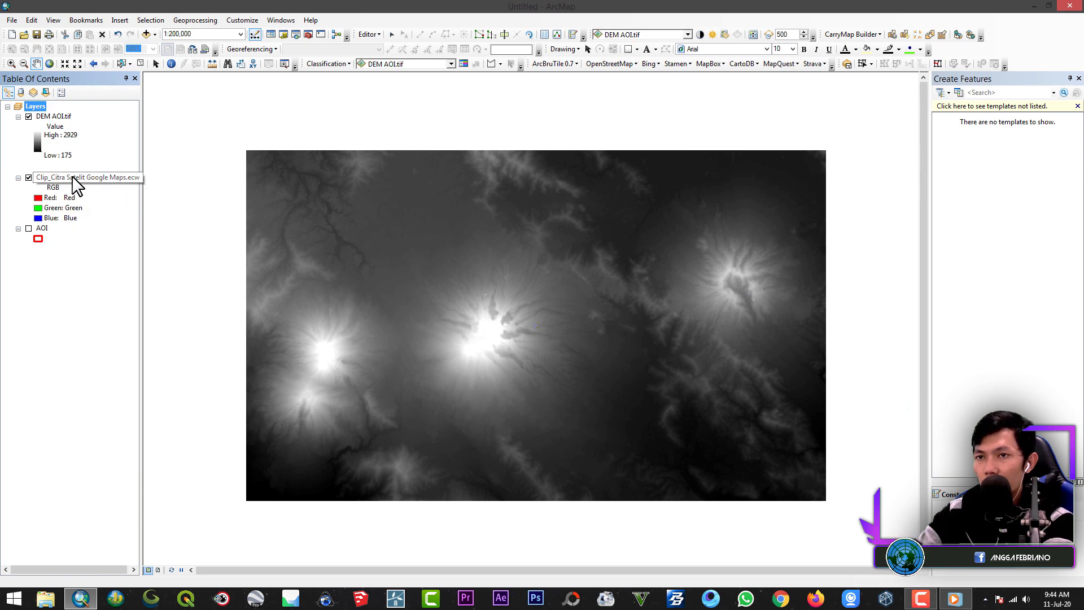
Export the clipped satellite image in TIFF format as Citra Satelit AOI and add the exported raster to the map.
{"action": "right_click", "coordinate": [72, 176]}
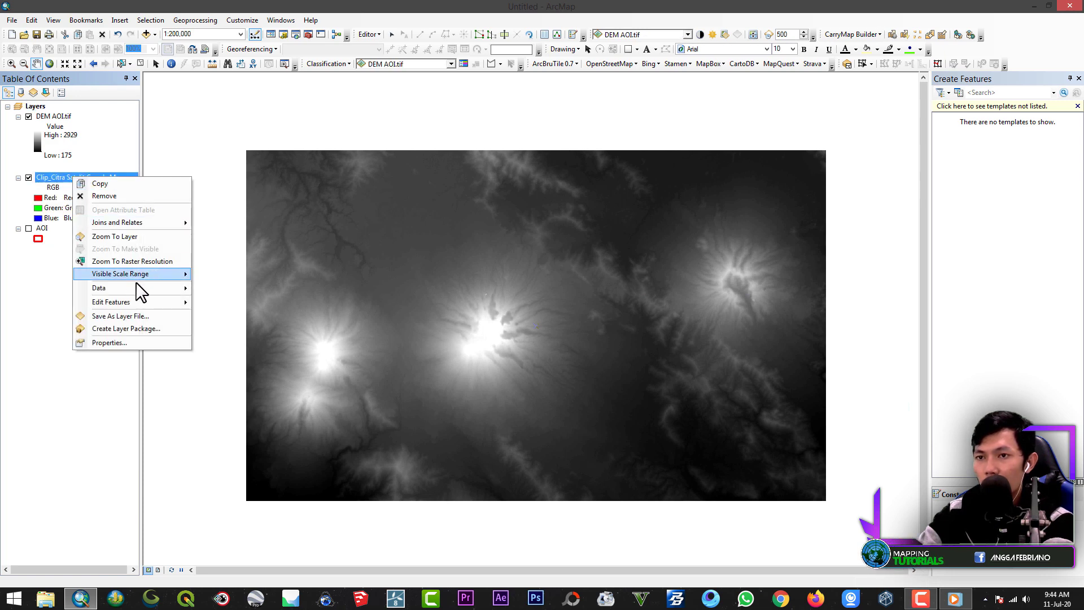
{"action": "mouse_move", "coordinate": [145, 289]}
{"action": "left_click", "coordinate": [237, 301]}
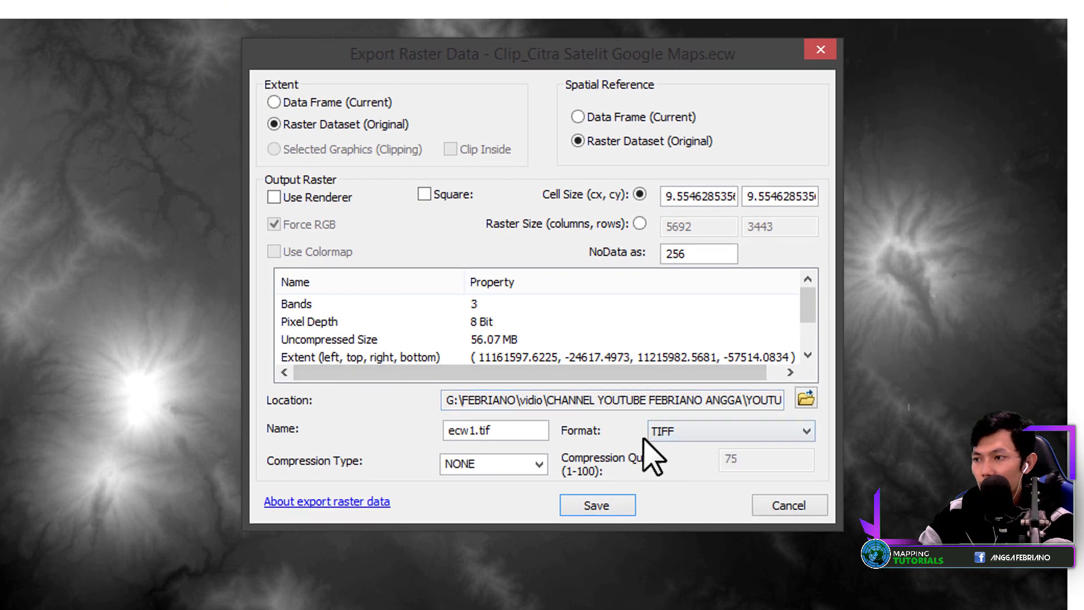
{"action": "left_click", "coordinate": [806, 398]}
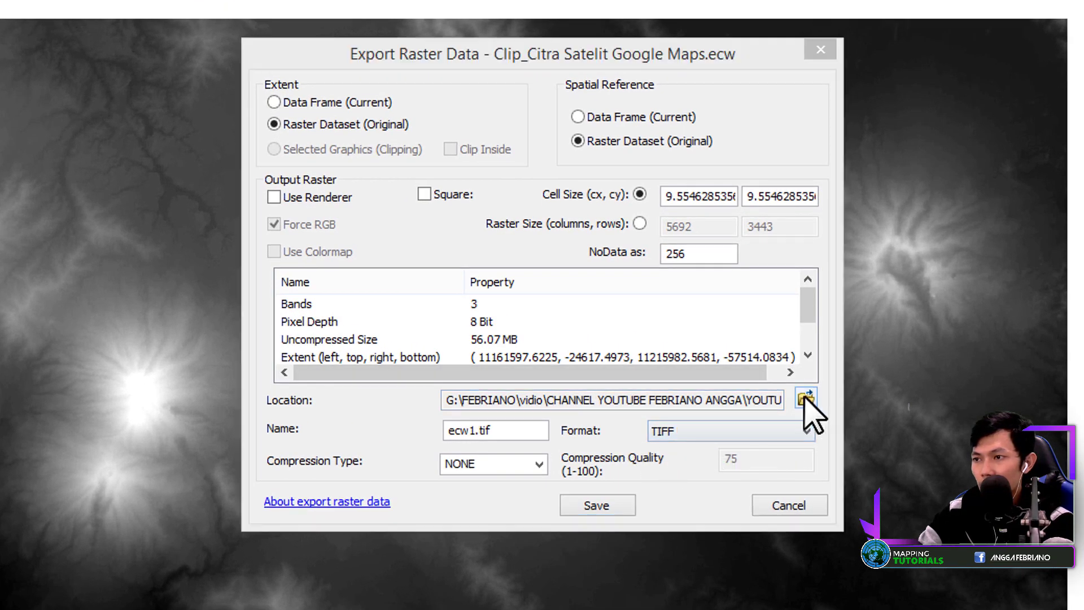
{"action": "left_click", "coordinate": [785, 120]}
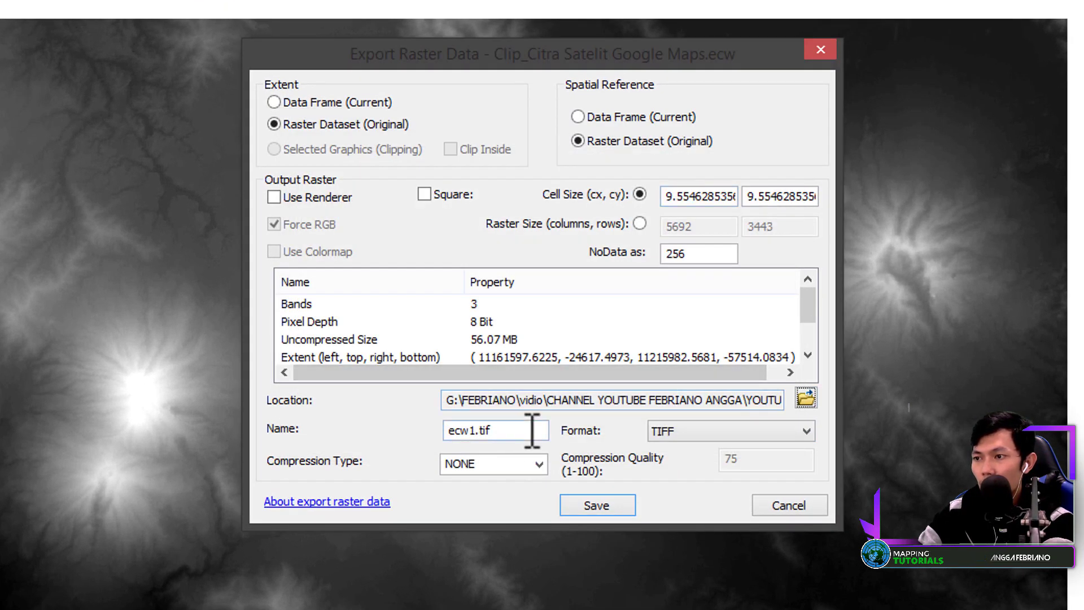
{"action": "left_click_drag", "start_coordinate": [532, 431], "coordinate": [401, 435]}
{"action": "type", "text": "Citra Satelit AOI"}
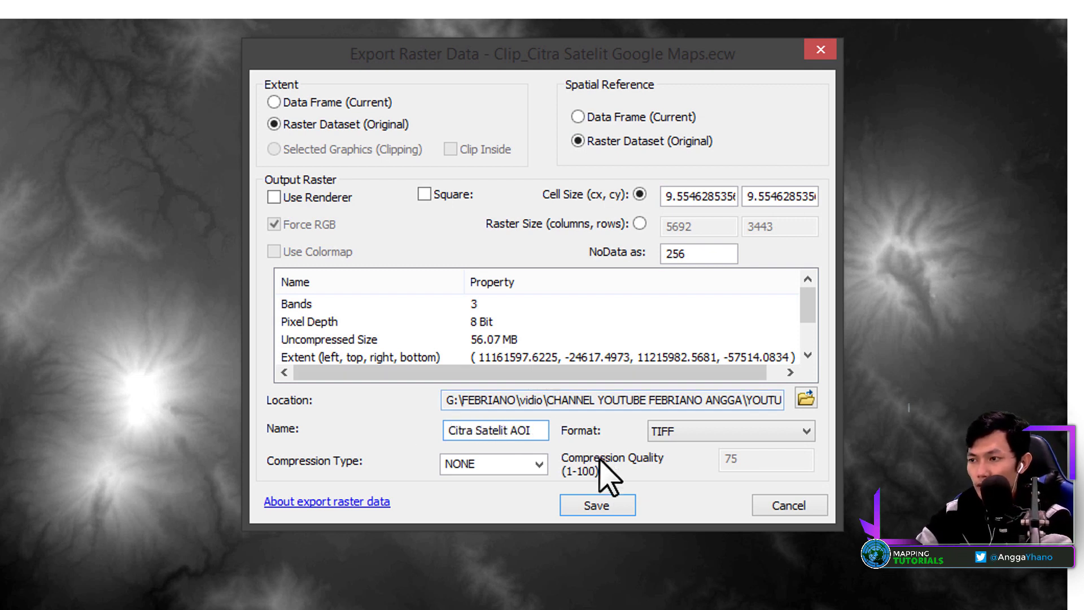
{"action": "left_click", "coordinate": [587, 504]}
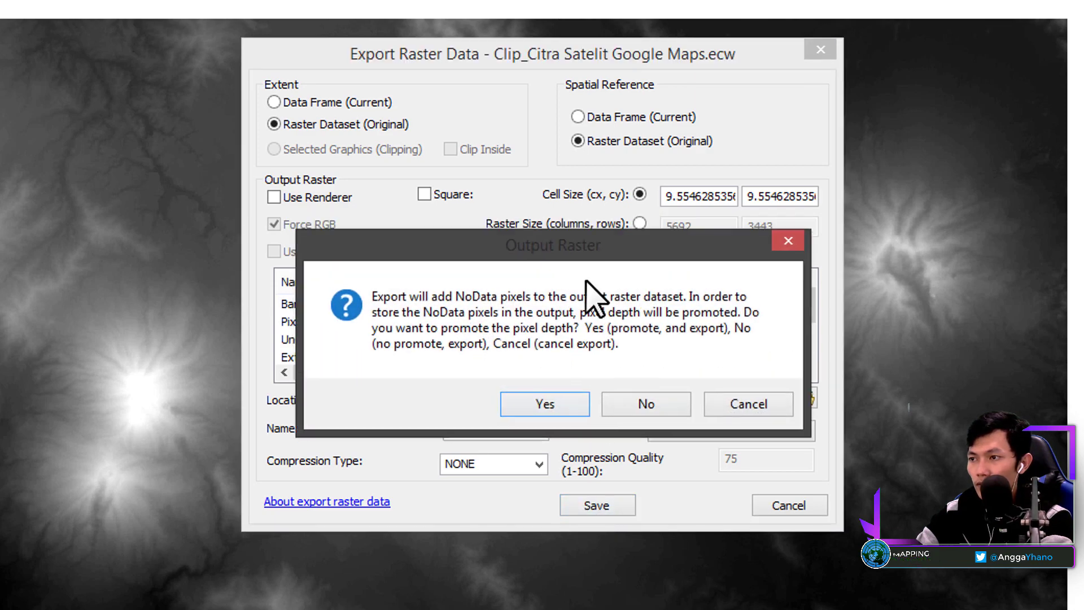
{"action": "left_click", "coordinate": [554, 464]}
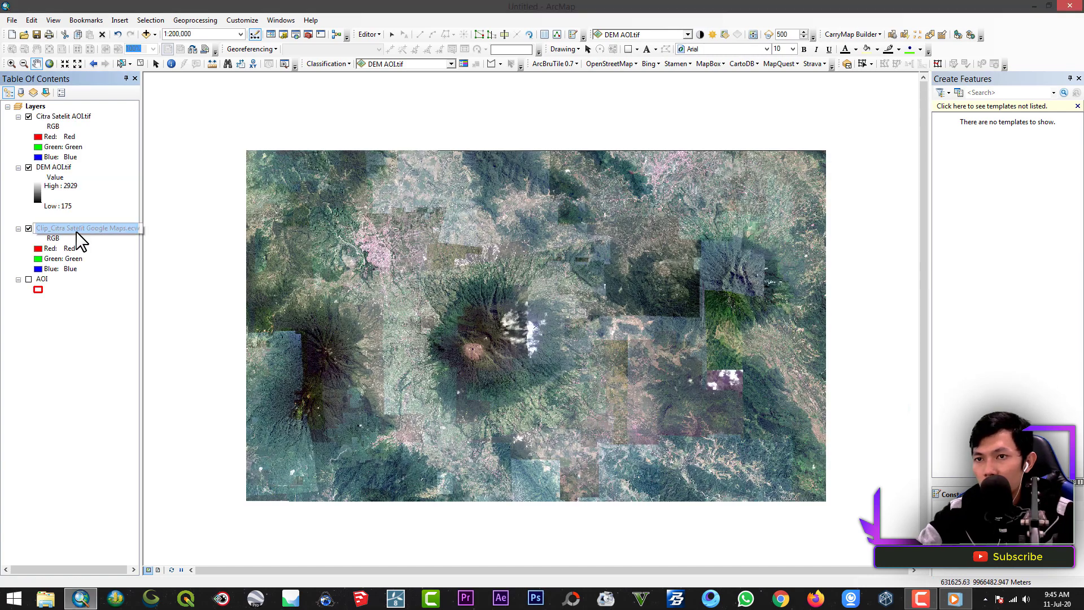
Remove the temporary Clip_Citra Satelit Google Maps.ecw layer from the map.
{"action": "right_click", "coordinate": [76, 232]}
{"action": "left_click", "coordinate": [97, 244]}
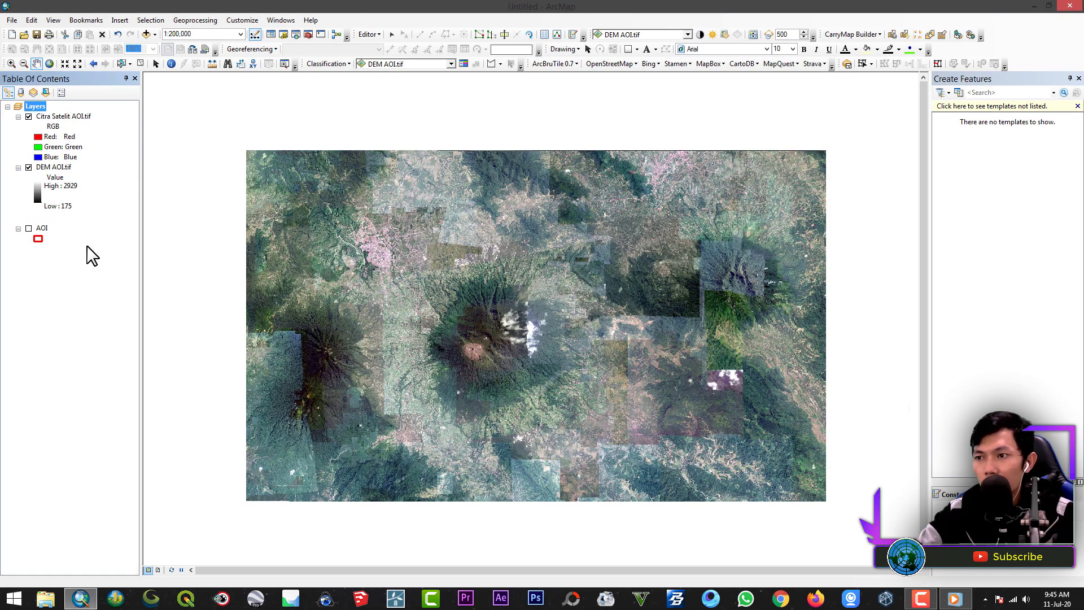
Toggle the Citra Satelit AOI layer's visibility to compare it with DEM AOI, leaving the satellite layer hidden.
{"action": "left_click_drag", "start_coordinate": [475, 276], "coordinate": [450, 304]}
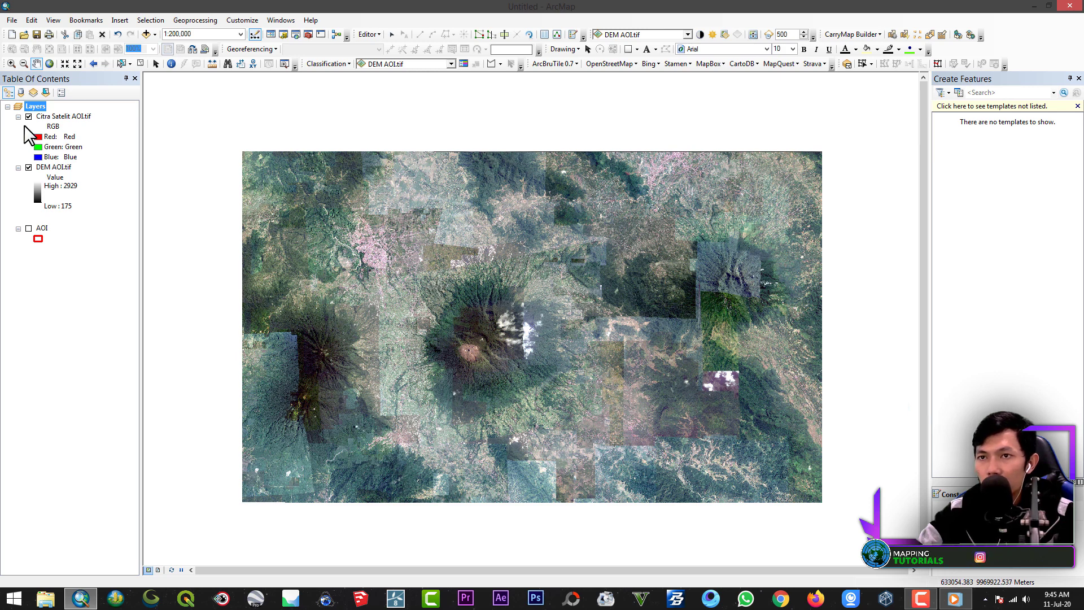
{"action": "left_click", "coordinate": [28, 116]}
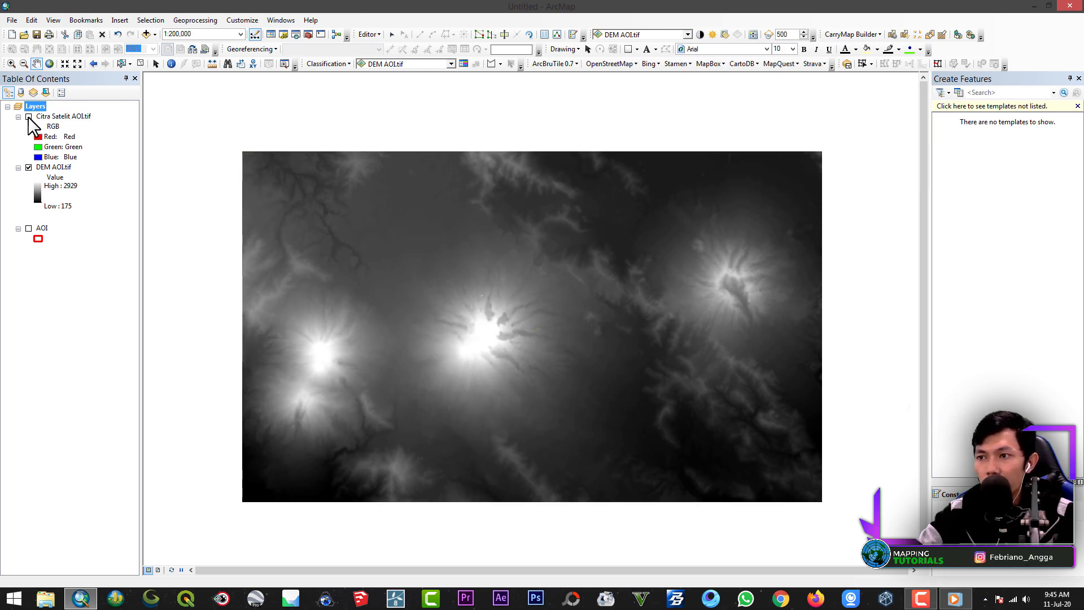
{"action": "left_click", "coordinate": [28, 116]}
{"action": "left_click", "coordinate": [28, 116]}
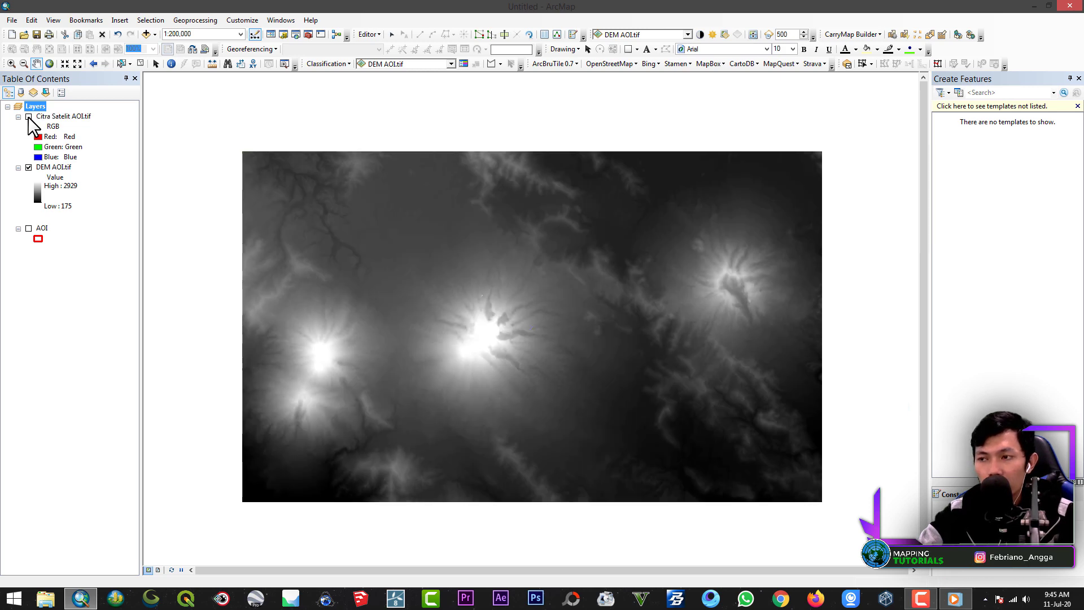
{"action": "left_click", "coordinate": [28, 116]}
{"action": "left_click", "coordinate": [29, 116]}
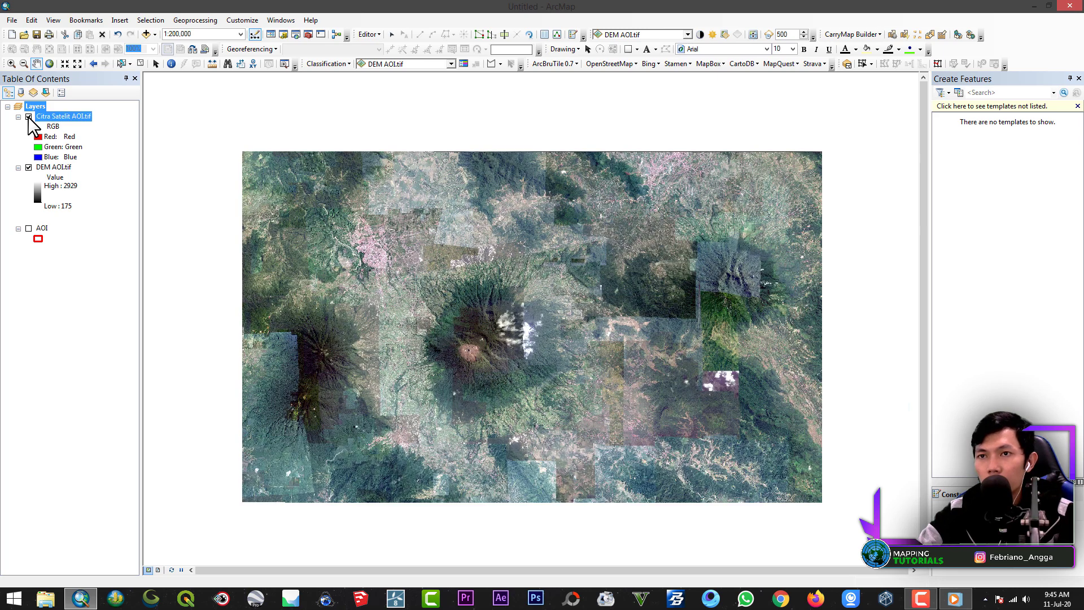
{"action": "left_click", "coordinate": [28, 116]}
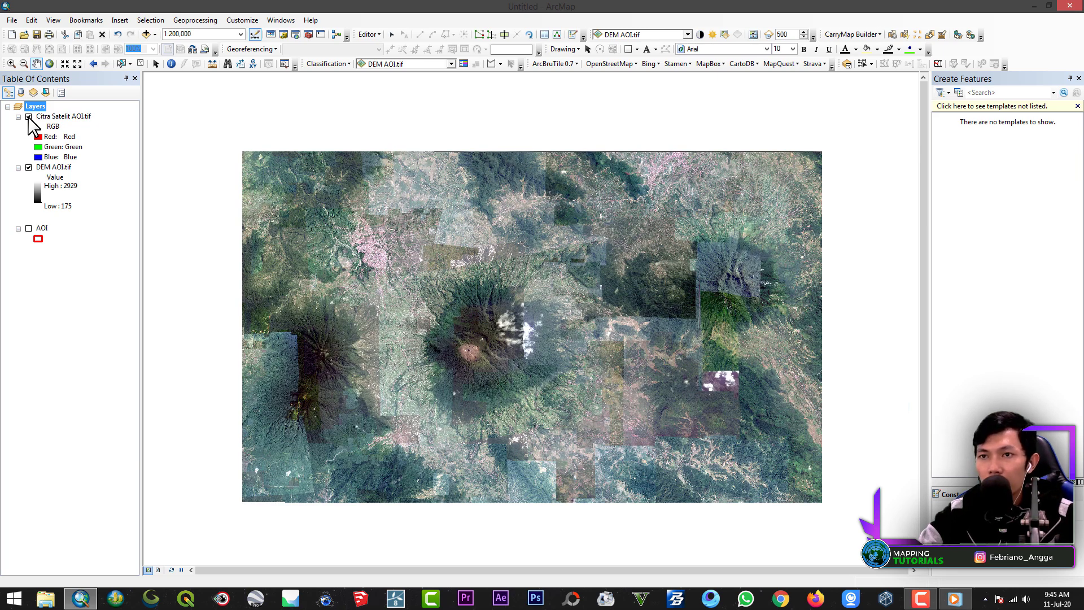
{"action": "left_click", "coordinate": [28, 116]}
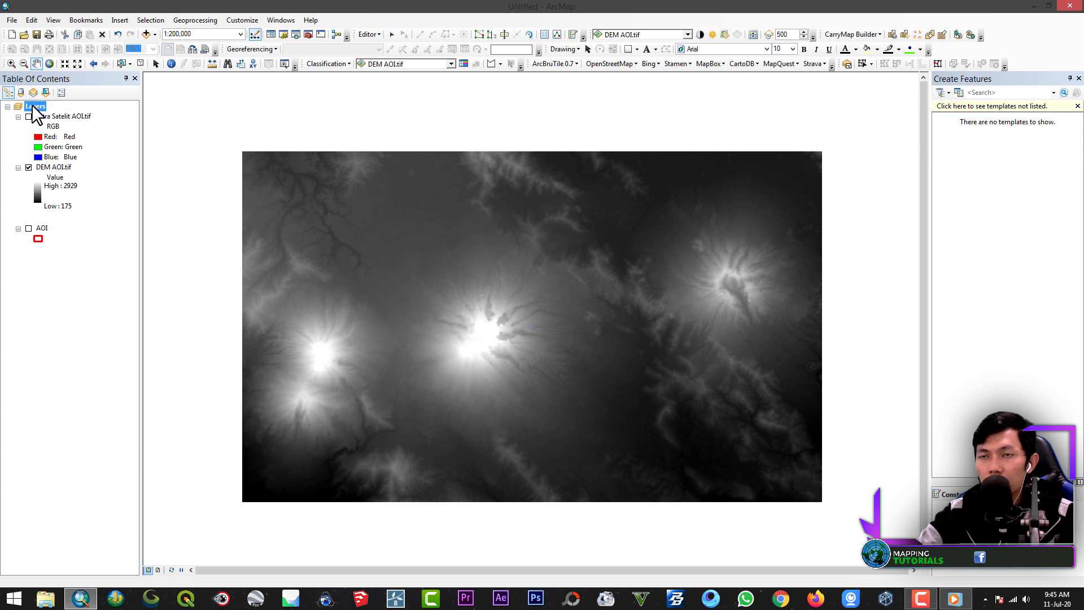
Start adding data to the Layers data frame and browse to G:\FILE KERJA DINAS\kph\Peta.
{"action": "right_click", "coordinate": [35, 112]}
{"action": "left_click", "coordinate": [49, 112]}
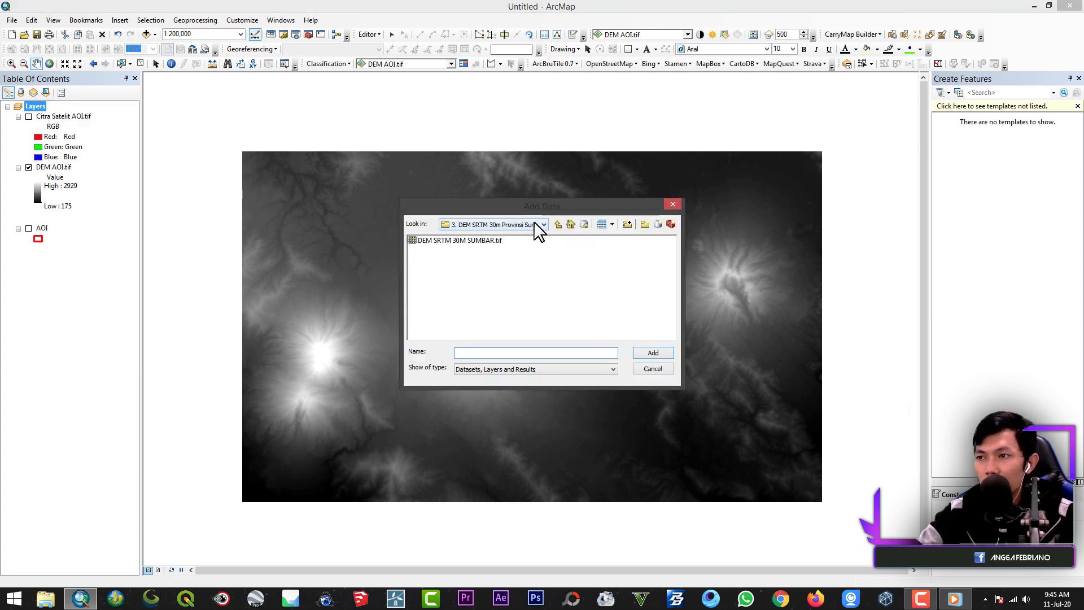
{"action": "left_click", "coordinate": [533, 225]}
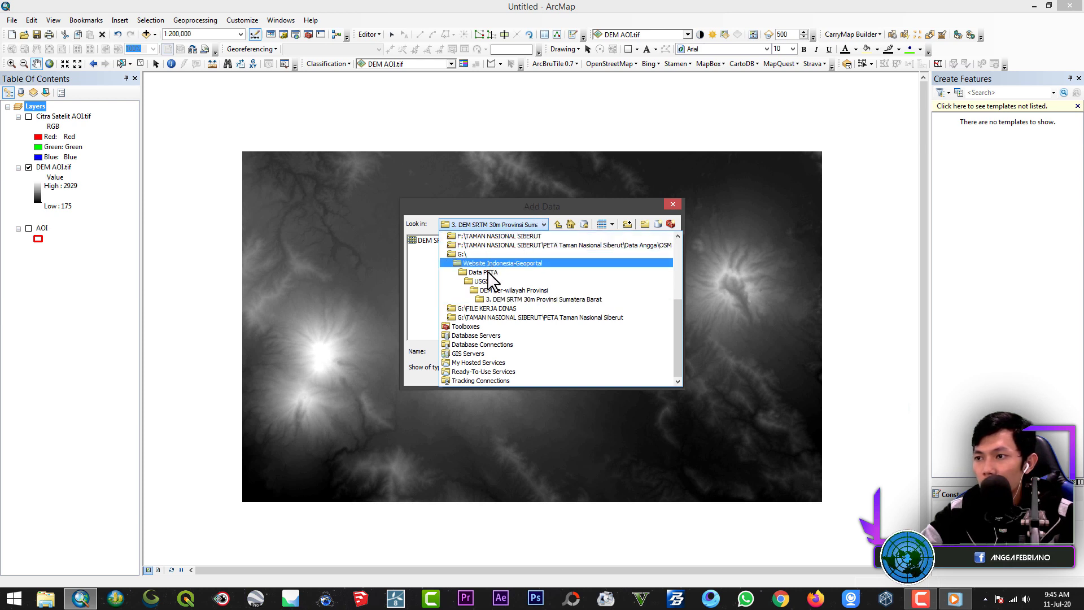
{"action": "left_click", "coordinate": [466, 255]}
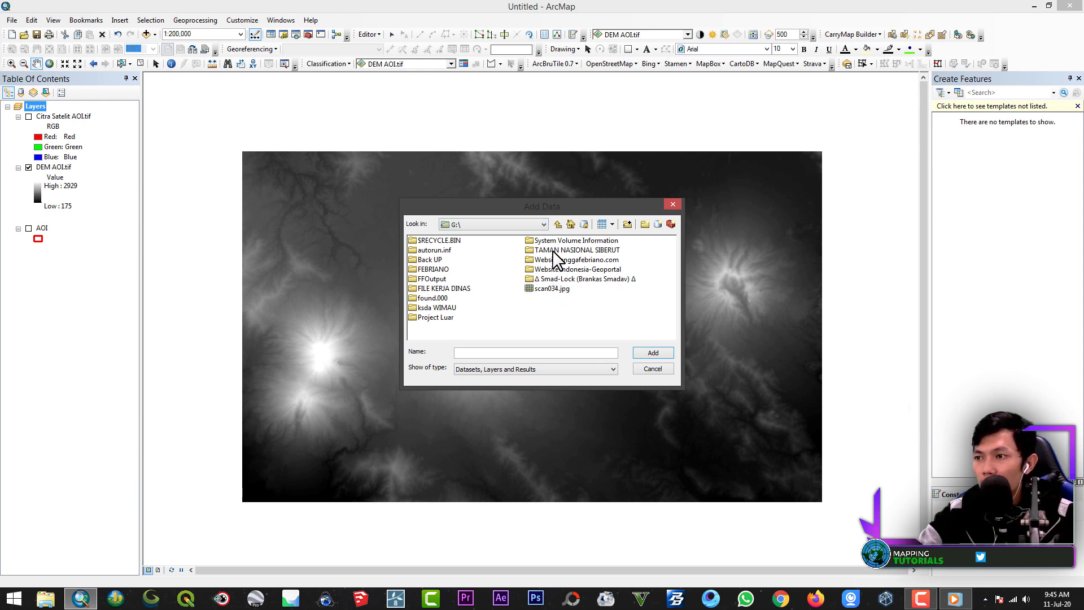
{"action": "double_click", "coordinate": [452, 288]}
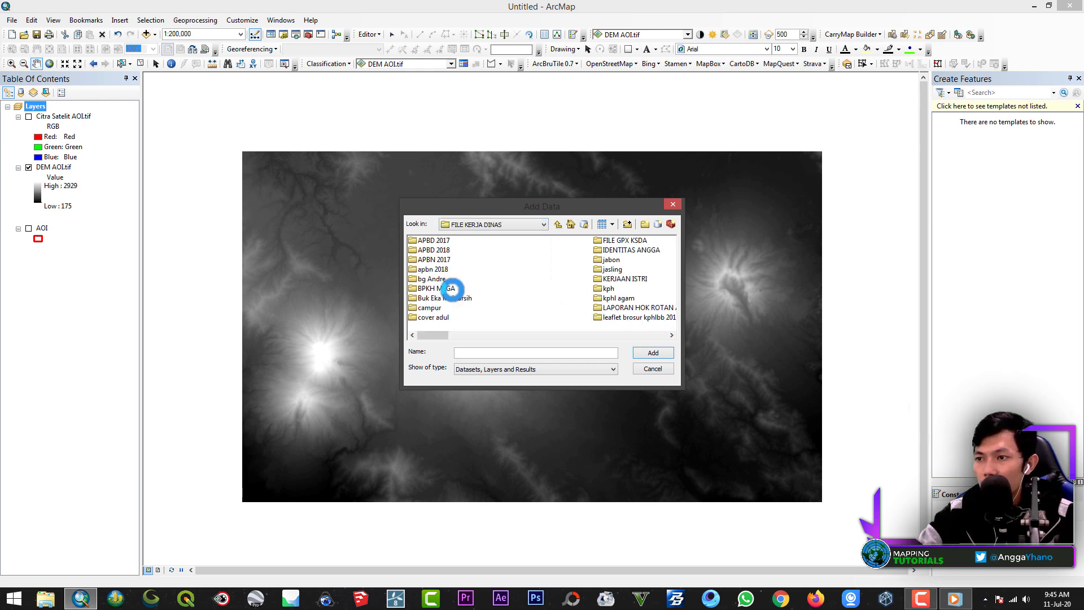
{"action": "double_click", "coordinate": [608, 289]}
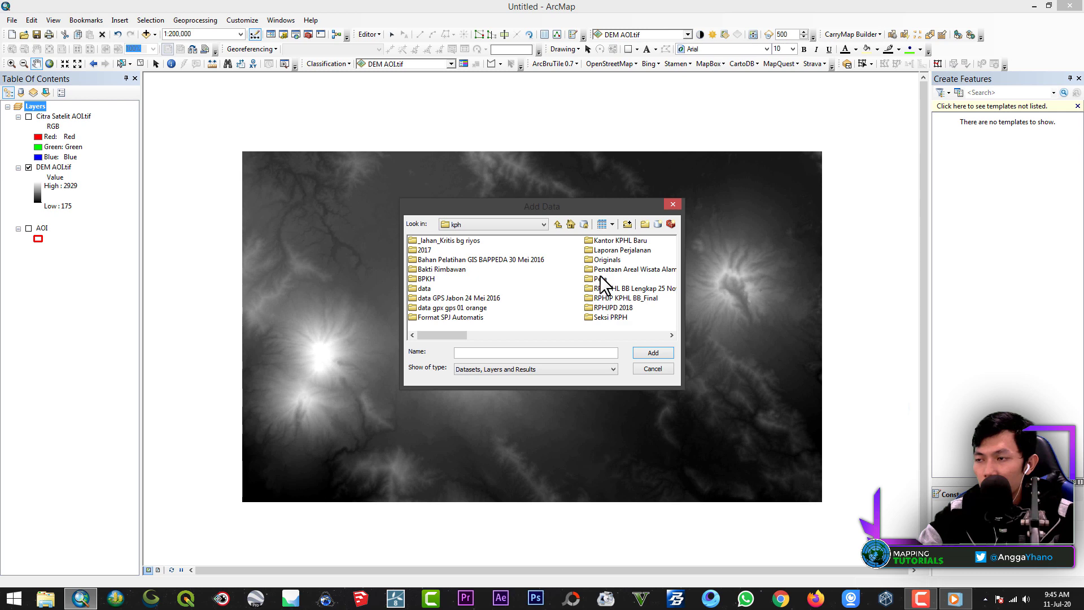
{"action": "double_click", "coordinate": [600, 279]}
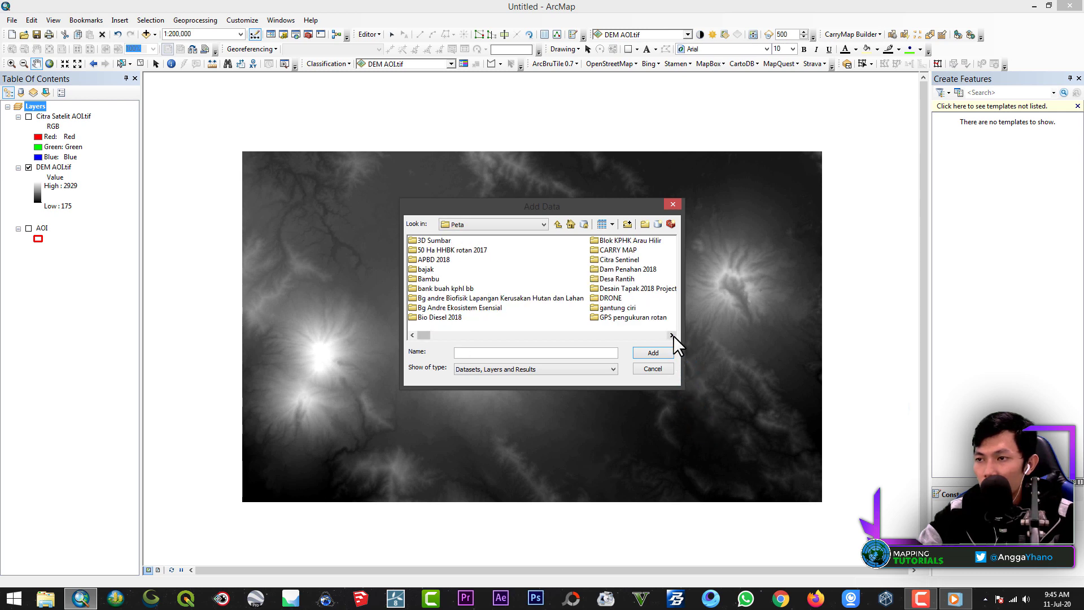
Find the Sungai_besar_sumbar_g river layer in the subfolders of Peta and add it to the map.
{"action": "left_click", "coordinate": [672, 335]}
{"action": "left_click", "coordinate": [672, 335]}
{"action": "left_click", "coordinate": [672, 336]}
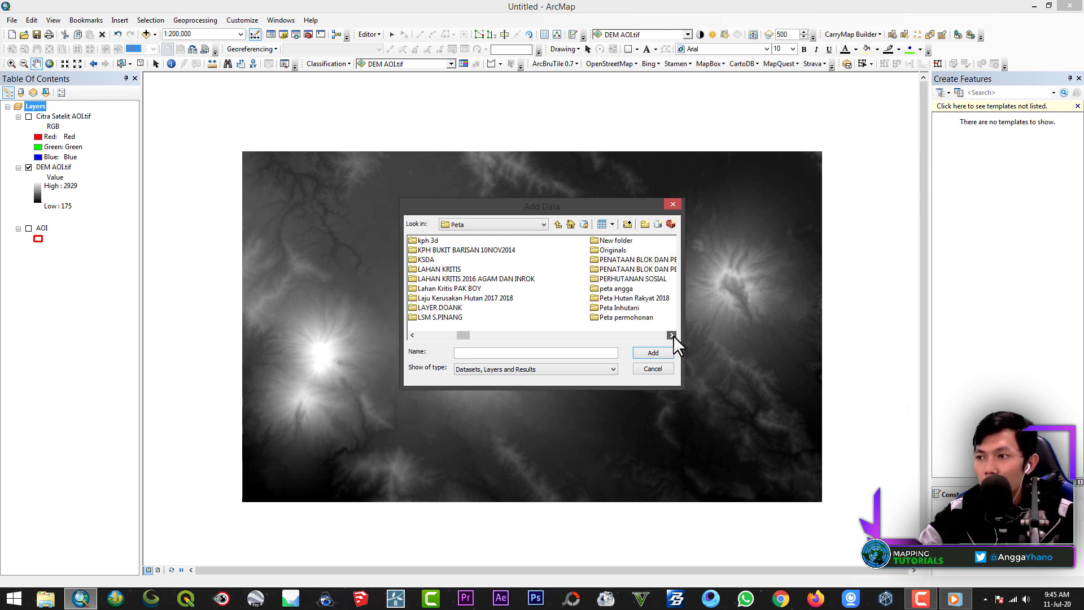
{"action": "left_click", "coordinate": [672, 335]}
{"action": "double_click", "coordinate": [446, 275]}
{"action": "double_click", "coordinate": [424, 268]}
{"action": "left_click", "coordinate": [452, 235]}
{"action": "left_click", "coordinate": [652, 352]}
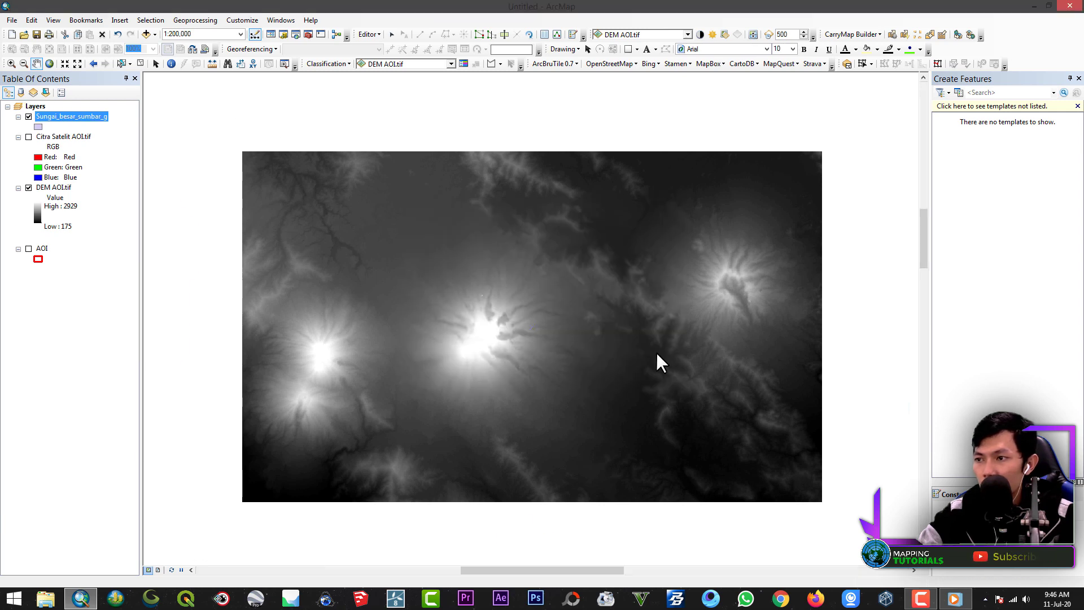
Add the main road shapefile Jalan Utama Sumbar.shp to the Layers data frame.
{"action": "right_click", "coordinate": [35, 106]}
{"action": "left_click", "coordinate": [63, 113]}
{"action": "left_click", "coordinate": [557, 225]}
{"action": "double_click", "coordinate": [434, 260]}
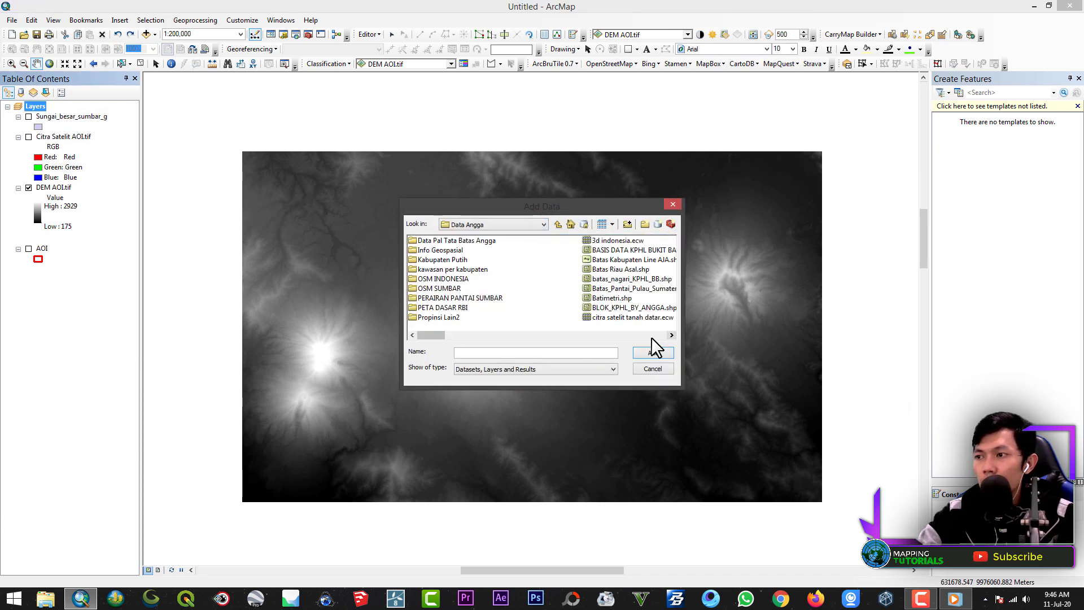
{"action": "left_click", "coordinate": [670, 335]}
{"action": "left_click", "coordinate": [670, 335]}
{"action": "left_click", "coordinate": [670, 335]}
{"action": "left_click", "coordinate": [646, 299]}
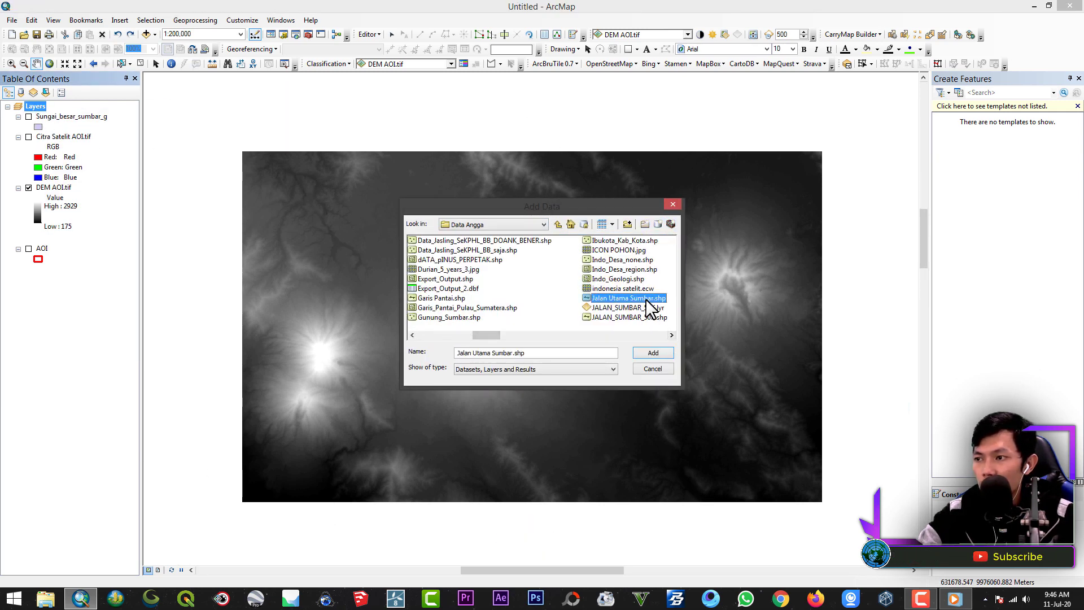
{"action": "left_click", "coordinate": [649, 351]}
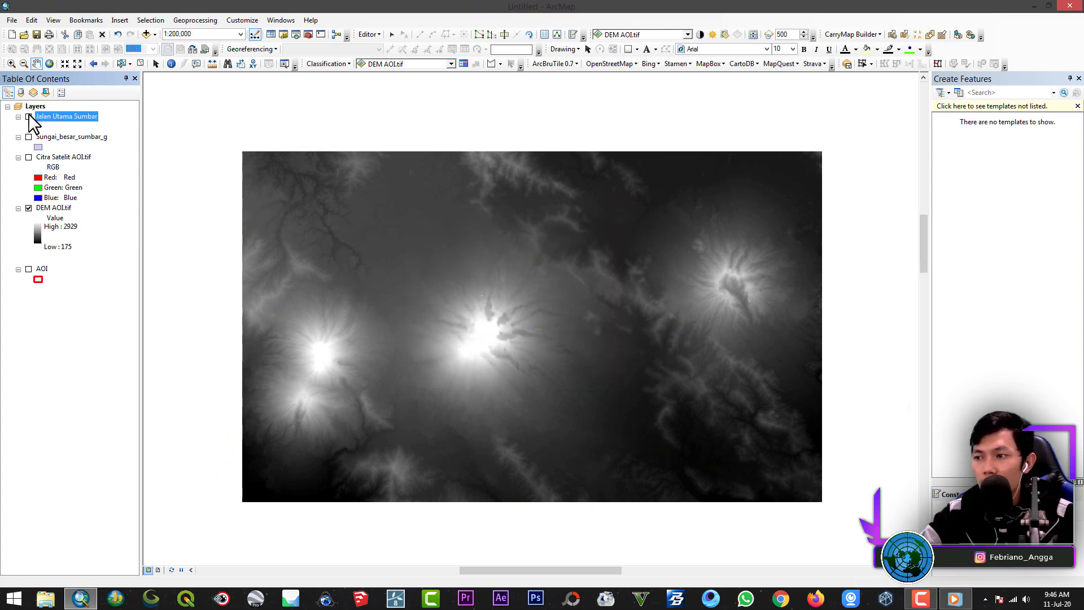
Hide DEM AOI.tif, show Citra Satelit AOI.tif, and toggle the Jalan Utama Sumbar roads over the imagery, leaving the roads hidden.
{"action": "left_click", "coordinate": [28, 208]}
{"action": "left_click", "coordinate": [29, 157]}
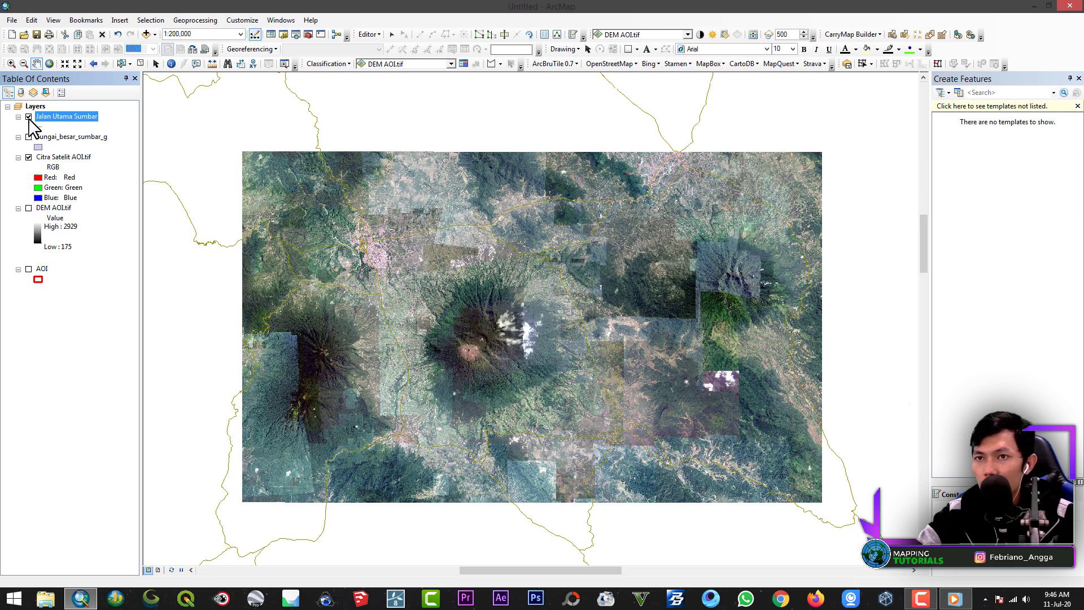
{"action": "left_click", "coordinate": [28, 116]}
{"action": "left_click", "coordinate": [29, 116]}
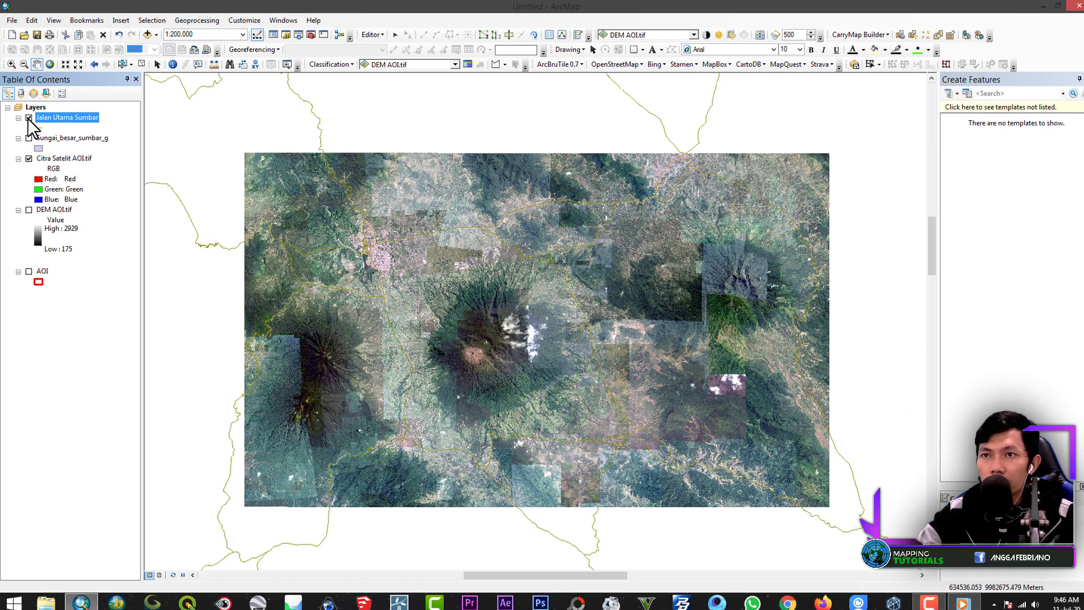
{"action": "left_click", "coordinate": [29, 116]}
Clip the Jalan Utama Sumbar road layer to the AOI polygon, keeping the default output feature class.
{"action": "left_click", "coordinate": [197, 20]}
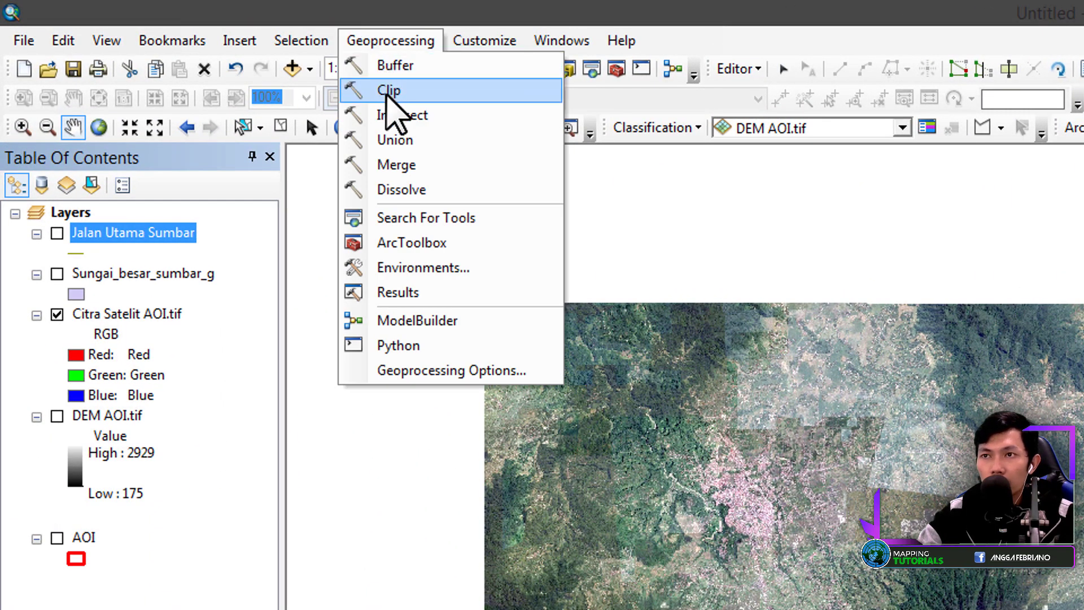
{"action": "left_click", "coordinate": [389, 91]}
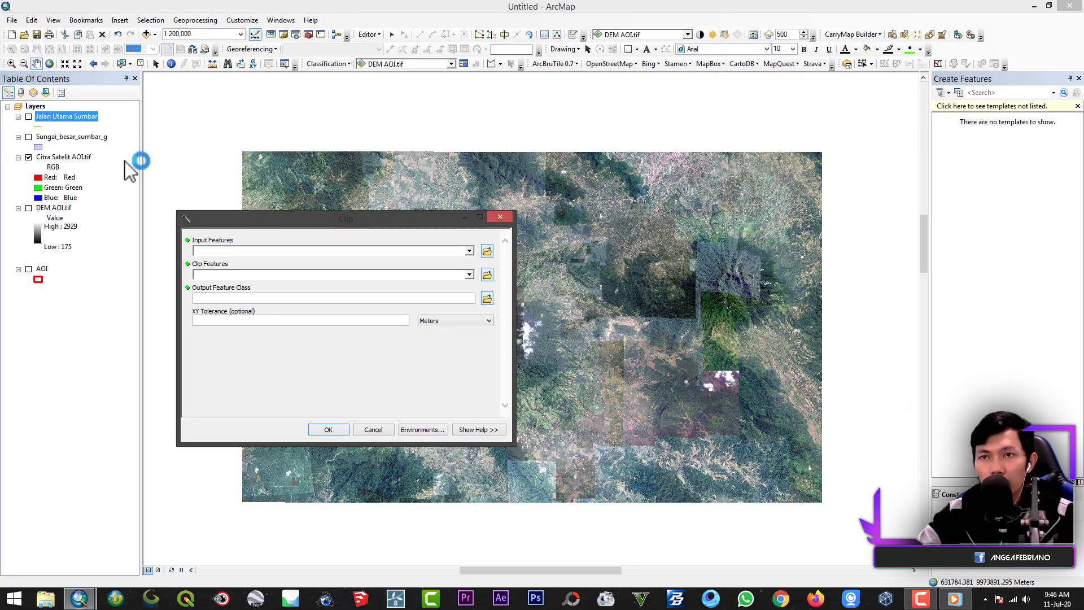
{"action": "left_click_drag", "start_coordinate": [79, 117], "coordinate": [219, 246]}
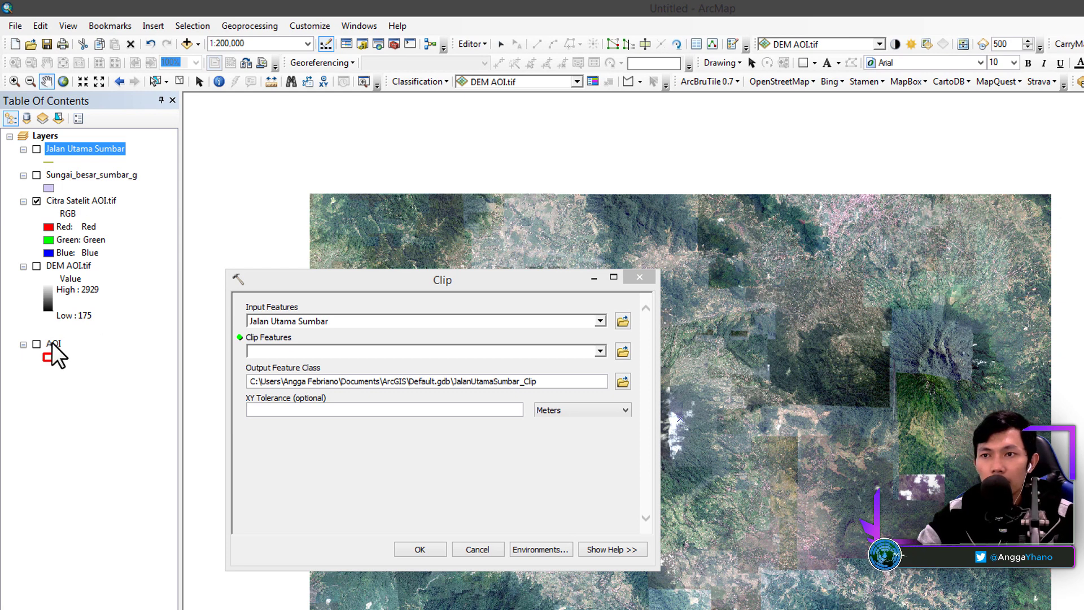
{"action": "left_click_drag", "start_coordinate": [53, 345], "coordinate": [286, 355]}
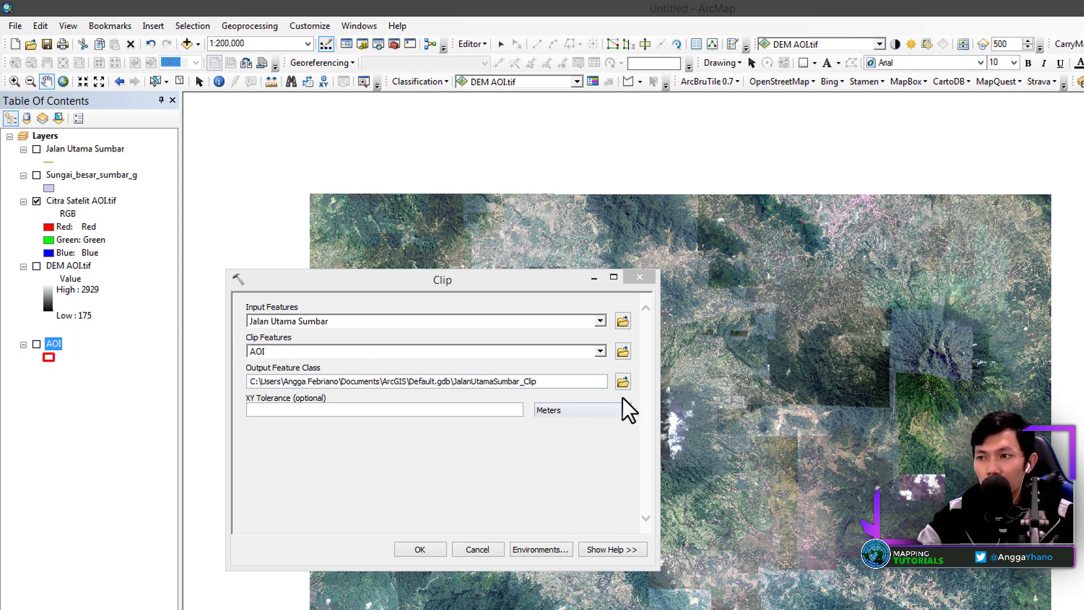
{"action": "left_click", "coordinate": [420, 549]}
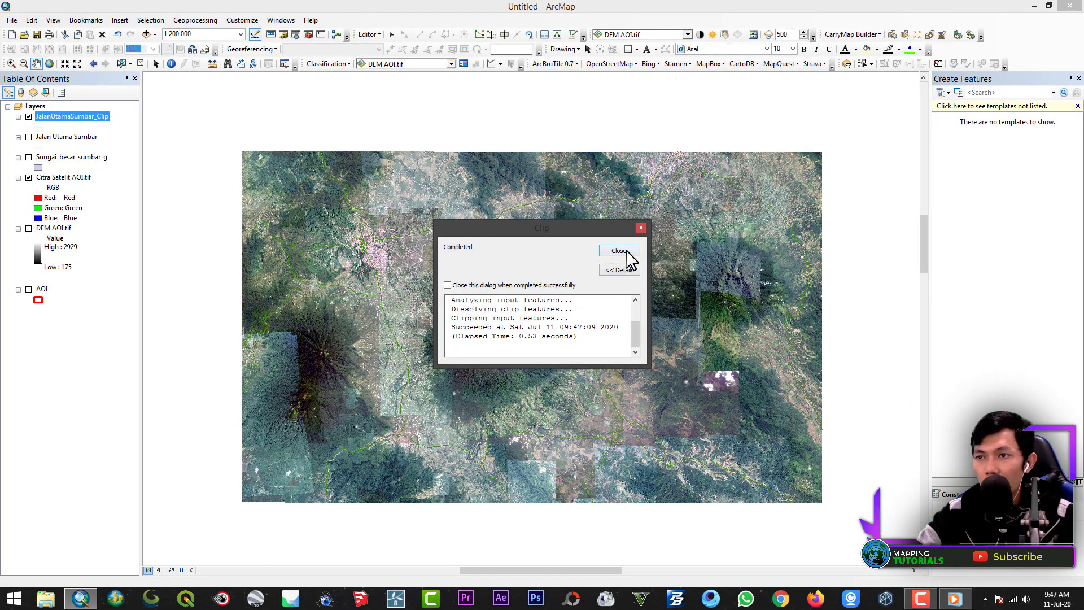
{"action": "left_click", "coordinate": [728, 296]}
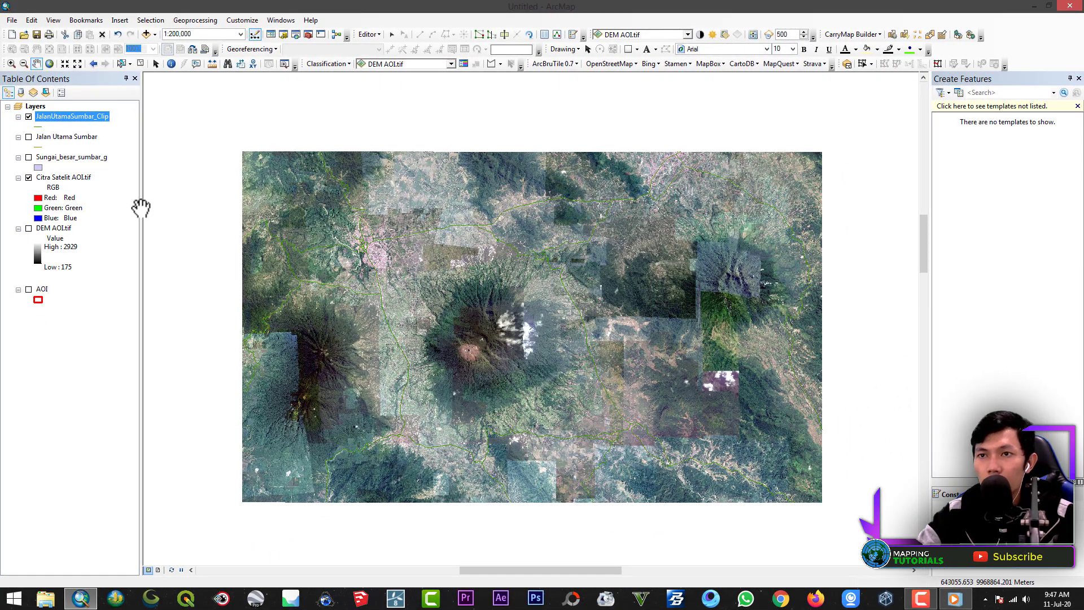
With the satellite imagery hidden, compare the clipped and original roads against the AOI, and remove the Jalan Utama Sumbar layer.
{"action": "left_click", "coordinate": [28, 178]}
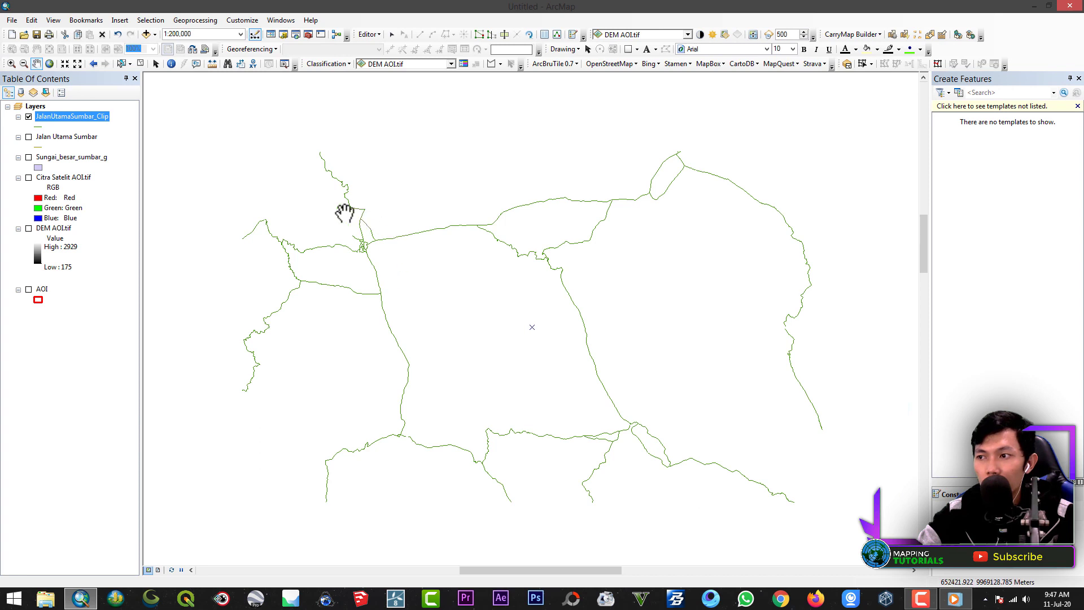
{"action": "left_click", "coordinate": [29, 289]}
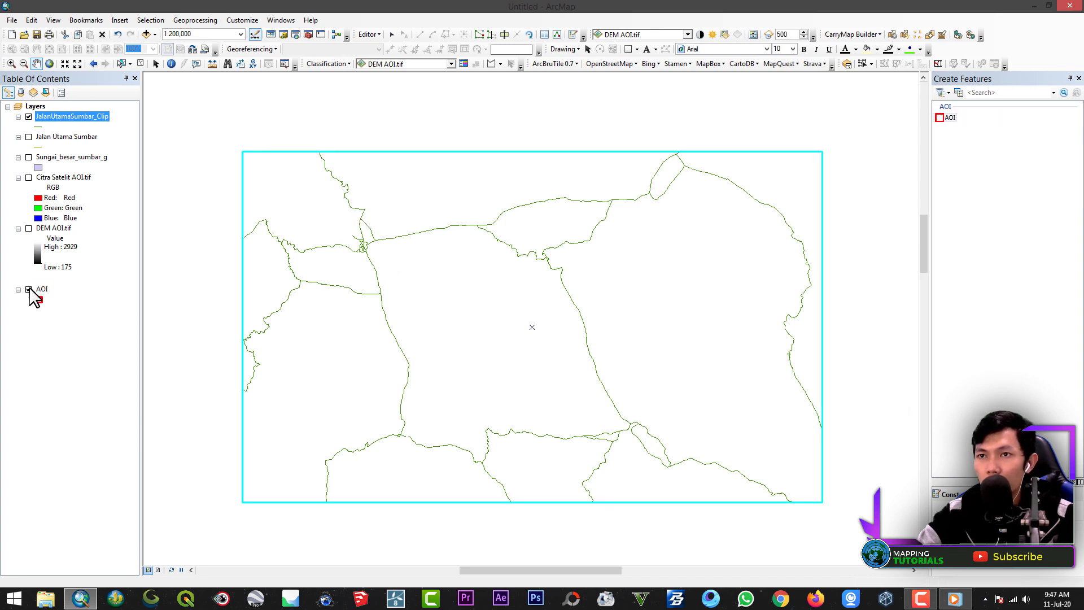
{"action": "left_click", "coordinate": [28, 138]}
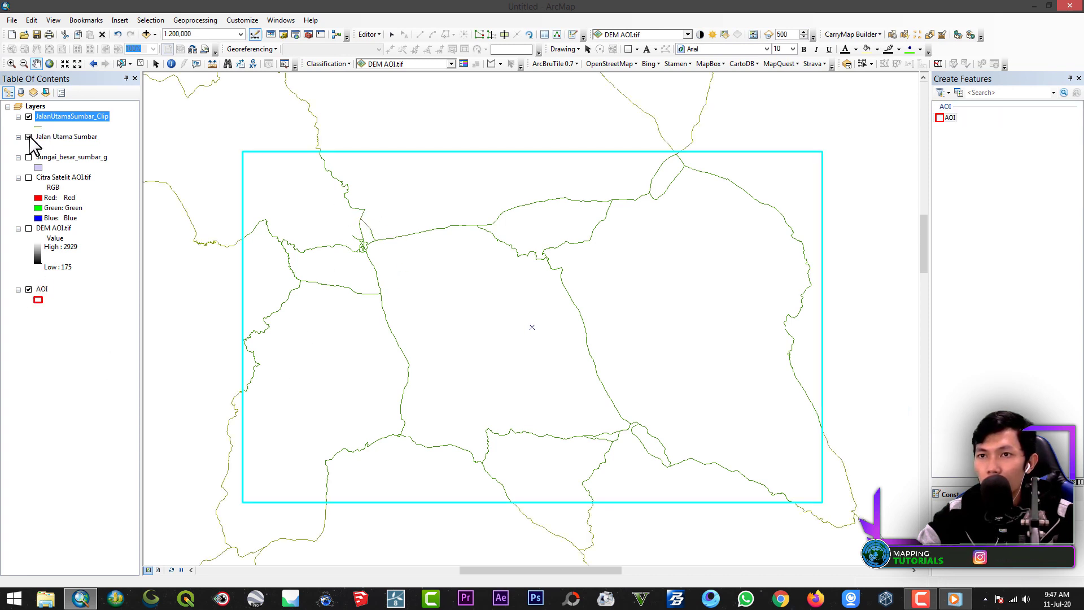
{"action": "right_click", "coordinate": [43, 136]}
{"action": "left_click", "coordinate": [57, 154]}
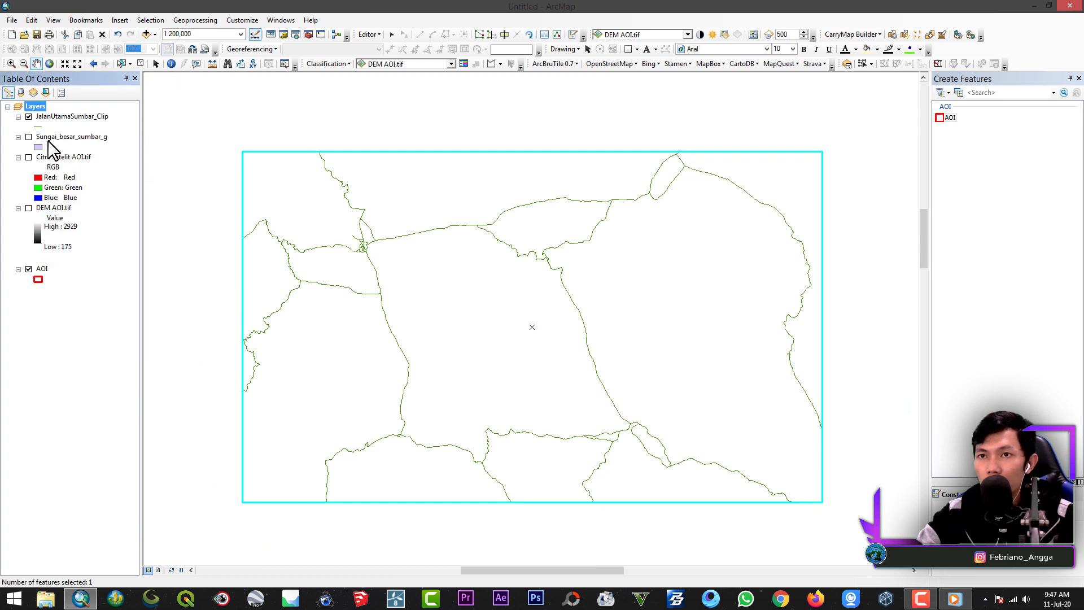
Hide JalanUtamaSumbar_Clip, export it to the Bahan 3D folder as a shapefile named Jalan AOI, and add the export to the map.
{"action": "left_click", "coordinate": [29, 117]}
{"action": "right_click", "coordinate": [63, 119]}
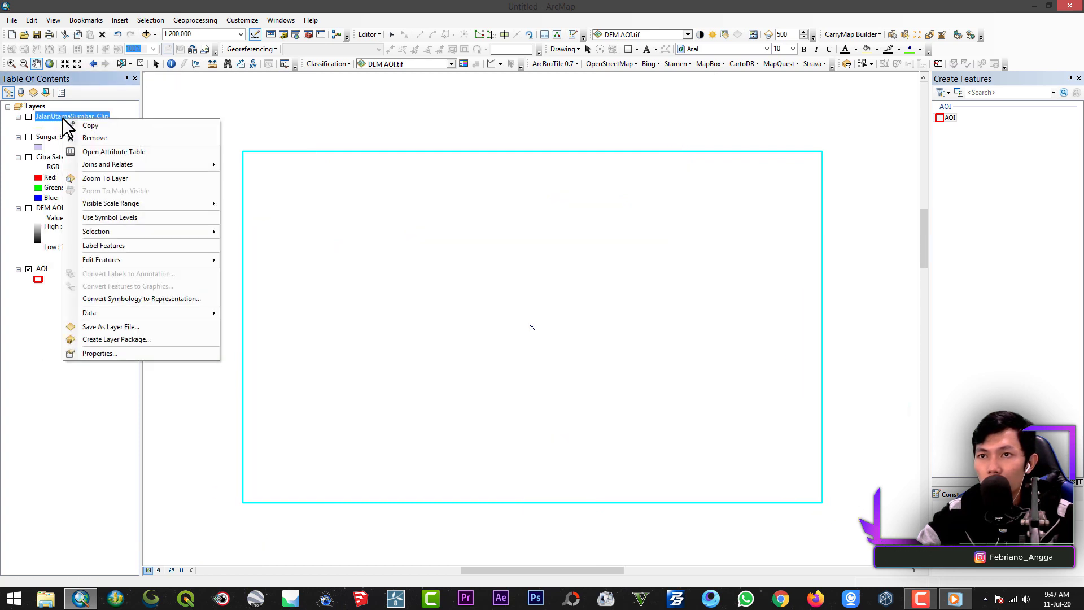
{"action": "mouse_move", "coordinate": [173, 312]}
{"action": "left_click", "coordinate": [261, 326]}
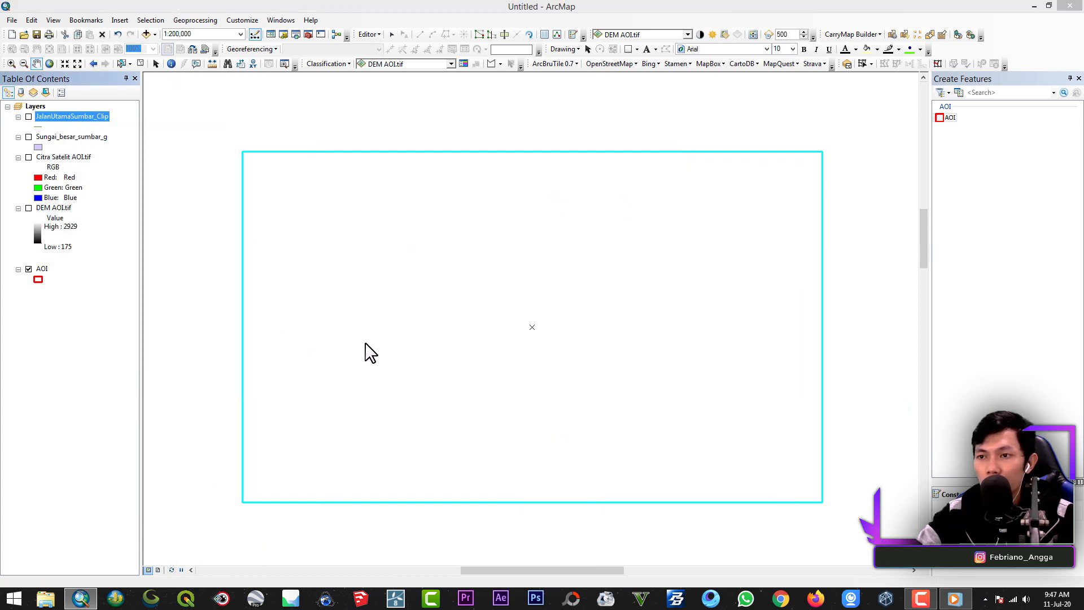
{"action": "left_click", "coordinate": [638, 317]}
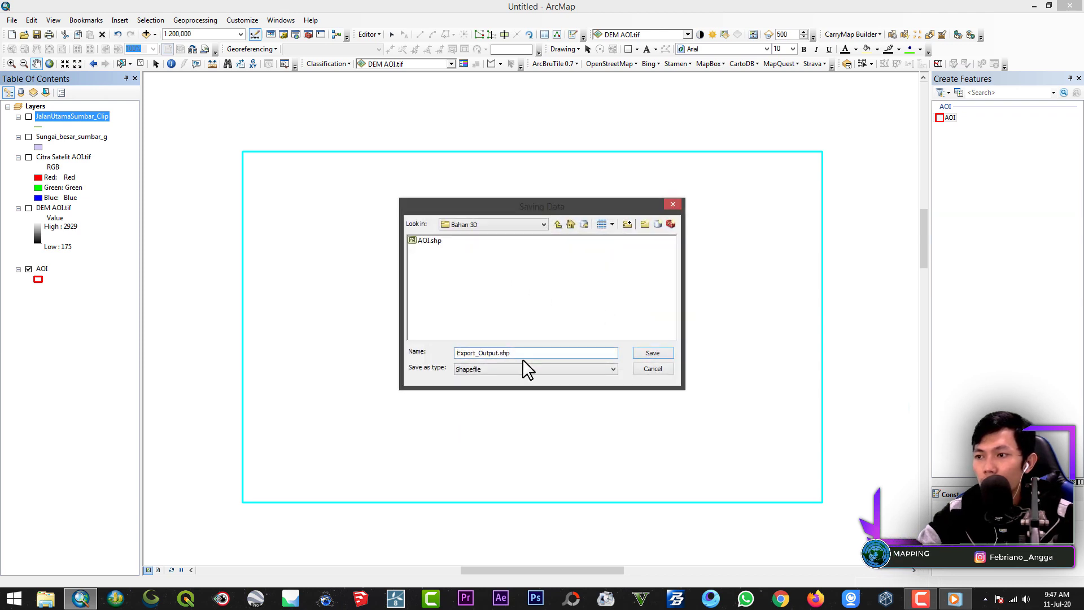
{"action": "left_click_drag", "start_coordinate": [441, 344], "coordinate": [393, 338]}
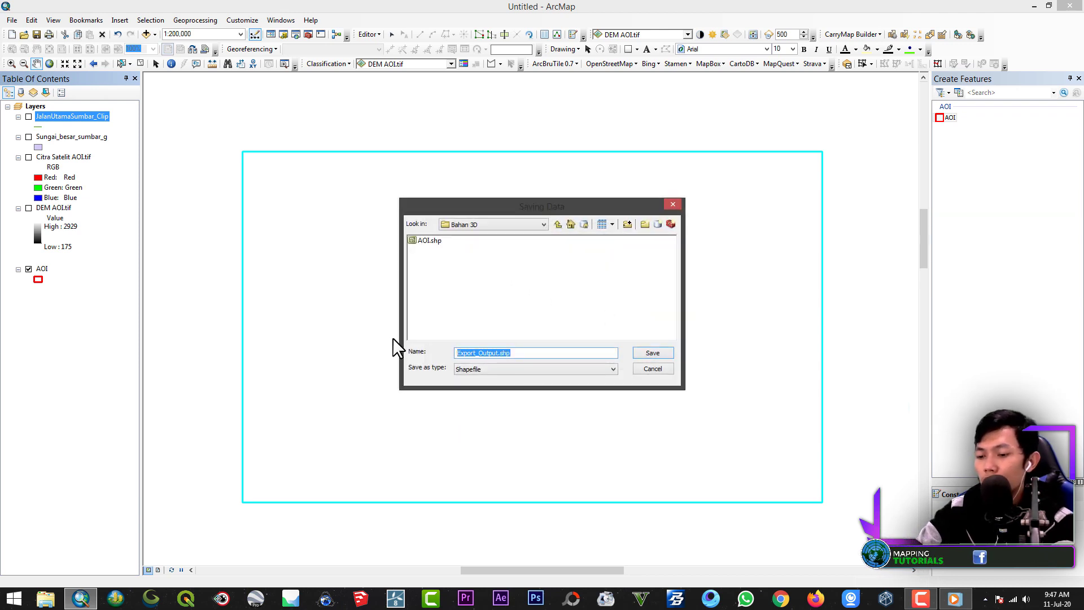
{"action": "type", "text": "Jalan AOI"}
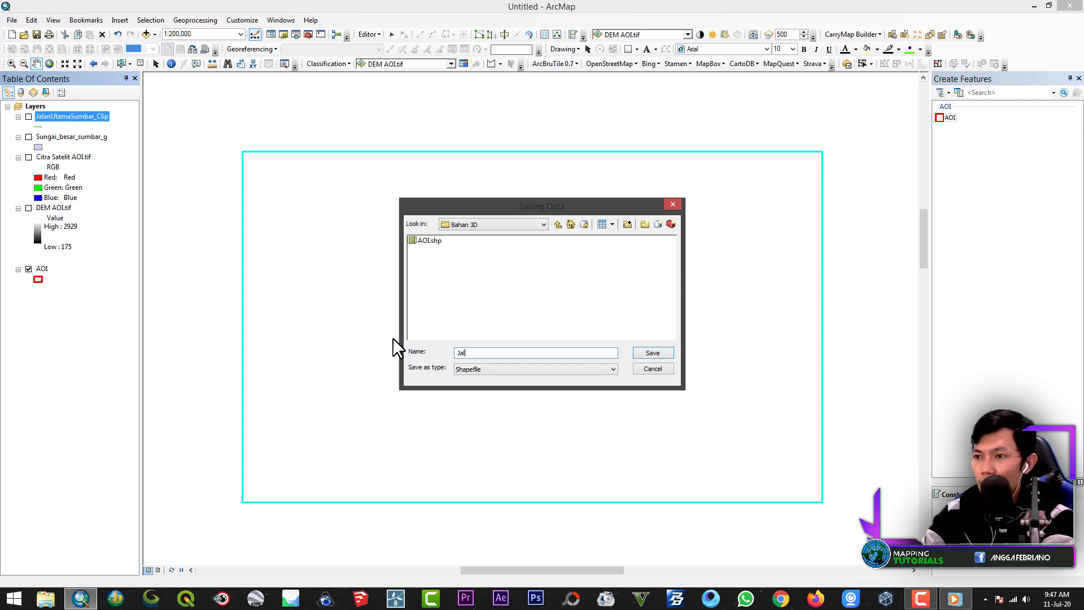
{"action": "left_click", "coordinate": [653, 352]}
{"action": "left_click", "coordinate": [564, 375]}
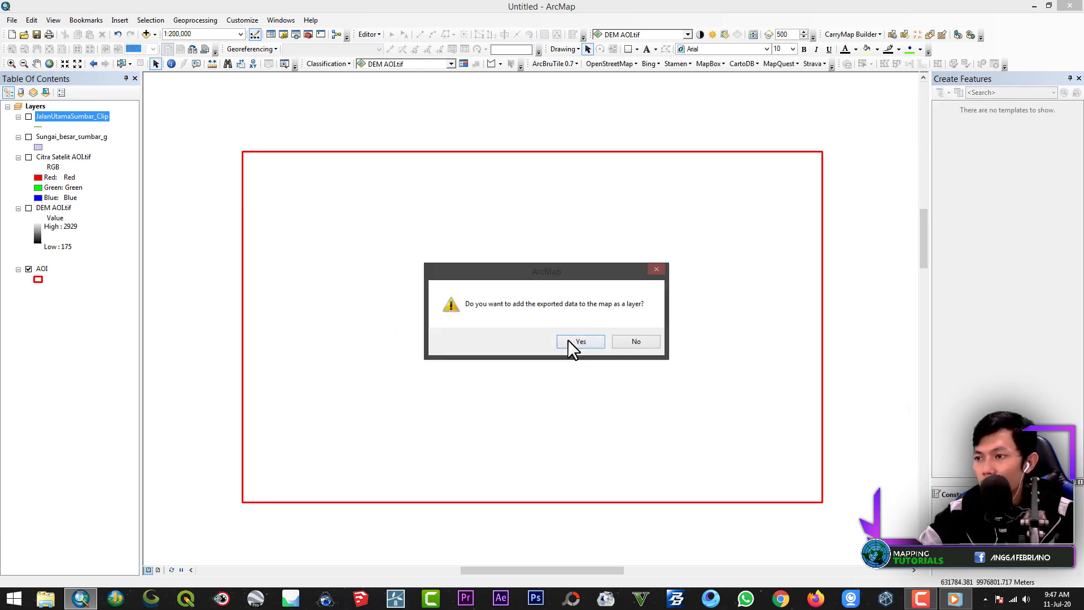
{"action": "left_click", "coordinate": [573, 340]}
Remove the JalanUtamaSumbar_Clip layer and toggle Jalan_AOI to check the exported roads, leaving it hidden.
{"action": "right_click", "coordinate": [64, 137]}
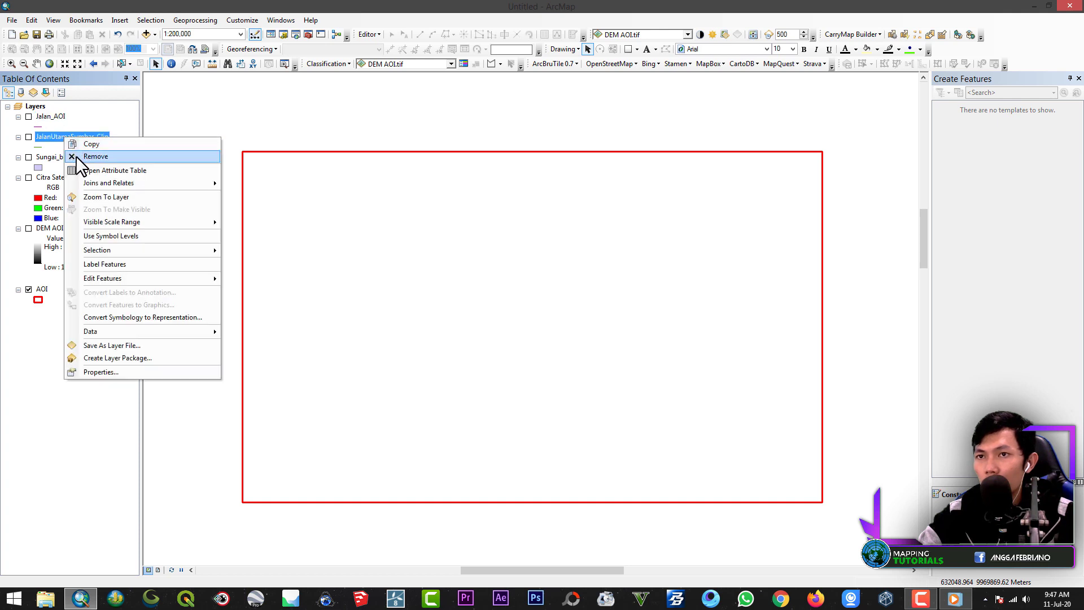
{"action": "left_click", "coordinate": [76, 154]}
{"action": "left_click", "coordinate": [28, 116]}
{"action": "left_click", "coordinate": [28, 117]}
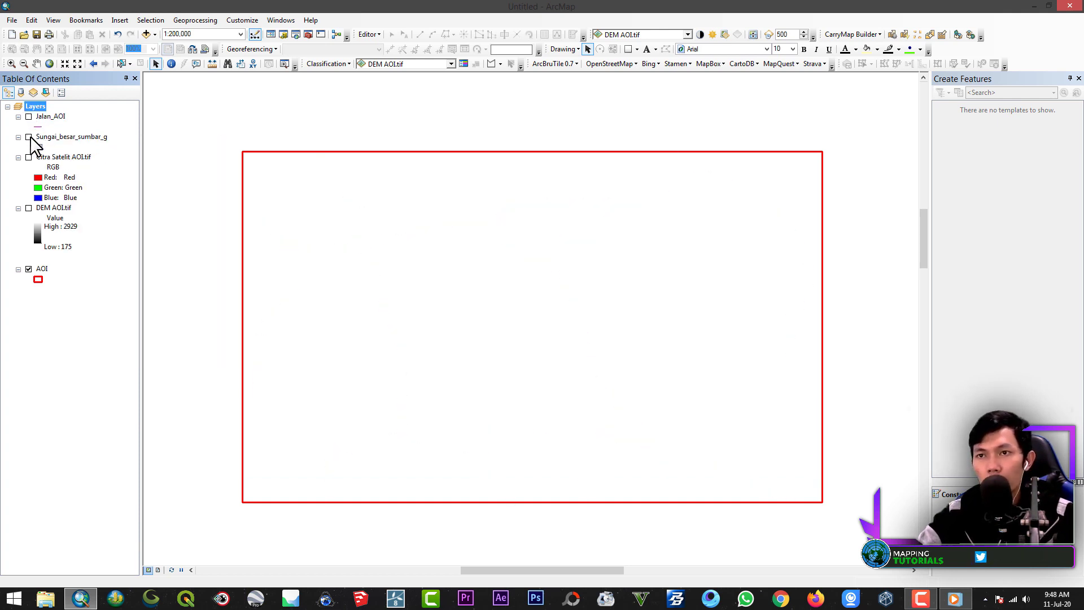
Preview the Sungai_besar_sumbar_g river layer, hide it again, and clip it to the AOI polygon with the default output.
{"action": "left_click", "coordinate": [29, 137]}
{"action": "left_click", "coordinate": [29, 137]}
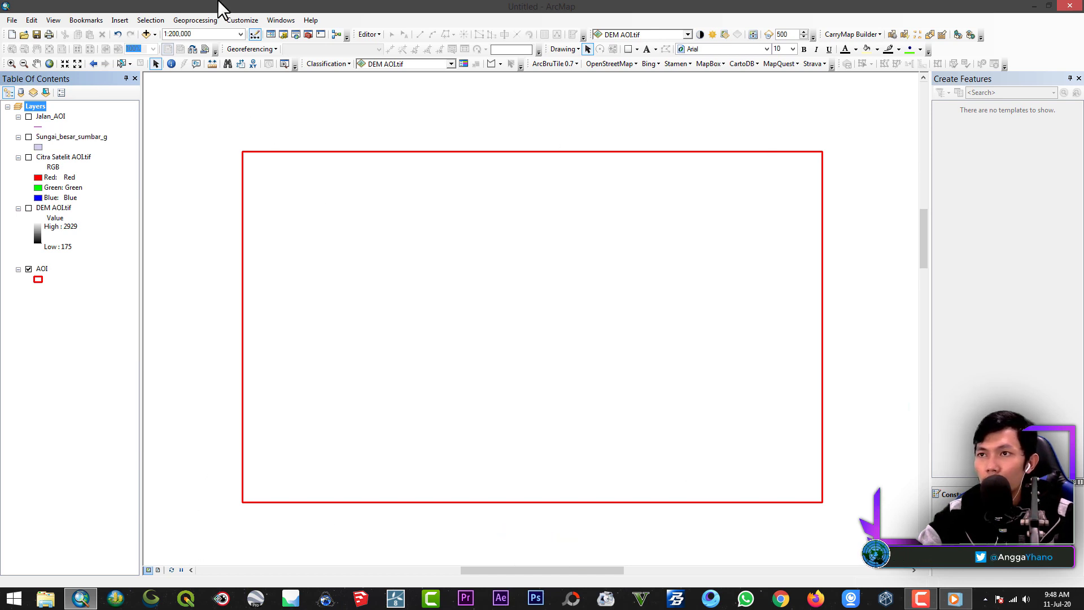
{"action": "left_click", "coordinate": [195, 21]}
{"action": "left_click", "coordinate": [195, 45]}
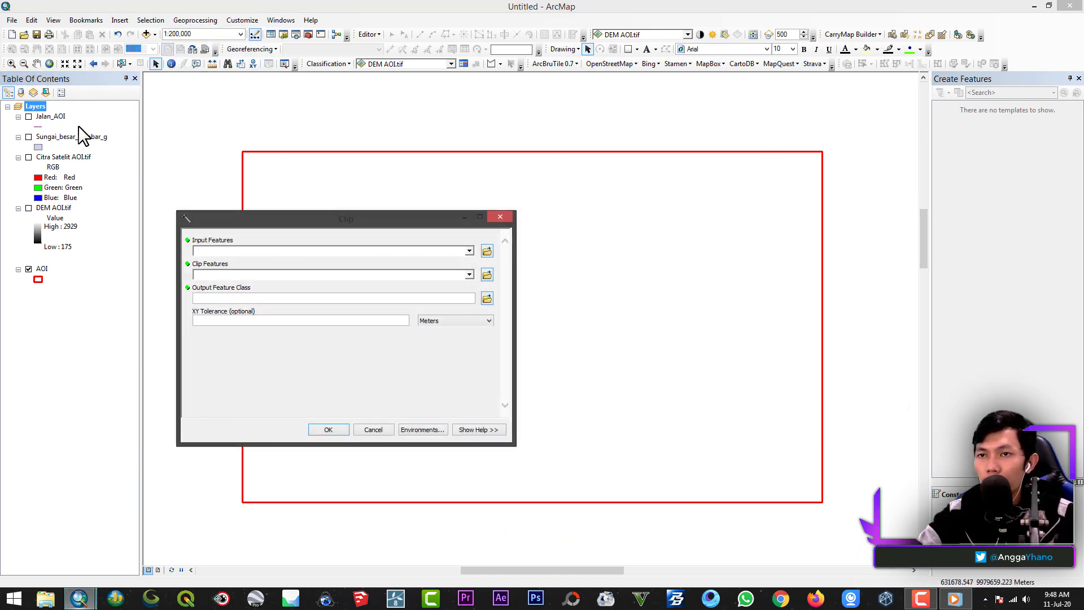
{"action": "left_click_drag", "start_coordinate": [67, 138], "coordinate": [229, 253]}
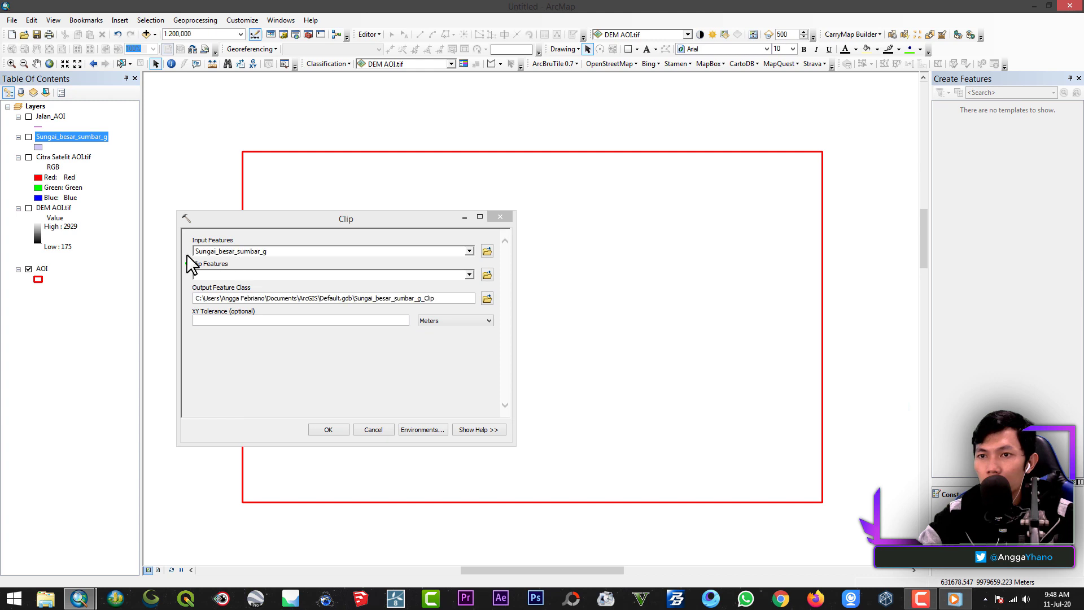
{"action": "left_click_drag", "start_coordinate": [41, 270], "coordinate": [282, 276]}
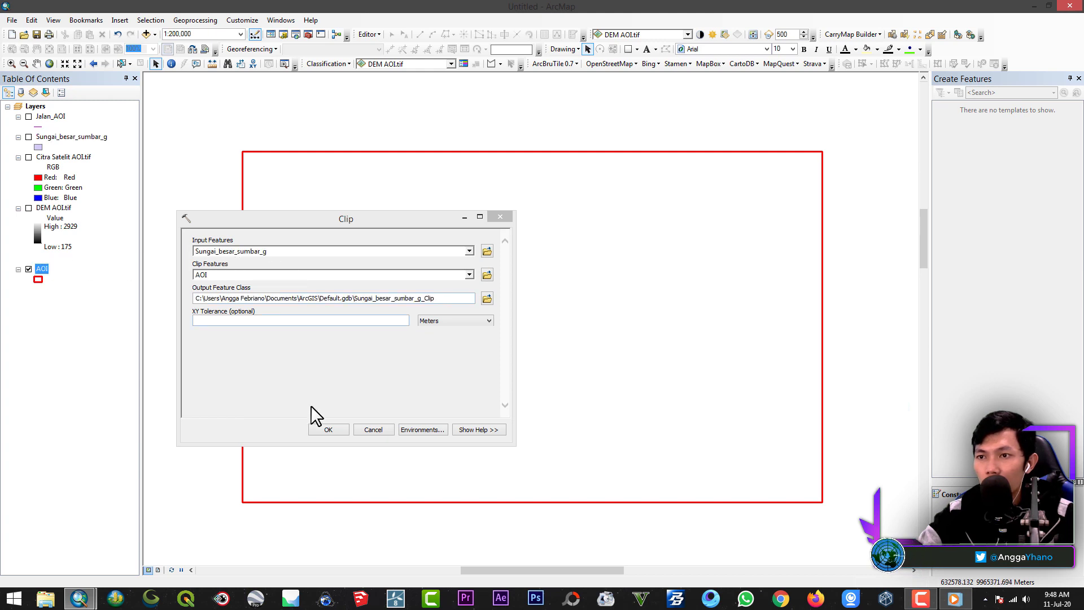
{"action": "left_click", "coordinate": [326, 430]}
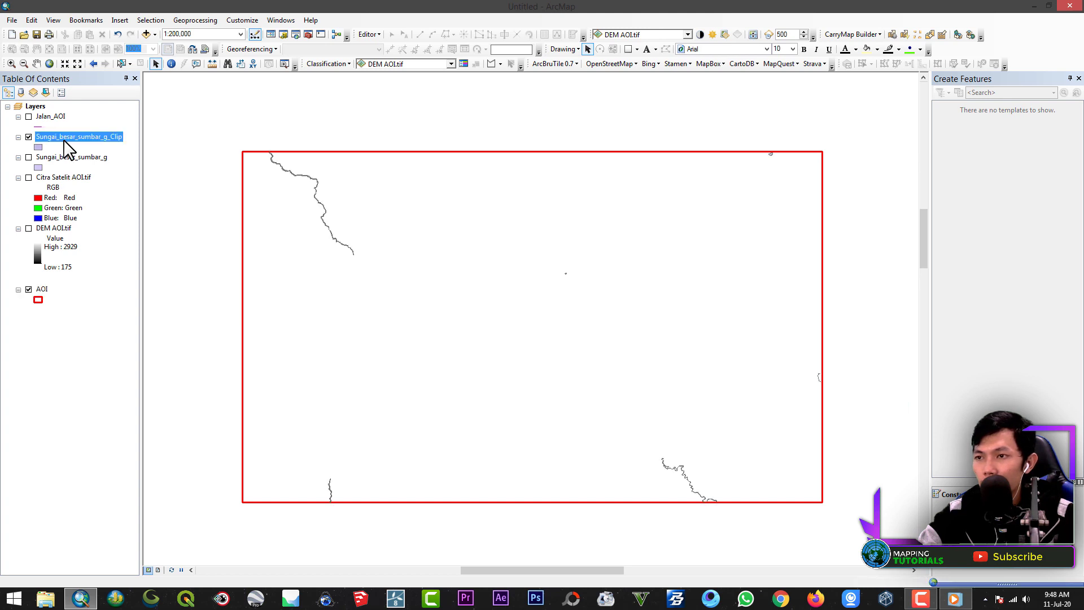
Export the clipped river layer to the Bahan 3D folder as a shapefile named Sungai AOI and add it to the map.
{"action": "right_click", "coordinate": [87, 138]}
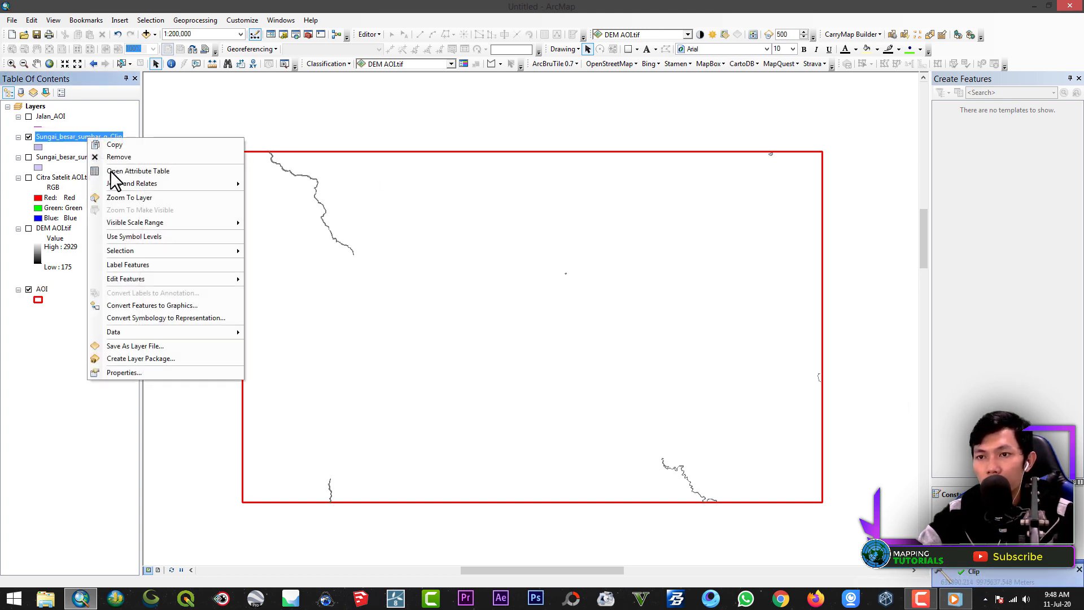
{"action": "mouse_move", "coordinate": [197, 331]}
{"action": "left_click", "coordinate": [268, 346]}
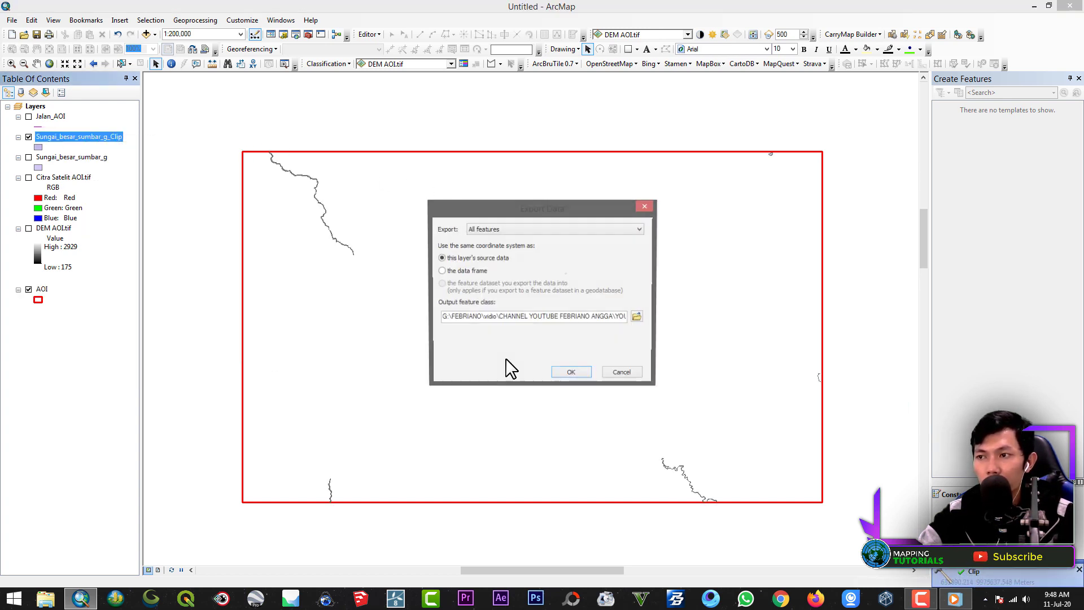
{"action": "left_click", "coordinate": [642, 313]}
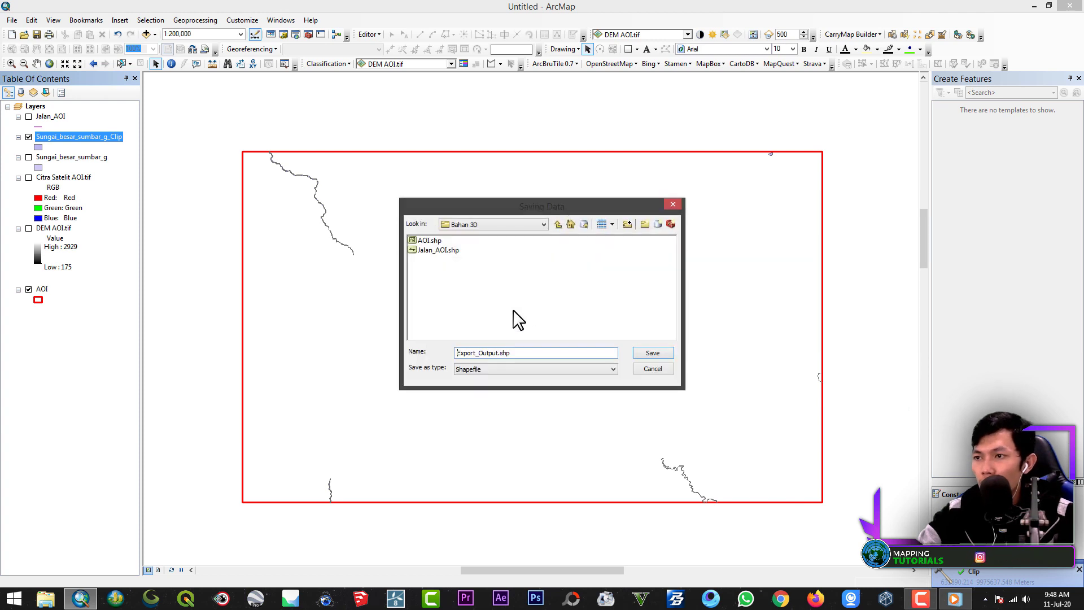
{"action": "double_click", "coordinate": [525, 353]}
{"action": "type", "text": "Sungai AOI"}
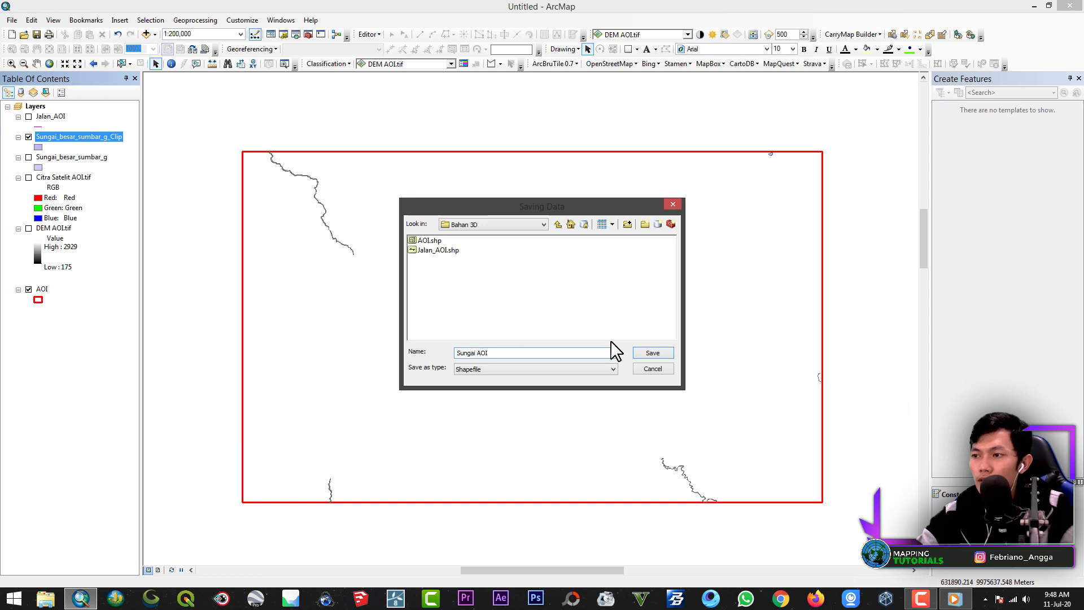
{"action": "left_click", "coordinate": [655, 354]}
{"action": "left_click", "coordinate": [577, 372]}
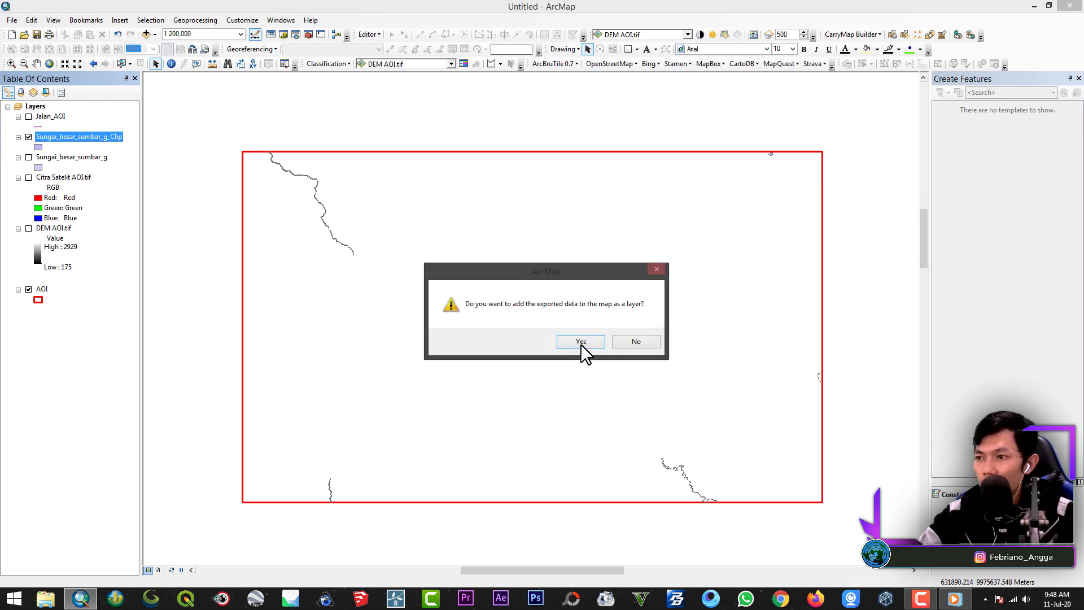
{"action": "left_click", "coordinate": [577, 345]}
Remove the Sungai_besar_sumbar_g_Clip and Sungai_besar_sumbar_g layers from the map.
{"action": "left_click", "coordinate": [42, 157]}
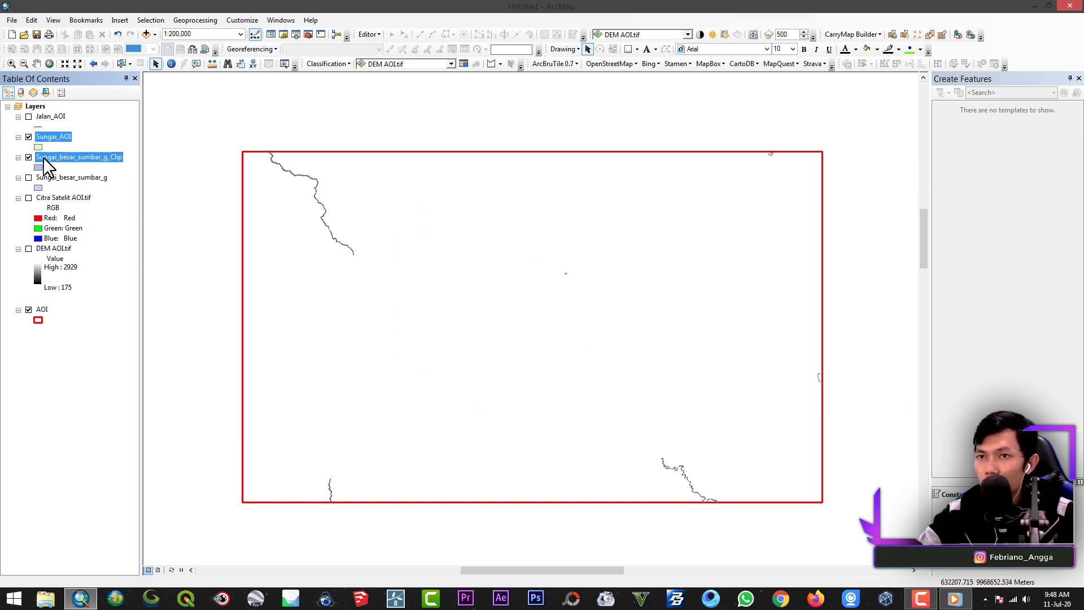
{"action": "right_click", "coordinate": [43, 156]}
{"action": "left_click", "coordinate": [66, 176]}
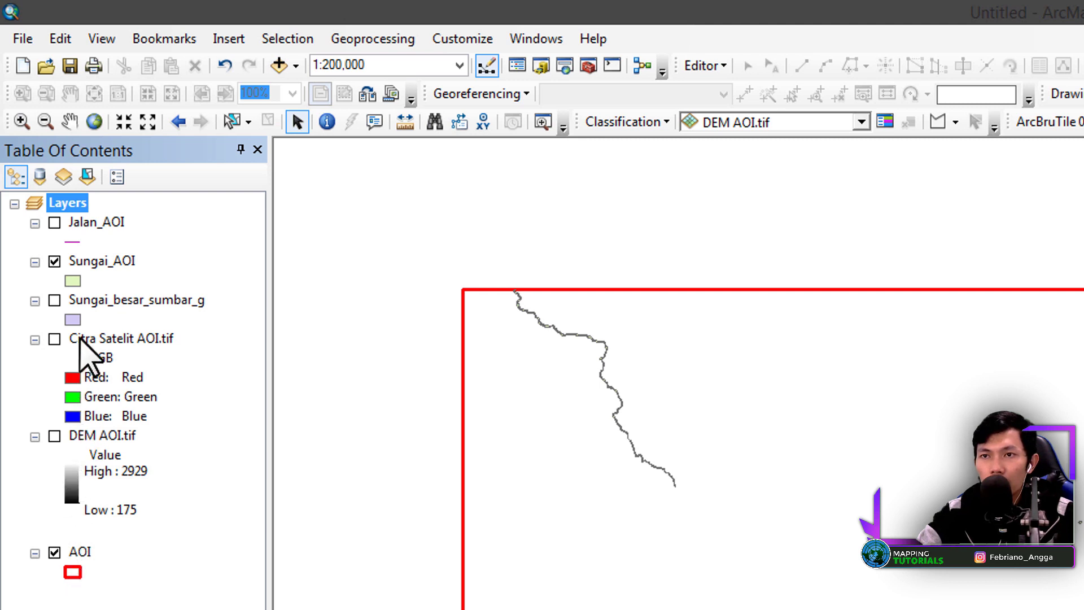
{"action": "right_click", "coordinate": [101, 300]}
{"action": "left_click", "coordinate": [121, 336]}
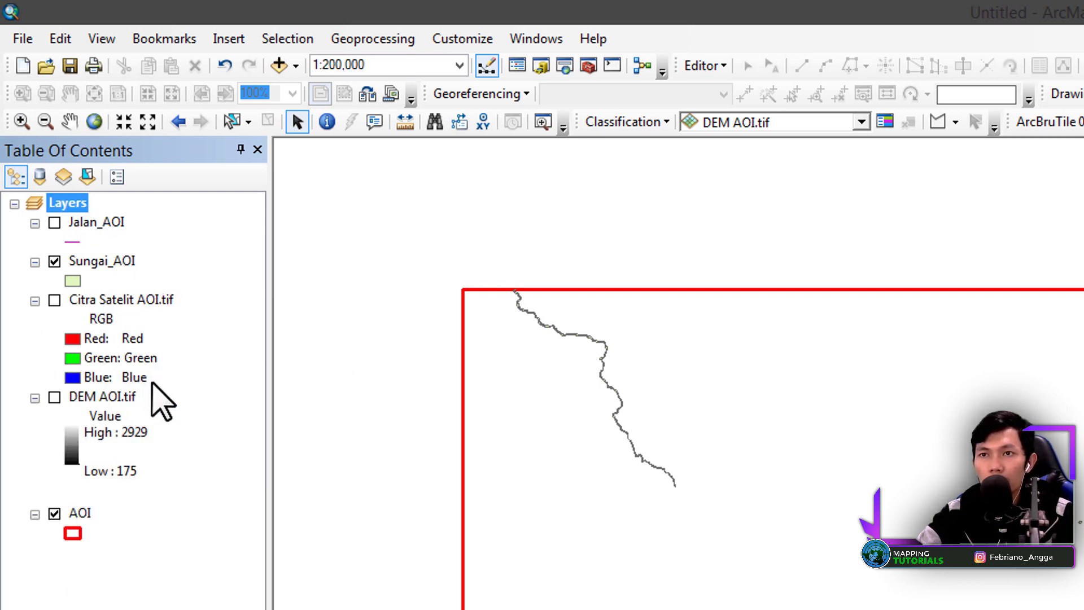
Show the Jalan_AOI and Citra Satelit AOI.tif layers and save the map document as 3D in the 43. 3D folder.
{"action": "left_click", "coordinate": [54, 223]}
{"action": "left_click", "coordinate": [54, 299]}
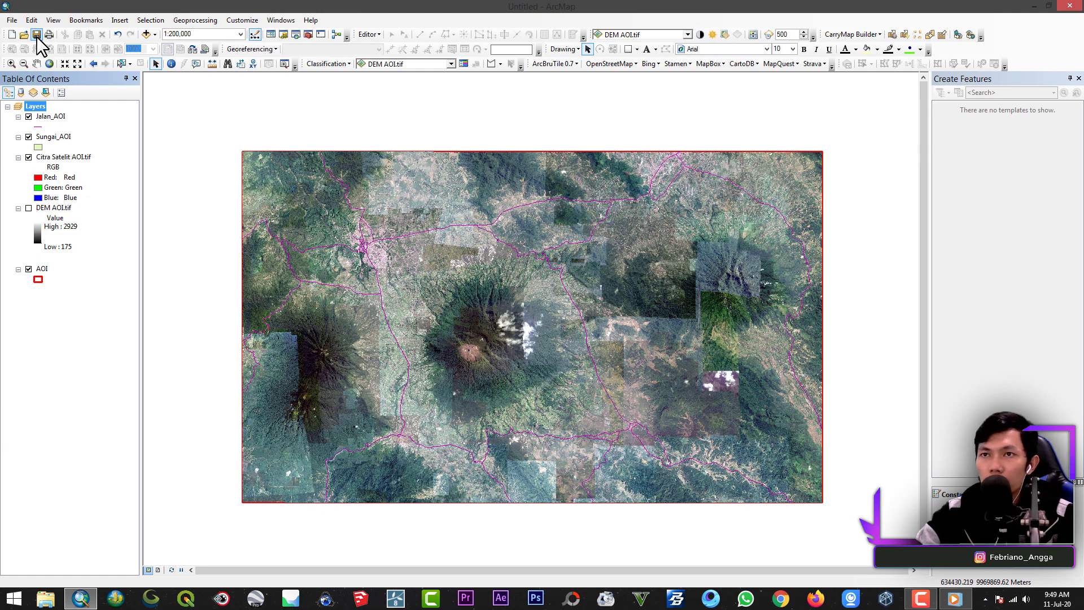
{"action": "left_click", "coordinate": [36, 35]}
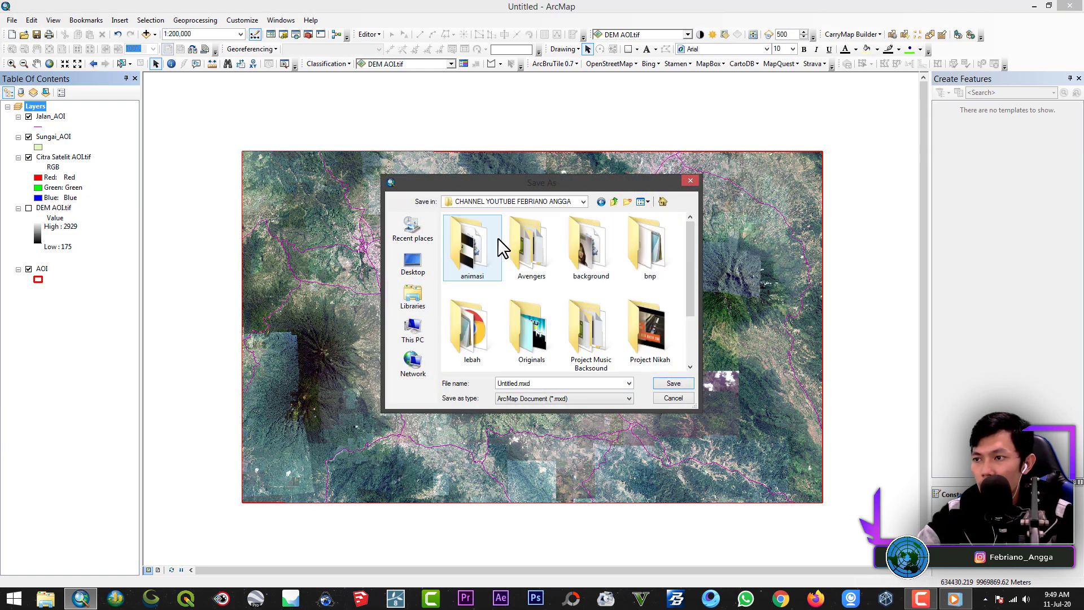
{"action": "scroll", "coordinate": [498, 240], "scroll_direction": "down", "scroll_amount": 3}
{"action": "double_click", "coordinate": [490, 325]}
{"action": "scroll", "coordinate": [491, 274], "scroll_direction": "down", "scroll_amount": 10}
{"action": "double_click", "coordinate": [491, 274]}
{"action": "left_click", "coordinate": [545, 382]}
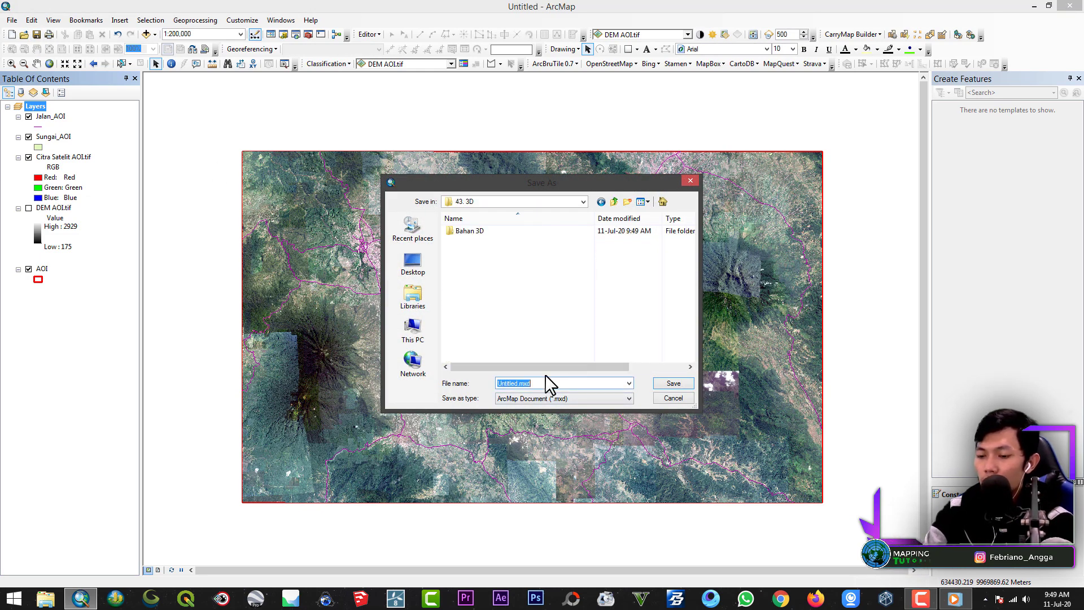
{"action": "type", "text": "3D"}
{"action": "key", "text": "Return"}
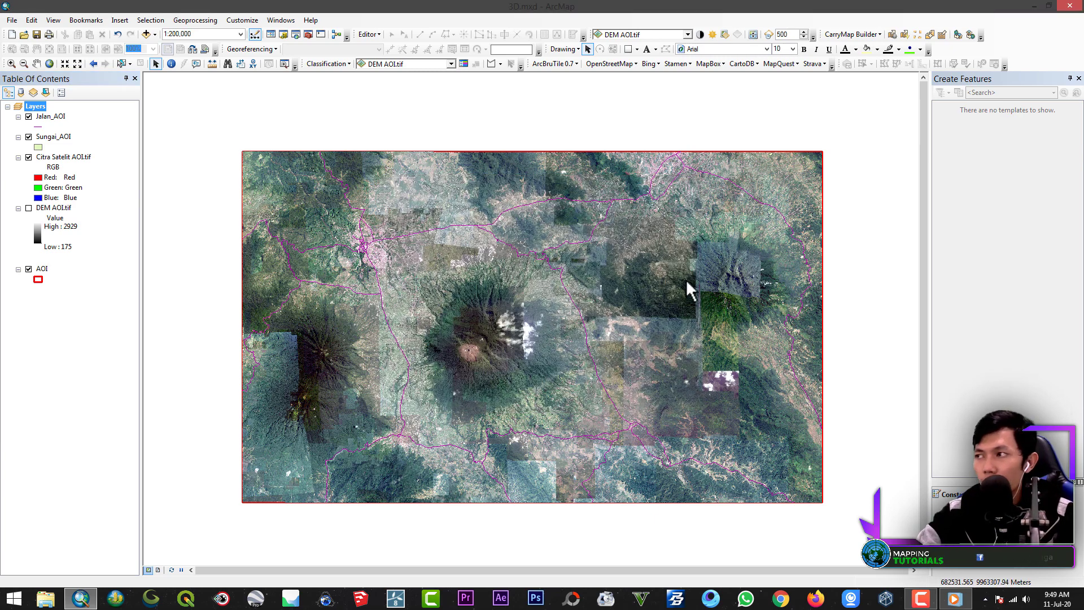
Close ArcMap and launch ArcScene with an empty scene.
{"action": "left_click", "coordinate": [1069, 5]}
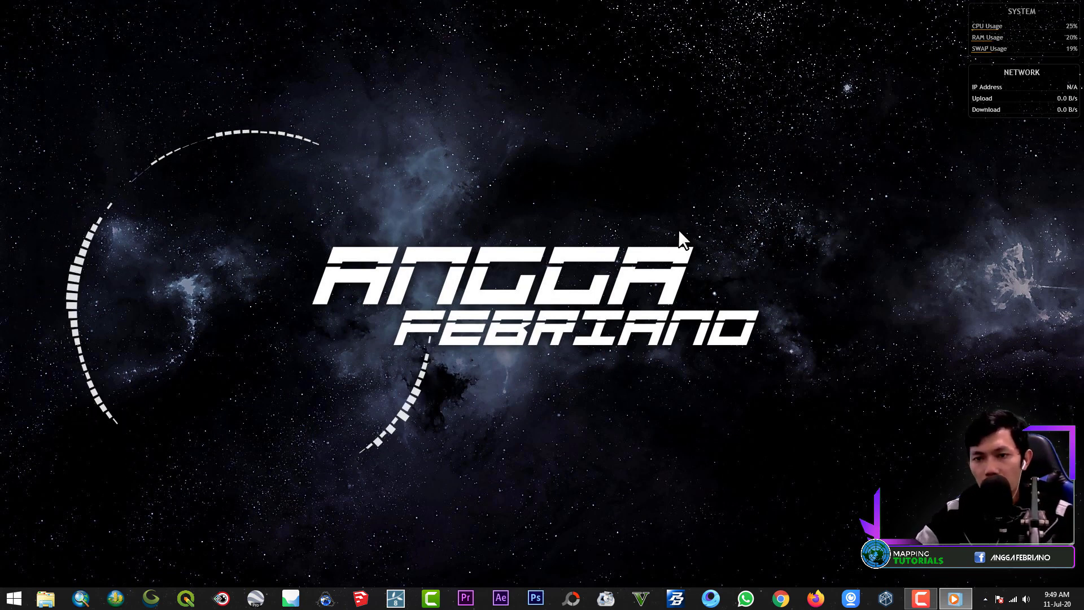
{"action": "right_click", "coordinate": [508, 223]}
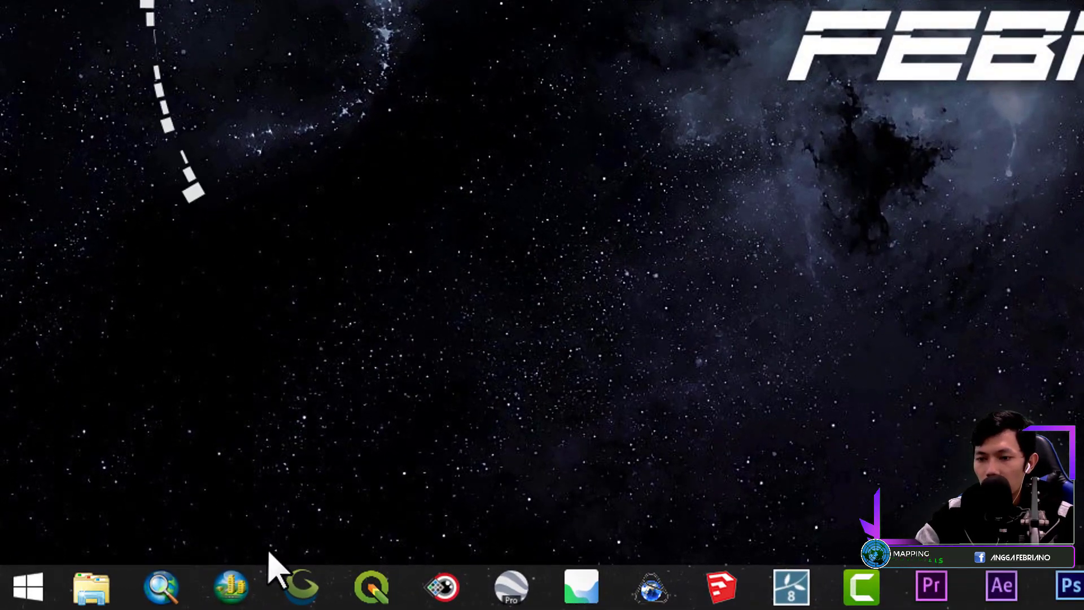
{"action": "left_click", "coordinate": [232, 587]}
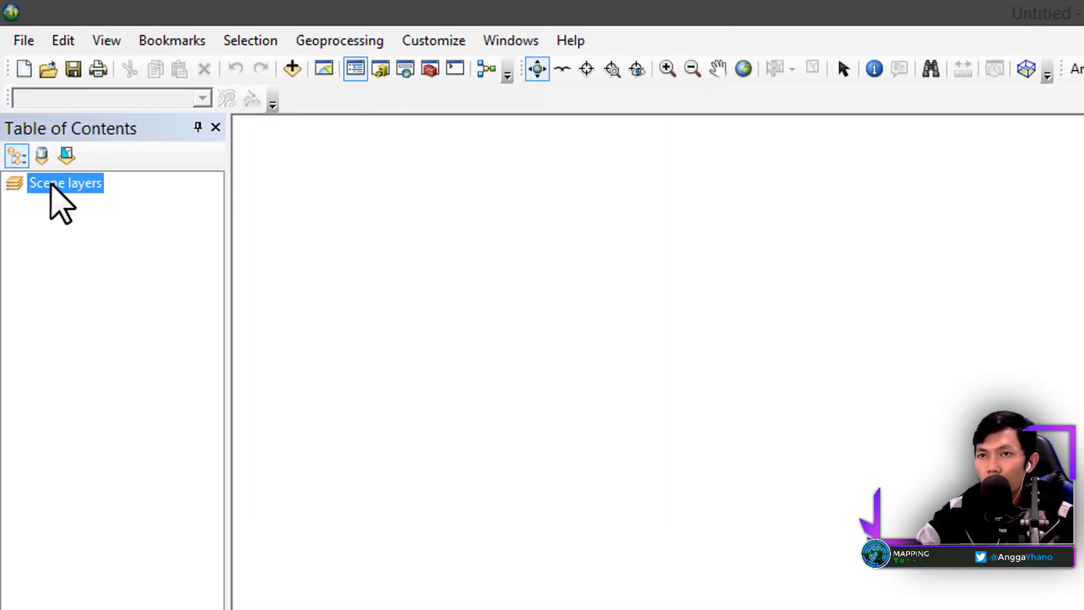
Start adding data to the scene layers and browse to the Bahan 3D folder on drive G.
{"action": "right_click", "coordinate": [50, 184]}
{"action": "left_click", "coordinate": [74, 197]}
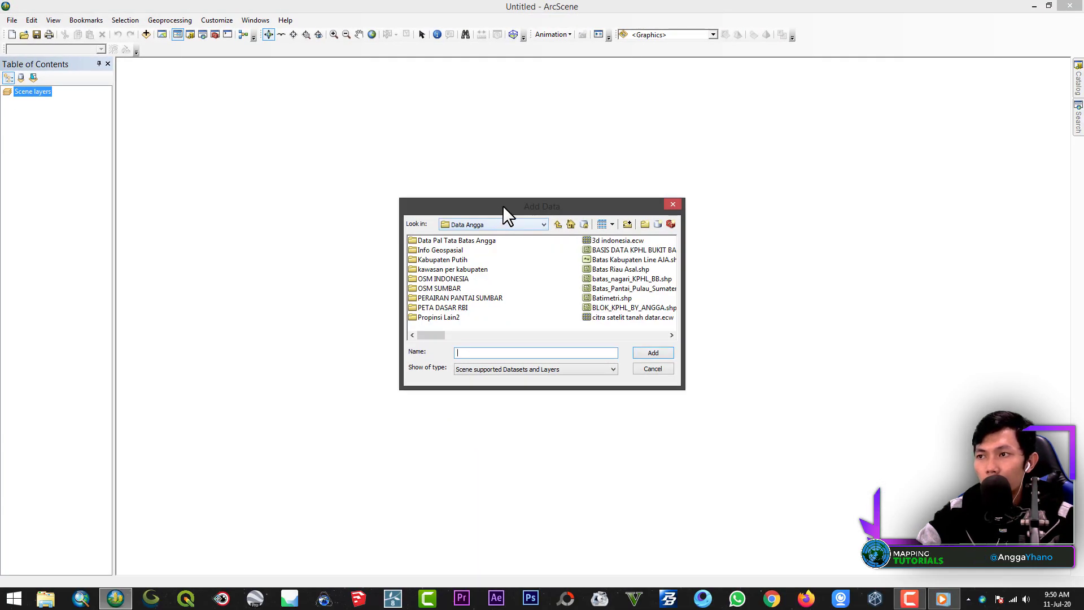
{"action": "left_click_drag", "start_coordinate": [503, 206], "coordinate": [362, 192]}
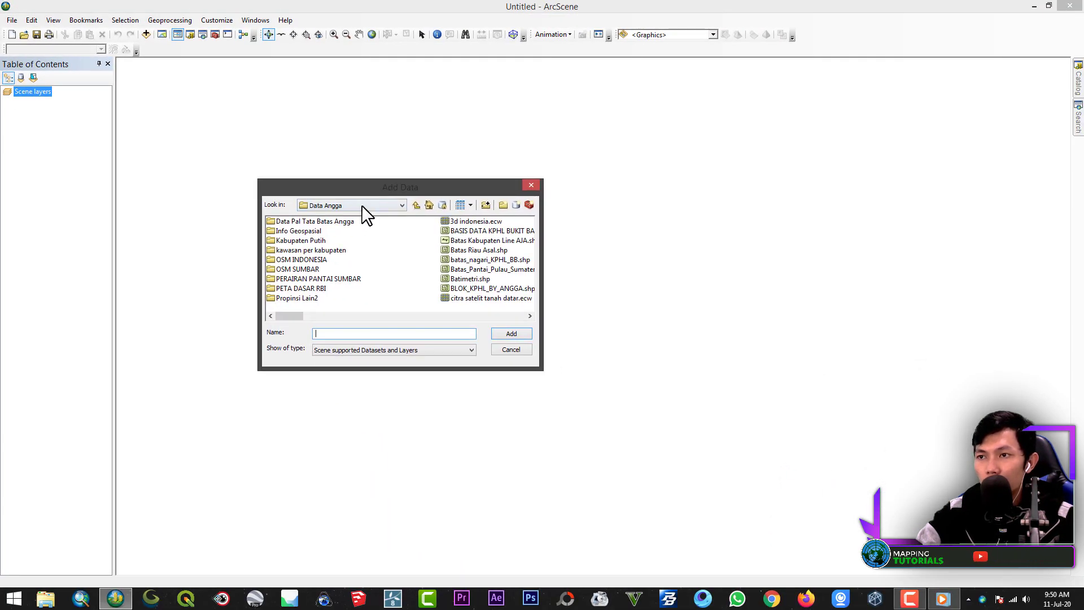
{"action": "left_click", "coordinate": [362, 205]}
{"action": "left_click", "coordinate": [342, 293]}
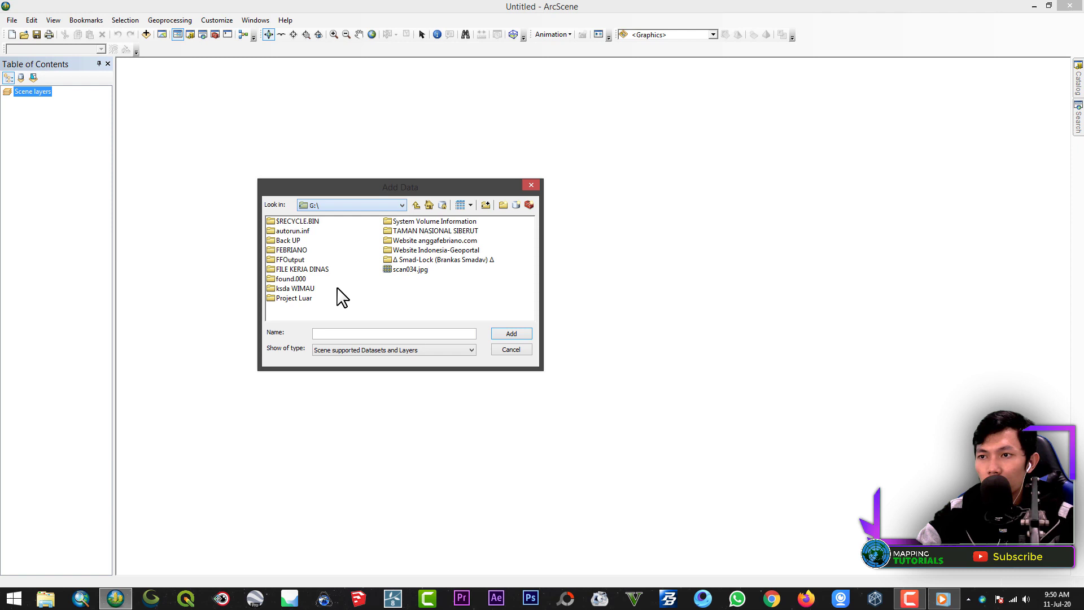
{"action": "double_click", "coordinate": [283, 249]}
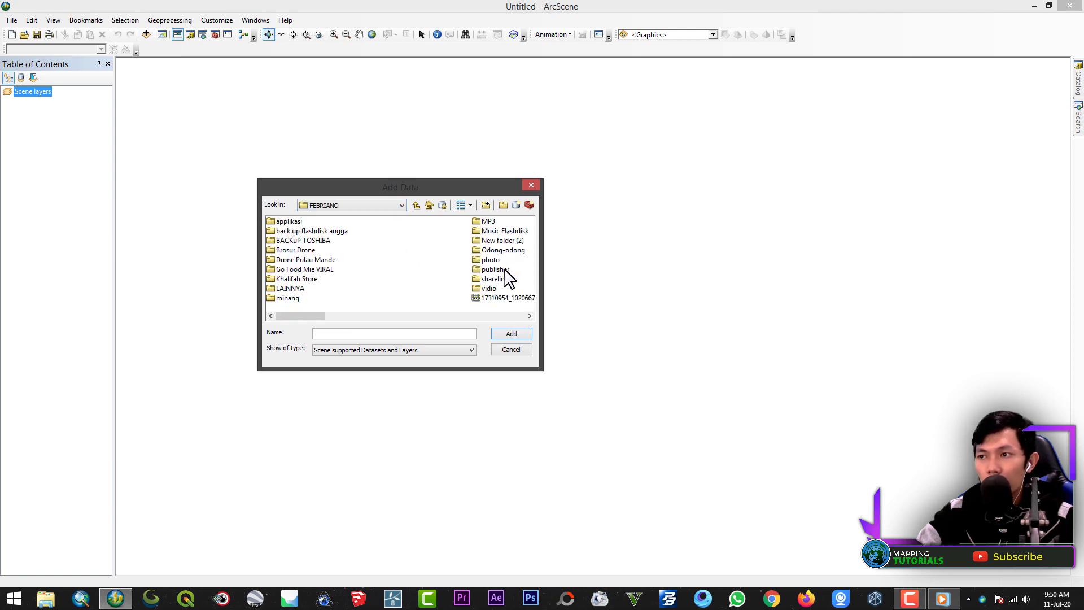
{"action": "double_click", "coordinate": [489, 288]}
{"action": "double_click", "coordinate": [341, 273]}
{"action": "double_click", "coordinate": [341, 277]}
{"action": "left_click", "coordinate": [523, 318]}
{"action": "double_click", "coordinate": [493, 241]}
{"action": "double_click", "coordinate": [293, 222]}
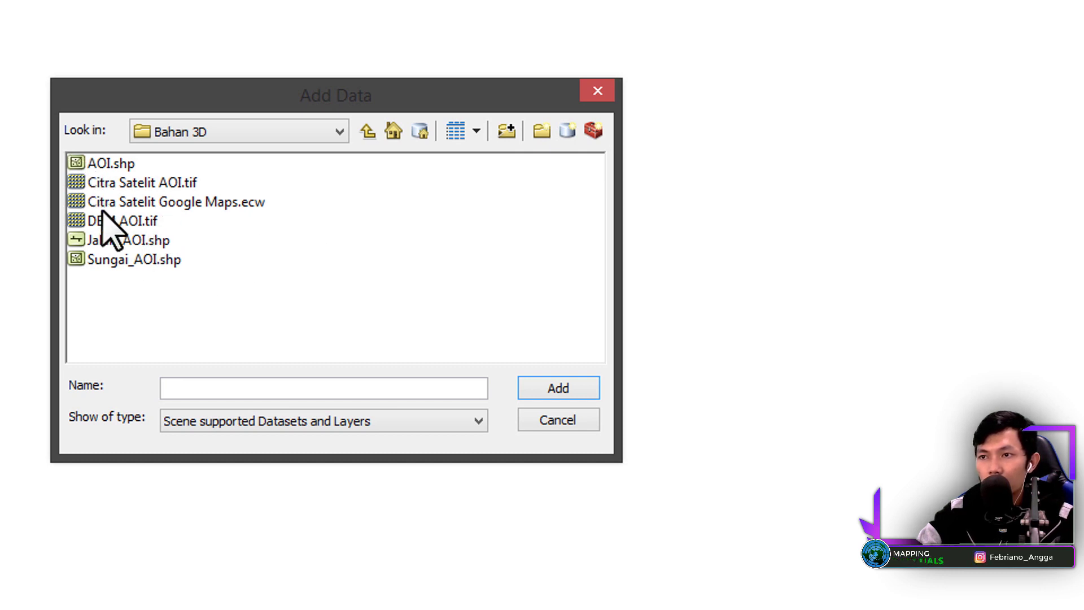
Add the Citra Satelit AOI.tif satellite image to the scene.
{"action": "left_click", "coordinate": [113, 162]}
{"action": "left_click", "coordinate": [138, 184]}
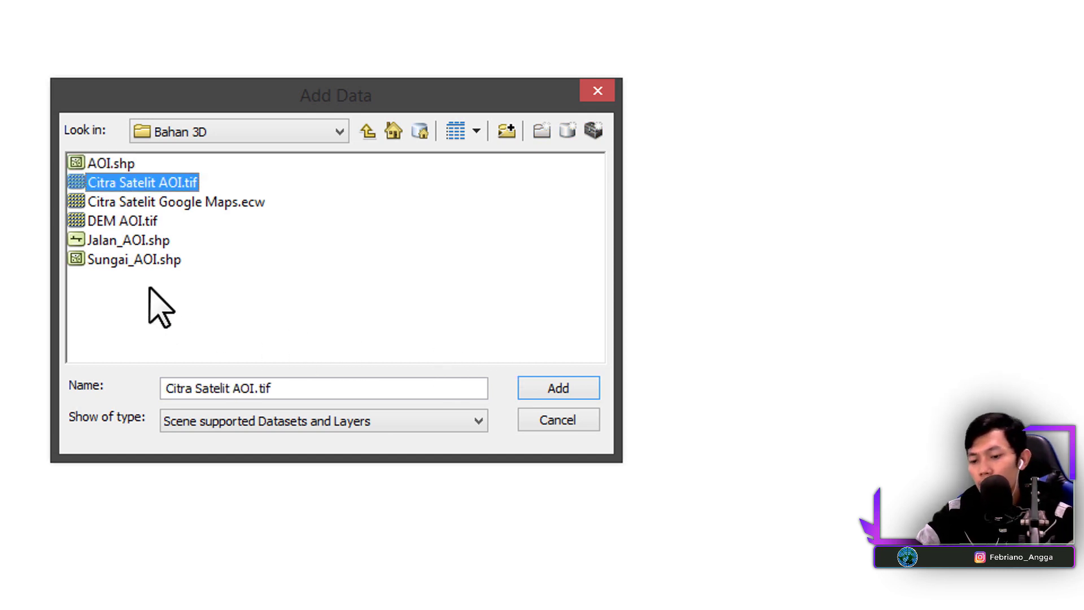
{"action": "left_click", "coordinate": [539, 383]}
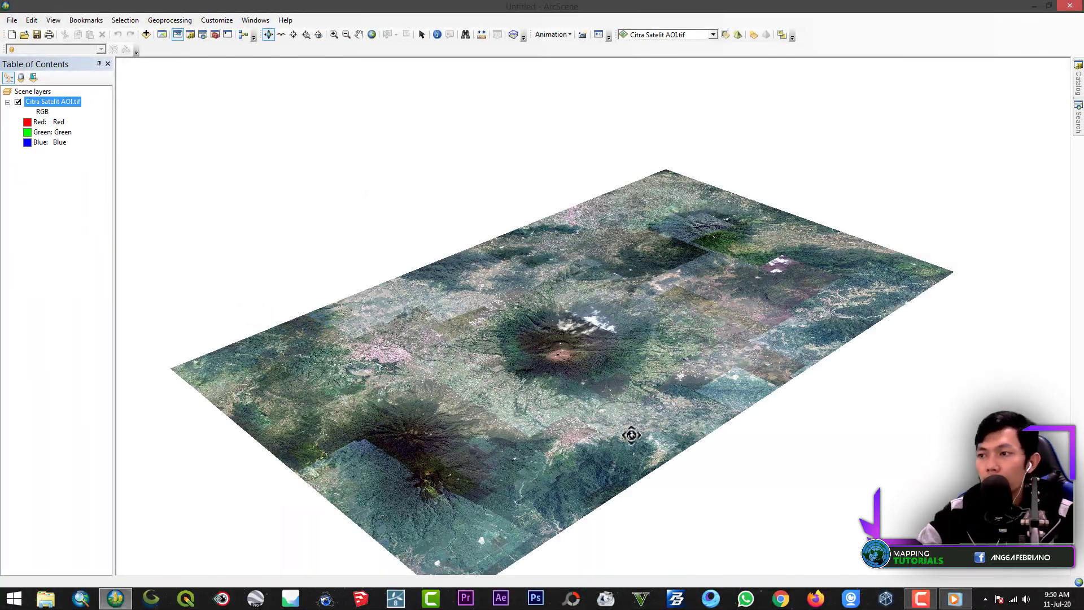
{"action": "left_click_drag", "start_coordinate": [631, 434], "coordinate": [677, 379]}
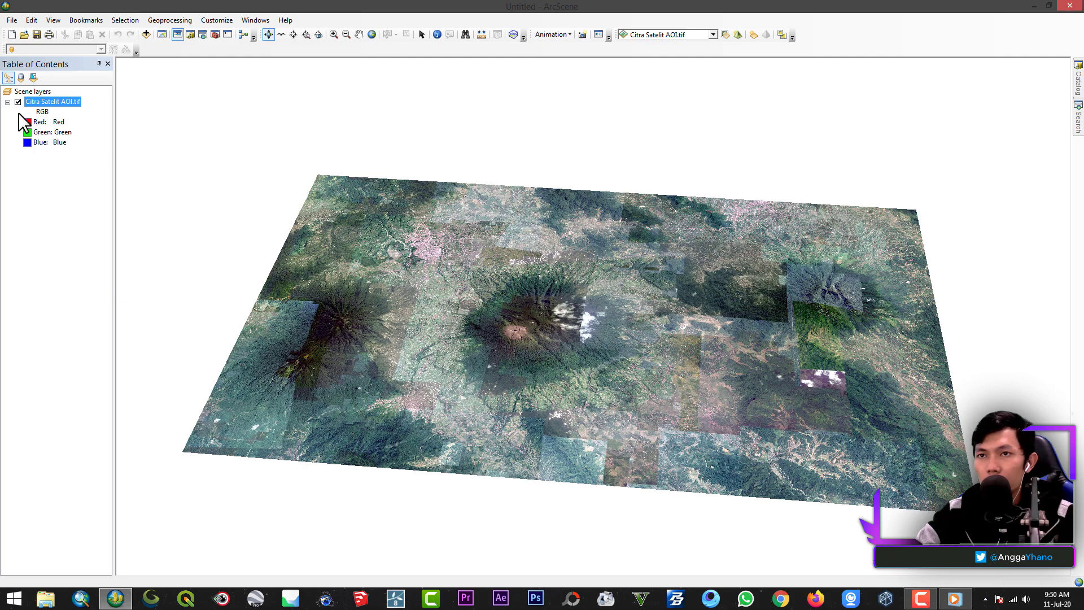
{"action": "right_click", "coordinate": [40, 92]}
{"action": "left_click", "coordinate": [580, 261]}
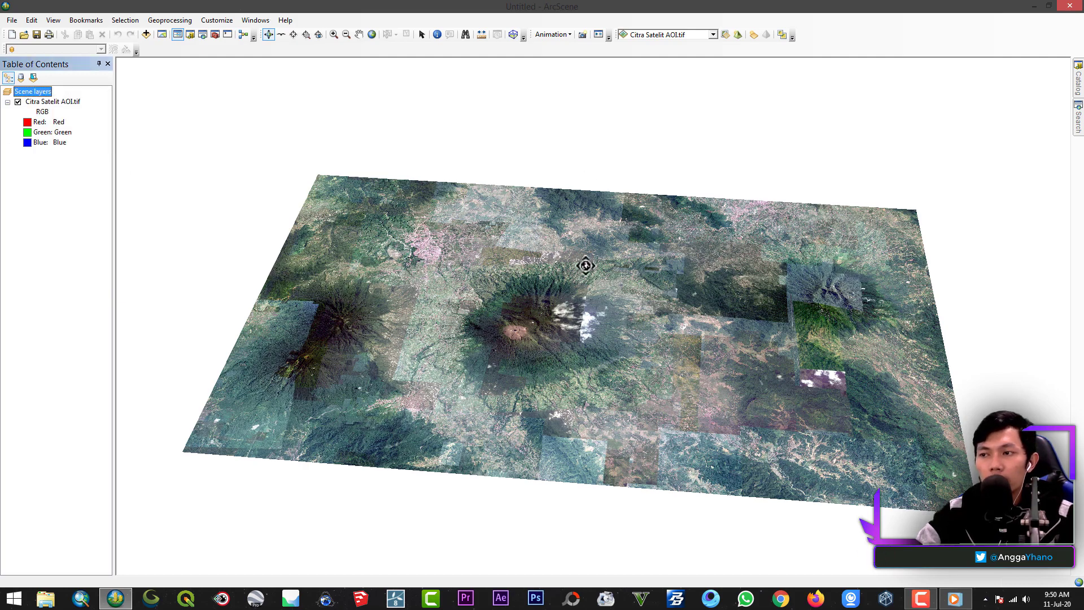
{"action": "left_click_drag", "start_coordinate": [581, 262], "coordinate": [524, 323]}
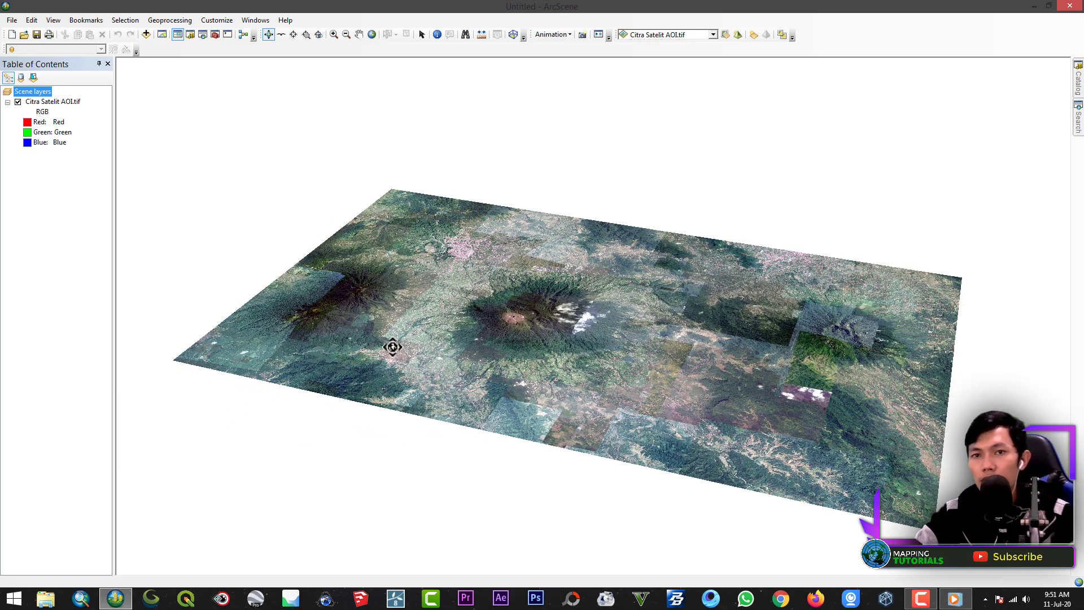
{"action": "left_click_drag", "start_coordinate": [353, 395], "coordinate": [469, 389]}
Add the DEM AOI.tif elevation raster from the Bahan 3D folder to the scene.
{"action": "right_click", "coordinate": [41, 96]}
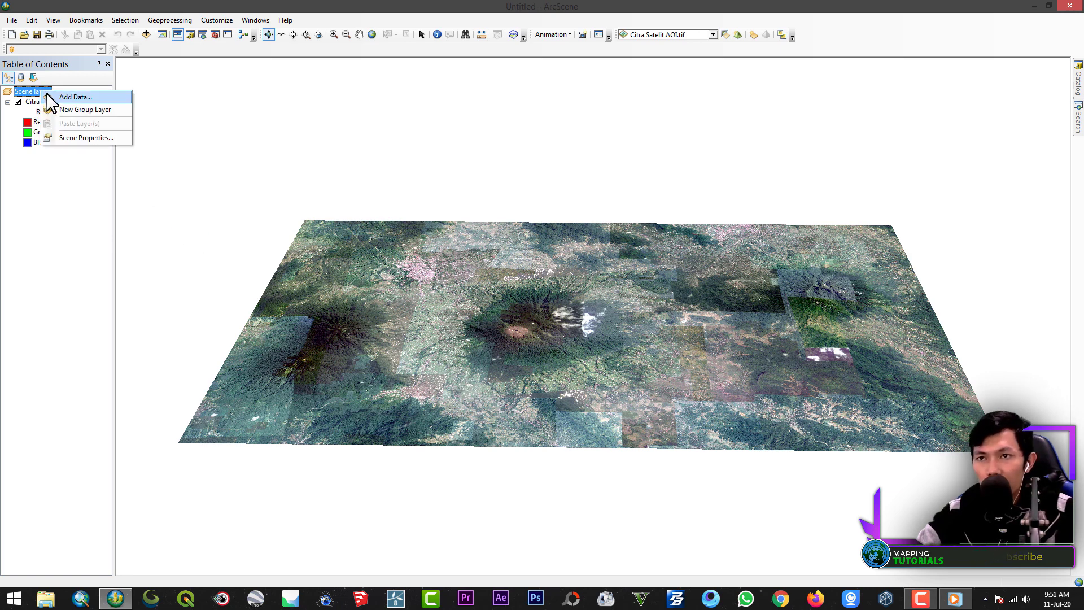
{"action": "left_click", "coordinate": [54, 100]}
{"action": "left_click", "coordinate": [435, 269]}
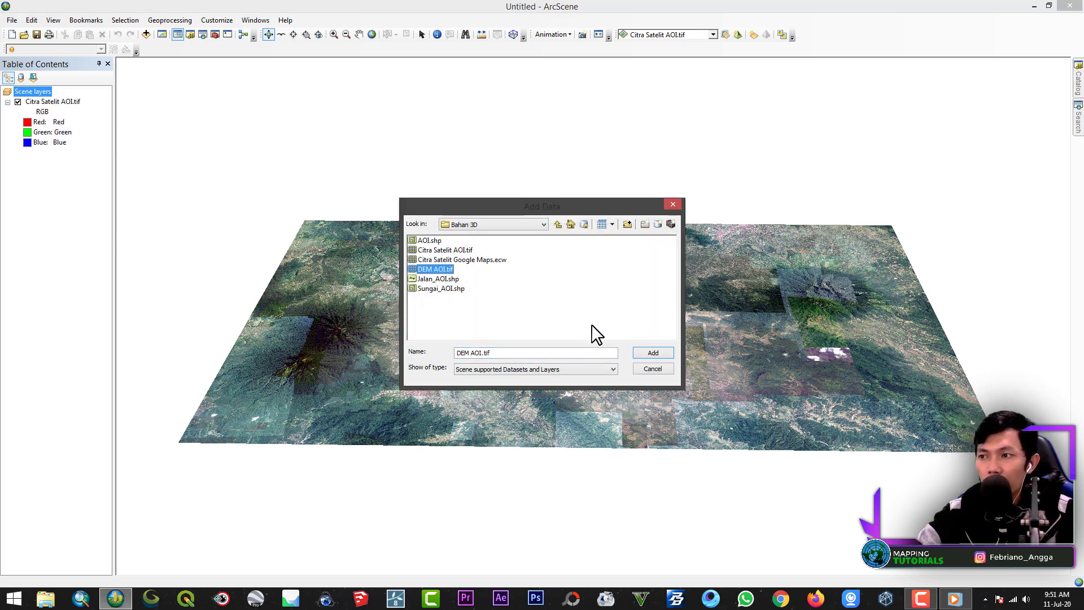
{"action": "left_click", "coordinate": [652, 353]}
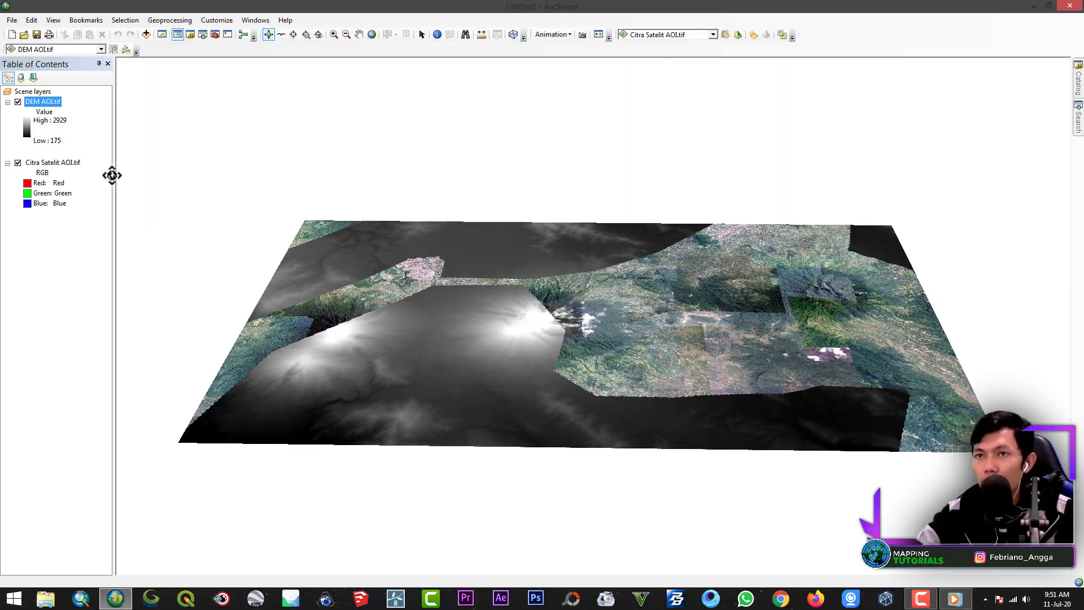
Hide the DEM AOI.tif layer and move it below Citra Satelit AOI.tif in the layer order.
{"action": "left_click_drag", "start_coordinate": [451, 415], "coordinate": [496, 372]}
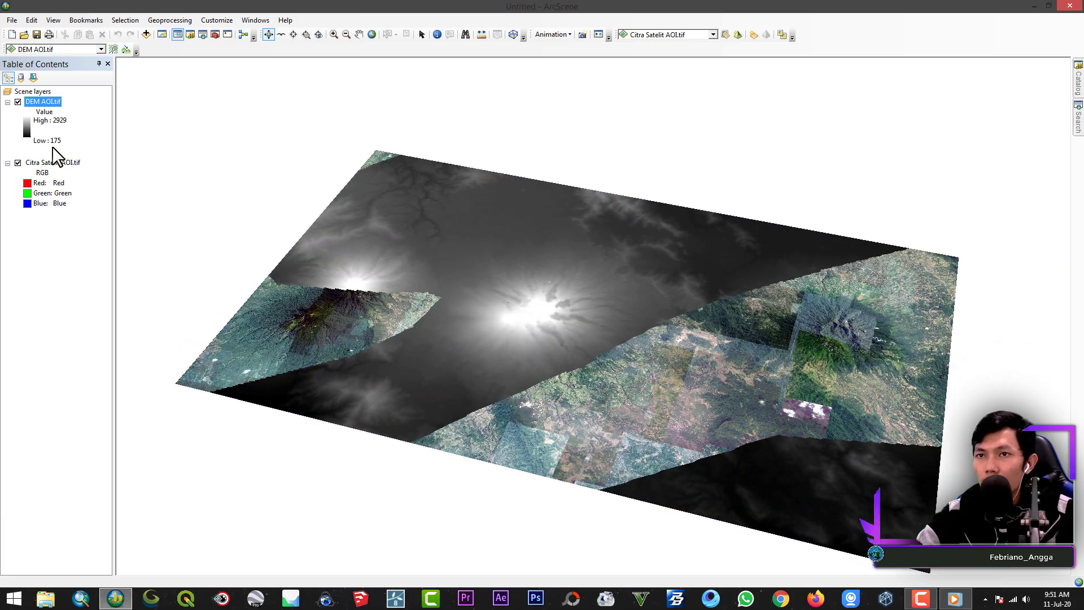
{"action": "left_click", "coordinate": [18, 103]}
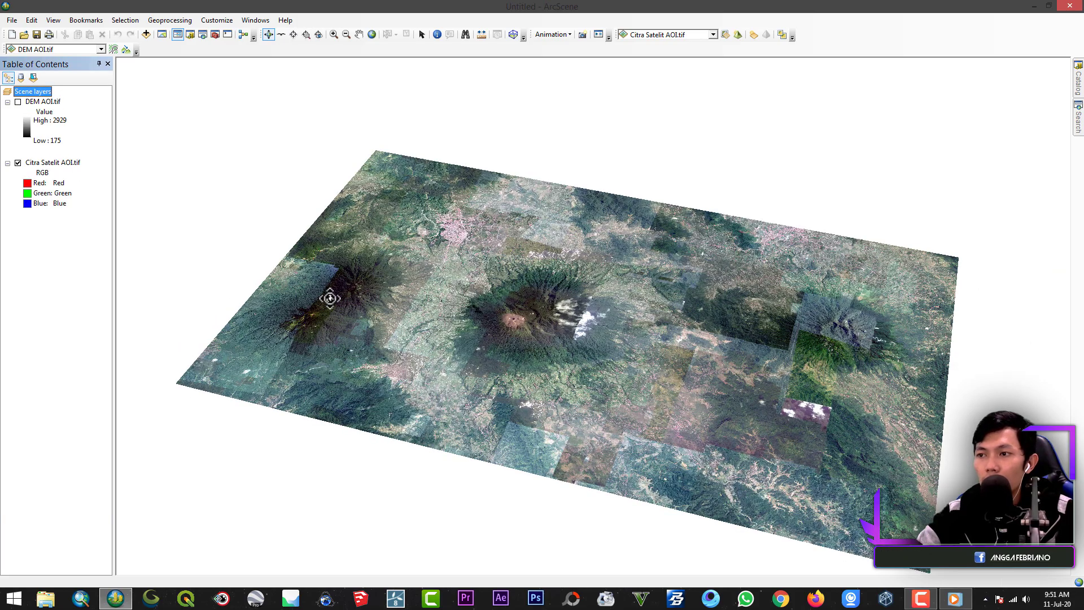
{"action": "left_click_drag", "start_coordinate": [329, 298], "coordinate": [543, 324]}
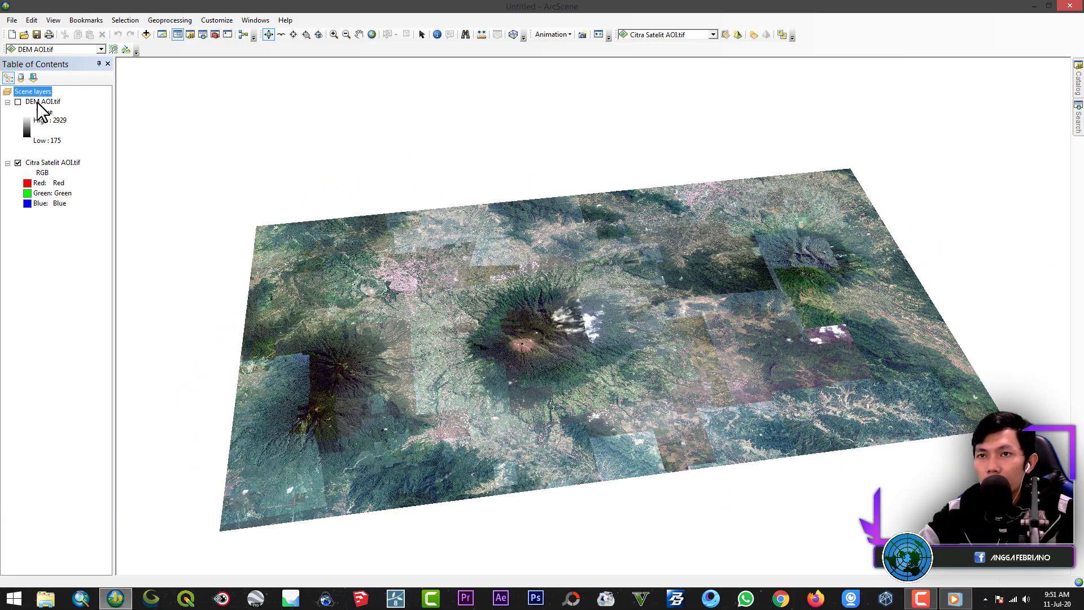
{"action": "left_click_drag", "start_coordinate": [37, 103], "coordinate": [41, 243]}
{"action": "left_click_drag", "start_coordinate": [407, 348], "coordinate": [405, 332]}
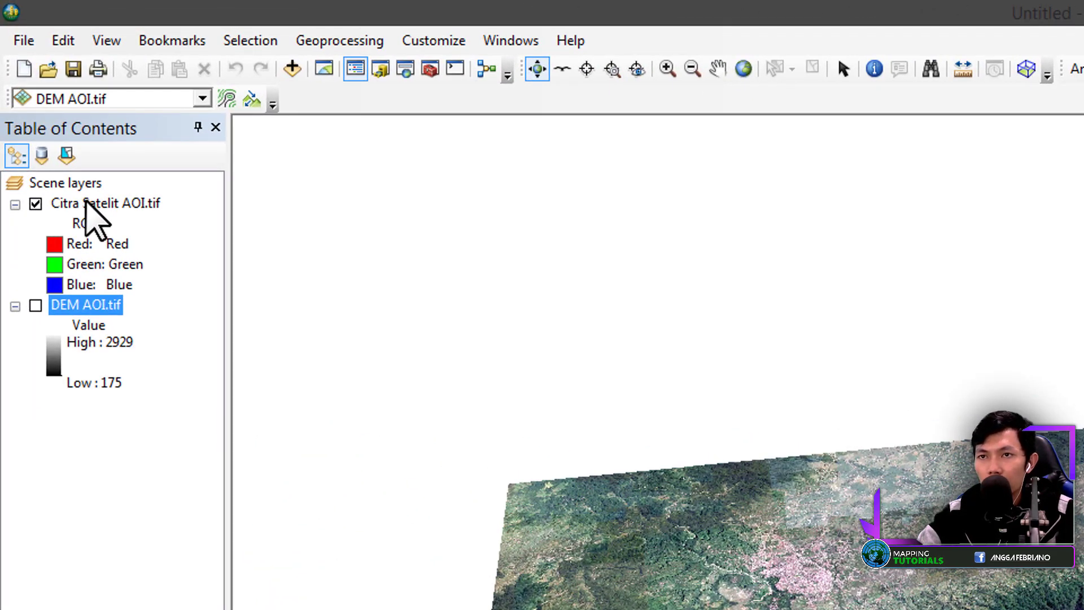
Set the Citra Satelit AOI.tif base heights to float on the DEM AOI.tif surface with a custom elevation conversion factor of 1.5.
{"action": "double_click", "coordinate": [90, 203]}
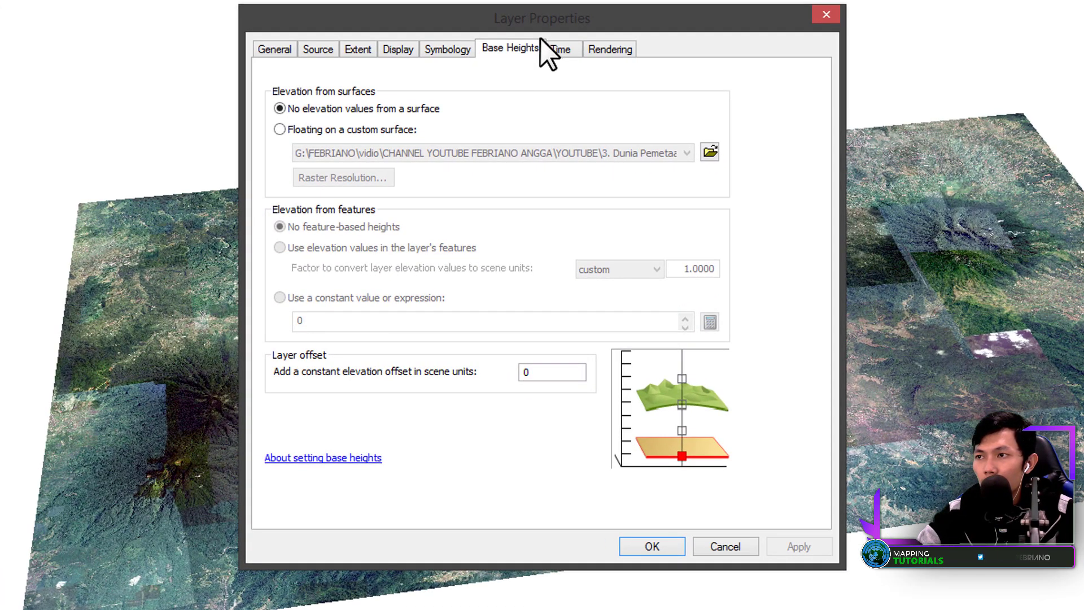
{"action": "left_click", "coordinate": [279, 129]}
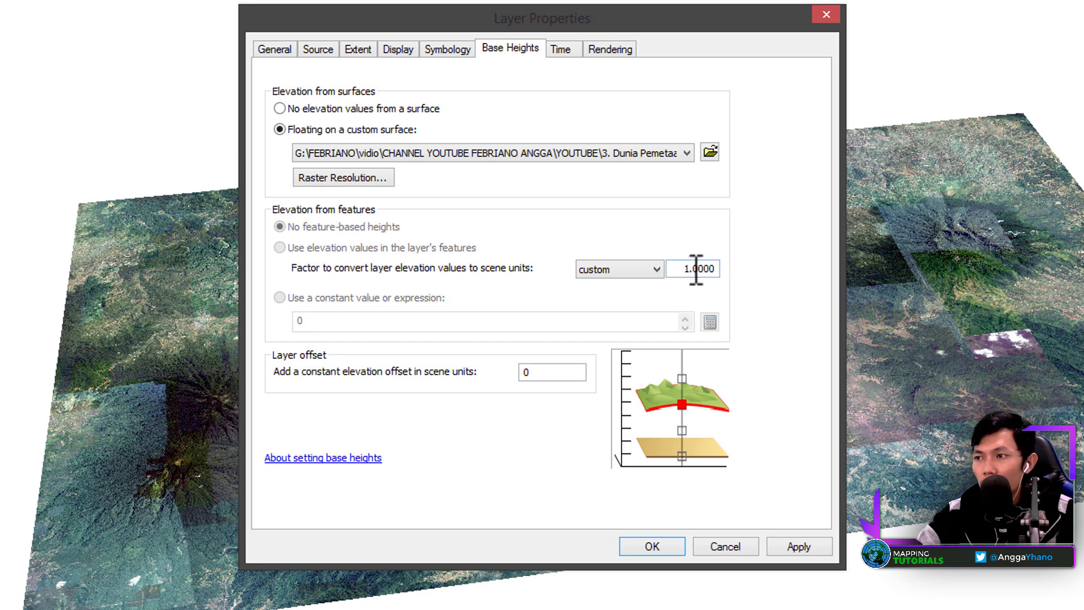
{"action": "type", "text": "5"}
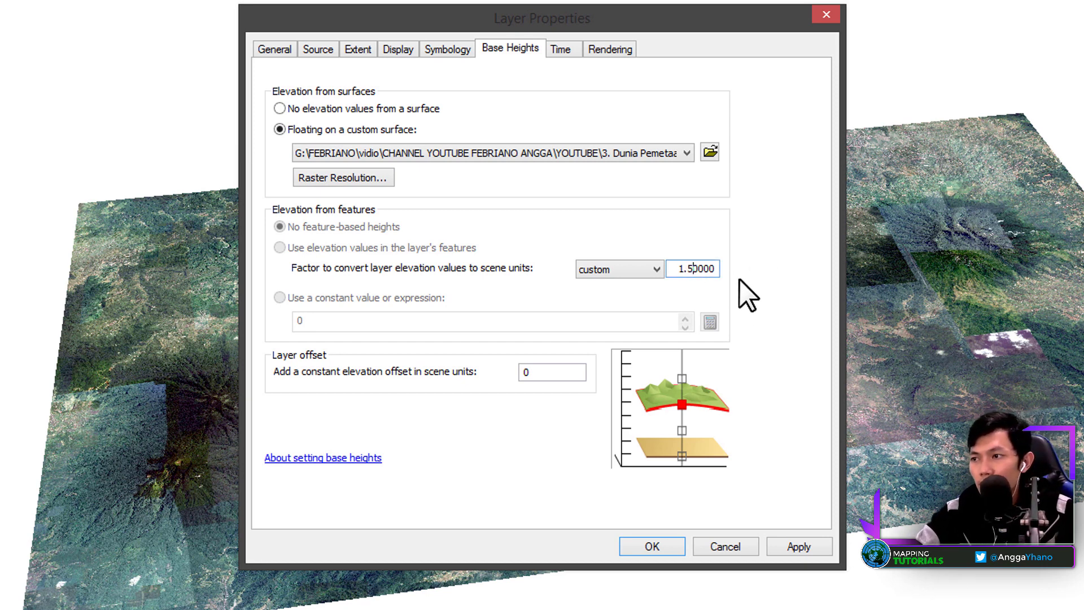
{"action": "left_click", "coordinate": [544, 152]}
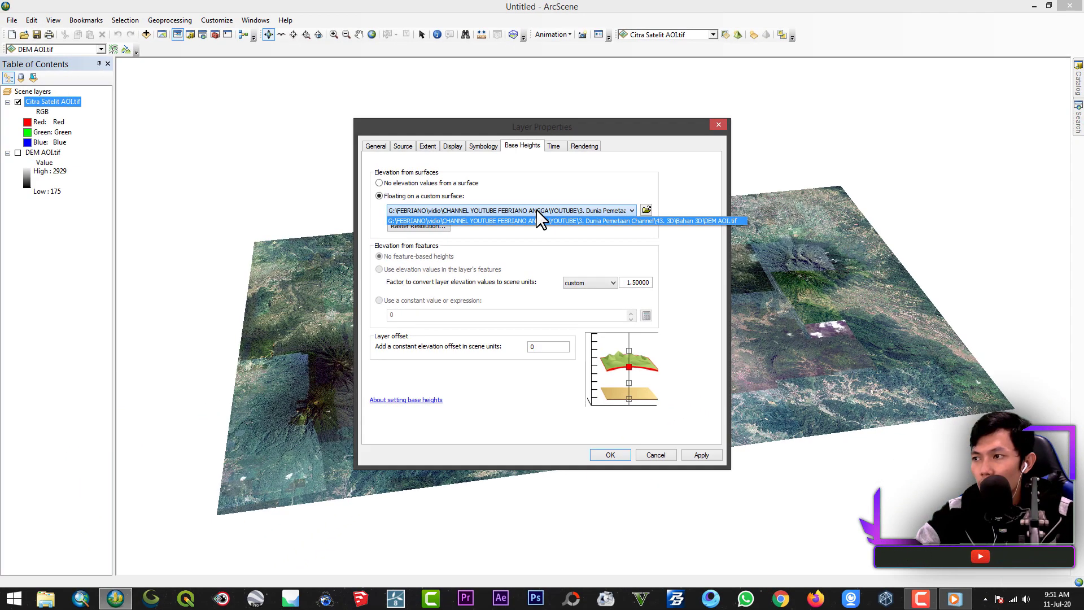
{"action": "left_click", "coordinate": [711, 220]}
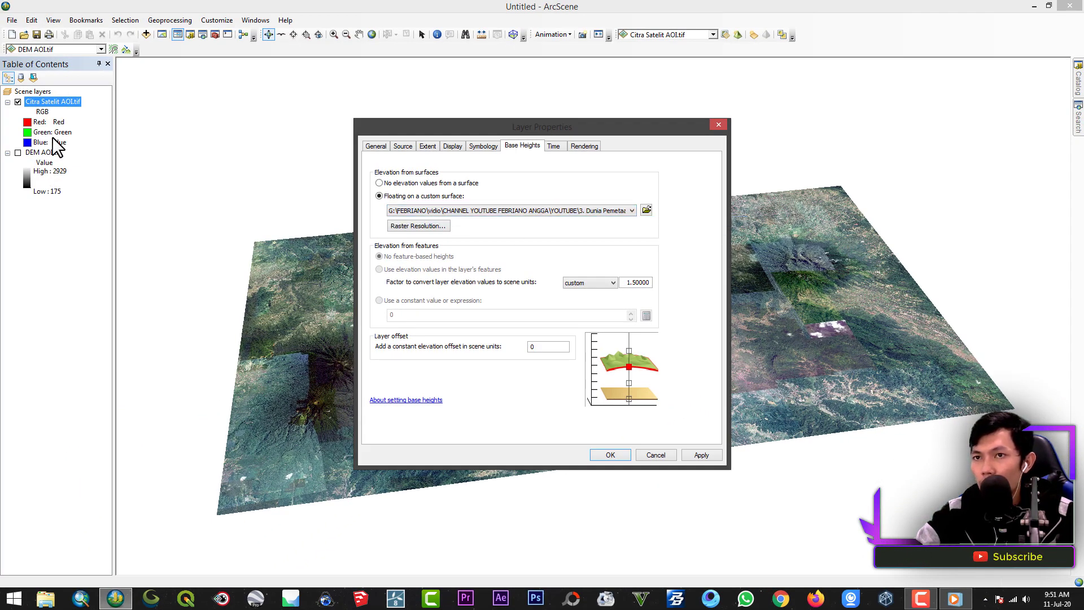
{"action": "left_click", "coordinate": [608, 455]}
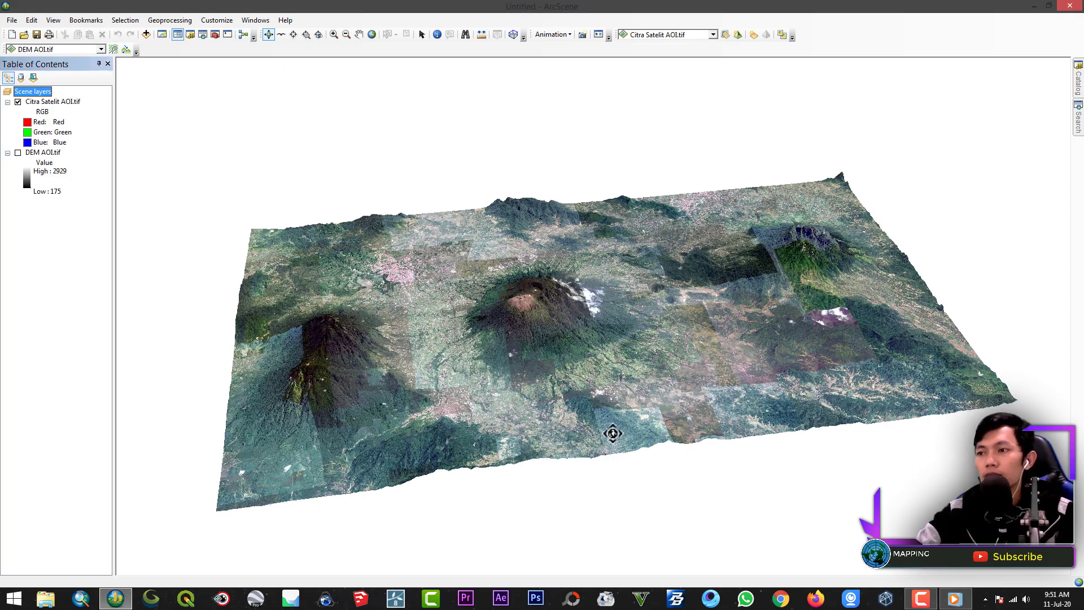
Examine the 3D relief of the satellite image from several sides, both around the central volcano and across the whole terrain.
{"action": "left_click_drag", "start_coordinate": [621, 396], "coordinate": [515, 406]}
{"action": "scroll", "coordinate": [659, 325], "scroll_direction": "up", "scroll_amount": 10}
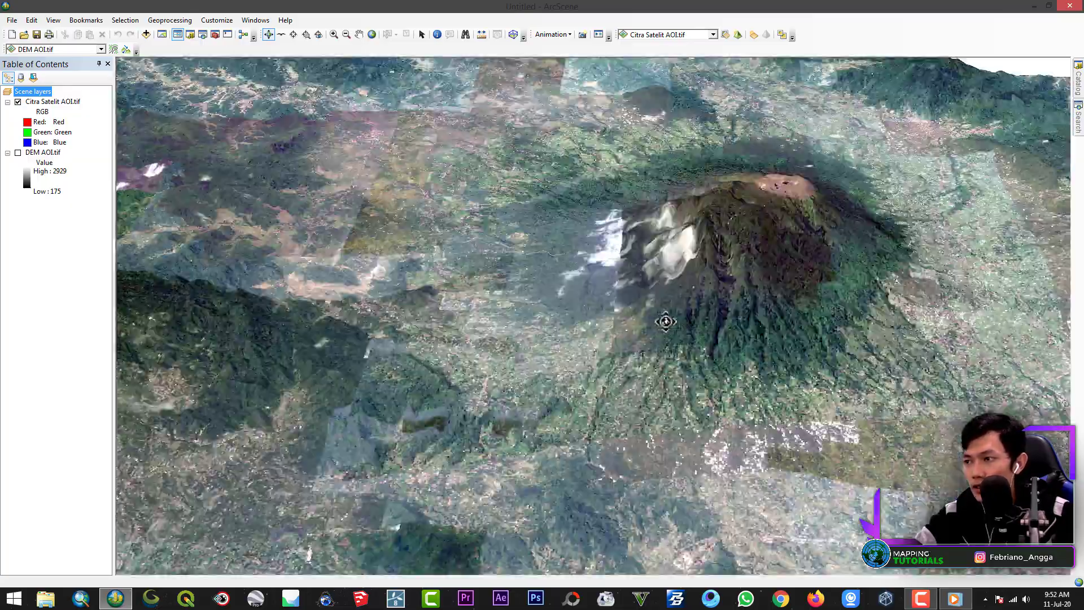
{"action": "scroll", "coordinate": [757, 315], "scroll_direction": "down", "scroll_amount": 3}
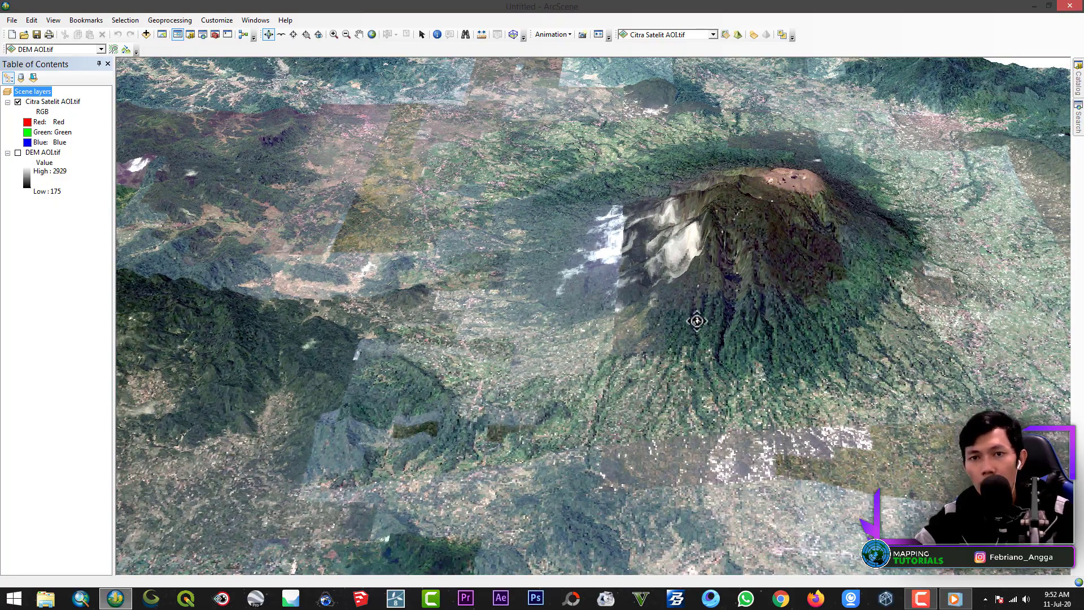
{"action": "scroll", "coordinate": [711, 299], "scroll_direction": "down", "scroll_amount": 3}
{"action": "scroll", "coordinate": [712, 298], "scroll_direction": "up", "scroll_amount": 3}
{"action": "scroll", "coordinate": [714, 304], "scroll_direction": "down", "scroll_amount": 4}
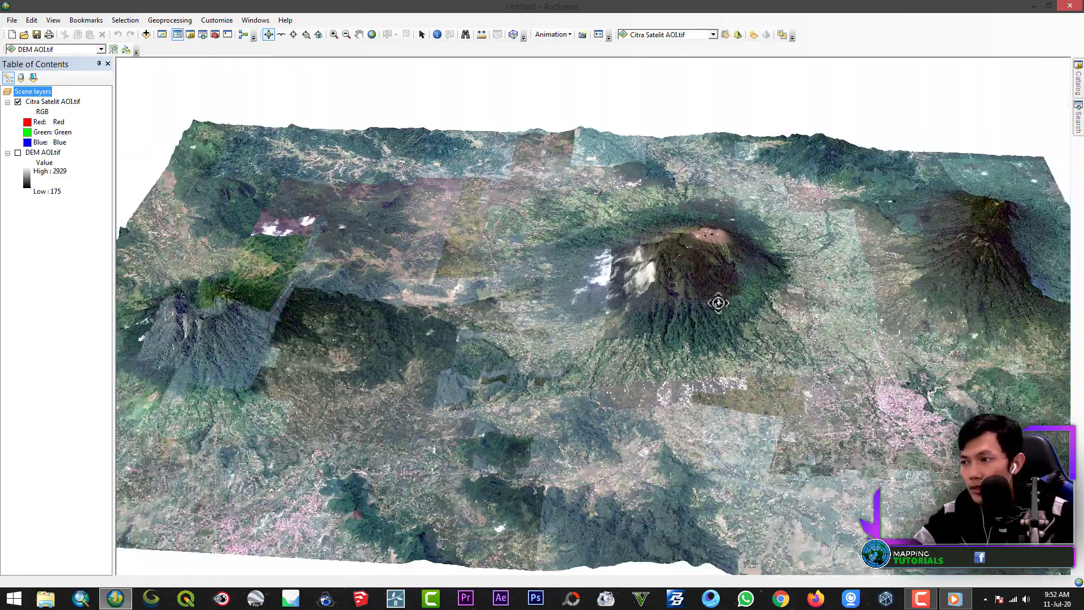
{"action": "scroll", "coordinate": [740, 333], "scroll_direction": "up", "scroll_amount": 4}
{"action": "scroll", "coordinate": [784, 339], "scroll_direction": "down", "scroll_amount": 4}
{"action": "scroll", "coordinate": [779, 364], "scroll_direction": "up", "scroll_amount": 2}
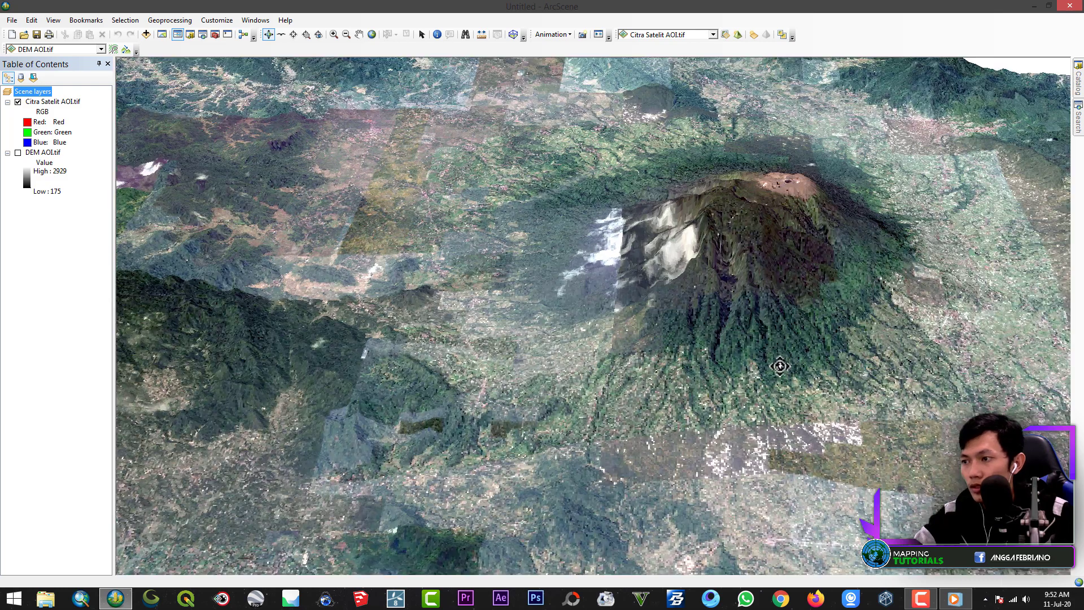
{"action": "scroll", "coordinate": [518, 390], "scroll_direction": "down", "scroll_amount": 1}
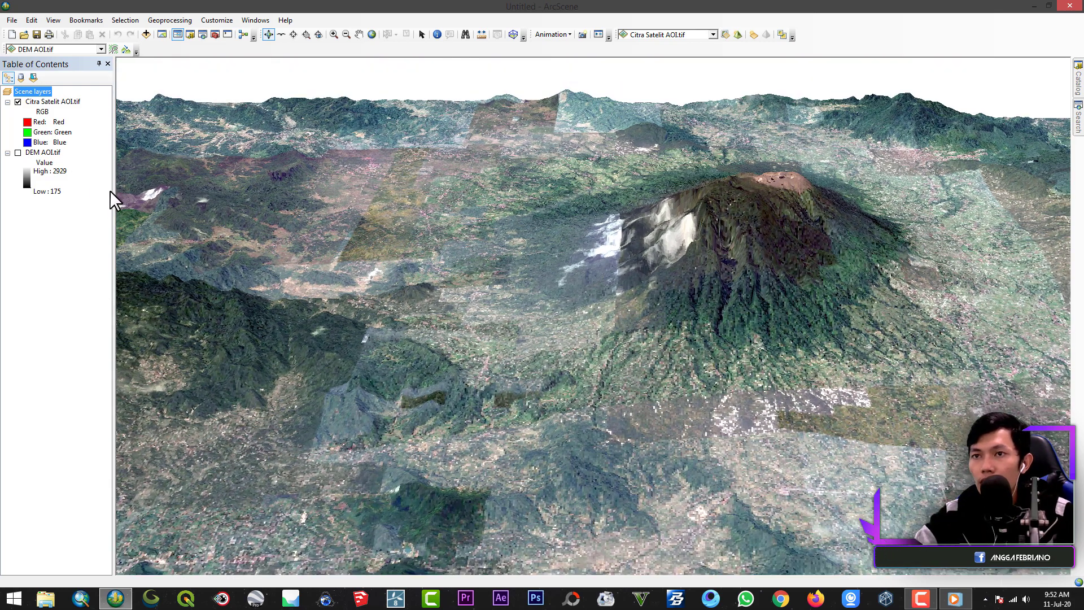
Set the raster resolution of the Citra Satelit AOI.tif base height surface to 1071 rows and apply it.
{"action": "right_click", "coordinate": [49, 103]}
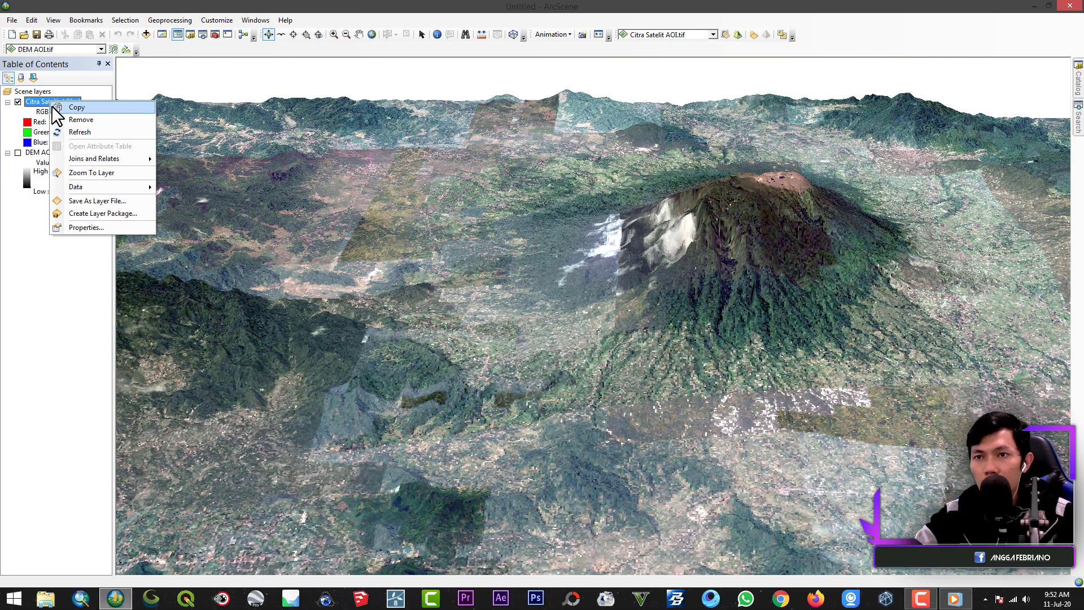
{"action": "left_click", "coordinate": [85, 227]}
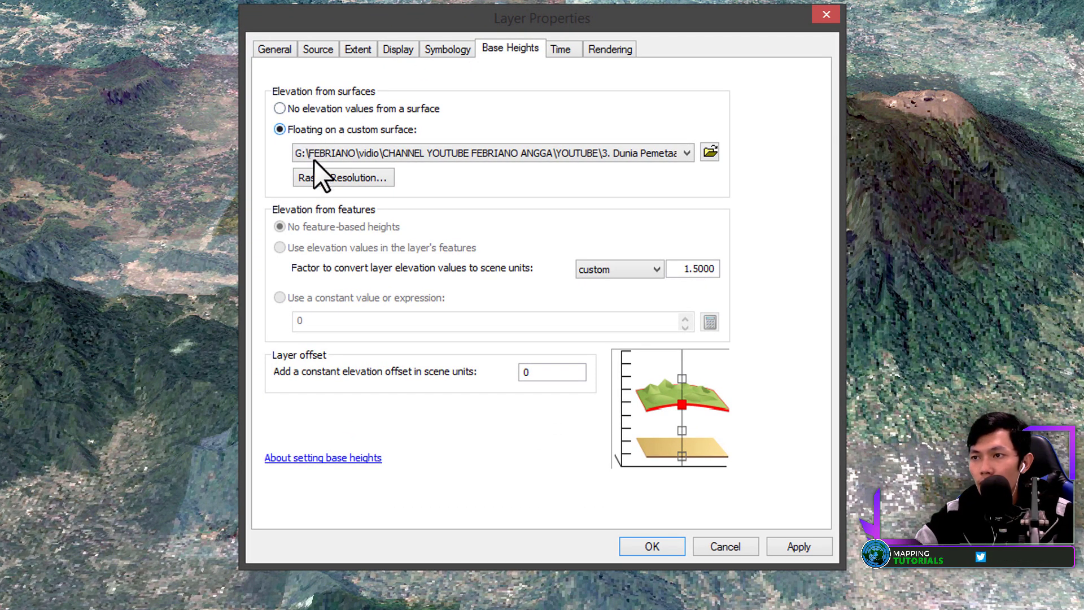
{"action": "left_click", "coordinate": [320, 176]}
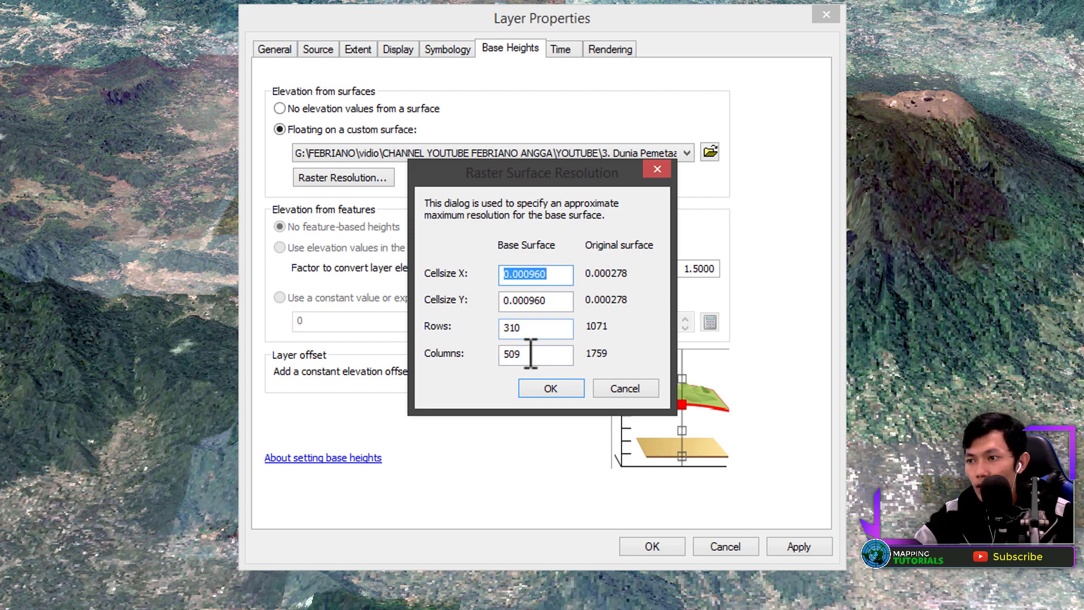
{"action": "left_click_drag", "start_coordinate": [542, 327], "coordinate": [399, 330]}
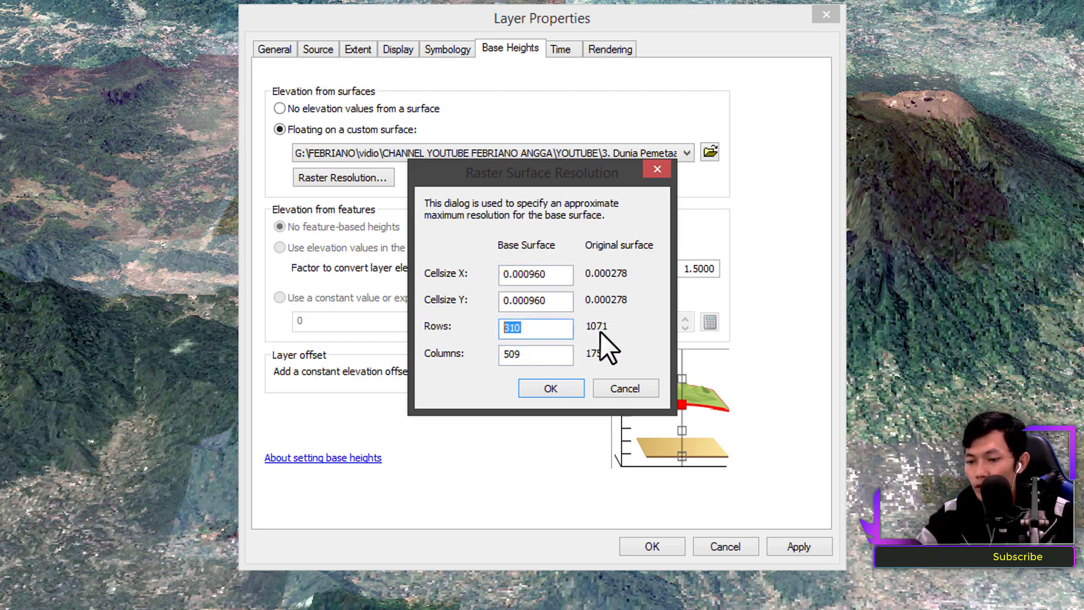
{"action": "type", "text": "1071"}
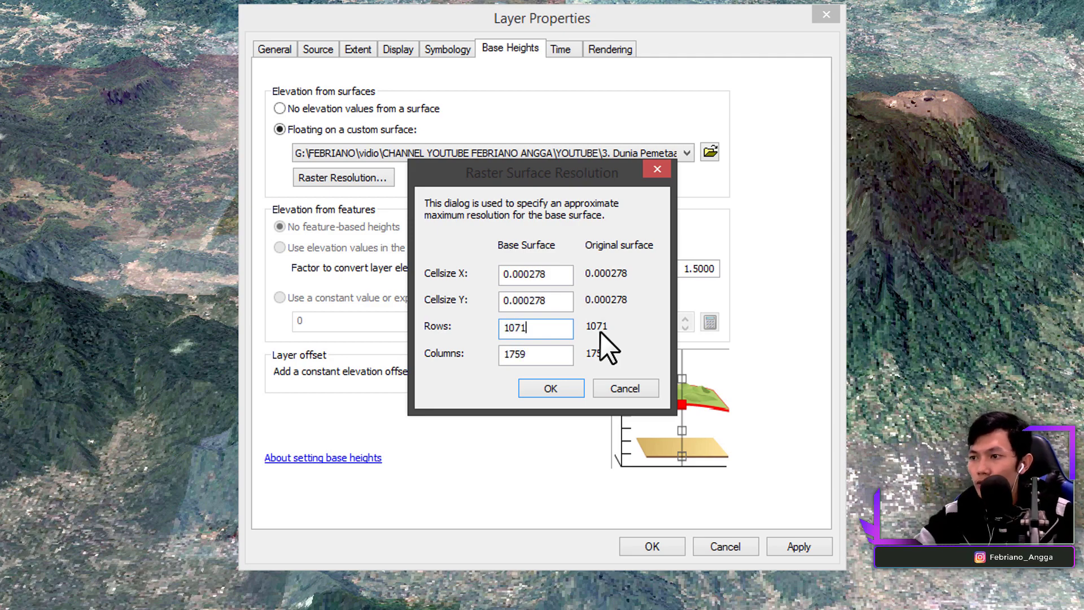
{"action": "left_click", "coordinate": [534, 388]}
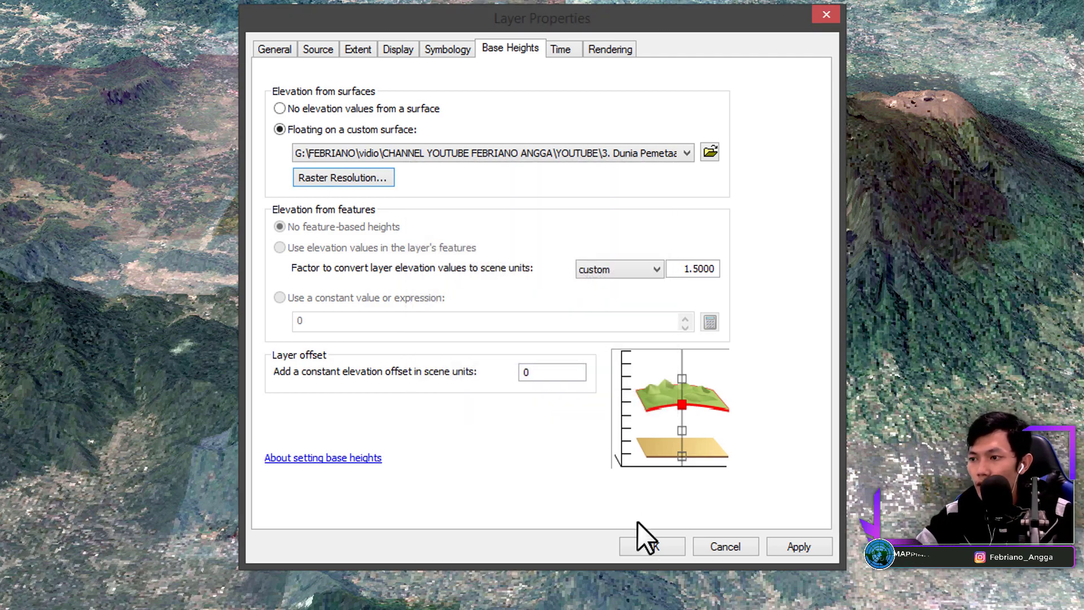
{"action": "left_click", "coordinate": [644, 543]}
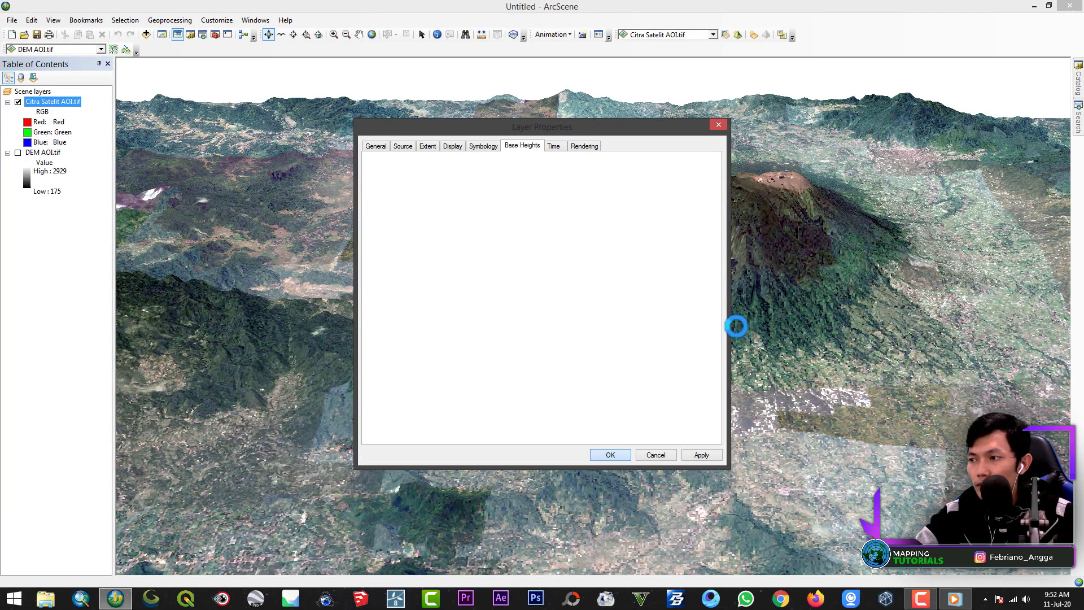
{"action": "scroll", "coordinate": [740, 318], "scroll_direction": "up", "scroll_amount": 5}
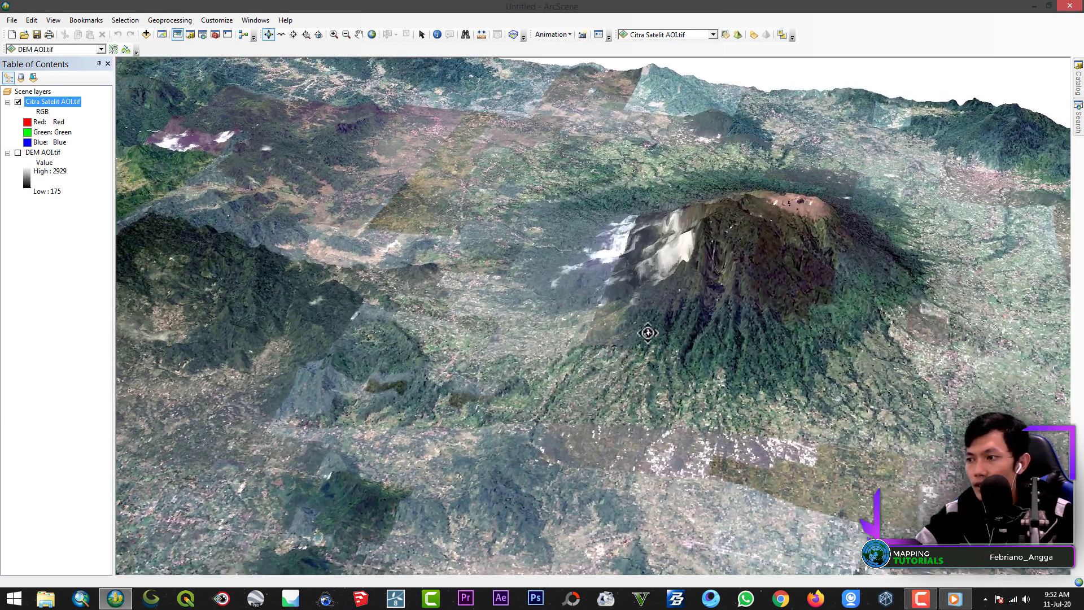
{"action": "scroll", "coordinate": [798, 401], "scroll_direction": "down", "scroll_amount": 6}
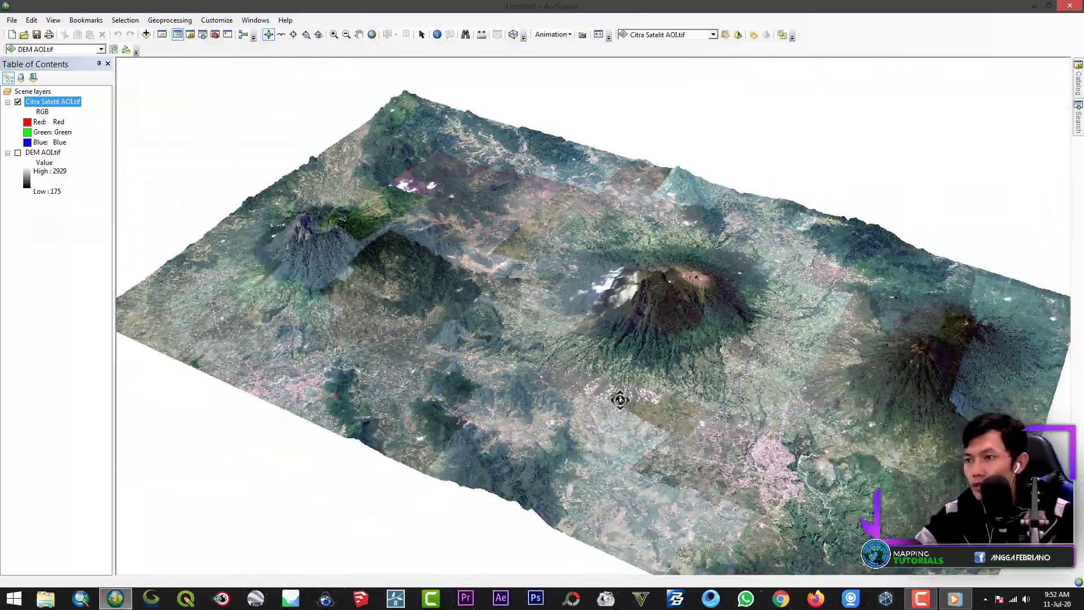
{"action": "left_click_drag", "start_coordinate": [620, 399], "coordinate": [708, 356]}
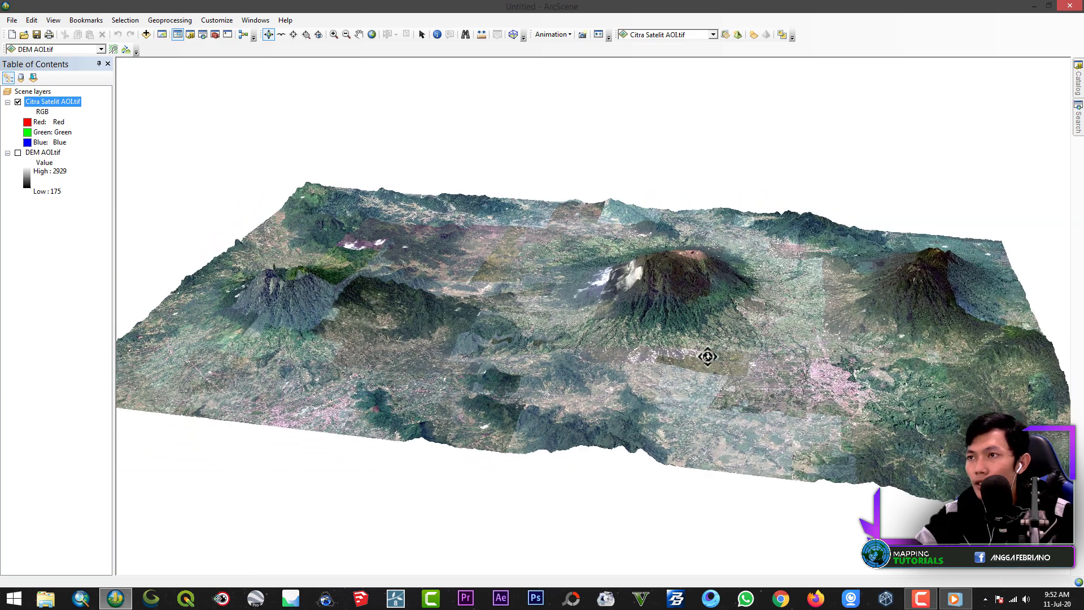
Hide the 3D Effects toolbar and display it again.
{"action": "right_click", "coordinate": [572, 49]}
{"action": "right_click", "coordinate": [853, 51]}
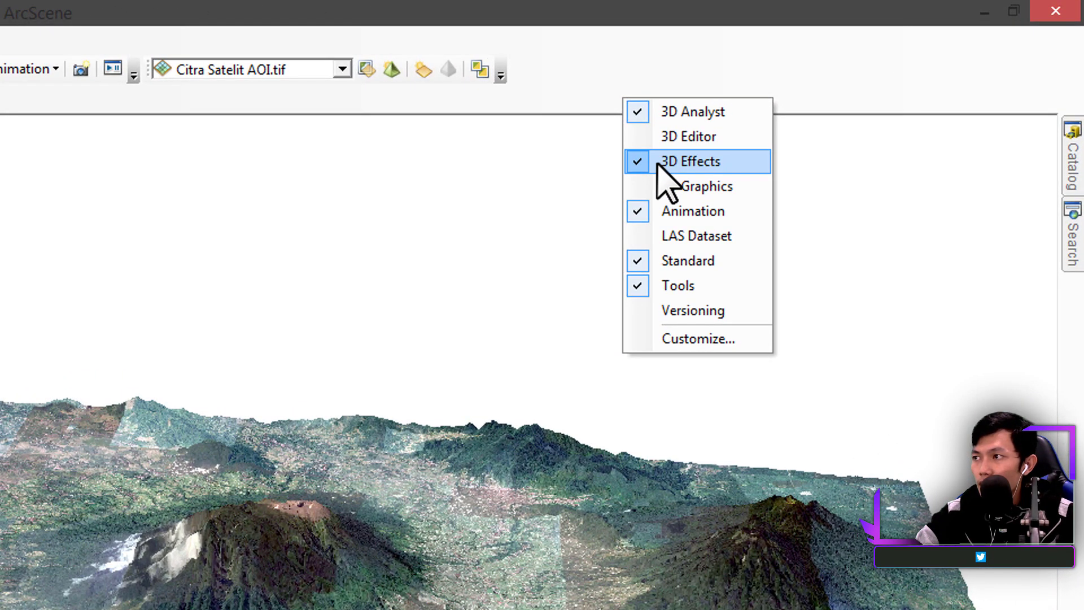
{"action": "left_click", "coordinate": [842, 59]}
{"action": "right_click", "coordinate": [588, 97]}
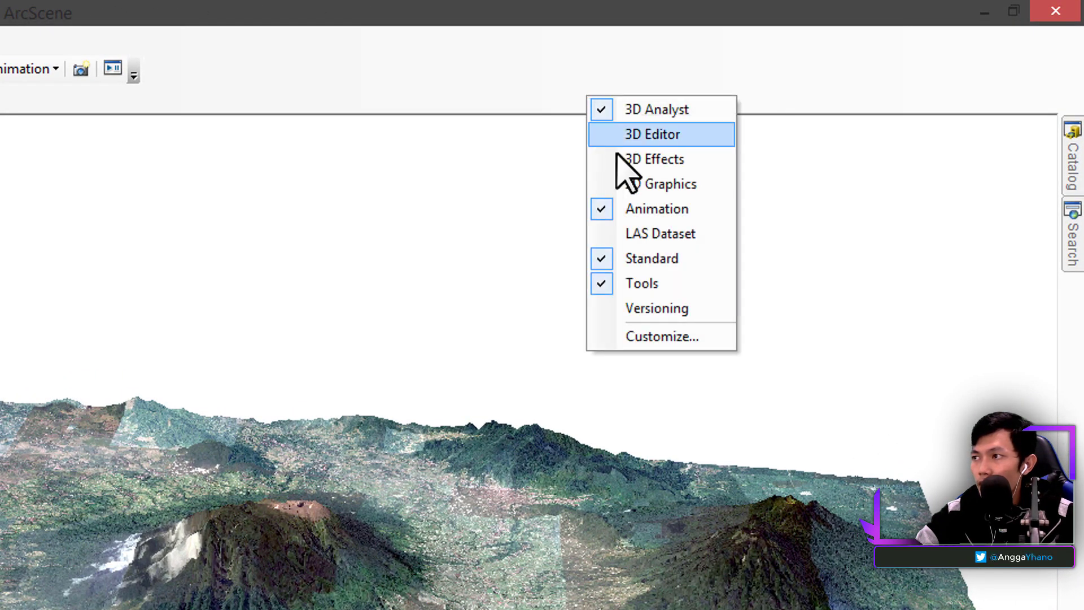
{"action": "left_click", "coordinate": [623, 157]}
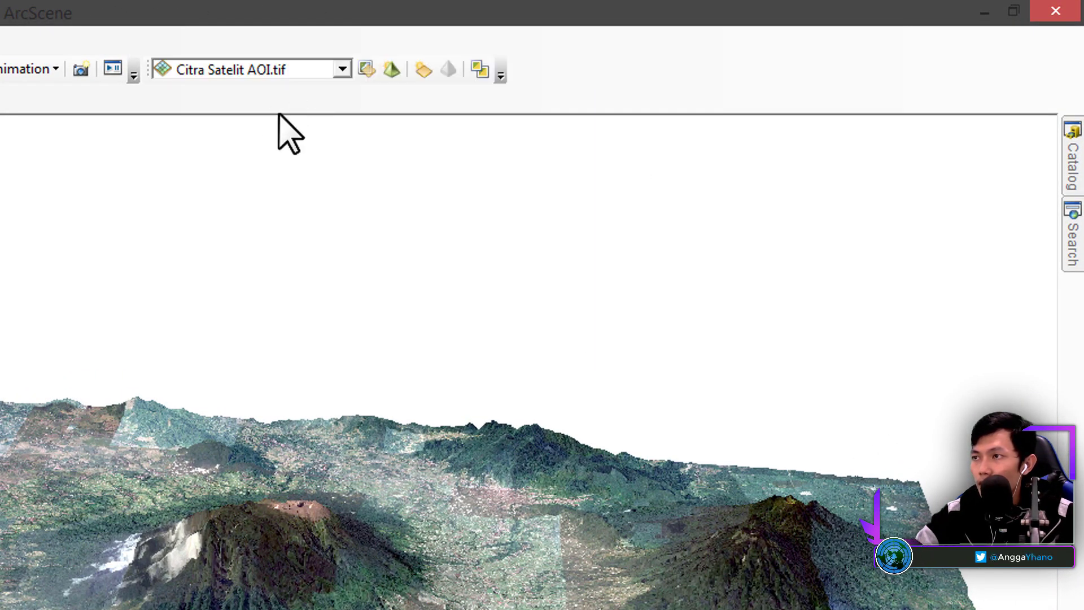
Choose Citra Satelit AOI.tif as the 3D Effects target layer and turn its layer lighting on.
{"action": "left_click_drag", "start_coordinate": [94, 576], "coordinate": [296, 290]}
{"action": "left_click", "coordinate": [341, 69]}
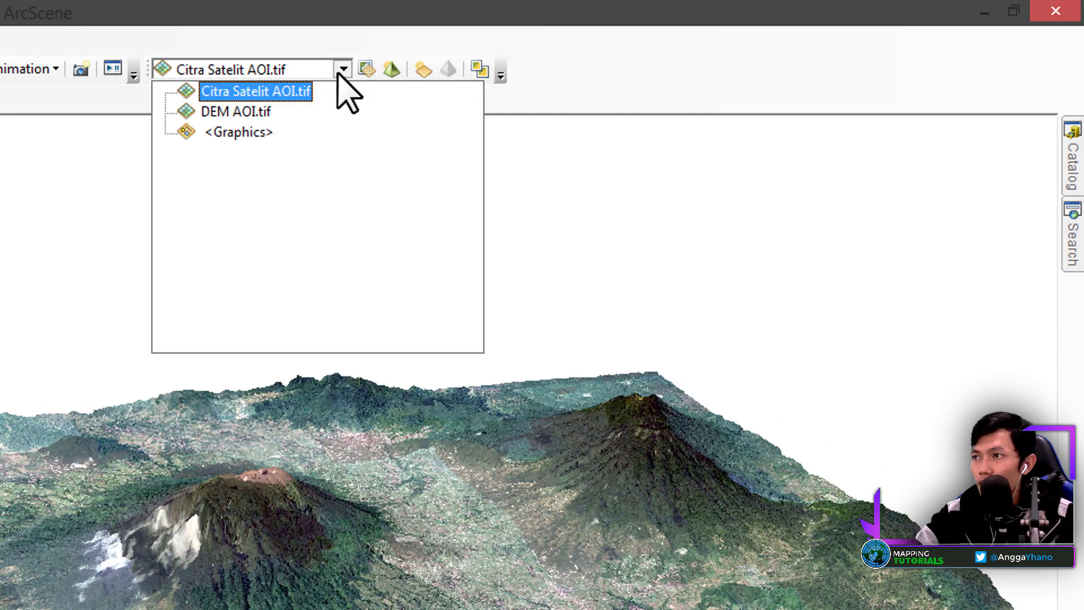
{"action": "left_click", "coordinate": [234, 92]}
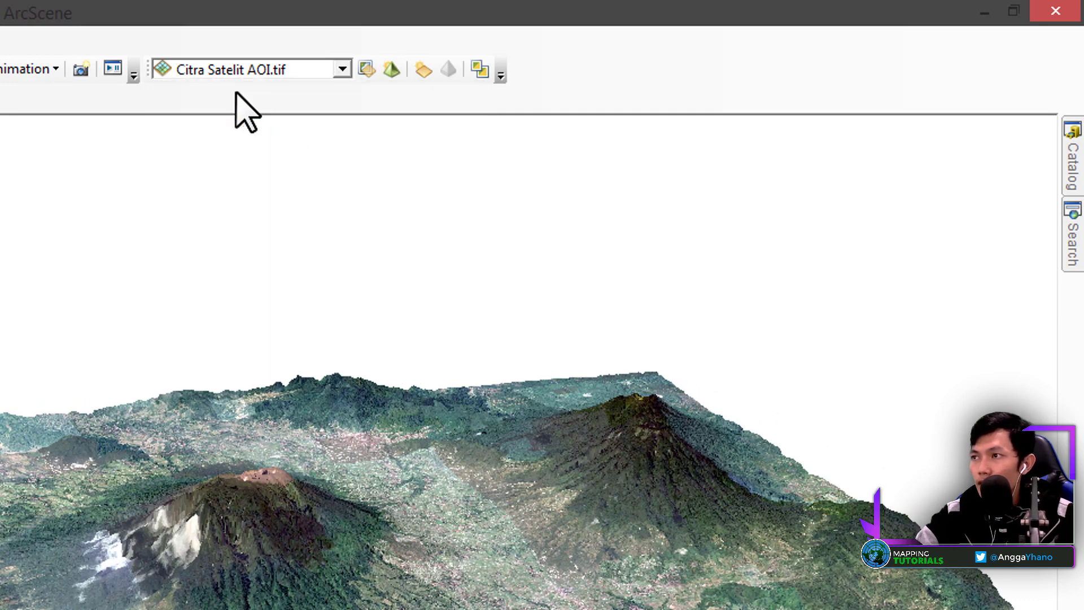
{"action": "left_click_drag", "start_coordinate": [234, 449], "coordinate": [394, 119]}
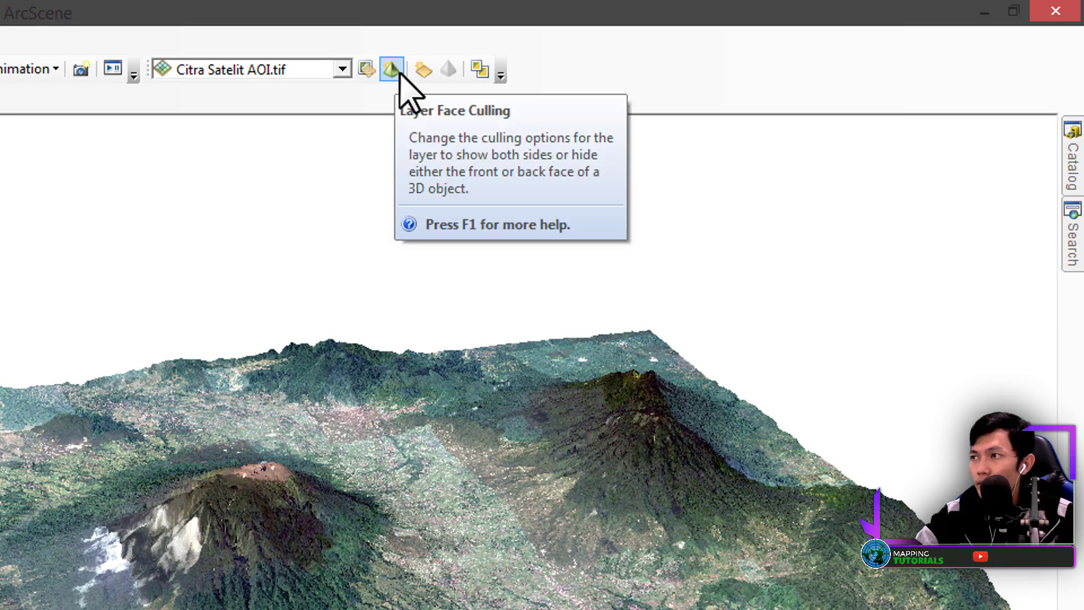
{"action": "left_click", "coordinate": [420, 71]}
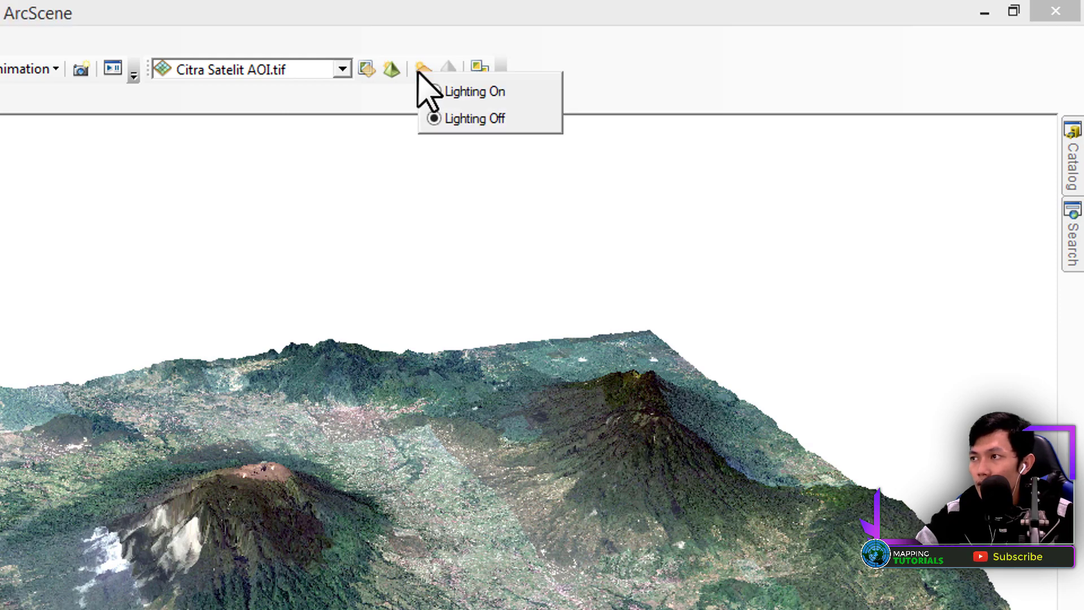
{"action": "left_click", "coordinate": [430, 92]}
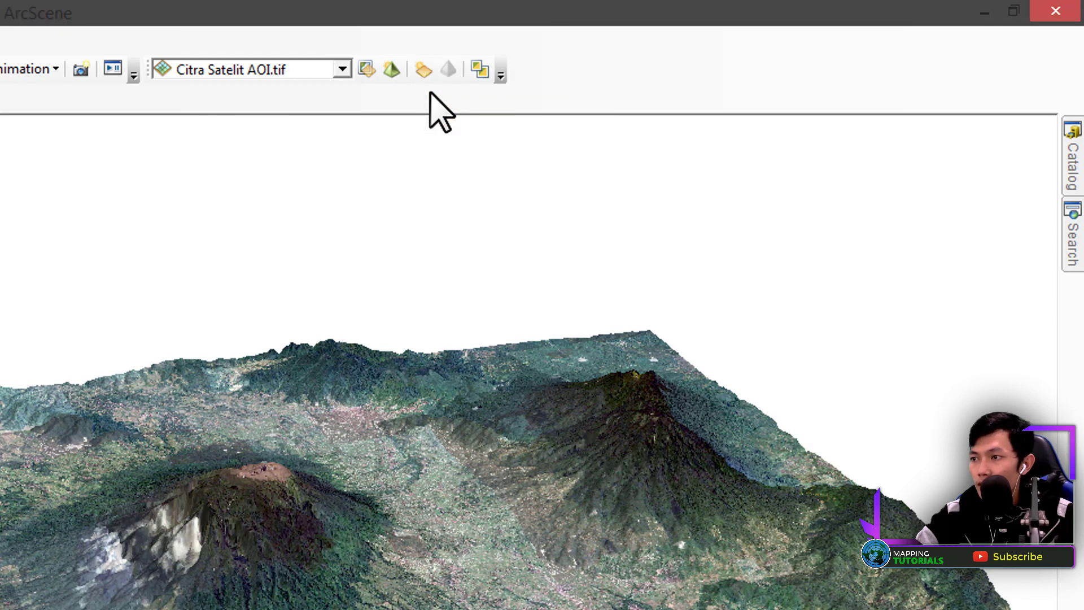
Examine the lighting effect on the satellite-draped terrain from several sides and distances.
{"action": "left_click_drag", "start_coordinate": [349, 569], "coordinate": [55, 494]}
{"action": "left_click_drag", "start_coordinate": [563, 292], "coordinate": [534, 288]}
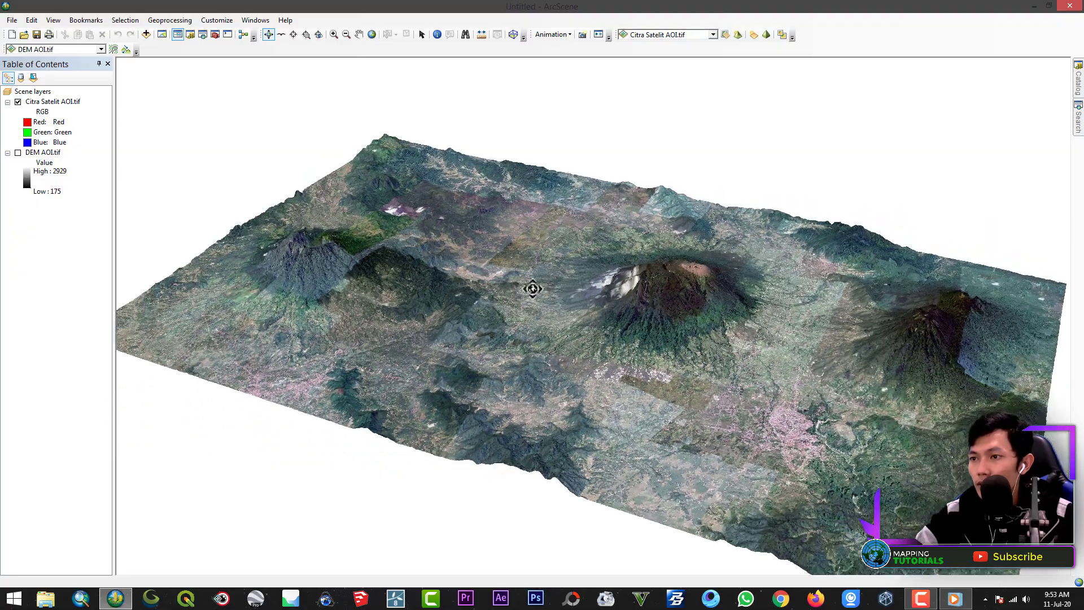
{"action": "scroll", "coordinate": [561, 295], "scroll_direction": "up", "scroll_amount": 3}
{"action": "scroll", "coordinate": [581, 319], "scroll_direction": "down", "scroll_amount": 6}
{"action": "left_click_drag", "start_coordinate": [581, 320], "coordinate": [619, 381]}
{"action": "scroll", "coordinate": [648, 375], "scroll_direction": "up", "scroll_amount": 2}
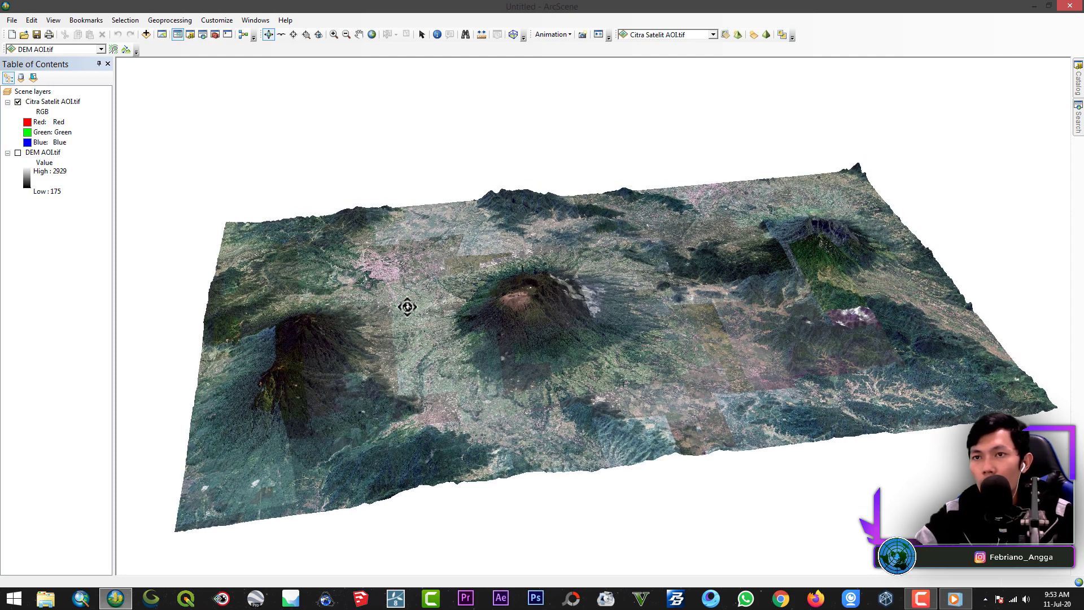
Make the DEM AOI.tif layer visible beneath the draped satellite image.
{"action": "left_click", "coordinate": [17, 153]}
{"action": "scroll", "coordinate": [460, 354], "scroll_direction": "down", "scroll_amount": 3}
{"action": "scroll", "coordinate": [460, 354], "scroll_direction": "up", "scroll_amount": 3}
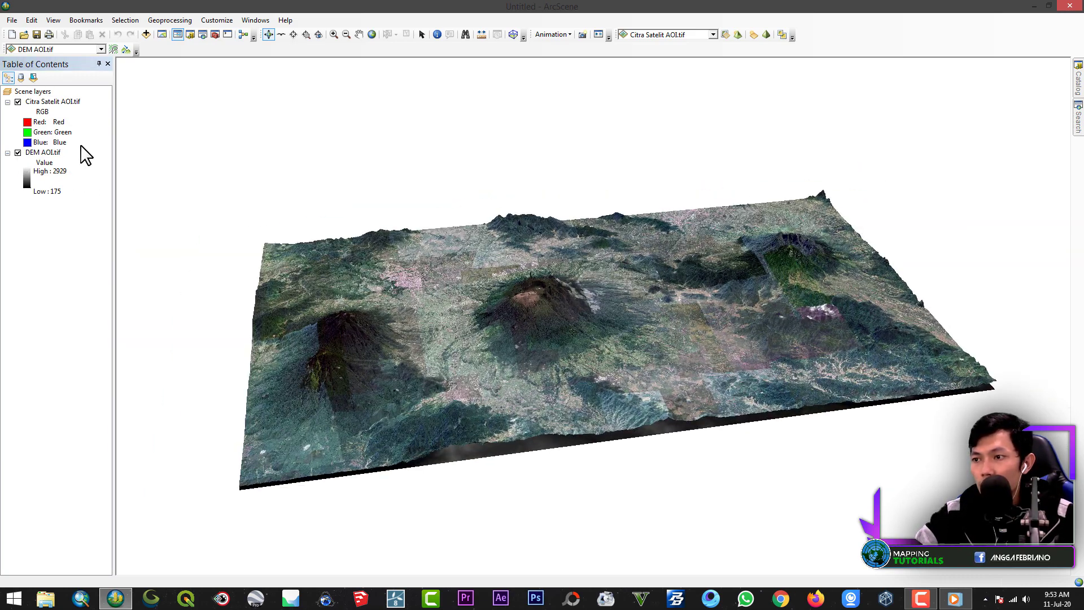
{"action": "left_click_drag", "start_coordinate": [536, 334], "coordinate": [566, 346]}
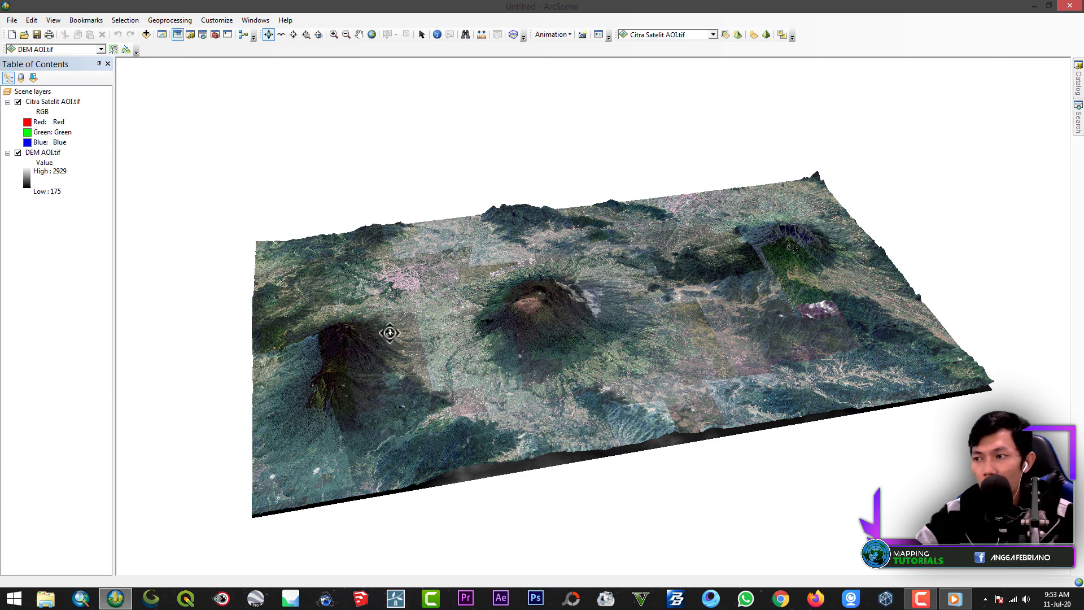
{"action": "left_click_drag", "start_coordinate": [387, 332], "coordinate": [410, 347]}
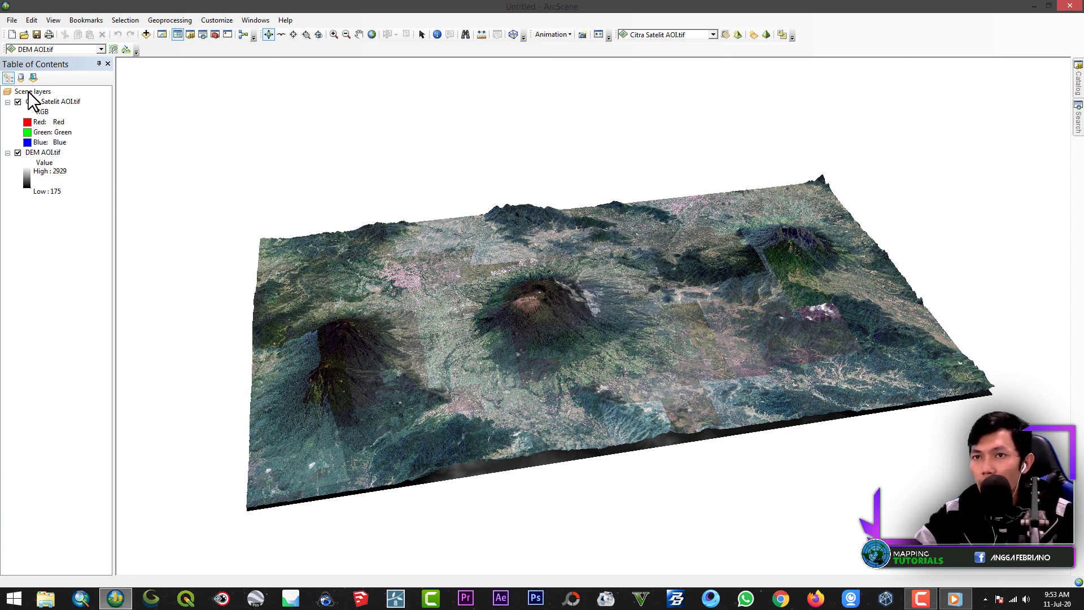
Add the Jalan_AOI.shp road shapefile from the Bahan 3D folder to the scene.
{"action": "right_click", "coordinate": [37, 92]}
{"action": "left_click", "coordinate": [91, 92]}
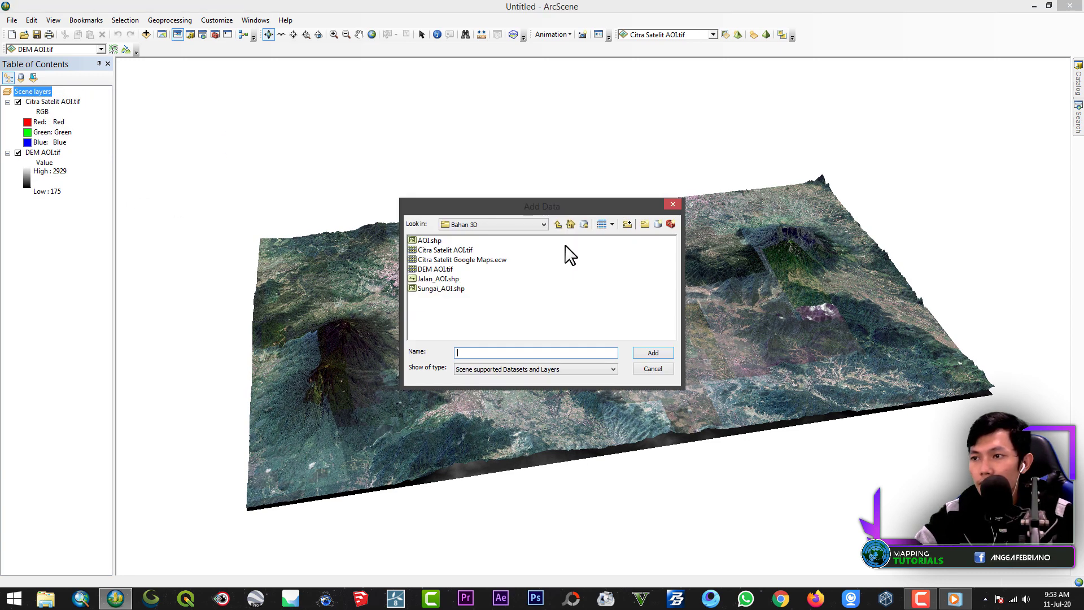
{"action": "left_click", "coordinate": [426, 241]}
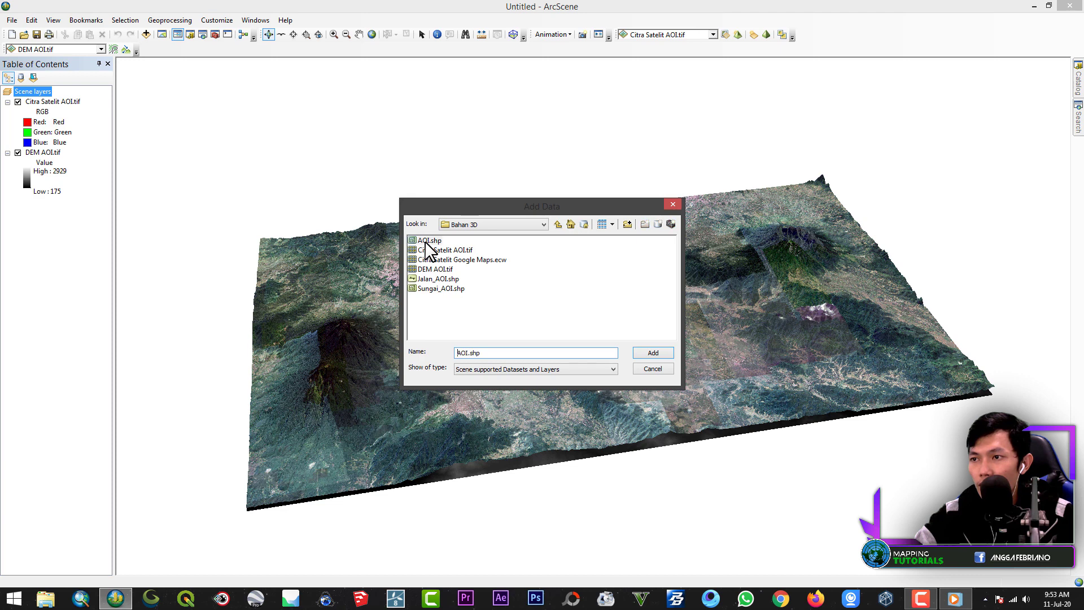
{"action": "left_click", "coordinate": [432, 280]}
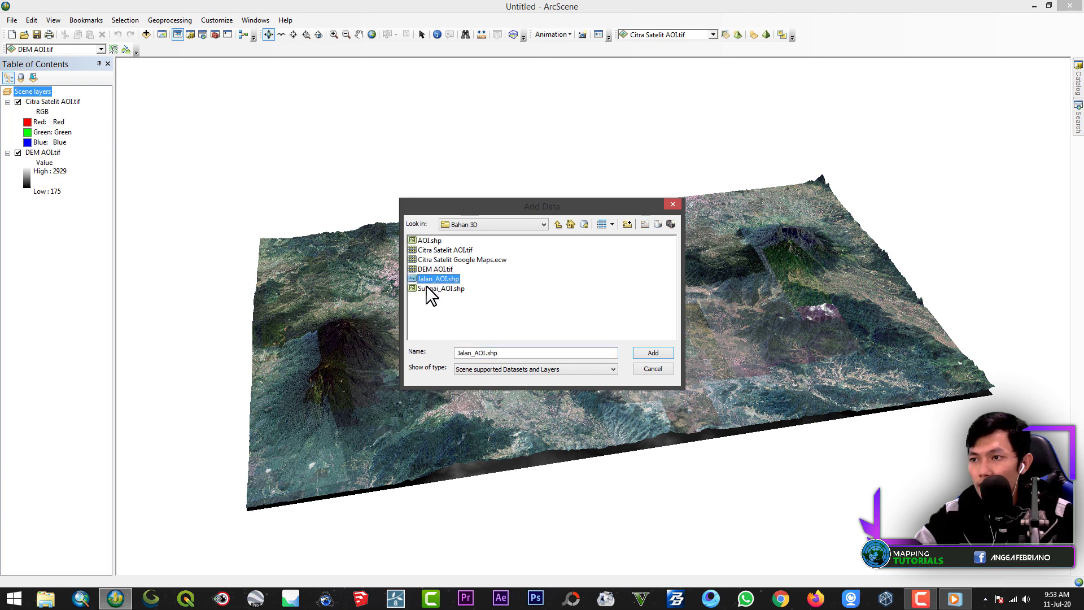
{"action": "left_click", "coordinate": [655, 352]}
{"action": "left_click_drag", "start_coordinate": [651, 385], "coordinate": [238, 254]}
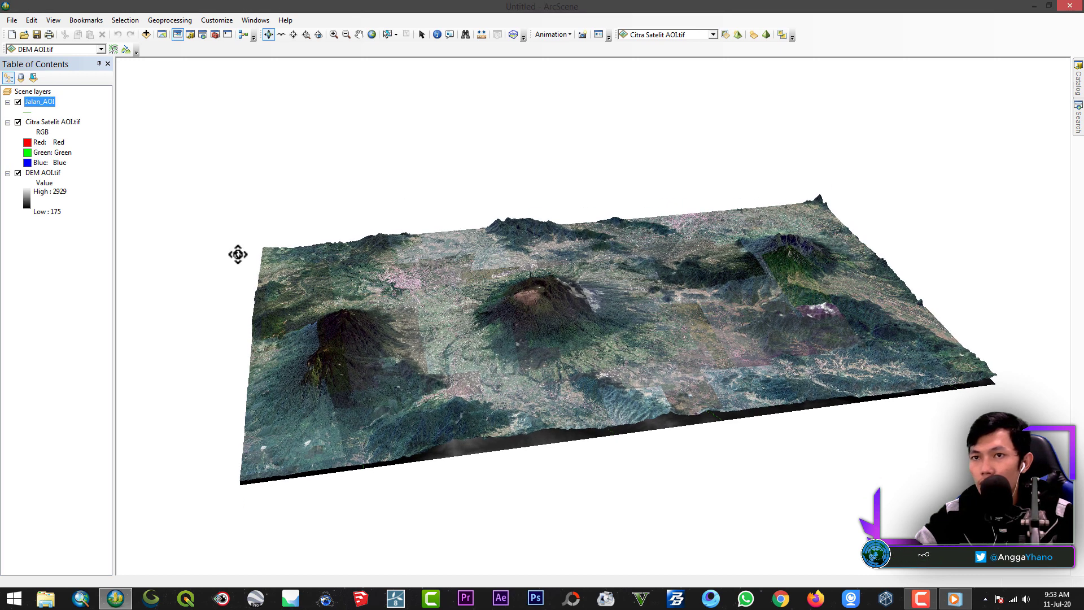
Switch the Citra Satelit AOI.tif layer off and on repeatedly to check where the Jalan_AOI roads lie.
{"action": "left_click", "coordinate": [17, 122]}
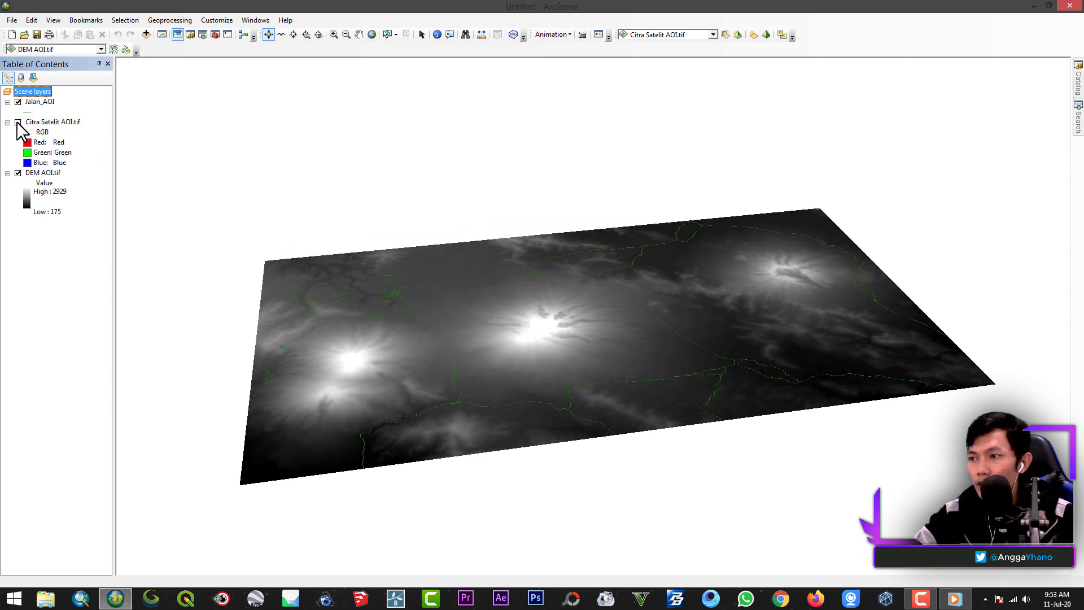
{"action": "left_click", "coordinate": [18, 123]}
{"action": "left_click", "coordinate": [17, 122]}
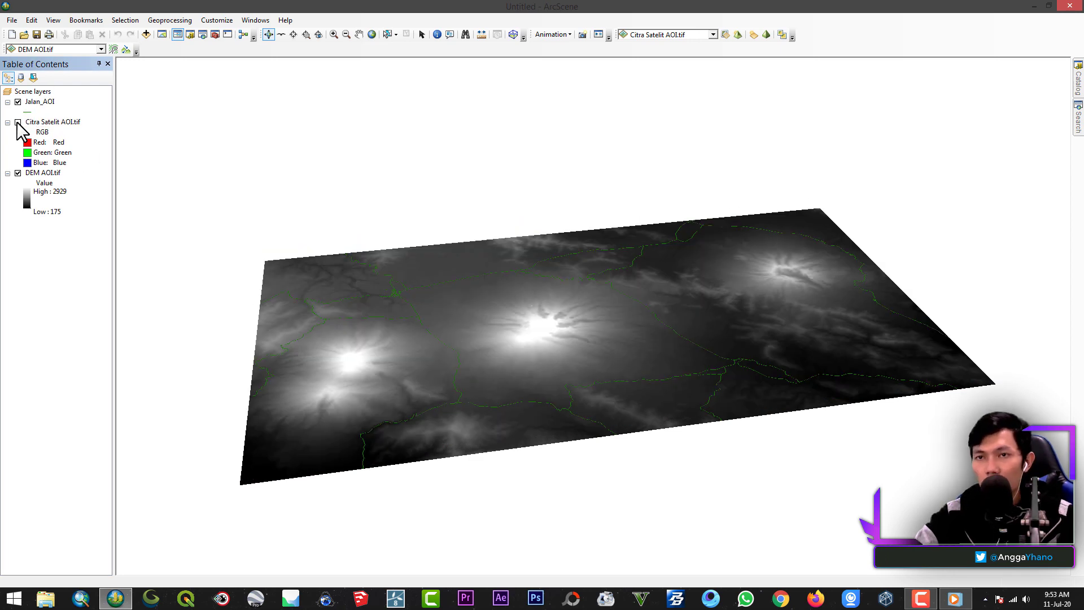
{"action": "left_click", "coordinate": [18, 123]}
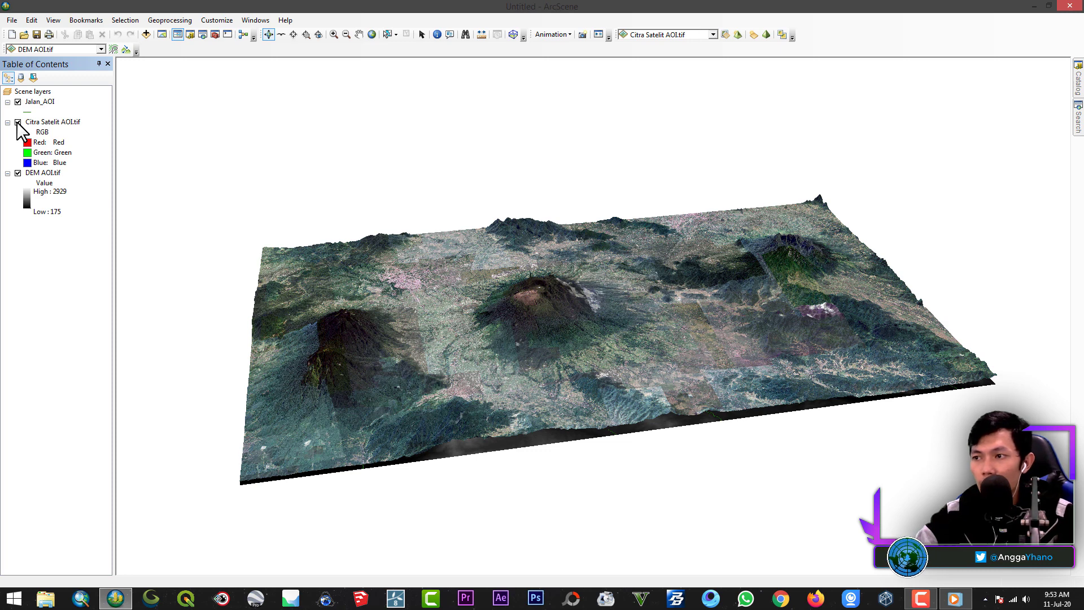
{"action": "left_click", "coordinate": [18, 122]}
{"action": "left_click", "coordinate": [18, 123]}
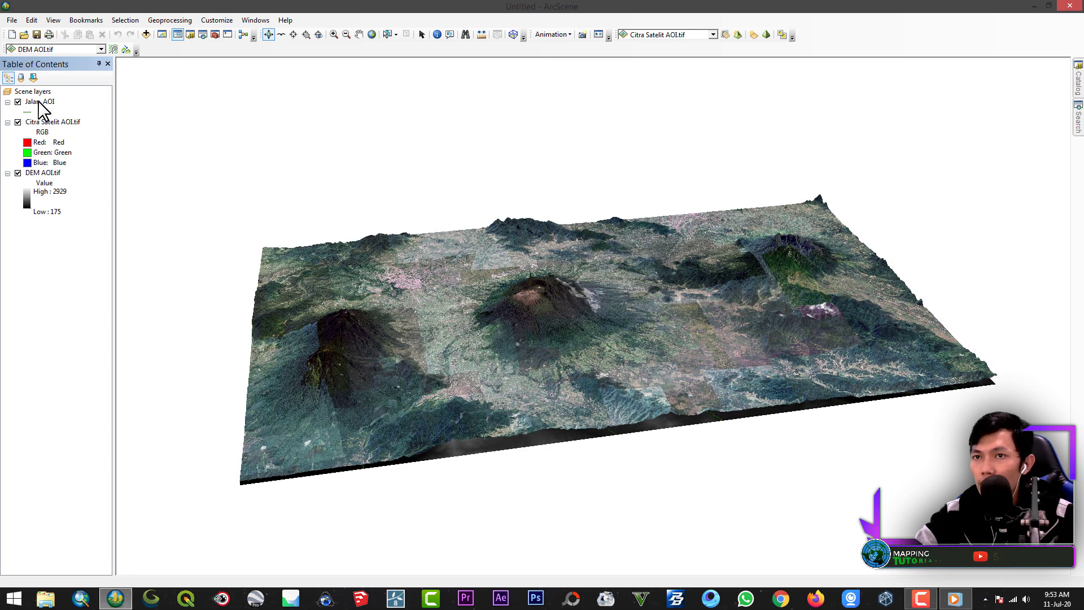
Float the Jalan_AOI road layer on the DEM AOI.tif surface, with an elevation conversion factor of 1.6.
{"action": "double_click", "coordinate": [39, 102]}
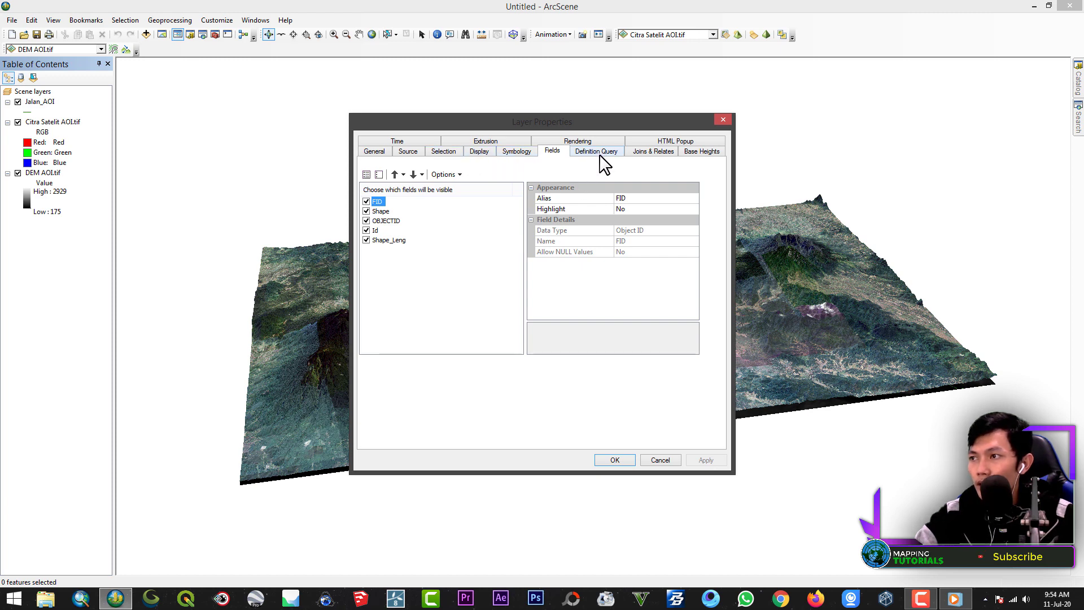
{"action": "left_click", "coordinate": [700, 151]}
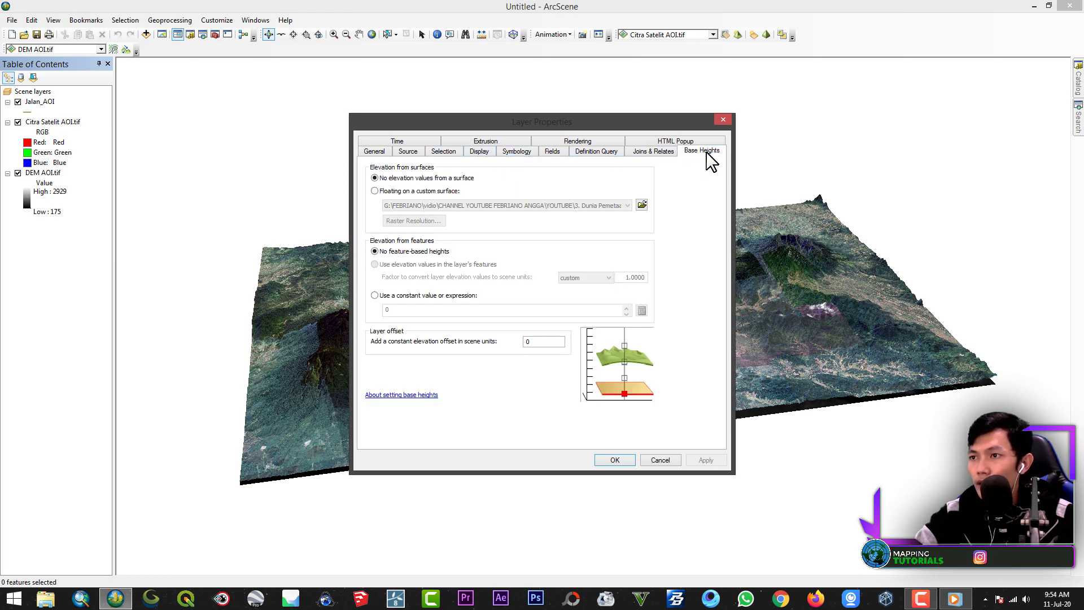
{"action": "left_click", "coordinate": [382, 192]}
{"action": "left_click", "coordinate": [612, 204]}
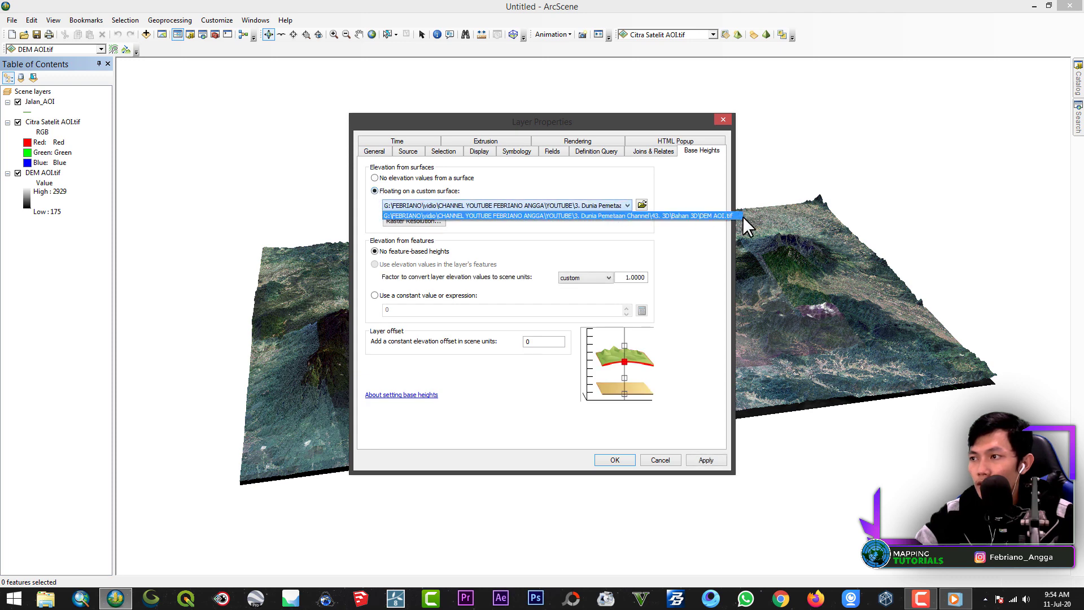
{"action": "left_click", "coordinate": [722, 215]}
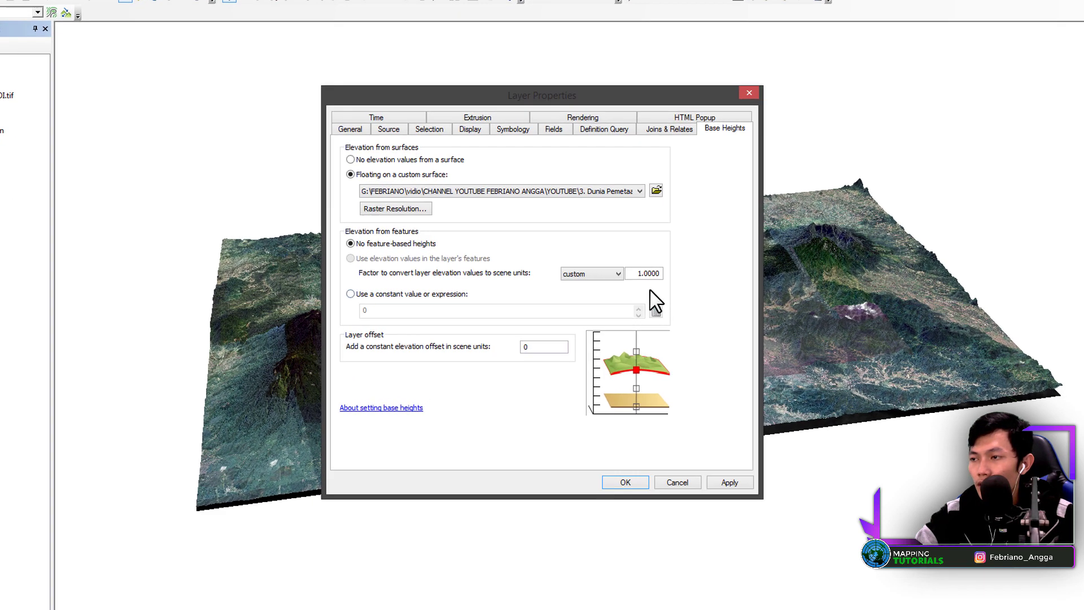
{"action": "left_click", "coordinate": [648, 273]}
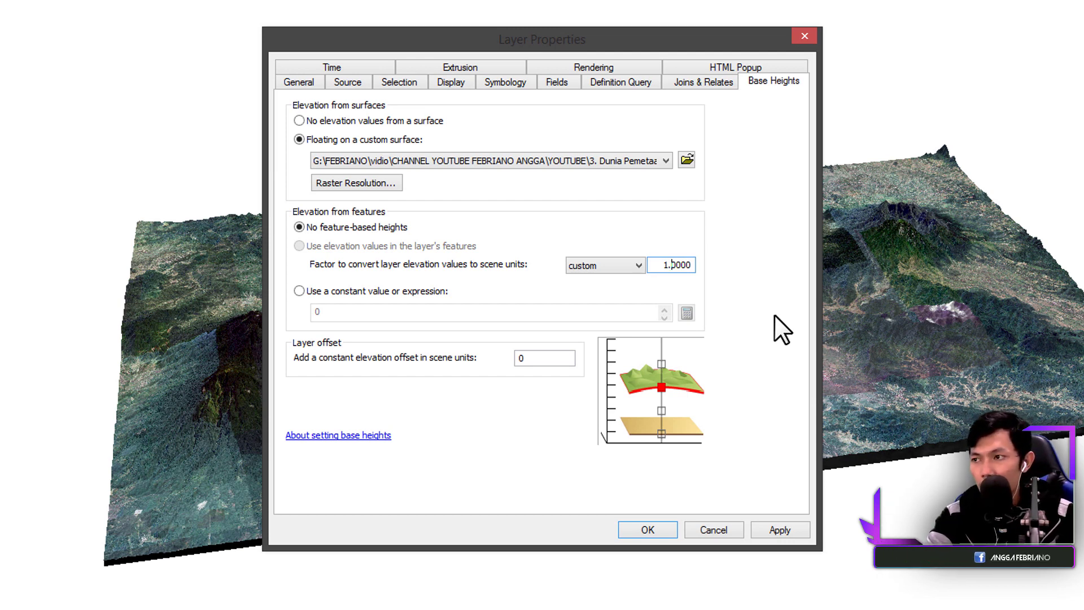
{"action": "type", "text": "6"}
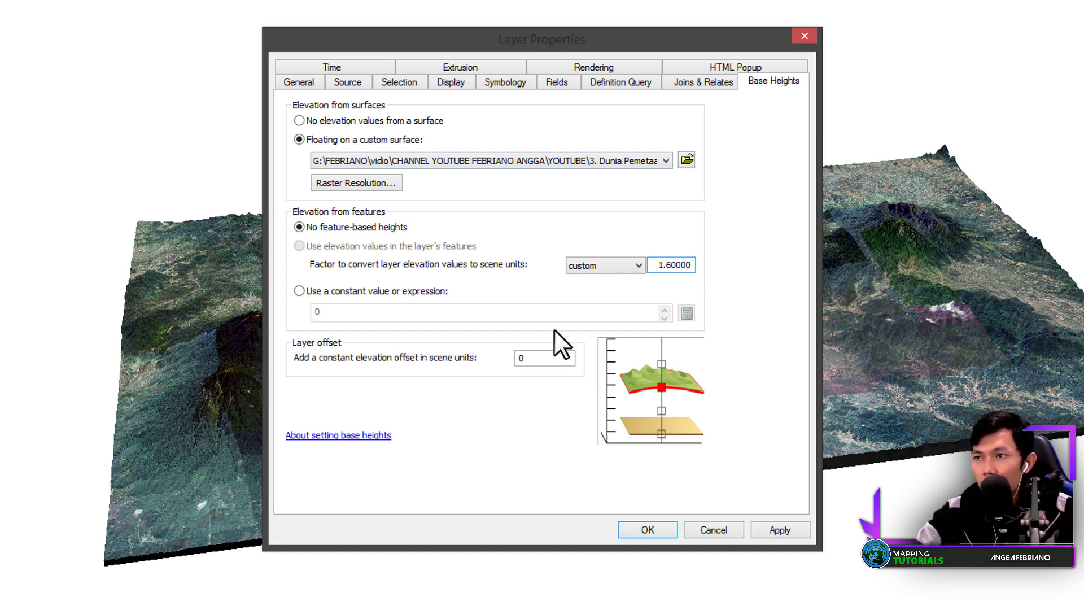
Symbolize the Jalan_AOI roads with an orange line of width 4 and apply the layer properties.
{"action": "left_click", "coordinate": [505, 81]}
{"action": "left_click", "coordinate": [489, 161]}
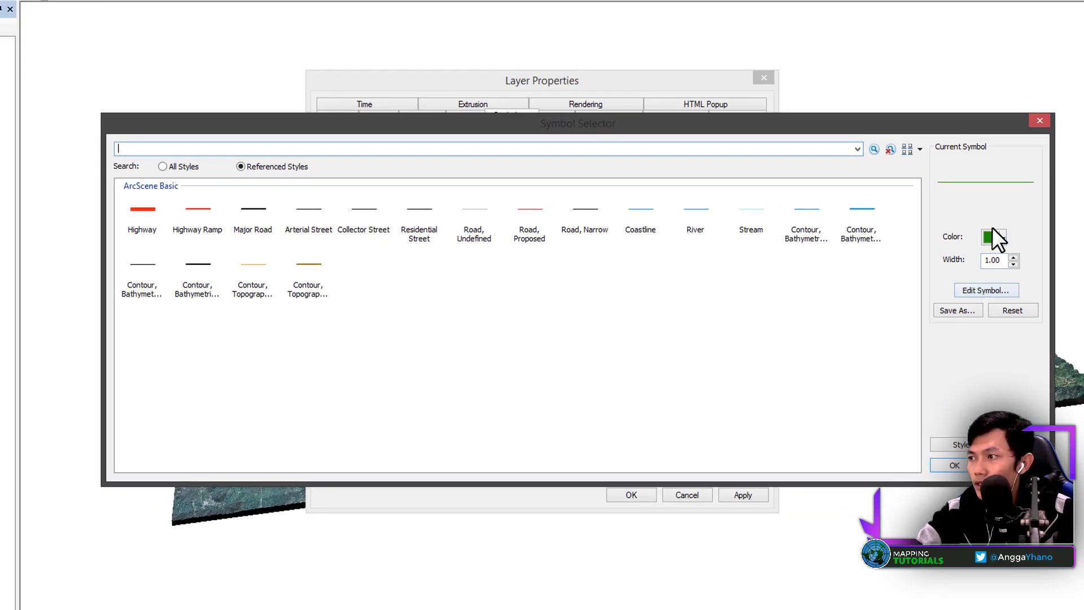
{"action": "left_click", "coordinate": [991, 237]}
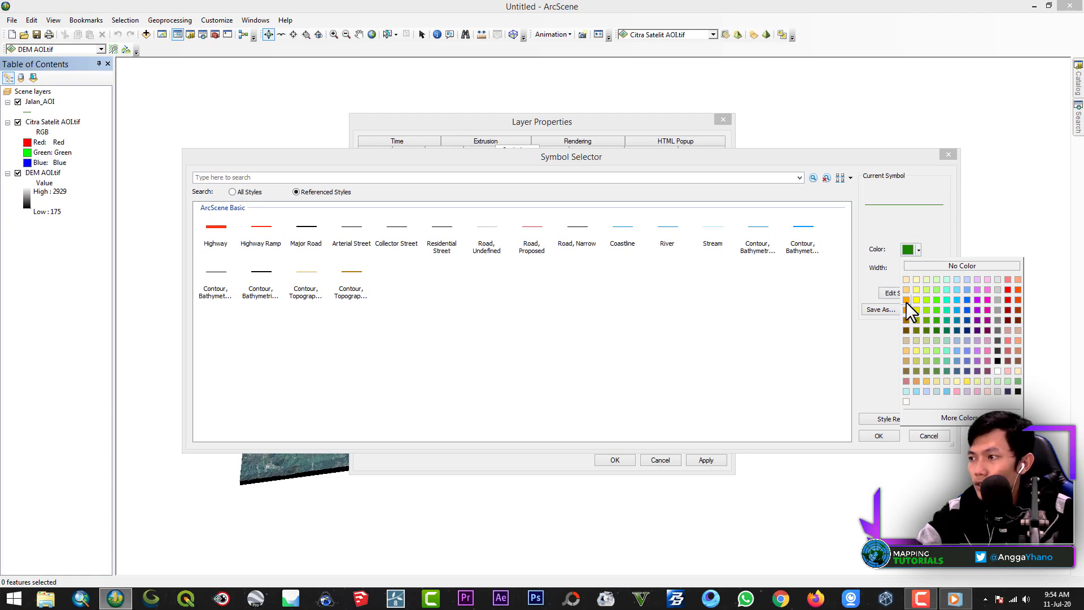
{"action": "left_click", "coordinate": [906, 300]}
{"action": "left_click", "coordinate": [926, 266]}
{"action": "left_click", "coordinate": [926, 266]}
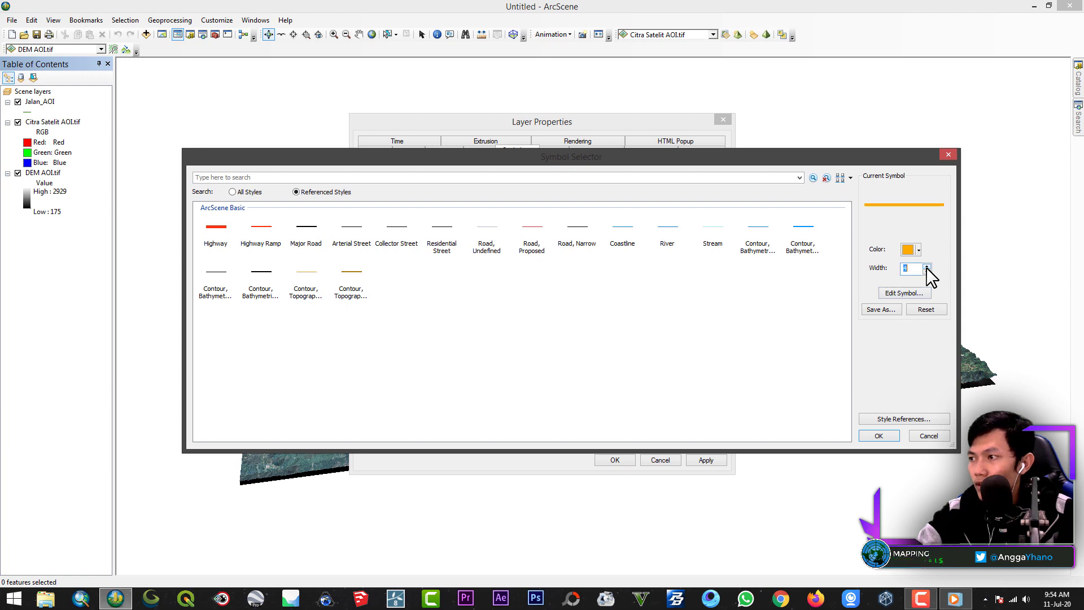
{"action": "left_click", "coordinate": [881, 436]}
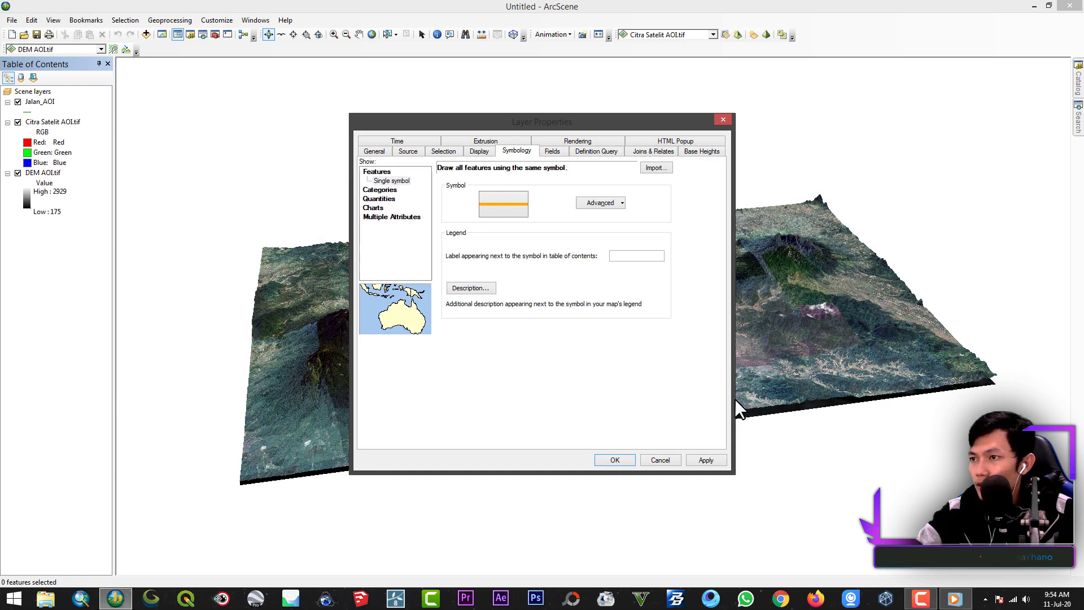
{"action": "left_click", "coordinate": [615, 460]}
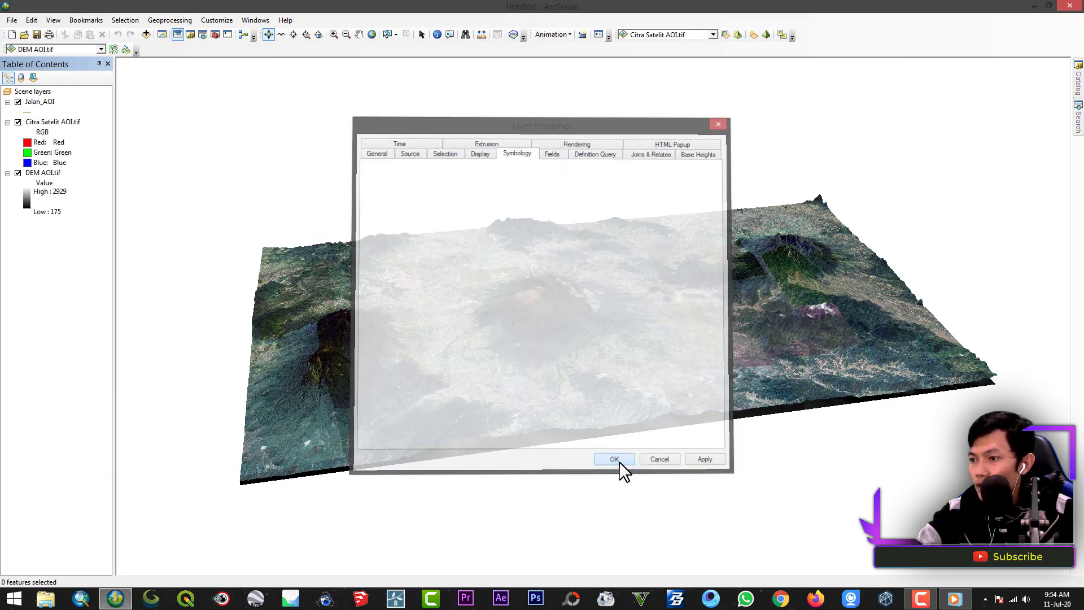
{"action": "scroll", "coordinate": [571, 399], "scroll_direction": "up", "scroll_amount": 3}
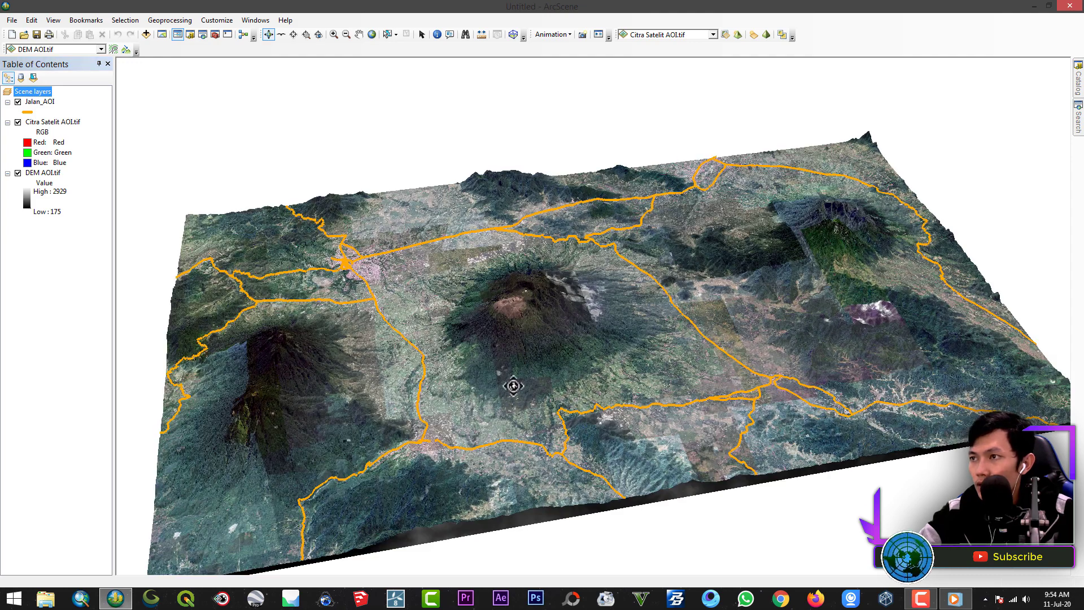
{"action": "left_click_drag", "start_coordinate": [513, 386], "coordinate": [665, 58]}
{"action": "left_click", "coordinate": [685, 35]}
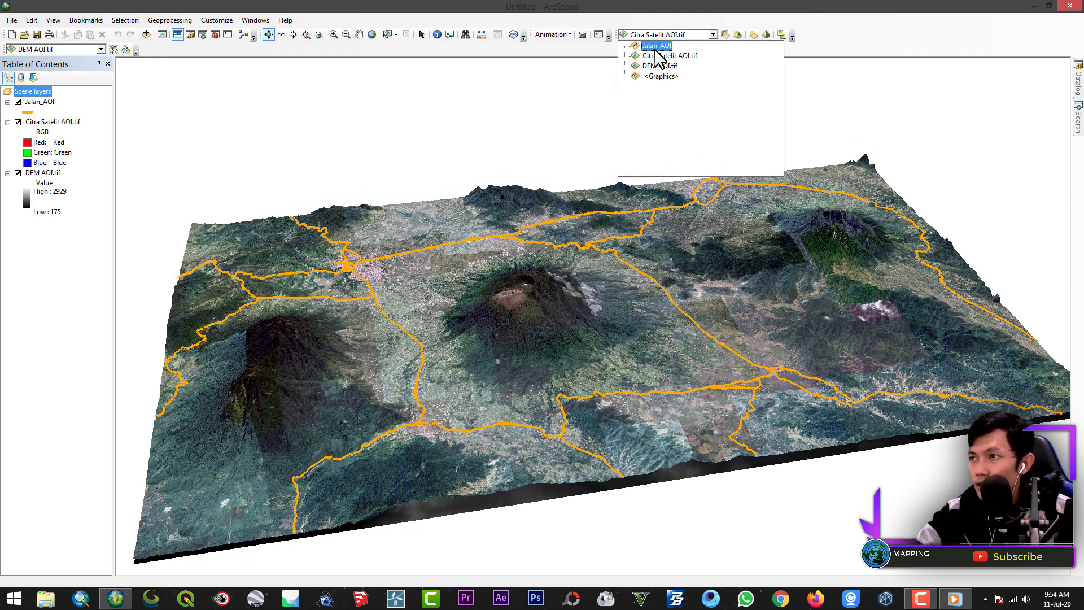
{"action": "left_click", "coordinate": [656, 45]}
{"action": "left_click", "coordinate": [754, 34]}
{"action": "left_click", "coordinate": [762, 57]}
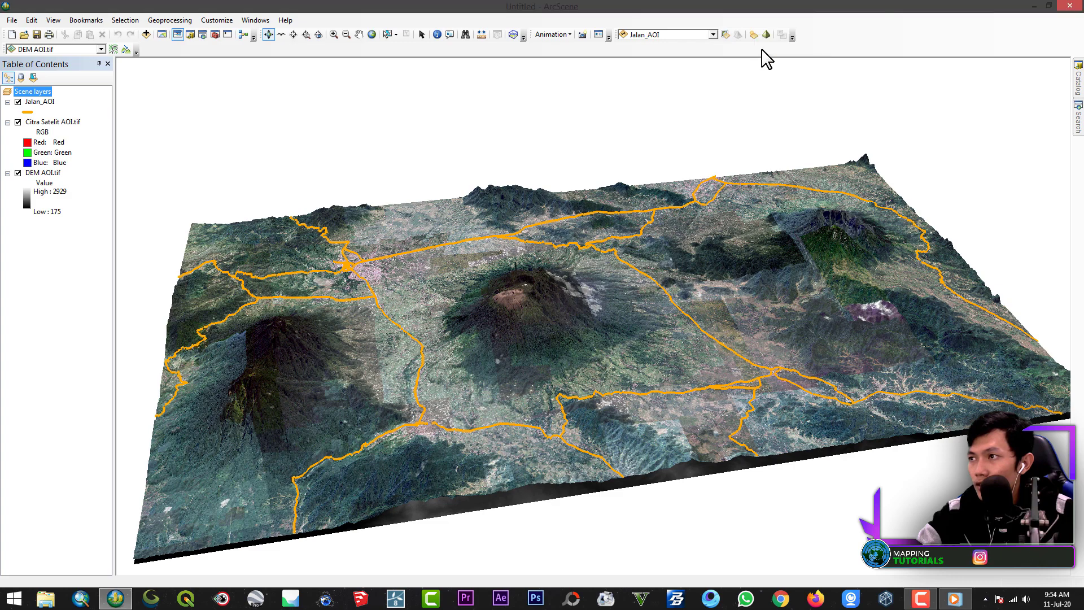
{"action": "left_click", "coordinate": [756, 39]}
{"action": "left_click", "coordinate": [766, 48]}
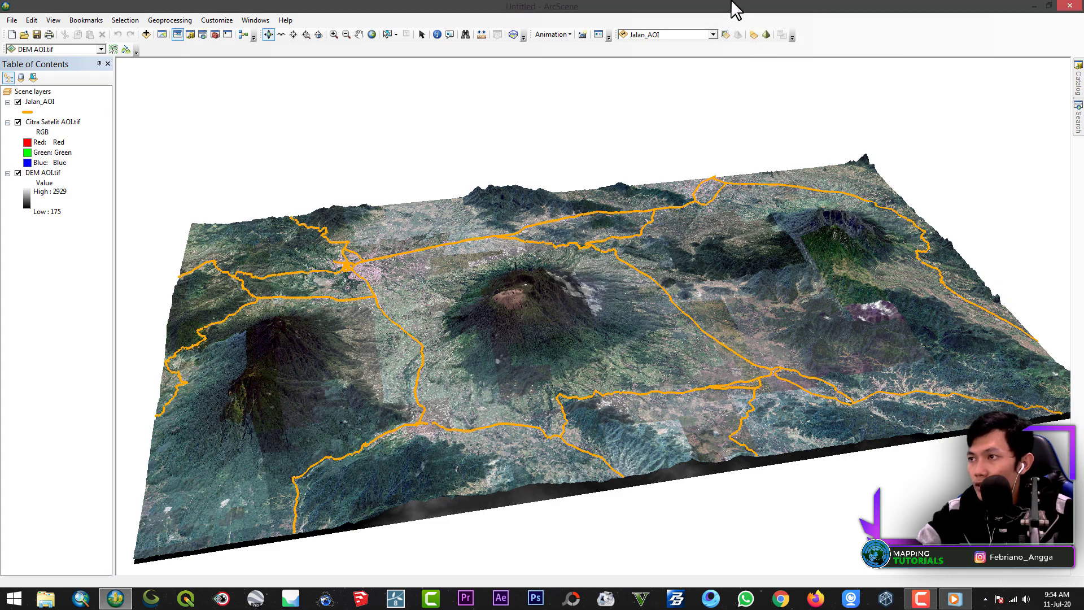
{"action": "left_click", "coordinate": [713, 35]}
{"action": "left_click", "coordinate": [672, 55]}
{"action": "mouse_move", "coordinate": [692, 378]}
{"action": "left_mouse_down"}
{"action": "mouse_move", "coordinate": [500, 371]}
{"action": "mouse_move", "coordinate": [519, 384]}
{"action": "mouse_move", "coordinate": [542, 367]}
{"action": "mouse_move", "coordinate": [561, 399]}
{"action": "mouse_move", "coordinate": [680, 364]}
{"action": "mouse_move", "coordinate": [815, 387]}
{"action": "mouse_move", "coordinate": [679, 341]}
{"action": "mouse_move", "coordinate": [683, 368]}
{"action": "left_mouse_up"}
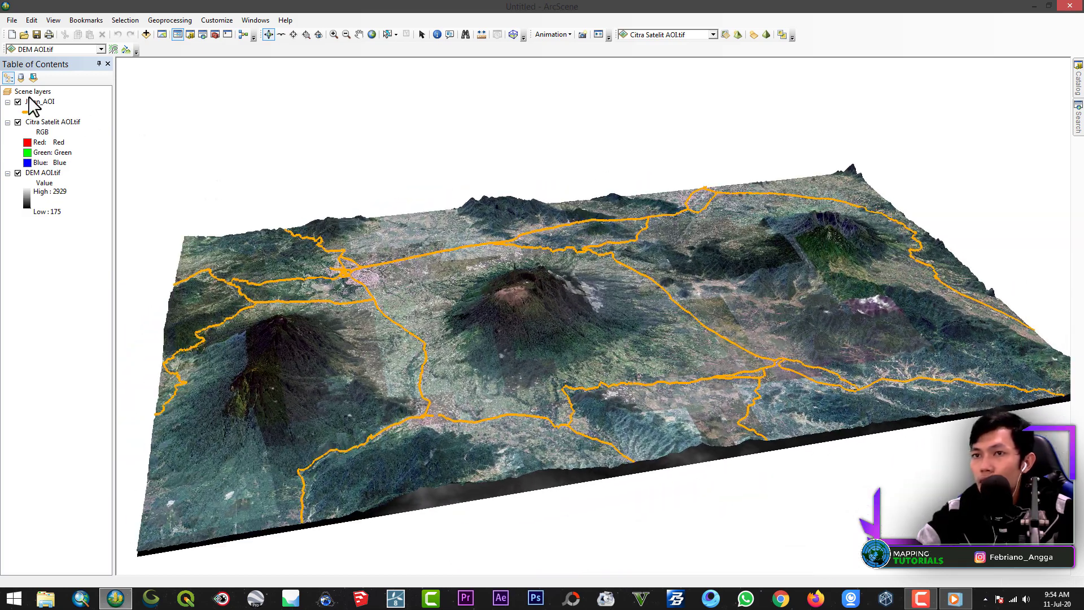
Set the transparency of the Jalan_AOI road layer to 40% and check the roads on the terrain.
{"action": "right_click", "coordinate": [44, 103]}
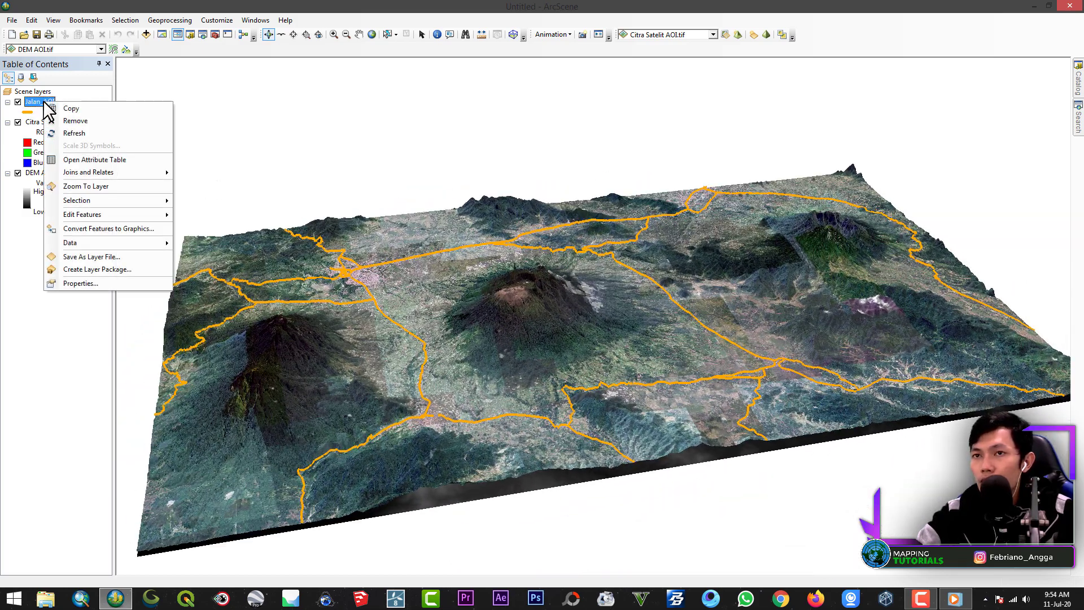
{"action": "left_click", "coordinate": [96, 279]}
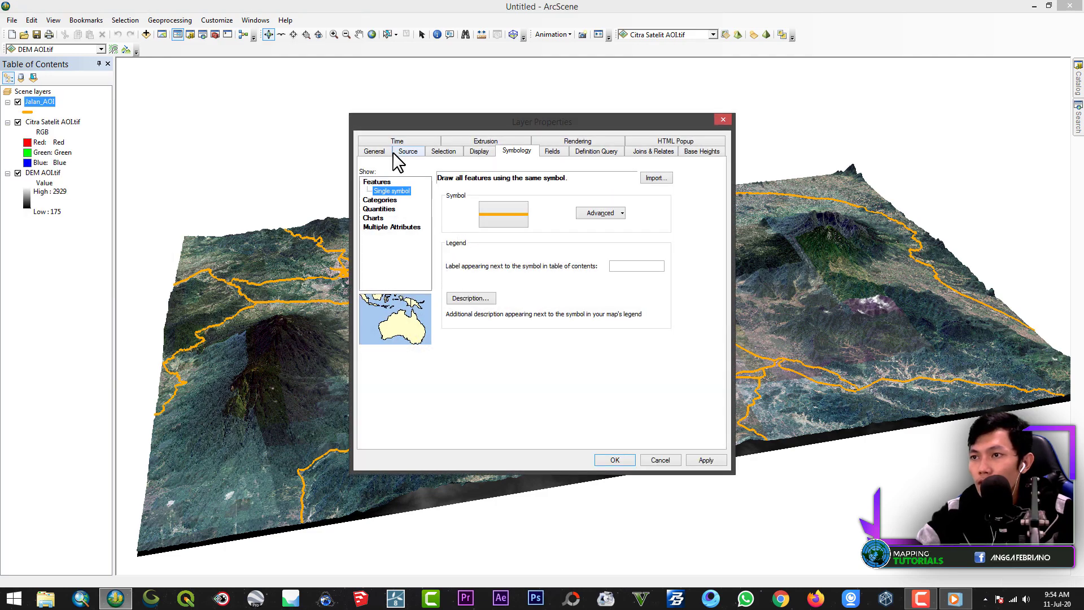
{"action": "left_click", "coordinate": [479, 151]}
{"action": "double_click", "coordinate": [451, 175]}
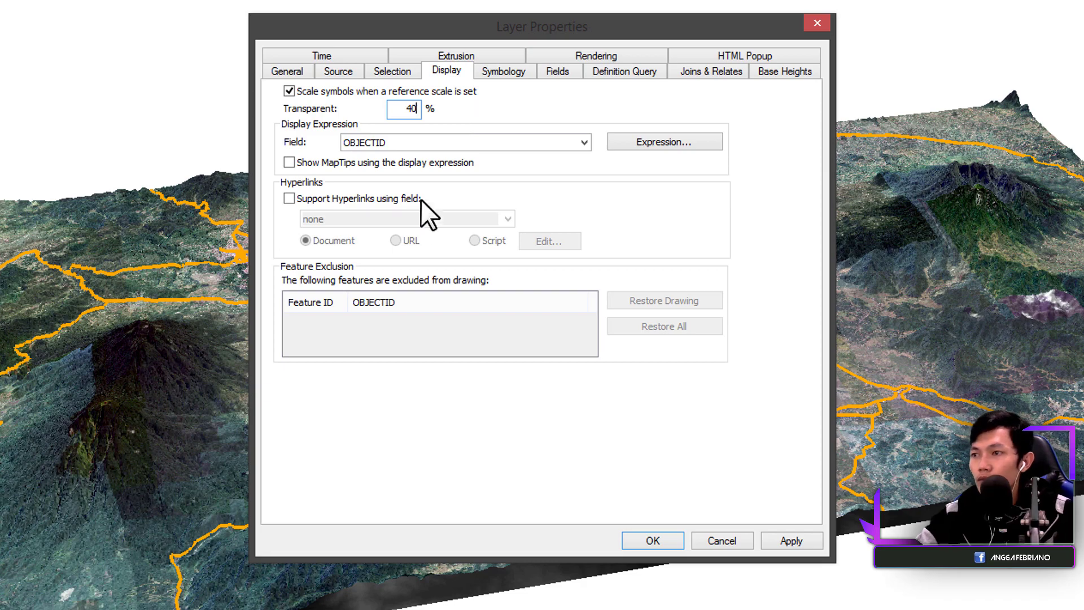
{"action": "left_click", "coordinate": [630, 530]}
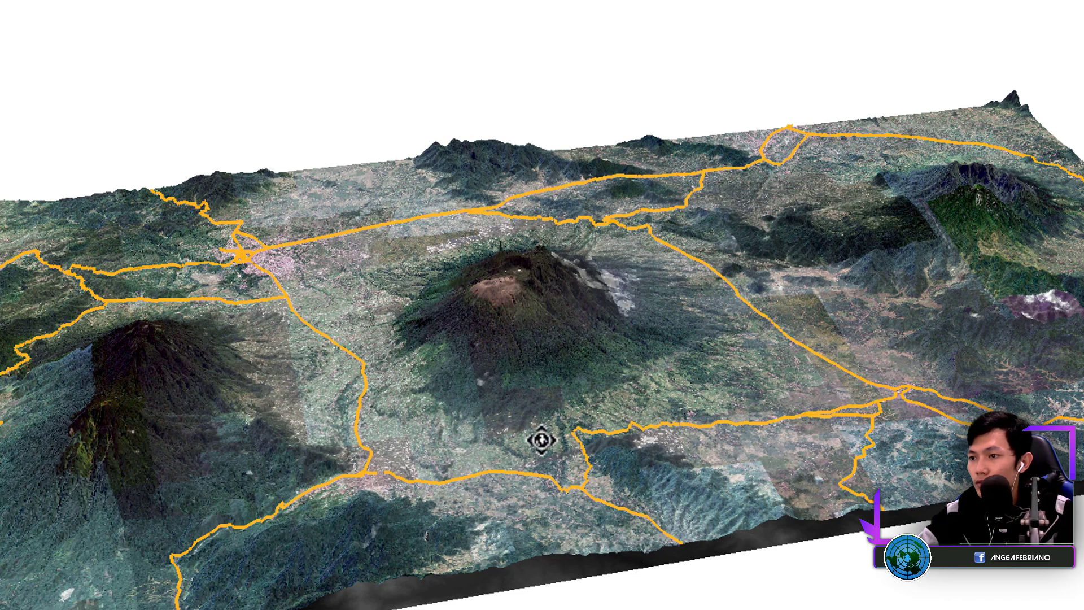
{"action": "left_click_drag", "start_coordinate": [542, 439], "coordinate": [725, 484]}
{"action": "left_click_drag", "start_coordinate": [665, 523], "coordinate": [655, 493]}
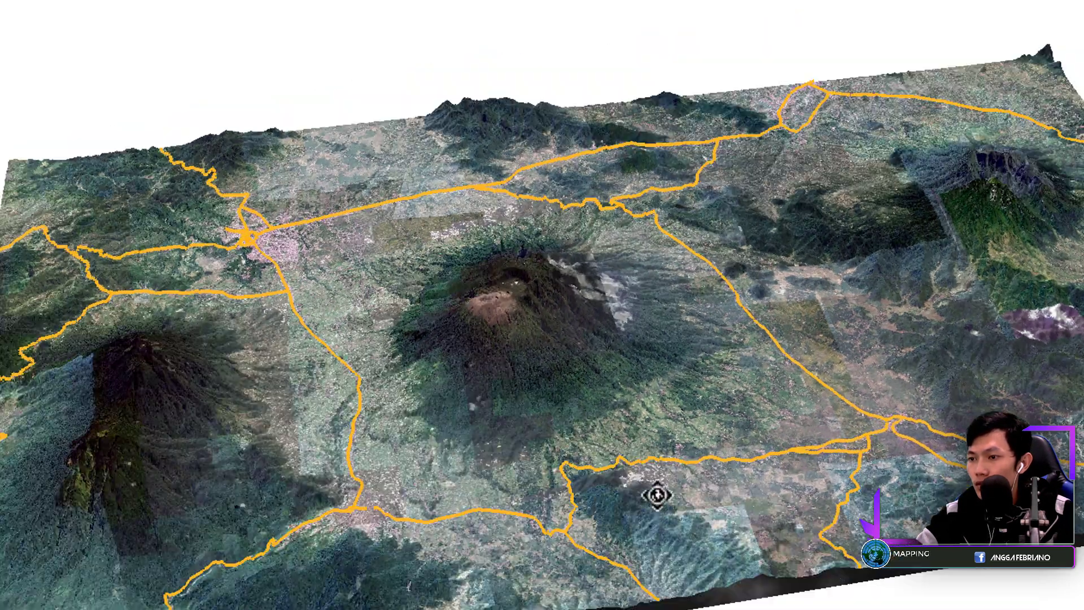
{"action": "right_click_drag", "start_coordinate": [655, 494], "coordinate": [661, 461]}
{"action": "left_click_drag", "start_coordinate": [661, 462], "coordinate": [590, 420]}
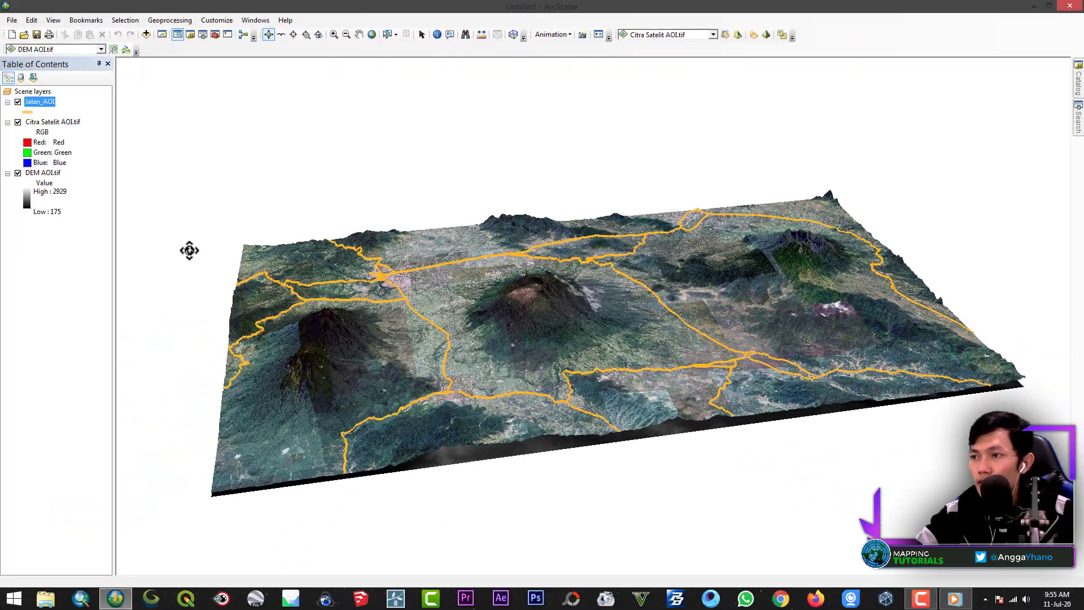
Reduce the line width of the Jalan_AOI road symbol to 2.
{"action": "left_click", "coordinate": [28, 111]}
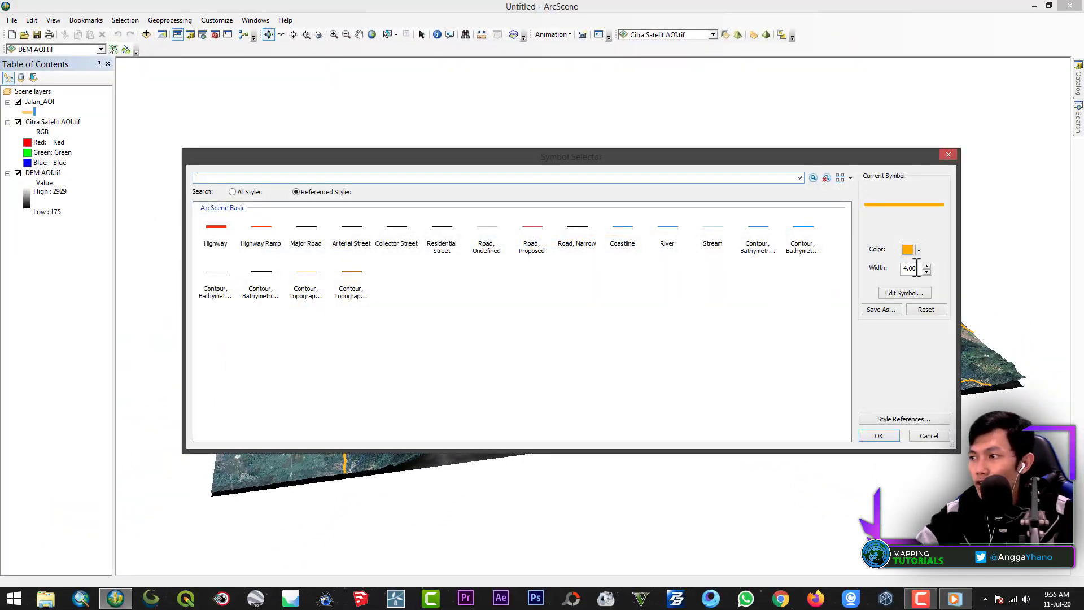
{"action": "left_click", "coordinate": [926, 272]}
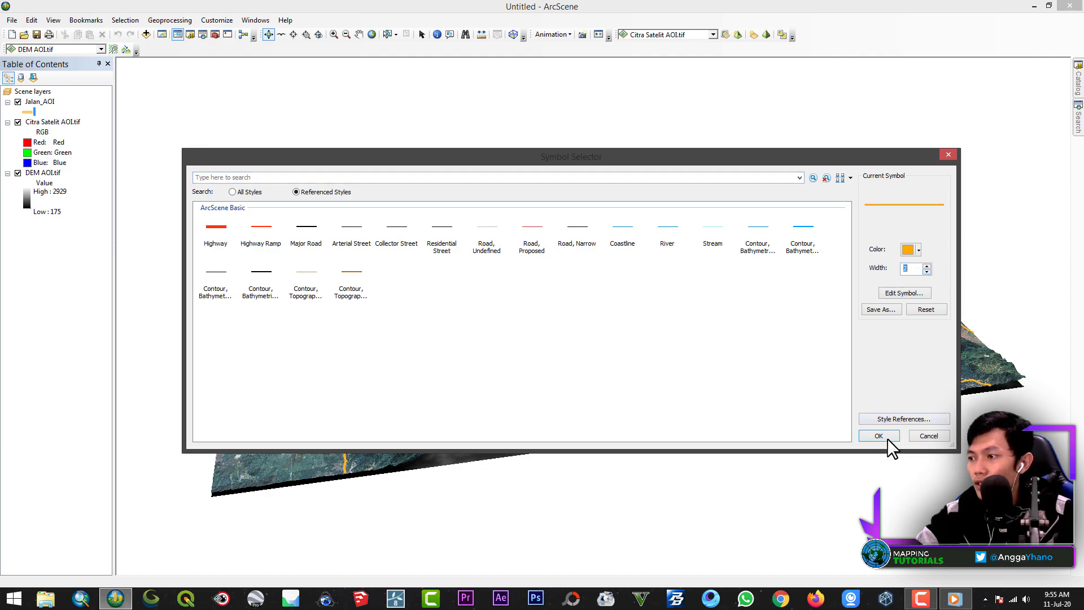
{"action": "left_click", "coordinate": [883, 438]}
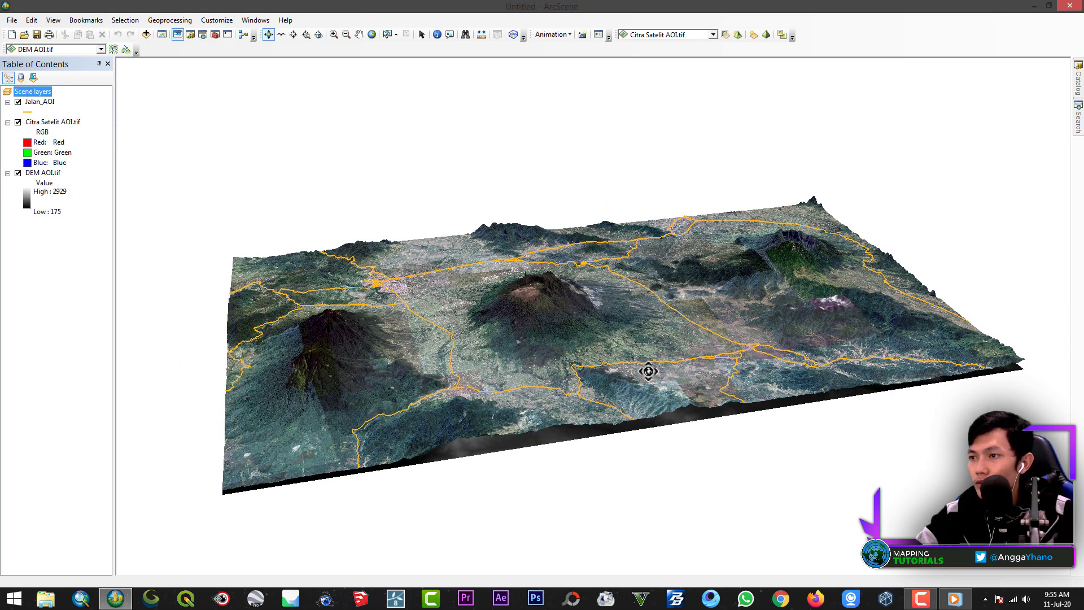
{"action": "left_click_drag", "start_coordinate": [648, 371], "coordinate": [591, 387]}
{"action": "left_click_drag", "start_coordinate": [455, 390], "coordinate": [451, 371]}
Readjust the transparency of the Jalan_AOI road layer and review the roads from another side.
{"action": "double_click", "coordinate": [45, 103]}
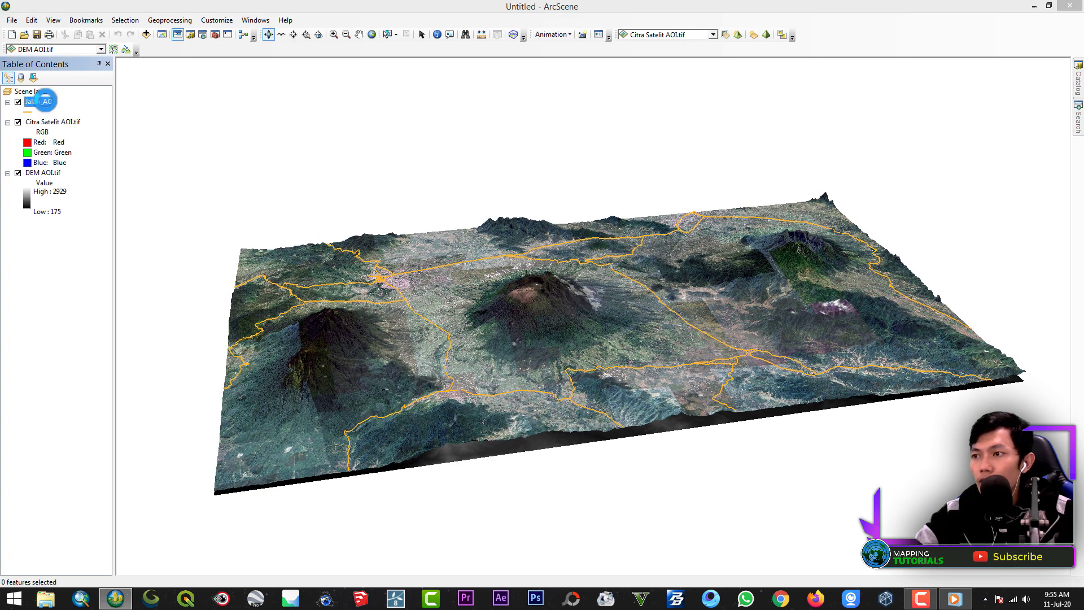
{"action": "double_click", "coordinate": [453, 187]}
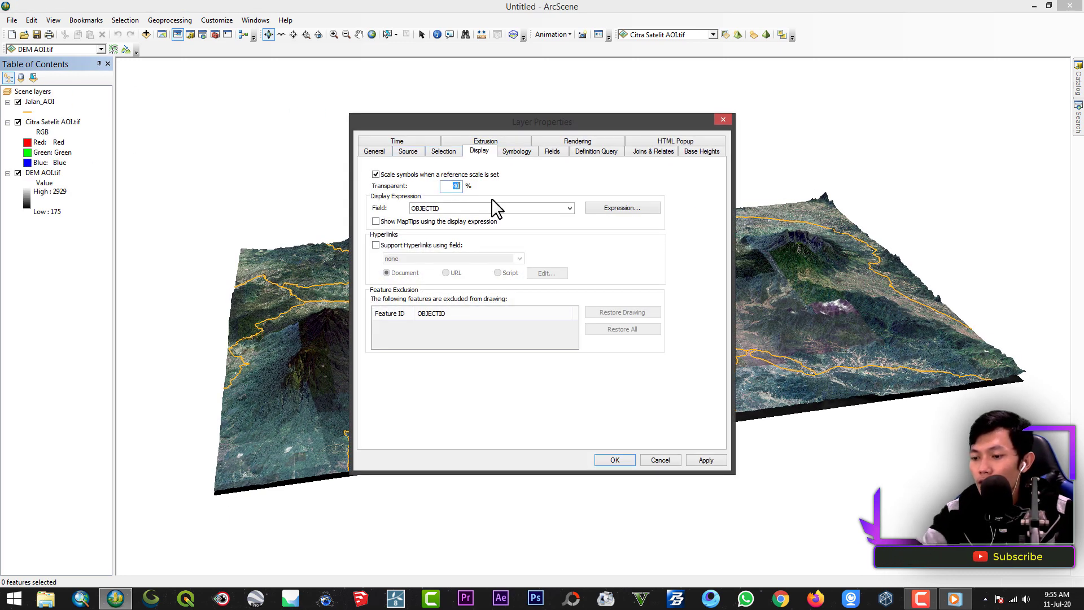
{"action": "left_click", "coordinate": [617, 460]}
{"action": "left_click_drag", "start_coordinate": [581, 361], "coordinate": [587, 390]}
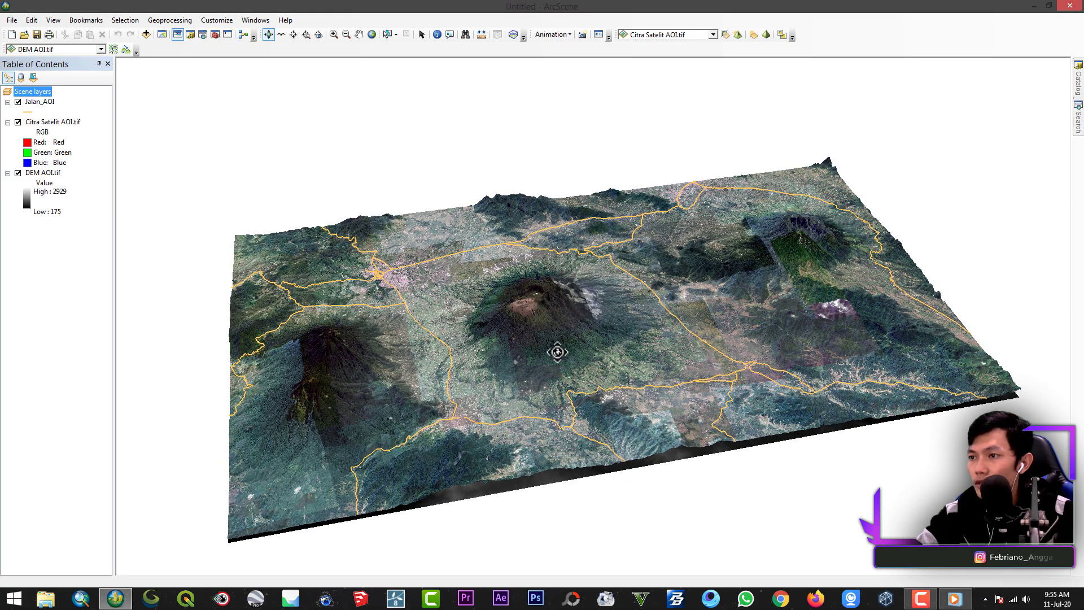
{"action": "left_click_drag", "start_coordinate": [557, 352], "coordinate": [706, 357]}
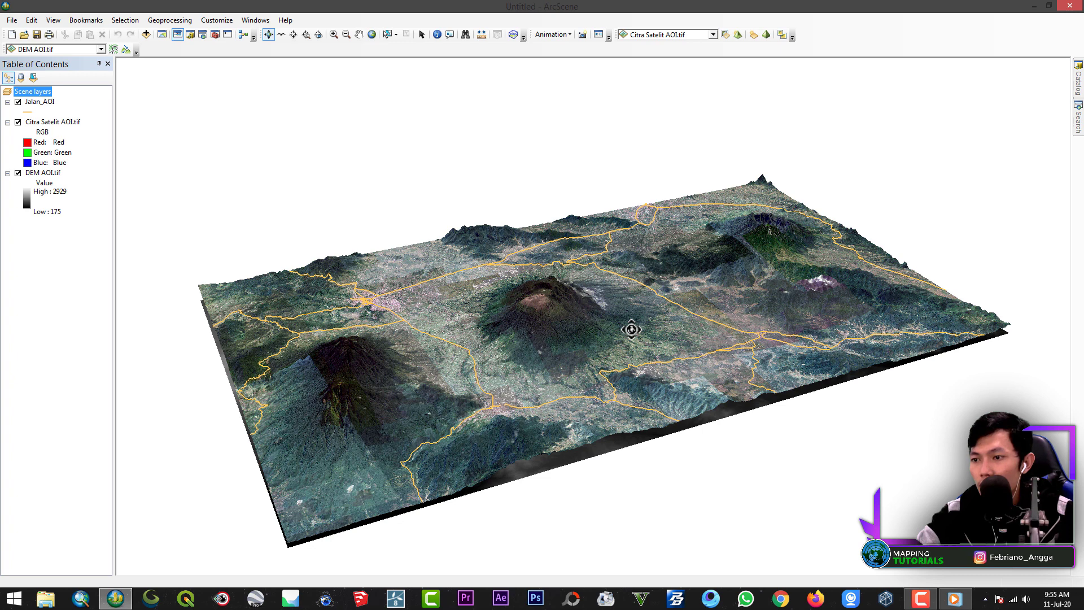
Add the Sungai_AOI.shp river shapefile from the Bahan 3D folder to the scene.
{"action": "right_click", "coordinate": [32, 91]}
{"action": "left_click", "coordinate": [51, 97]}
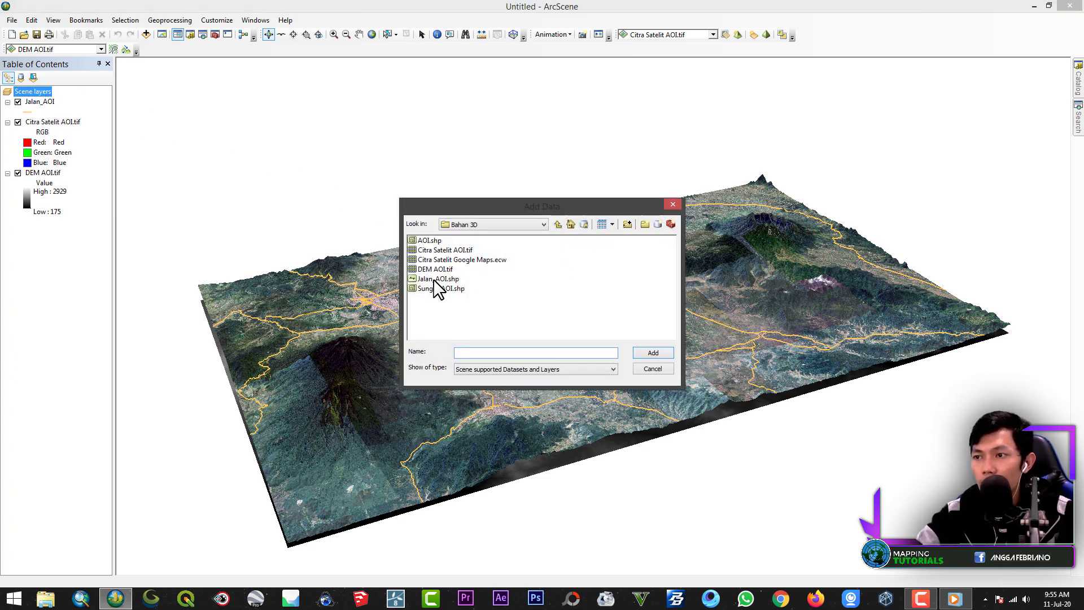
{"action": "left_click", "coordinate": [440, 288]}
{"action": "left_click", "coordinate": [646, 354]}
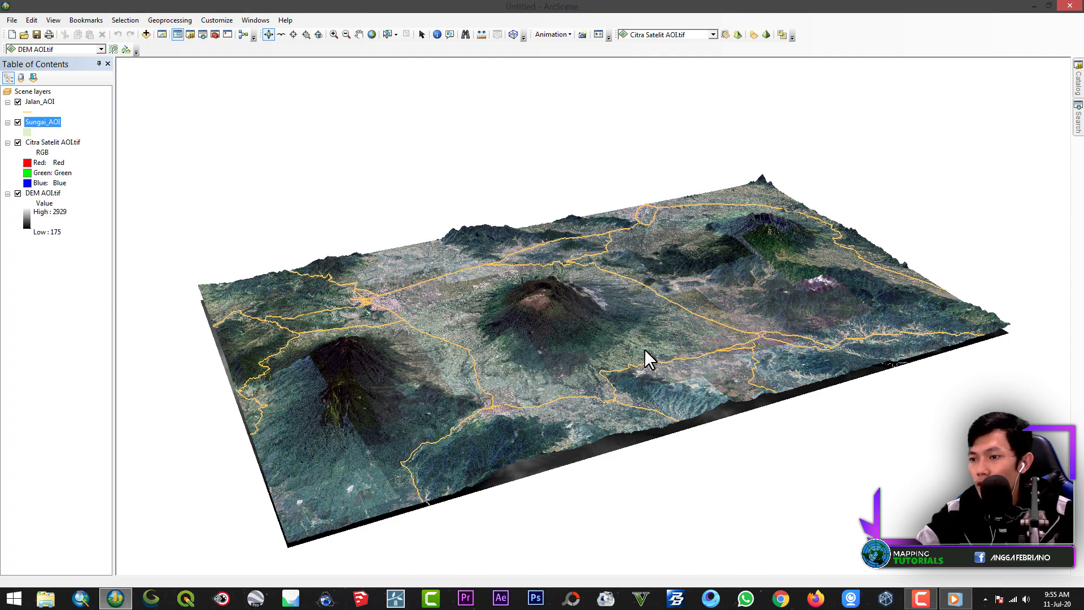
Switch the Citra Satelit AOI.tif layer off and on to check where the Sungai_AOI rivers lie.
{"action": "left_click_drag", "start_coordinate": [642, 355], "coordinate": [610, 354]}
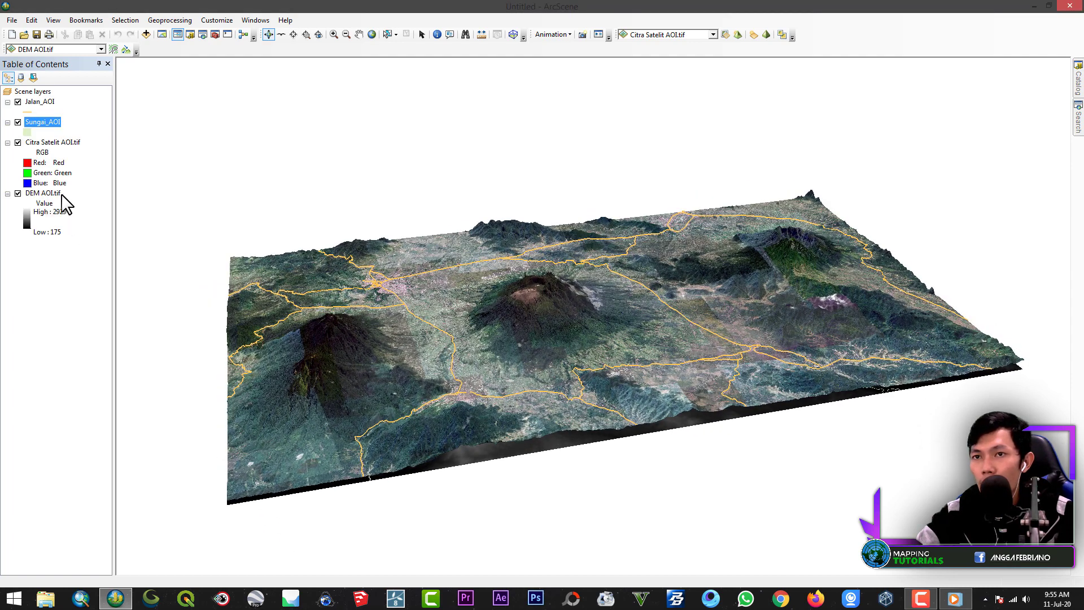
{"action": "left_click", "coordinate": [17, 142]}
{"action": "left_click", "coordinate": [18, 143]}
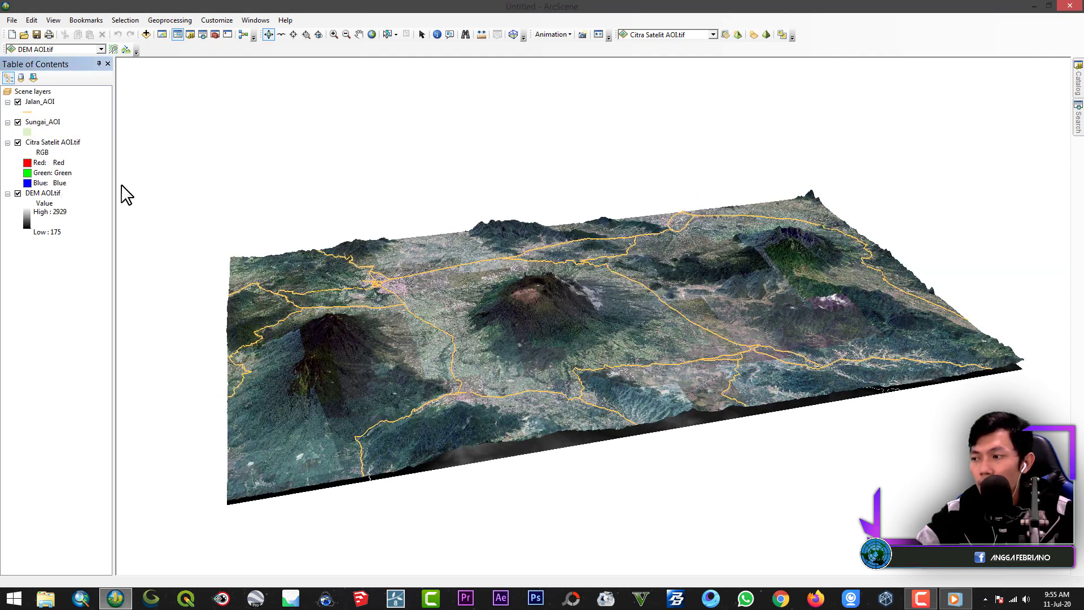
{"action": "left_click_drag", "start_coordinate": [566, 318], "coordinate": [569, 325]}
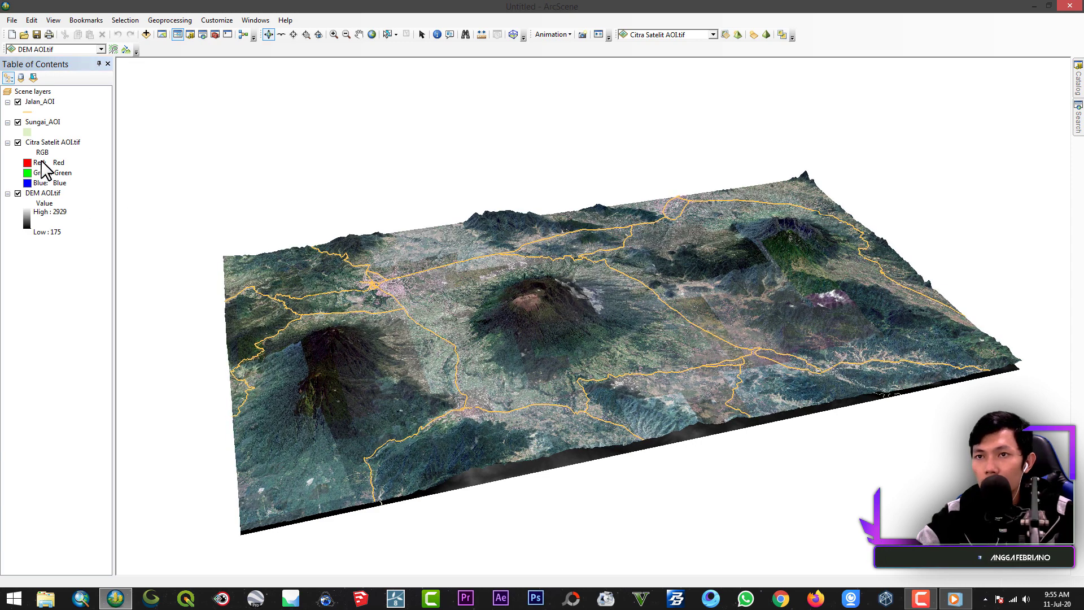
Change the Sungai_AOI river layer's symbol to the Water Body fill with an outline width of 0.00.
{"action": "double_click", "coordinate": [35, 123]}
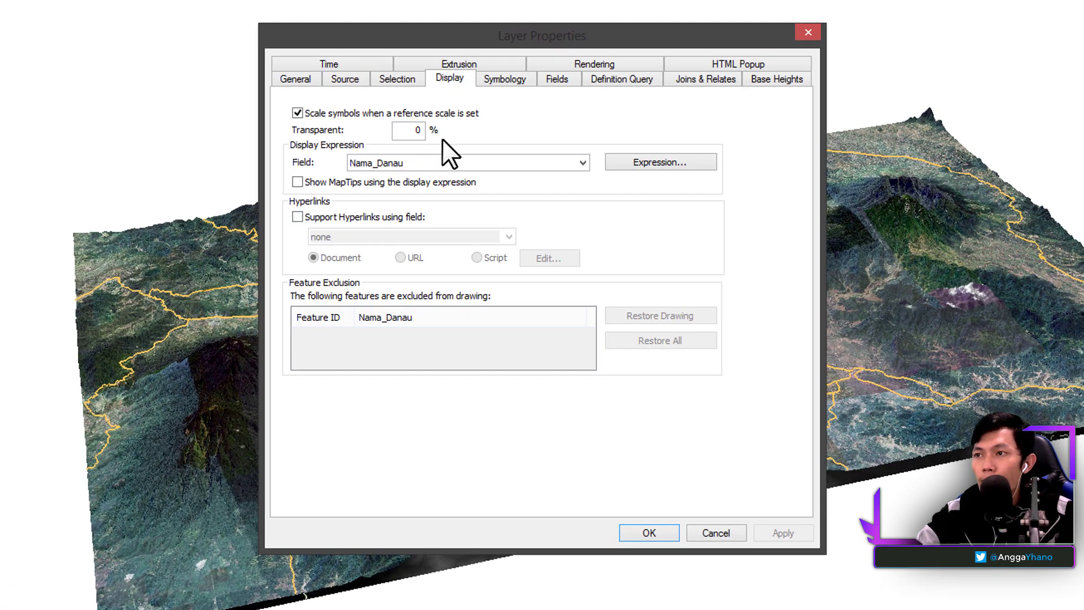
{"action": "left_click", "coordinate": [510, 79]}
{"action": "left_click", "coordinate": [485, 157]}
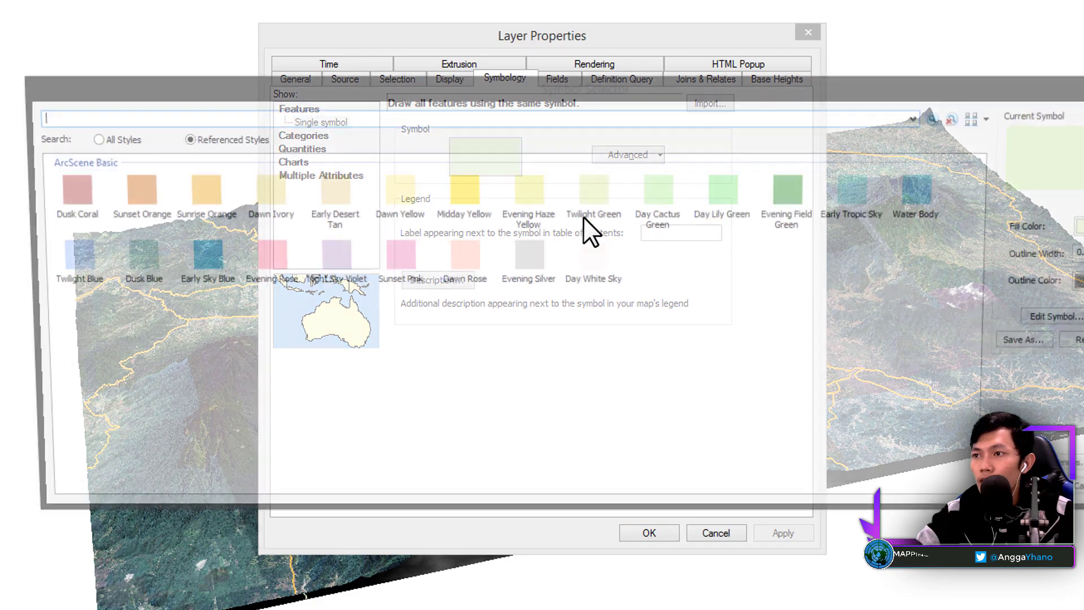
{"action": "left_click", "coordinate": [917, 193]}
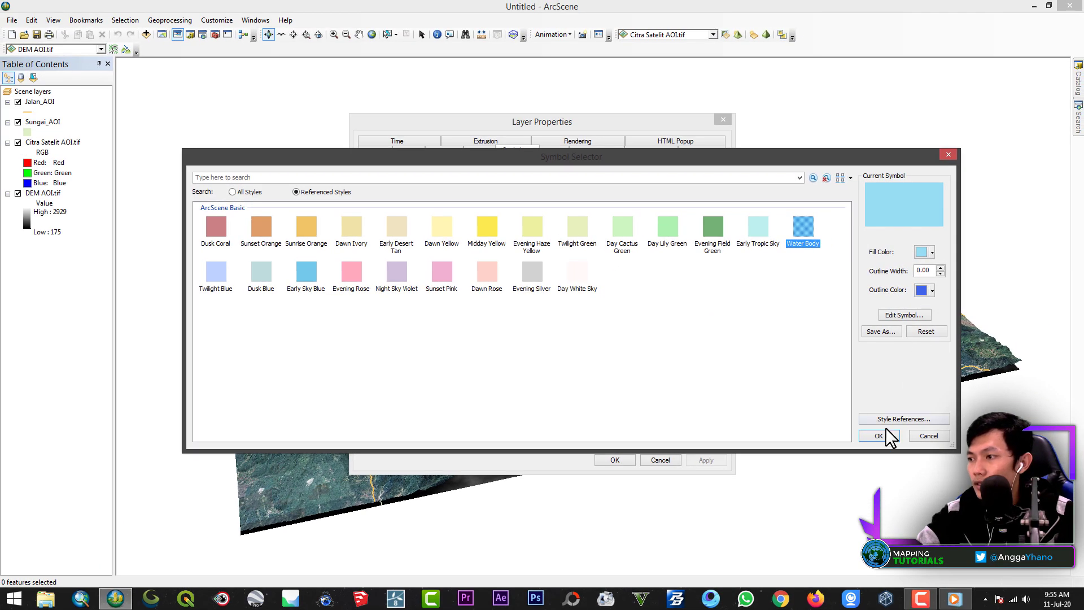
{"action": "left_click", "coordinate": [878, 433]}
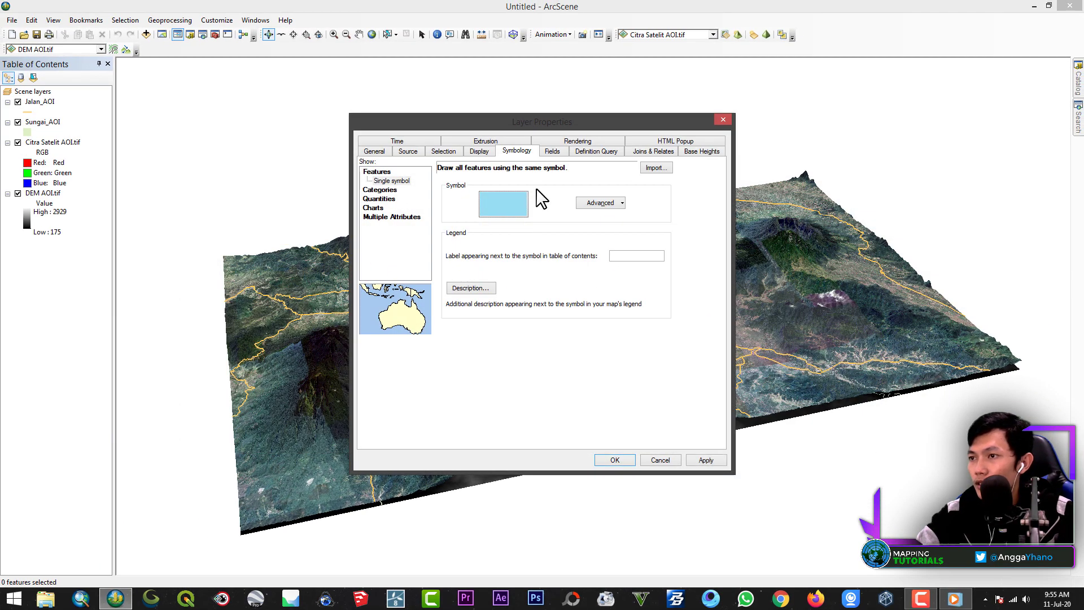
{"action": "left_click", "coordinate": [517, 204]}
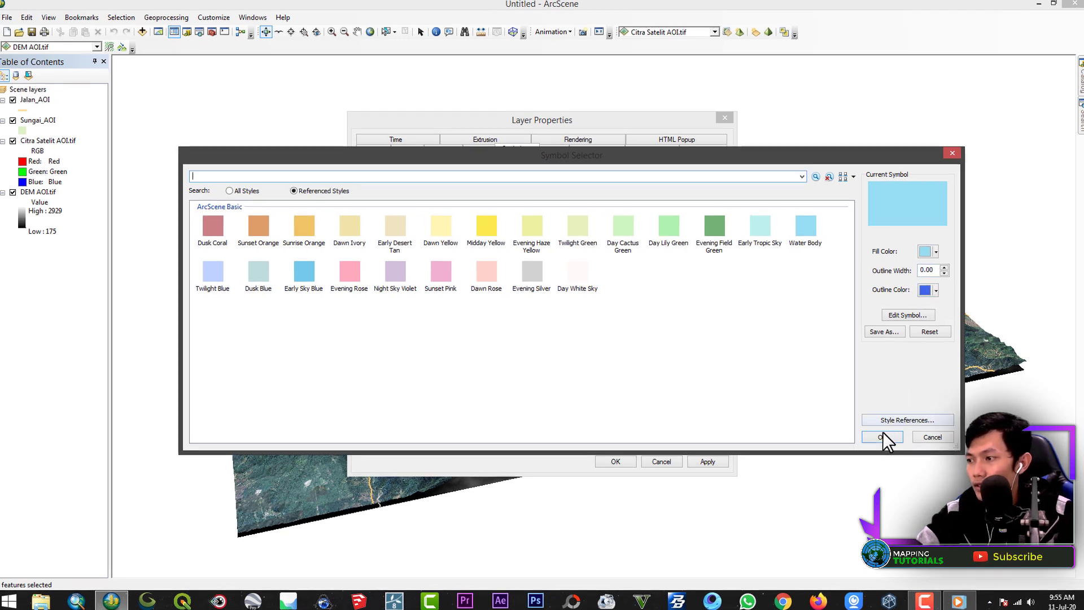
{"action": "left_click", "coordinate": [879, 435]}
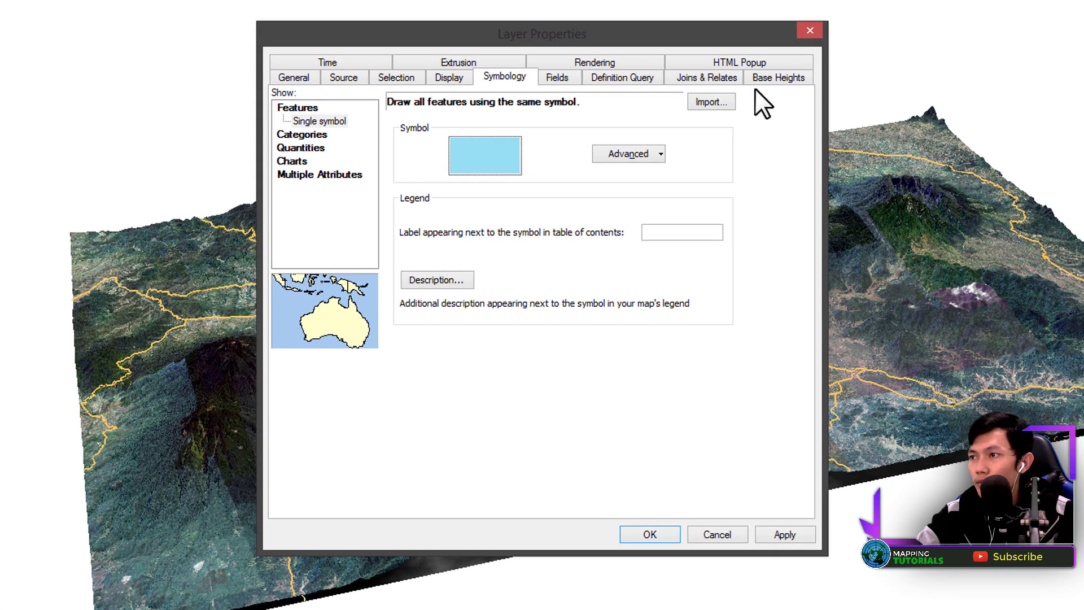
Float the Sungai_AOI layer on the custom DEM surface and set its elevation conversion factor to 1.6.
{"action": "left_click", "coordinate": [776, 79]}
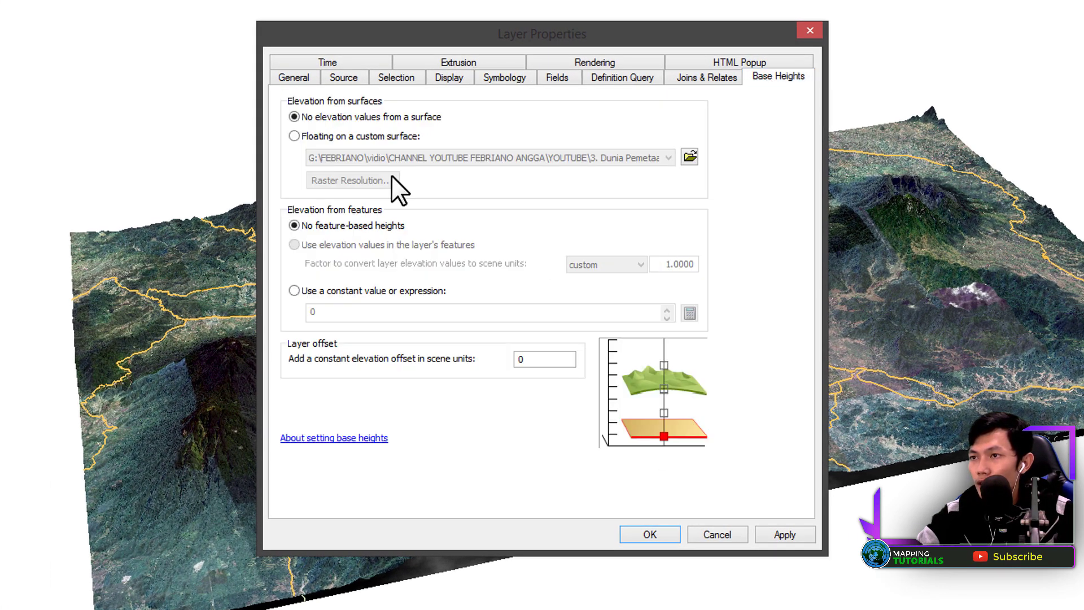
{"action": "left_click", "coordinate": [294, 136]}
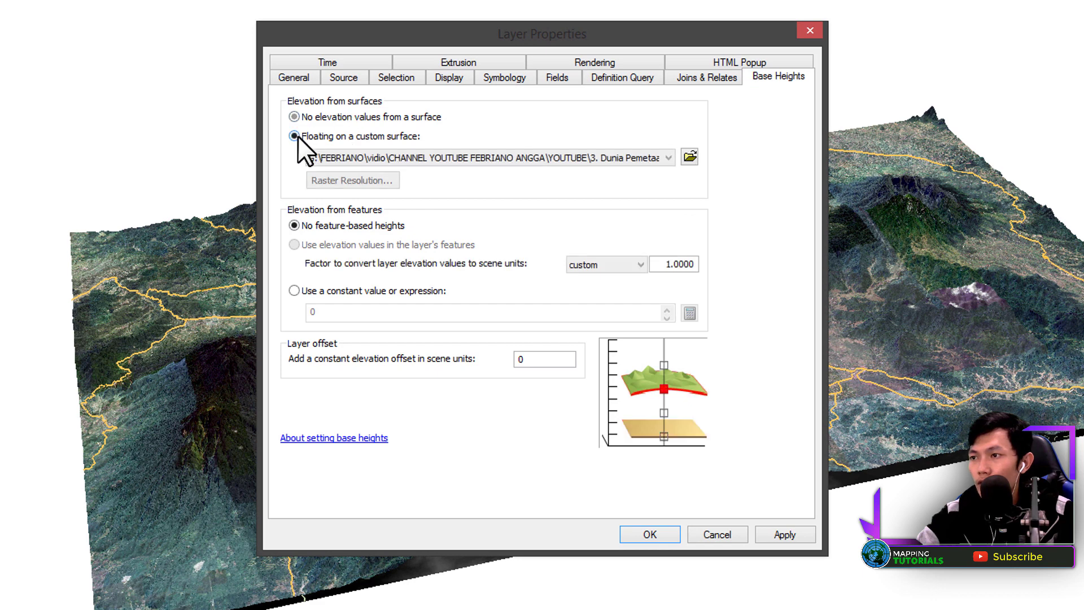
{"action": "left_click", "coordinate": [679, 268]}
{"action": "type", "text": "6"}
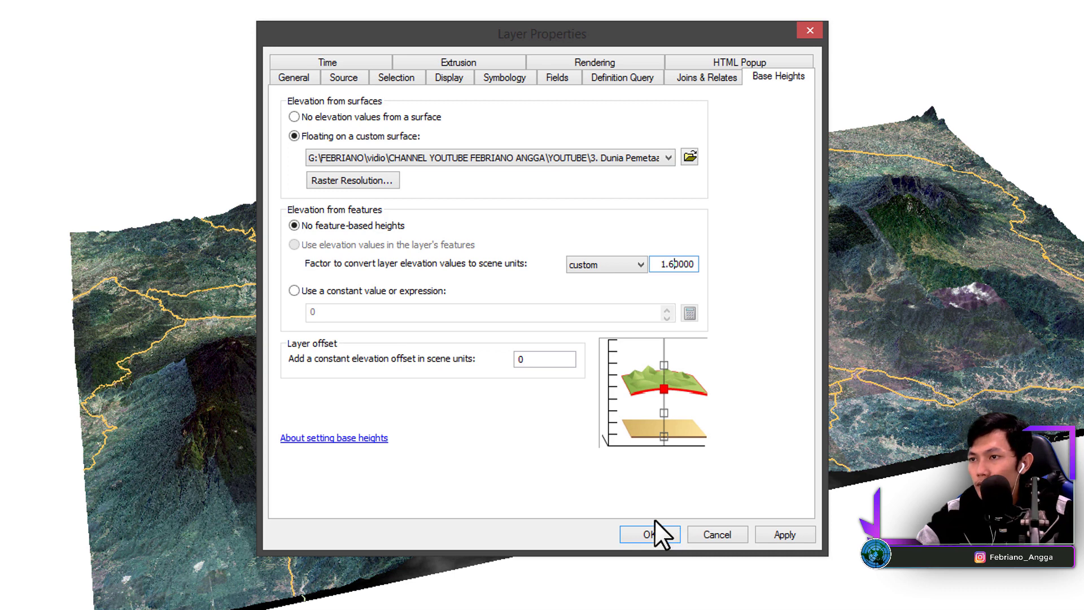
Raise the Sungai_AOI base surface resolution to the original raster's by setting its columns to 1759.
{"action": "left_click", "coordinate": [366, 180]}
{"action": "left_click_drag", "start_coordinate": [568, 350], "coordinate": [465, 344]}
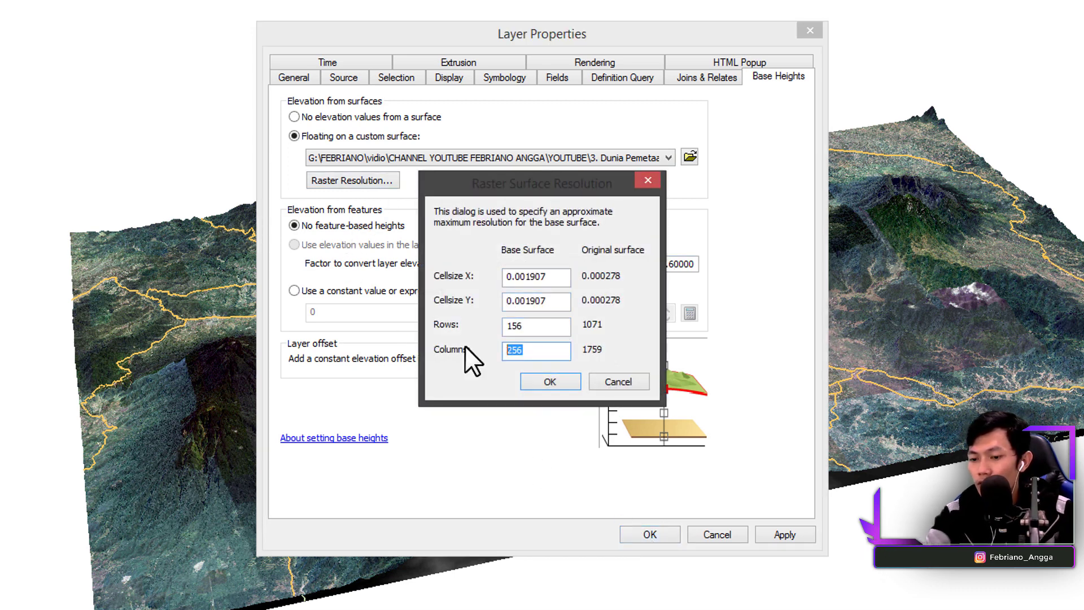
{"action": "type", "text": "1759"}
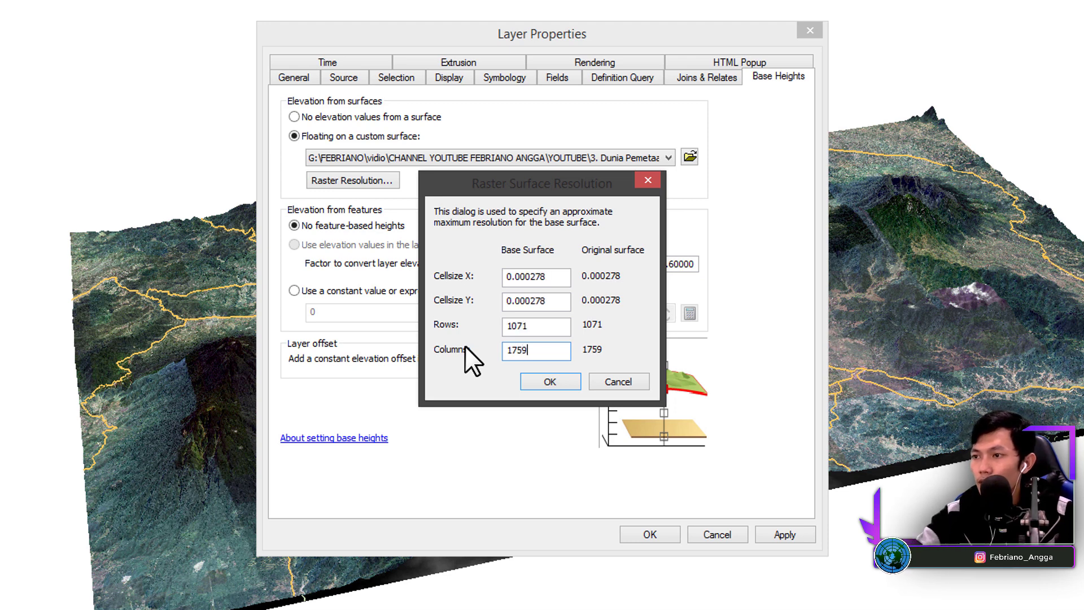
{"action": "left_click", "coordinate": [570, 377]}
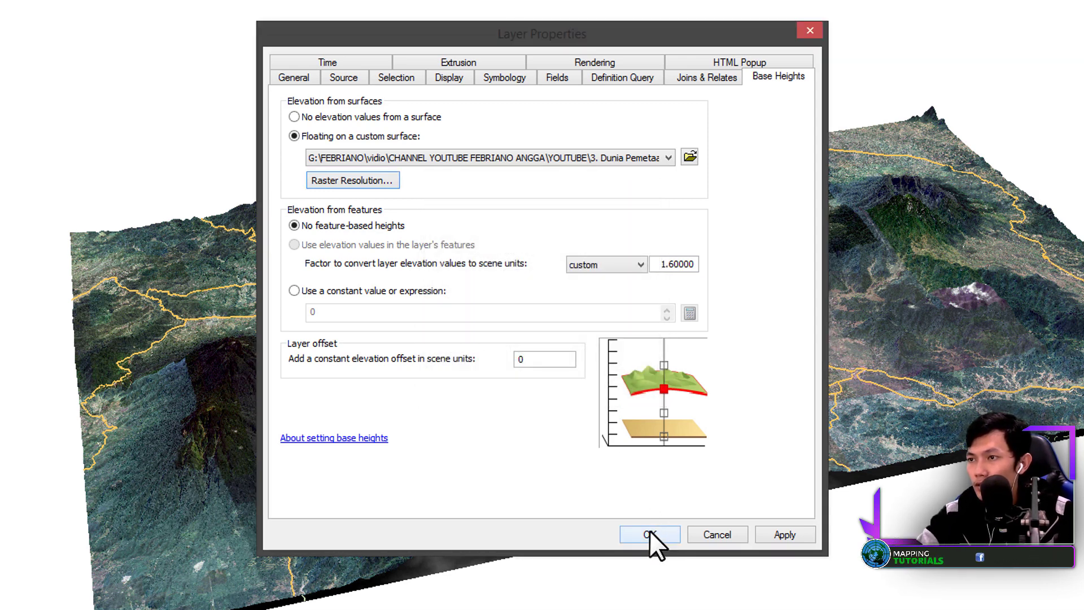
Set the Sungai_AOI layer's transparency to 50% and apply the layer's settings to the scene.
{"action": "left_click", "coordinate": [449, 78]}
{"action": "double_click", "coordinate": [410, 114]}
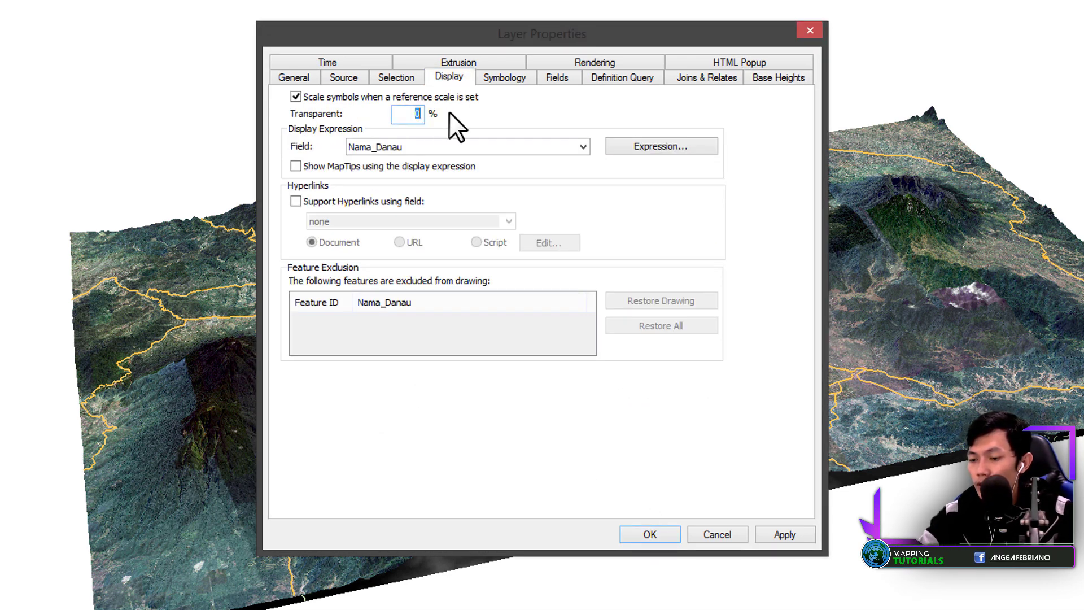
{"action": "type", "text": "50"}
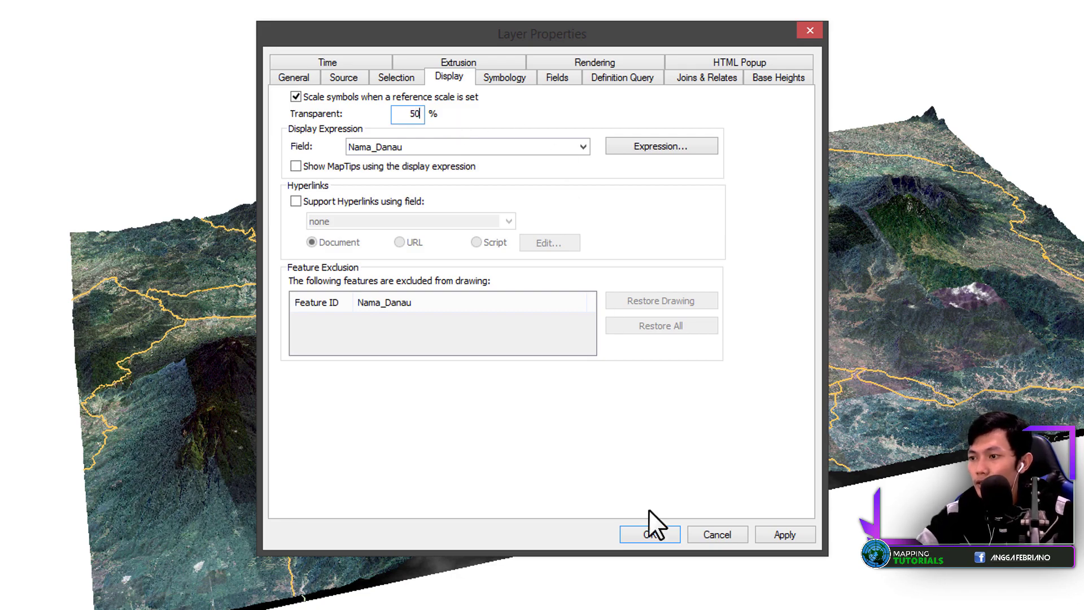
{"action": "left_click", "coordinate": [651, 532]}
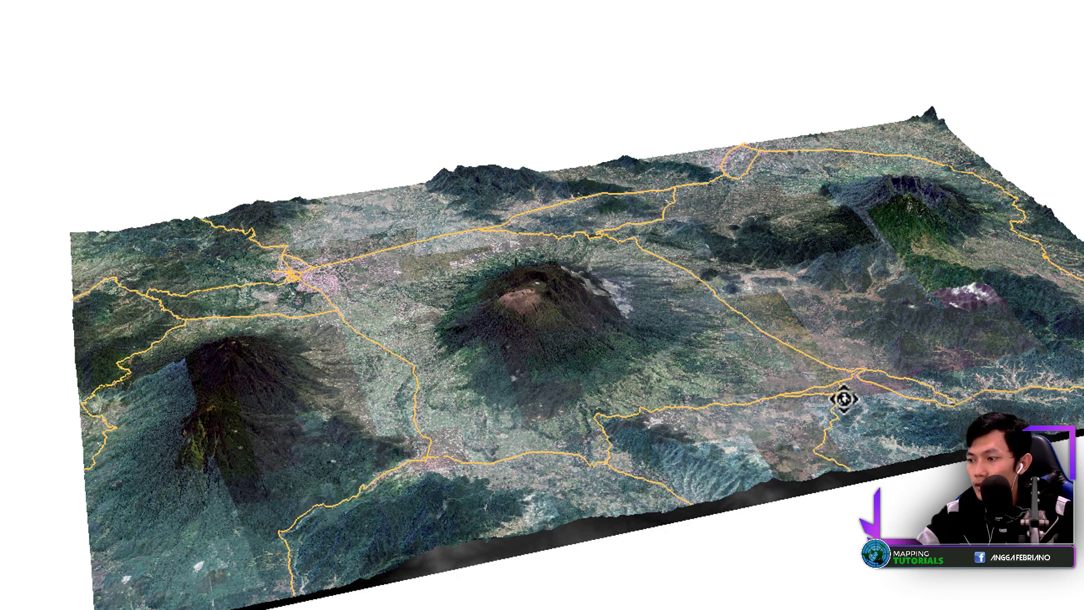
{"action": "left_click_drag", "start_coordinate": [812, 393], "coordinate": [758, 431]}
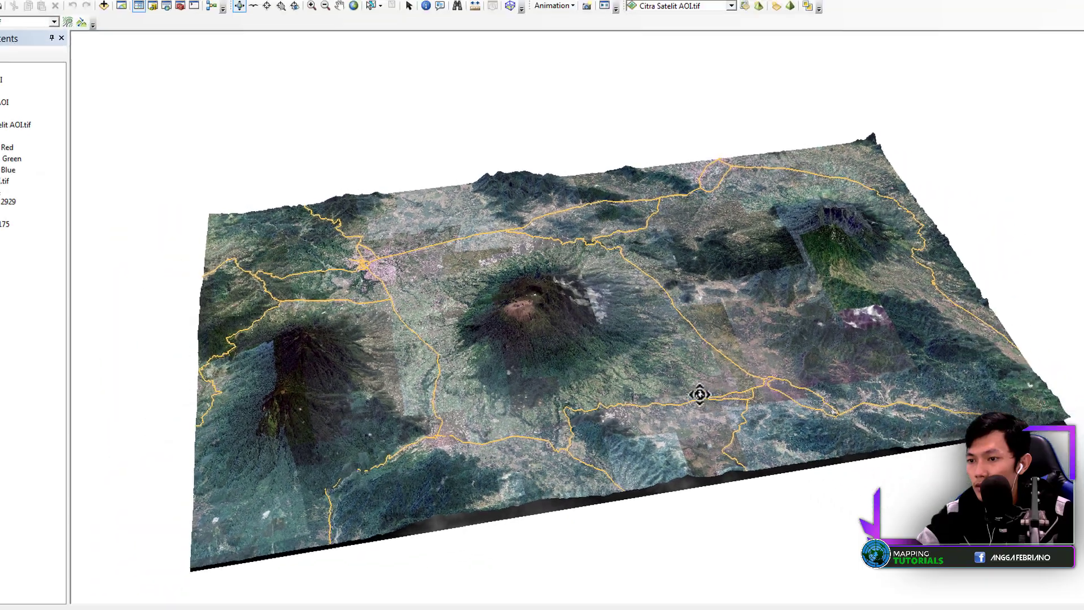
{"action": "left_click_drag", "start_coordinate": [699, 394], "coordinate": [719, 474]}
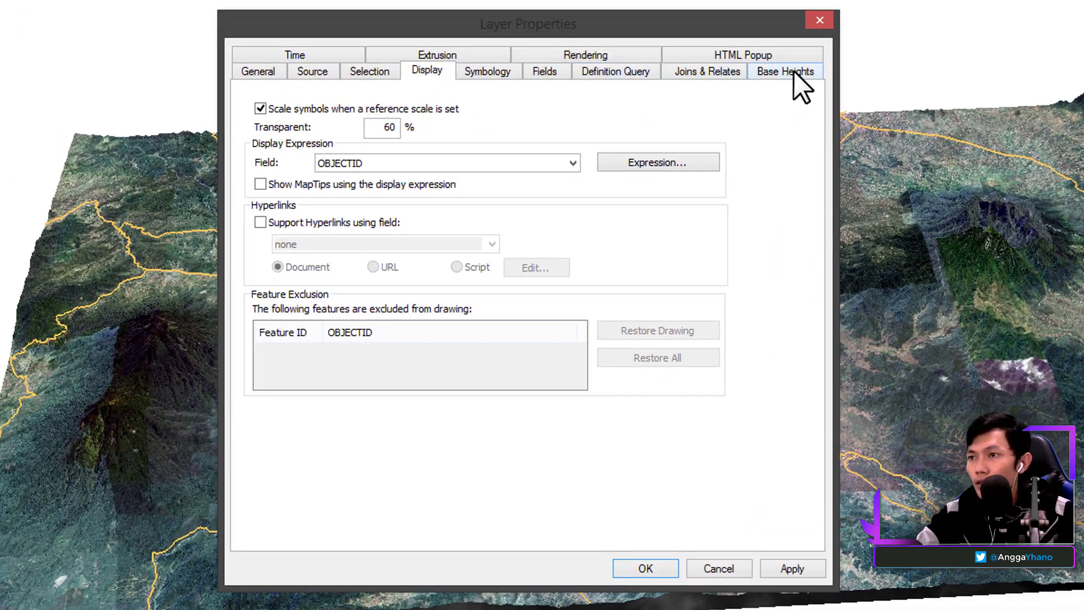
Set the Jalan_AOI road layer's base surface resolution to 1759 columns and apply the change.
{"action": "left_click", "coordinate": [786, 71]}
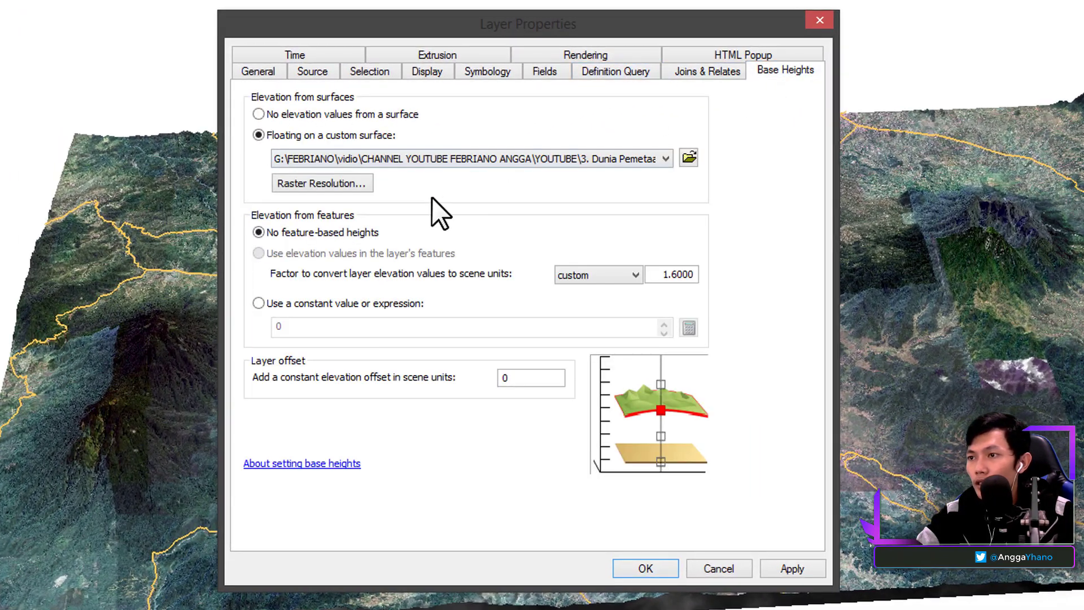
{"action": "left_click", "coordinate": [339, 183]}
{"action": "left_click_drag", "start_coordinate": [540, 365], "coordinate": [459, 374]}
{"action": "type", "text": "176"}
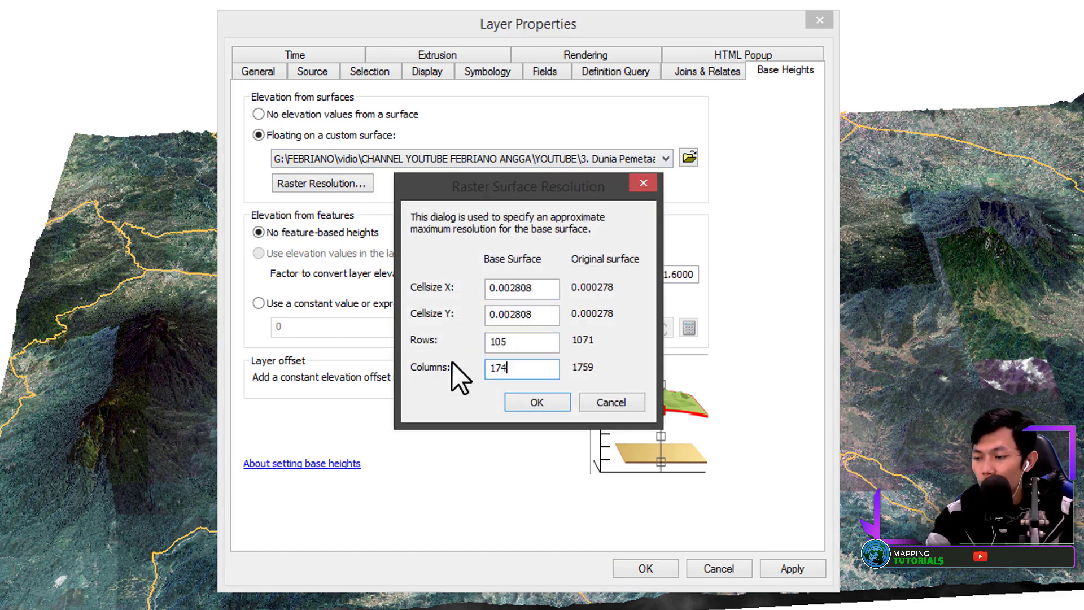
{"action": "key", "text": "BackSpace"}
{"action": "type", "text": "59"}
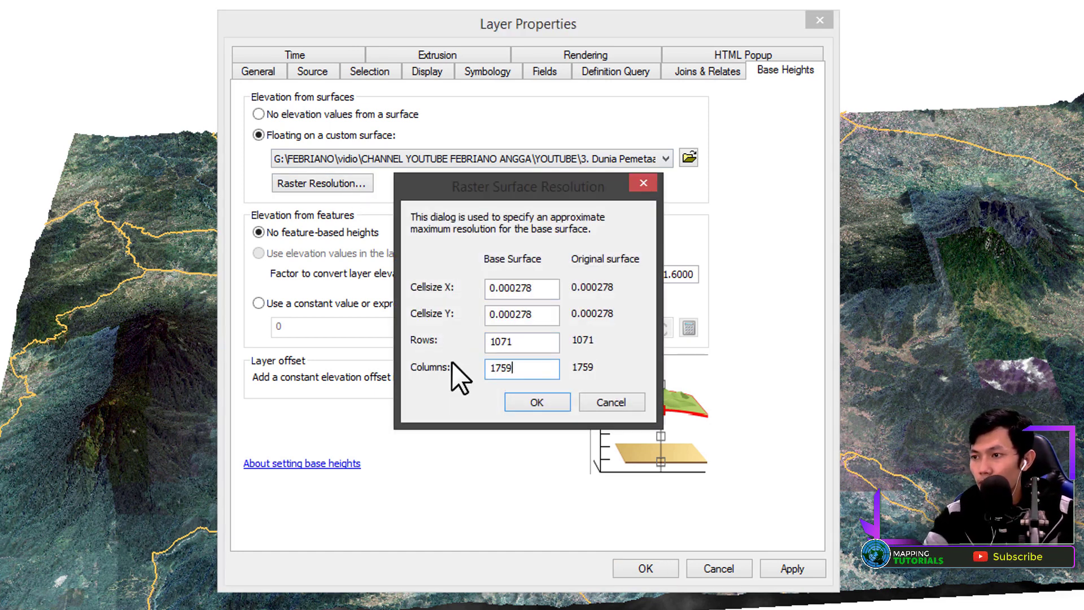
{"action": "left_click", "coordinate": [531, 405]}
{"action": "left_click", "coordinate": [657, 569]}
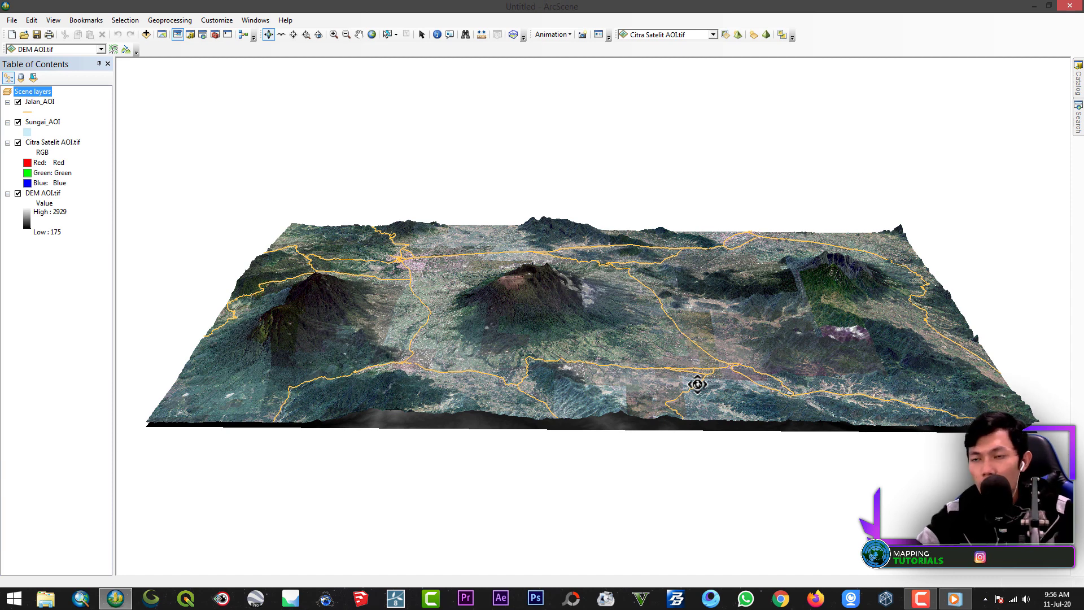
Examine from several angles how the roads and rivers drape over the volcano terrain.
{"action": "left_click_drag", "start_coordinate": [689, 381], "coordinate": [611, 371]}
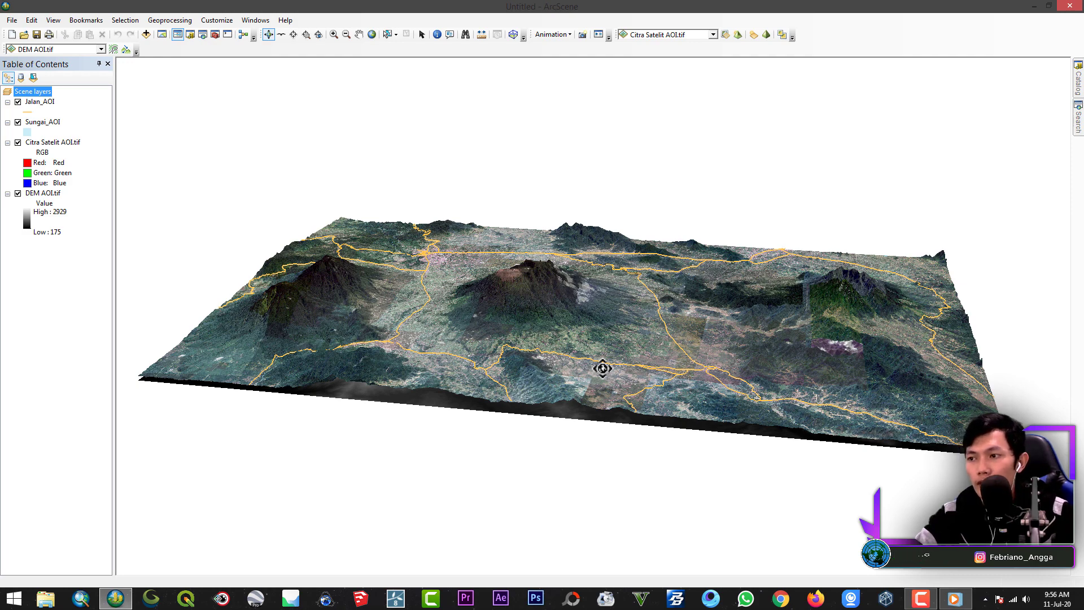
{"action": "left_click_drag", "start_coordinate": [636, 344], "coordinate": [612, 346]}
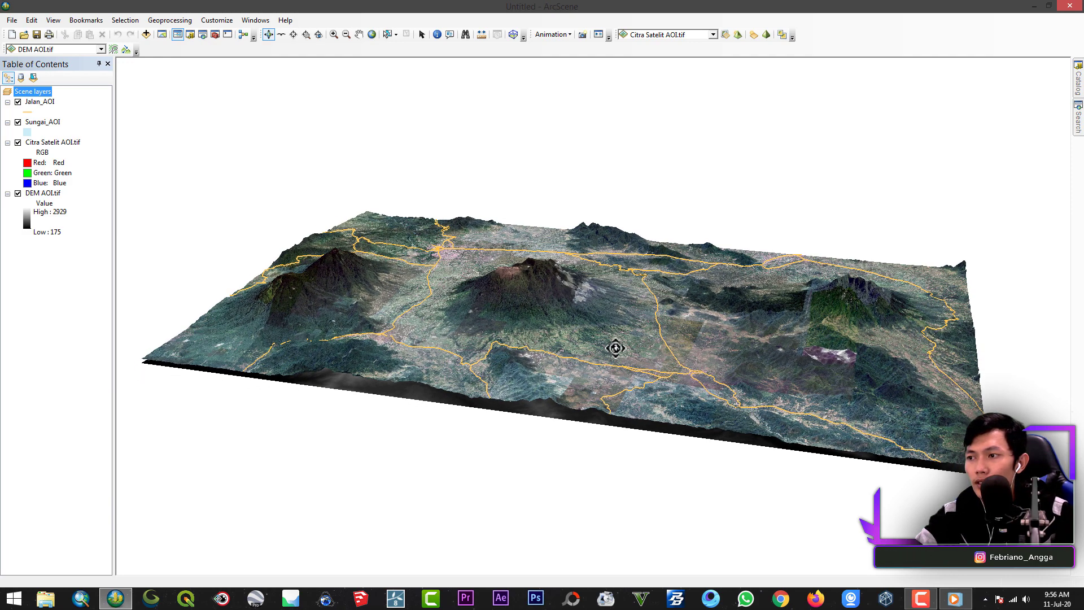
{"action": "left_click_drag", "start_coordinate": [719, 363], "coordinate": [663, 390]}
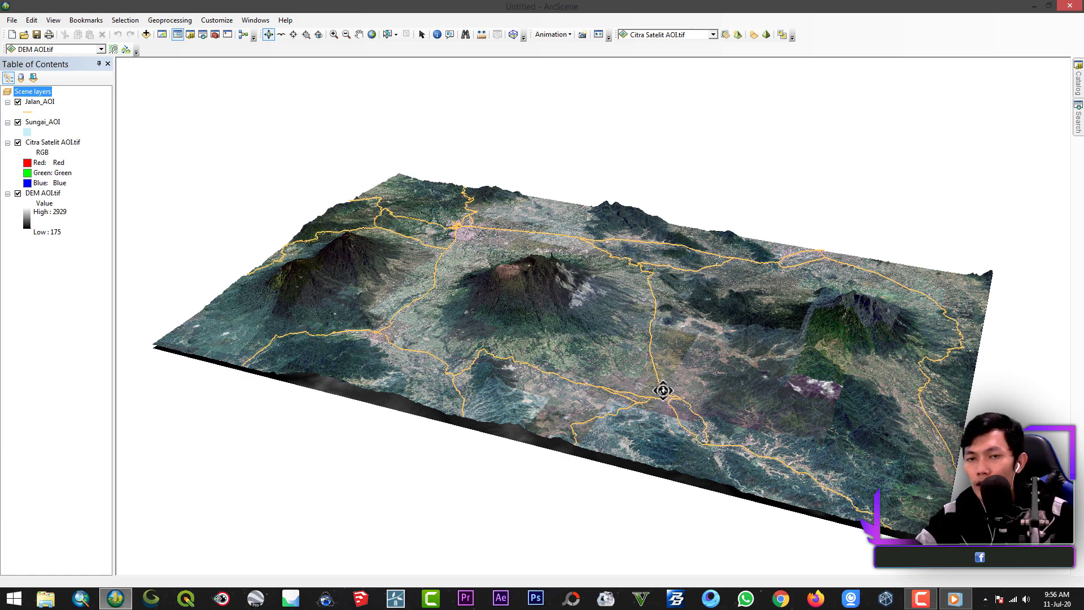
{"action": "left_click_drag", "start_coordinate": [605, 416], "coordinate": [672, 399]}
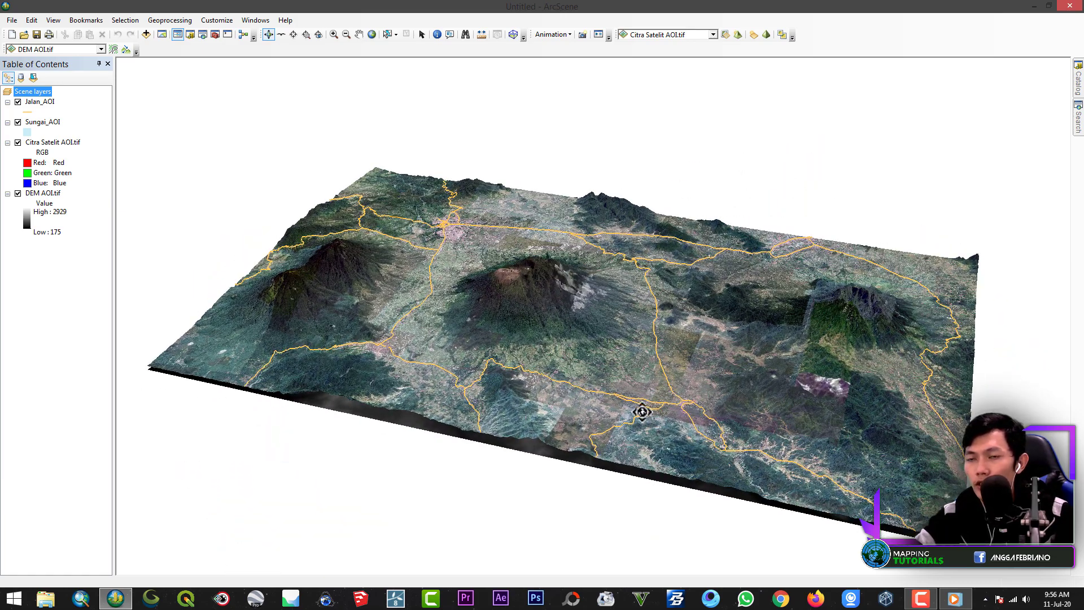
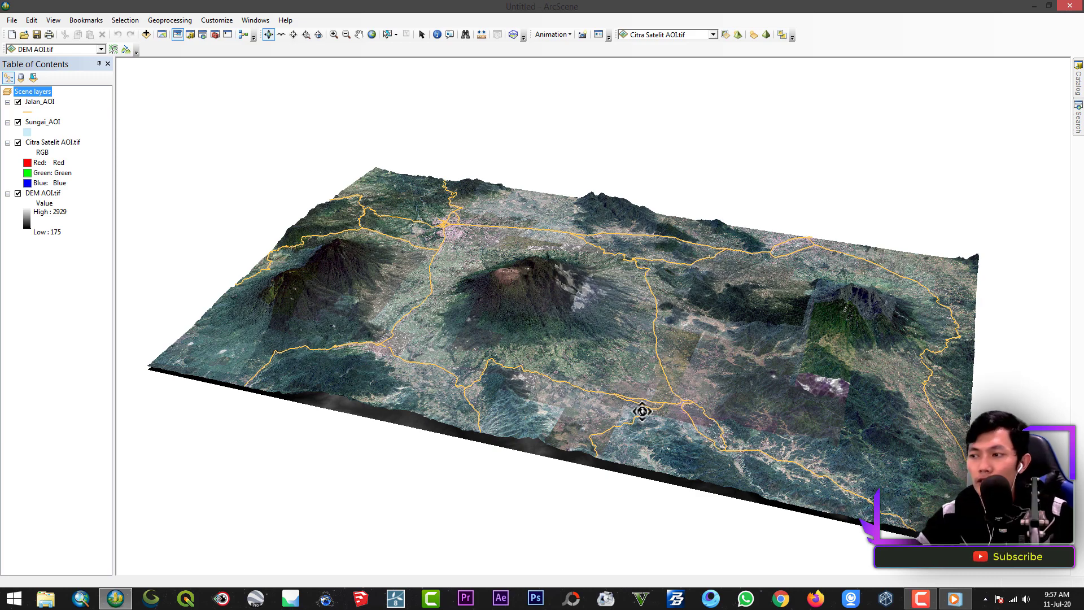
{"action": "left_click_drag", "start_coordinate": [713, 382], "coordinate": [623, 404]}
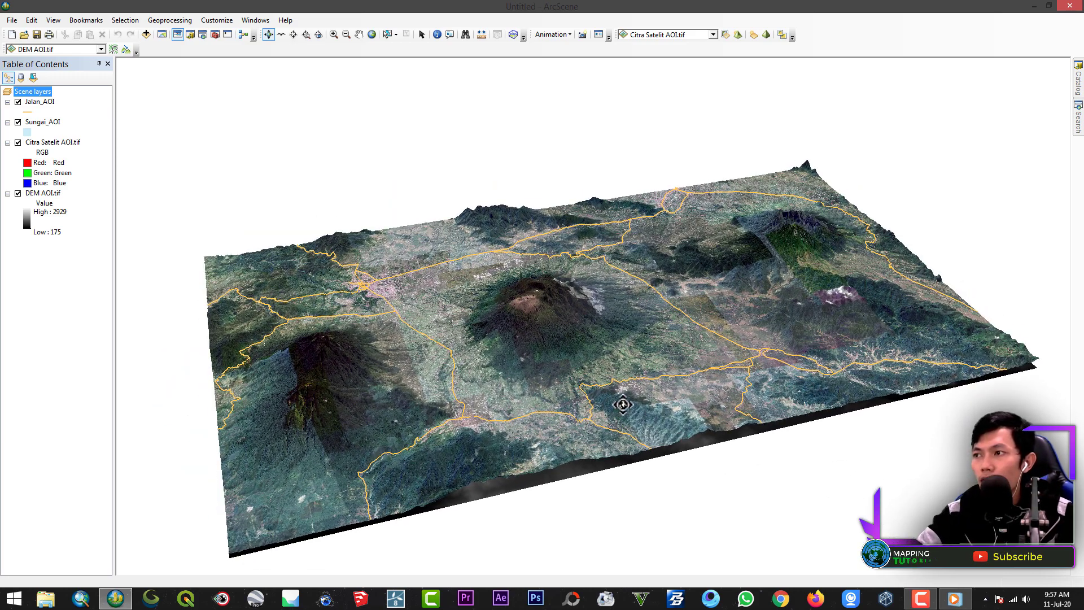
{"action": "right_click_drag", "start_coordinate": [621, 402], "coordinate": [587, 380]}
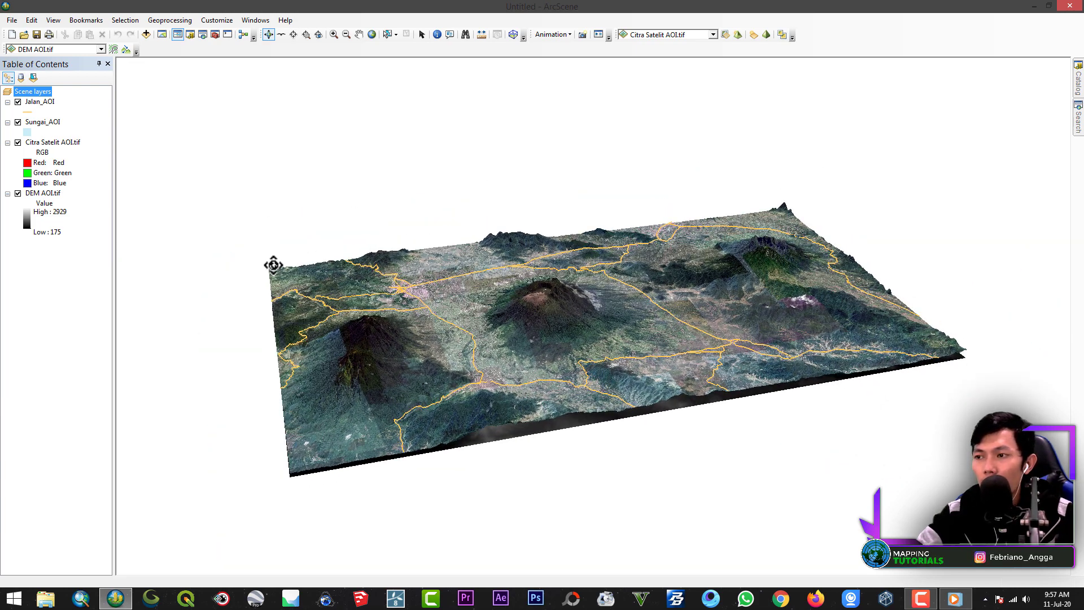
{"action": "left_click_drag", "start_coordinate": [343, 283], "coordinate": [552, 380]}
Save the scene as the ArcScene document 3D.sxd in the 43. 3D folder.
{"action": "left_click", "coordinate": [36, 33]}
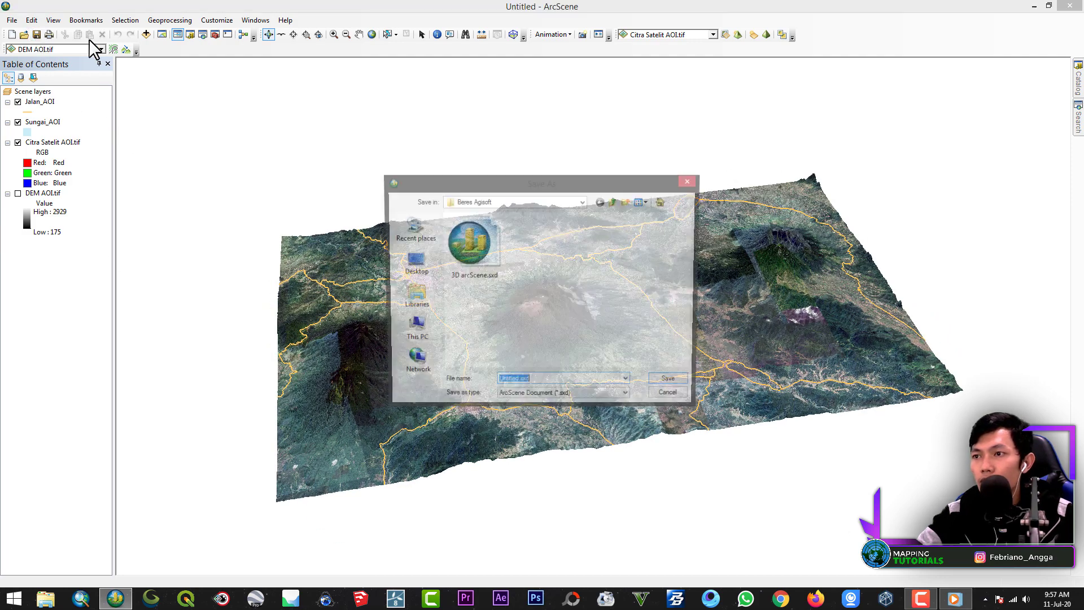
{"action": "left_click", "coordinate": [412, 330]}
{"action": "double_click", "coordinate": [477, 265]}
{"action": "left_click", "coordinate": [412, 330]}
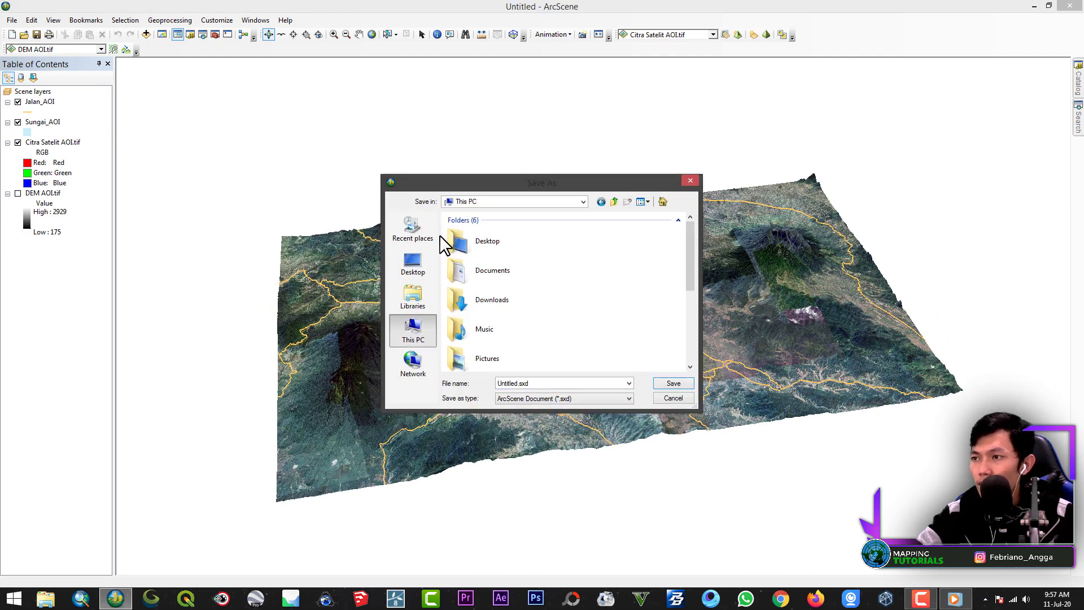
{"action": "scroll", "coordinate": [497, 282], "scroll_direction": "down", "scroll_amount": 5}
{"action": "double_click", "coordinate": [485, 271]}
{"action": "double_click", "coordinate": [501, 253]}
{"action": "double_click", "coordinate": [497, 277]}
{"action": "left_click", "coordinate": [541, 384]}
{"action": "type", "text": "3D.sxd"}
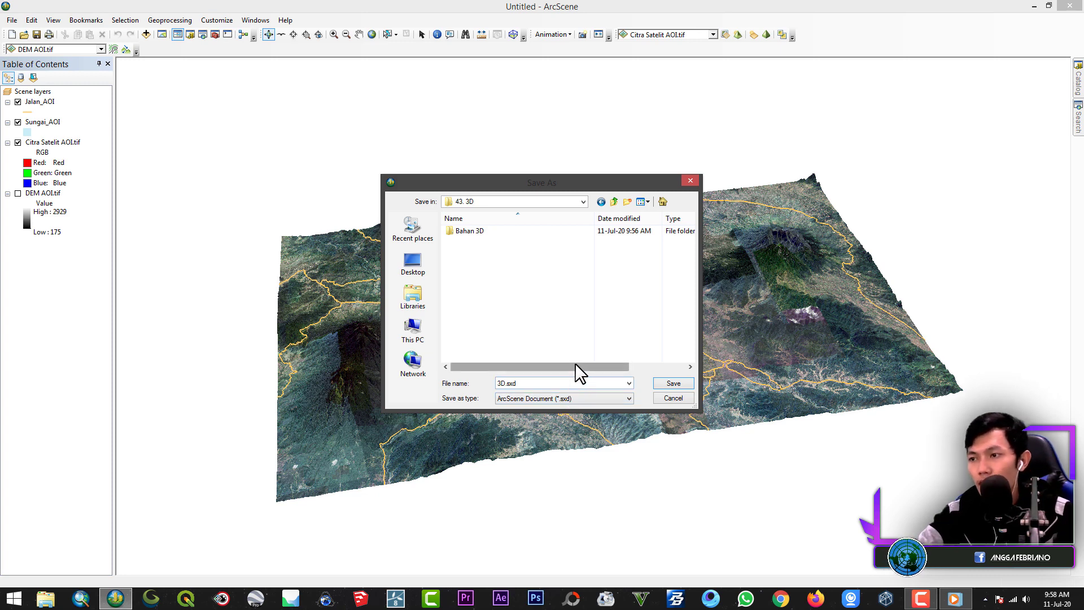
{"action": "left_click", "coordinate": [654, 383]}
Review the saved 3D scene from all sides, including the rear and the narrow end of the terrain.
{"action": "mouse_move", "coordinate": [549, 370]}
{"action": "left_mouse_down"}
{"action": "mouse_move", "coordinate": [530, 383]}
{"action": "mouse_move", "coordinate": [667, 358]}
{"action": "mouse_move", "coordinate": [561, 356]}
{"action": "left_mouse_up"}
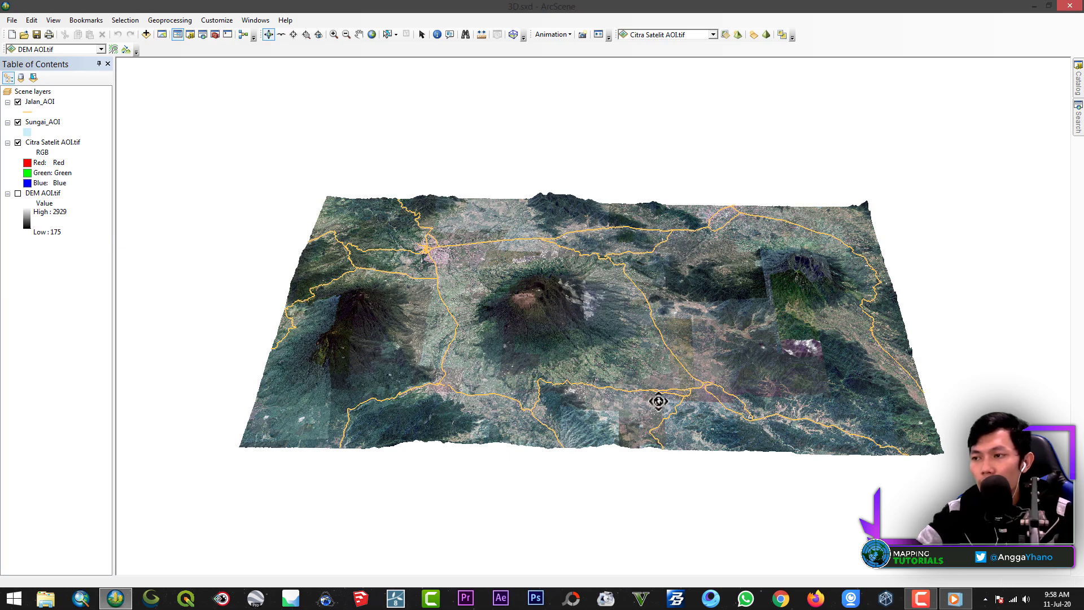
{"action": "left_click_drag", "start_coordinate": [655, 399], "coordinate": [692, 399]}
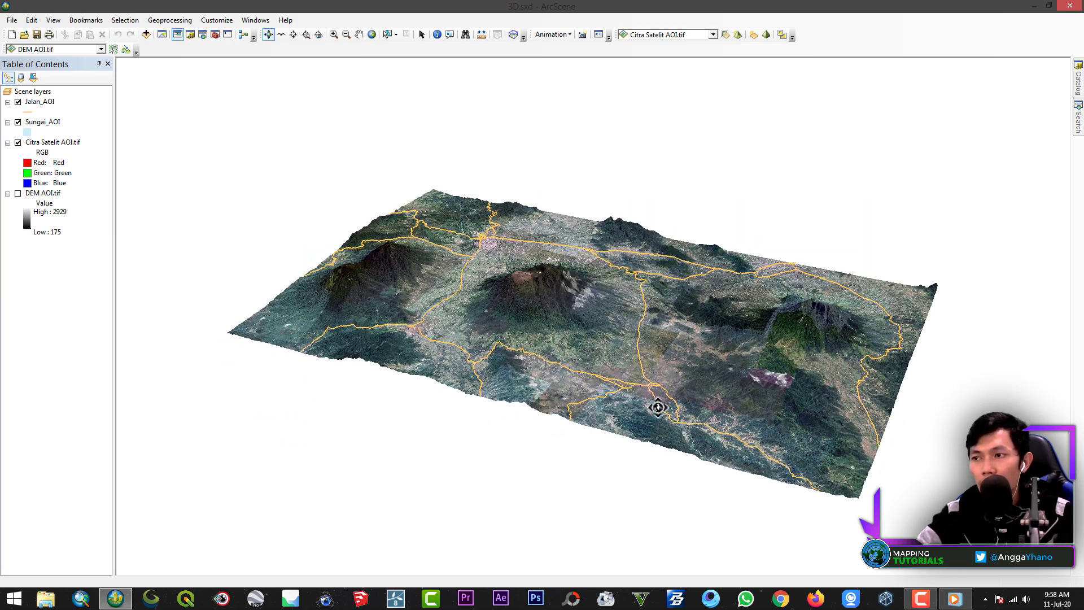
{"action": "left_click_drag", "start_coordinate": [521, 377], "coordinate": [593, 380]}
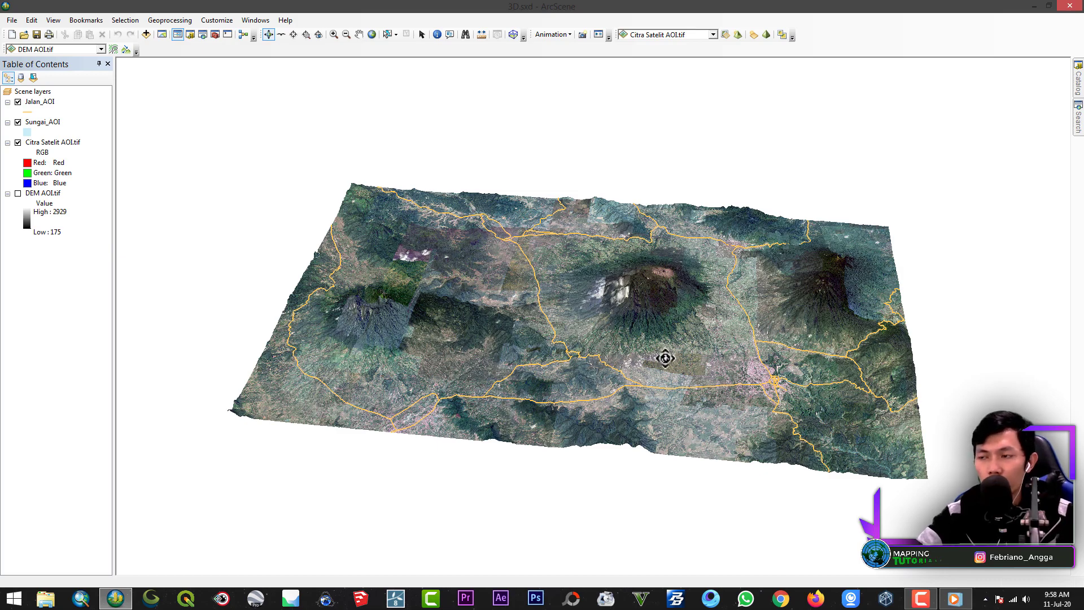
{"action": "left_click_drag", "start_coordinate": [665, 358], "coordinate": [397, 343]}
{"action": "left_click_drag", "start_coordinate": [619, 343], "coordinate": [650, 359]}
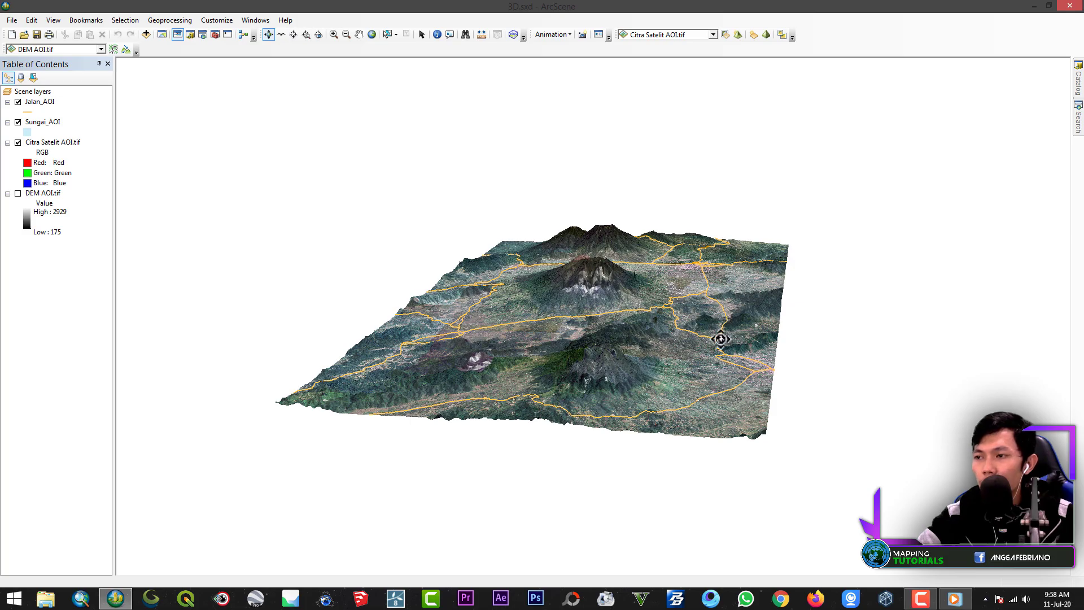
Examine the draped terrain, volcanoes and road network from opposite sides and at closer range.
{"action": "left_click_drag", "start_coordinate": [720, 339], "coordinate": [735, 371]}
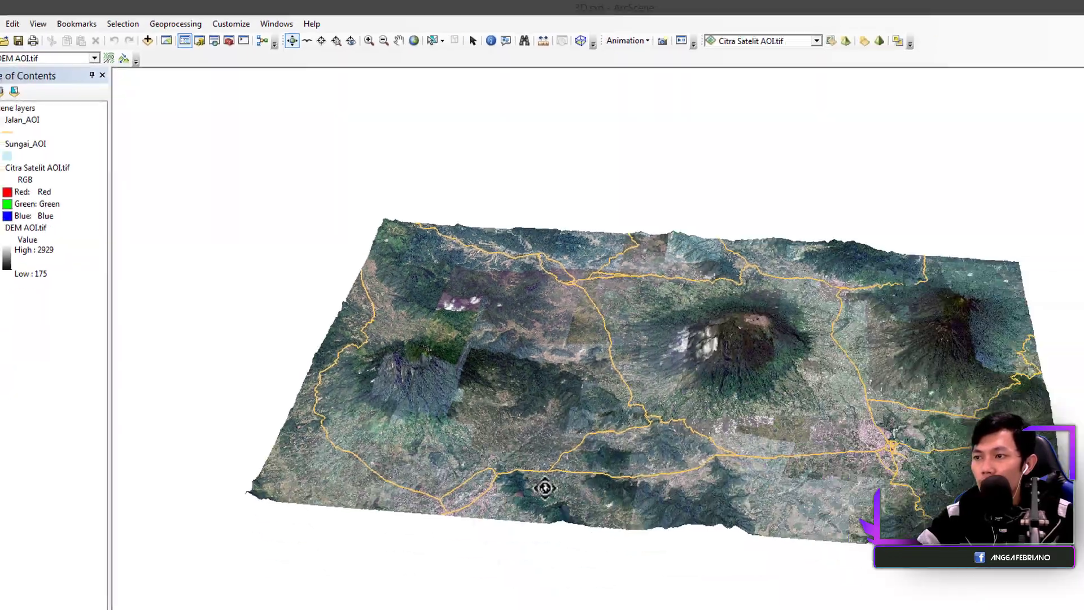
{"action": "left_click_drag", "start_coordinate": [542, 489], "coordinate": [672, 416]}
{"action": "scroll", "coordinate": [605, 386], "scroll_direction": "down", "scroll_amount": 2}
{"action": "scroll", "coordinate": [673, 416], "scroll_direction": "down", "scroll_amount": 2}
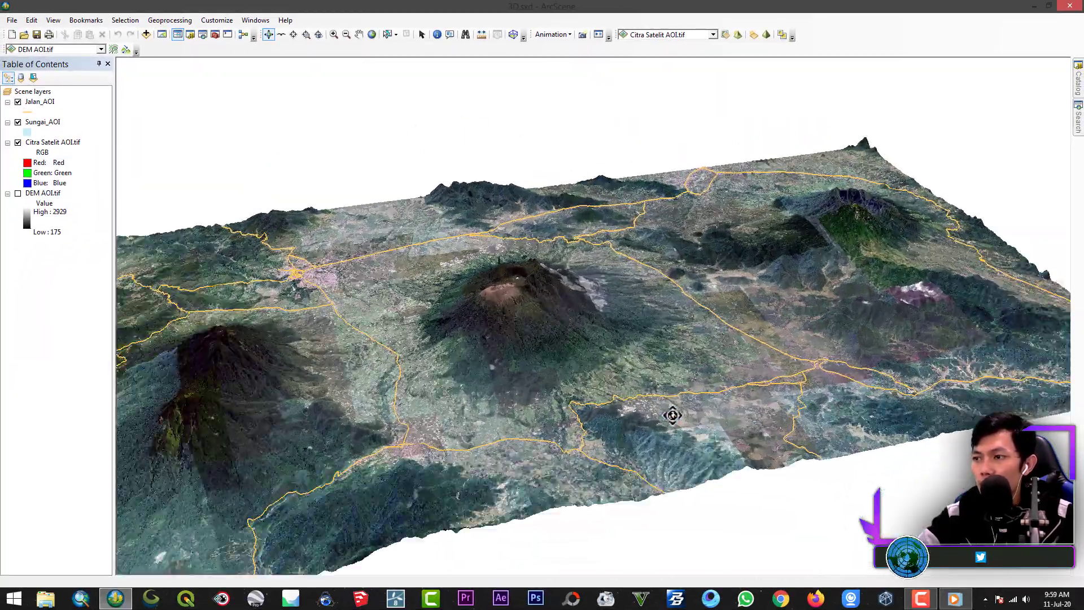
{"action": "left_click", "coordinate": [359, 35]}
{"action": "left_click_drag", "start_coordinate": [583, 284], "coordinate": [615, 327]}
{"action": "scroll", "coordinate": [614, 327], "scroll_direction": "up", "scroll_amount": 2}
{"action": "left_click_drag", "start_coordinate": [114, 338], "coordinate": [93, 339]}
{"action": "left_click_drag", "start_coordinate": [537, 363], "coordinate": [564, 370]}
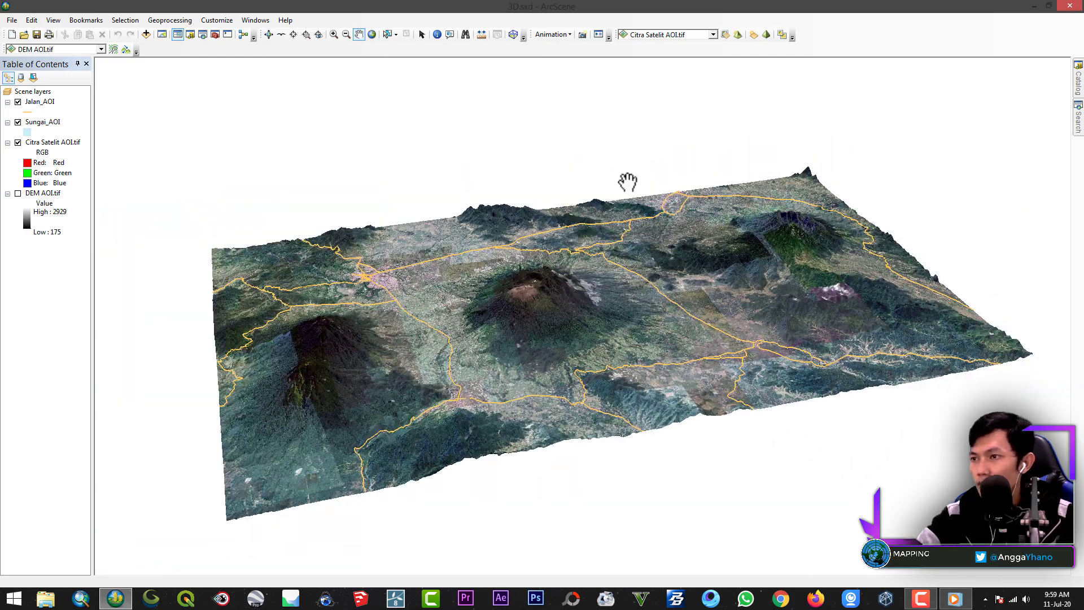
{"action": "left_click", "coordinate": [268, 34]}
{"action": "left_click_drag", "start_coordinate": [742, 331], "coordinate": [741, 325]}
{"action": "left_click", "coordinate": [740, 36]}
{"action": "left_click", "coordinate": [737, 36]}
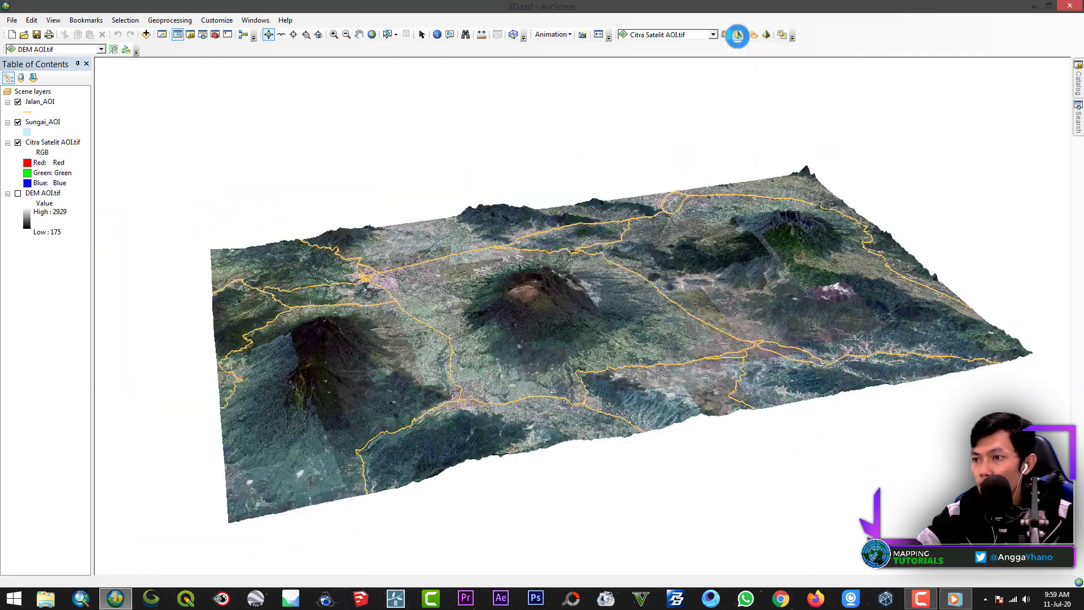
Show the DEM AOI.tif layer beneath the satellite imagery and check it along the terrain's edges.
{"action": "left_click", "coordinate": [18, 193]}
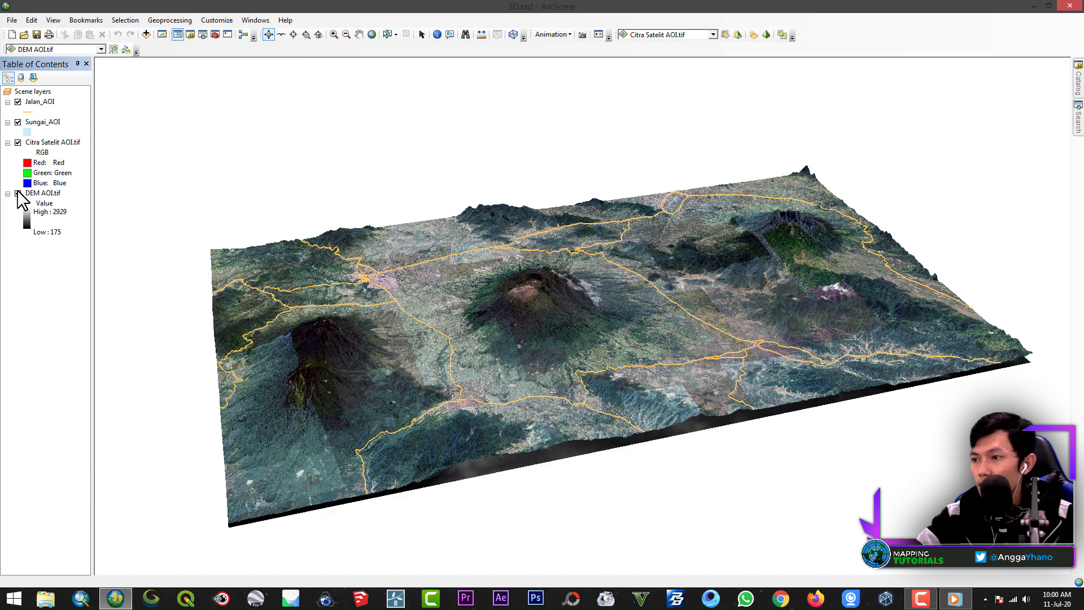
{"action": "left_click", "coordinate": [18, 193]}
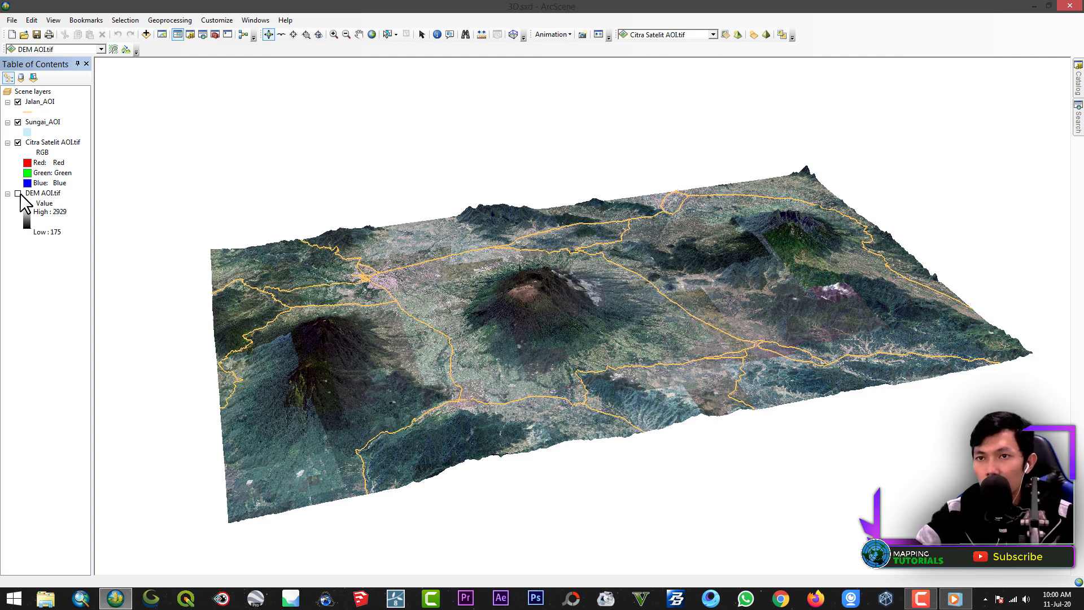
{"action": "left_click", "coordinate": [19, 193]}
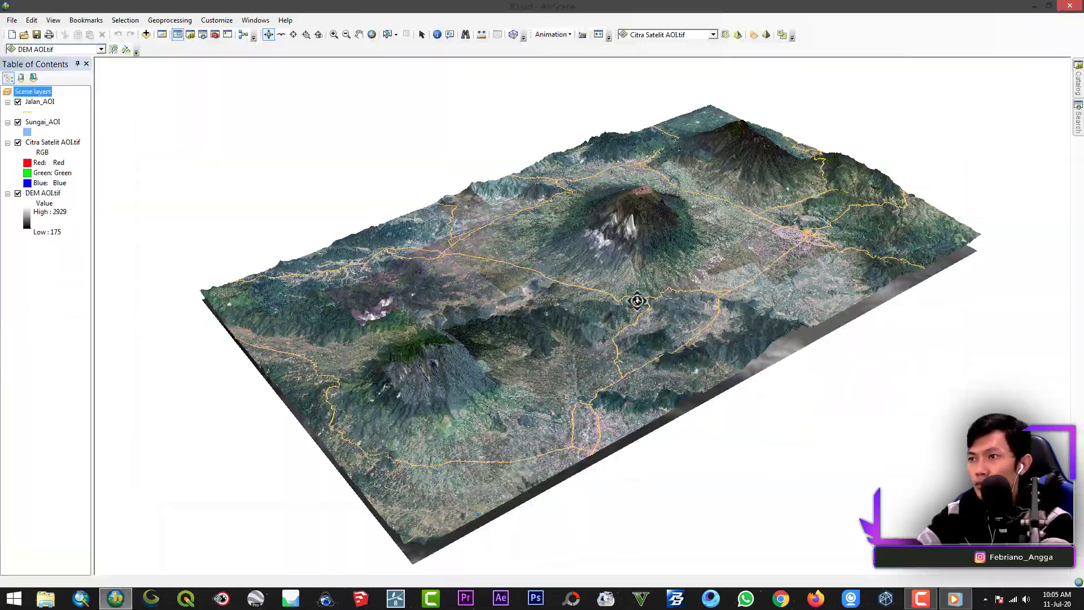
{"action": "left_click_drag", "start_coordinate": [716, 346], "coordinate": [597, 375]}
{"action": "scroll", "coordinate": [609, 282], "scroll_direction": "up", "scroll_amount": 3}
{"action": "middle_click_drag", "start_coordinate": [616, 184], "coordinate": [636, 193]}
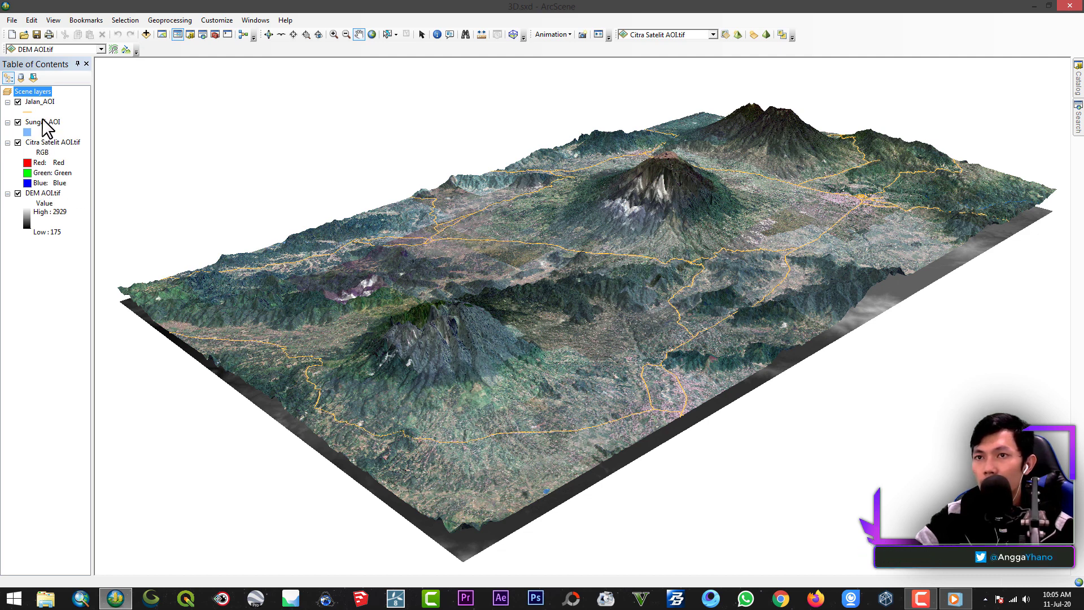
In the Citra Satelit AOI.tif layer's symbology, set the stretch type to None and apply it.
{"action": "right_click", "coordinate": [44, 145]}
{"action": "left_click", "coordinate": [86, 268]}
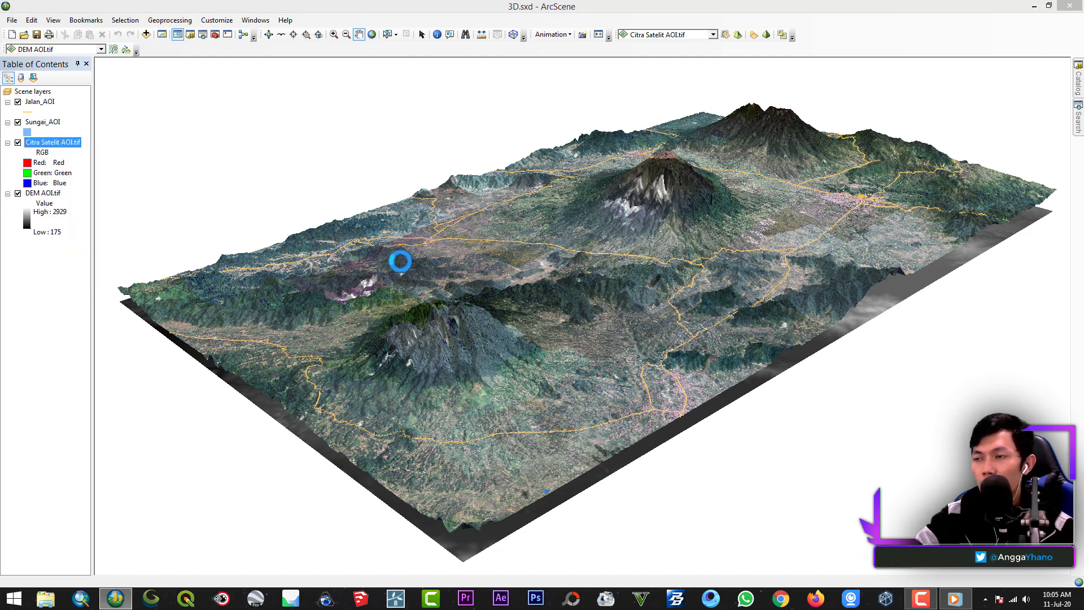
{"action": "left_click_drag", "start_coordinate": [513, 136], "coordinate": [686, 156]}
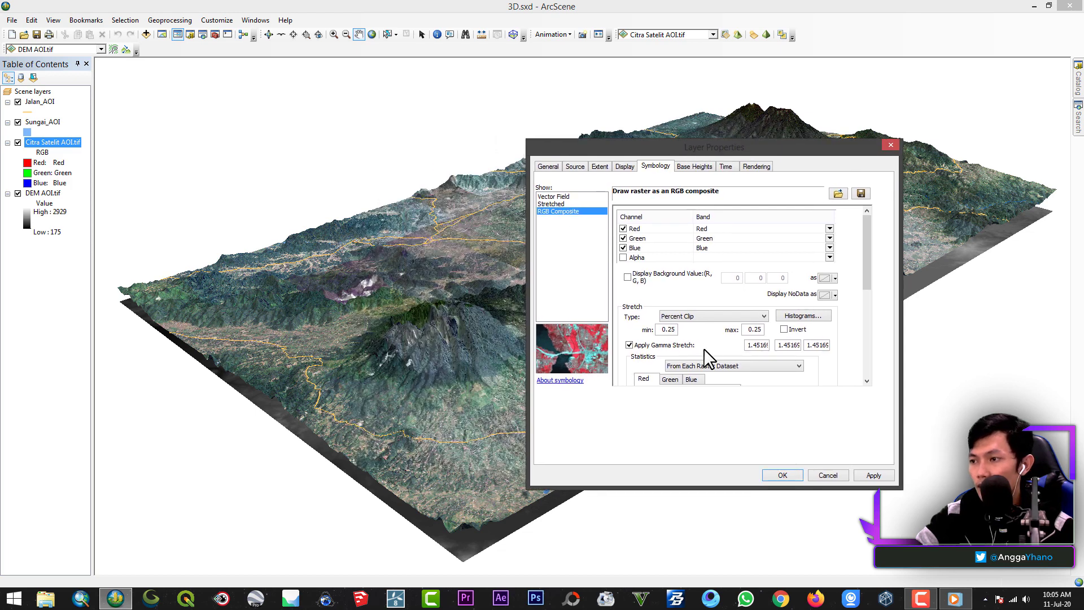
{"action": "left_click", "coordinate": [693, 316]}
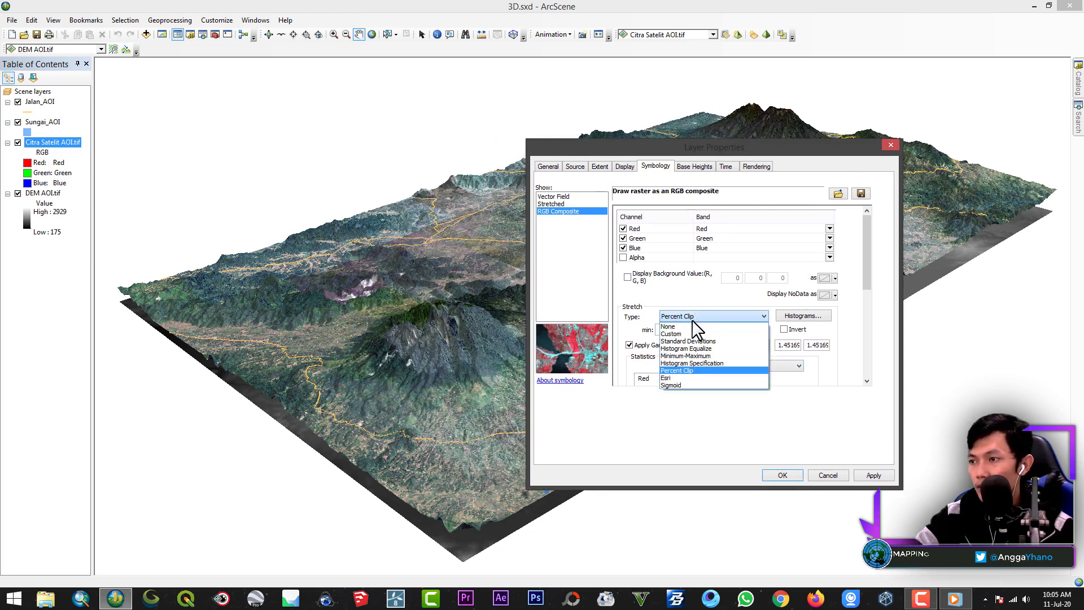
{"action": "left_click", "coordinate": [677, 326]}
{"action": "left_click", "coordinate": [870, 475]}
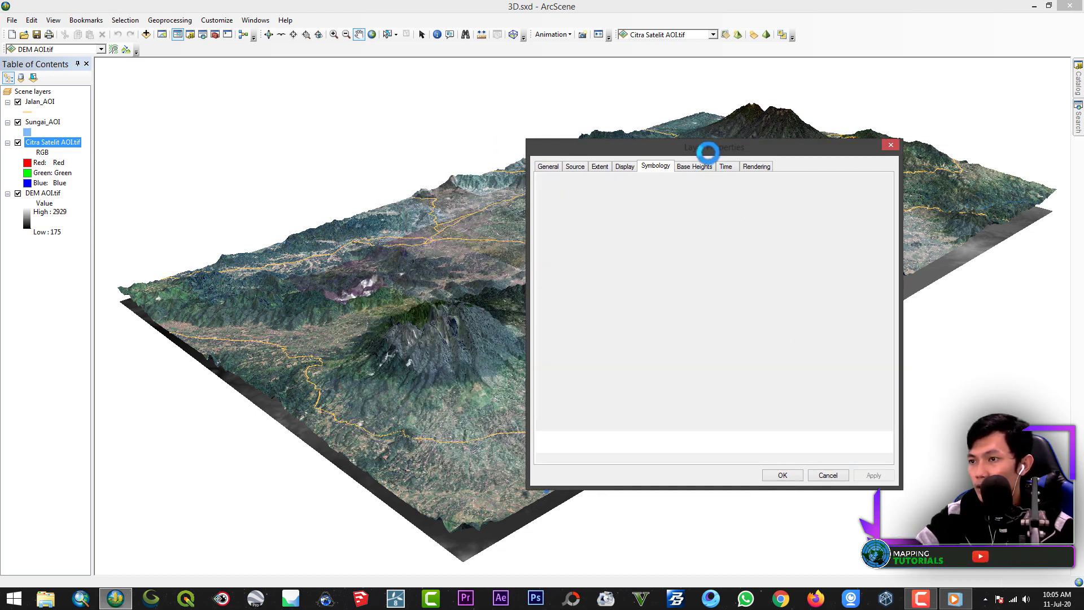
{"action": "left_click_drag", "start_coordinate": [707, 150], "coordinate": [766, 192]}
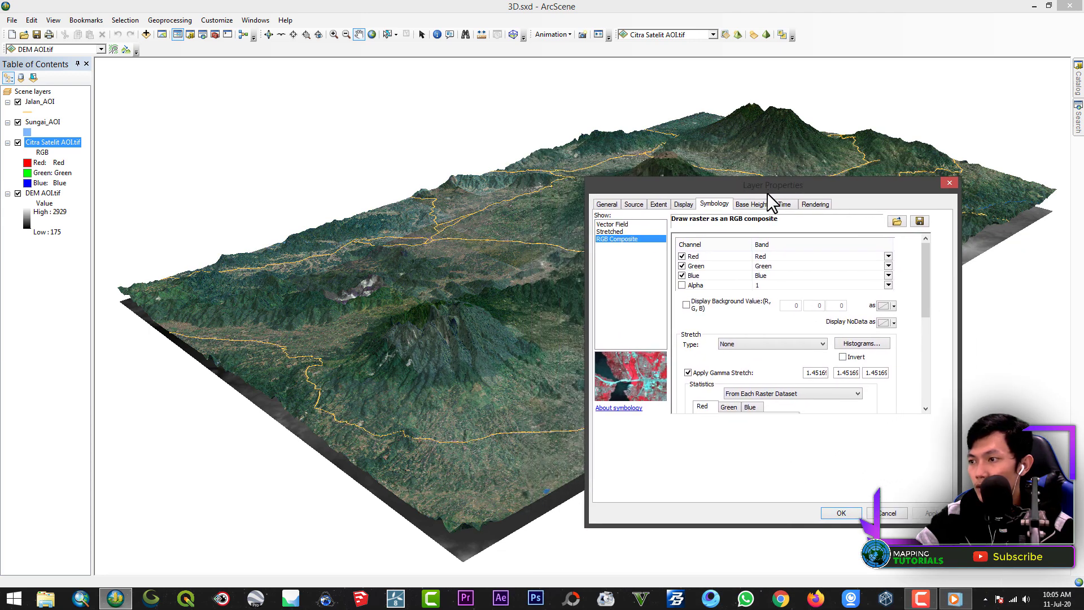
Try the Custom and Standard Deviations stretch types on the satellite image, applying each one.
{"action": "left_click", "coordinate": [766, 343]}
{"action": "left_click", "coordinate": [741, 361]}
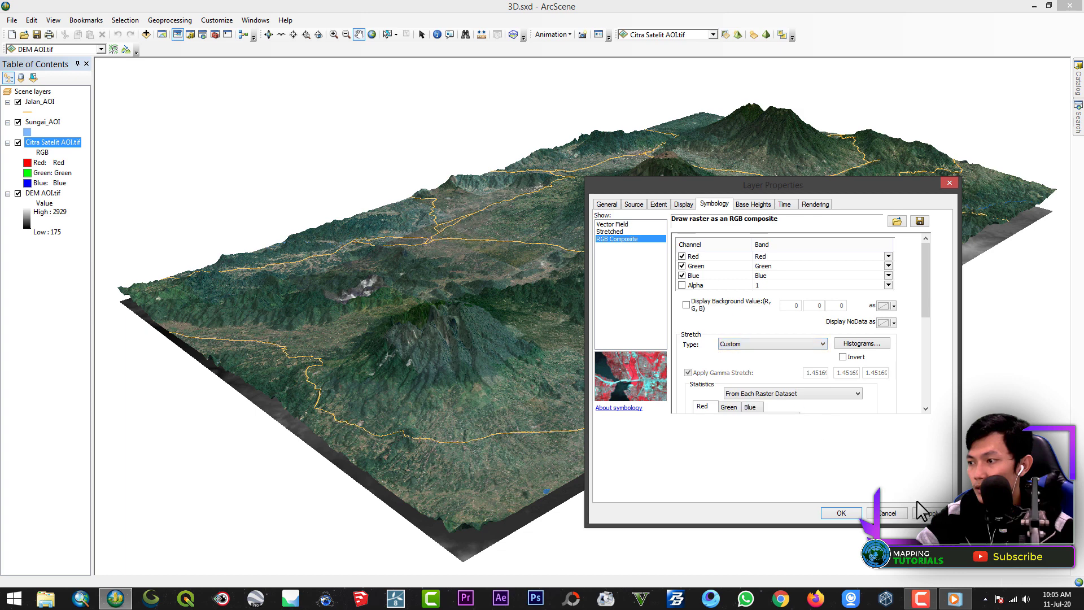
{"action": "left_click", "coordinate": [920, 511]}
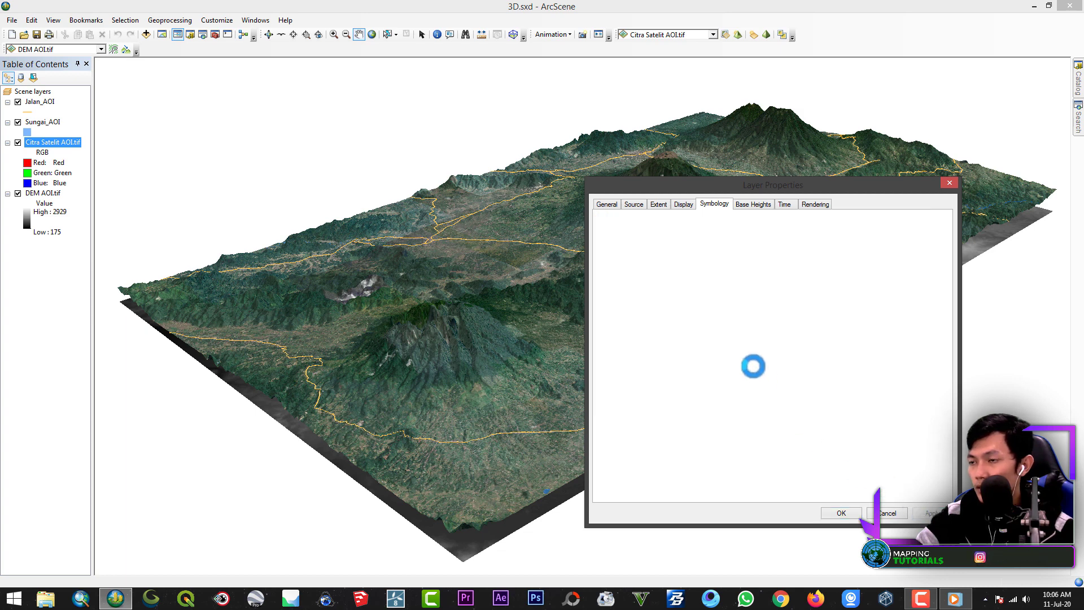
{"action": "left_click", "coordinate": [740, 345]}
{"action": "left_click", "coordinate": [739, 368]}
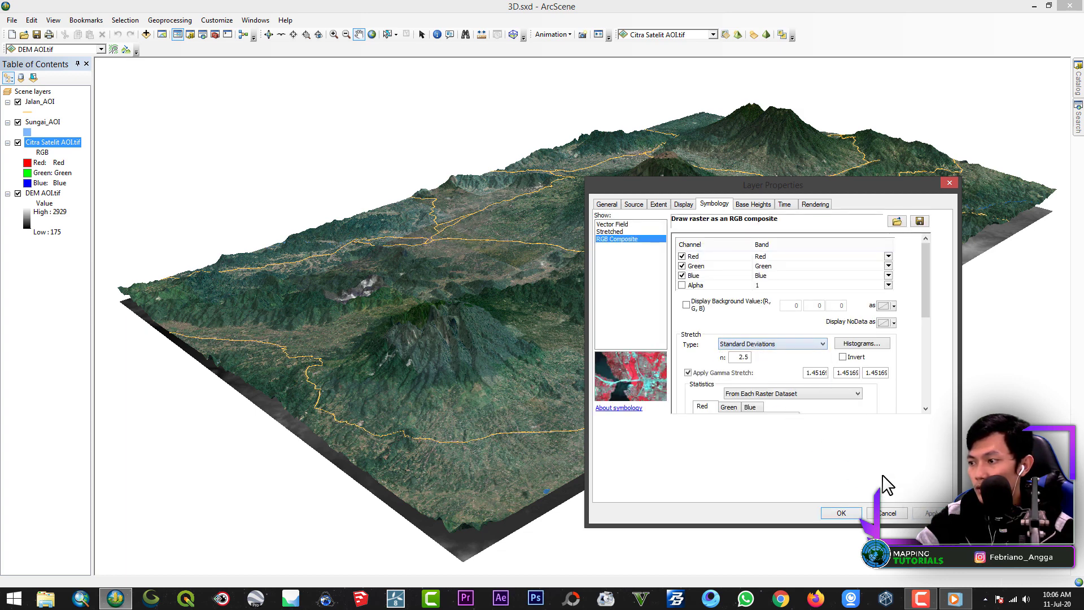
{"action": "left_click", "coordinate": [925, 513]}
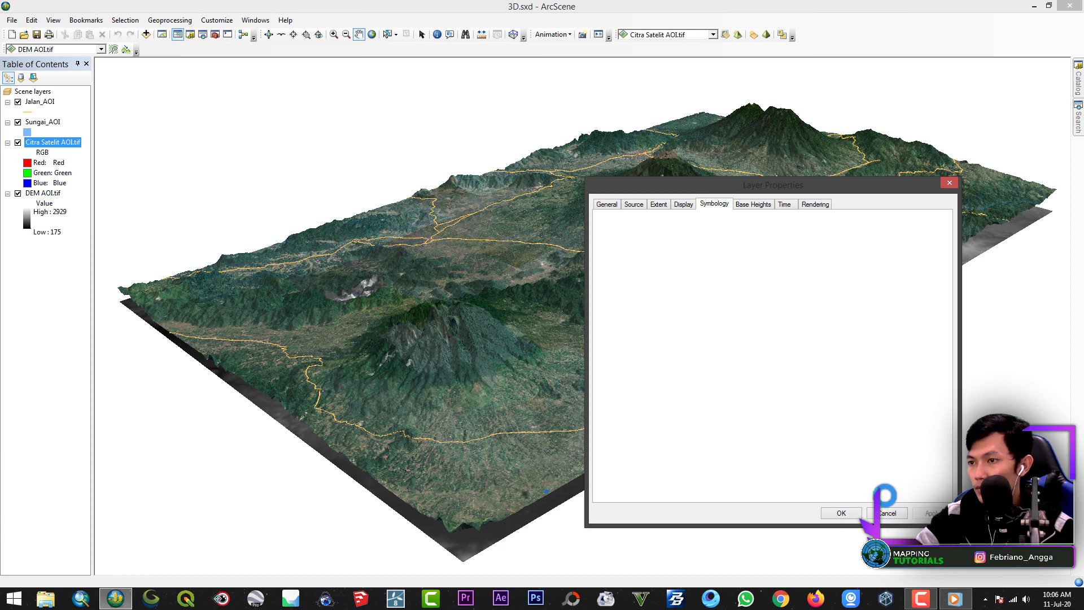
Try the Sigmoid stretch type on the satellite image and inspect the whole terrain with it applied.
{"action": "left_click", "coordinate": [771, 344]}
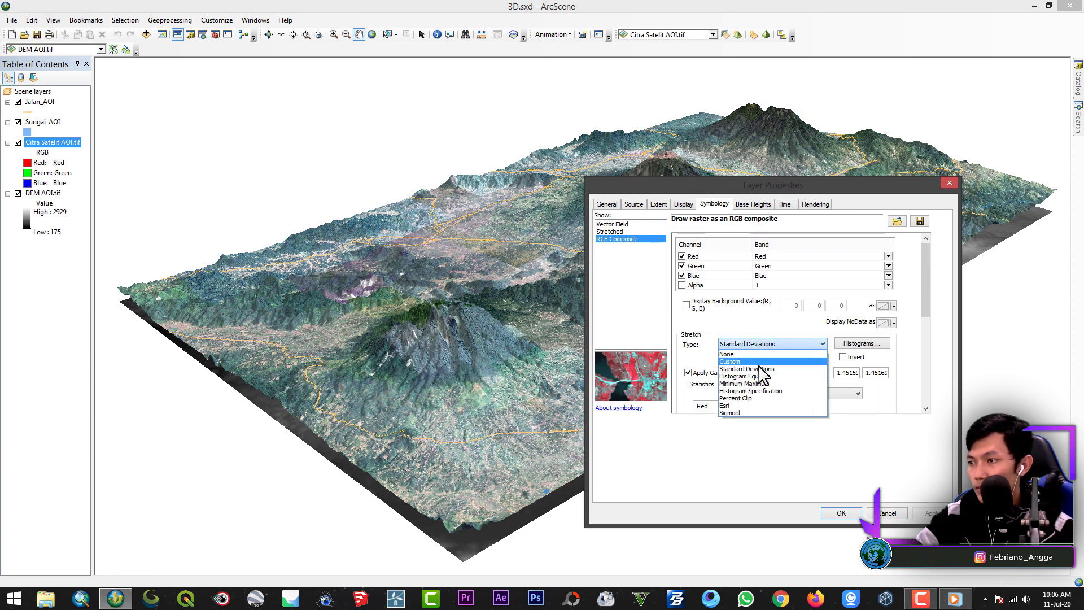
{"action": "left_click", "coordinate": [735, 411]}
{"action": "left_click", "coordinate": [925, 512]}
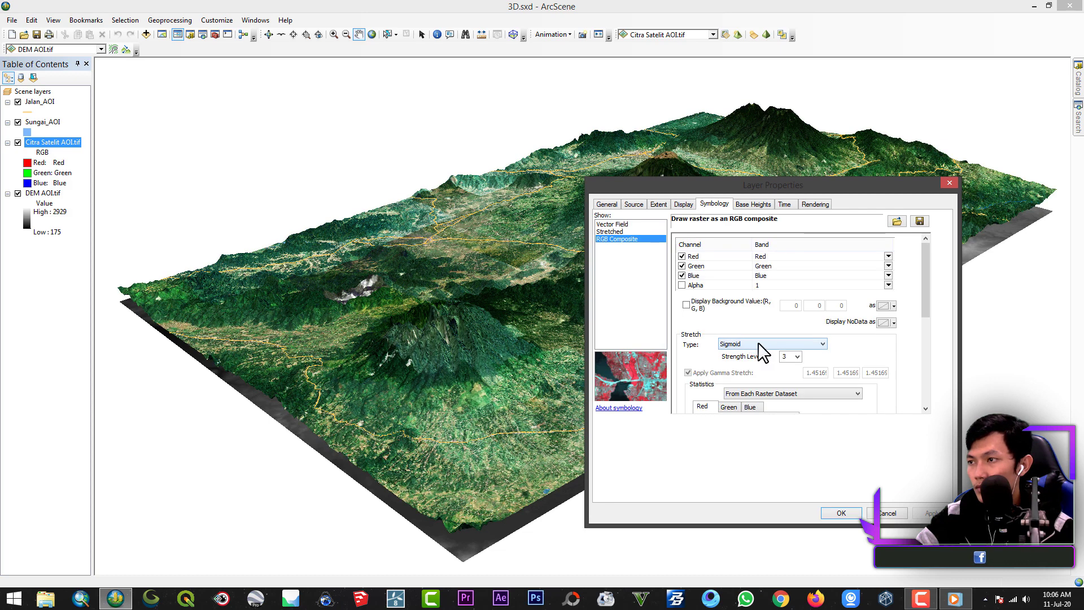
{"action": "left_click_drag", "start_coordinate": [727, 185], "coordinate": [1081, 435]}
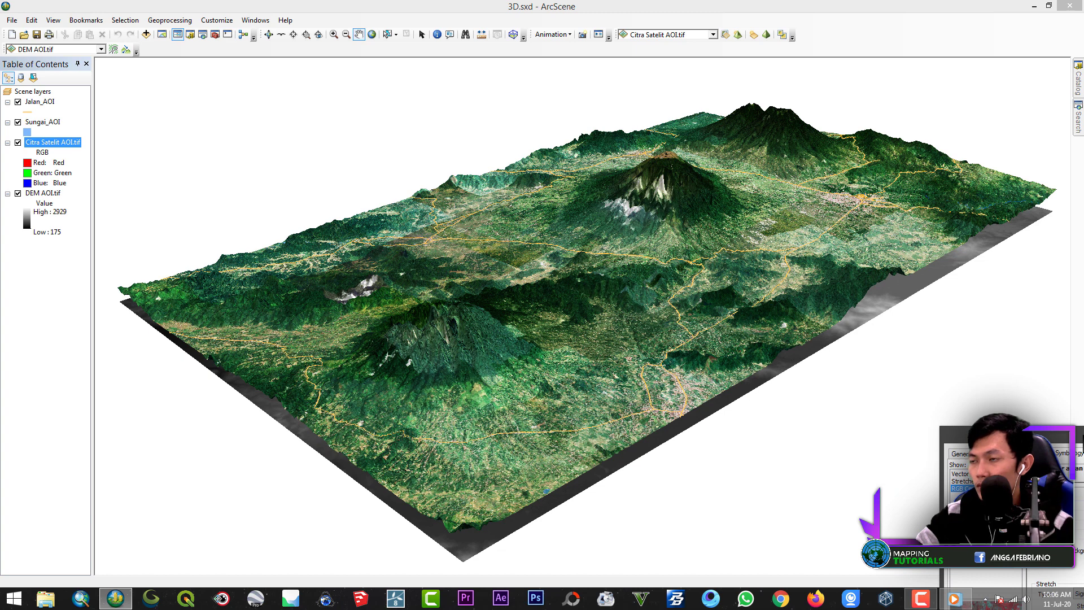
{"action": "left_click_drag", "start_coordinate": [1080, 434], "coordinate": [770, 201]}
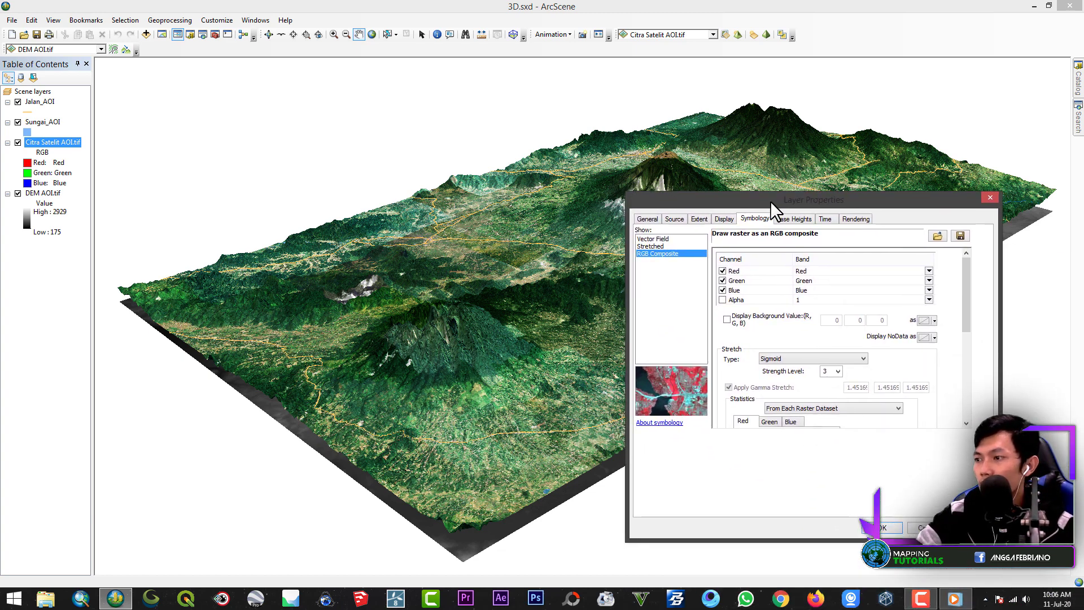
Return the satellite image's stretch type to None and apply it.
{"action": "left_click", "coordinate": [821, 359]}
{"action": "left_click", "coordinate": [806, 368]}
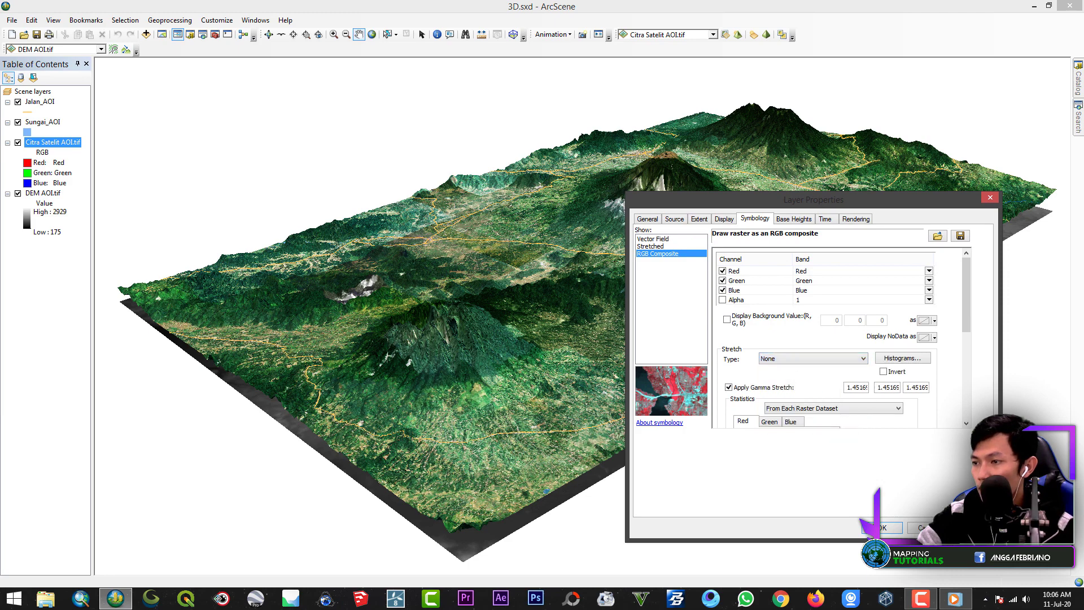
{"action": "left_click", "coordinate": [972, 527]}
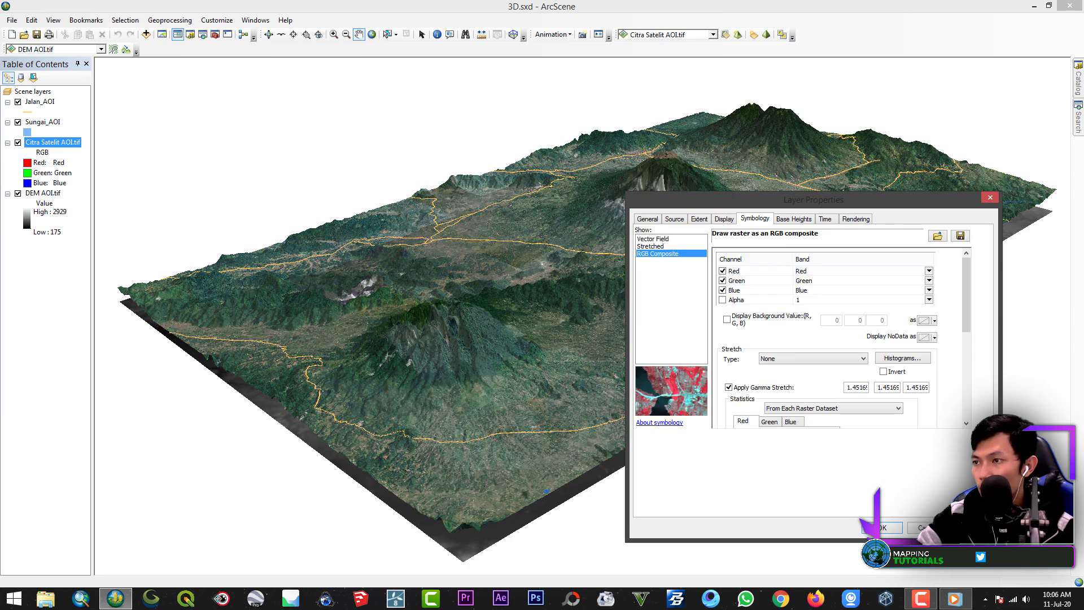
{"action": "left_click_drag", "start_coordinate": [757, 199], "coordinate": [741, 177]}
{"action": "left_click", "coordinate": [777, 338]}
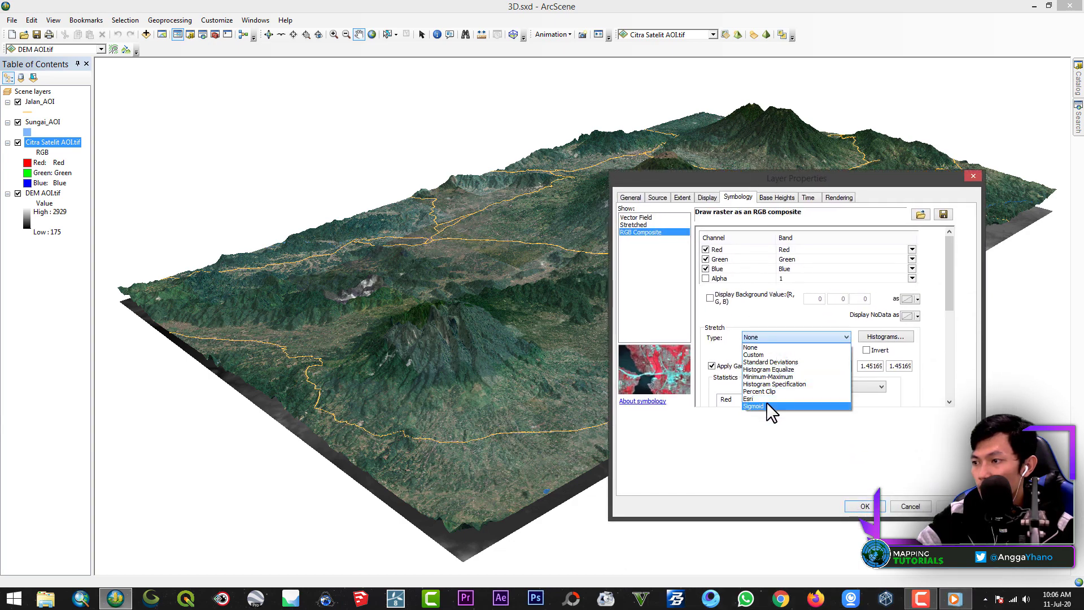
{"action": "left_click", "coordinate": [919, 450]}
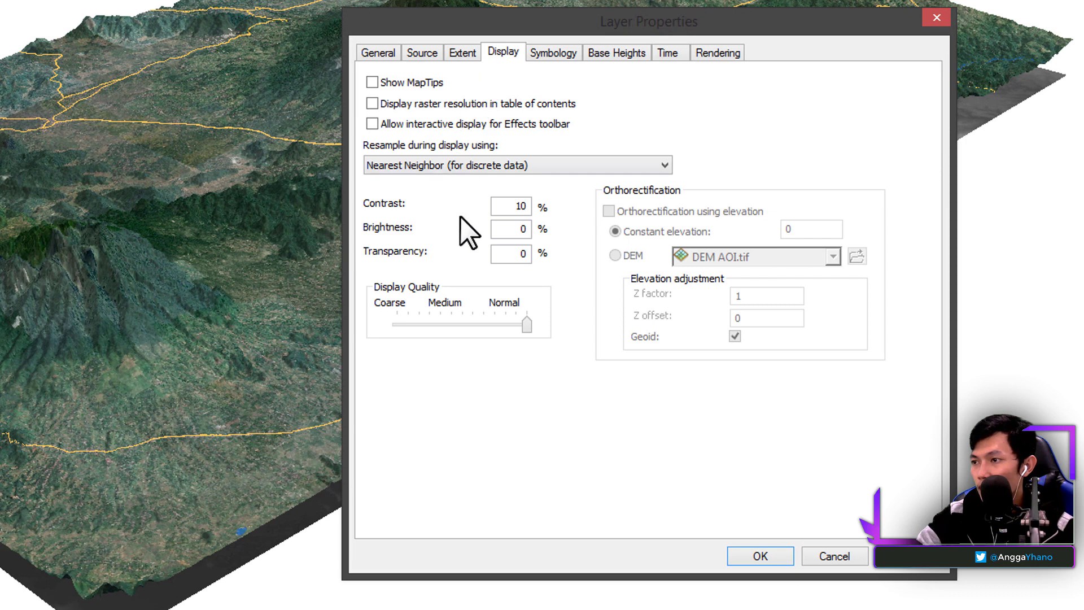
Set the satellite image layer's display contrast to 20 % and apply the change.
{"action": "left_click_drag", "start_coordinate": [515, 208], "coordinate": [552, 208]}
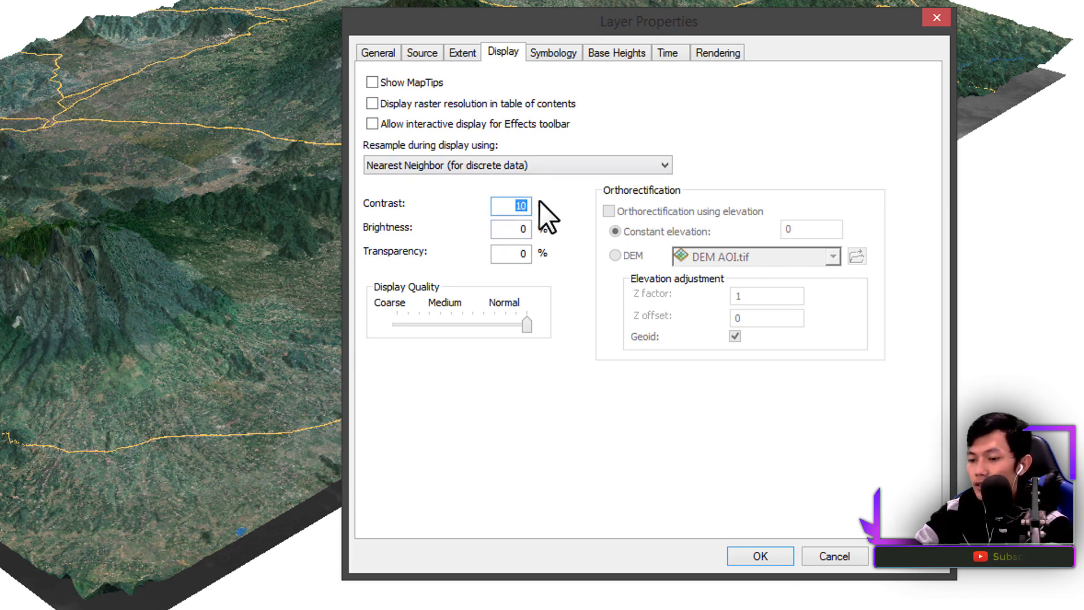
{"action": "type", "text": "20"}
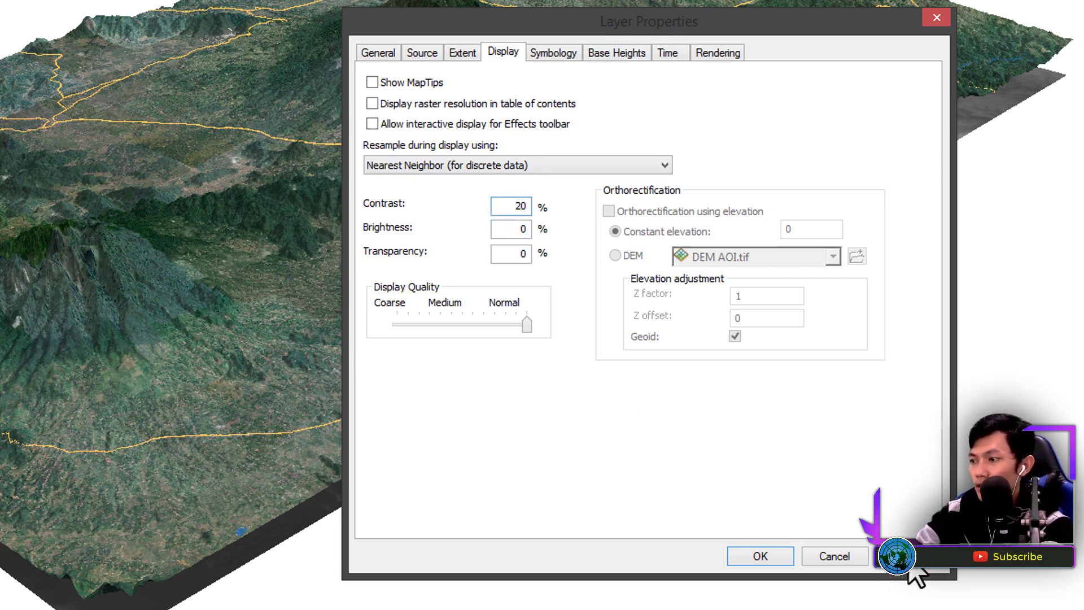
{"action": "key", "text": "Return"}
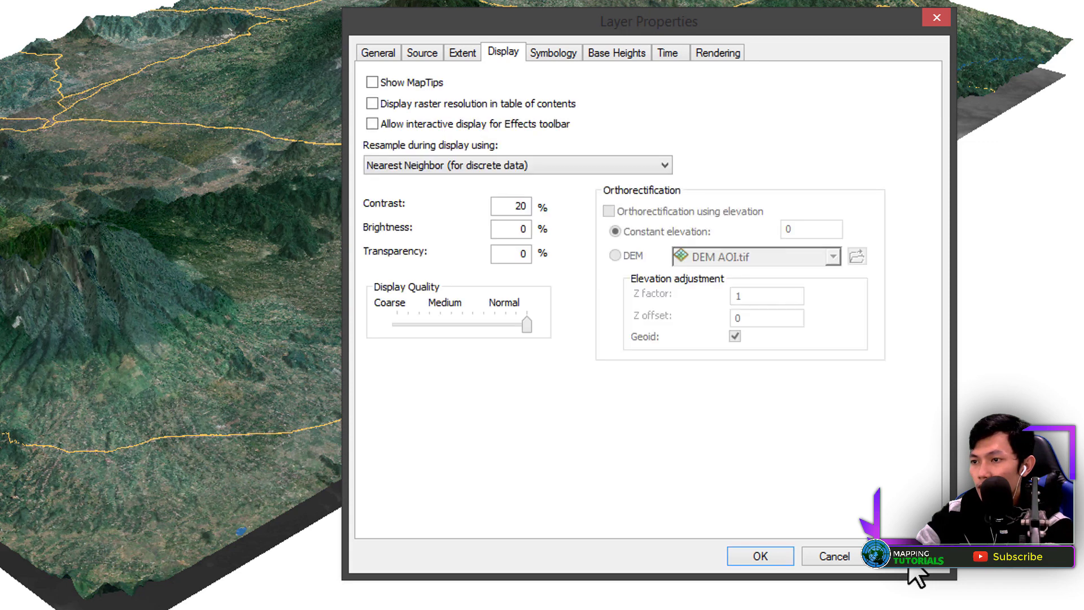
Try display brightness values of 20 % and 5 % on the satellite image layer.
{"action": "left_click_drag", "start_coordinate": [533, 24], "coordinate": [533, 100]}
{"action": "double_click", "coordinate": [521, 304]}
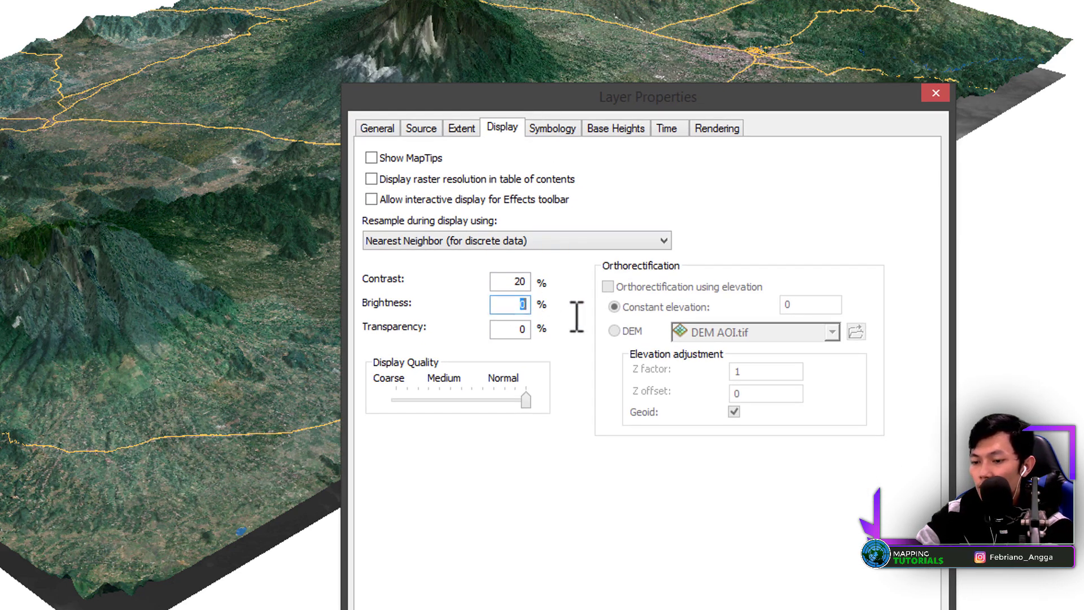
{"action": "type", "text": "20"}
{"action": "left_click", "coordinate": [891, 607]}
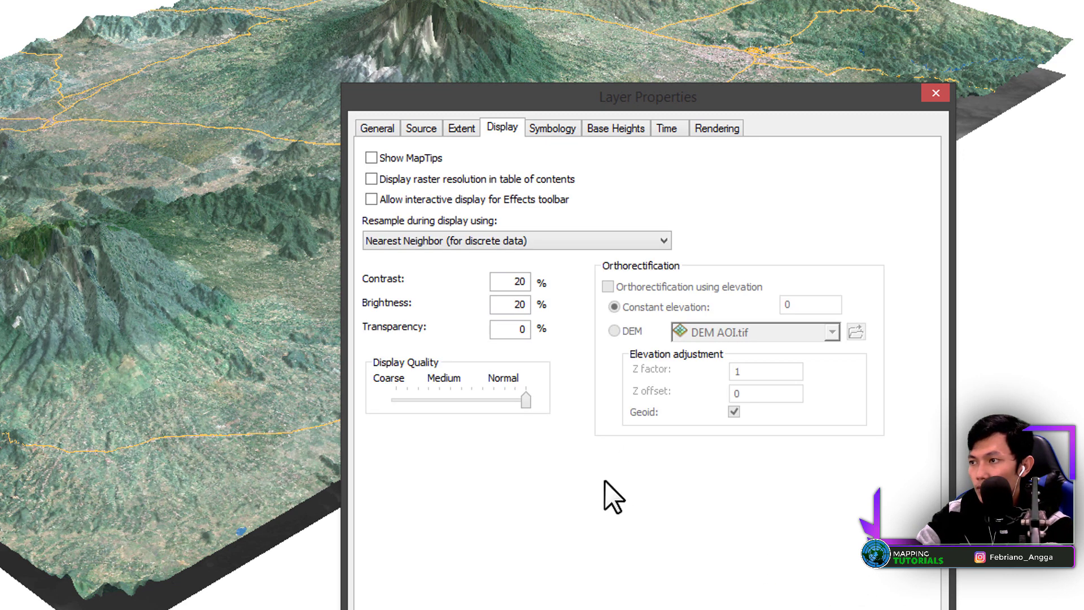
{"action": "double_click", "coordinate": [504, 305]}
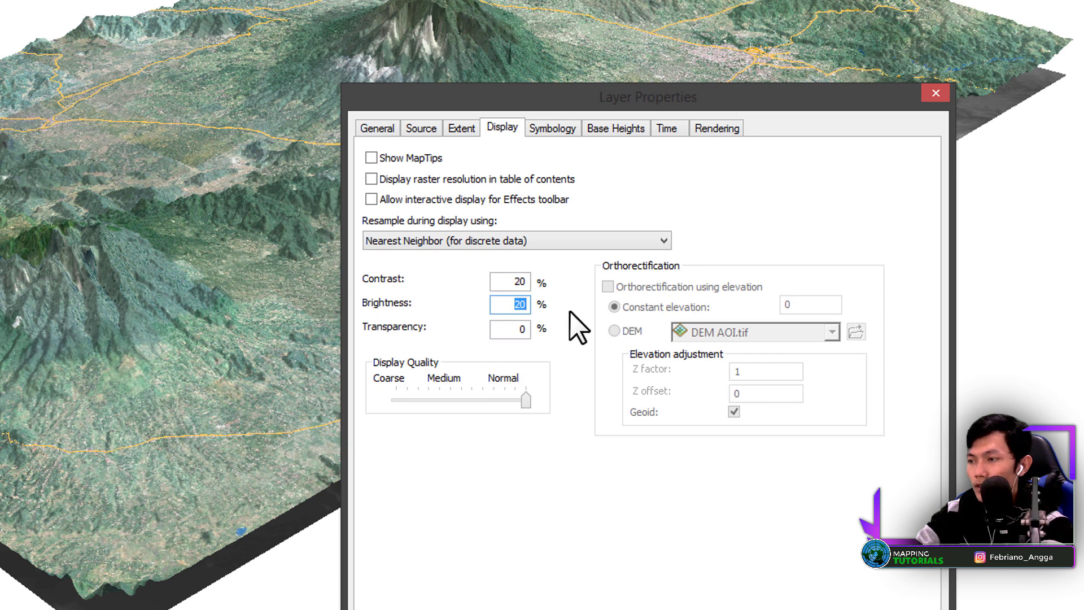
{"action": "type", "text": "5"}
{"action": "key", "text": "Return"}
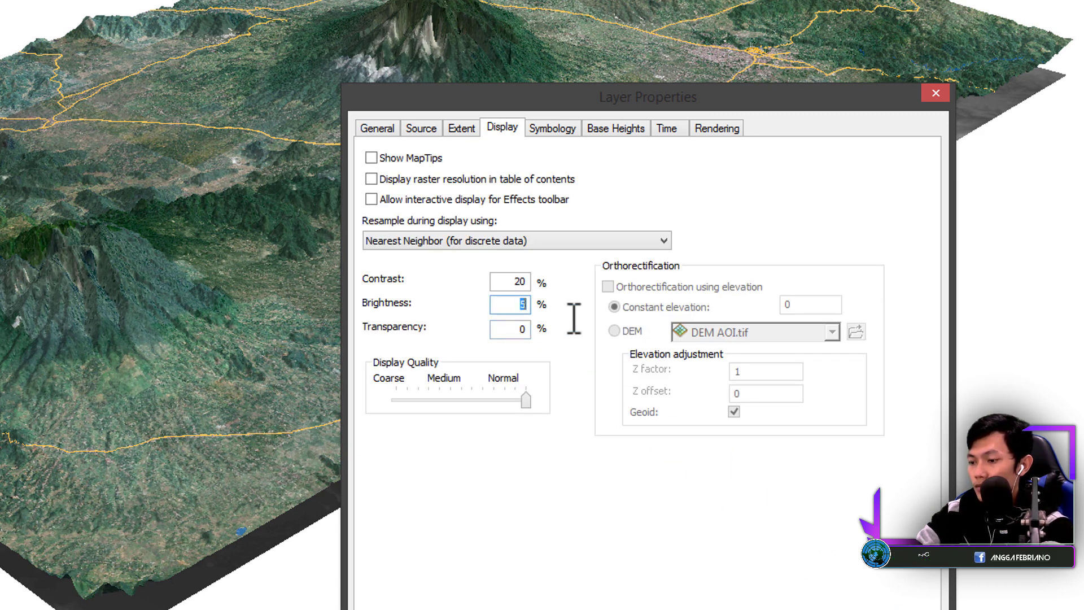
Set the satellite image's brightness to 0 %, apply it and accept the layer properties.
{"action": "left_click", "coordinate": [901, 607]}
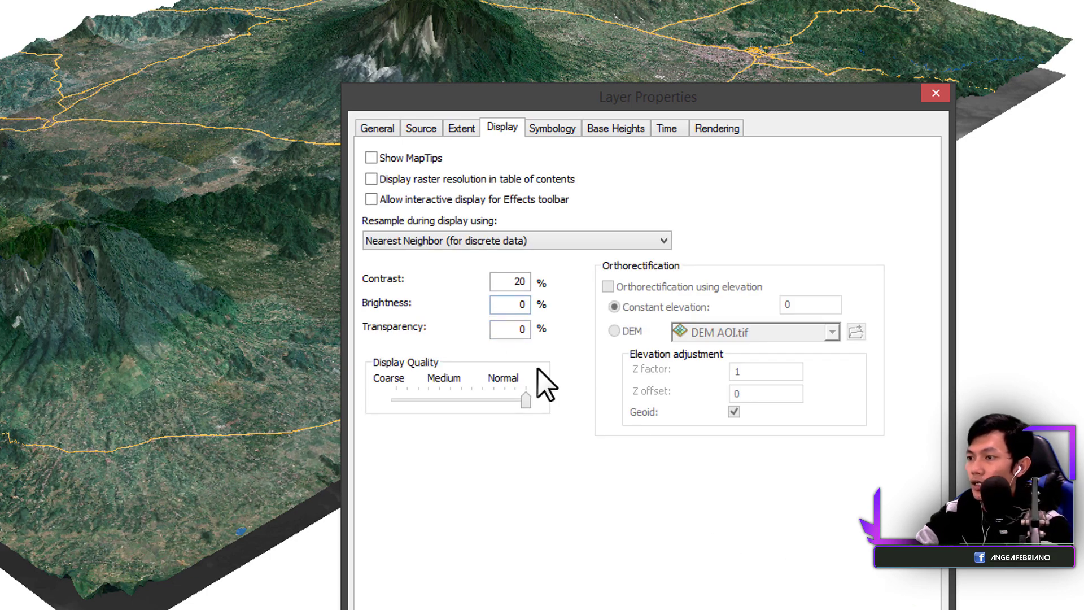
{"action": "left_click", "coordinate": [773, 608]}
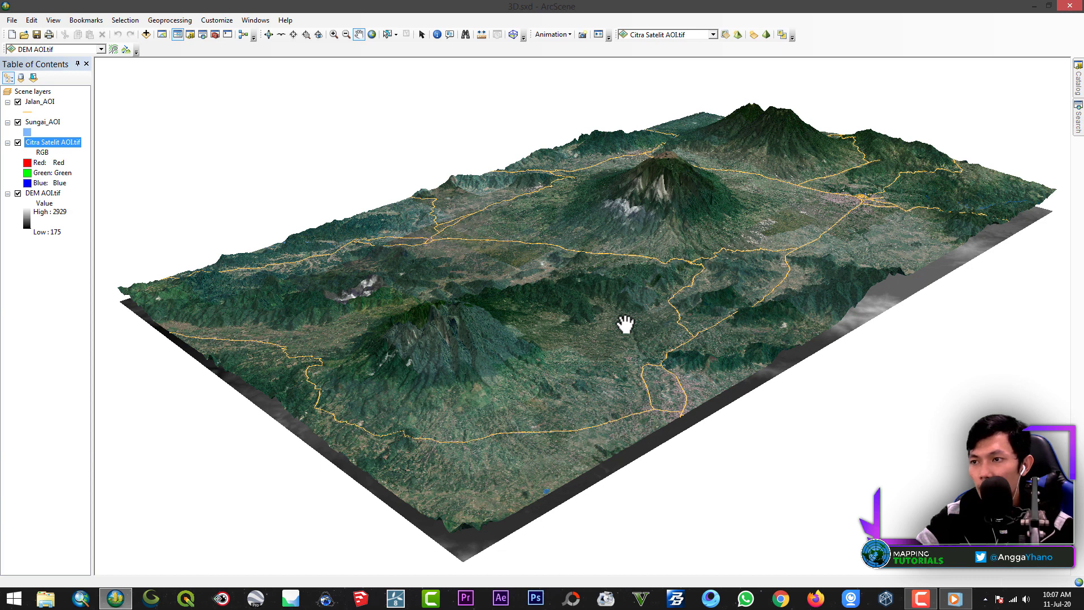
{"action": "left_click_drag", "start_coordinate": [625, 323], "coordinate": [600, 292]}
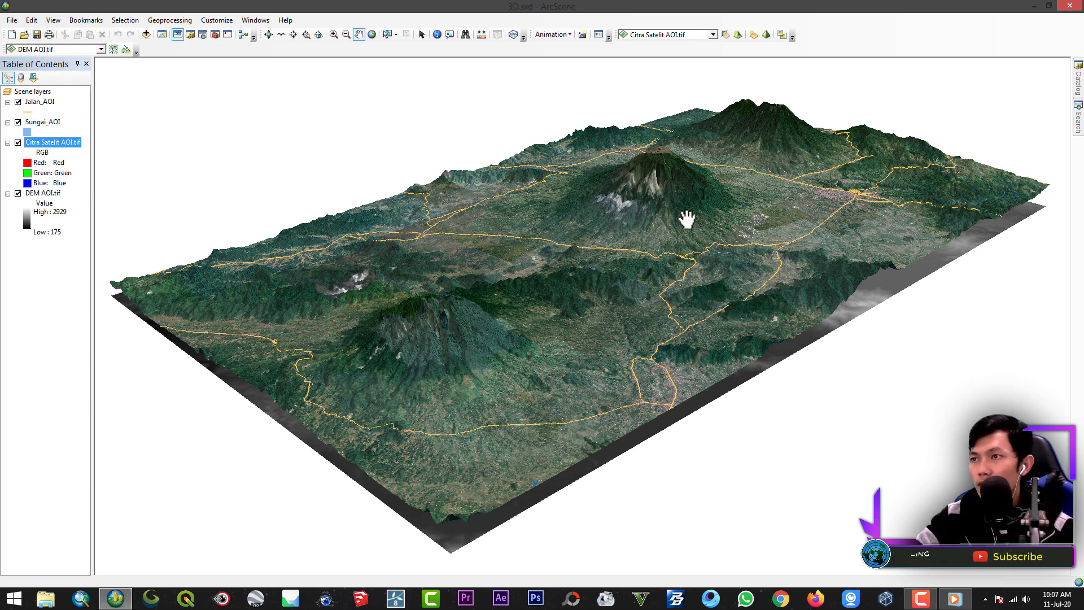
Tilt and zoom the 3D scene so the whole terrain block is framed from an oblique angle.
{"action": "left_click", "coordinate": [269, 35]}
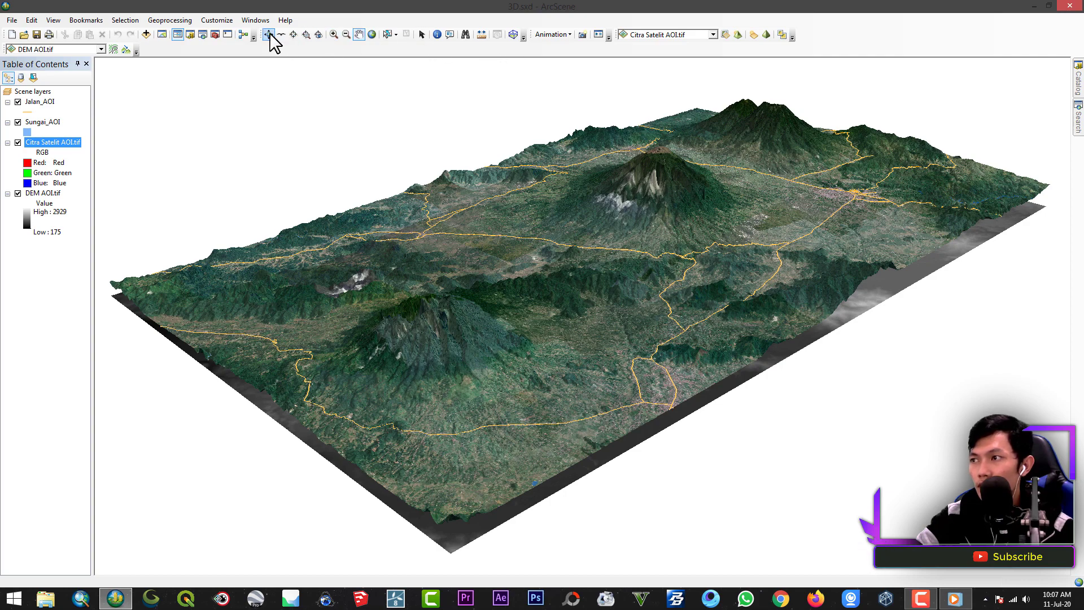
{"action": "left_click_drag", "start_coordinate": [566, 209], "coordinate": [568, 229]}
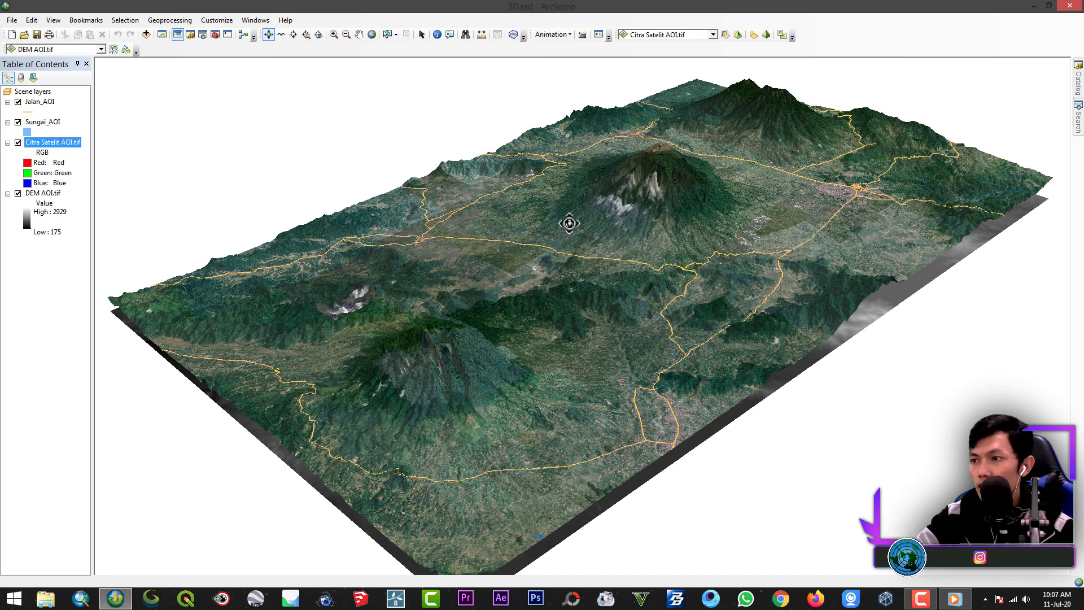
{"action": "scroll", "coordinate": [570, 226], "scroll_direction": "up", "scroll_amount": 2}
{"action": "scroll", "coordinate": [570, 225], "scroll_direction": "down", "scroll_amount": 4}
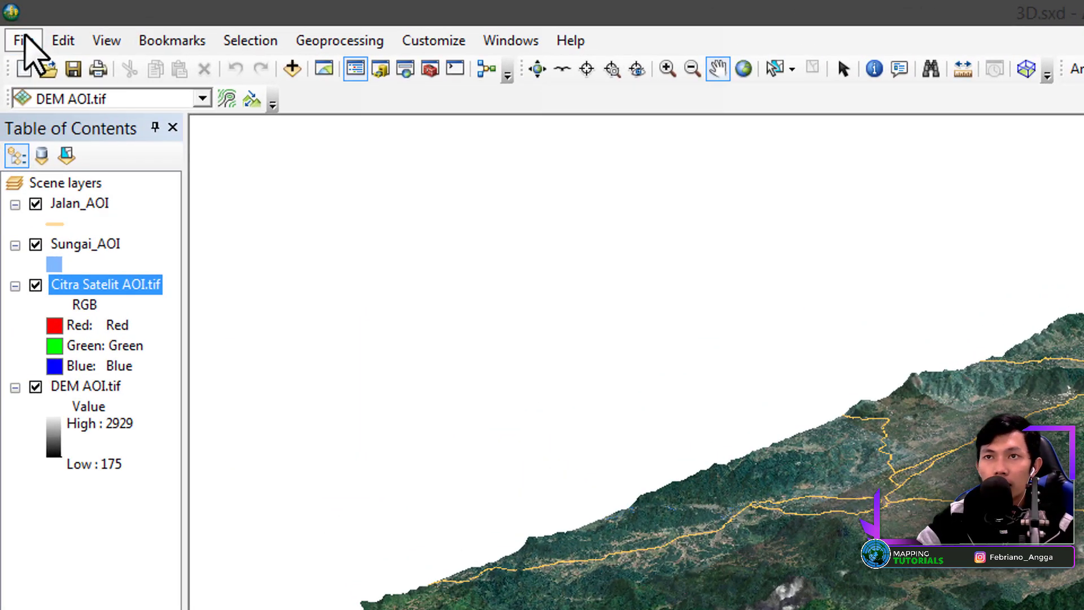
{"action": "left_click", "coordinate": [12, 21]}
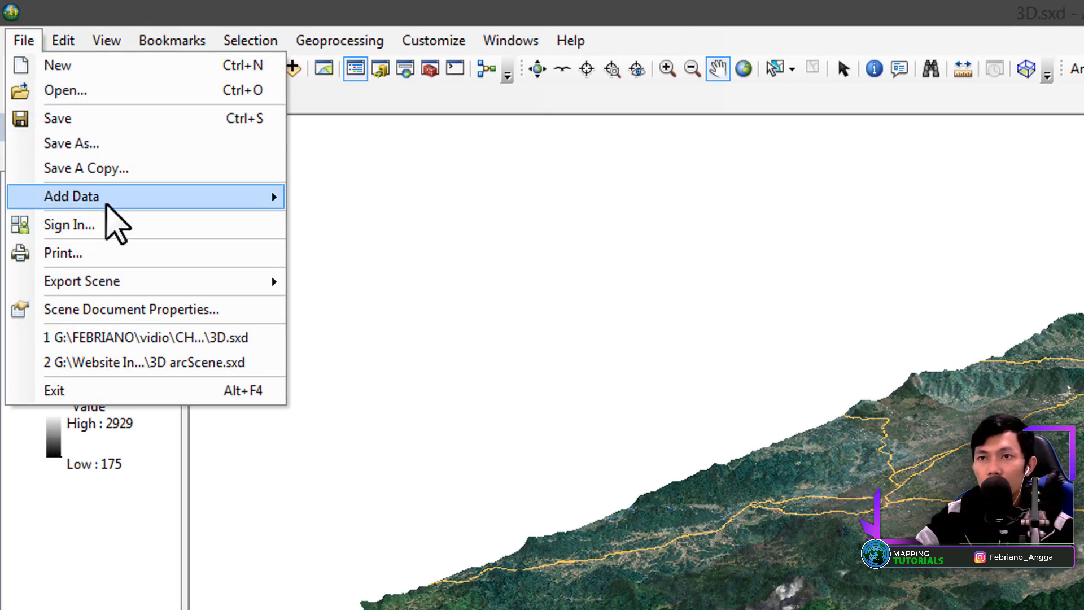
{"action": "mouse_move", "coordinate": [155, 286]}
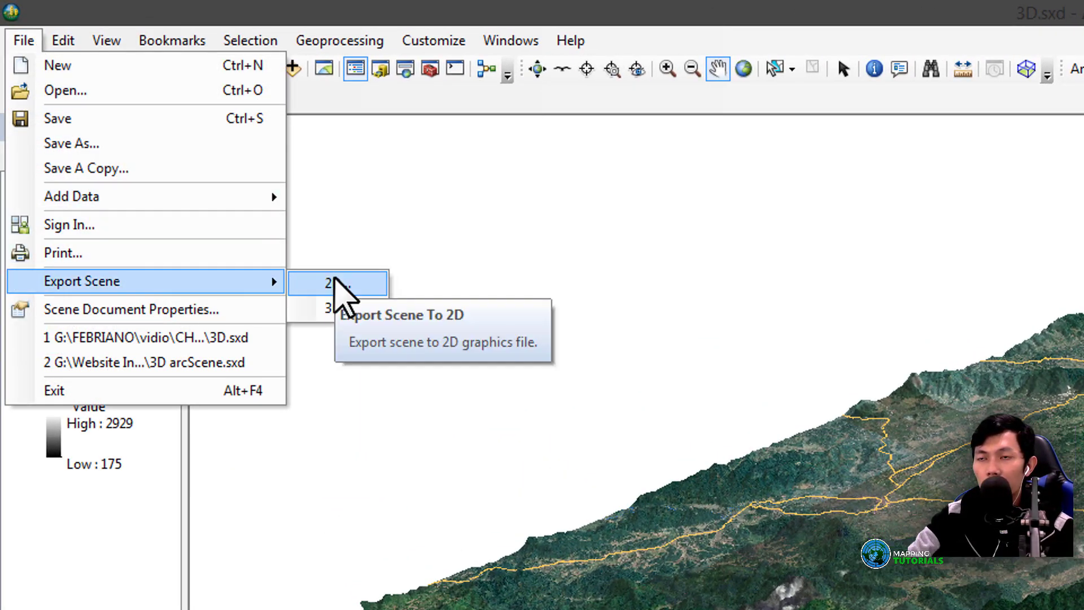
{"action": "left_click", "coordinate": [339, 307]}
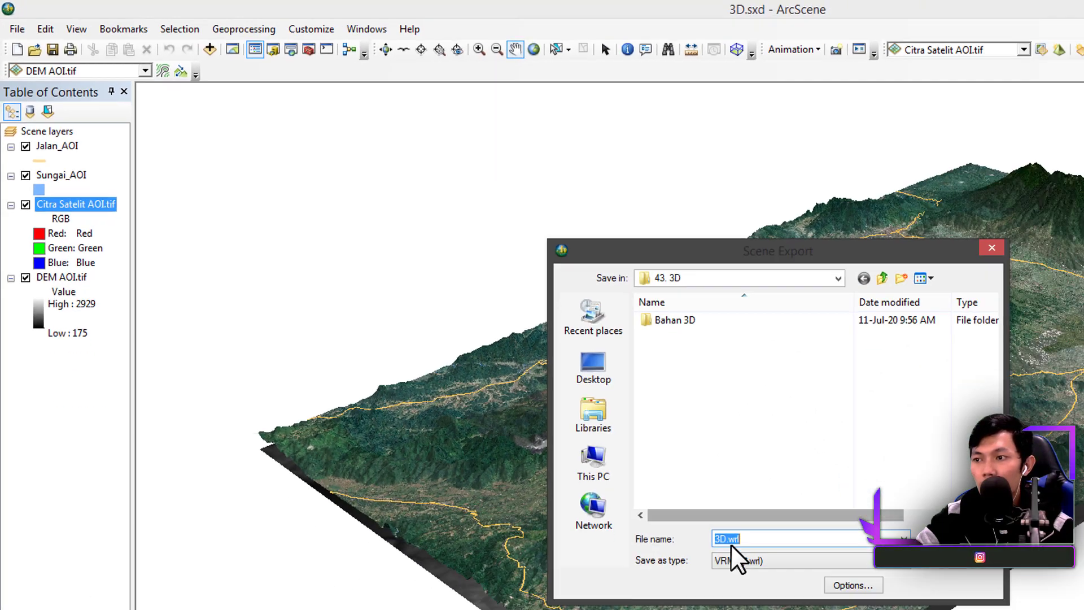
{"action": "left_click", "coordinate": [734, 559]}
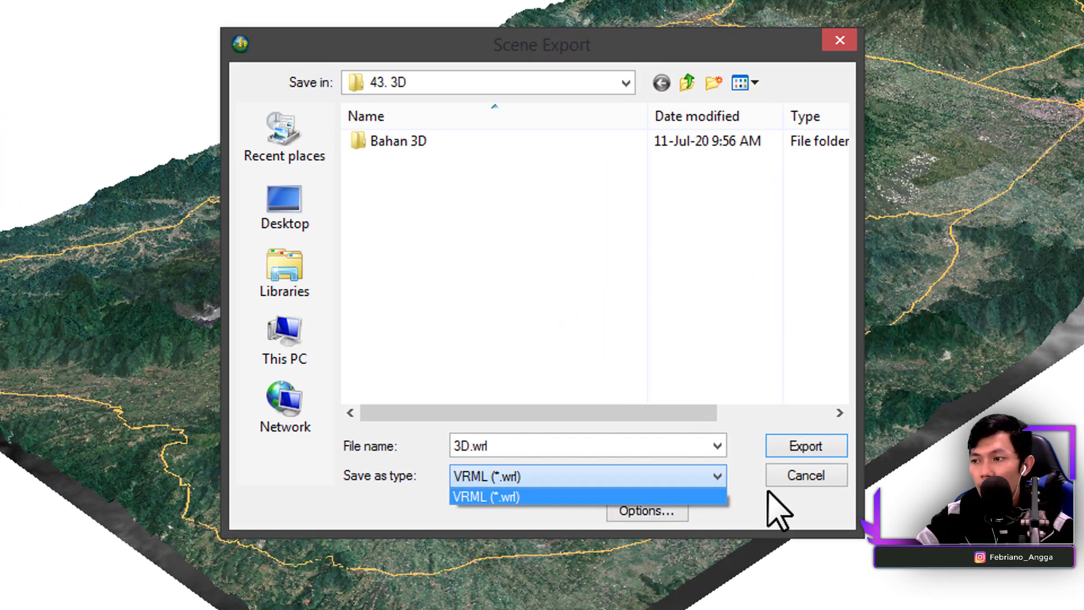
{"action": "left_click", "coordinate": [796, 482]}
{"action": "left_click", "coordinate": [805, 476]}
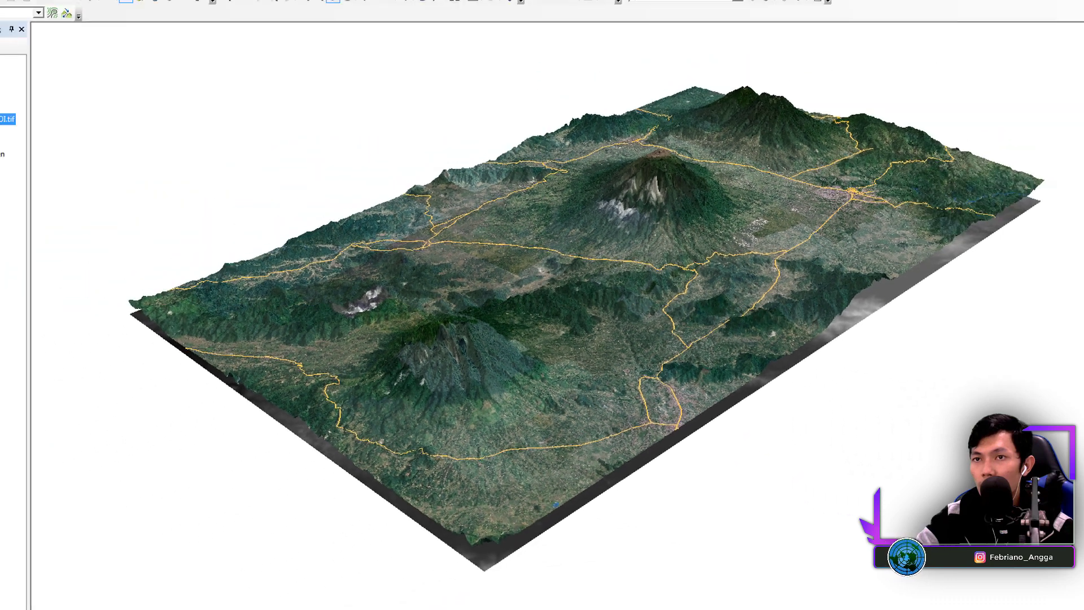
Start a 2D export of the scene and choose the 43. 3D folder on Local Disk (G:) as its destination.
{"action": "left_click", "coordinate": [11, 21]}
{"action": "mouse_move", "coordinate": [58, 141]}
{"action": "left_click", "coordinate": [180, 145]}
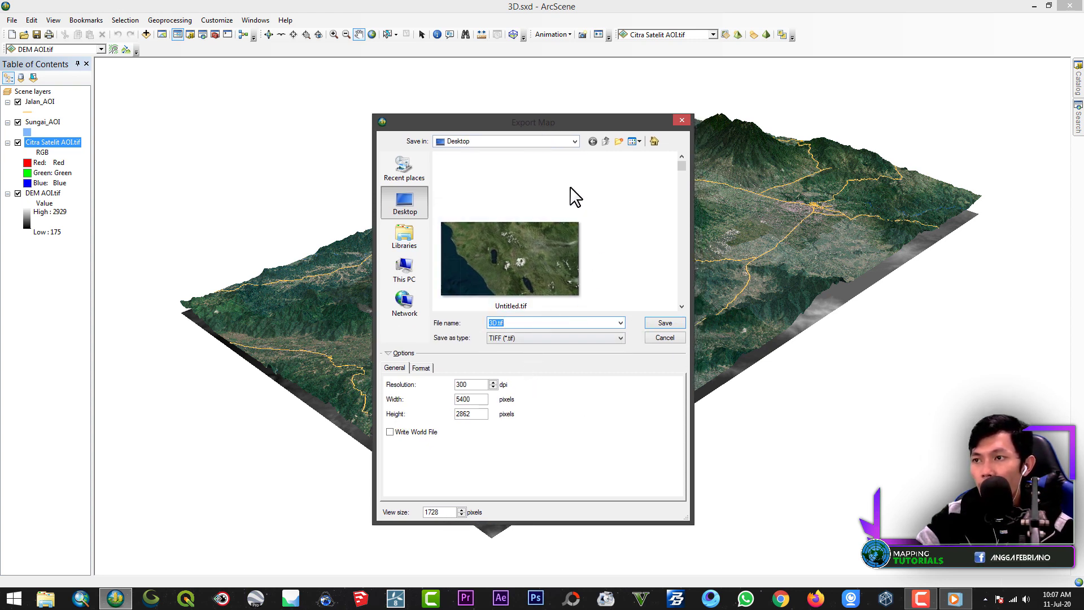
{"action": "left_click", "coordinate": [404, 268]}
{"action": "left_click_drag", "start_coordinate": [680, 198], "coordinate": [681, 319]}
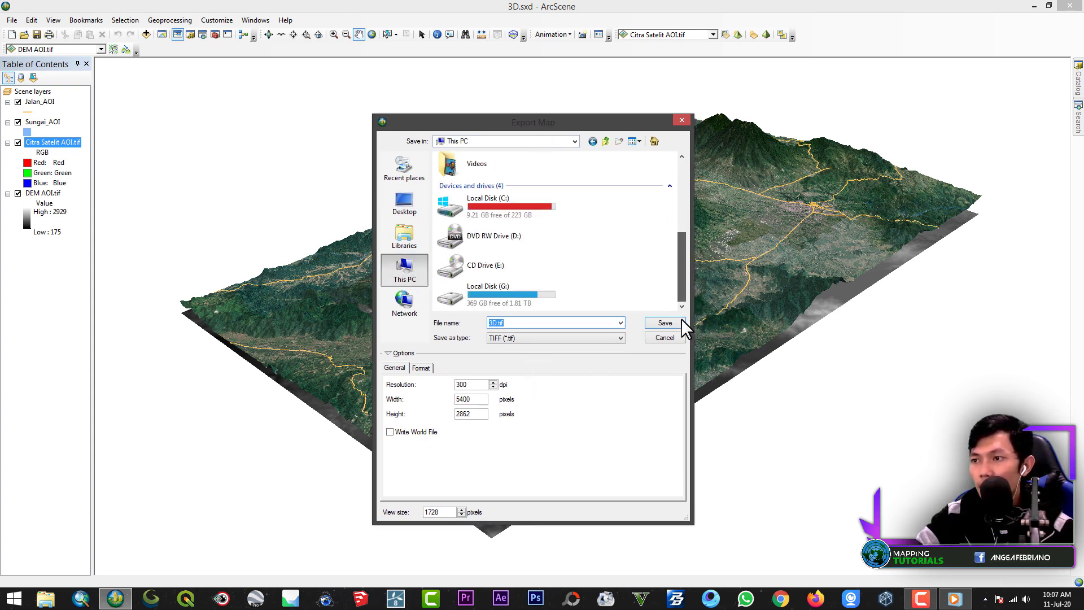
{"action": "double_click", "coordinate": [524, 300]}
{"action": "double_click", "coordinate": [465, 181]}
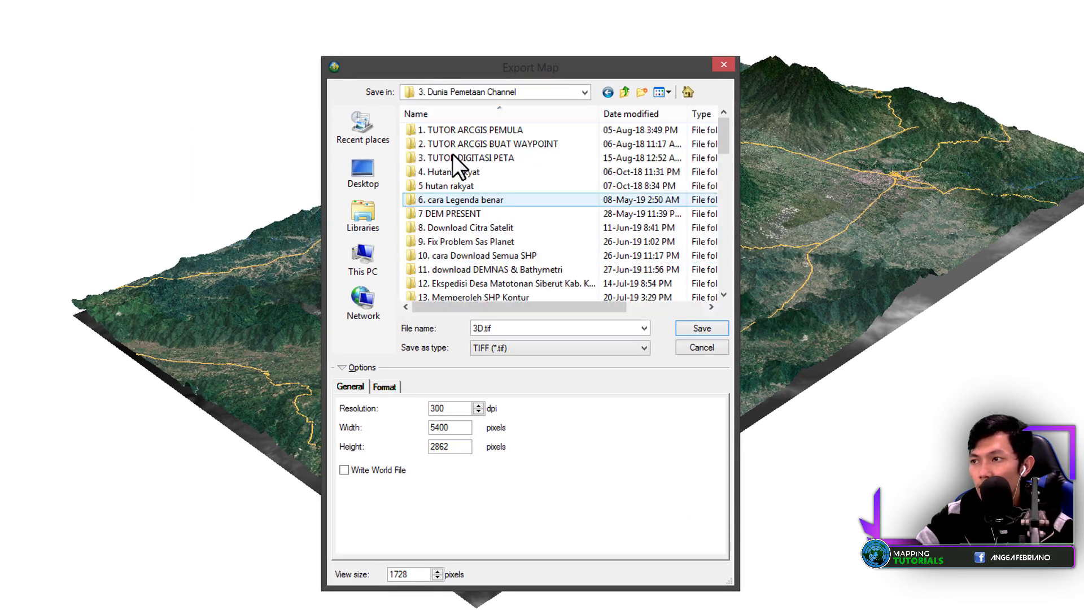
{"action": "double_click", "coordinate": [452, 154]}
Export the scene as the JPEG file 3D.jpg with a view size of 10000 pixels and a resolution of 500 dpi.
{"action": "left_click", "coordinate": [506, 347]}
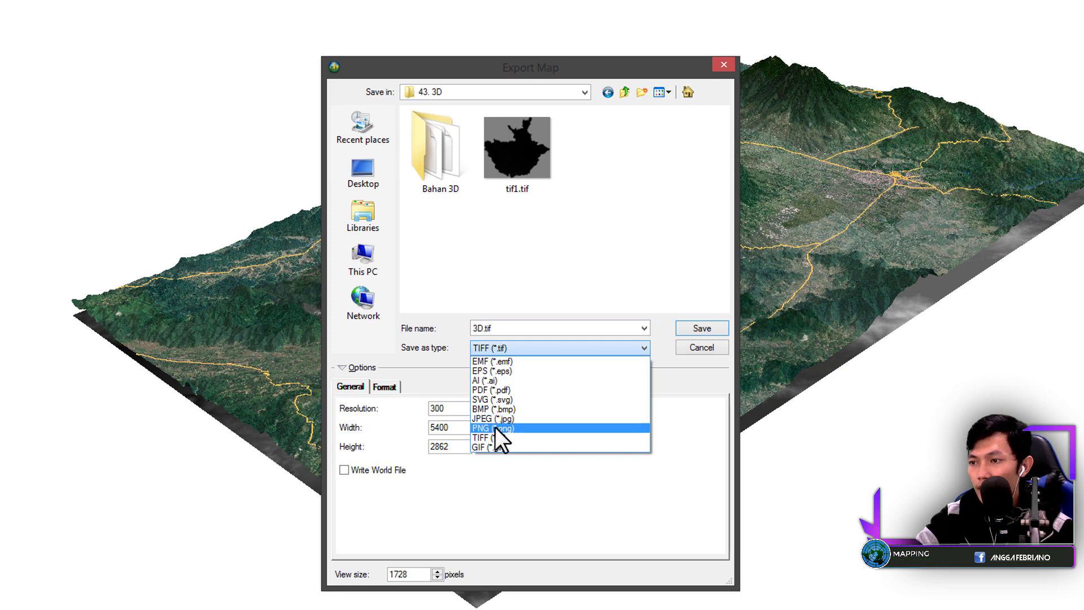
{"action": "left_click", "coordinate": [493, 416]}
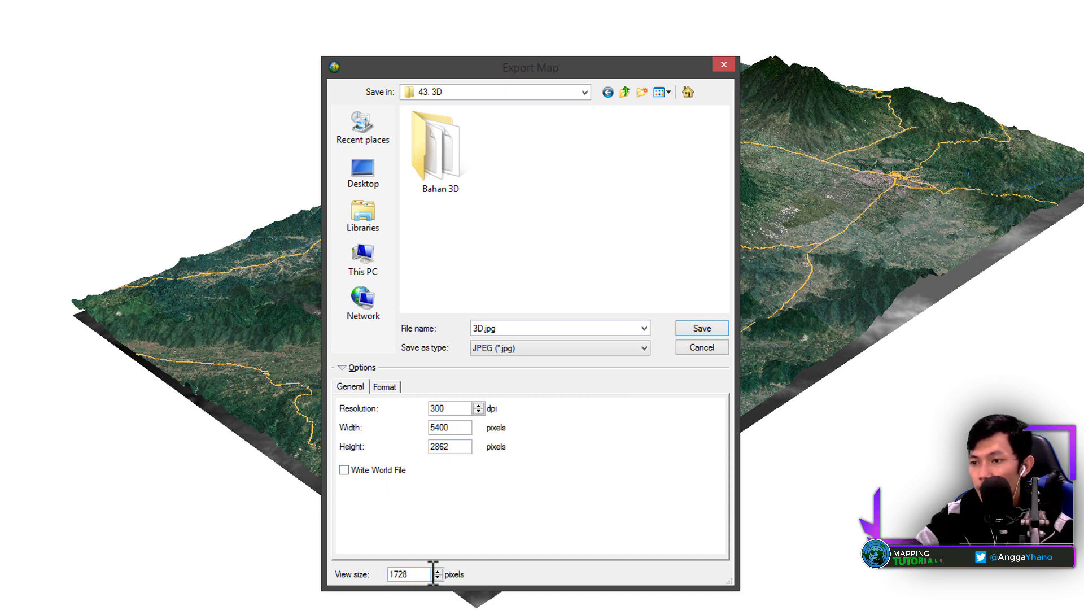
{"action": "left_click_drag", "start_coordinate": [409, 574], "coordinate": [378, 569]}
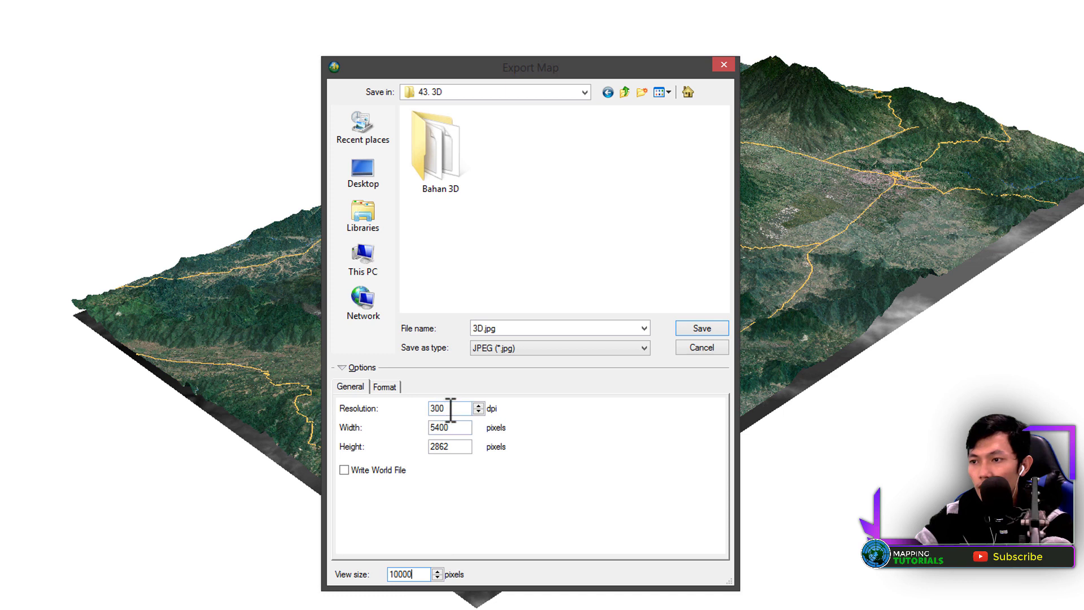
{"action": "left_click_drag", "start_coordinate": [449, 408], "coordinate": [403, 408]}
{"action": "type", "text": "500"}
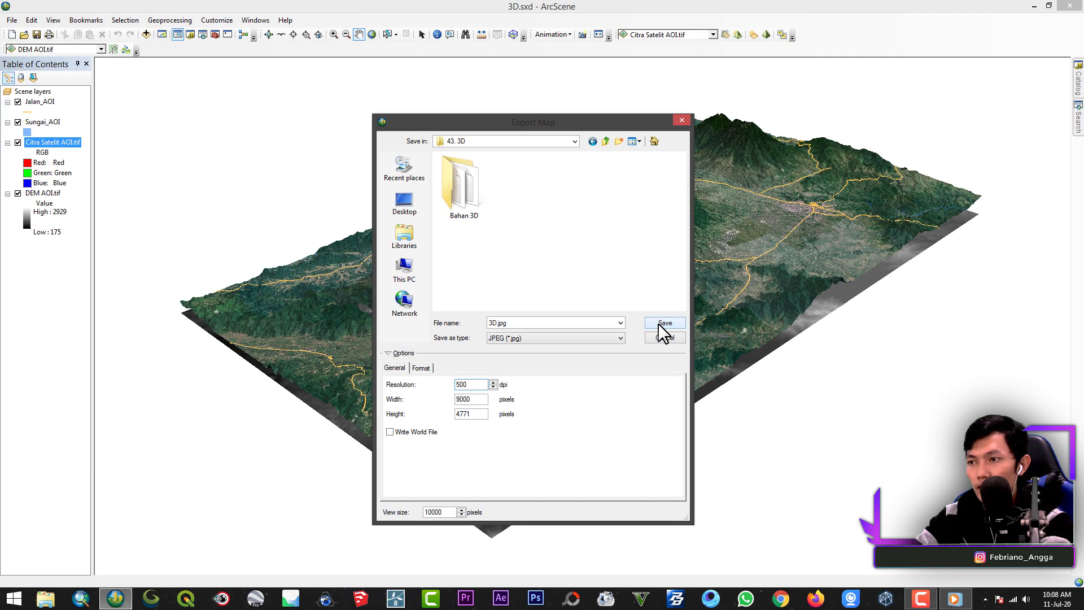
{"action": "left_click", "coordinate": [664, 322]}
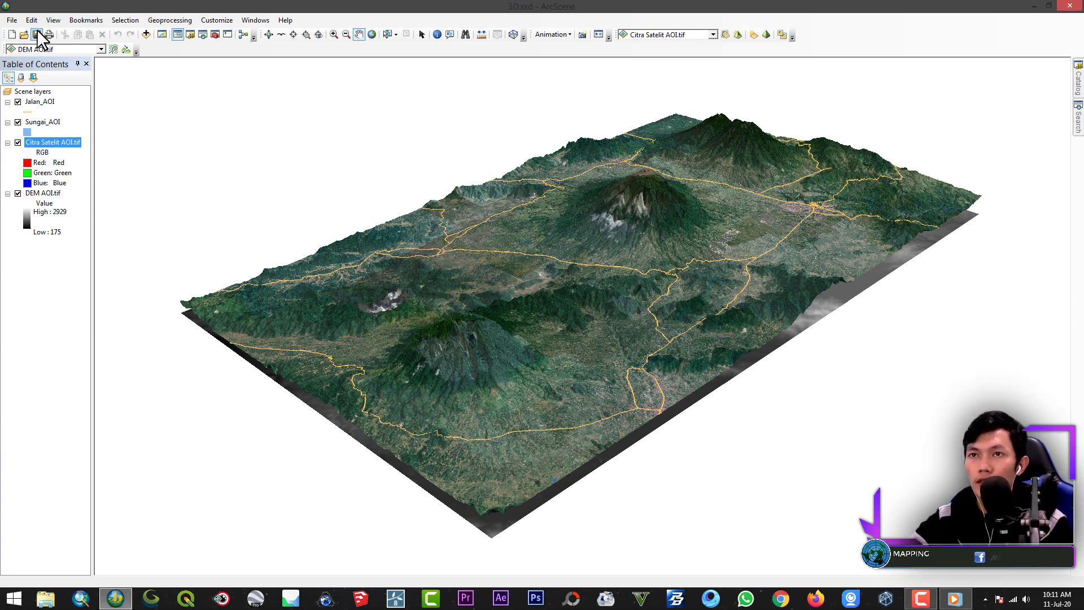
Open the exported 3D.jpg in Windows Photo Viewer, inspect the map's detail up close, and close the viewer.
{"action": "left_click", "coordinate": [54, 597]}
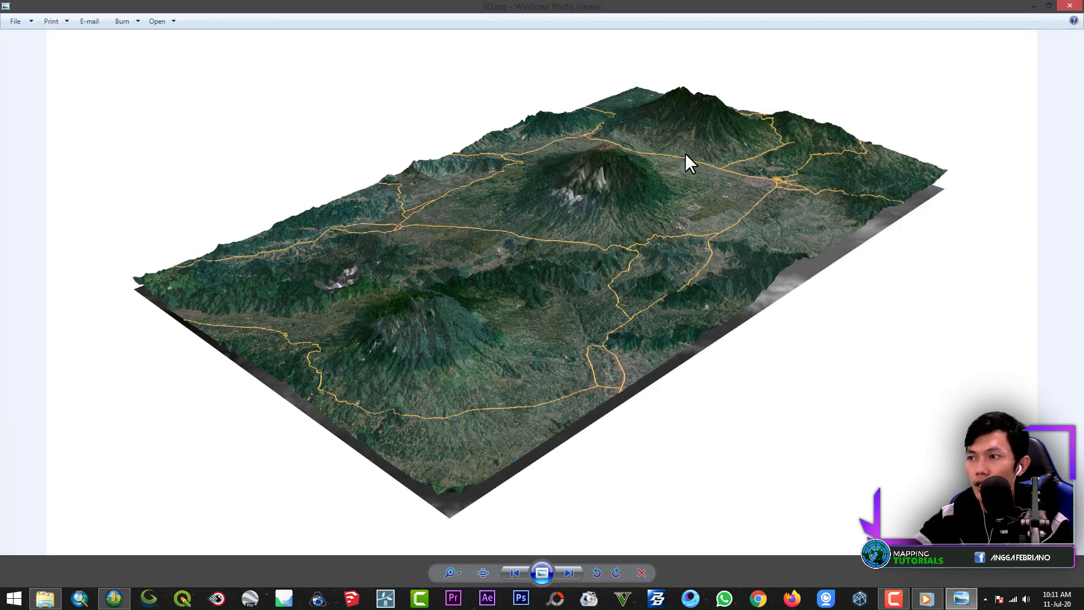
{"action": "double_click", "coordinate": [635, 8]}
{"action": "left_click", "coordinate": [594, 179]}
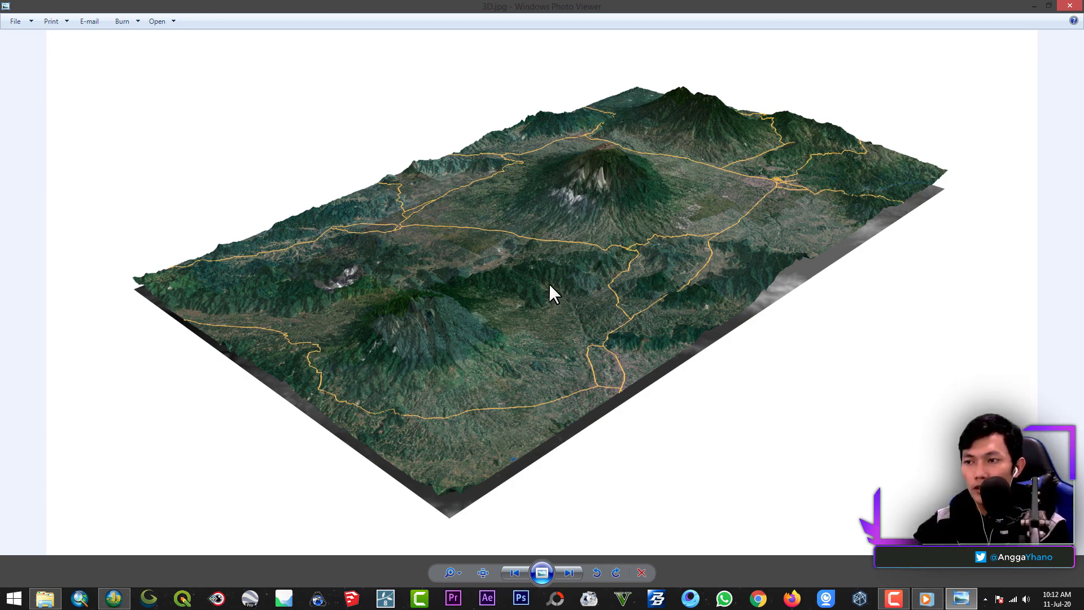
{"action": "scroll", "coordinate": [548, 283], "scroll_direction": "up", "scroll_amount": 5}
{"action": "scroll", "coordinate": [754, 377], "scroll_direction": "down", "scroll_amount": 3}
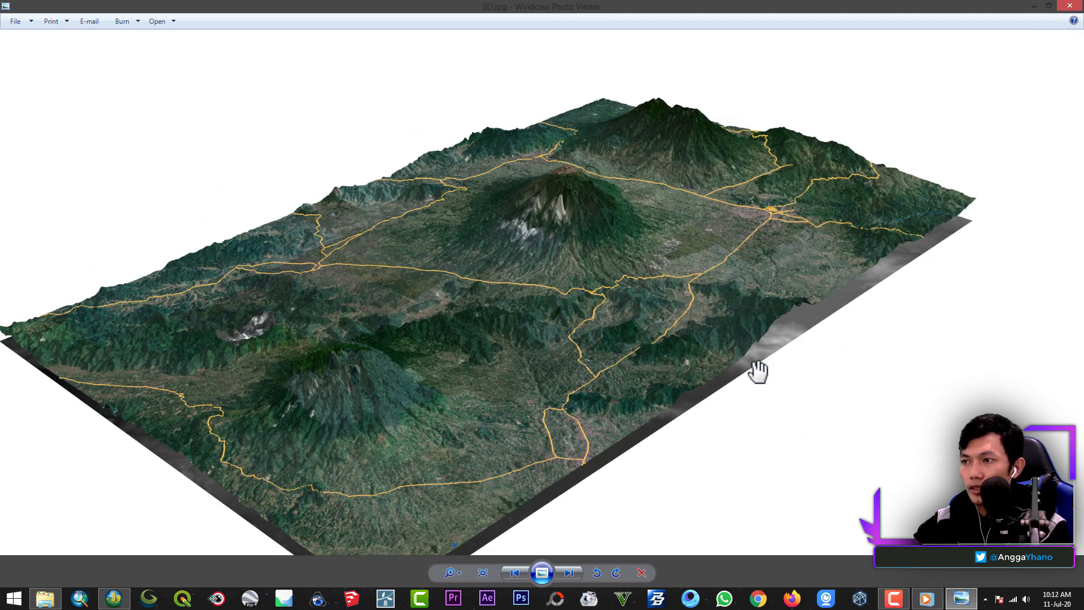
{"action": "scroll", "coordinate": [641, 295], "scroll_direction": "down", "scroll_amount": 2}
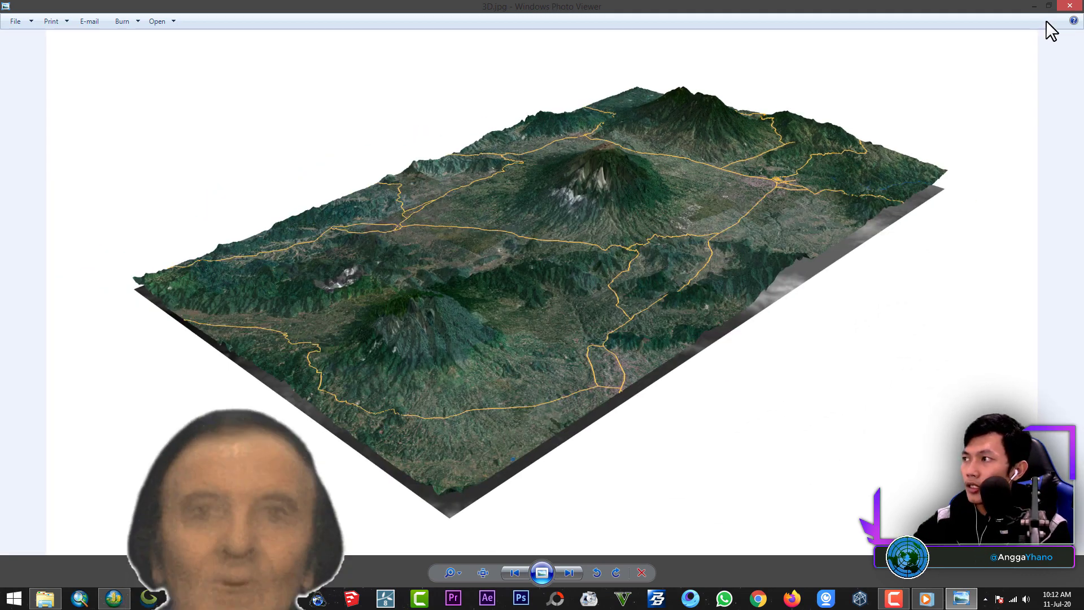
{"action": "left_click", "coordinate": [1070, 5]}
{"action": "left_click", "coordinate": [629, 256]}
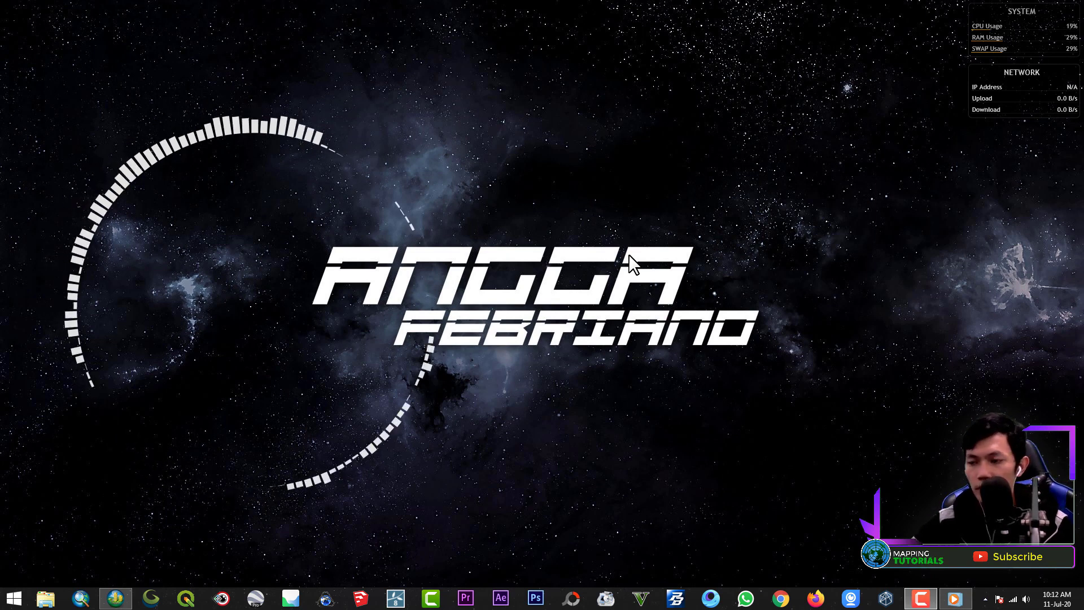
Switch to Photoshop and collapse the expanded Layers panel to clear the workspace.
{"action": "left_click", "coordinate": [536, 599]}
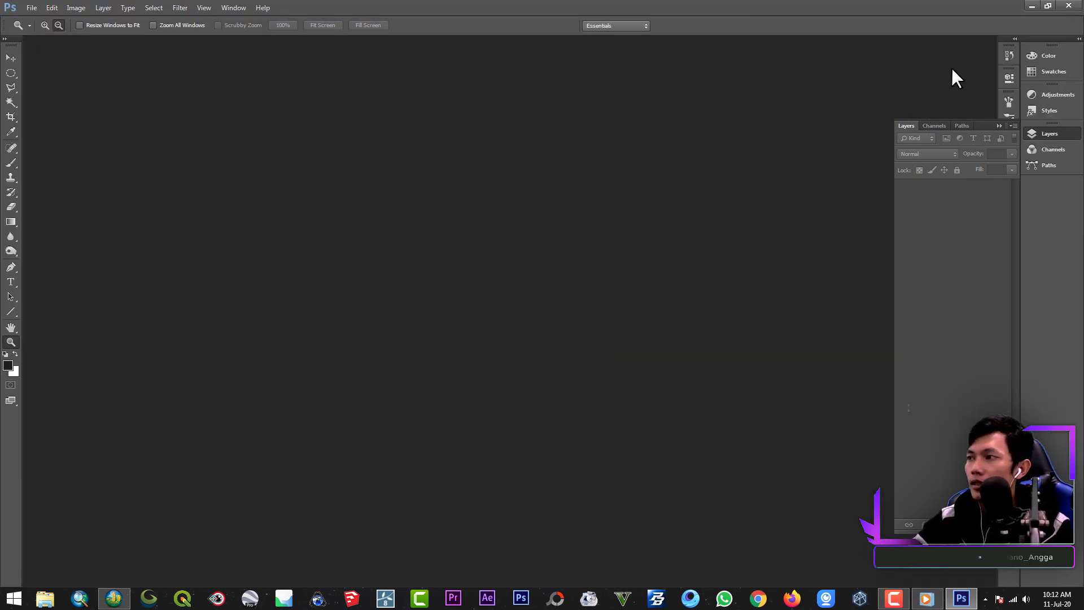
{"action": "left_click", "coordinate": [999, 124]}
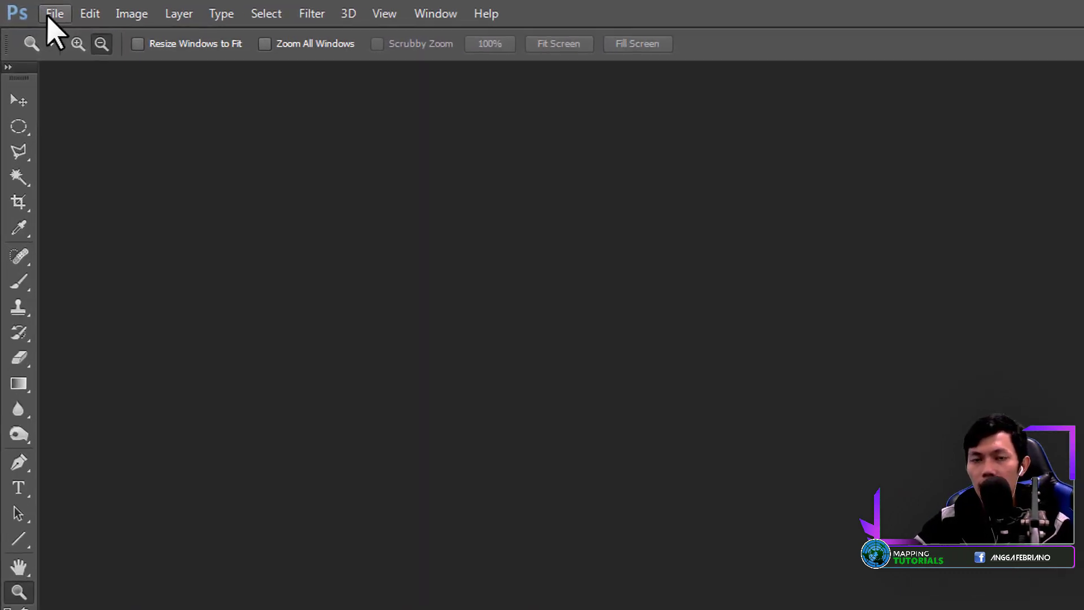
{"action": "left_click", "coordinate": [52, 12]}
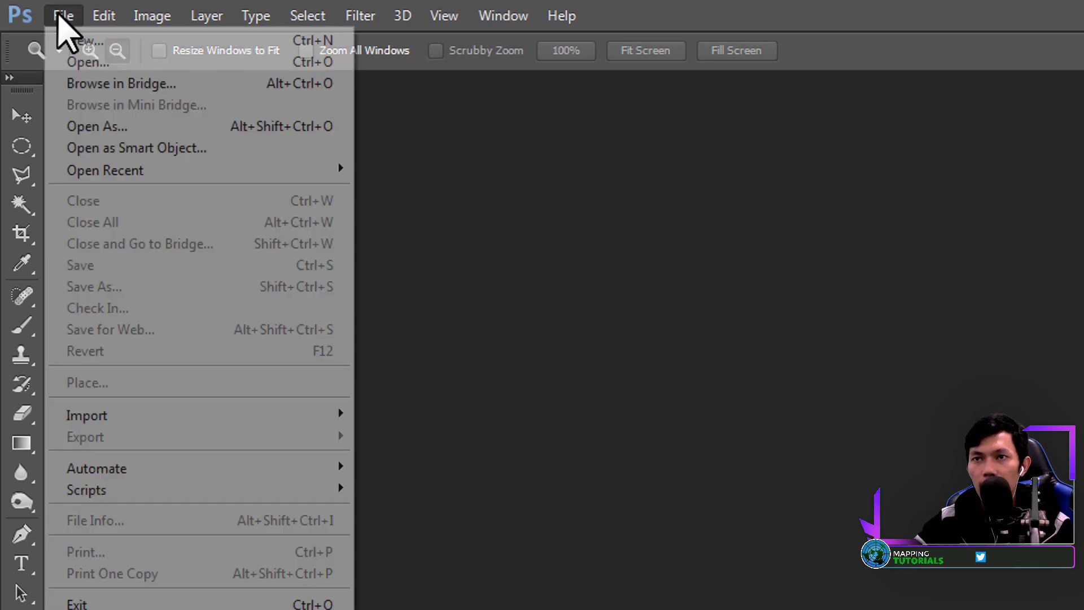
Open the image 3D.jpg from Local Disk (G:).
{"action": "left_click", "coordinate": [76, 62]}
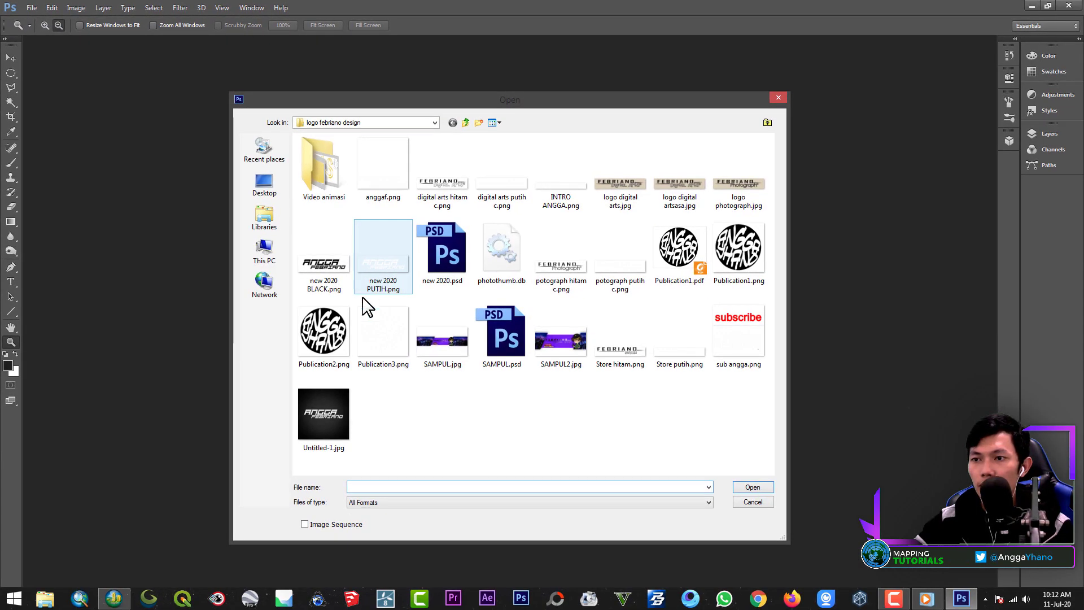
{"action": "left_click", "coordinate": [272, 259]}
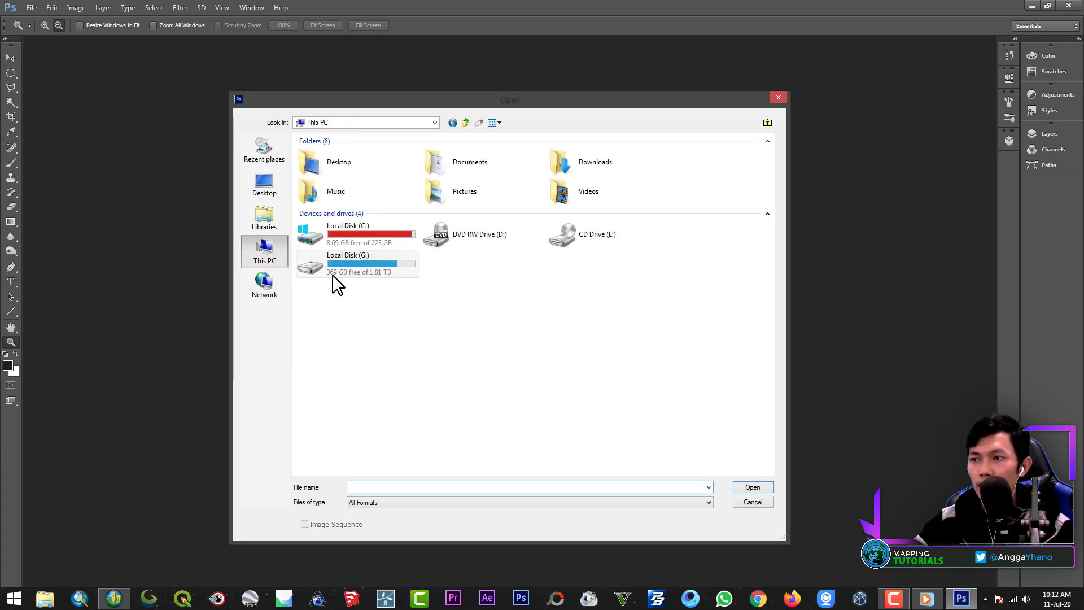
{"action": "double_click", "coordinate": [420, 270]}
{"action": "double_click", "coordinate": [350, 193]}
{"action": "left_click", "coordinate": [380, 165]}
{"action": "left_click", "coordinate": [752, 487]}
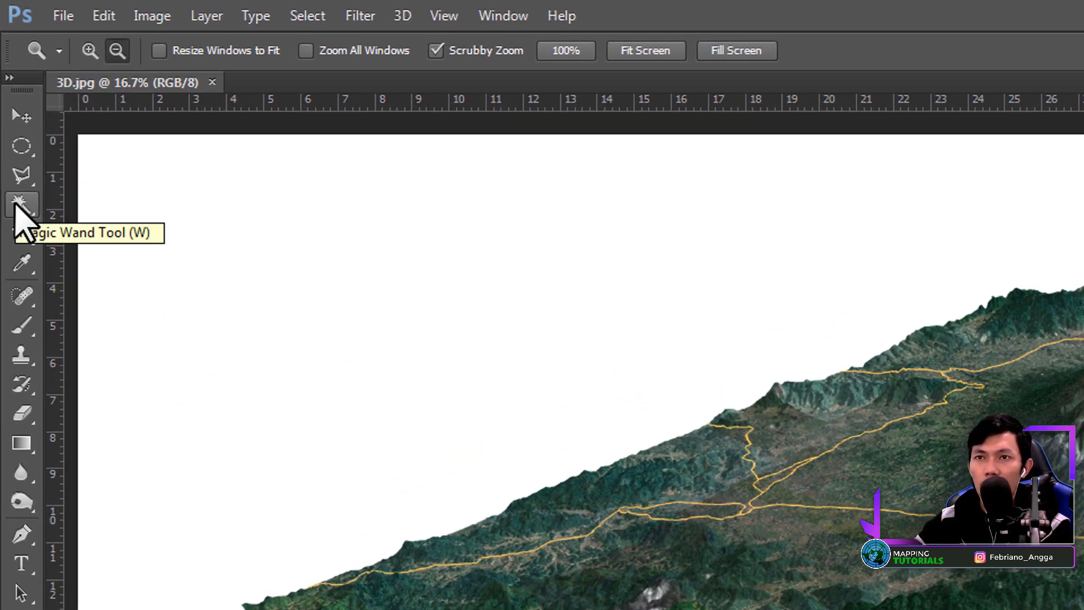
Select the white background around the 3D terrain with the Magic Wand and invert the selection to pick the terrain.
{"action": "left_click", "coordinate": [17, 206]}
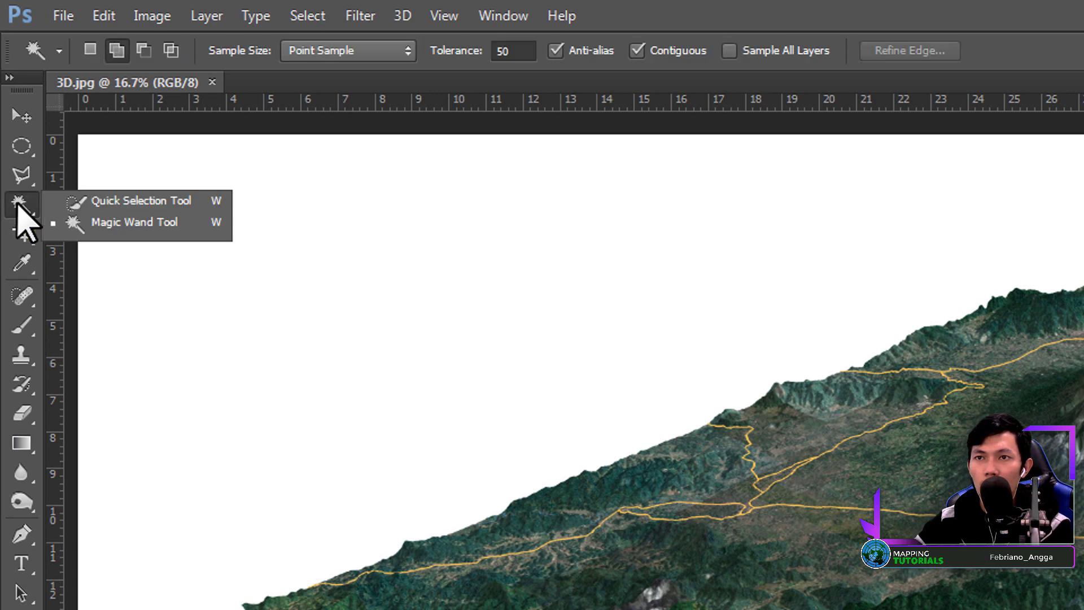
{"action": "left_click", "coordinate": [98, 222]}
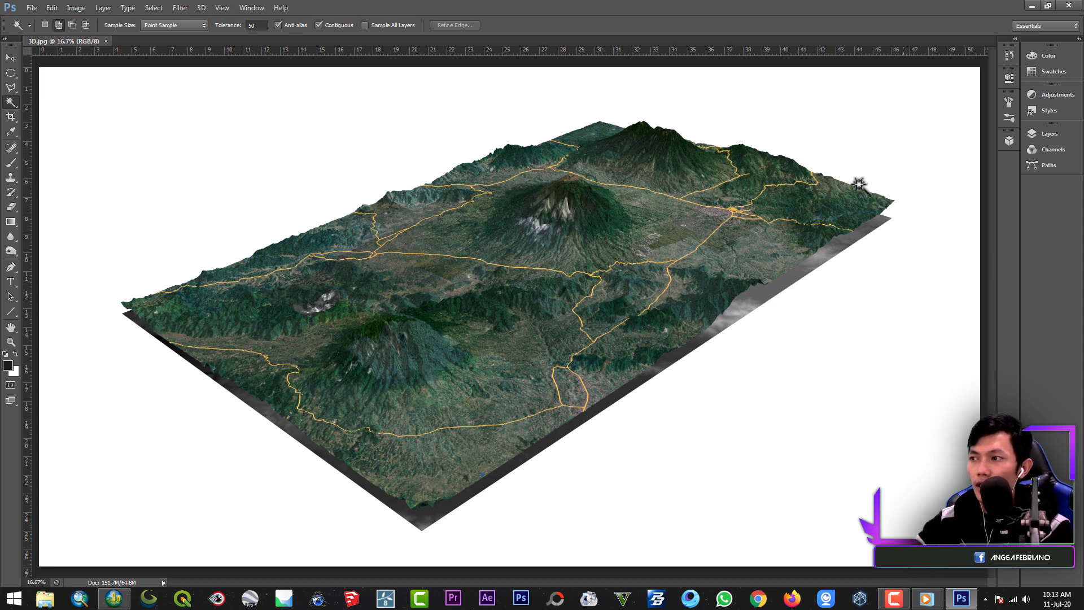
{"action": "left_click", "coordinate": [111, 180]}
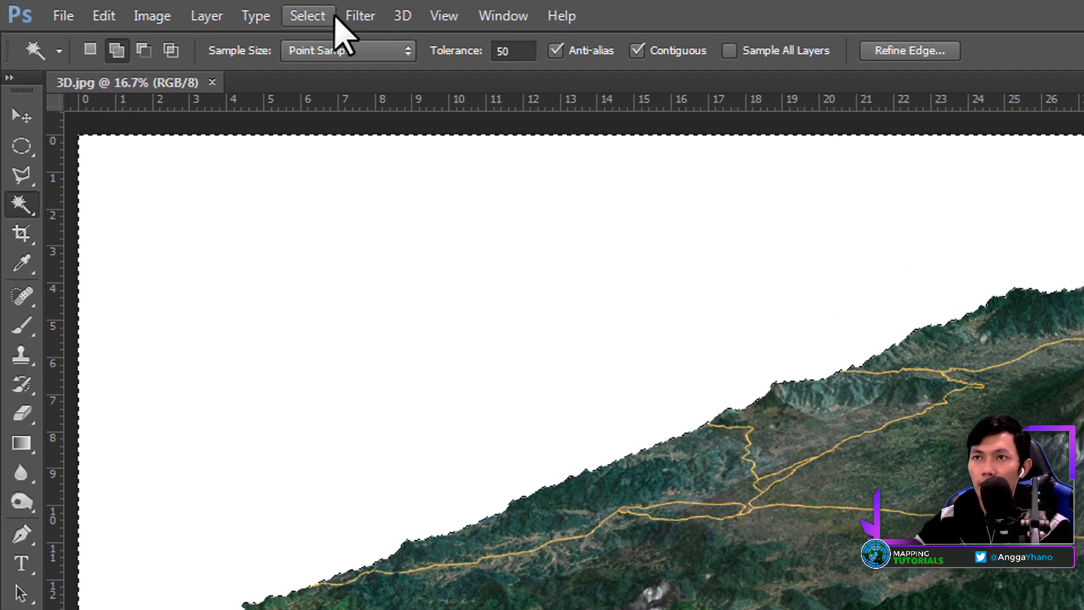
{"action": "left_click", "coordinate": [159, 8]}
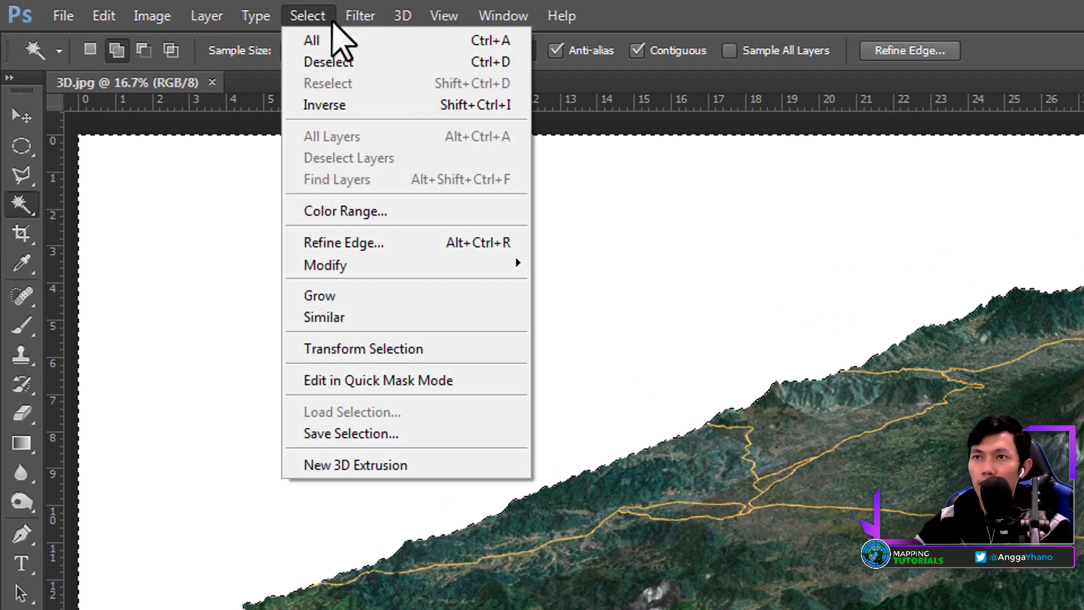
{"action": "left_click", "coordinate": [337, 104]}
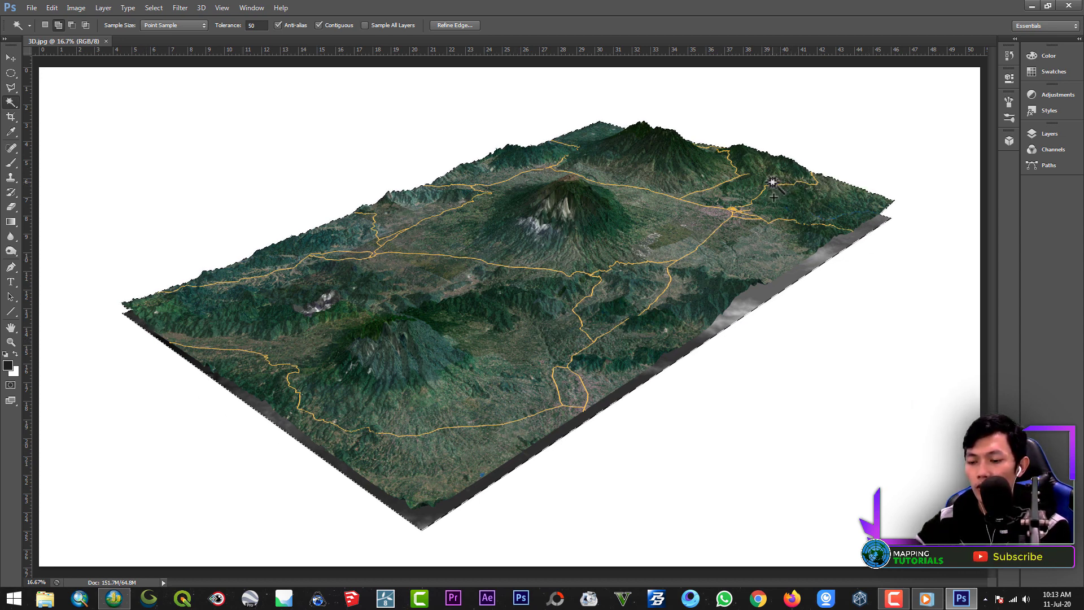
Copy the selected terrain into a new clipboard-sized document with transparent background contents.
{"action": "key", "text": "ctrl+c"}
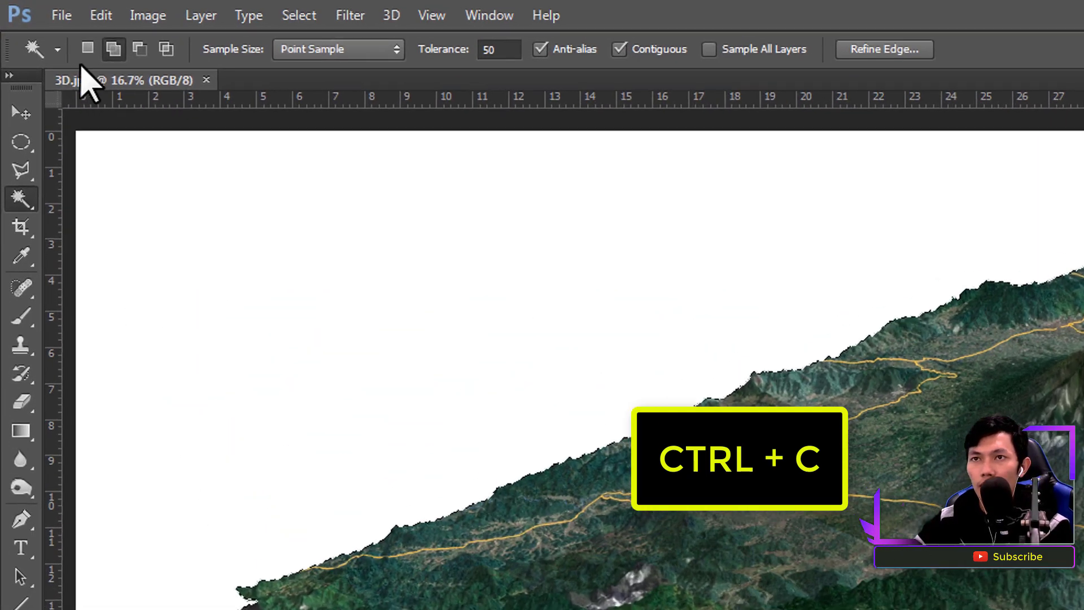
{"action": "left_click", "coordinate": [32, 7]}
{"action": "left_click", "coordinate": [70, 40]}
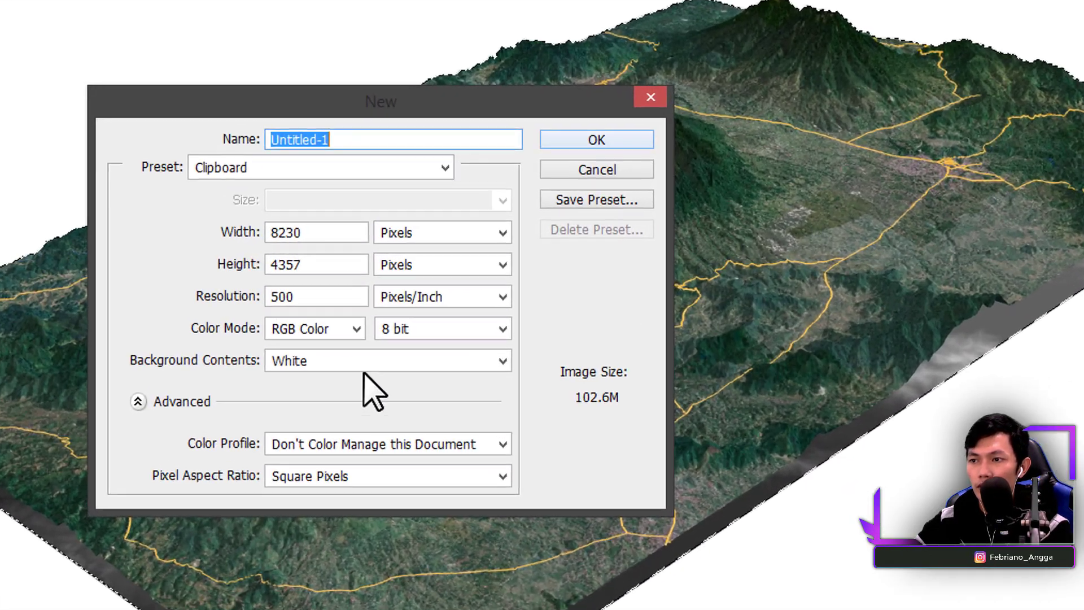
{"action": "left_click", "coordinate": [424, 321]}
{"action": "left_click", "coordinate": [293, 425]}
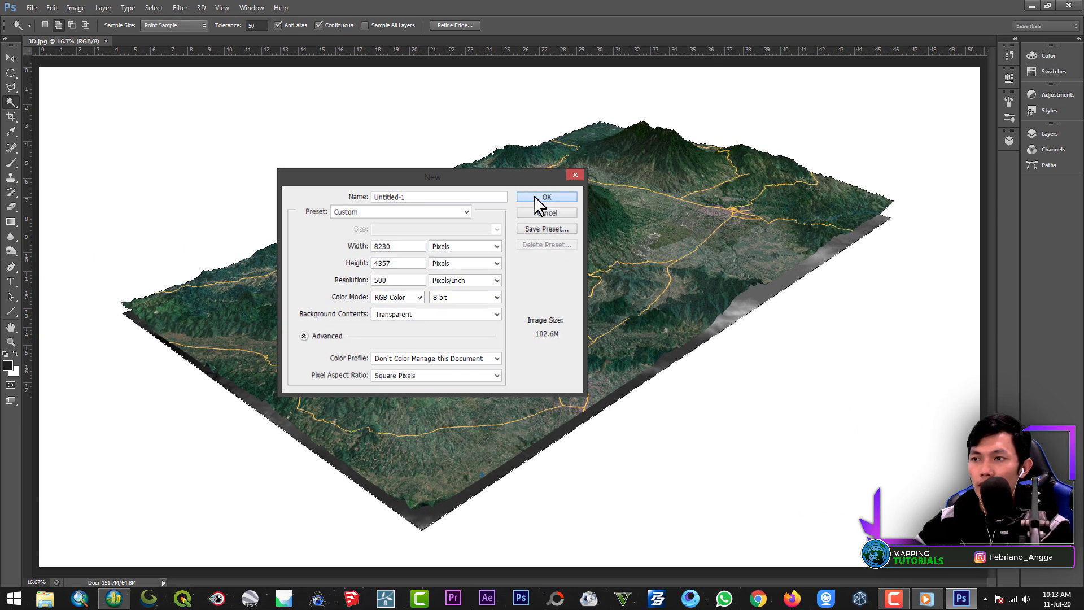
{"action": "left_click", "coordinate": [569, 139]}
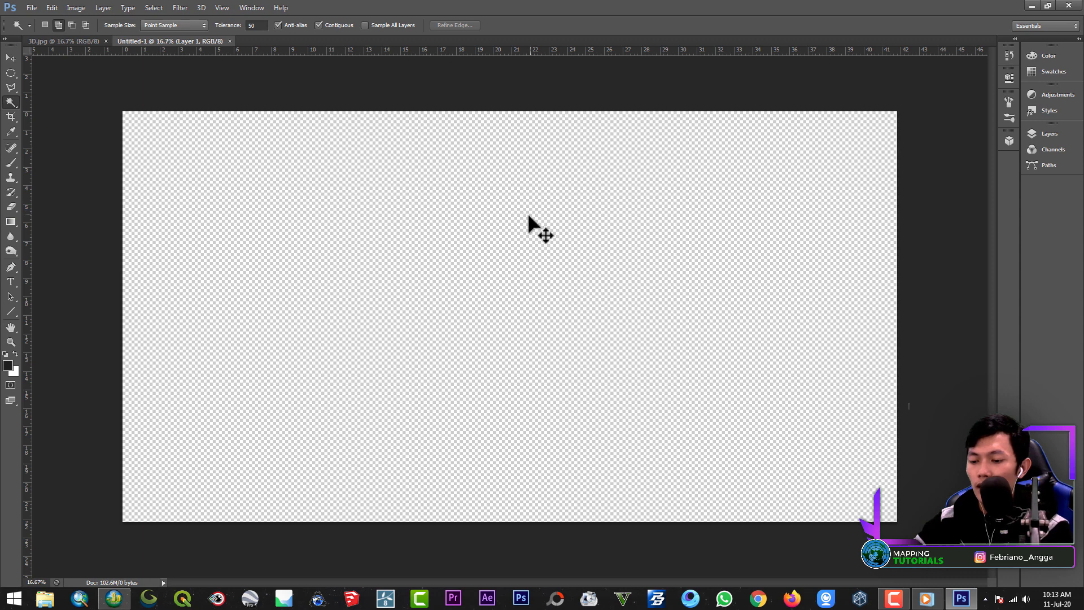
{"action": "key", "text": "ctrl+v"}
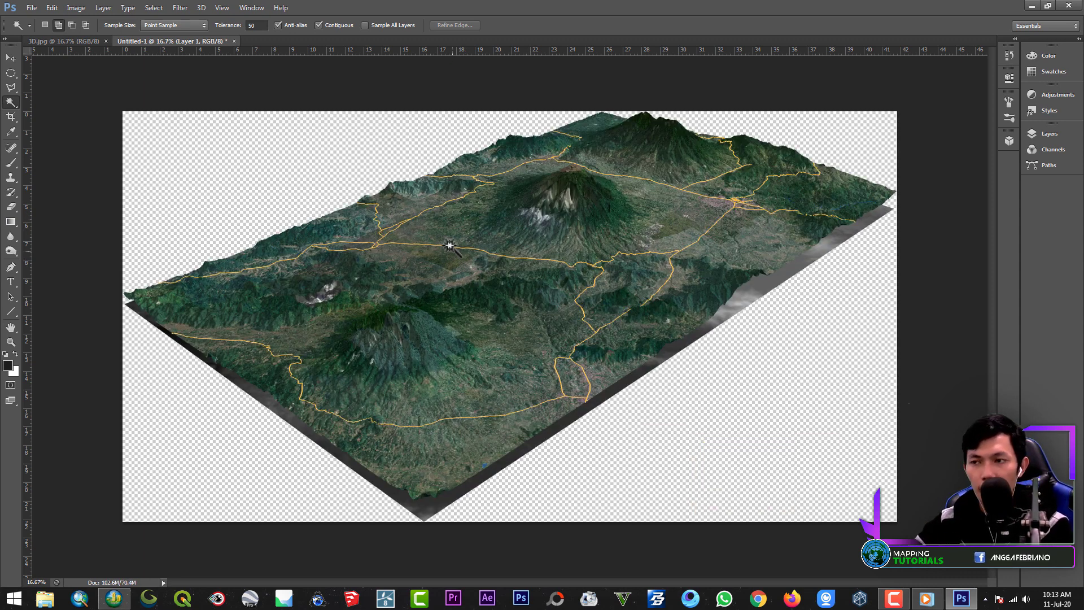
{"action": "left_click", "coordinate": [76, 8]}
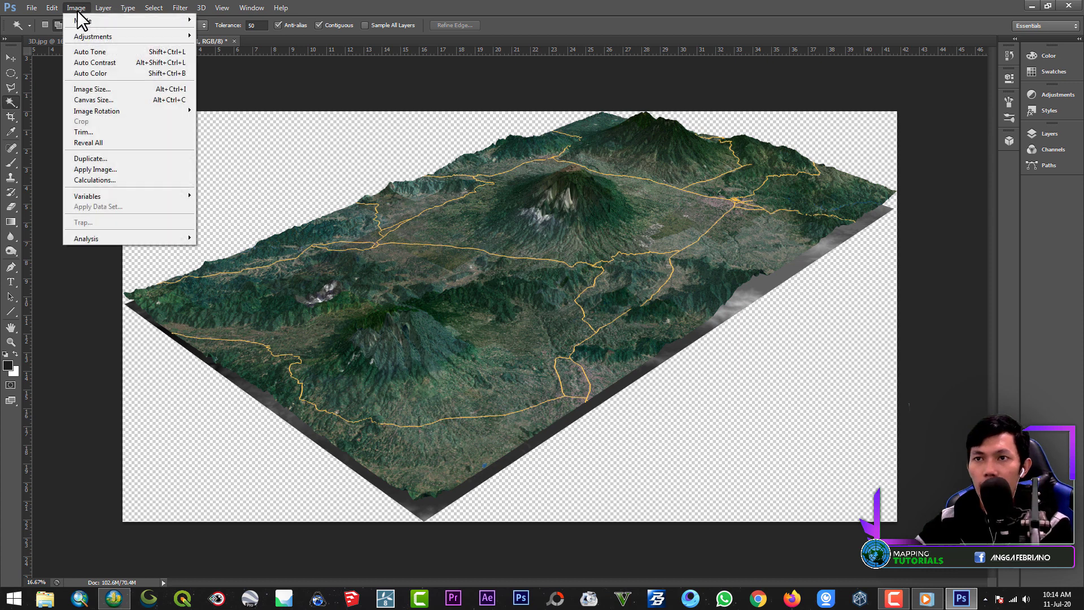
{"action": "left_click", "coordinate": [96, 89]}
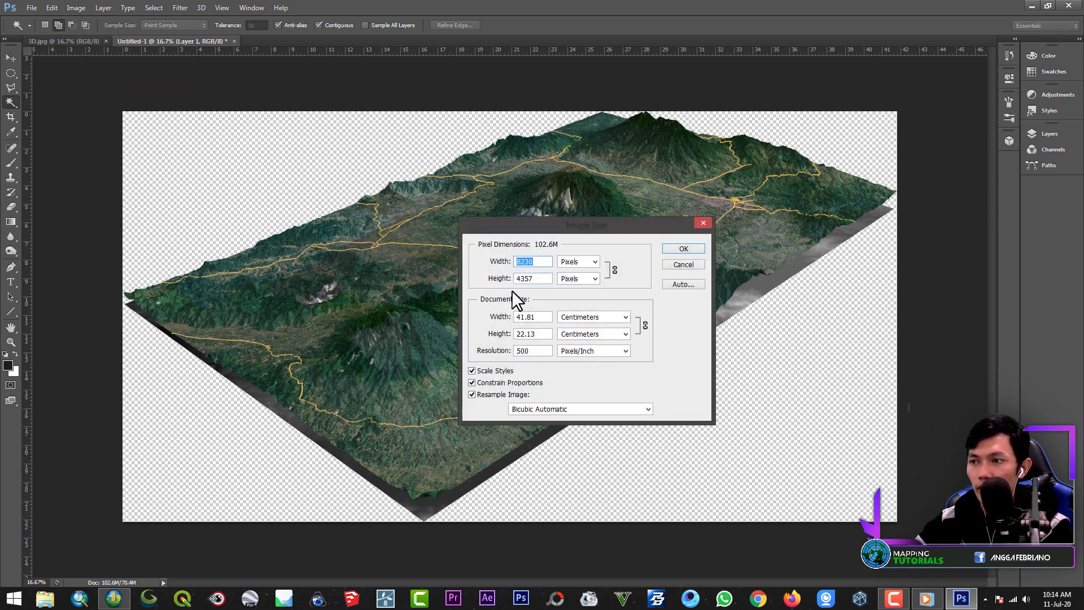
{"action": "left_click", "coordinate": [703, 225]}
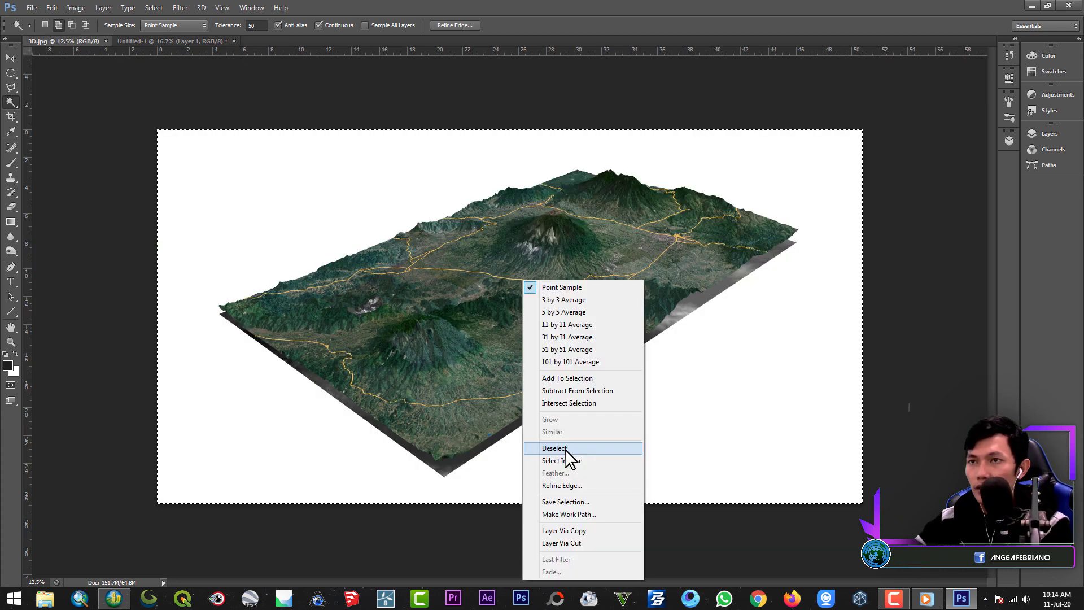
Clear the selection in 3D.jpg, and copy the entire canvas of the transparent terrain document Untitled-1.
{"action": "left_click", "coordinate": [565, 449]}
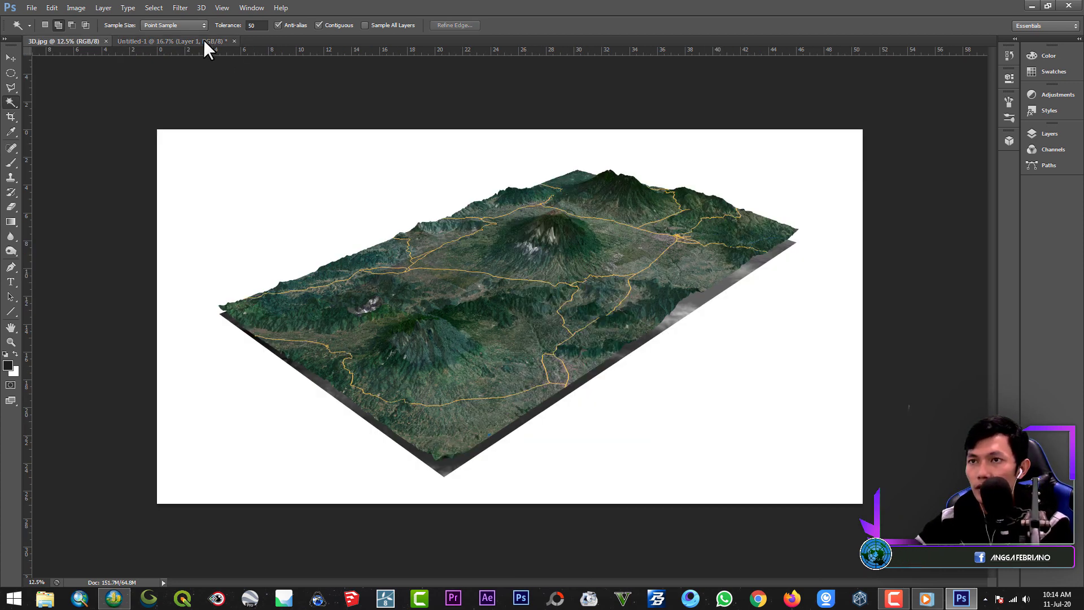
{"action": "key", "text": "ctrl+Tab"}
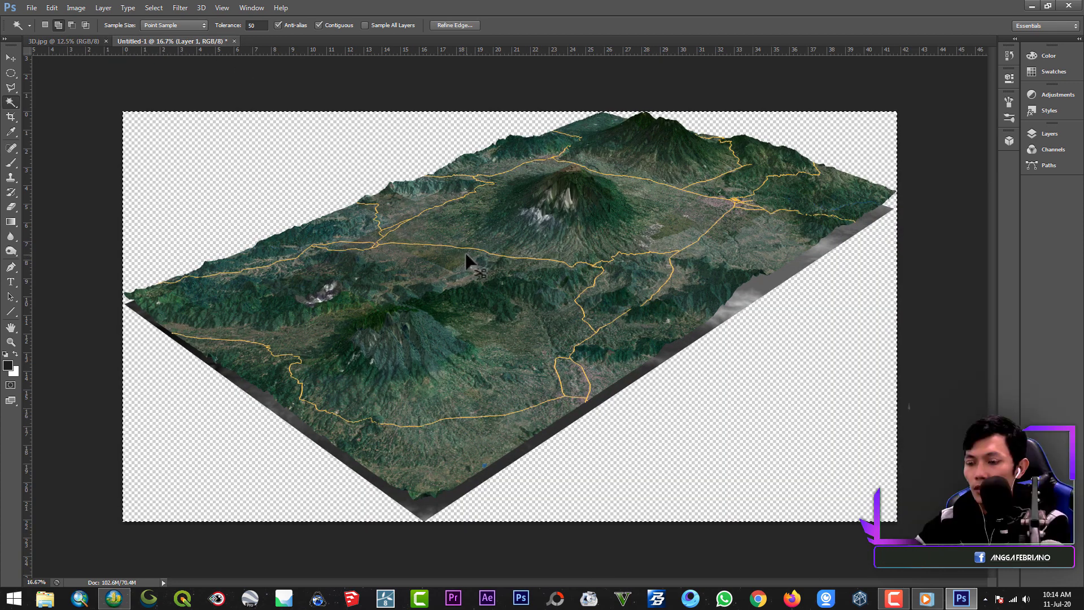
{"action": "key", "text": "ctrl+a"}
{"action": "key", "text": "ctrl+c"}
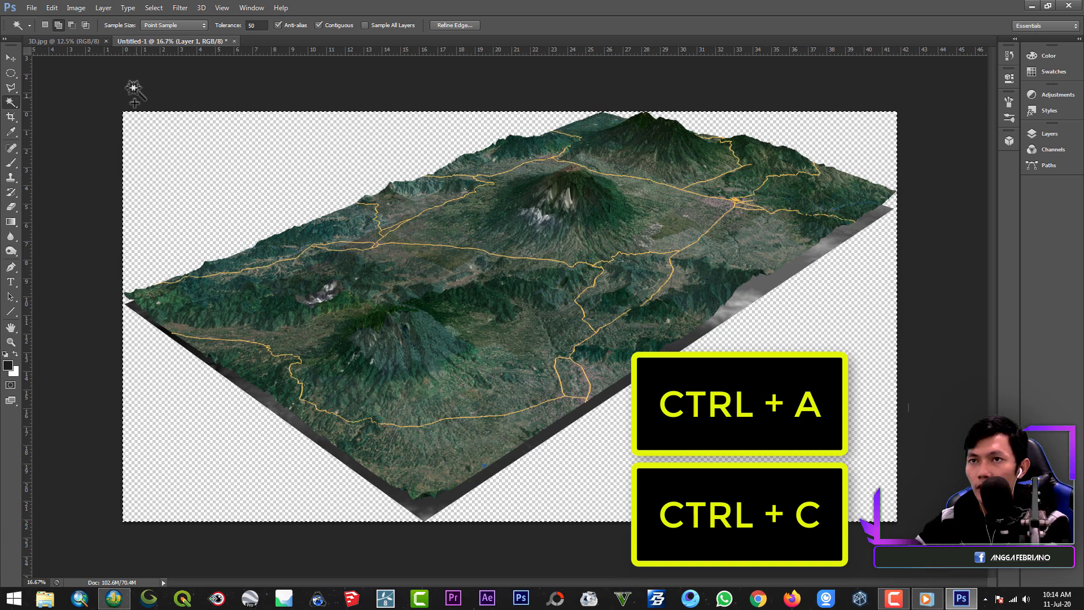
Create a new clipboard-sized document with white background contents and paste the copied terrain into it.
{"action": "left_click", "coordinate": [34, 9]}
{"action": "left_click", "coordinate": [39, 18]}
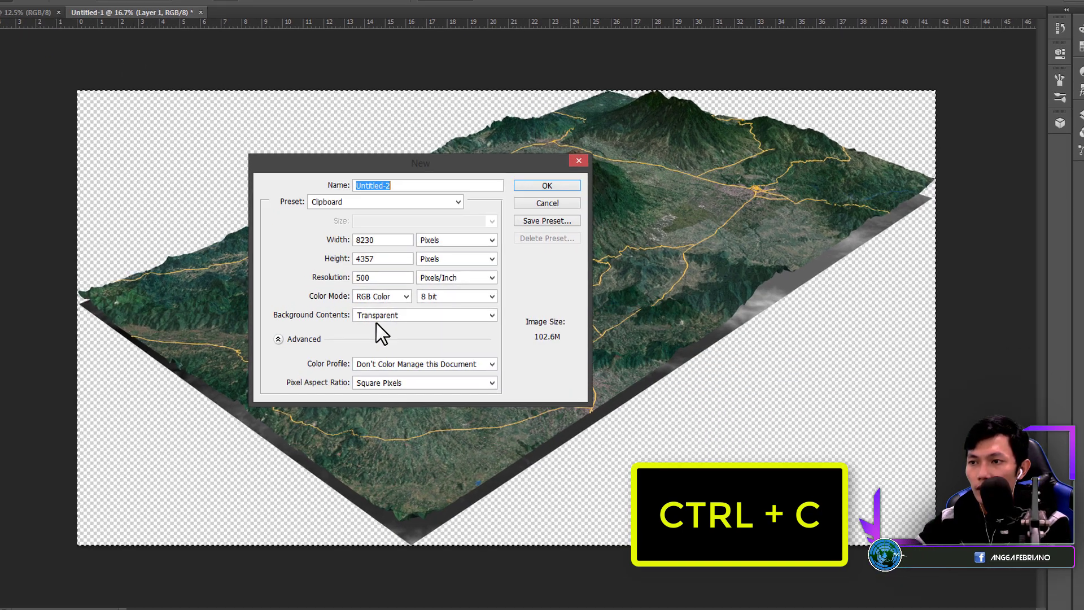
{"action": "left_click", "coordinate": [406, 313]}
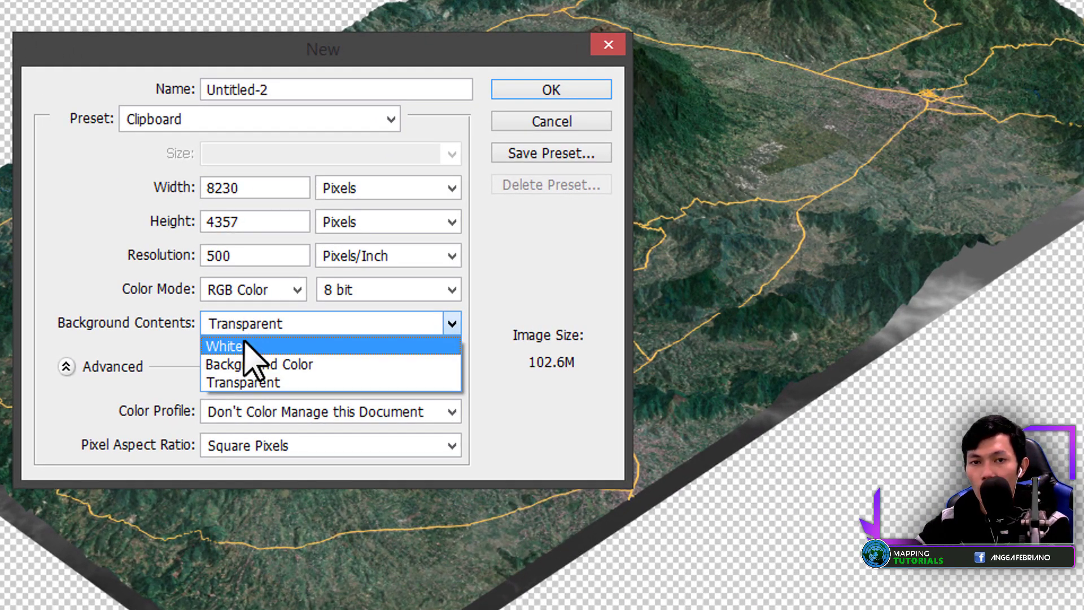
{"action": "left_click", "coordinate": [244, 346]}
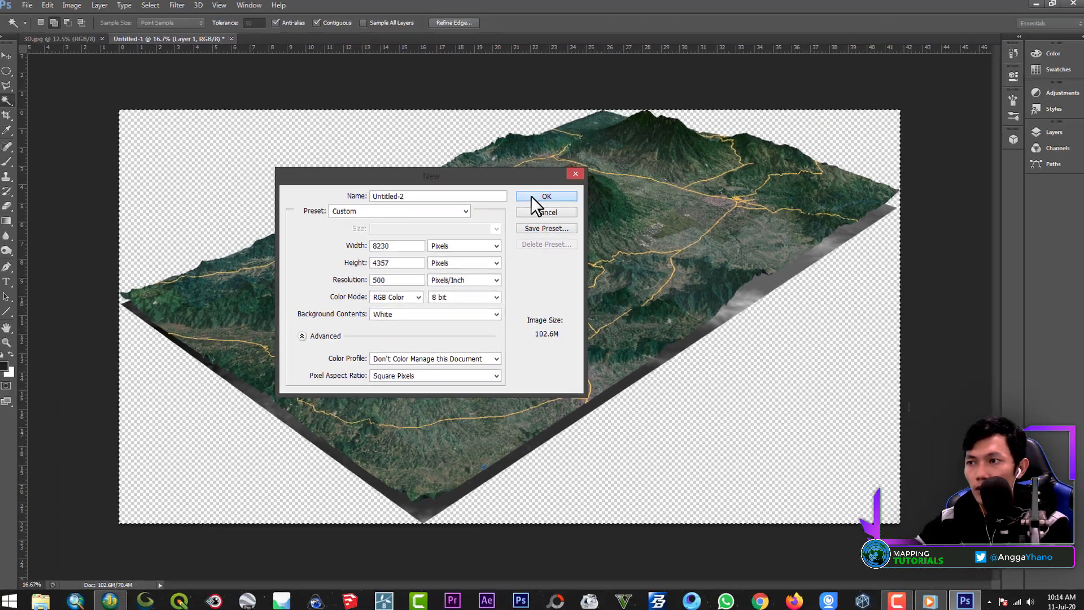
{"action": "left_click", "coordinate": [525, 131]}
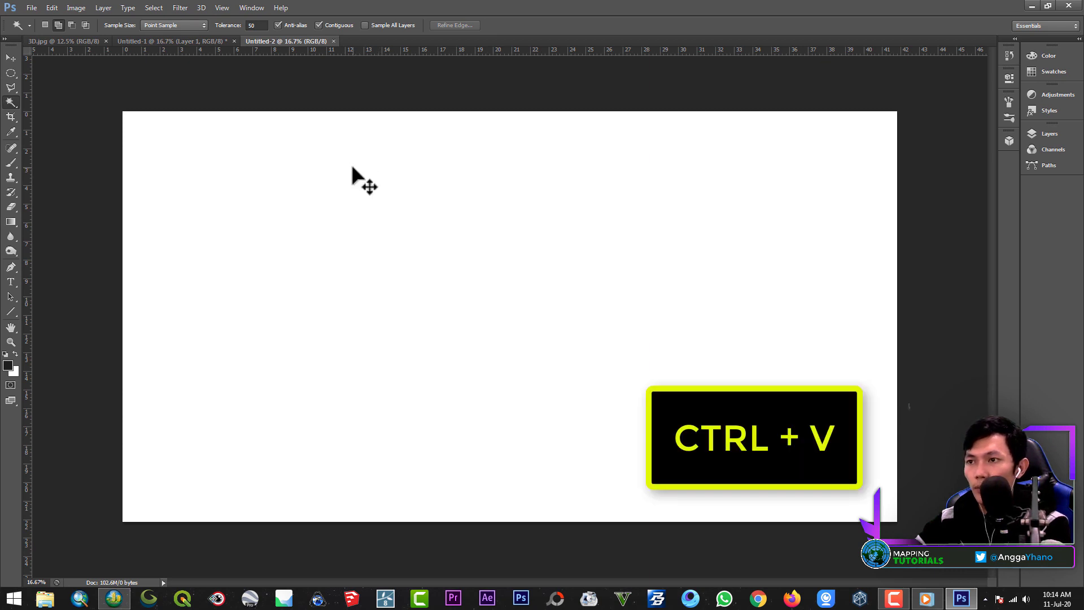
{"action": "key", "text": "ctrl+v"}
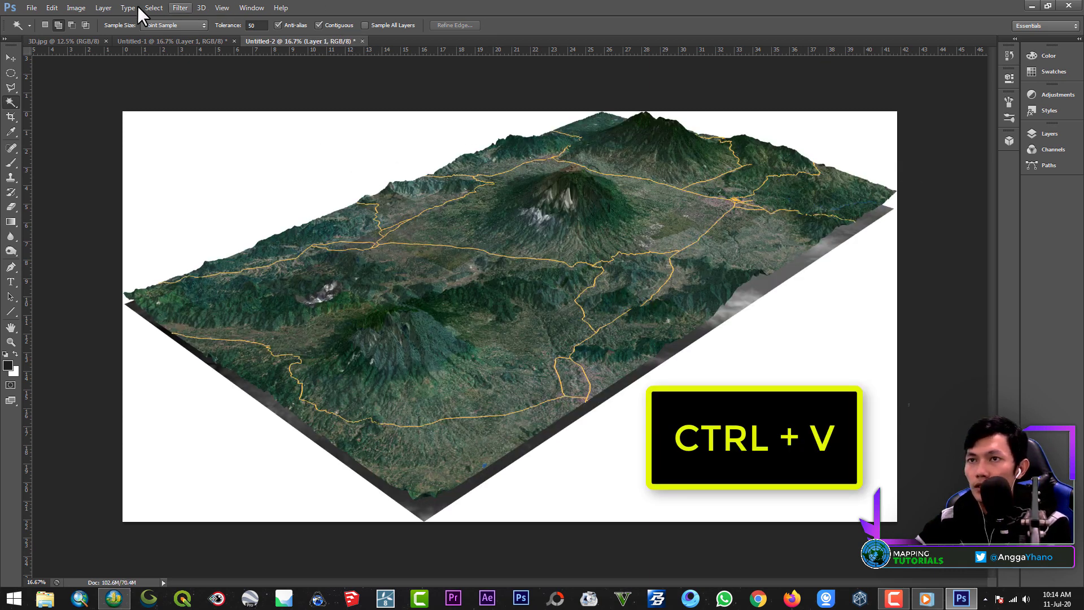
{"action": "left_click", "coordinate": [70, 7]}
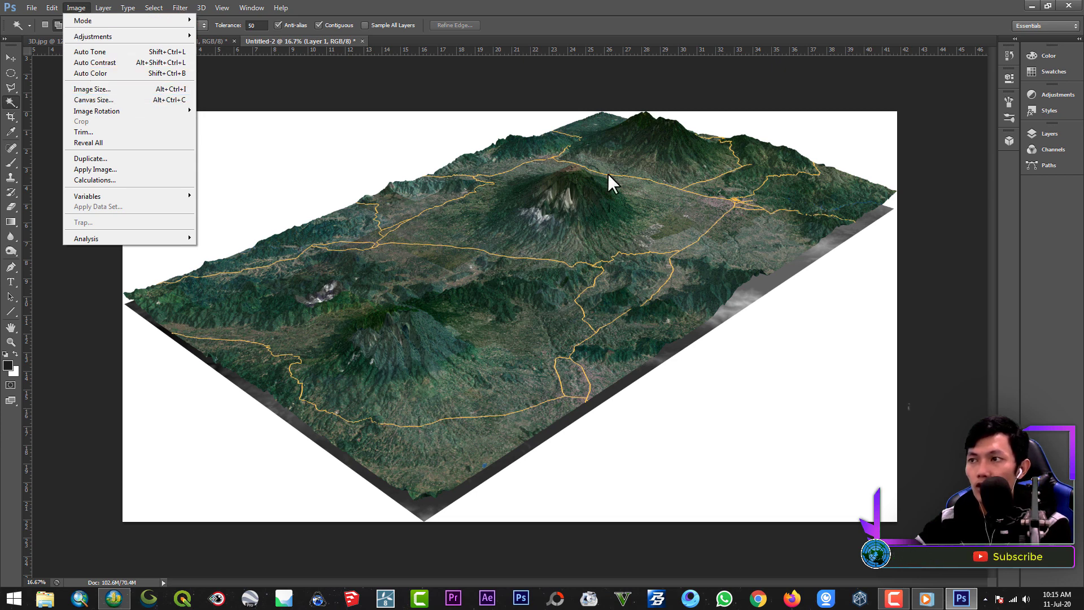
{"action": "left_click", "coordinate": [544, 5]}
{"action": "double_click", "coordinate": [544, 4]}
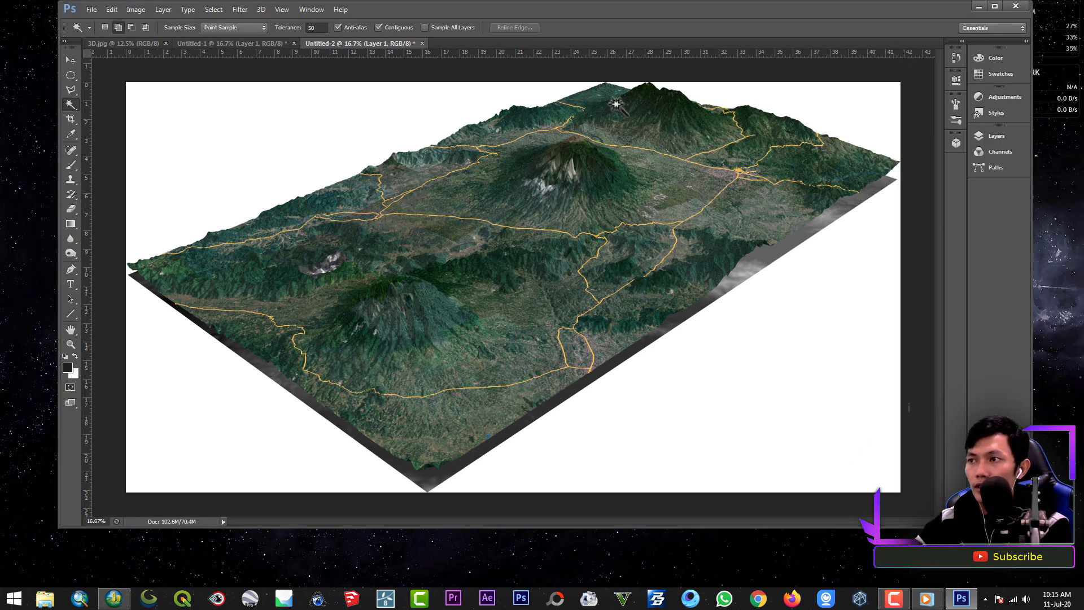
{"action": "double_click", "coordinate": [680, 7]}
Enlarge the canvas of the white-background terrain document to 70 cm wide by 50 cm high.
{"action": "left_click", "coordinate": [75, 8]}
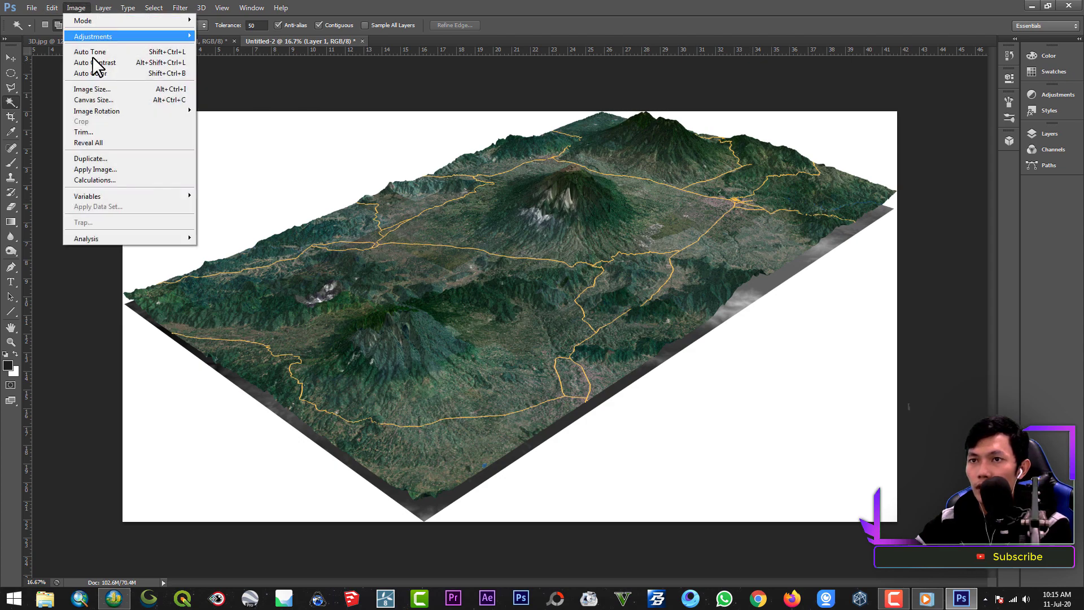
{"action": "left_click", "coordinate": [90, 83]}
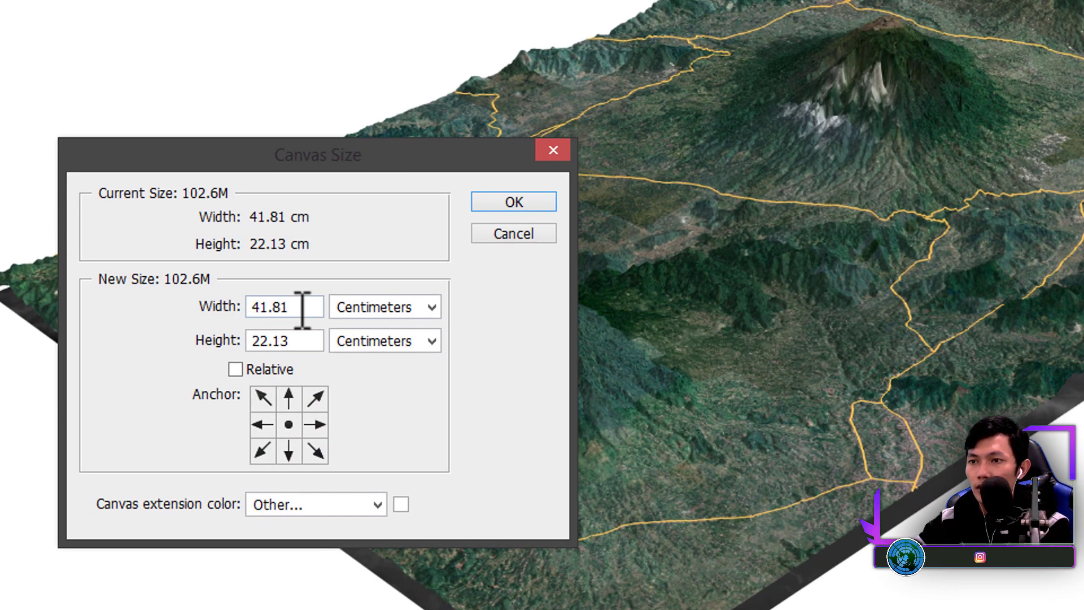
{"action": "double_click", "coordinate": [303, 309]}
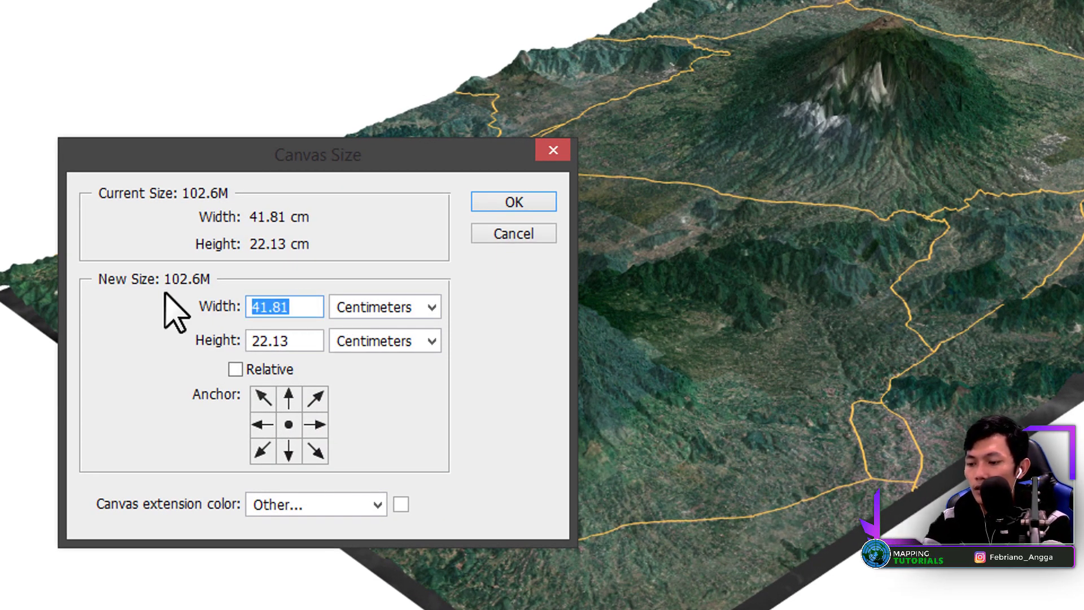
{"action": "type", "text": "70"}
{"action": "key", "text": "Tab"}
{"action": "key", "text": "Tab"}
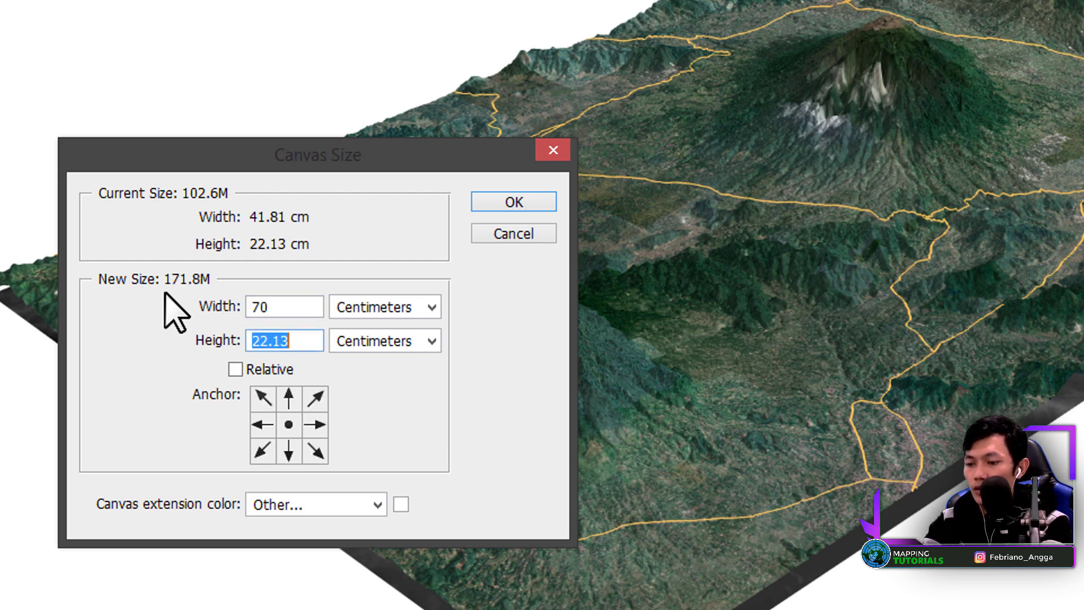
{"action": "type", "text": "50"}
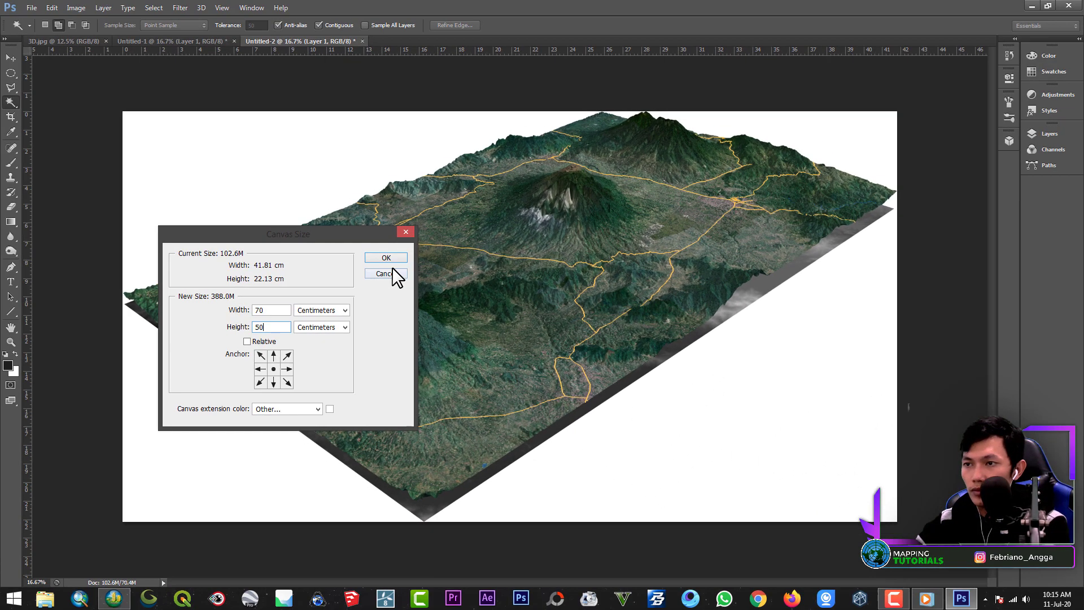
{"action": "left_click", "coordinate": [386, 258]}
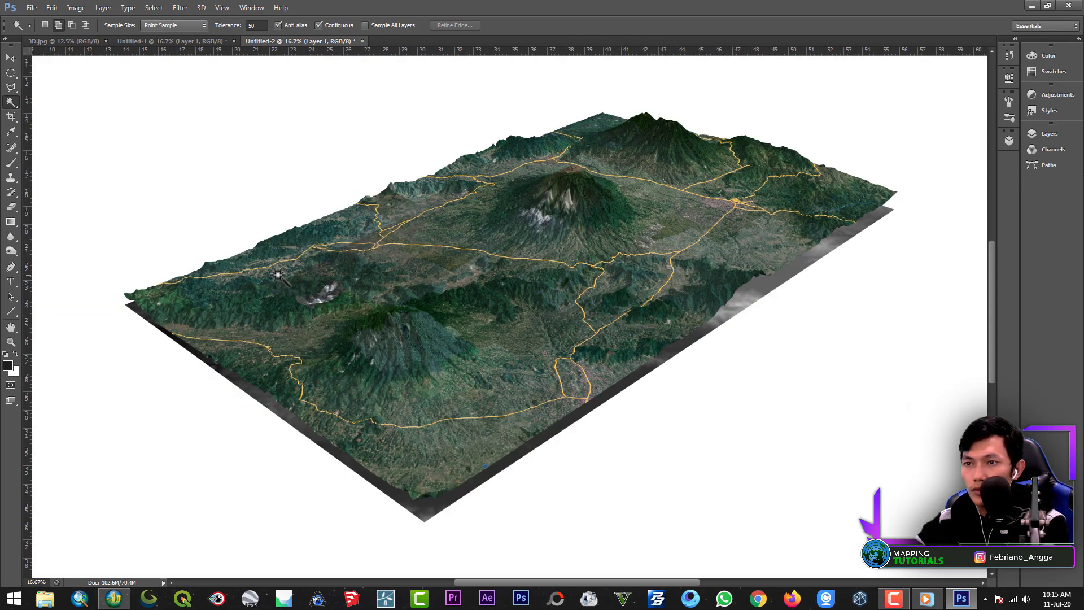
Start cropping the white terrain canvas with a 16:9 ratio.
{"action": "left_click", "coordinate": [11, 343]}
{"action": "left_click", "coordinate": [489, 231], "text": "alt"}
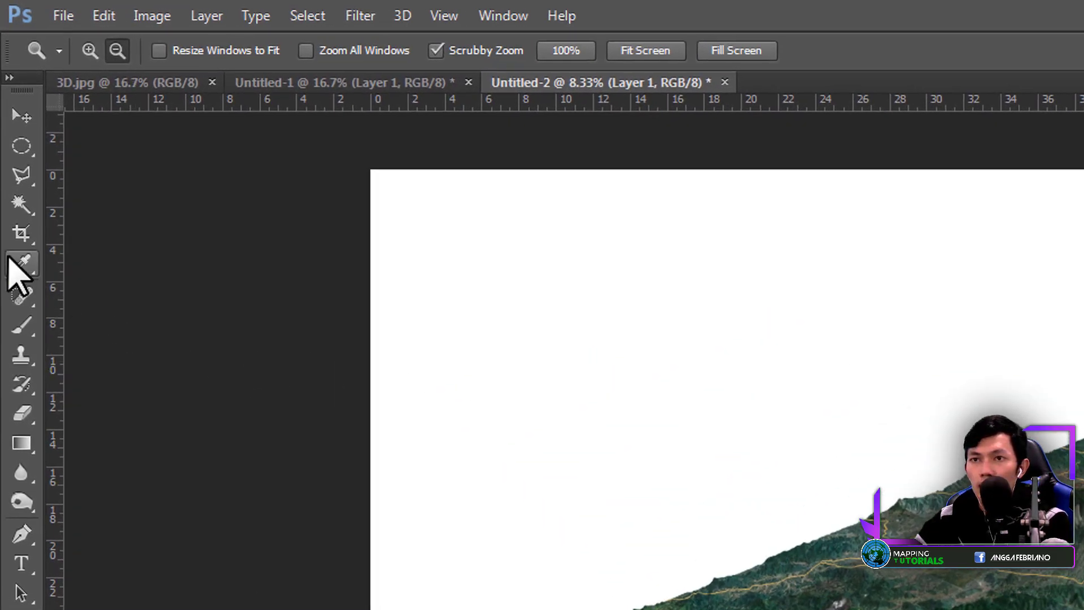
{"action": "left_click", "coordinate": [22, 233]}
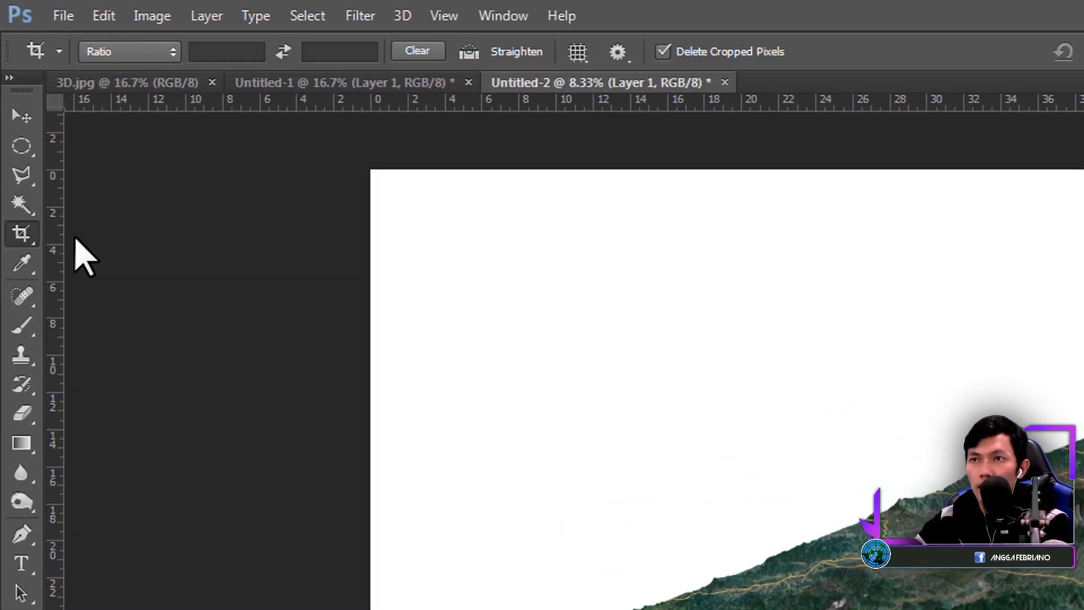
{"action": "left_click", "coordinate": [234, 51]}
{"action": "type", "text": "16"}
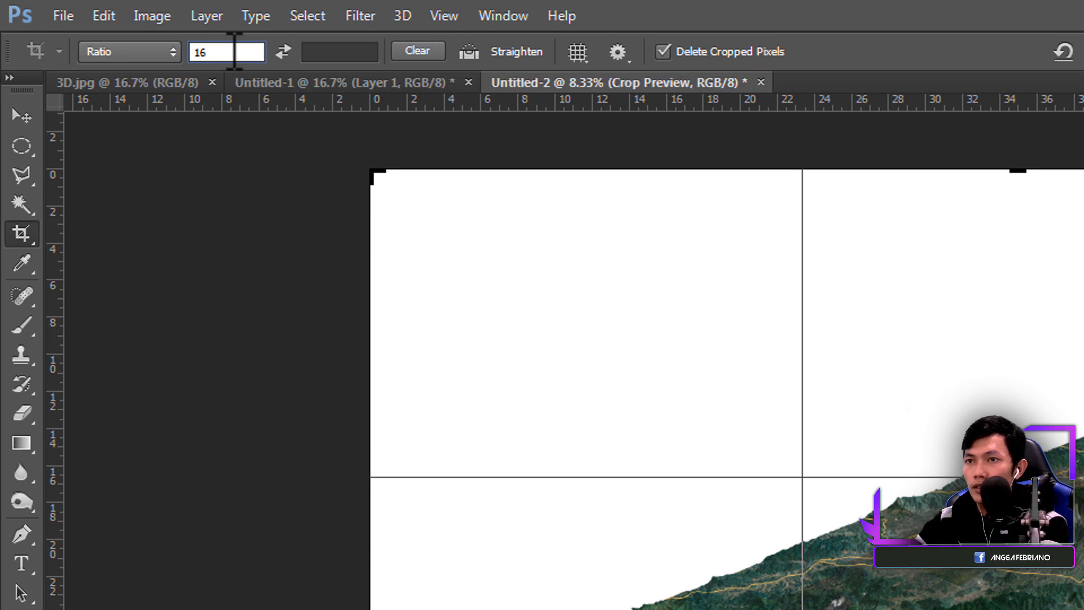
{"action": "left_click", "coordinate": [316, 51]}
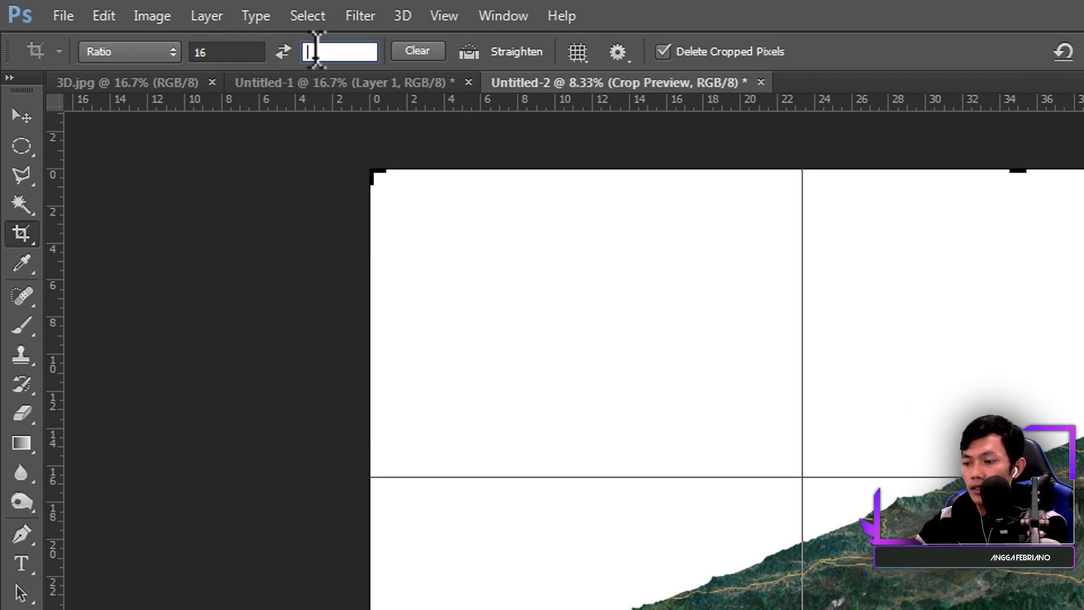
{"action": "type", "text": "9"}
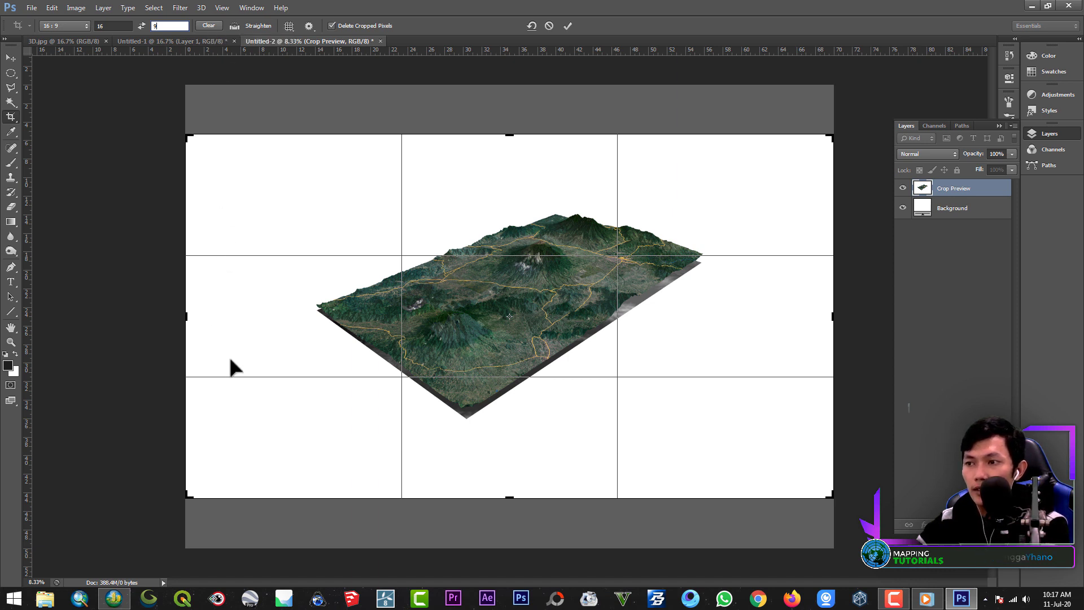
Clear the crop ratio, trim the side and lower edges of the crop frame inward freely, and commit the crop.
{"action": "left_click", "coordinate": [215, 26]}
{"action": "left_click_drag", "start_coordinate": [189, 315], "coordinate": [197, 315]}
{"action": "mouse_move", "coordinate": [821, 319]}
{"action": "left_mouse_down"}
{"action": "mouse_move", "coordinate": [798, 317]}
{"action": "mouse_move", "coordinate": [809, 317]}
{"action": "left_mouse_up"}
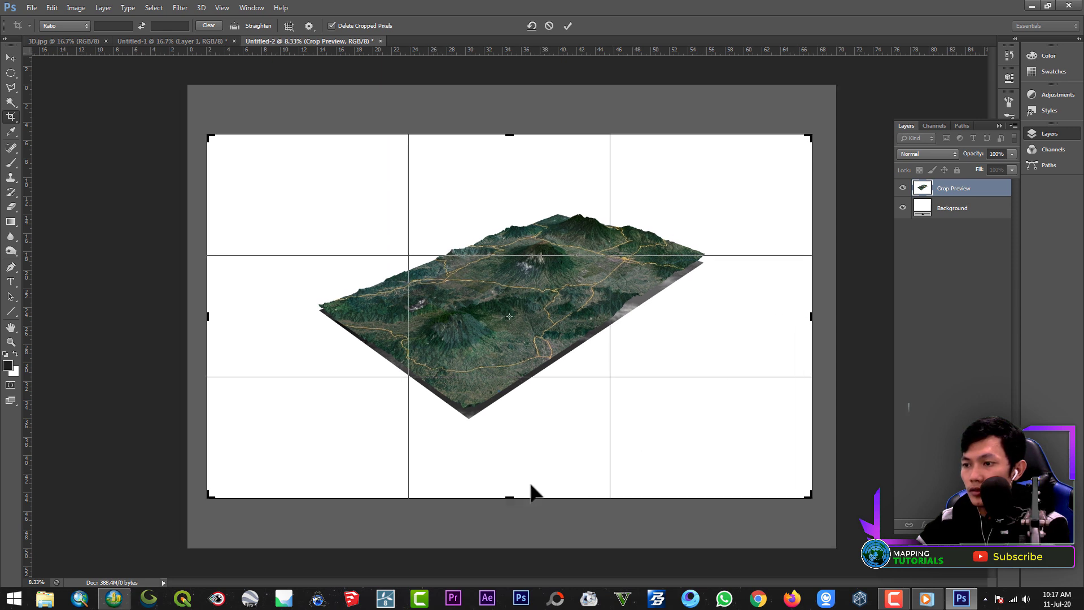
{"action": "left_click_drag", "start_coordinate": [513, 496], "coordinate": [517, 491]}
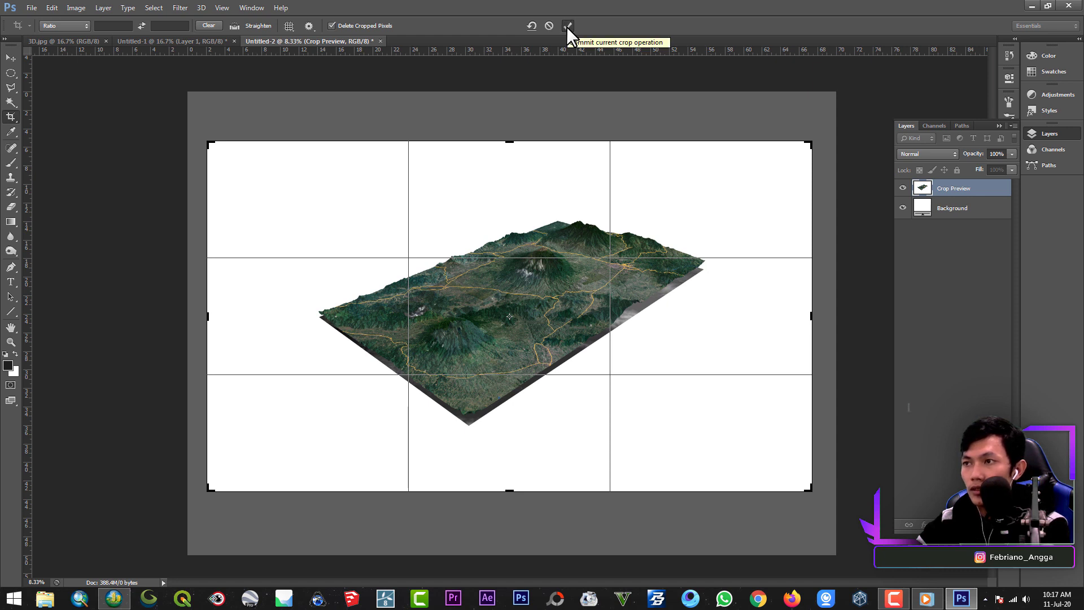
{"action": "left_click", "coordinate": [567, 27]}
Paint the whole Background layer behind the terrain dark grey with the large soft Brush.
{"action": "left_click", "coordinate": [10, 87]}
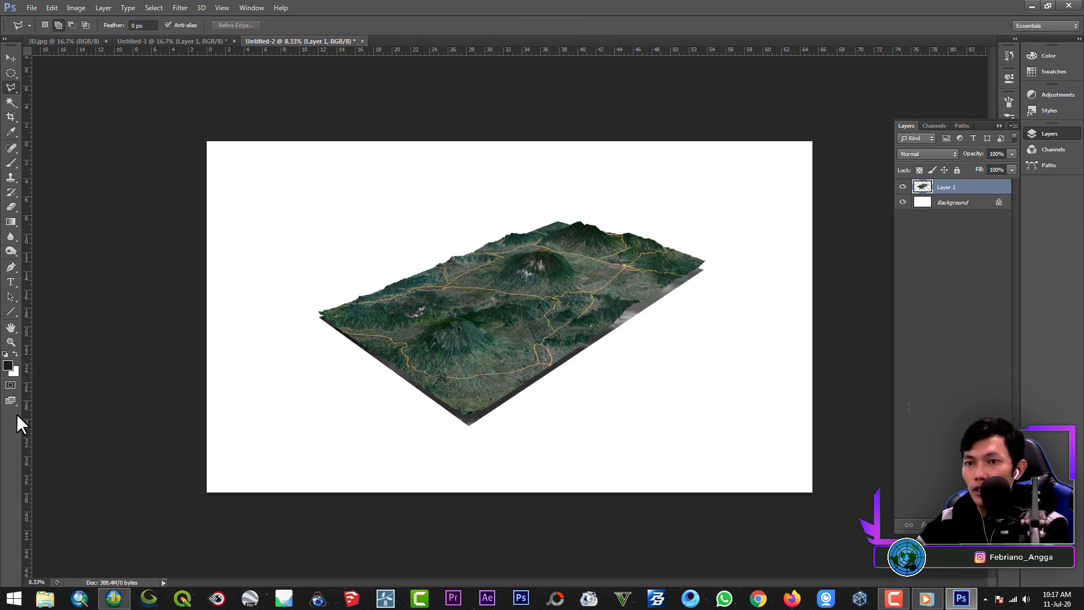
{"action": "left_click", "coordinate": [11, 341]}
{"action": "left_click", "coordinate": [559, 291]}
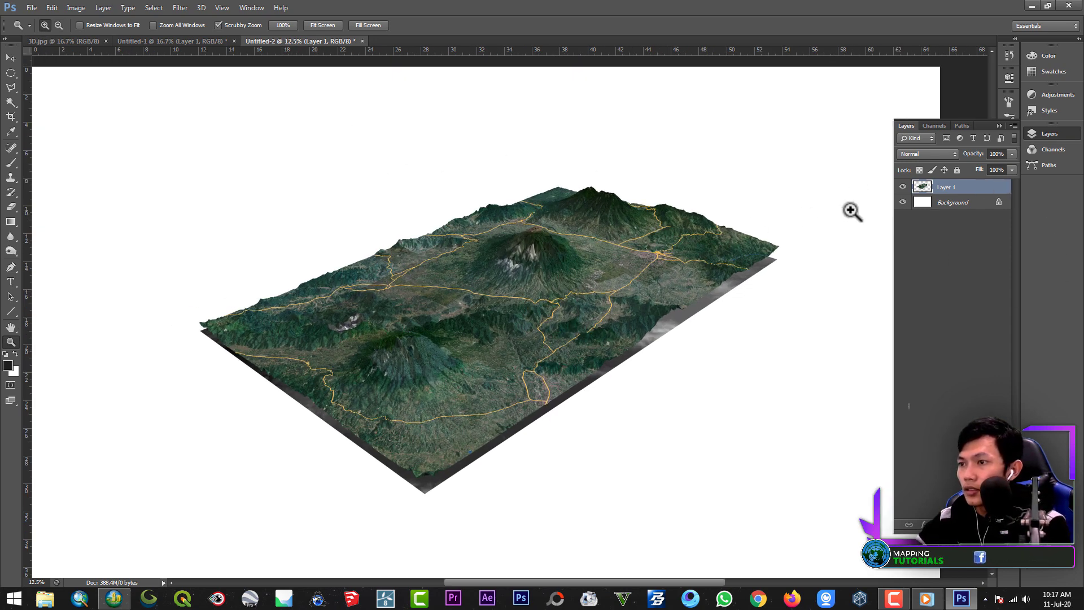
{"action": "left_click", "coordinate": [384, 189], "text": "alt"}
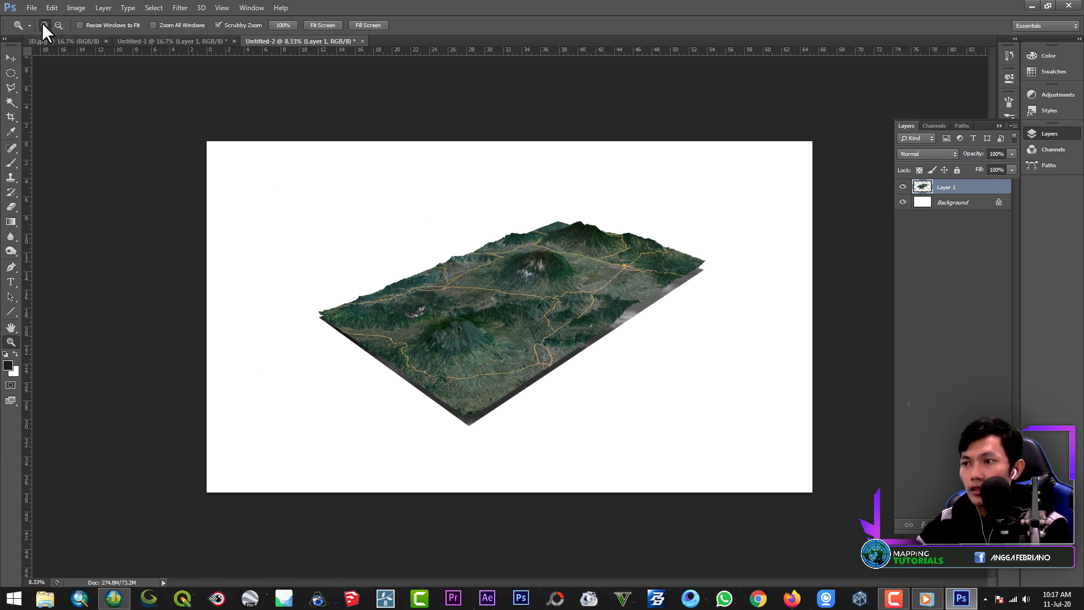
{"action": "right_click", "coordinate": [935, 208]}
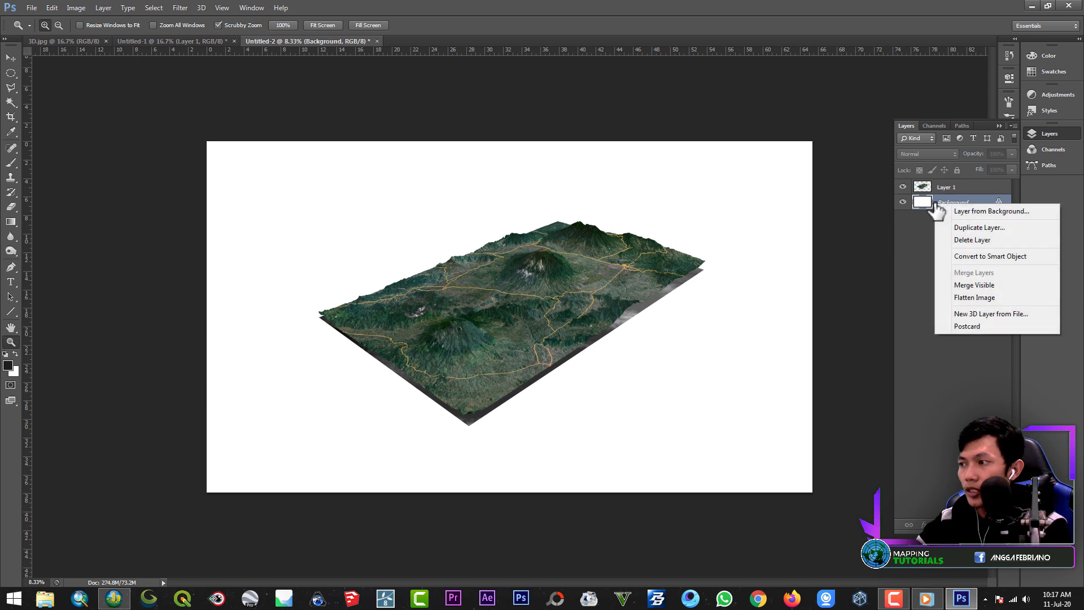
{"action": "left_click", "coordinate": [928, 203]}
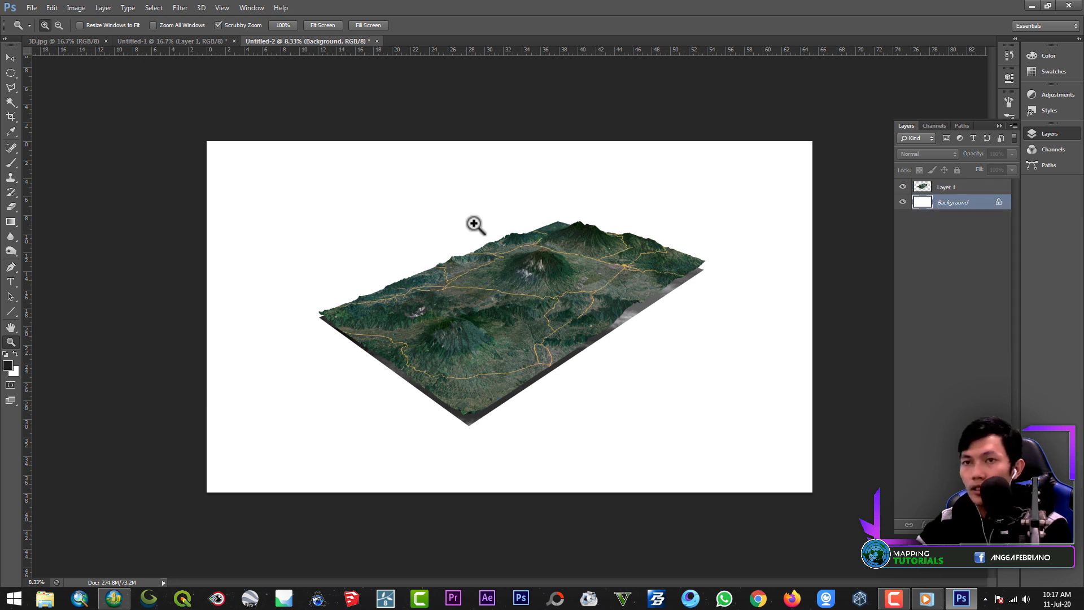
{"action": "left_click", "coordinate": [10, 164]}
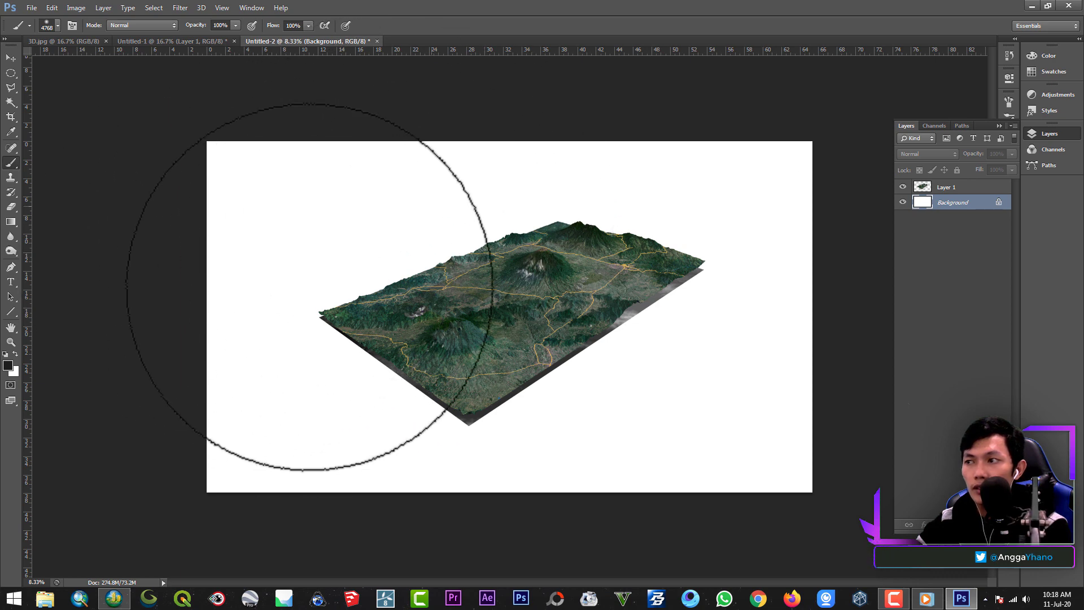
{"action": "mouse_move", "coordinate": [310, 286]}
{"action": "left_mouse_down"}
{"action": "mouse_move", "coordinate": [652, 404]}
{"action": "mouse_move", "coordinate": [846, 418]}
{"action": "left_mouse_up"}
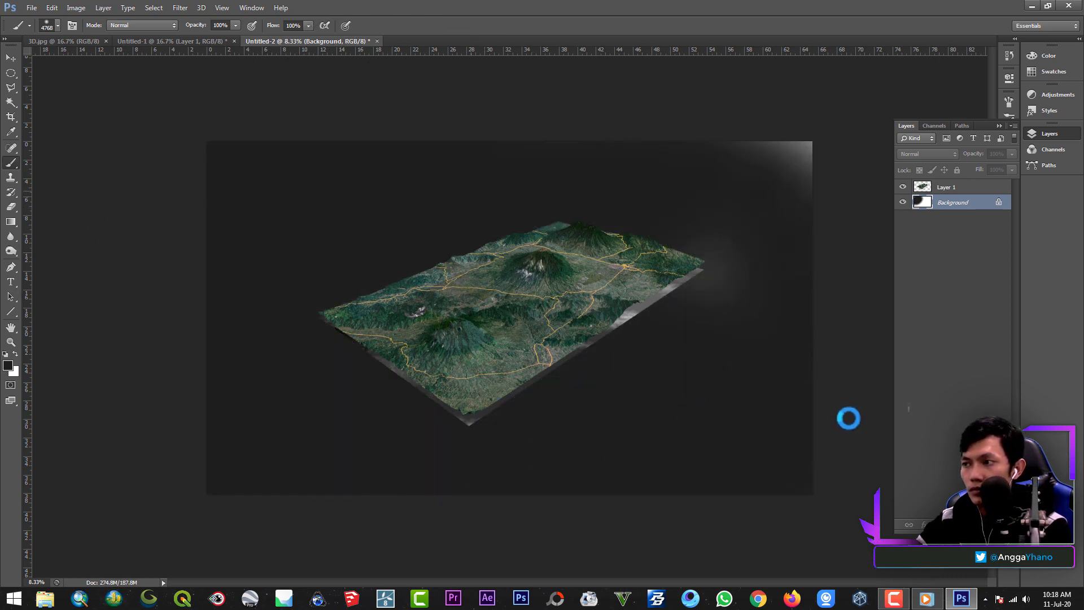
Save the document as 3D in Photoshop format in the 43. 3D folder, with Maximize Compatibility on.
{"action": "left_click", "coordinate": [32, 7]}
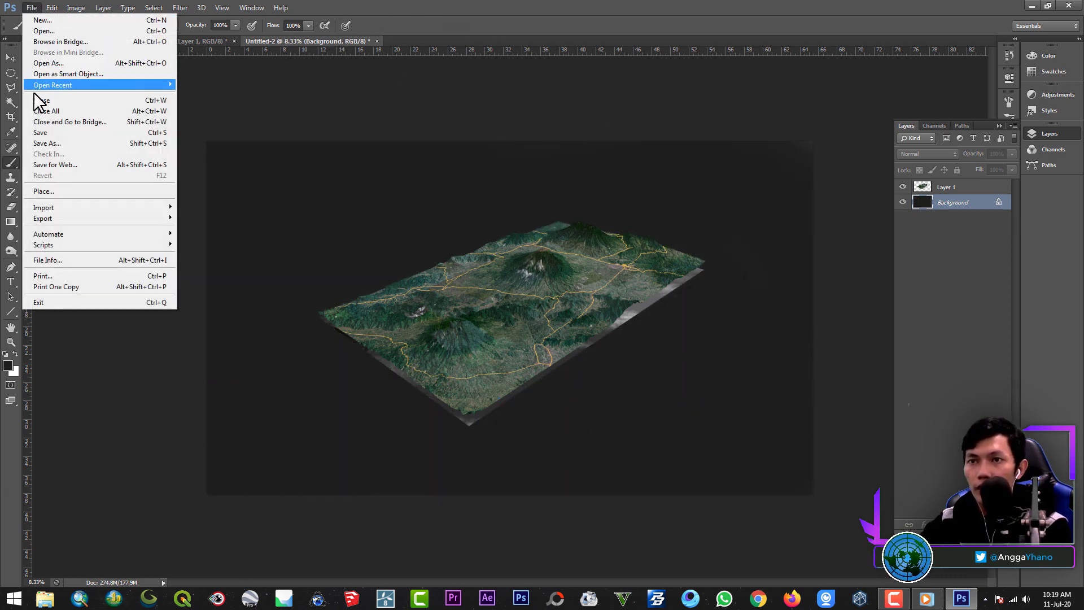
{"action": "left_click", "coordinate": [47, 143]}
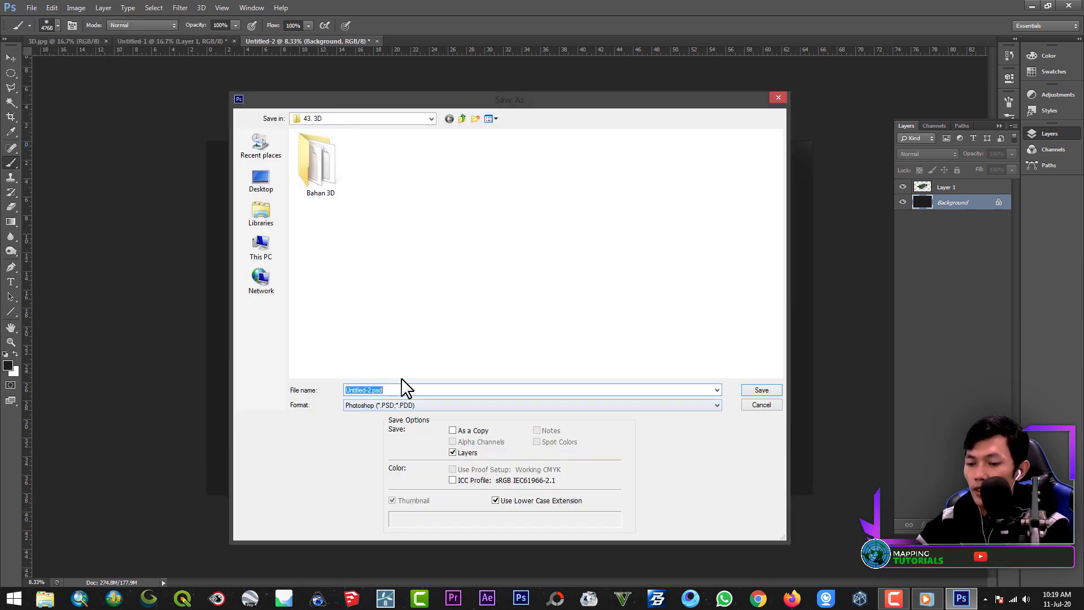
{"action": "type", "text": "3D"}
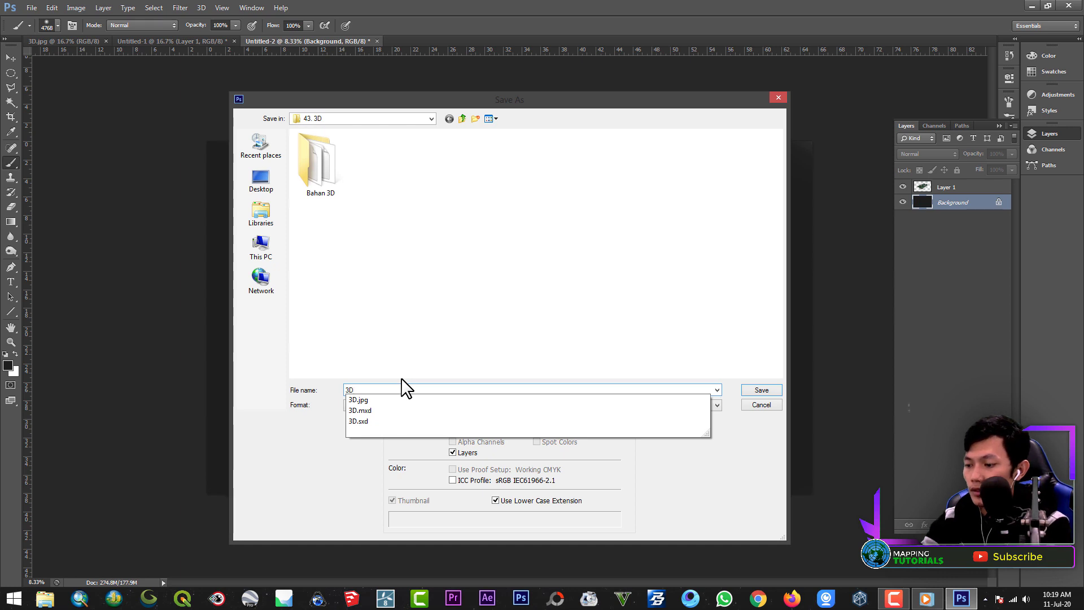
{"action": "key", "text": "Return"}
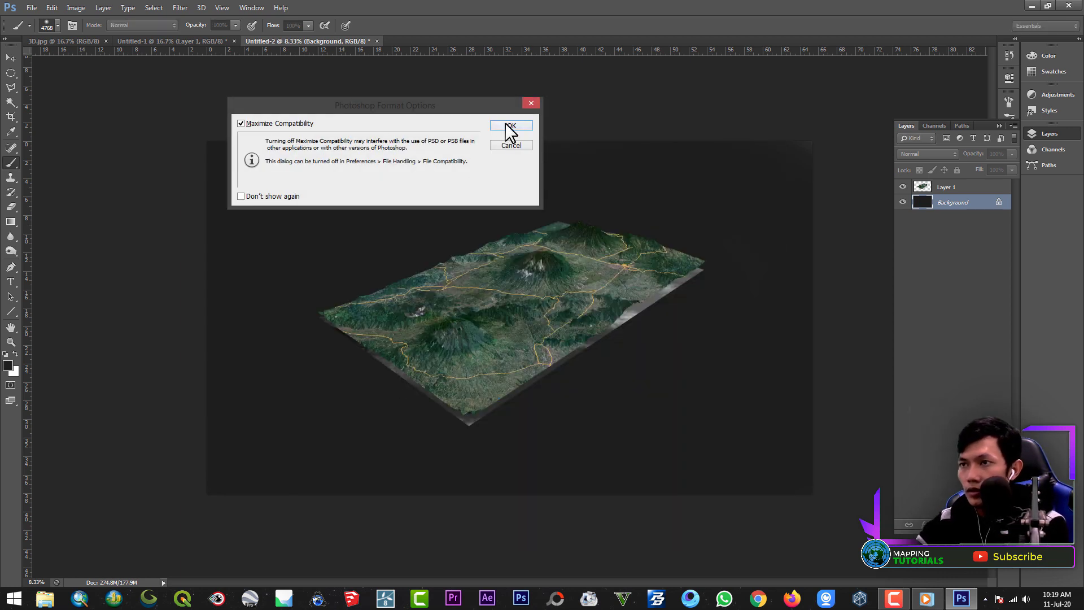
{"action": "left_click", "coordinate": [511, 127]}
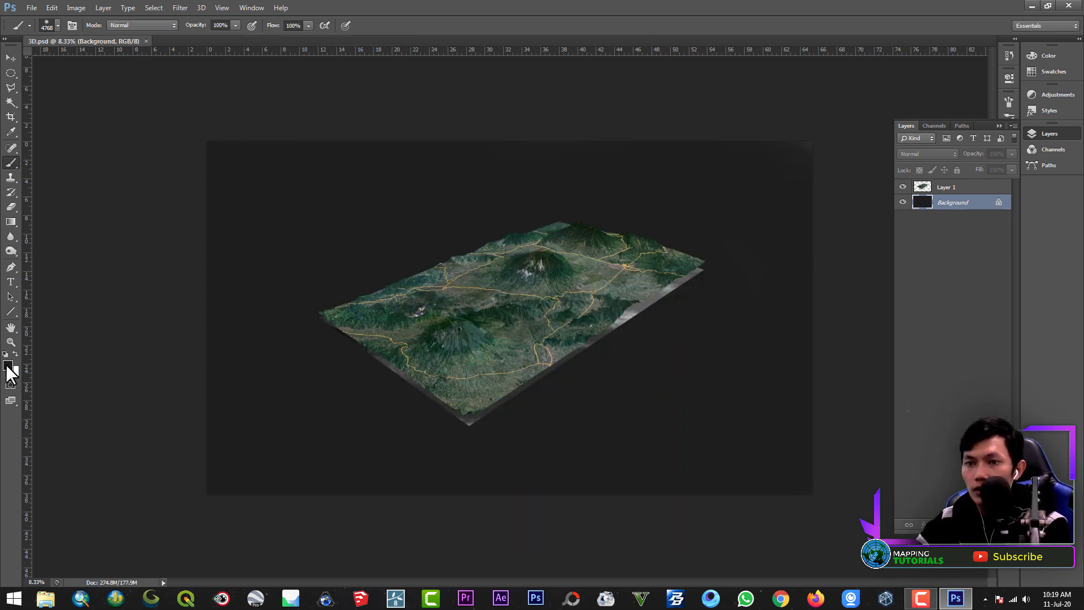
Set the foreground colour to black and paint it over the Background layer around the terrain.
{"action": "left_click", "coordinate": [8, 366]}
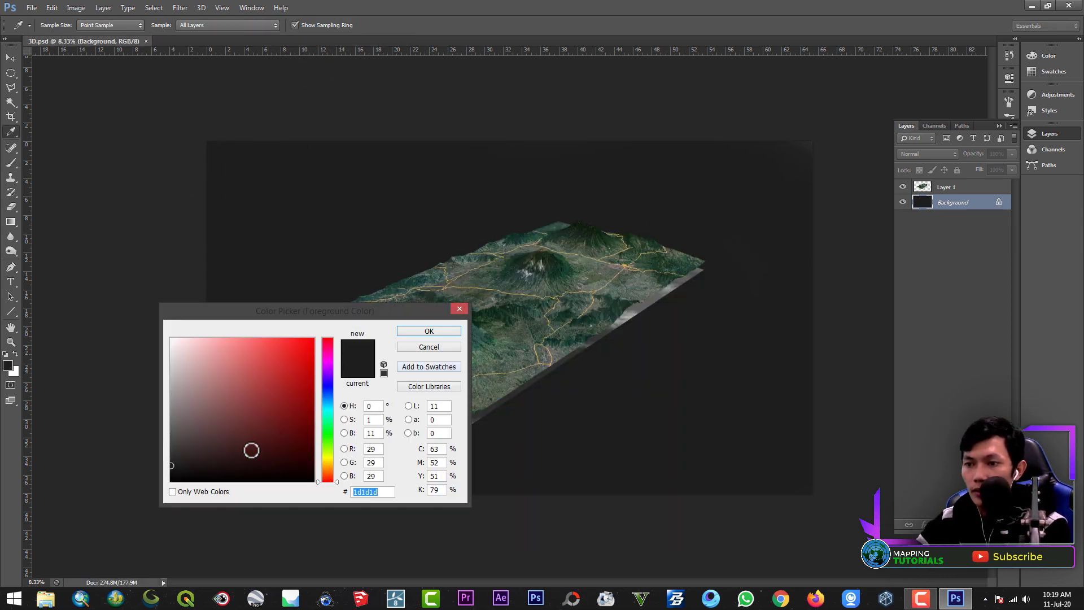
{"action": "left_click_drag", "start_coordinate": [251, 450], "coordinate": [349, 497]}
{"action": "left_click", "coordinate": [413, 329]}
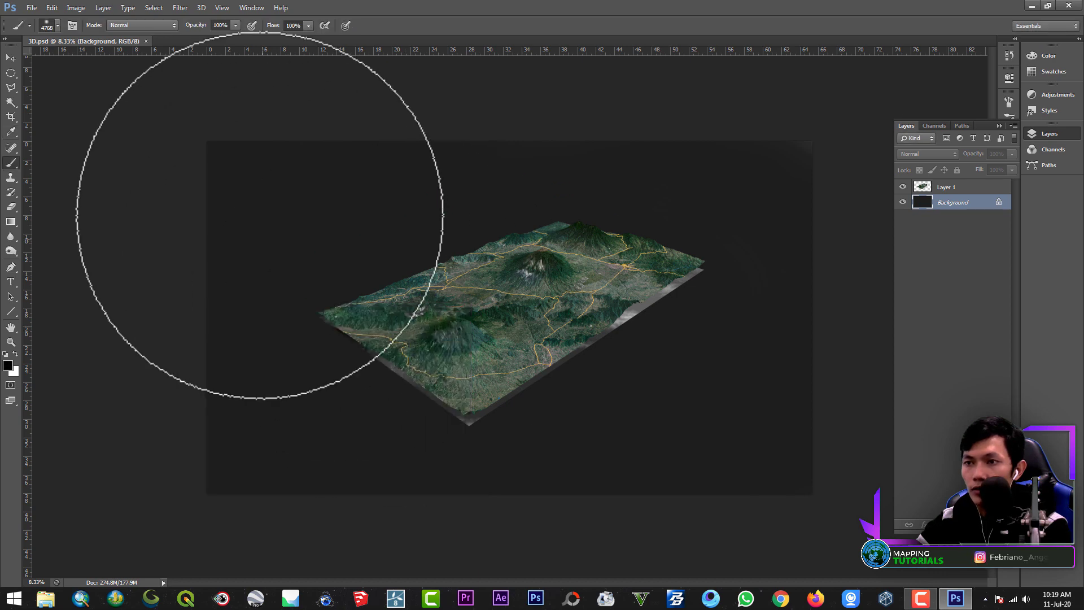
{"action": "mouse_move", "coordinate": [248, 154]}
{"action": "left_mouse_down"}
{"action": "mouse_move", "coordinate": [764, 171]}
{"action": "mouse_move", "coordinate": [687, 298]}
{"action": "mouse_move", "coordinate": [486, 385]}
{"action": "left_mouse_up"}
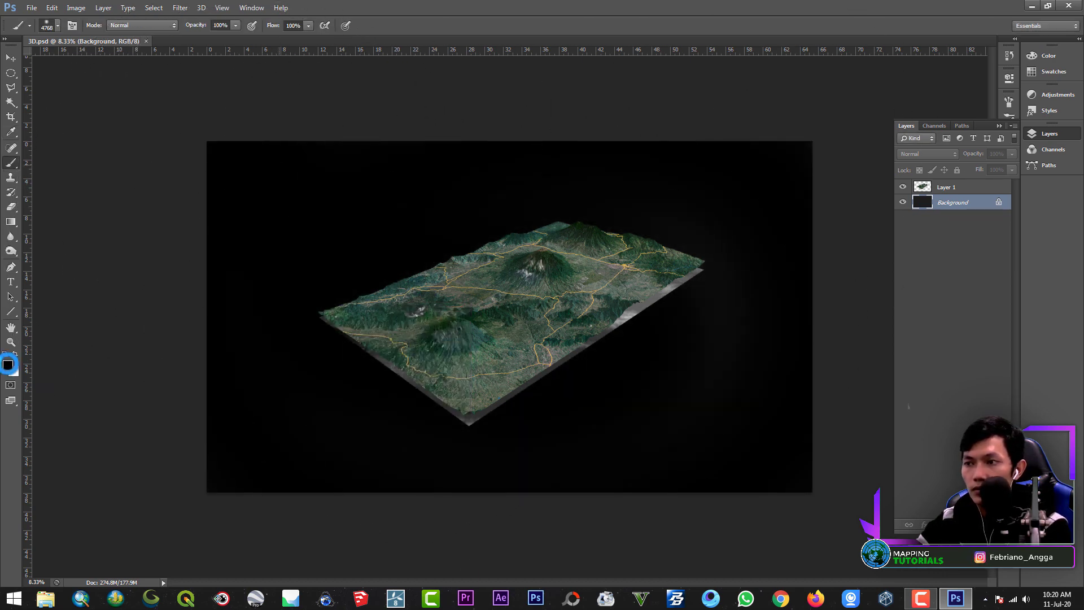
Choose a dark grey foreground colour and paint a soft glow behind the terrain's centre with a 5000 px brush.
{"action": "left_click", "coordinate": [7, 364]}
{"action": "left_click", "coordinate": [173, 467]}
{"action": "left_click", "coordinate": [427, 330]}
{"action": "mouse_move", "coordinate": [353, 293]}
{"action": "left_mouse_down"}
{"action": "mouse_move", "coordinate": [394, 393]}
{"action": "mouse_move", "coordinate": [449, 473]}
{"action": "mouse_move", "coordinate": [626, 197]}
{"action": "left_mouse_up"}
{"action": "key", "text": "ctrl+z"}
{"action": "left_click", "coordinate": [57, 25]}
{"action": "left_click_drag", "start_coordinate": [122, 60], "coordinate": [131, 60]}
{"action": "left_click", "coordinate": [503, 318]}
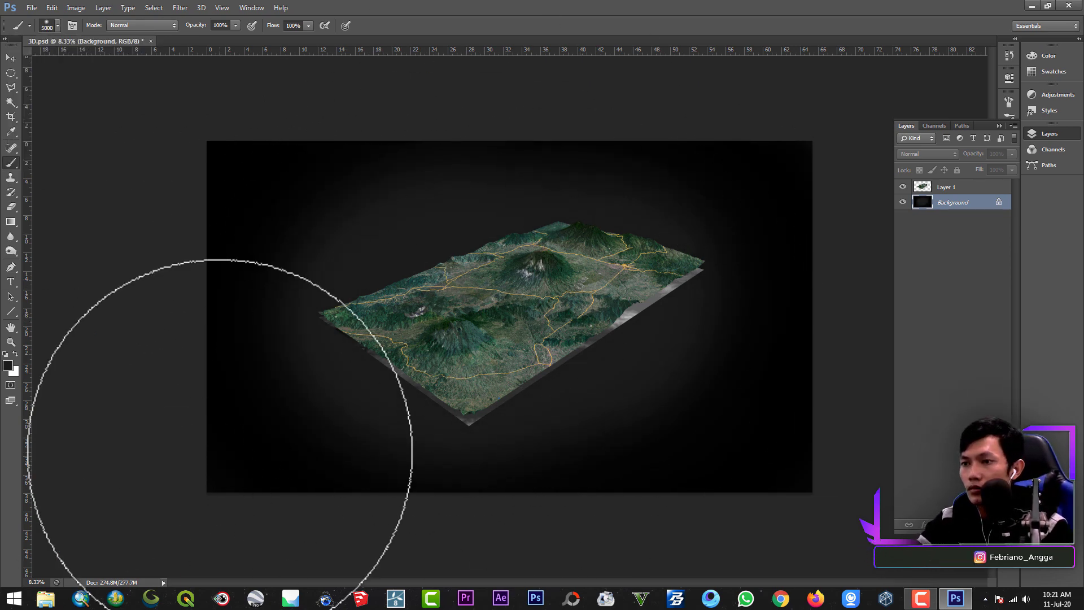
Pick a darker, near-black foreground colour and paint over the grey glow around the terrain to tone it down.
{"action": "left_click", "coordinate": [8, 365]}
{"action": "left_click", "coordinate": [171, 473]}
{"action": "left_click", "coordinate": [428, 330]}
{"action": "left_click_drag", "start_coordinate": [324, 320], "coordinate": [618, 445]}
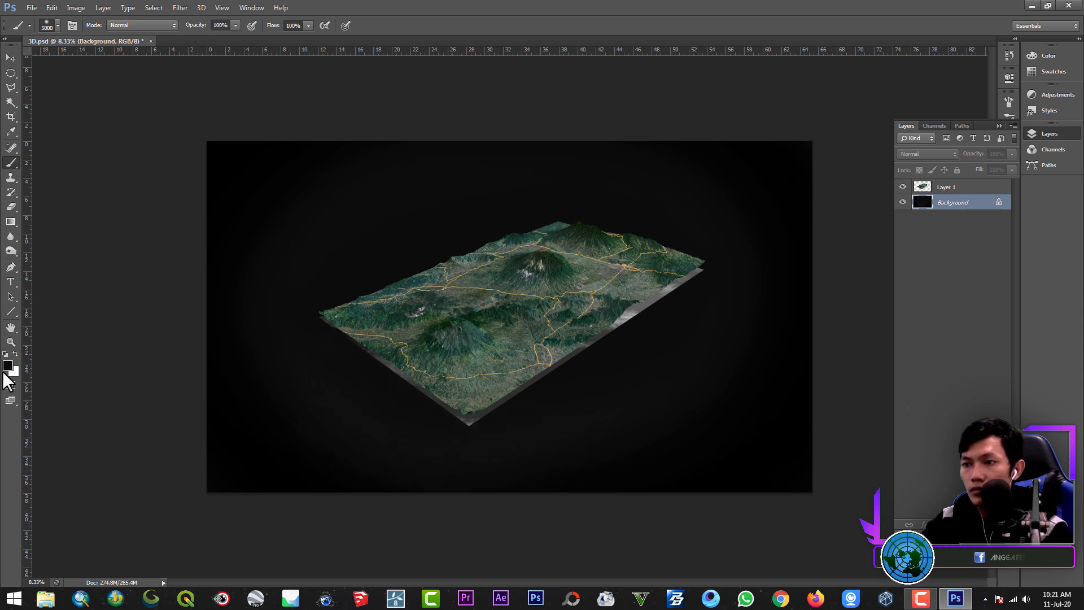
Pick a dark grey foreground colour, repaint a subtle glow behind the terrain, and save the document.
{"action": "left_click", "coordinate": [7, 368]}
{"action": "left_click", "coordinate": [171, 475]}
{"action": "left_click", "coordinate": [427, 330]}
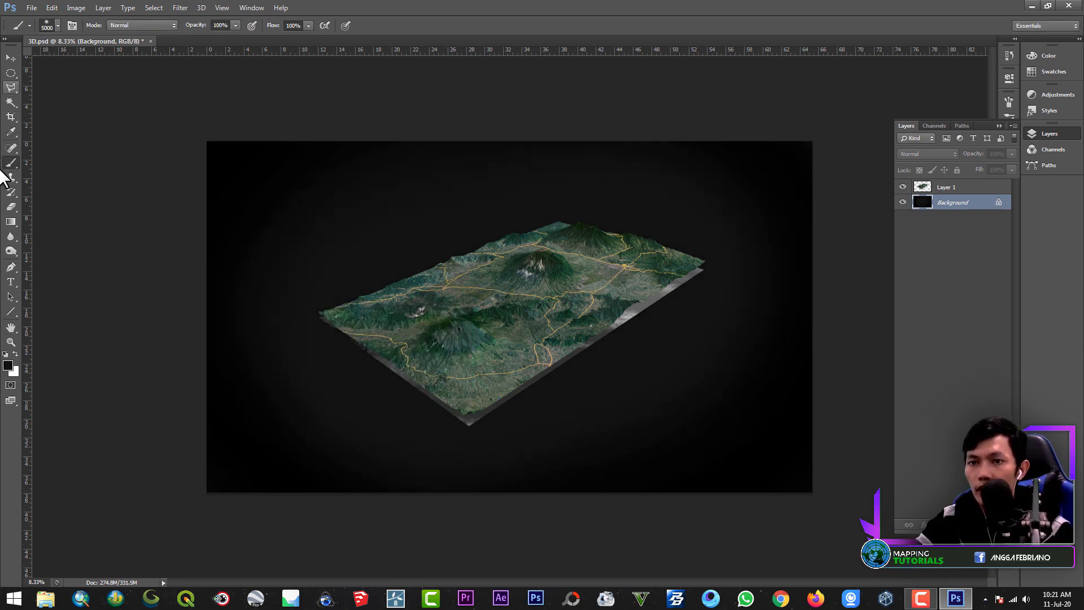
{"action": "left_click", "coordinate": [30, 9]}
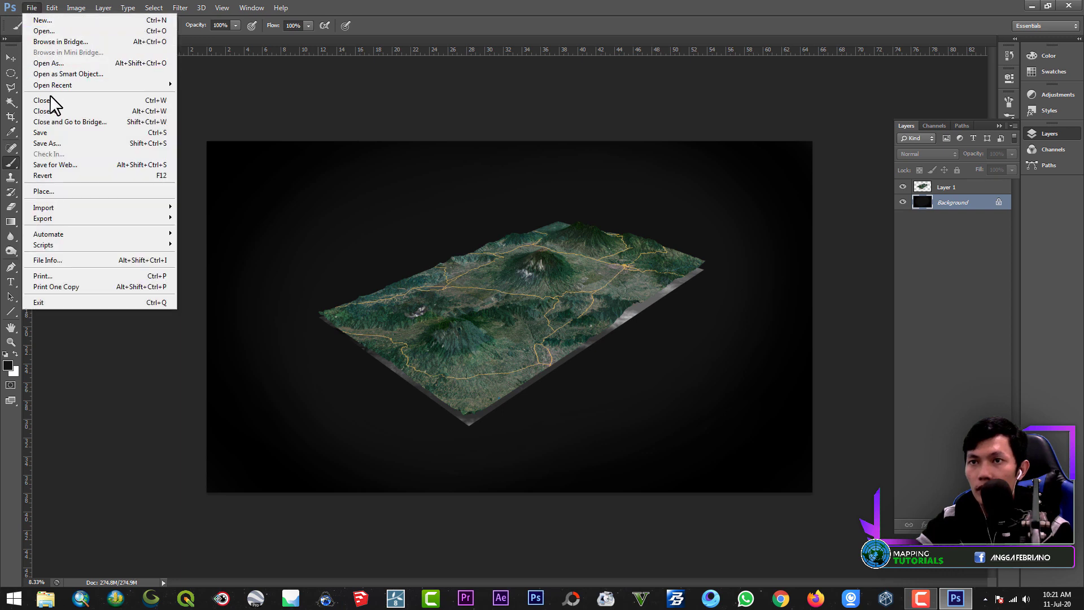
{"action": "left_click", "coordinate": [43, 132]}
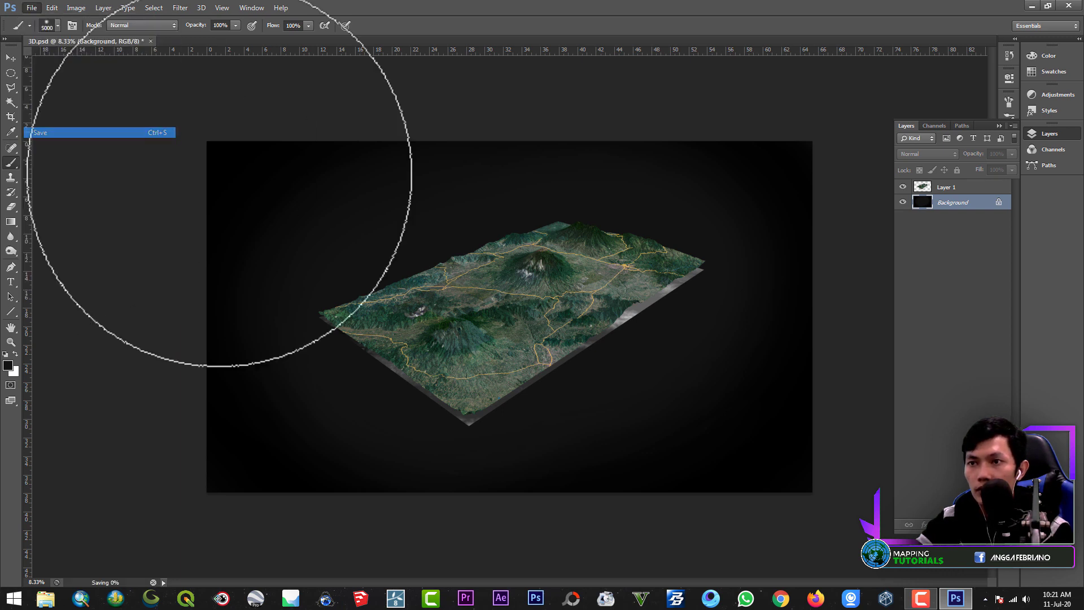
Start a text label on the dark background above the terrain's western corner and set its text colour to white.
{"action": "left_click", "coordinate": [9, 339]}
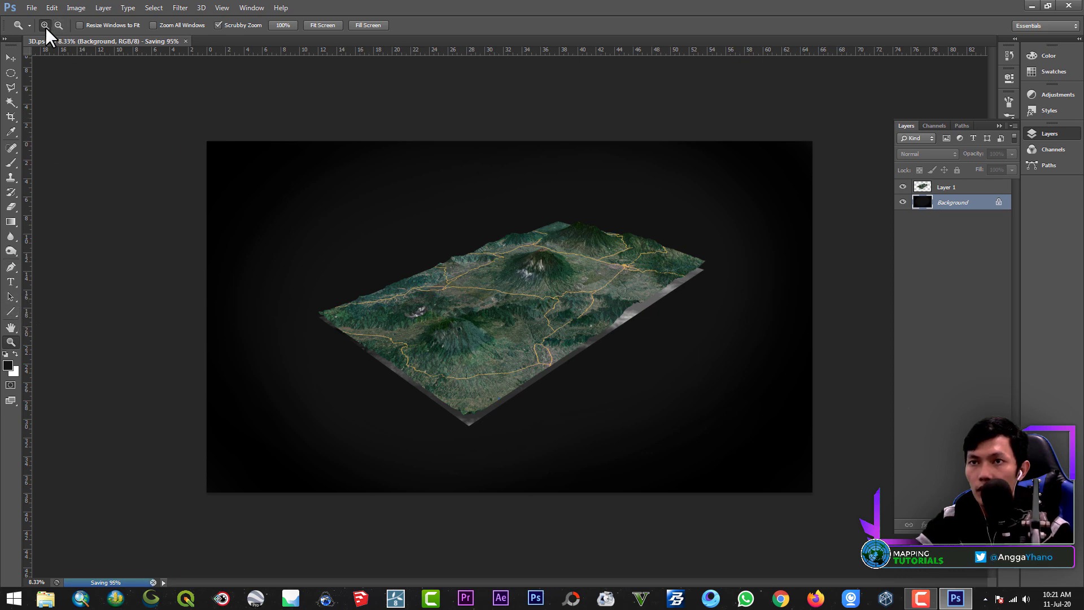
{"action": "left_click", "coordinate": [468, 286]}
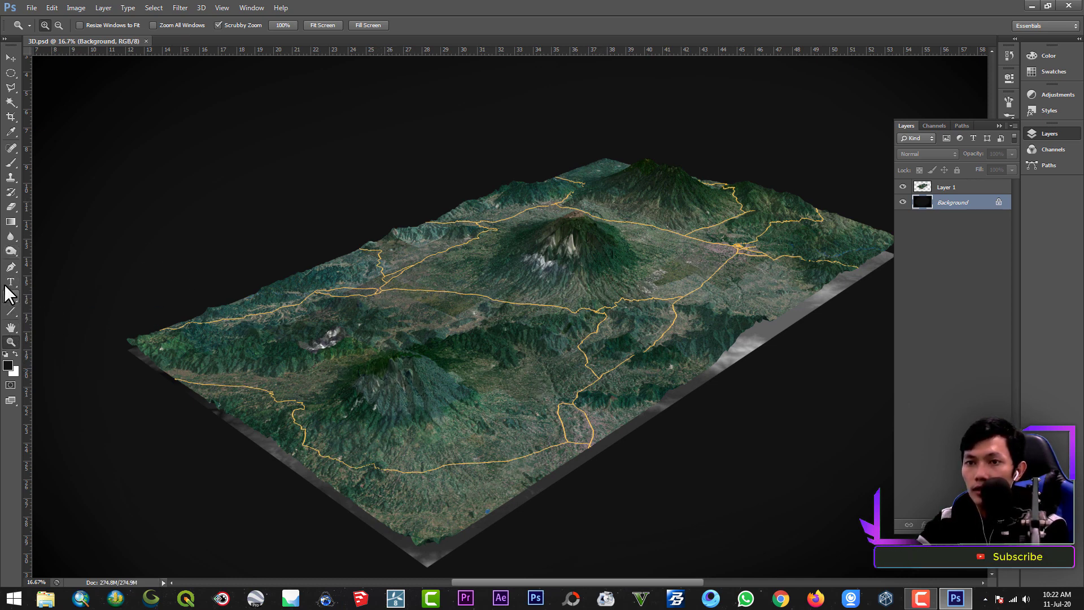
{"action": "left_click", "coordinate": [10, 281]}
{"action": "left_click", "coordinate": [163, 190]}
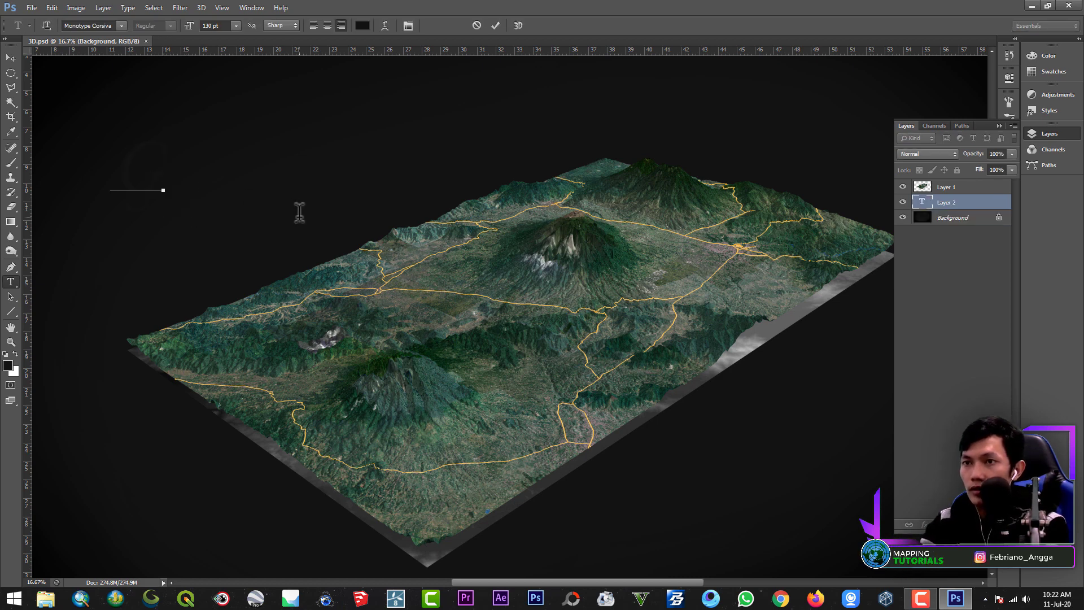
{"action": "left_click", "coordinate": [362, 24]}
{"action": "left_click_drag", "start_coordinate": [236, 374], "coordinate": [120, 332]}
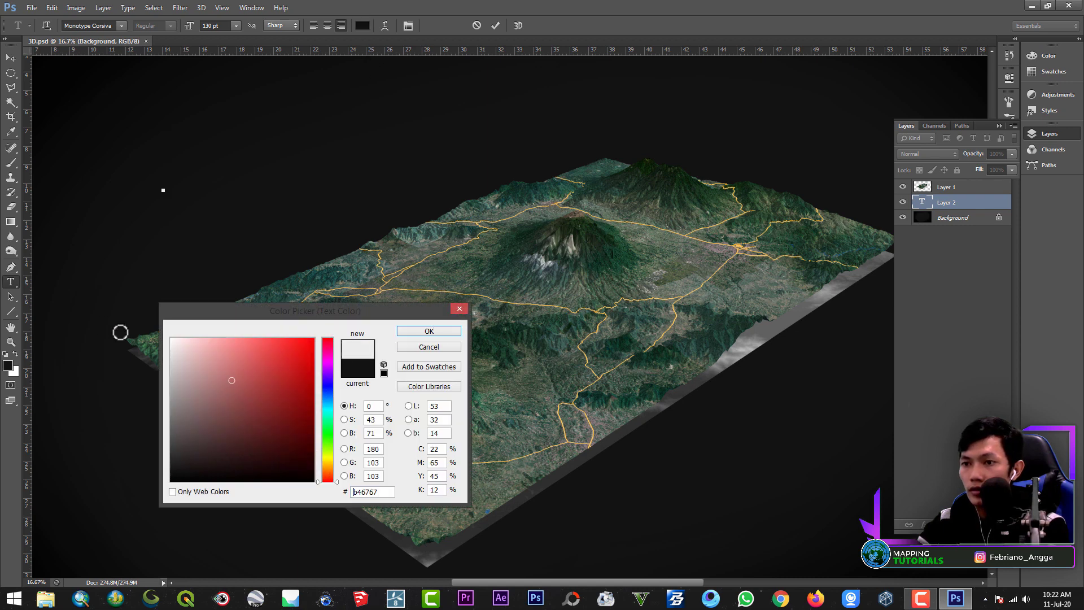
{"action": "left_click", "coordinate": [432, 332]}
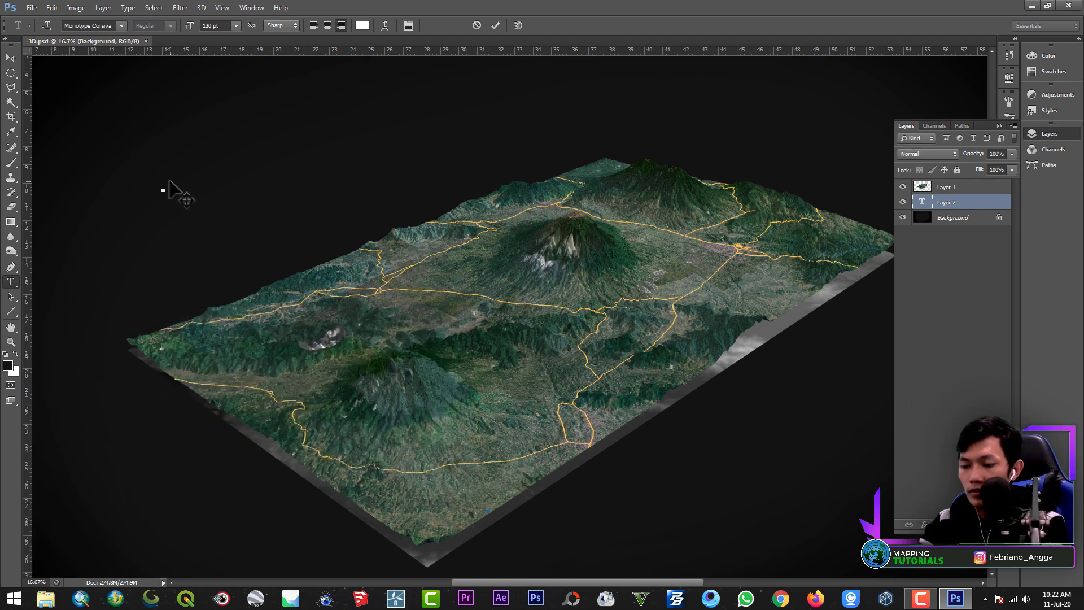
Enter "Gn. Singgalang" as the label text and move the label so the whole name fits on the dark background.
{"action": "type", "text": "g"}
{"action": "key", "text": "BackSpace"}
{"action": "type", "text": "G"}
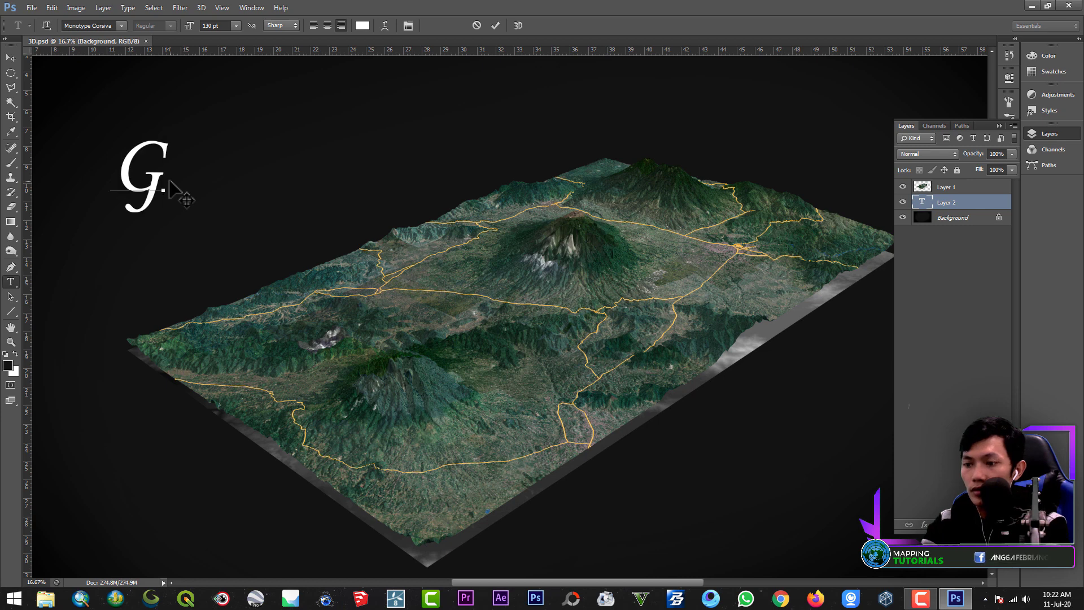
{"action": "key", "text": "BackSpace"}
{"action": "type", "text": "Gn"}
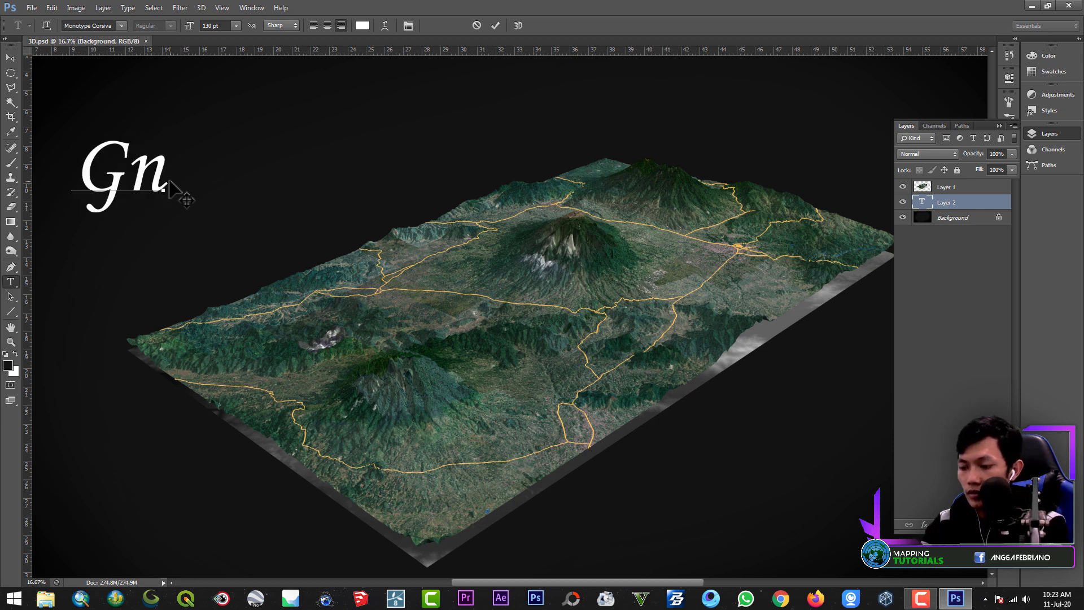
{"action": "type", "text": "."}
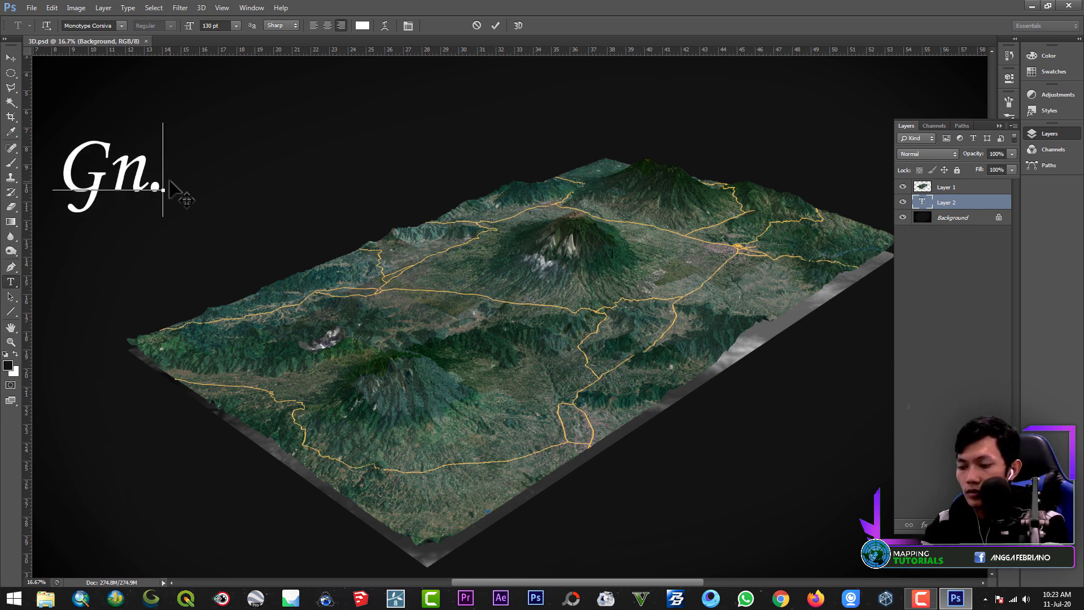
{"action": "type", "text": " Singgalang"}
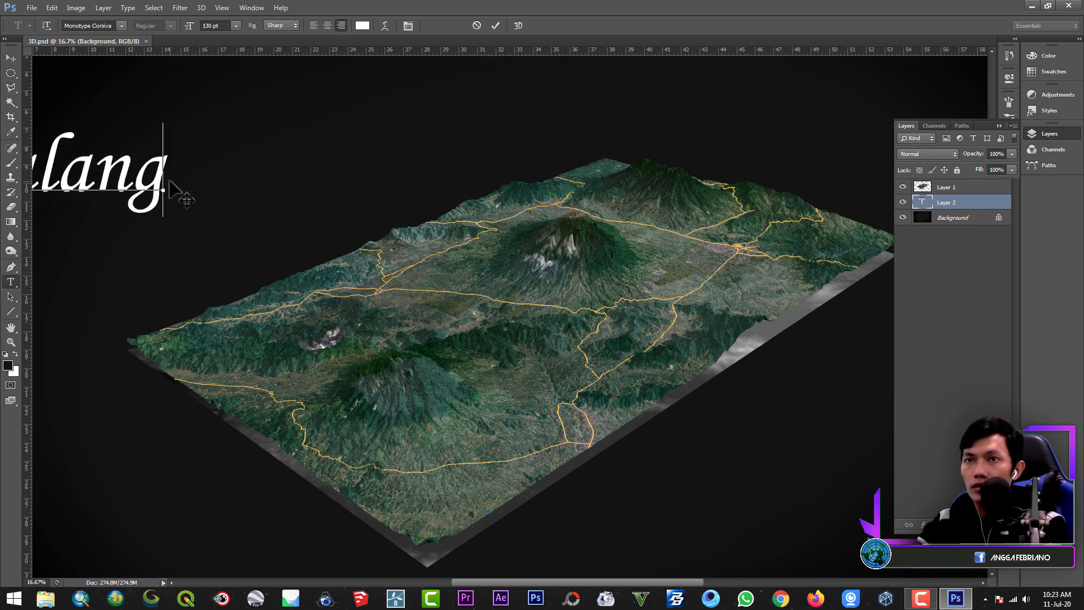
{"action": "left_click", "coordinate": [13, 60]}
{"action": "left_click_drag", "start_coordinate": [132, 169], "coordinate": [460, 159]}
Set the "Gn. Singgalang" label's text size to 18 pt and move it over the dark area above the terrain's western edge.
{"action": "left_click", "coordinate": [10, 281]}
{"action": "left_click", "coordinate": [290, 141]}
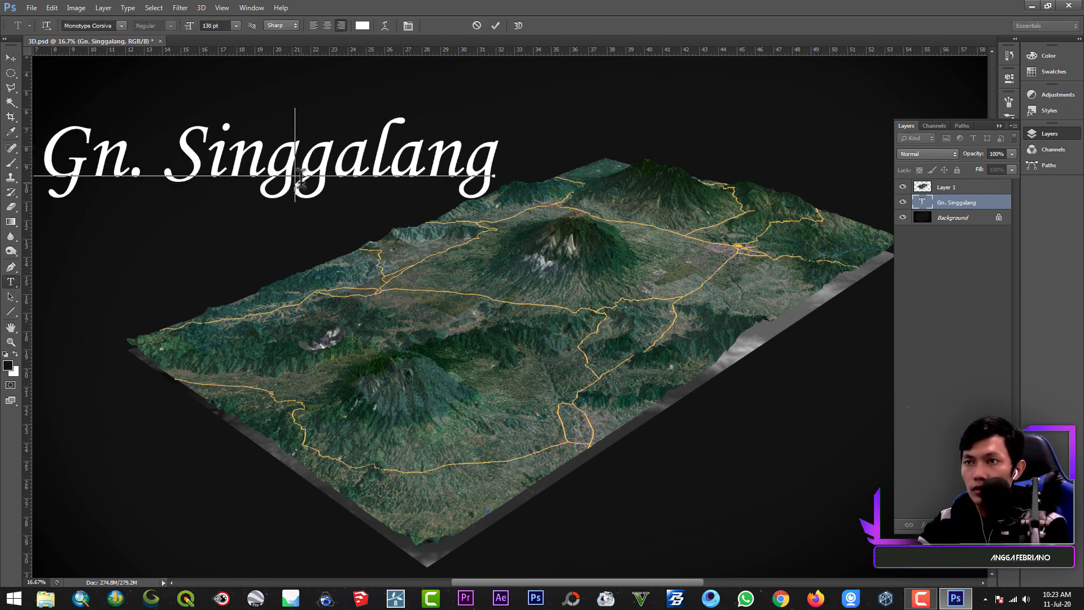
{"action": "key", "text": "ctrl+a"}
{"action": "left_click", "coordinate": [237, 25]}
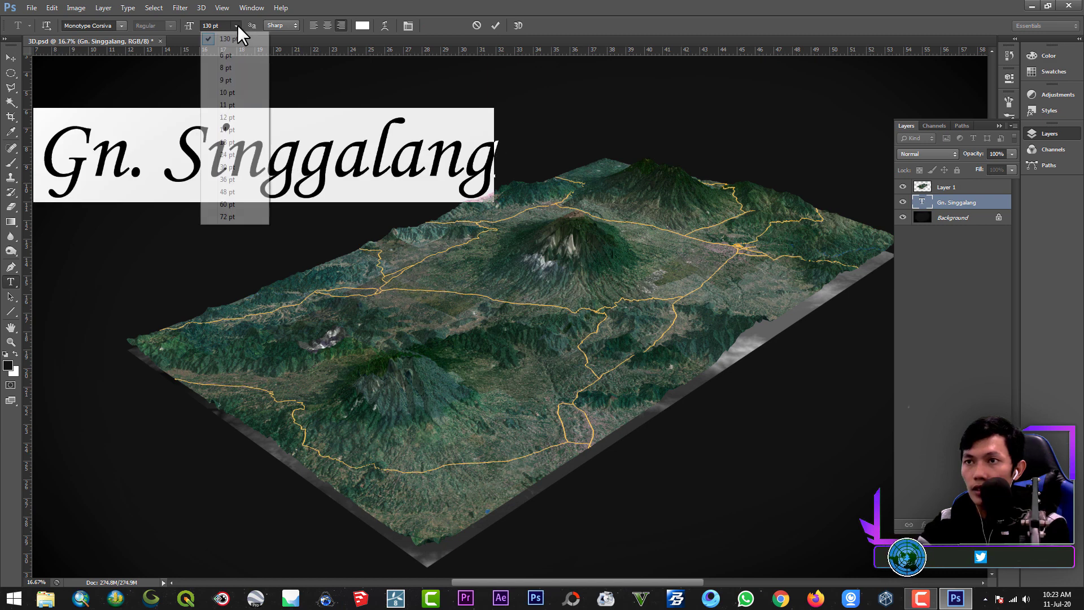
{"action": "left_click", "coordinate": [226, 142]}
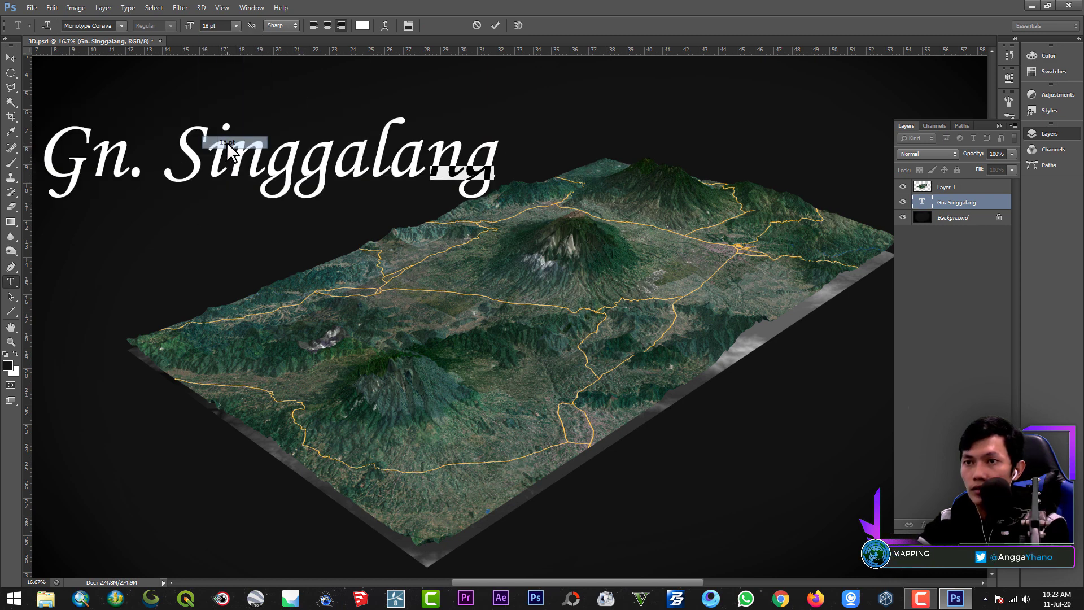
{"action": "left_click", "coordinate": [11, 57]}
{"action": "left_click_drag", "start_coordinate": [263, 191], "coordinate": [236, 196]}
Change the font of the "Gn. Singgalang" label to Calibri.
{"action": "left_click", "coordinate": [10, 282]}
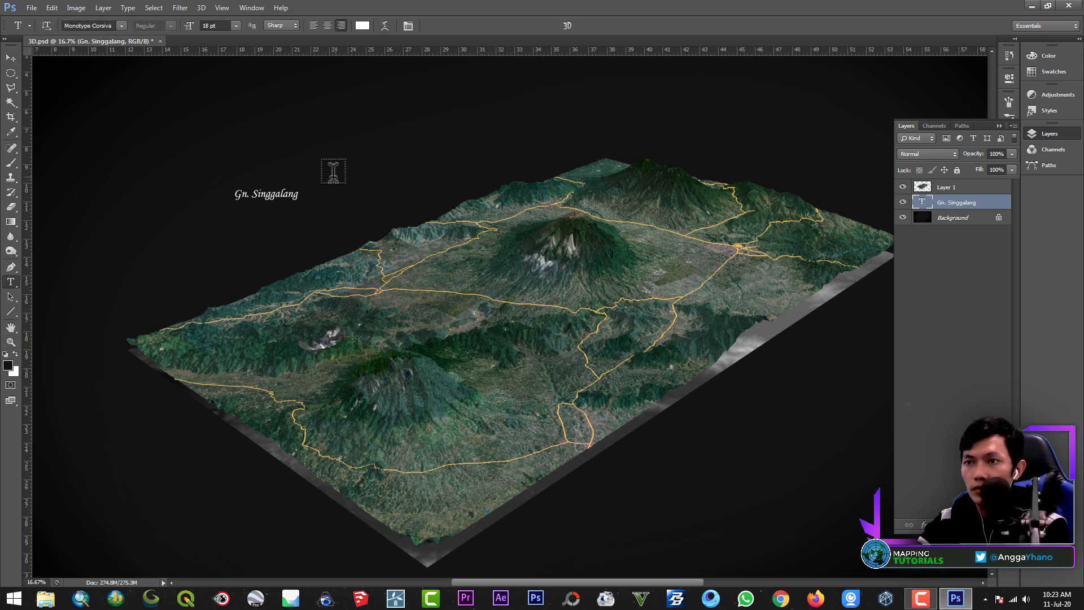
{"action": "triple_click", "coordinate": [261, 193]}
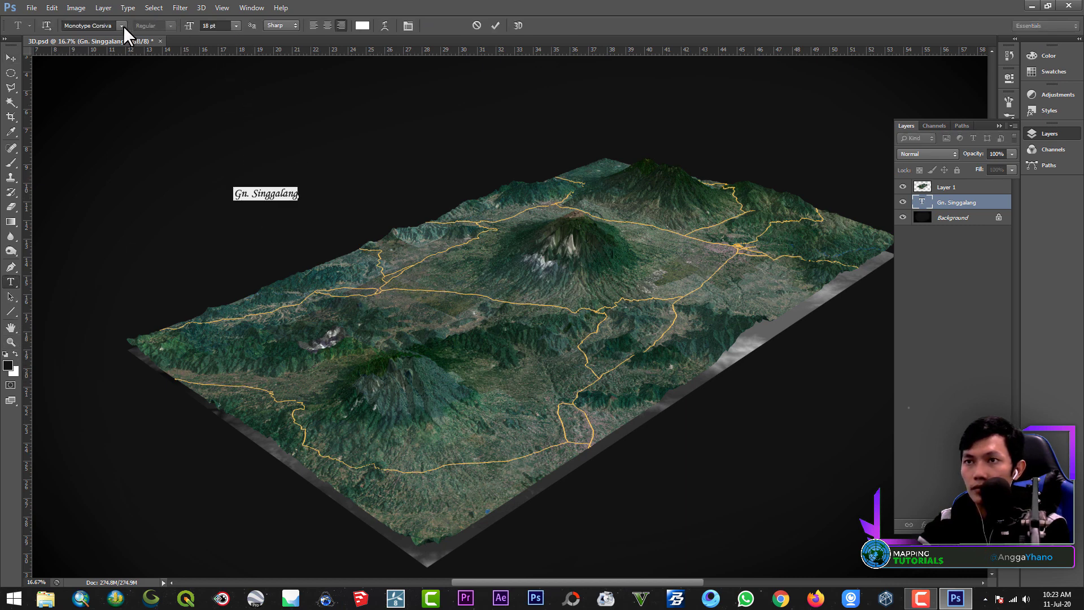
{"action": "left_click", "coordinate": [122, 25]}
{"action": "scroll", "coordinate": [164, 117], "scroll_direction": "up", "scroll_amount": 10}
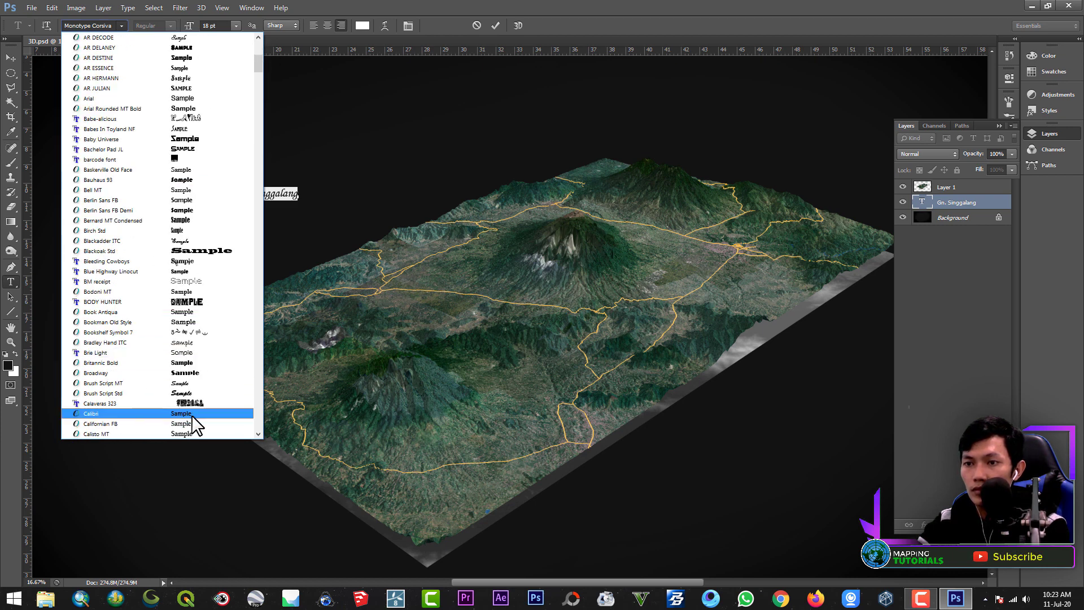
{"action": "left_click", "coordinate": [238, 340]}
{"action": "left_click", "coordinate": [277, 193]}
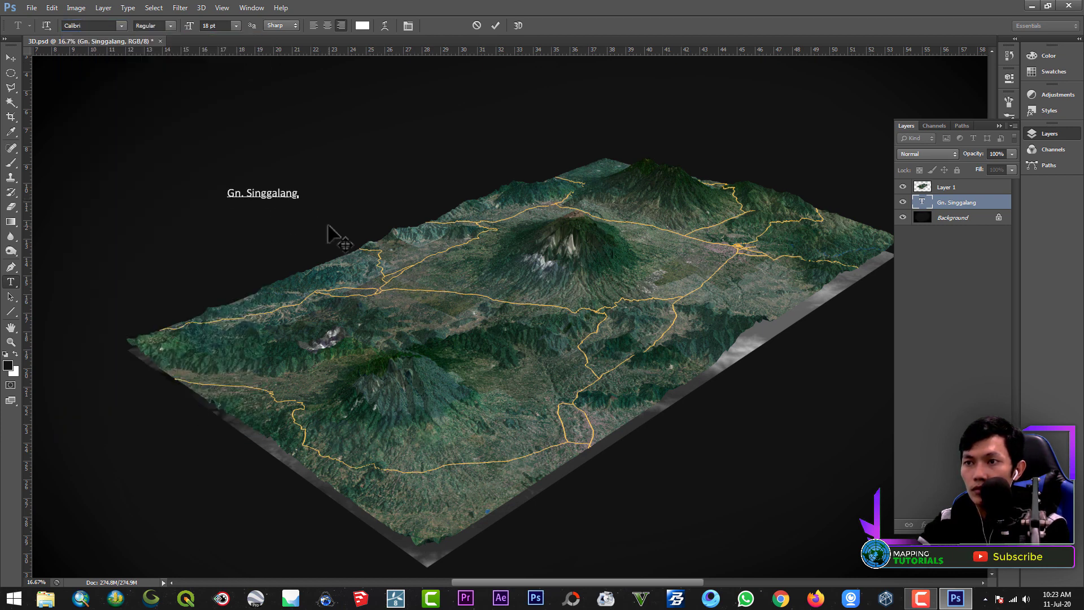
Move the "Gn. Singgalang" label down to the dark background just above the terrain's western corner.
{"action": "left_click", "coordinate": [11, 58]}
{"action": "left_click_drag", "start_coordinate": [261, 206], "coordinate": [277, 206]}
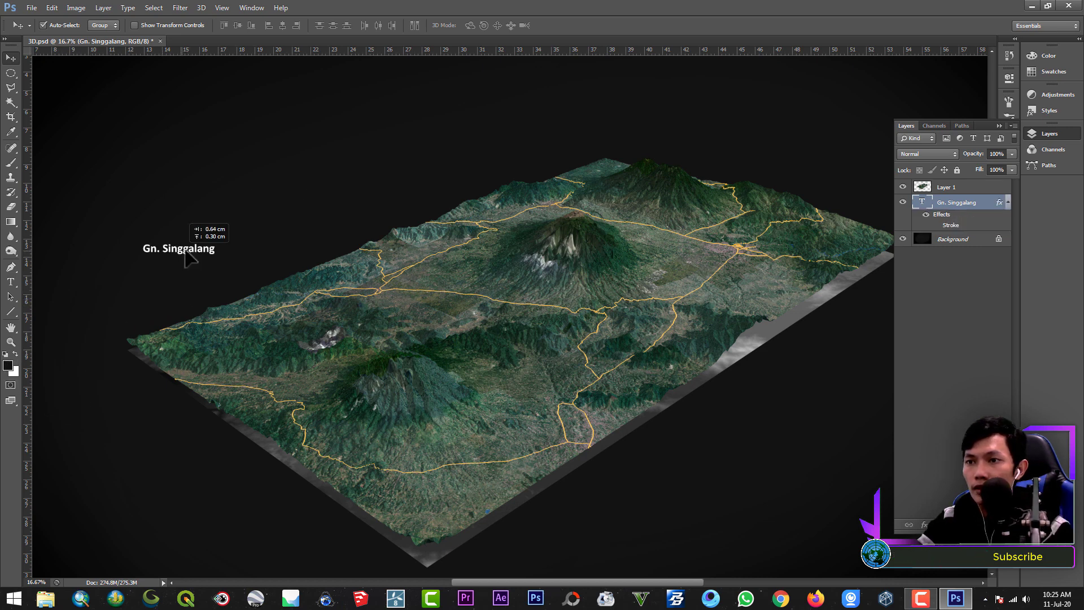
{"action": "mouse_move", "coordinate": [184, 251]}
{"action": "left_mouse_down"}
{"action": "mouse_move", "coordinate": [219, 259]}
{"action": "mouse_move", "coordinate": [199, 276]}
{"action": "mouse_move", "coordinate": [175, 266]}
{"action": "left_mouse_up"}
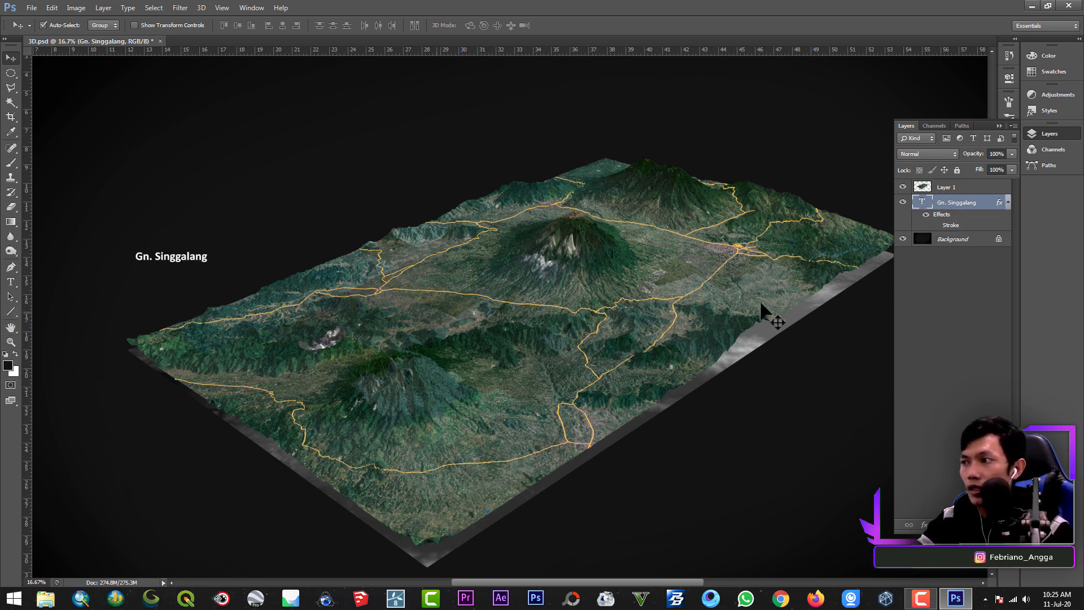
{"action": "right_click", "coordinate": [944, 207]}
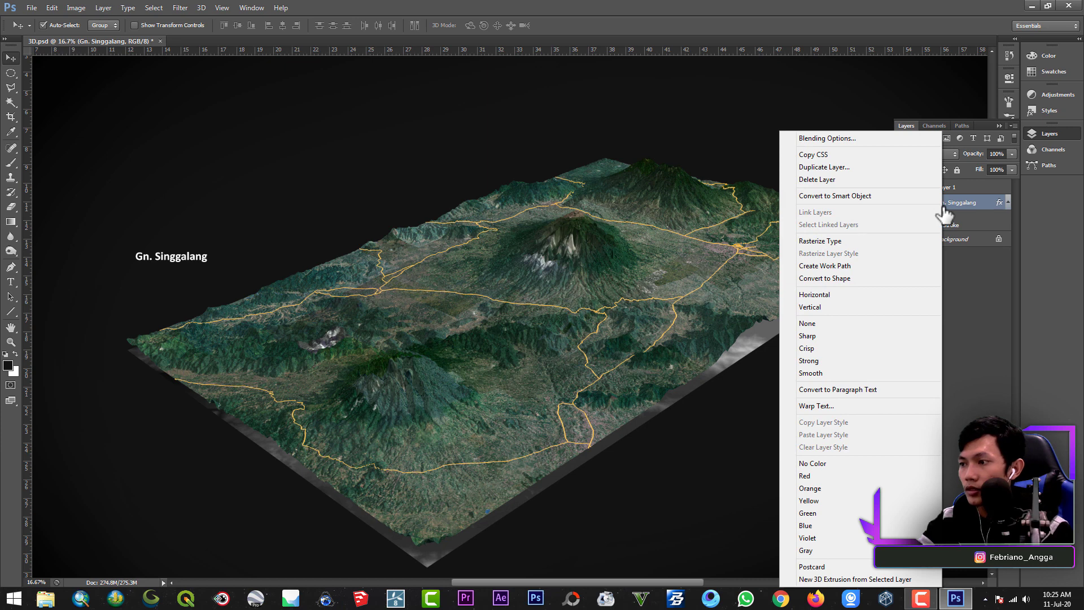
{"action": "left_click", "coordinate": [970, 330]}
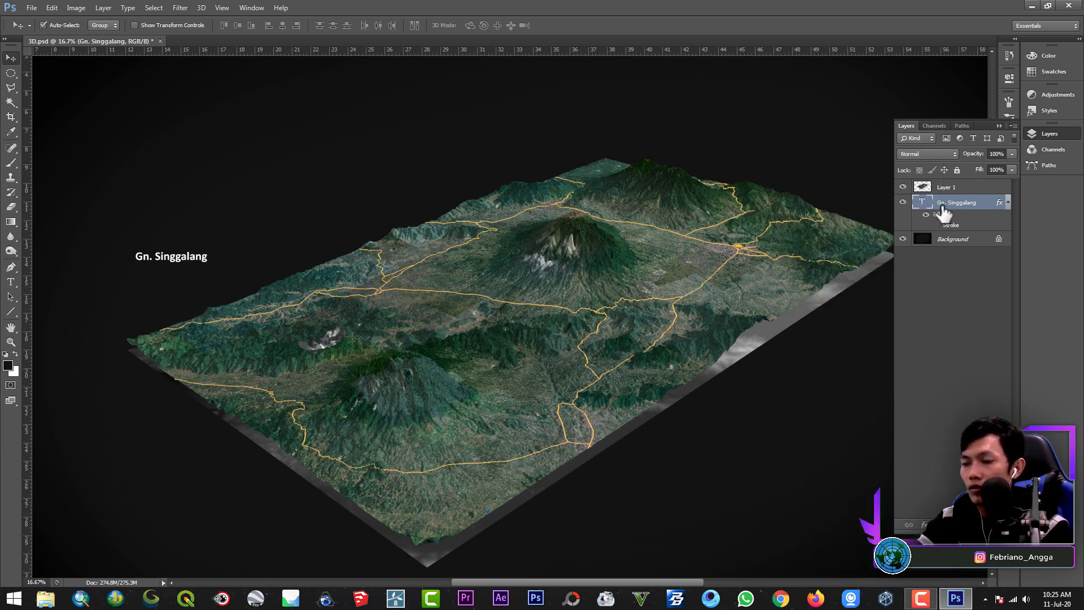
Add a "Gn. Marapi" text label in 18 pt Calibri Bold and place it above the terrain's upper-left edge, near the central volcano.
{"action": "left_click", "coordinate": [11, 280]}
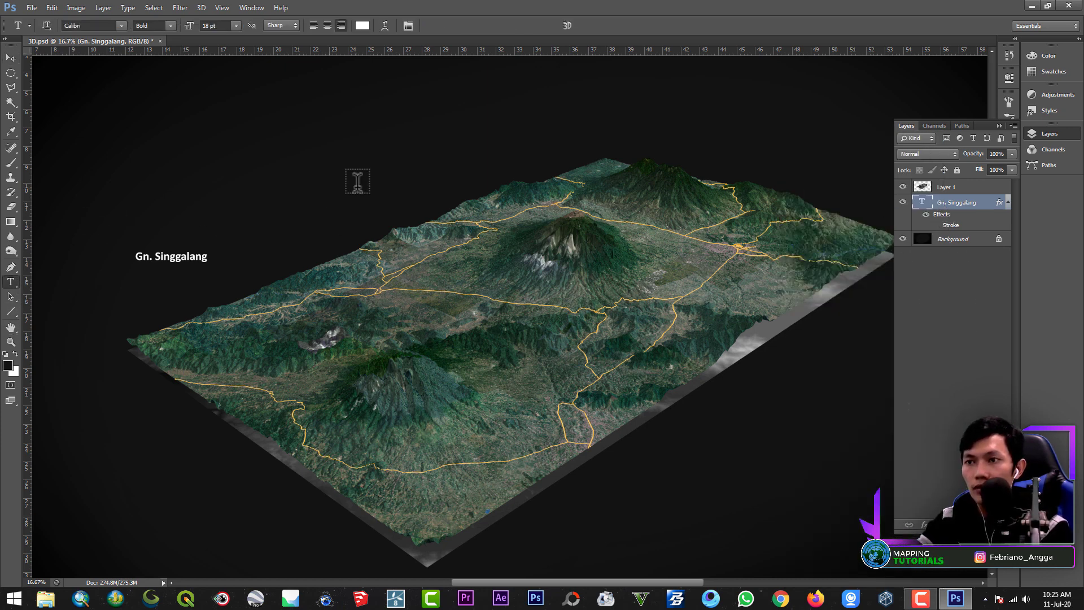
{"action": "left_click", "coordinate": [294, 194]}
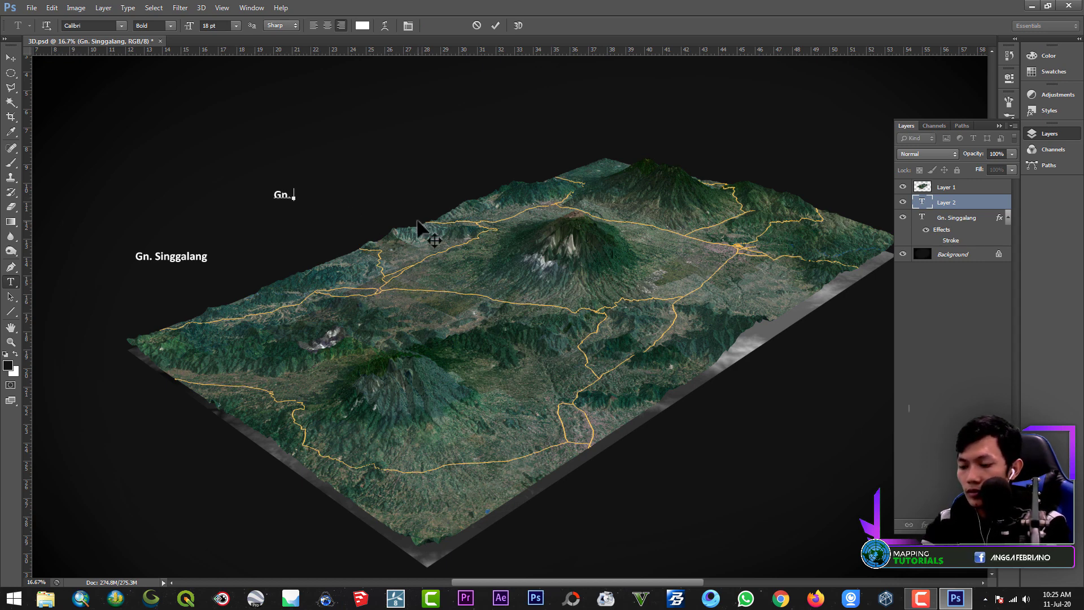
{"action": "type", "text": "Gn. Marapi"}
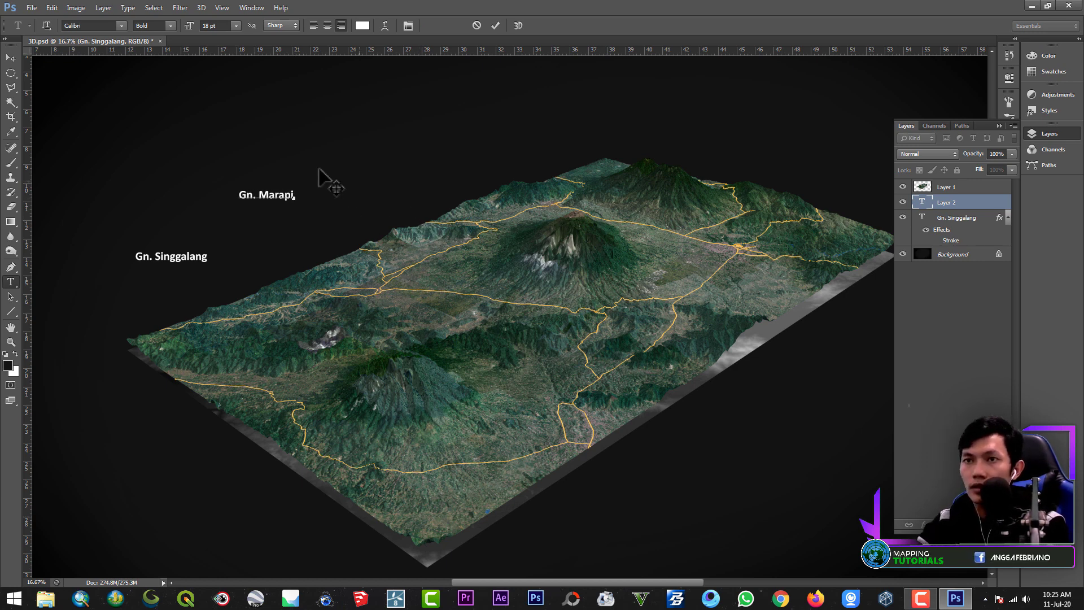
{"action": "left_click", "coordinate": [10, 58]}
{"action": "left_click_drag", "start_coordinate": [279, 205], "coordinate": [375, 180]}
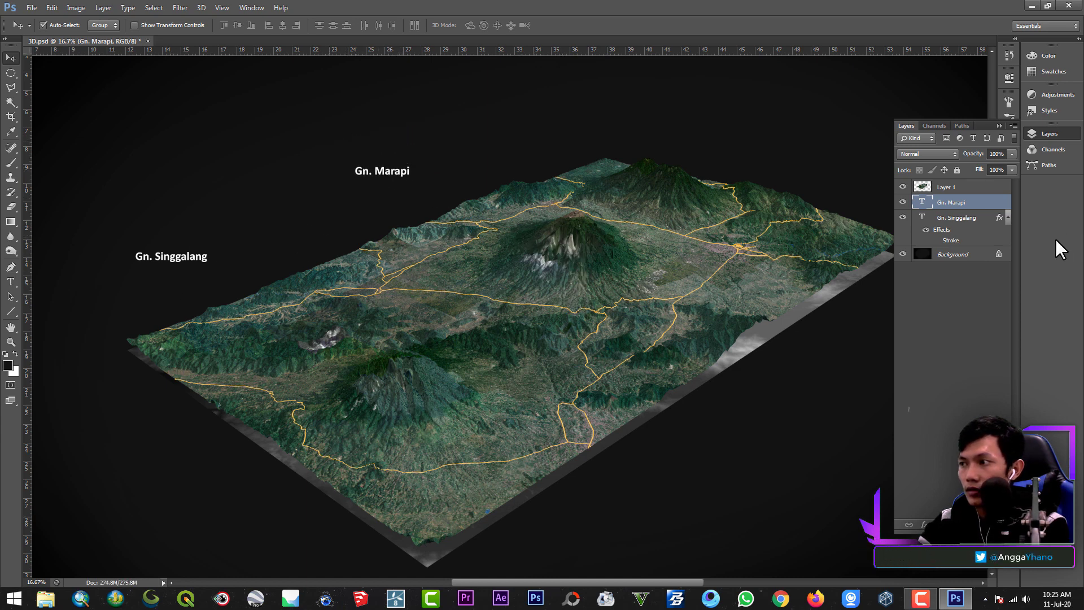
Shift the "Gn. Singgalang" and "Gn. Marapi" labels slightly closer to the terrain's edge.
{"action": "left_click", "coordinate": [911, 226]}
{"action": "left_click_drag", "start_coordinate": [198, 263], "coordinate": [226, 271]}
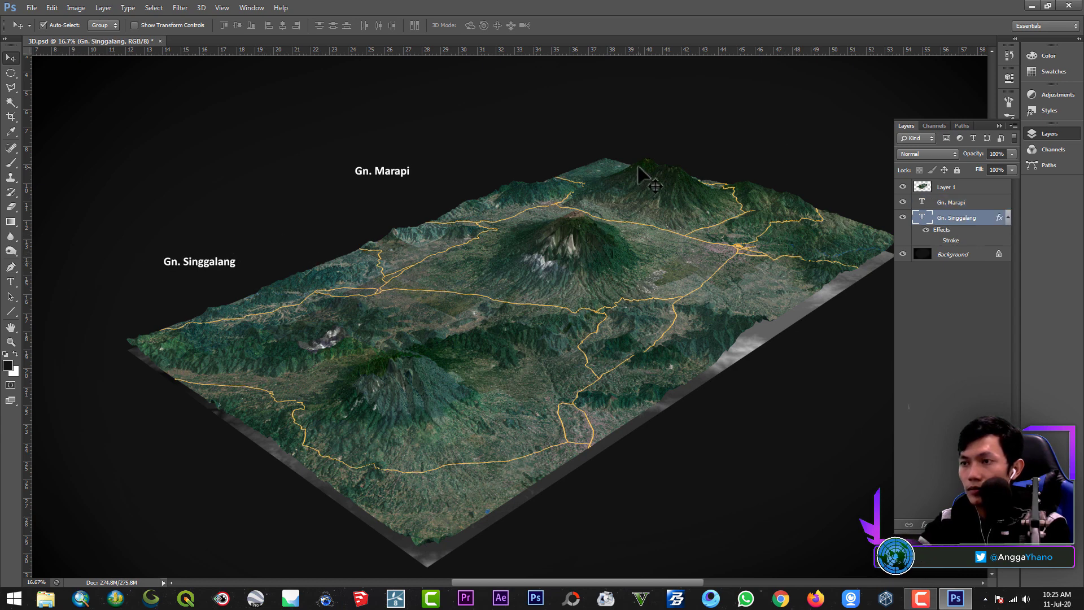
{"action": "left_click_drag", "start_coordinate": [366, 189], "coordinate": [380, 194]}
Add a "Gn. Sago" text label in 18 pt Calibri Bold and place it above the terrain's far northern corner.
{"action": "left_click", "coordinate": [10, 281]}
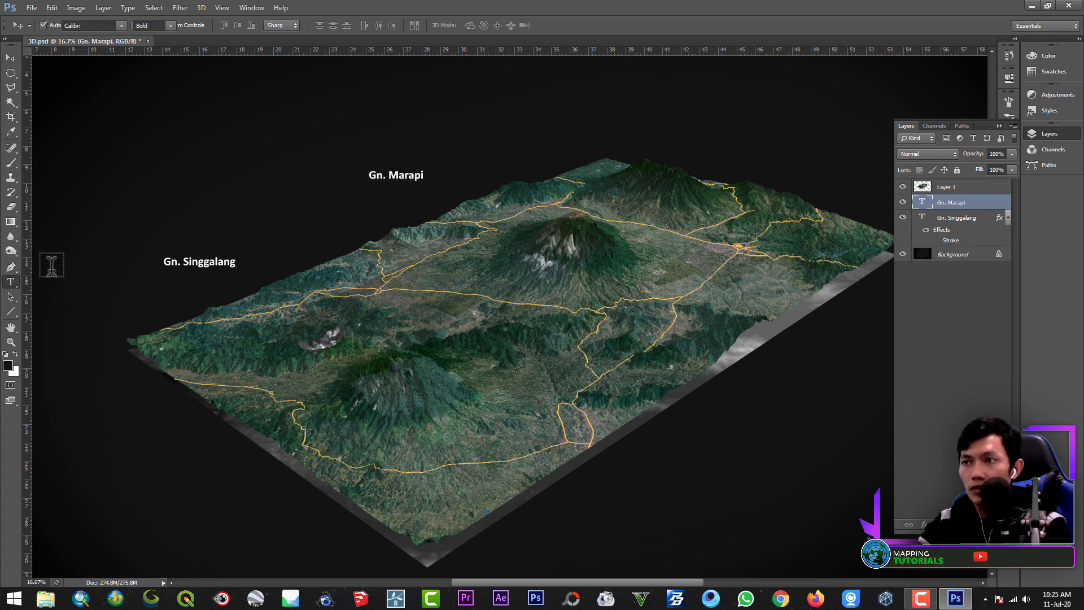
{"action": "left_click", "coordinate": [502, 135]}
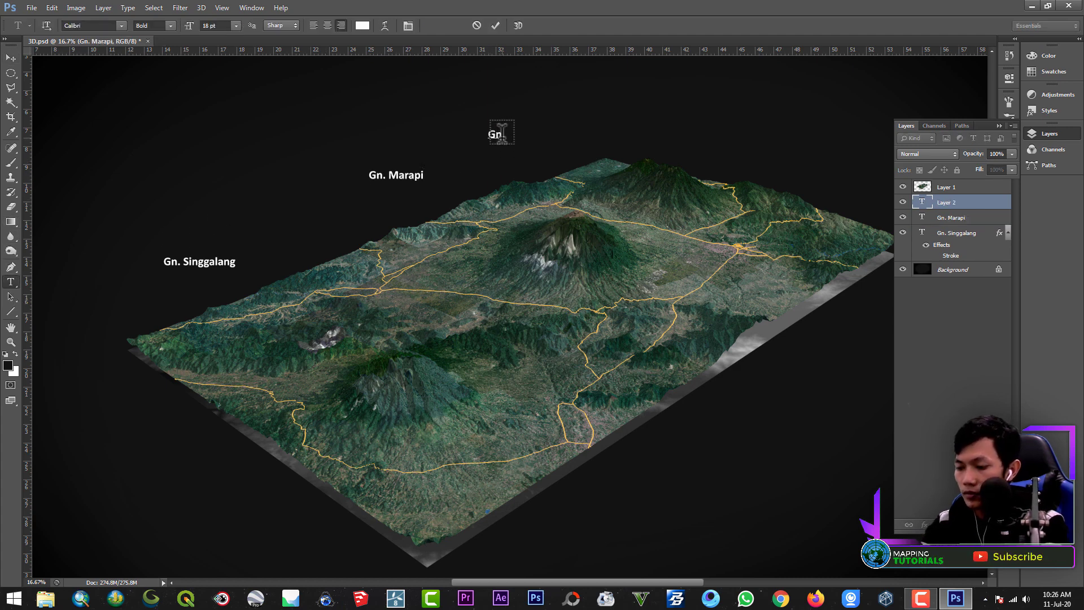
{"action": "type", "text": "Gn. Sago"}
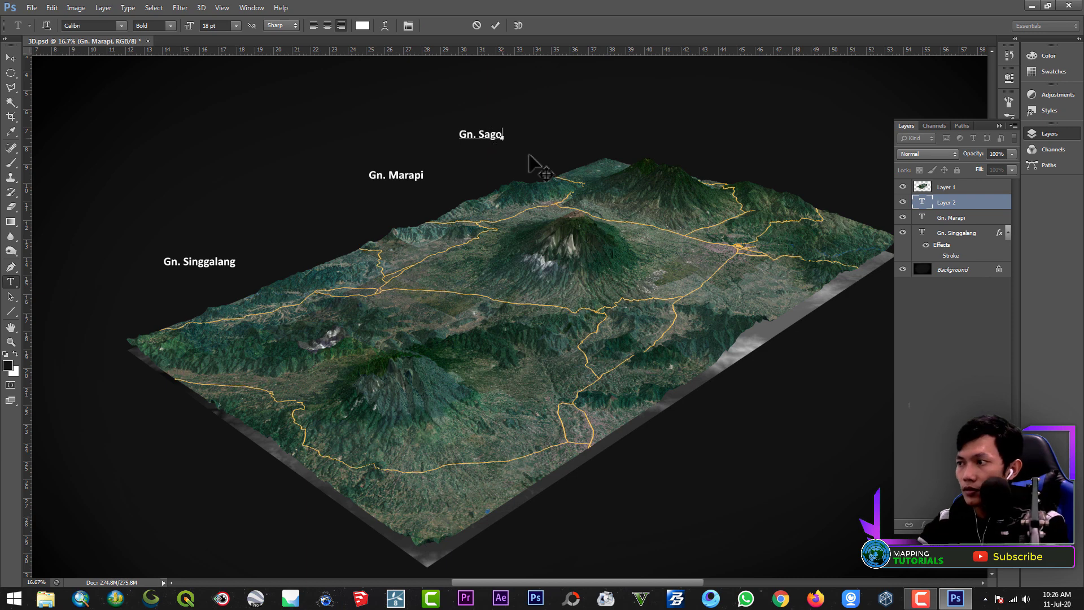
{"action": "left_click", "coordinate": [959, 217]}
{"action": "left_click", "coordinate": [954, 203]}
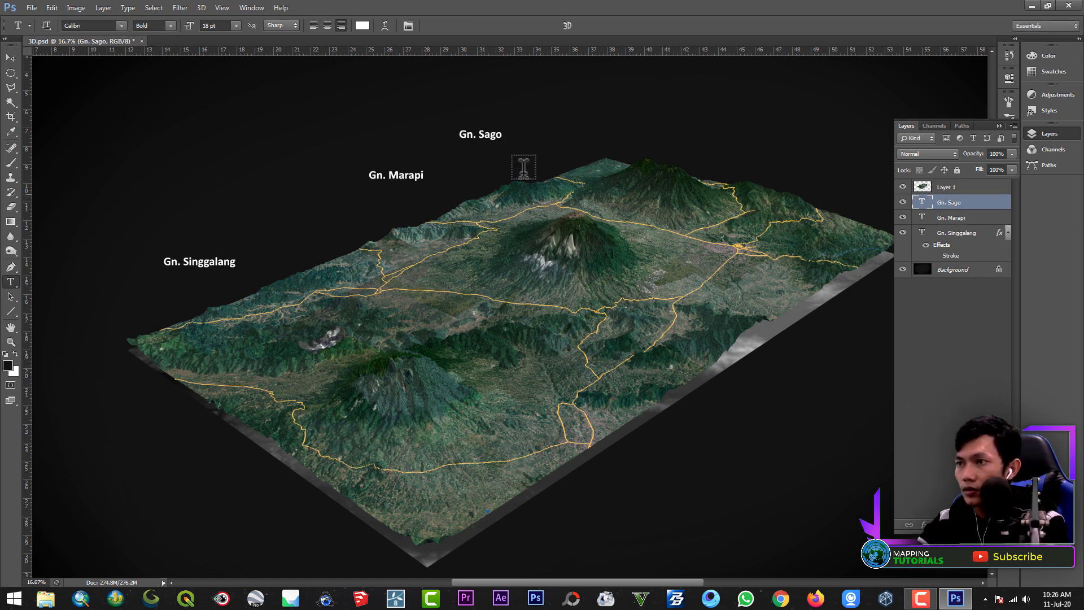
{"action": "left_click", "coordinate": [10, 57]}
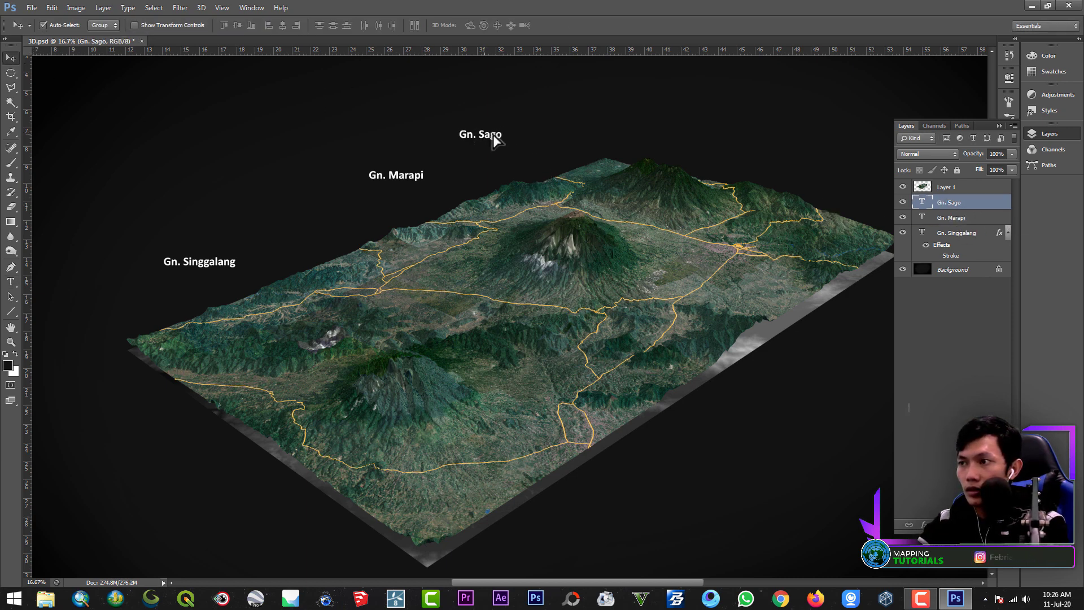
{"action": "left_click_drag", "start_coordinate": [494, 139], "coordinate": [546, 120]}
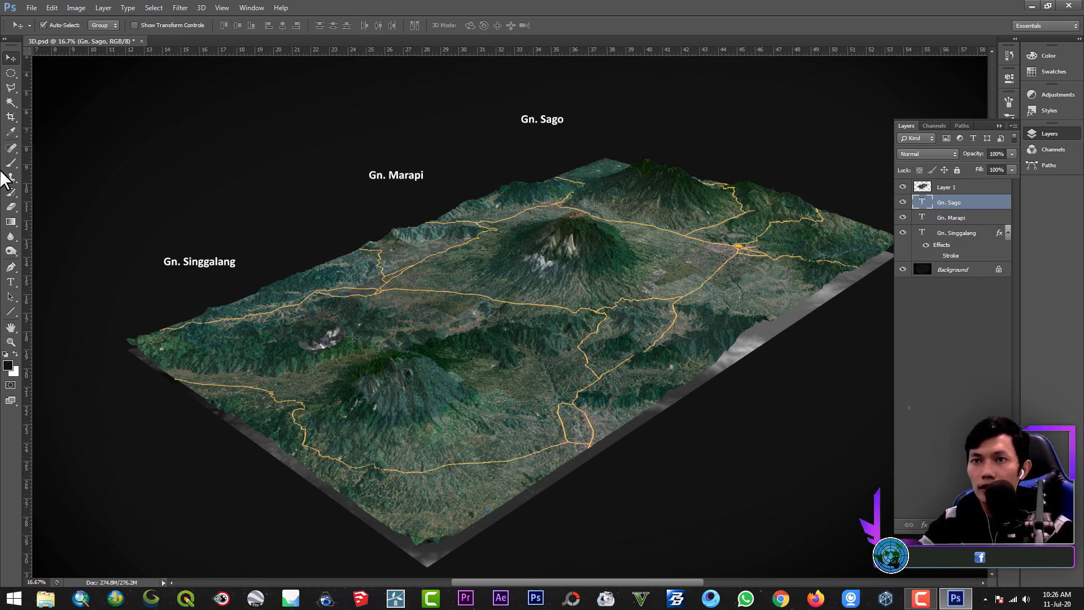
Load the "0.5 cm Black Arrow" tool preset for drawing arrows.
{"action": "left_click", "coordinate": [998, 125]}
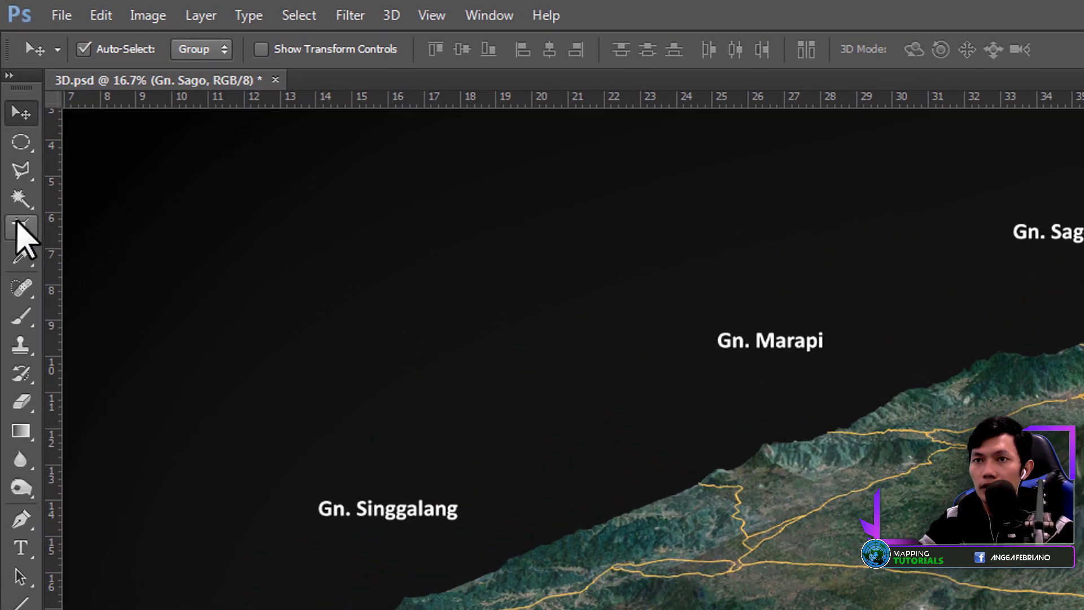
{"action": "left_click", "coordinate": [20, 148]}
{"action": "right_click", "coordinate": [20, 149]}
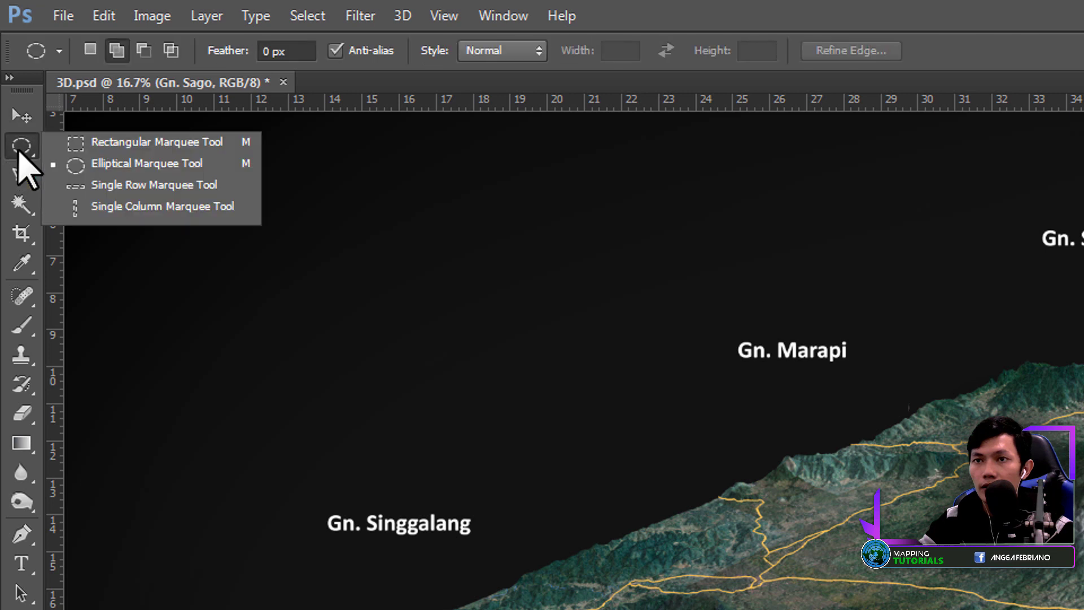
{"action": "left_click", "coordinate": [108, 143]}
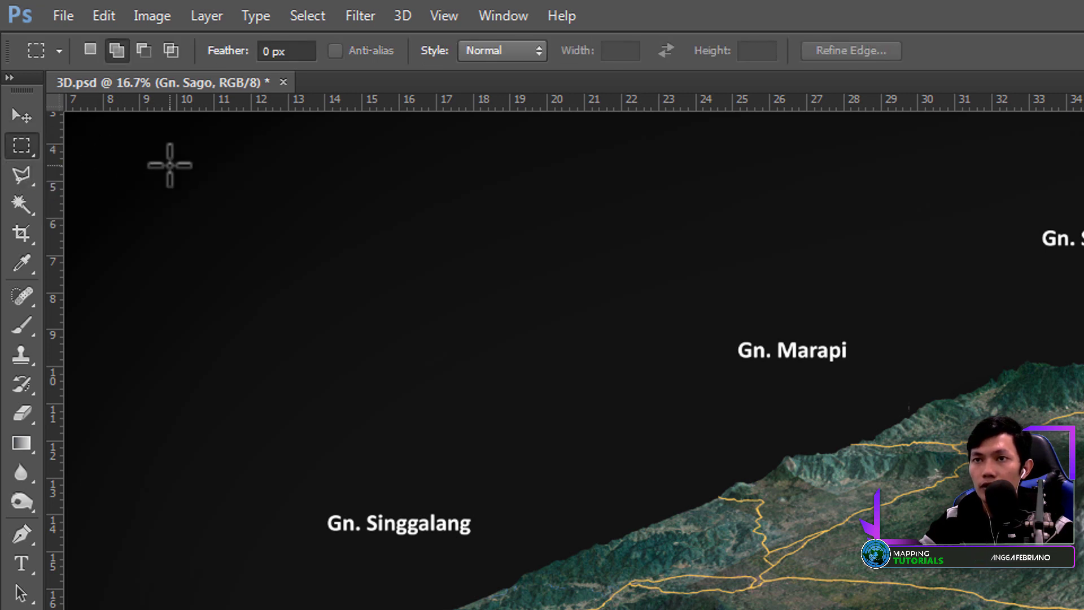
{"action": "left_click", "coordinate": [59, 51]}
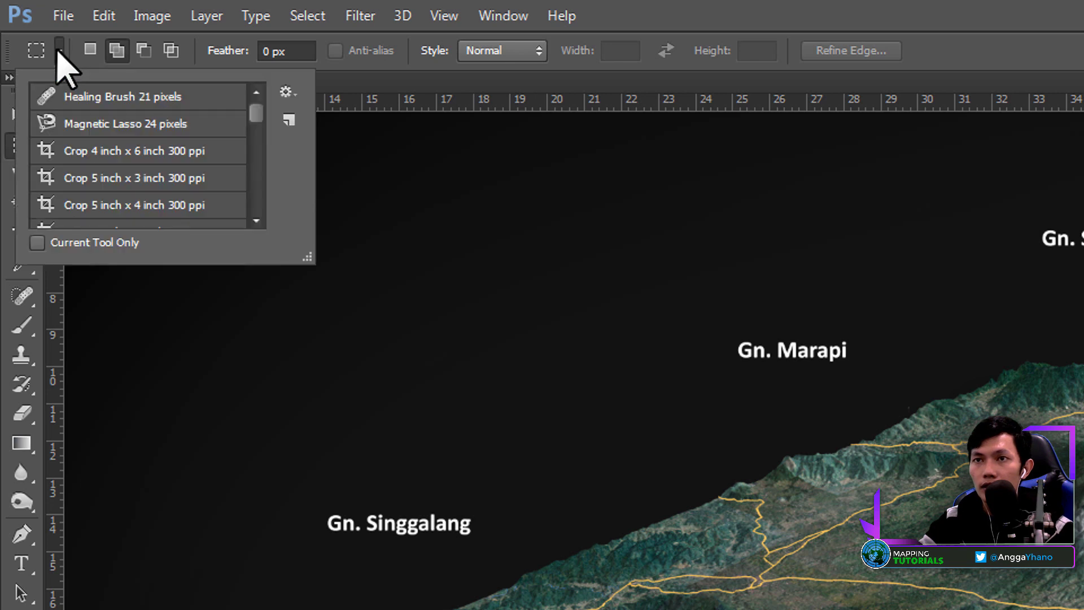
{"action": "left_click_drag", "start_coordinate": [257, 120], "coordinate": [257, 145]}
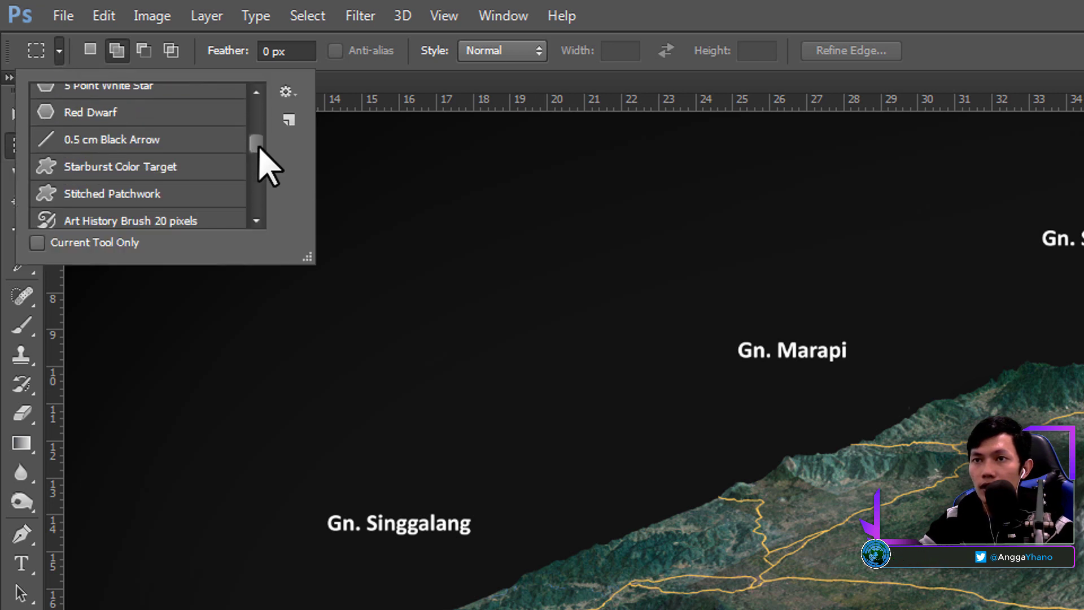
{"action": "left_click", "coordinate": [81, 141]}
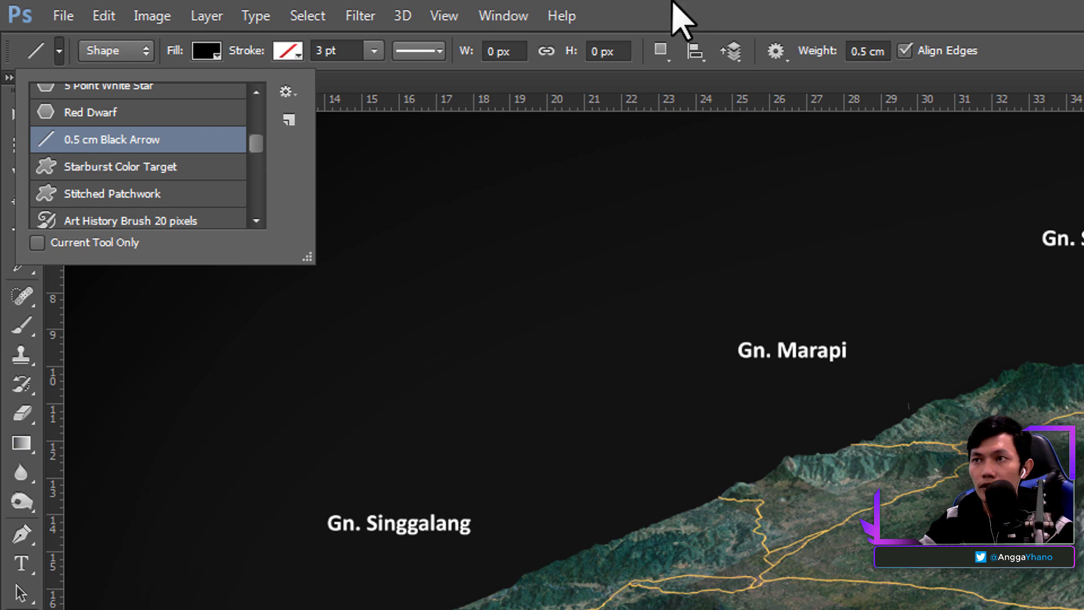
{"action": "left_click", "coordinate": [793, 137]}
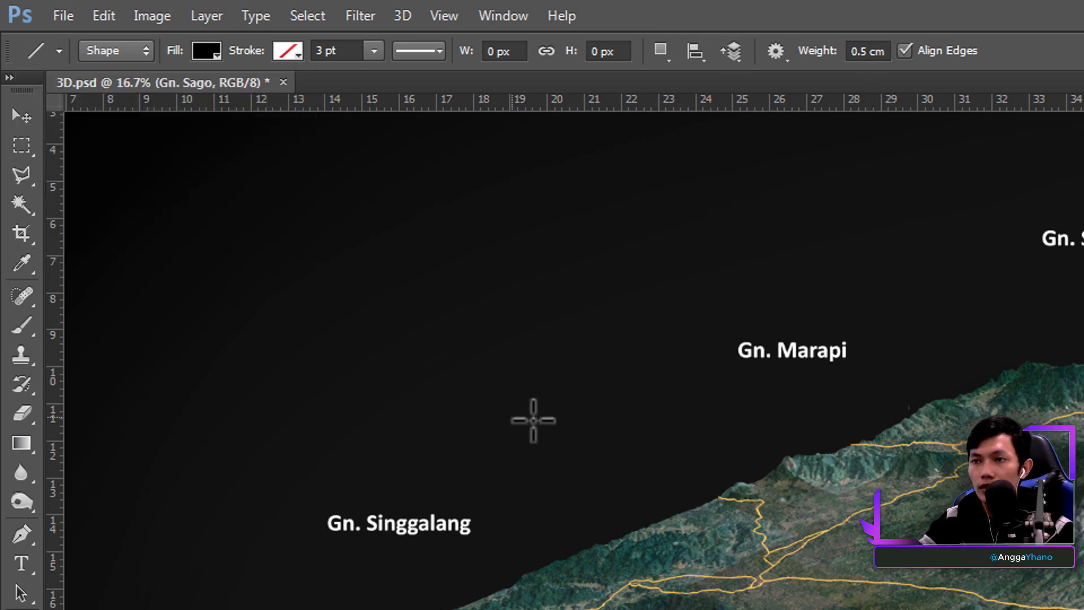
Try a black arrow on the dark background between the "Gn. Singgalang" and "Gn. Marapi" labels and undo it.
{"action": "left_click_drag", "start_coordinate": [510, 417], "coordinate": [727, 460]}
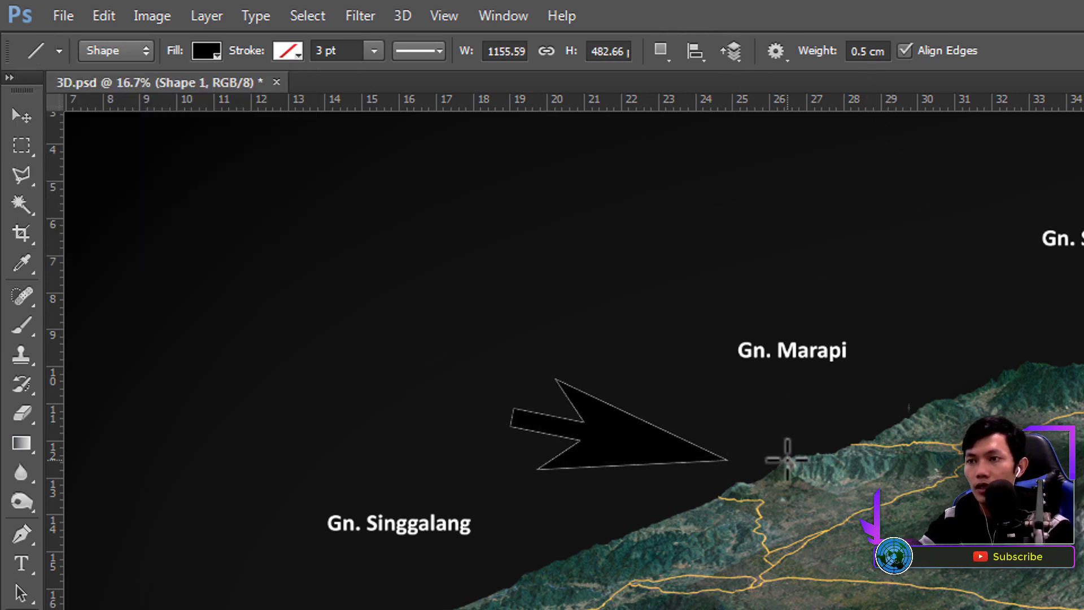
{"action": "key", "text": "ctrl+z"}
Set the fill colour for new arrows to white.
{"action": "left_click", "coordinate": [212, 52]}
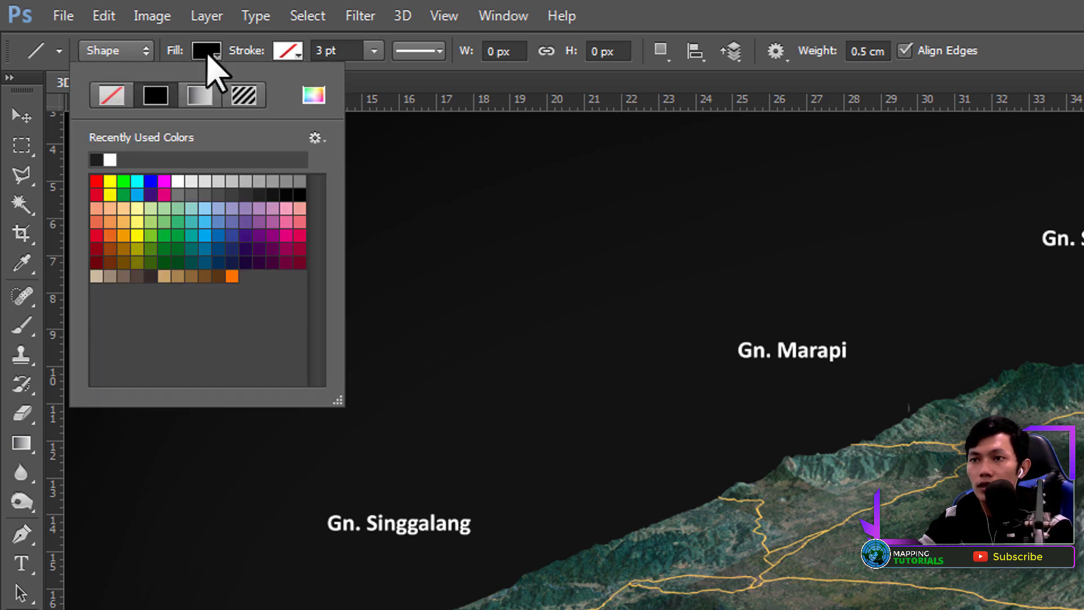
{"action": "left_click", "coordinate": [111, 159]}
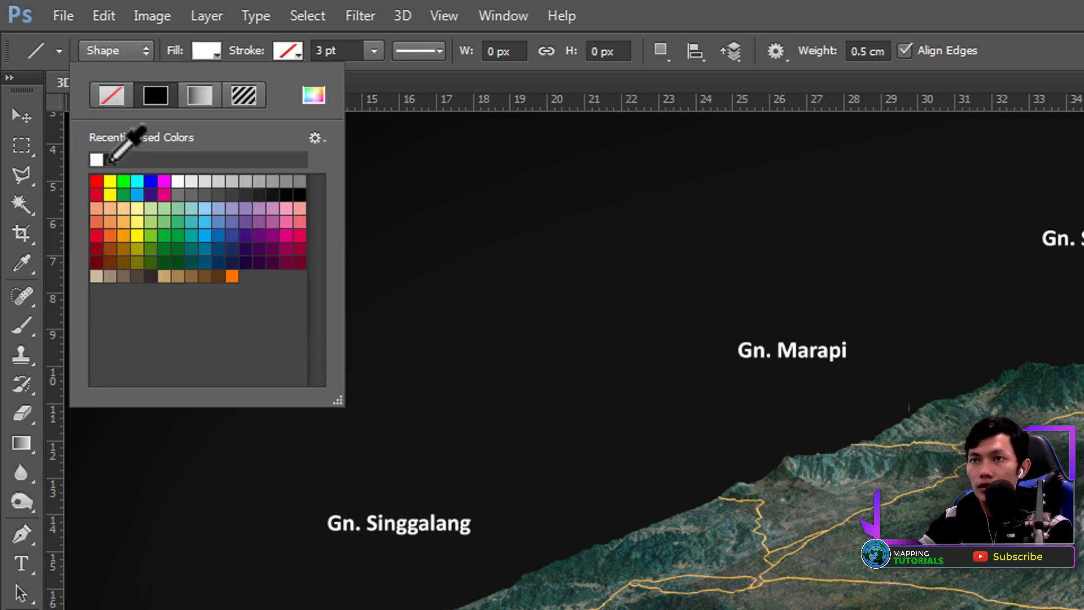
{"action": "left_click", "coordinate": [776, 5]}
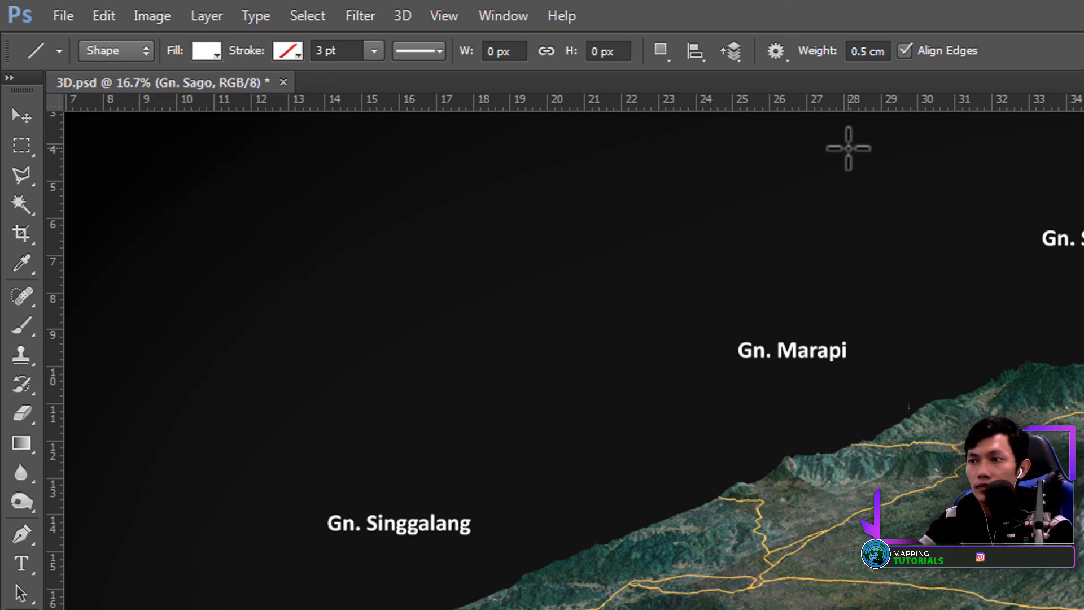
Try a 0.1 cm white arrow on the dark background between the "Gn. Singgalang" and "Gn. Marapi" labels and undo it.
{"action": "left_click", "coordinate": [868, 50]}
{"action": "left_click", "coordinate": [867, 50]}
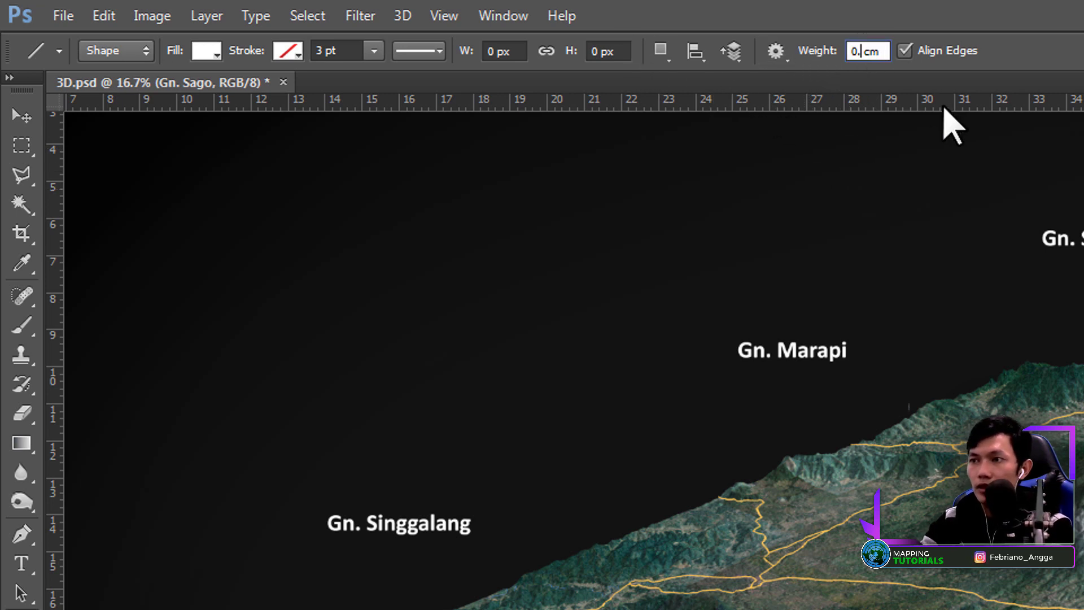
{"action": "type", "text": "1"}
{"action": "key", "text": "Return"}
{"action": "left_click_drag", "start_coordinate": [431, 337], "coordinate": [709, 443]}
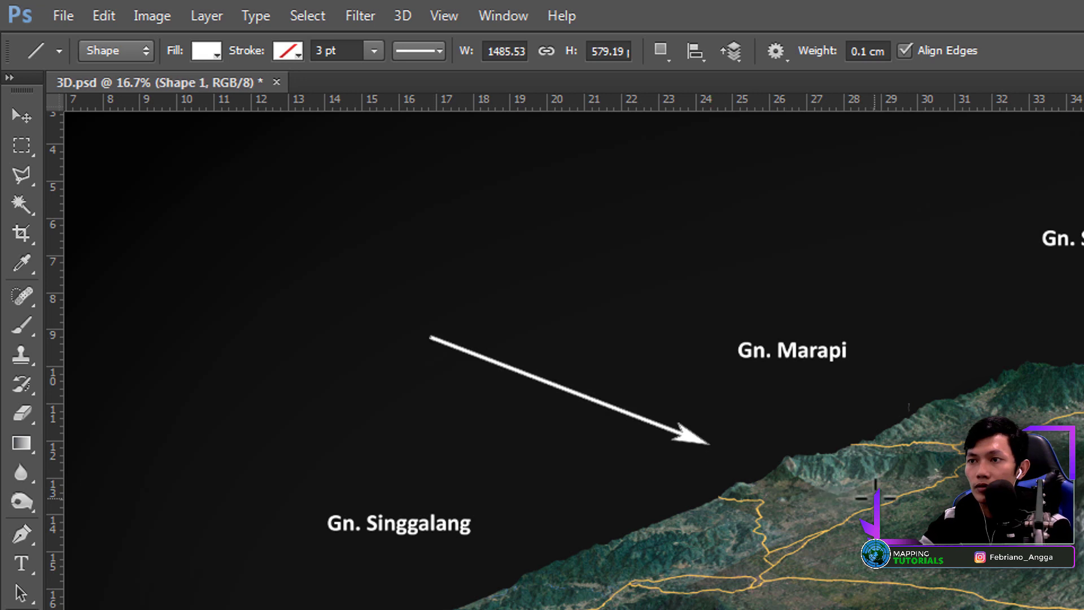
{"action": "key", "text": "ctrl+z"}
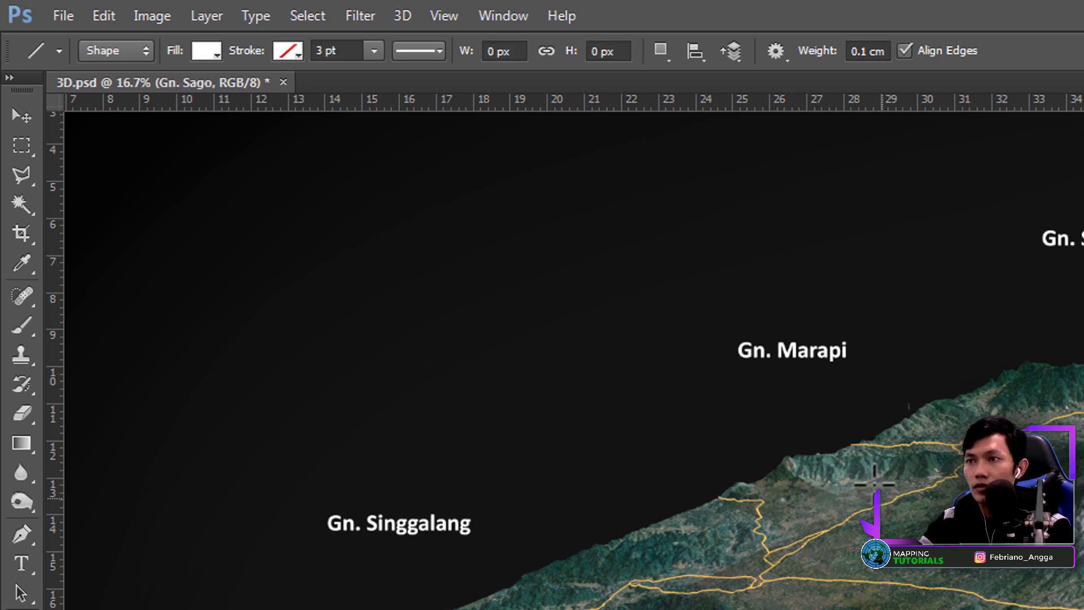
Try a thinner white arrow with a 0.05 cm weight above the "Gn. Singgalang" label and undo it.
{"action": "left_click", "coordinate": [867, 51]}
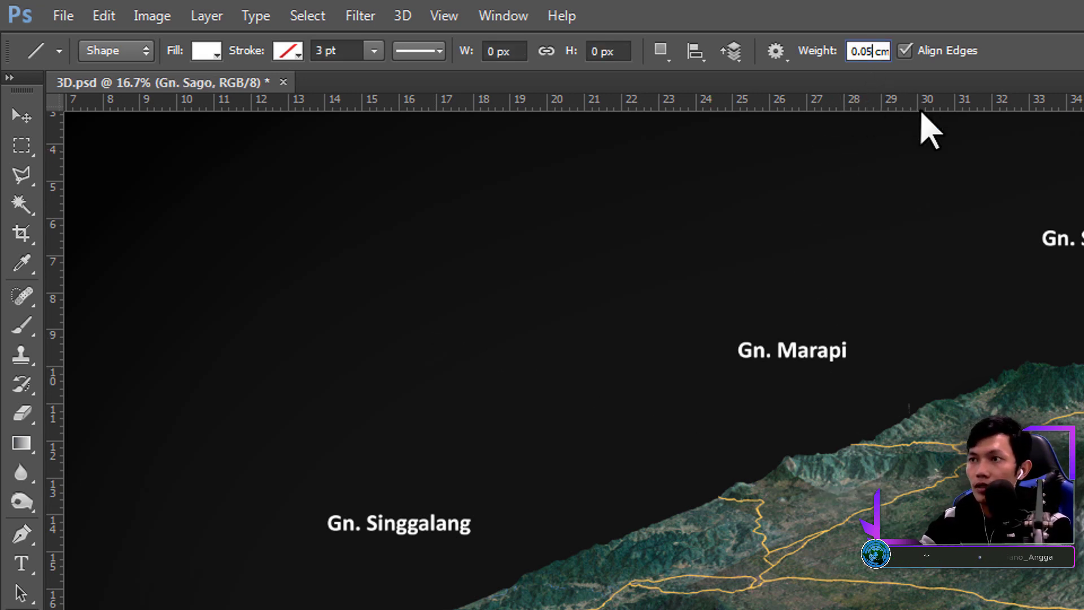
{"action": "left_click_drag", "start_coordinate": [426, 293], "coordinate": [610, 412]}
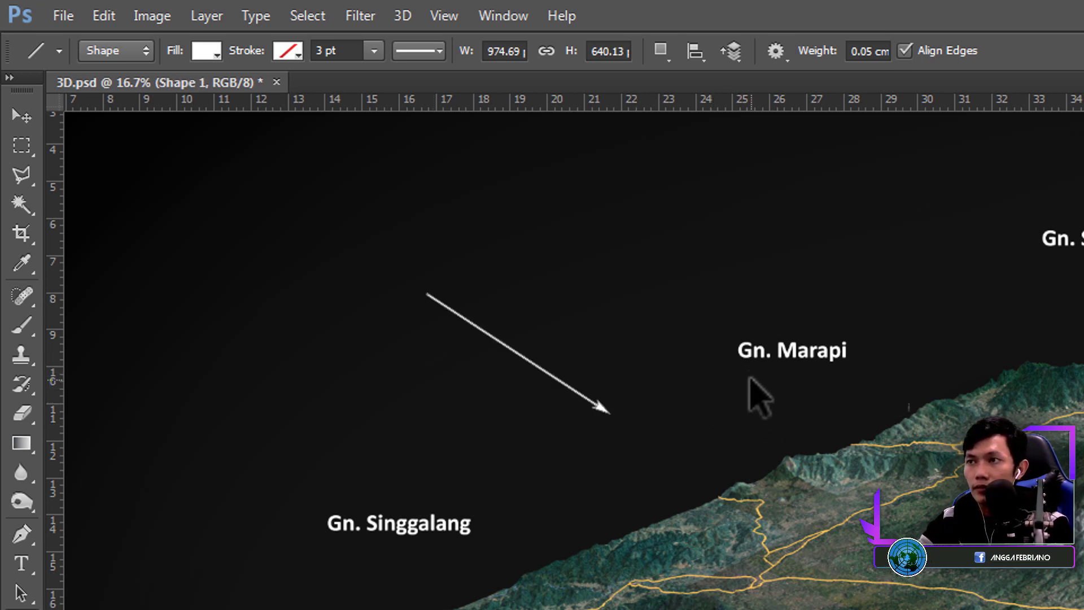
{"action": "key", "text": "ctrl+z"}
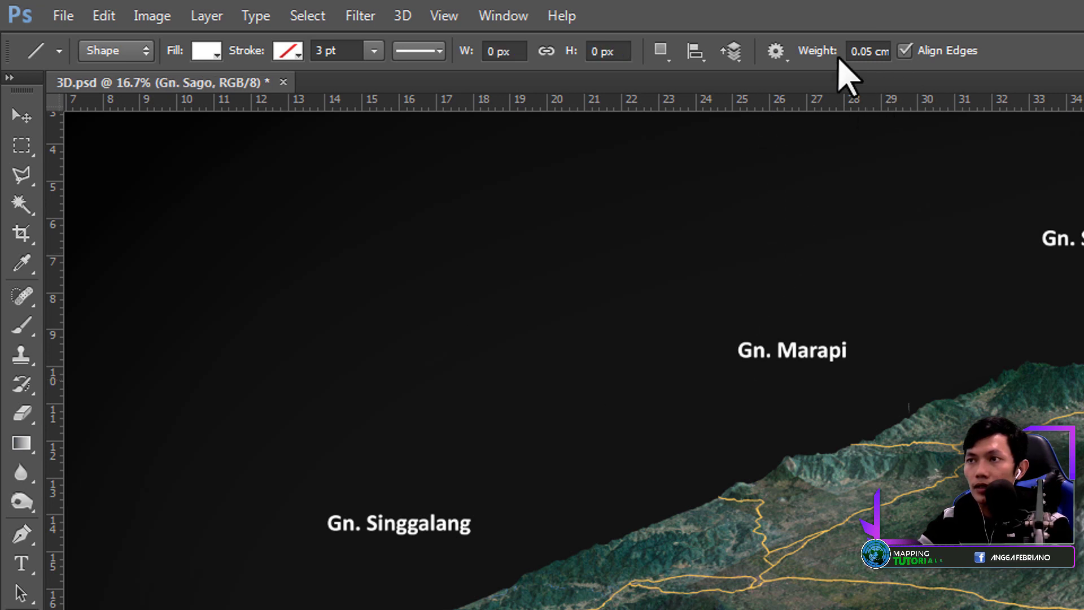
Turn off the arrowhead at the line's end, try a plain line on the dark background and undo it.
{"action": "left_click", "coordinate": [774, 52]}
{"action": "left_click", "coordinate": [802, 104]}
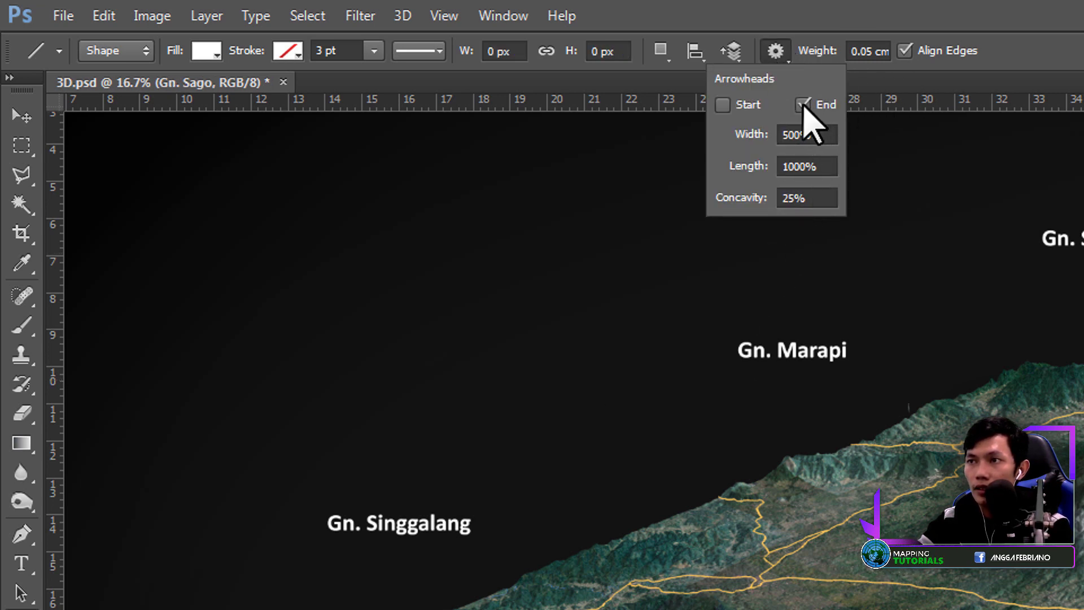
{"action": "left_click_drag", "start_coordinate": [474, 391], "coordinate": [677, 458]}
{"action": "key", "text": "ctrl+z"}
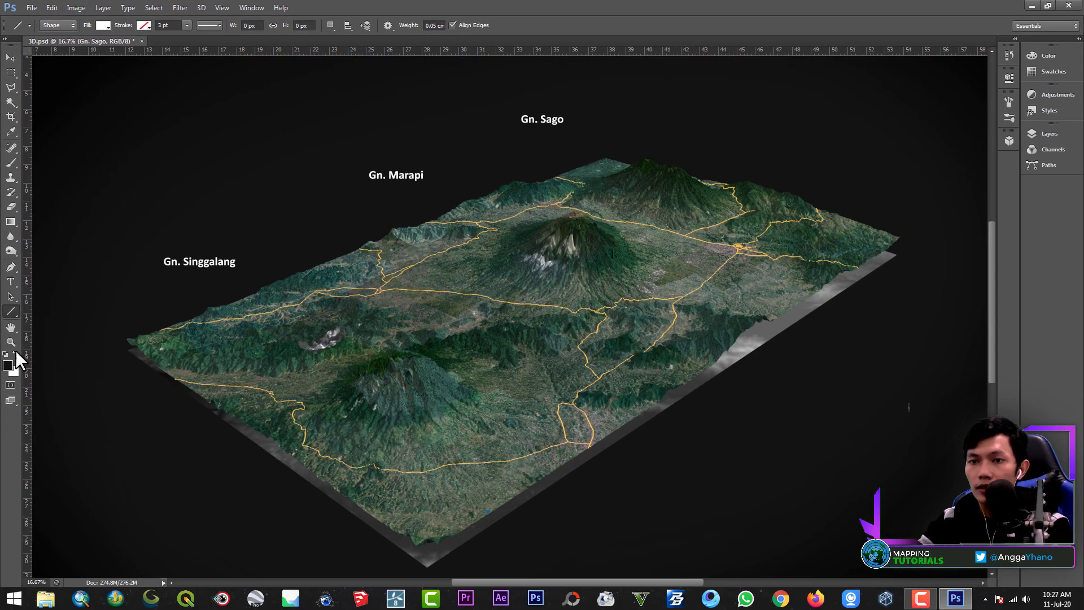
Reload the "0.5 cm Black Arrow" tool preset for drawing lines.
{"action": "left_click", "coordinate": [12, 342]}
{"action": "left_click", "coordinate": [215, 282]}
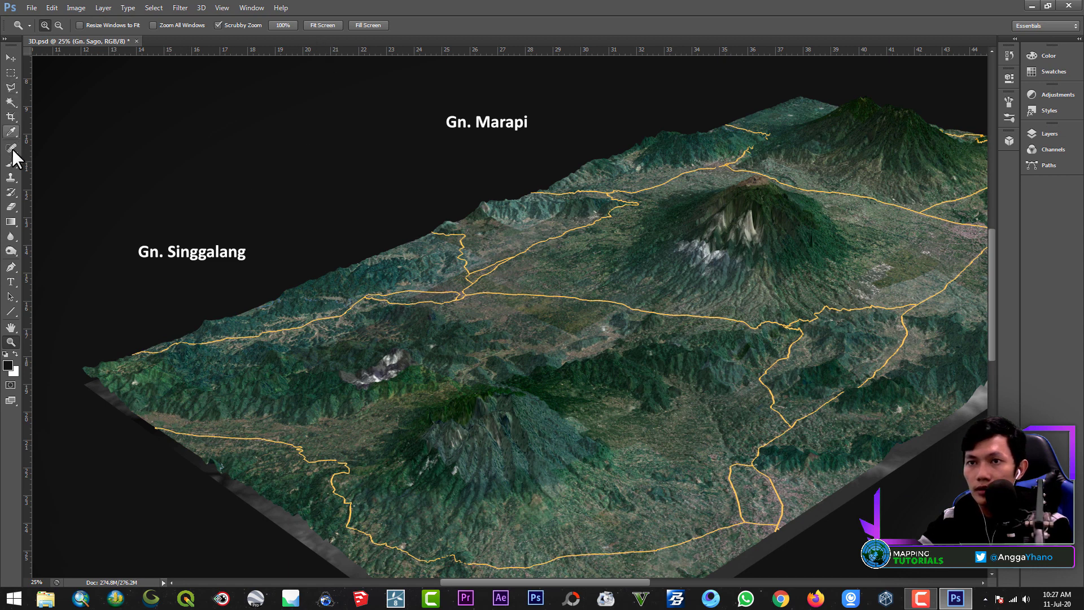
{"action": "left_click", "coordinate": [11, 72]}
{"action": "left_click", "coordinate": [26, 22]}
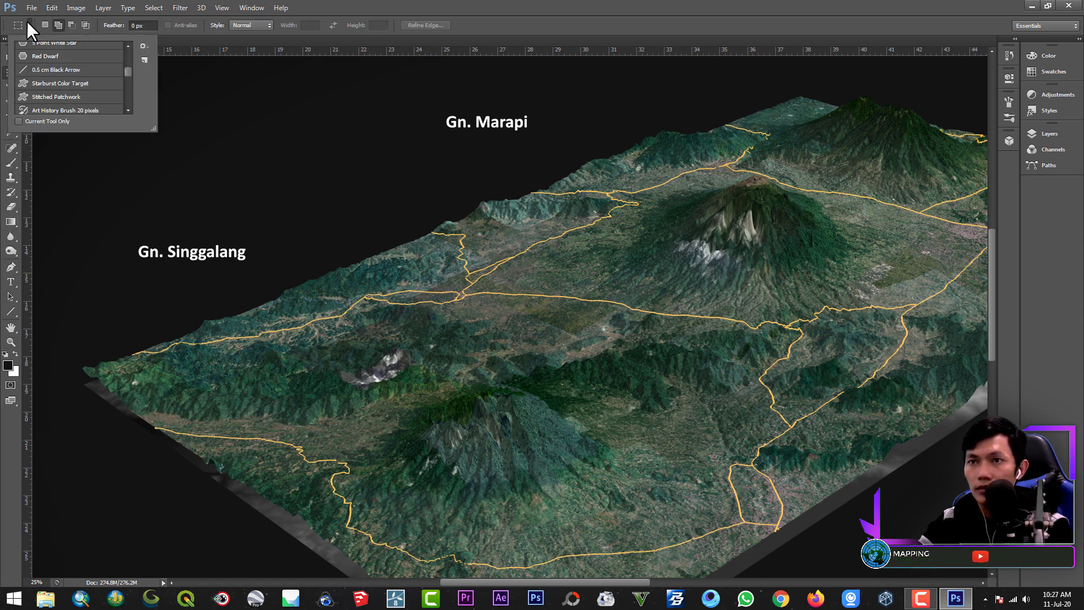
{"action": "left_click", "coordinate": [49, 72]}
Set the line weight to 0.05 cm, remove the end arrowhead and make the fill white.
{"action": "left_click", "coordinate": [415, 3]}
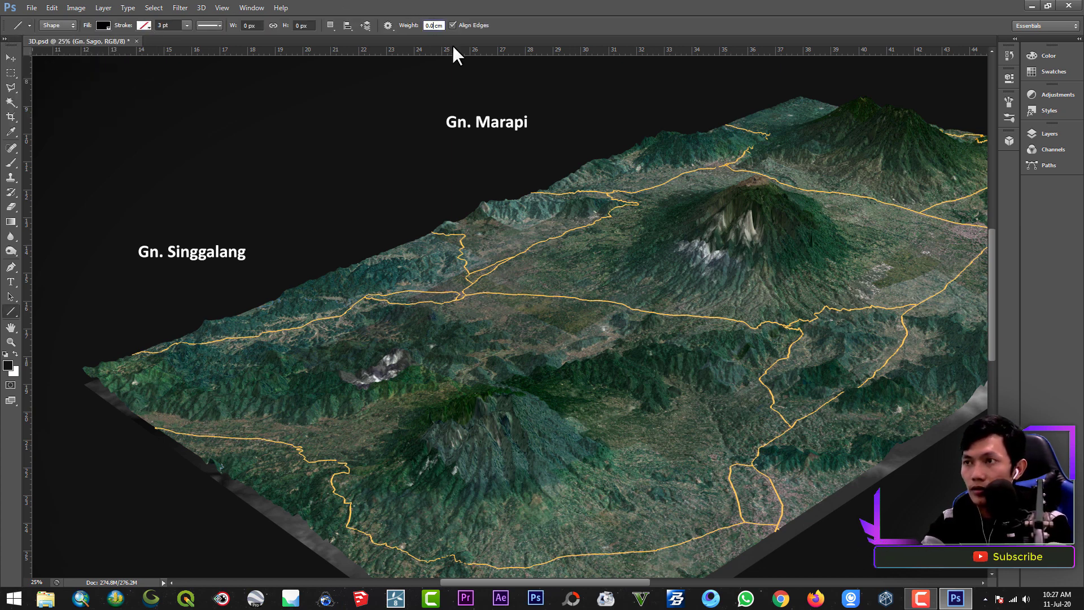
{"action": "left_click", "coordinate": [387, 26]}
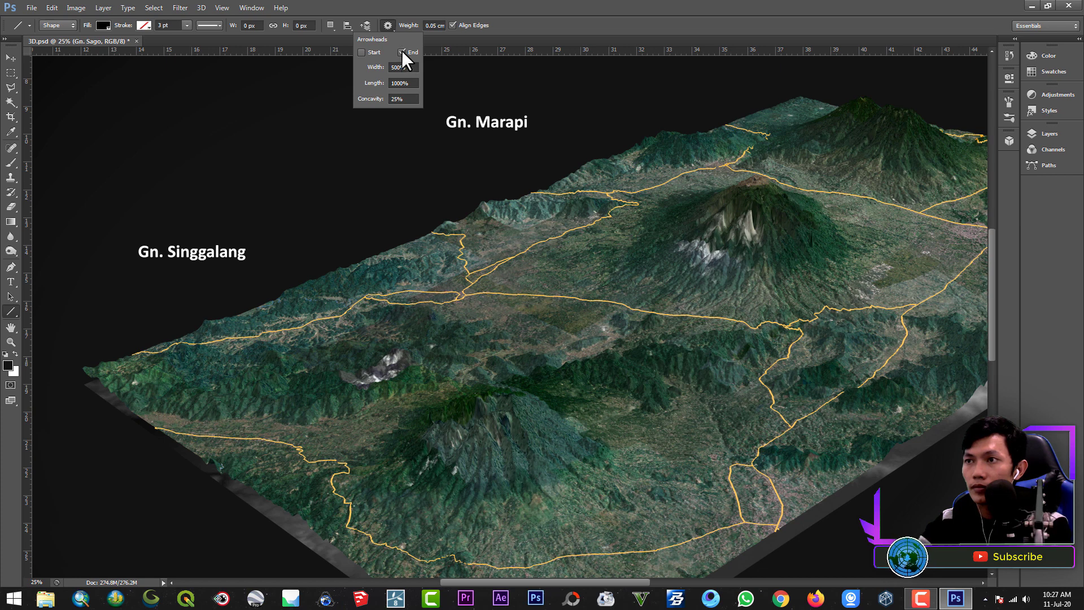
{"action": "left_click", "coordinate": [370, 17]}
{"action": "left_click", "coordinate": [103, 26]}
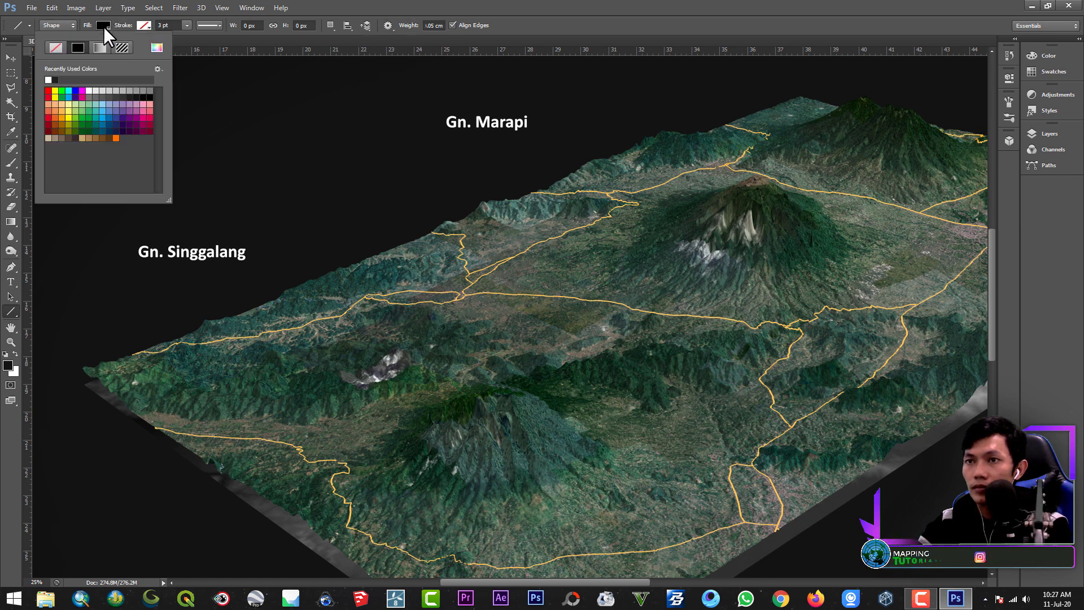
{"action": "left_click", "coordinate": [435, 4]}
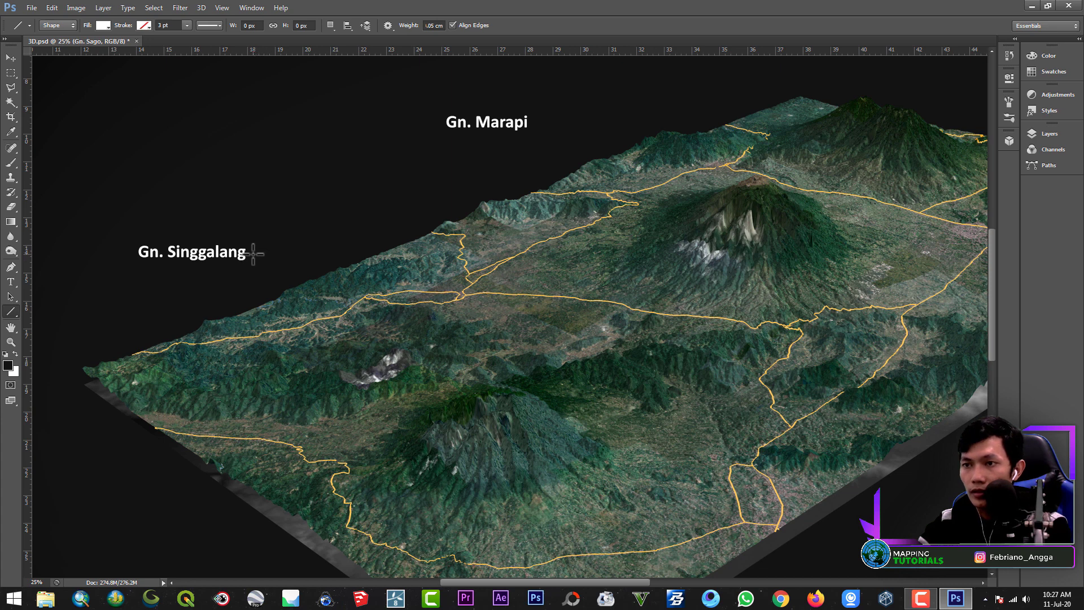
Draw a white leader beside the "Gn. Singgalang" label: a horizontal segment about 2.6 cm long, continued diagonally to the nearest mountain's peak.
{"action": "left_click_drag", "start_coordinate": [254, 254], "coordinate": [326, 253]}
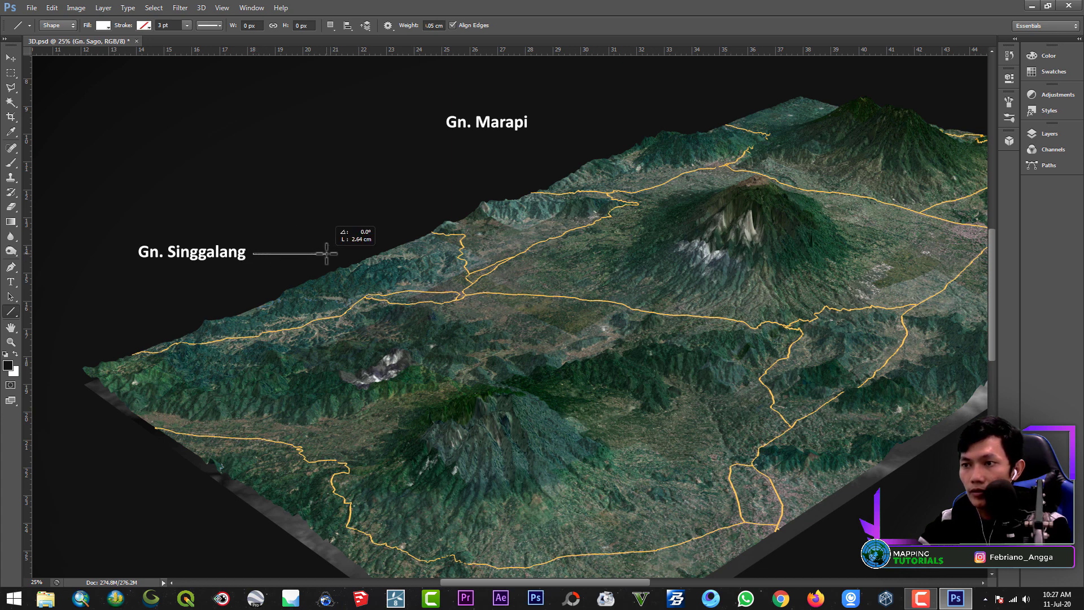
{"action": "left_click_drag", "start_coordinate": [326, 253], "coordinate": [512, 394]}
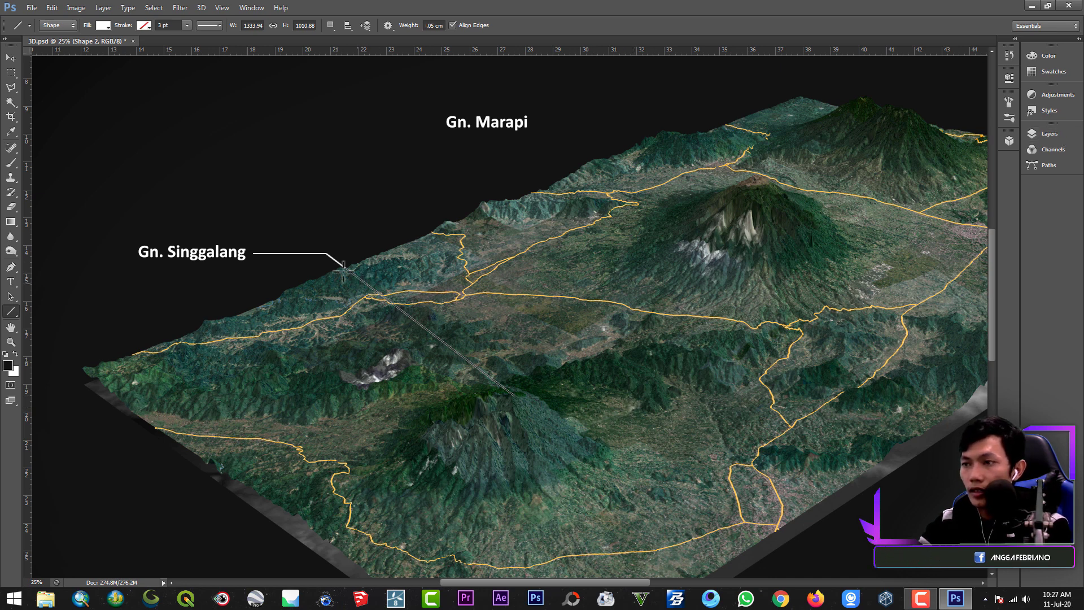
Move the terrain's Layer 1 below all text and shape layers, directly above the Background.
{"action": "left_click", "coordinate": [1041, 135]}
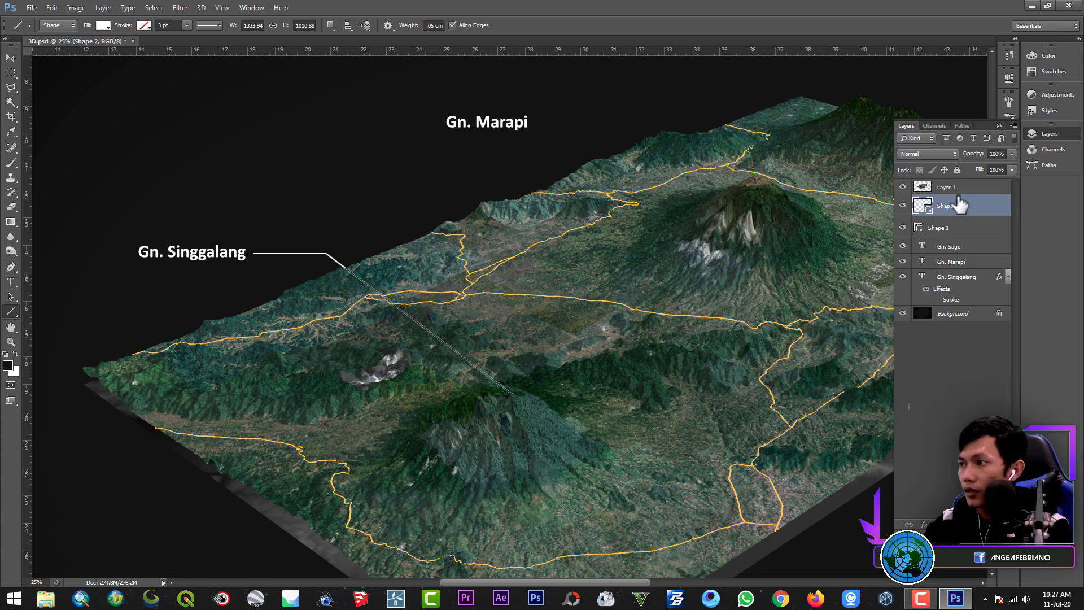
{"action": "left_click_drag", "start_coordinate": [947, 188], "coordinate": [956, 297]}
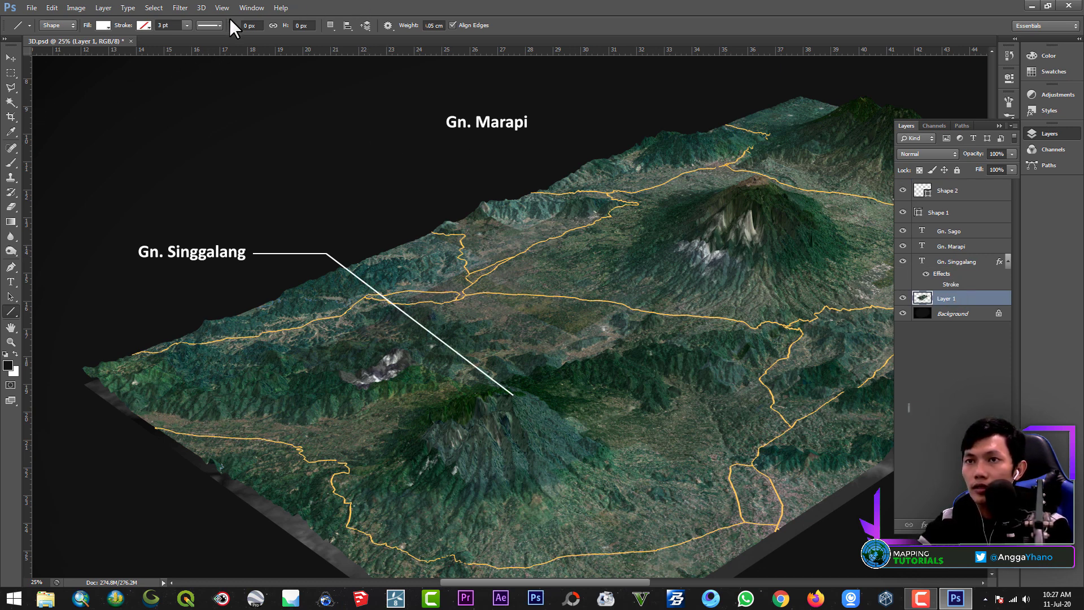
Draw a white leader from the "Gn. Marapi" label, a short horizontal segment continued diagonally to the middle mountain's peak.
{"action": "left_click", "coordinate": [19, 29]}
{"action": "left_click", "coordinate": [19, 27]}
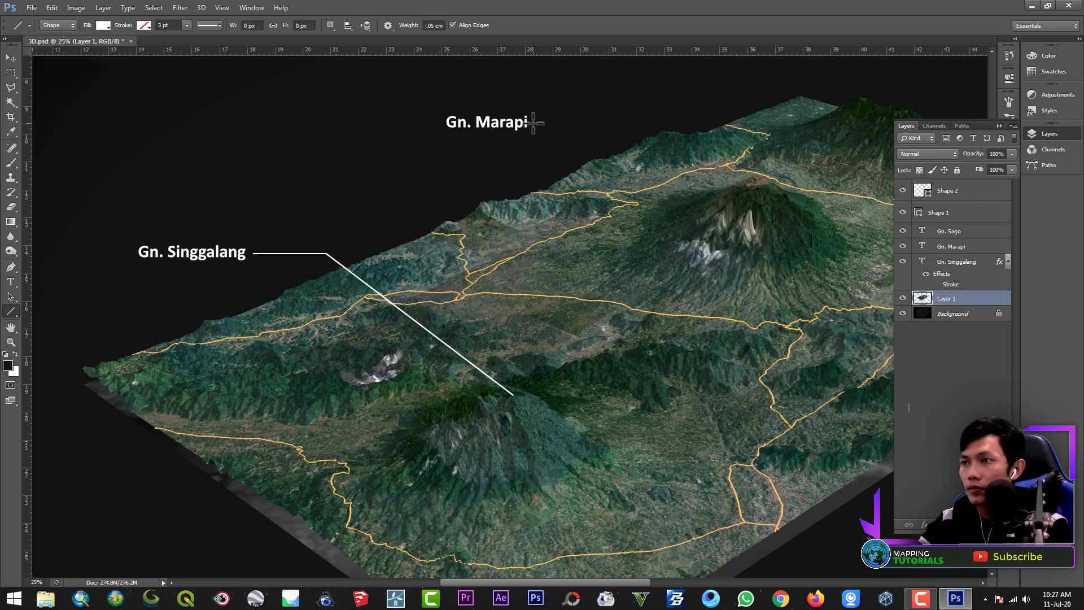
{"action": "left_click_drag", "start_coordinate": [552, 122], "coordinate": [713, 197]}
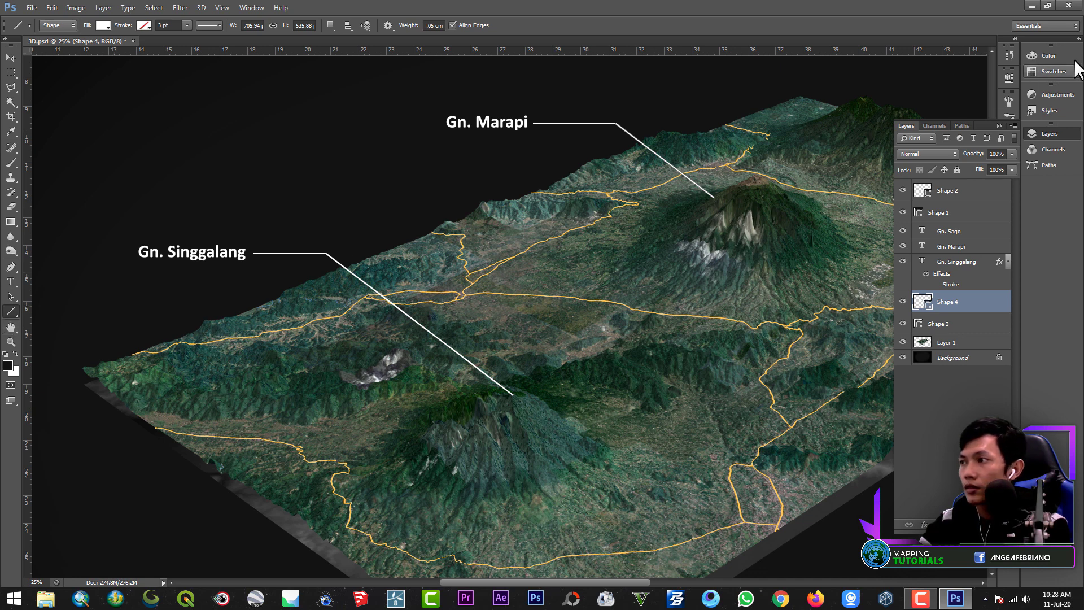
Draw a white leader from the "Gn. Sago" label: a short horizontal segment and a diagonal about 4.4 cm long to the farthest mountain's peak.
{"action": "left_click", "coordinate": [1007, 119]}
{"action": "left_click", "coordinate": [992, 50]}
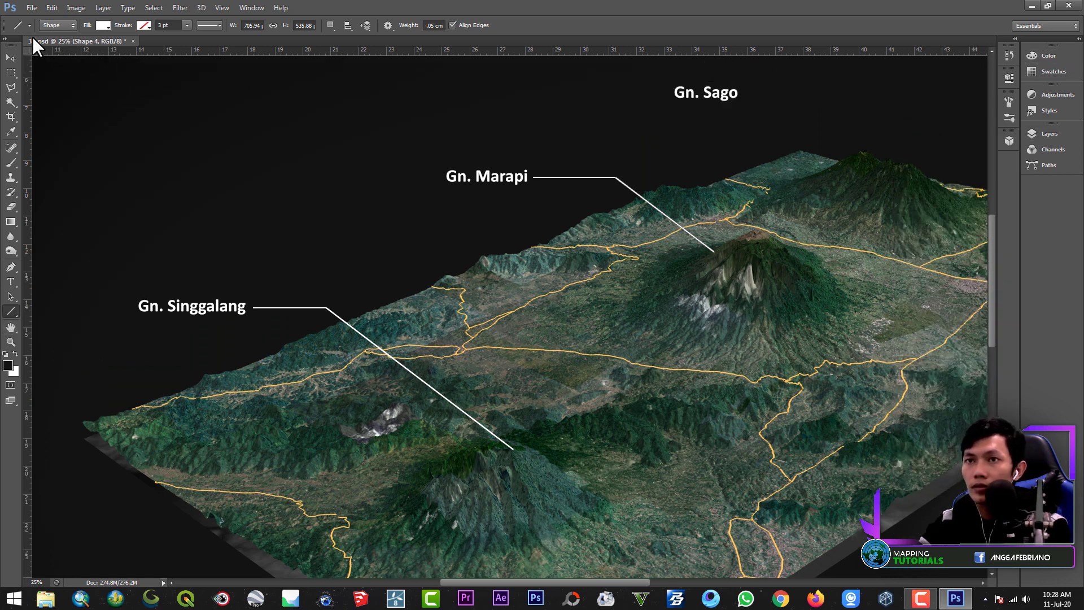
{"action": "left_click", "coordinate": [19, 24]}
{"action": "left_click", "coordinate": [734, 3]}
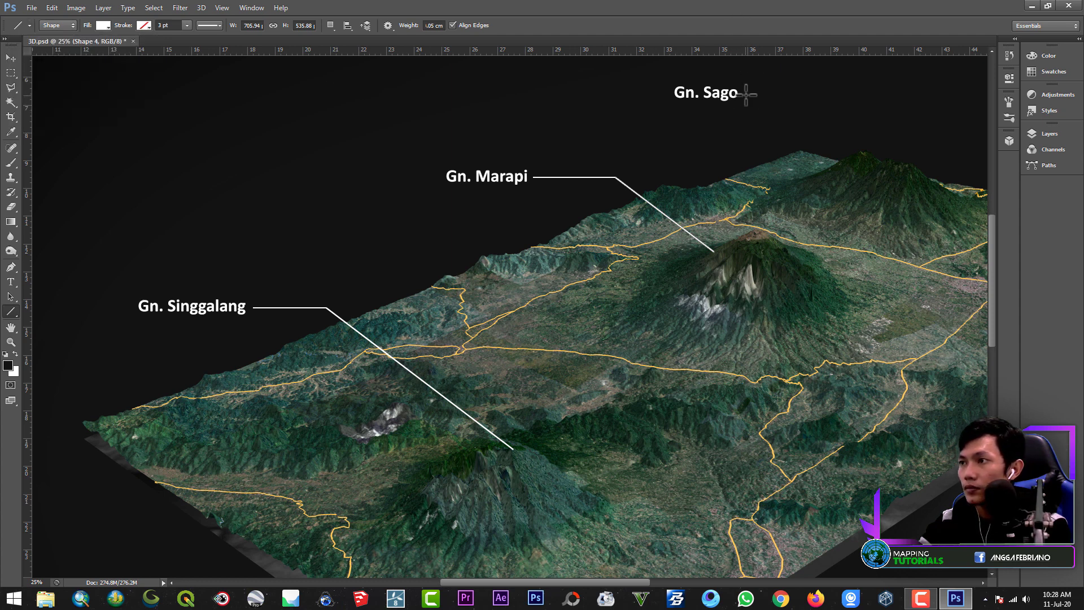
{"action": "mouse_move", "coordinate": [746, 94]}
{"action": "left_mouse_down"}
{"action": "mouse_move", "coordinate": [799, 93]}
{"action": "mouse_move", "coordinate": [847, 156]}
{"action": "mouse_move", "coordinate": [896, 167]}
{"action": "left_mouse_up"}
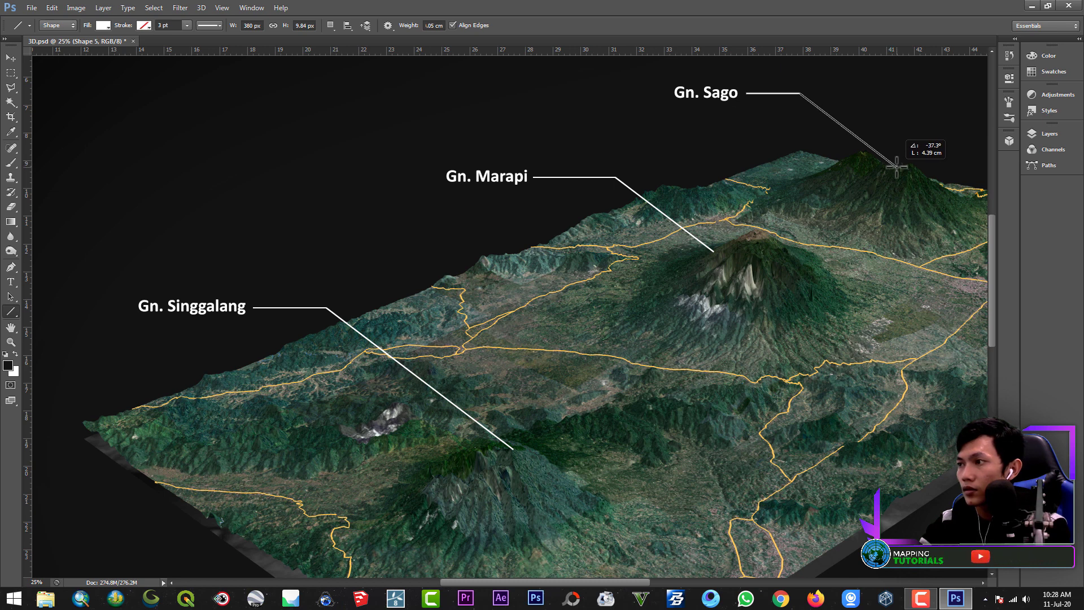
{"action": "left_click_drag", "start_coordinate": [896, 167], "coordinate": [896, 167]}
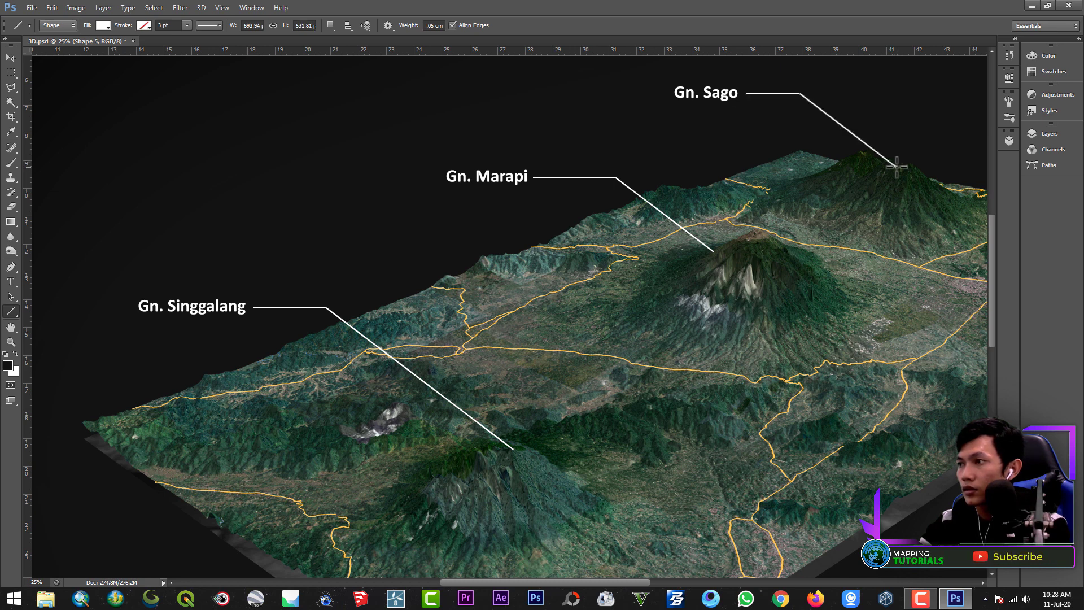
Raise the Background layer's brightness to 150 with a Brightness/Contrast adjustment.
{"action": "left_click", "coordinate": [11, 341]}
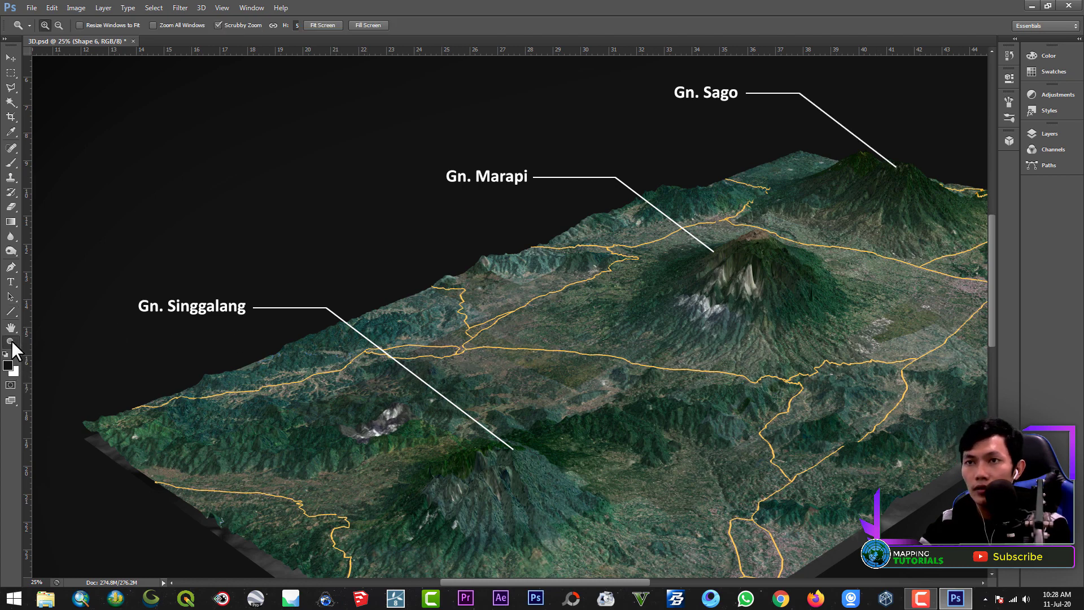
{"action": "left_click", "coordinate": [567, 246], "text": "alt"}
{"action": "left_click", "coordinate": [567, 246], "text": "alt"}
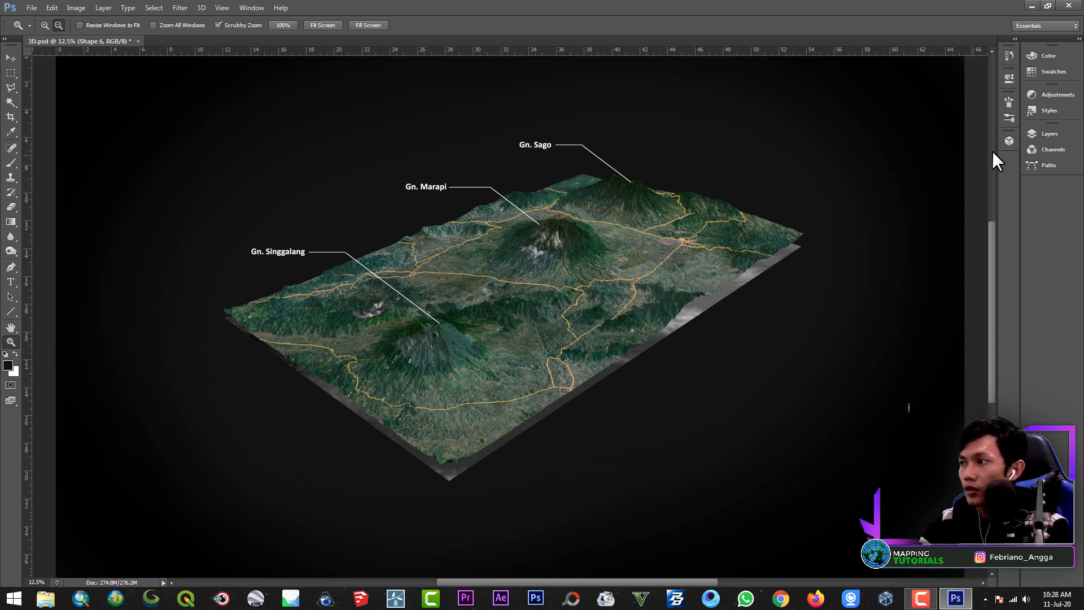
{"action": "left_click", "coordinate": [1049, 133]}
{"action": "right_click", "coordinate": [951, 402]}
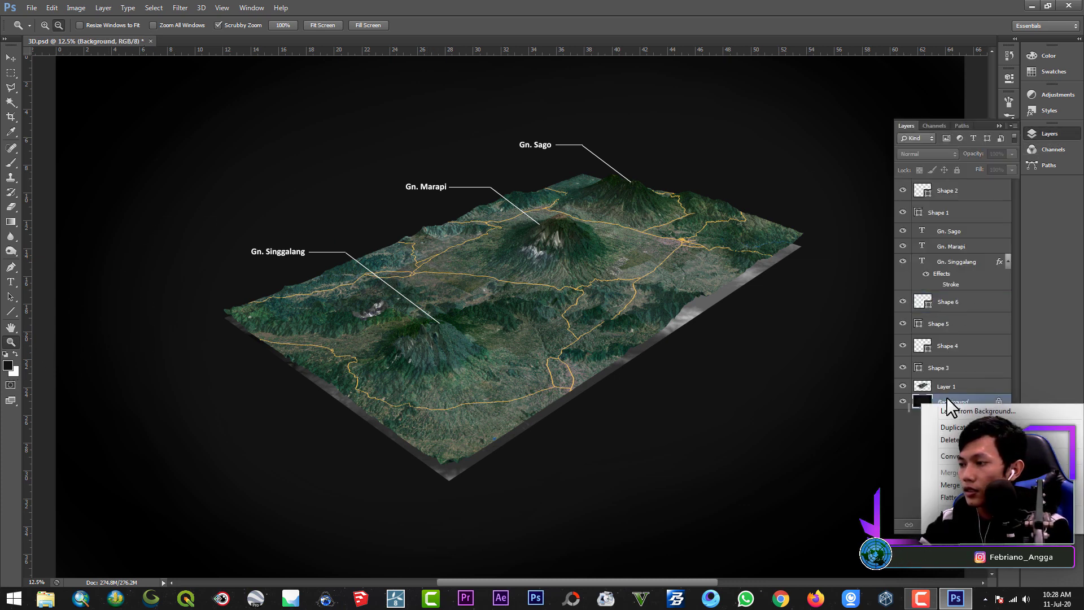
{"action": "left_click", "coordinate": [946, 397]}
{"action": "left_click", "coordinate": [75, 8]}
{"action": "mouse_move", "coordinate": [93, 36]}
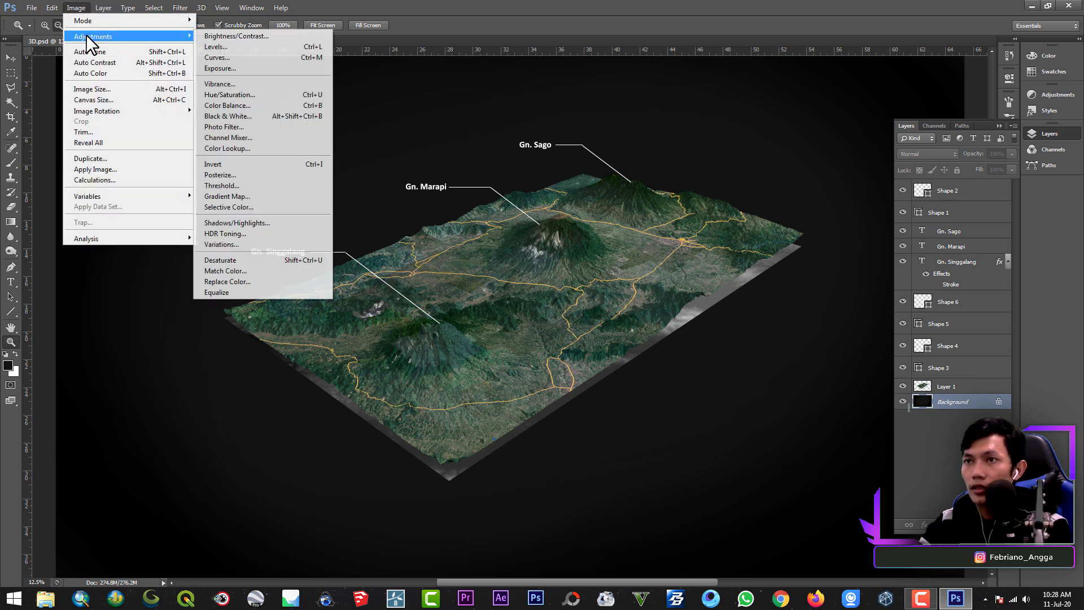
{"action": "left_click", "coordinate": [231, 34]}
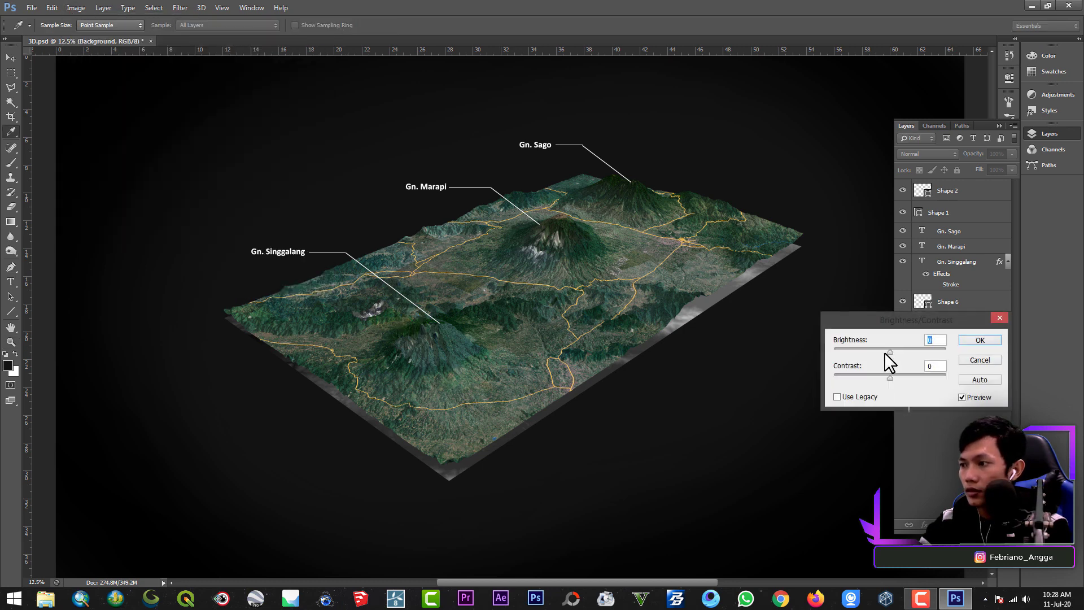
{"action": "left_click_drag", "start_coordinate": [890, 352], "coordinate": [963, 352]}
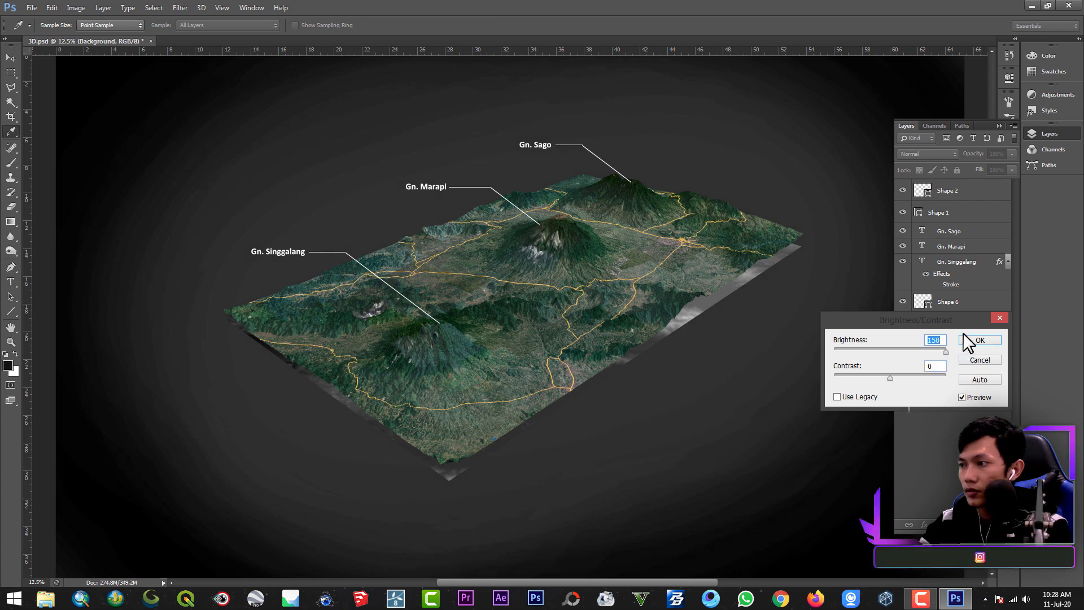
{"action": "left_click", "coordinate": [980, 339]}
{"action": "key", "text": "z"}
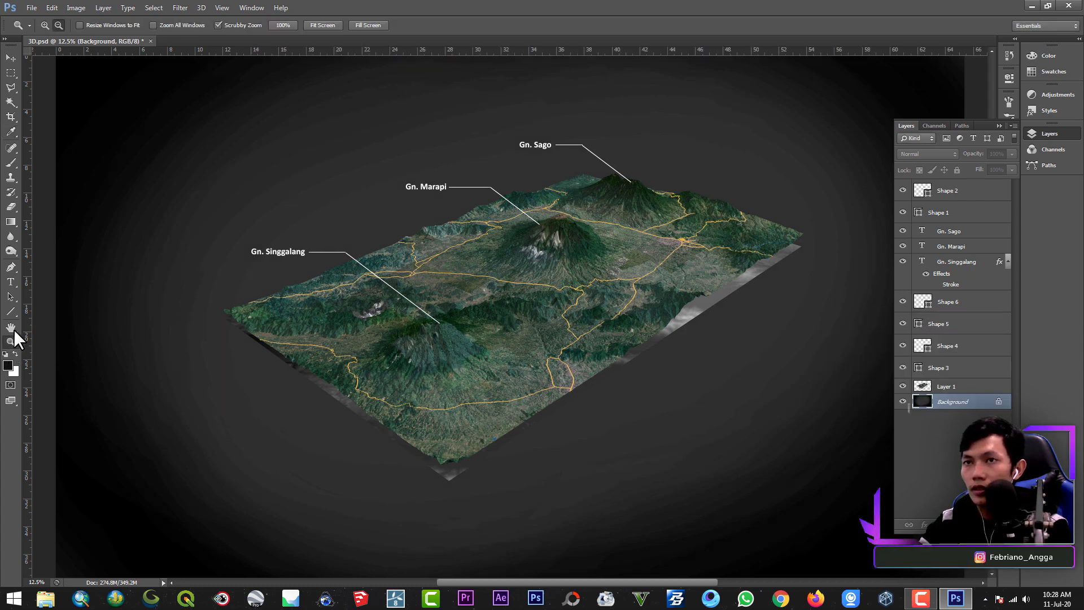
{"action": "left_click", "coordinate": [516, 197], "text": "alt"}
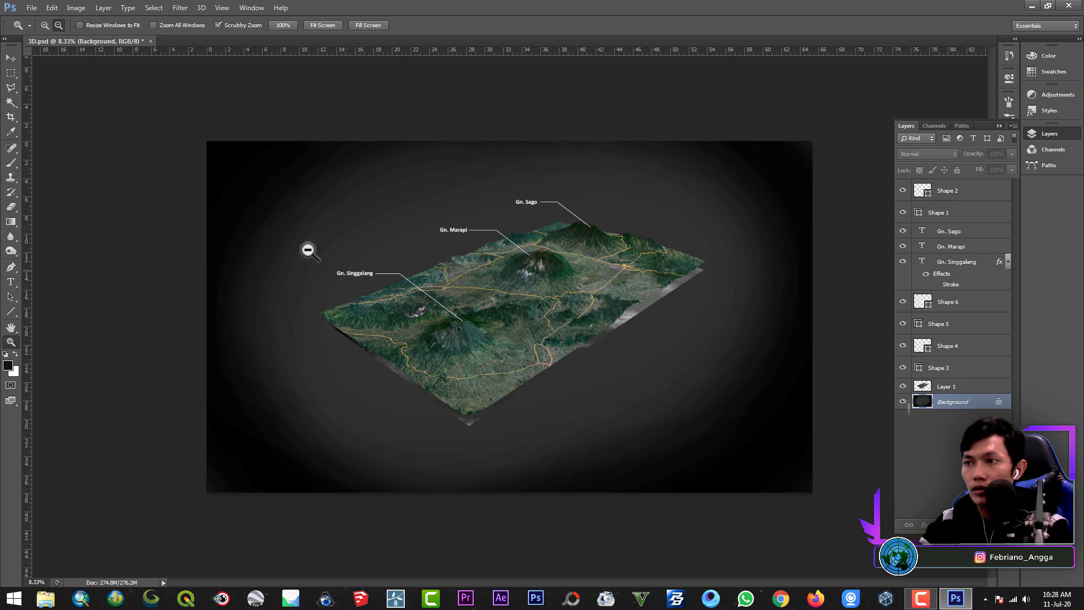
Crop the canvas on all four sides around the terrain and its labels to about 50 cm wide by 29 cm high.
{"action": "left_click", "coordinate": [11, 116]}
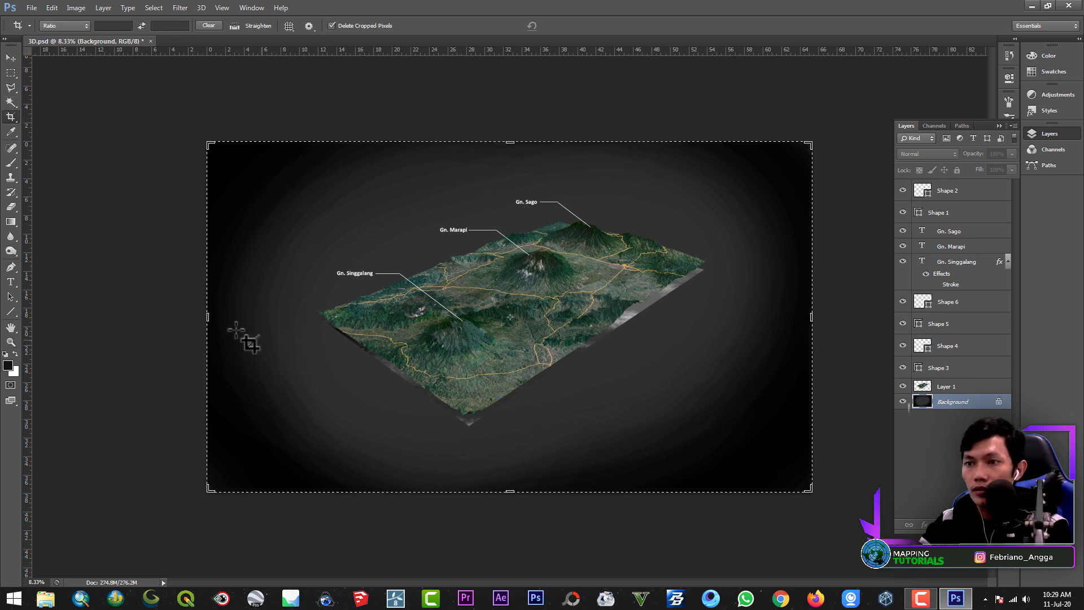
{"action": "left_click_drag", "start_coordinate": [209, 317], "coordinate": [241, 314]}
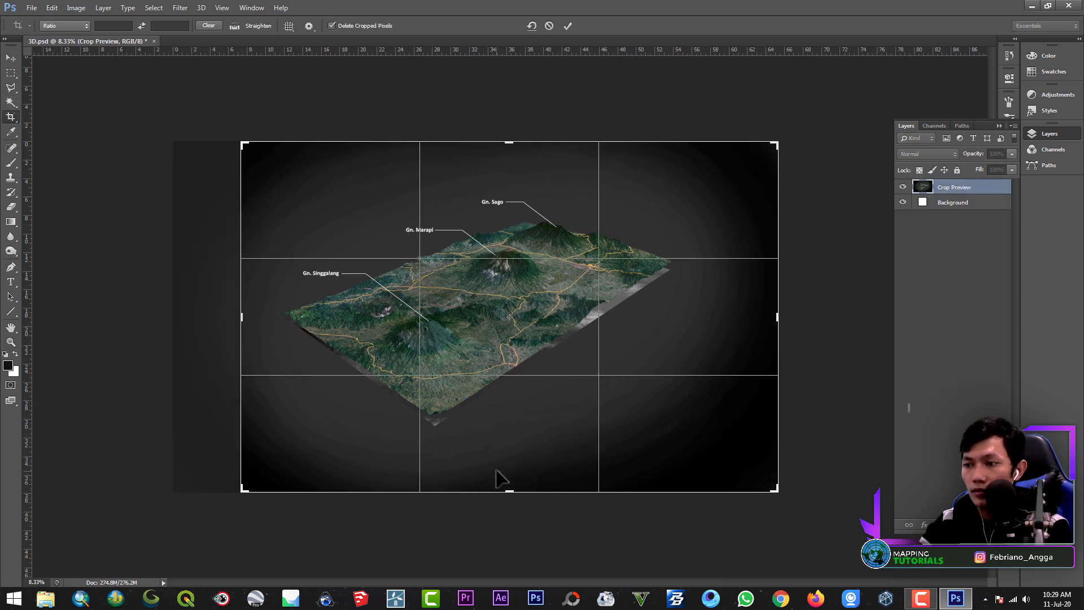
{"action": "left_click_drag", "start_coordinate": [507, 491], "coordinate": [627, 436]}
{"action": "left_click_drag", "start_coordinate": [773, 327], "coordinate": [756, 308]}
{"action": "left_click_drag", "start_coordinate": [506, 166], "coordinate": [520, 181]}
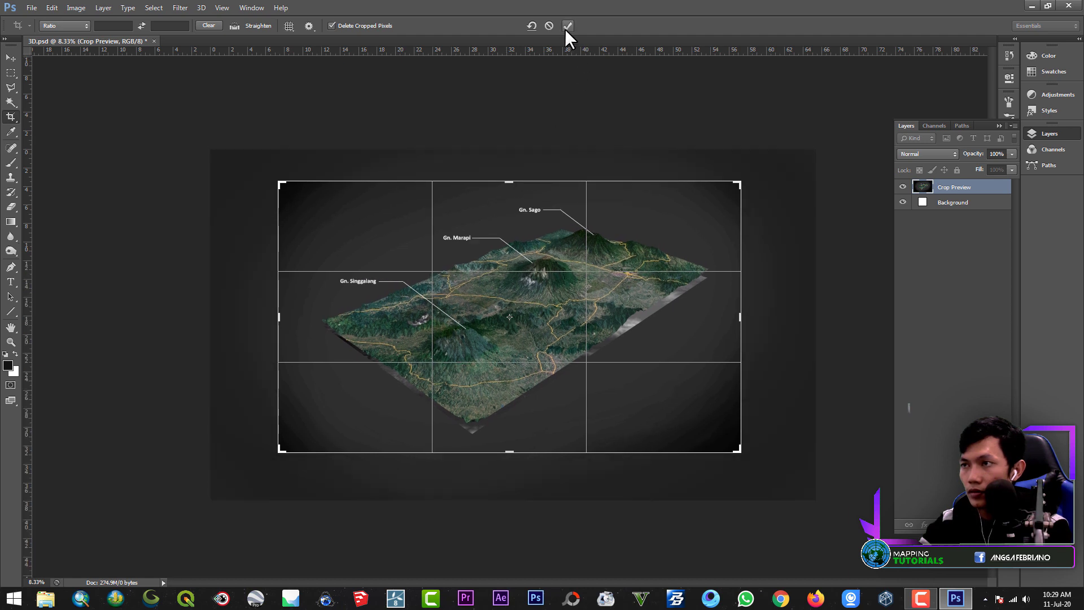
{"action": "left_click", "coordinate": [567, 26]}
Make a small elliptical marquee selection over the peak end of the Gn. Singgalang leader line.
{"action": "left_click", "coordinate": [10, 341]}
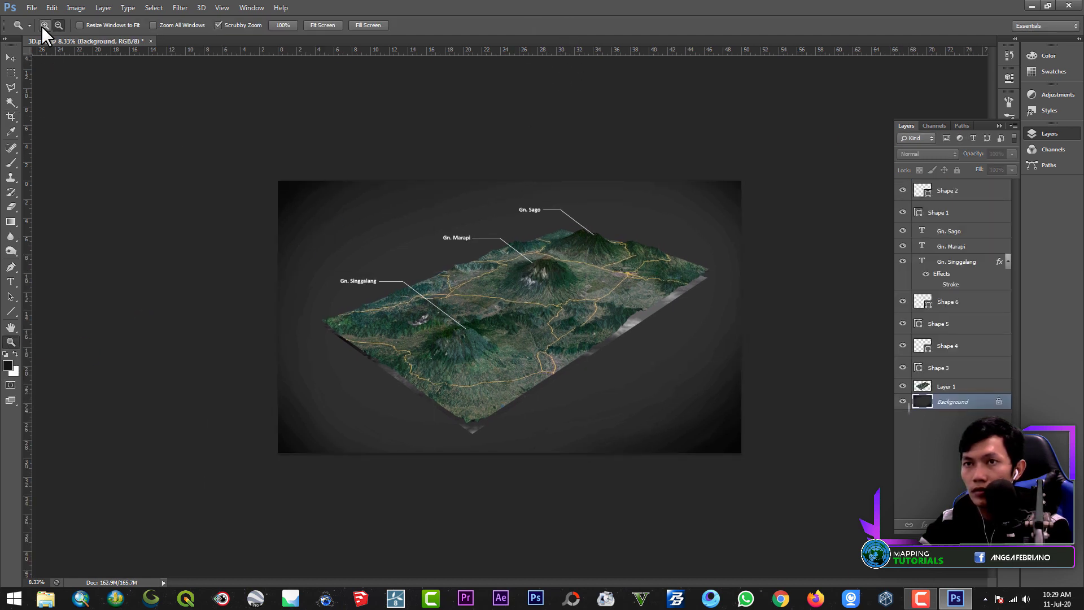
{"action": "left_click", "coordinate": [513, 305]}
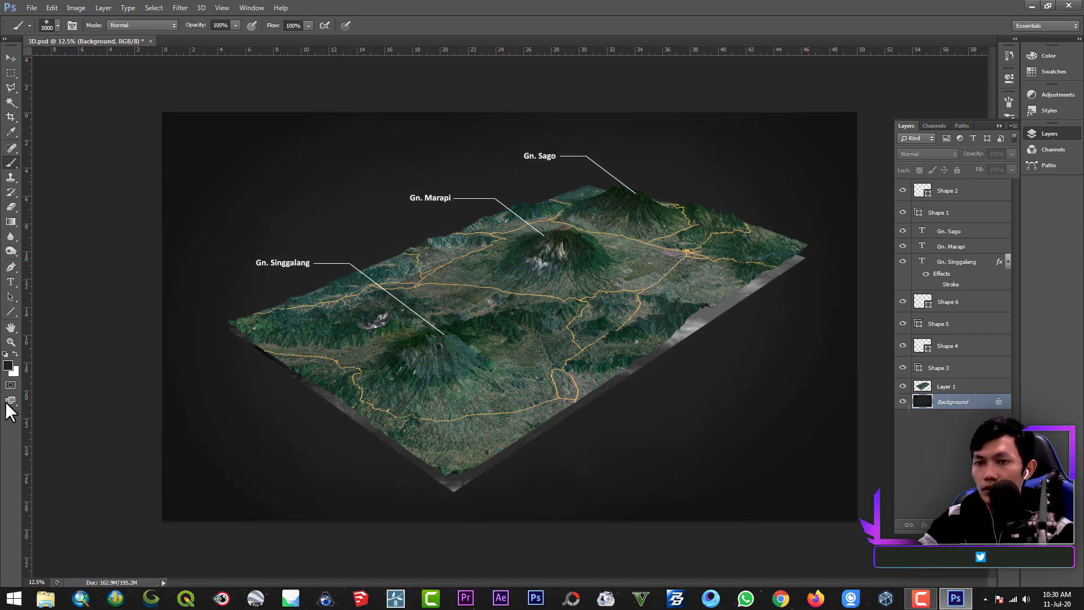
{"action": "key", "text": "b"}
{"action": "left_click", "coordinate": [10, 340]}
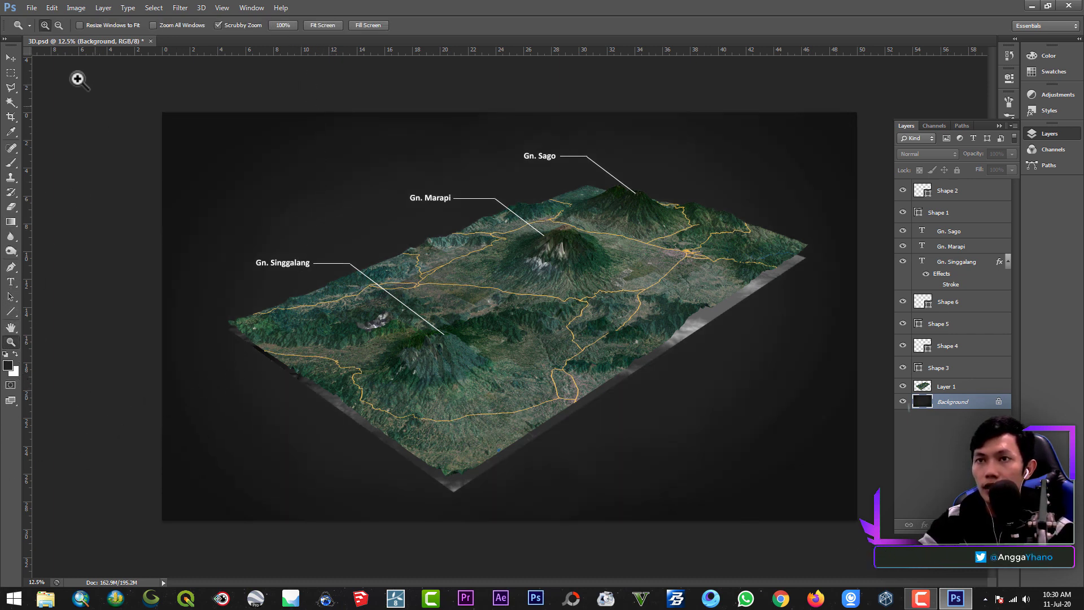
{"action": "left_click", "coordinate": [436, 318]}
{"action": "left_click", "coordinate": [365, 300]}
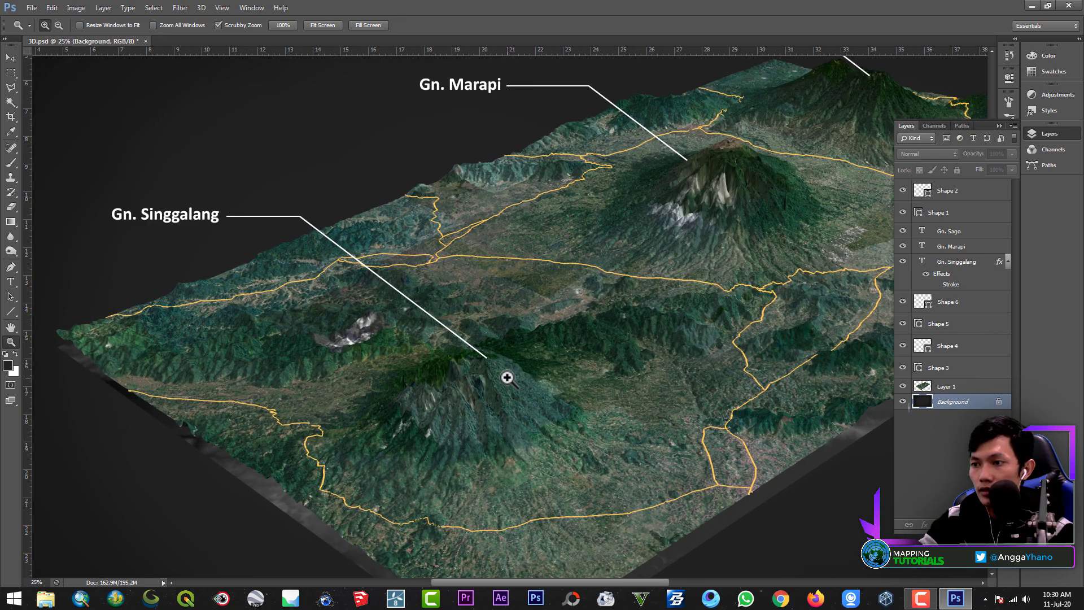
{"action": "left_click", "coordinate": [489, 346]}
{"action": "left_click", "coordinate": [472, 339]}
{"action": "left_click", "coordinate": [486, 341]}
{"action": "left_click", "coordinate": [479, 346]}
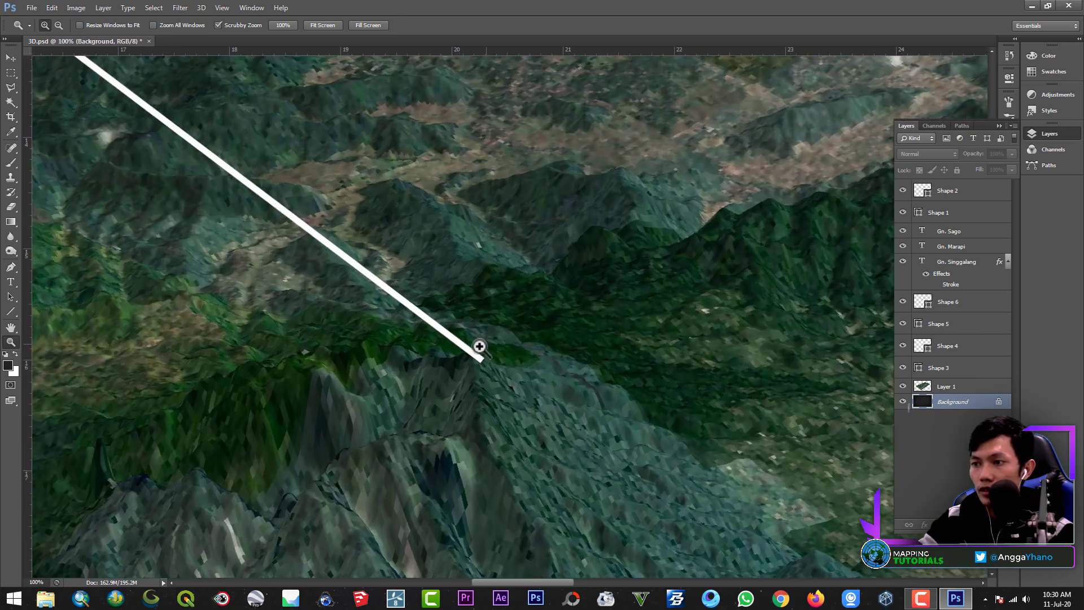
{"action": "left_click", "coordinate": [479, 346]}
{"action": "left_click", "coordinate": [11, 73]}
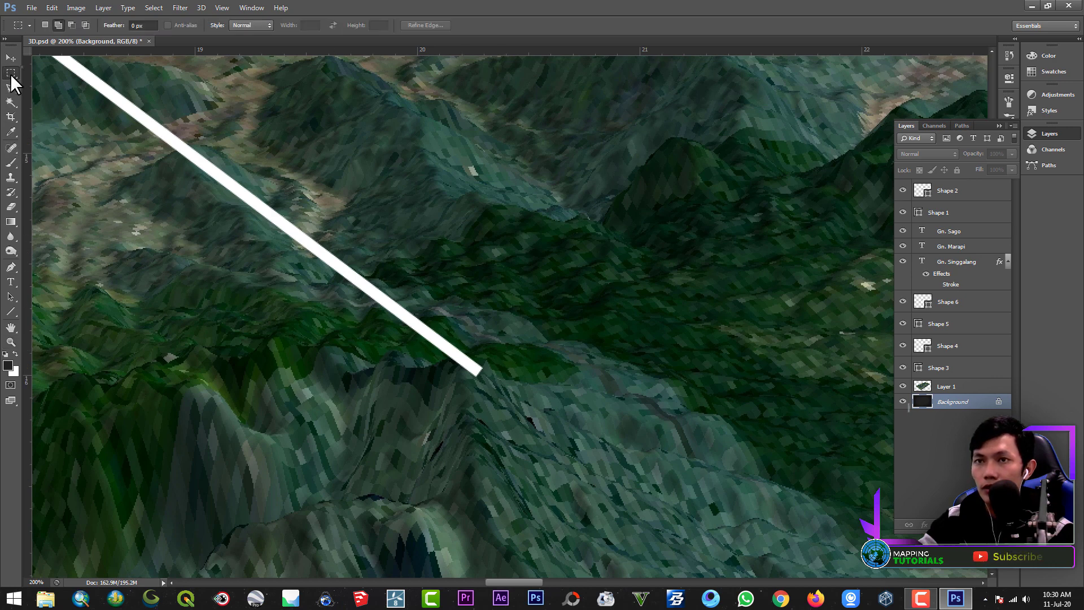
{"action": "right_click", "coordinate": [10, 74]}
{"action": "left_click", "coordinate": [56, 83]}
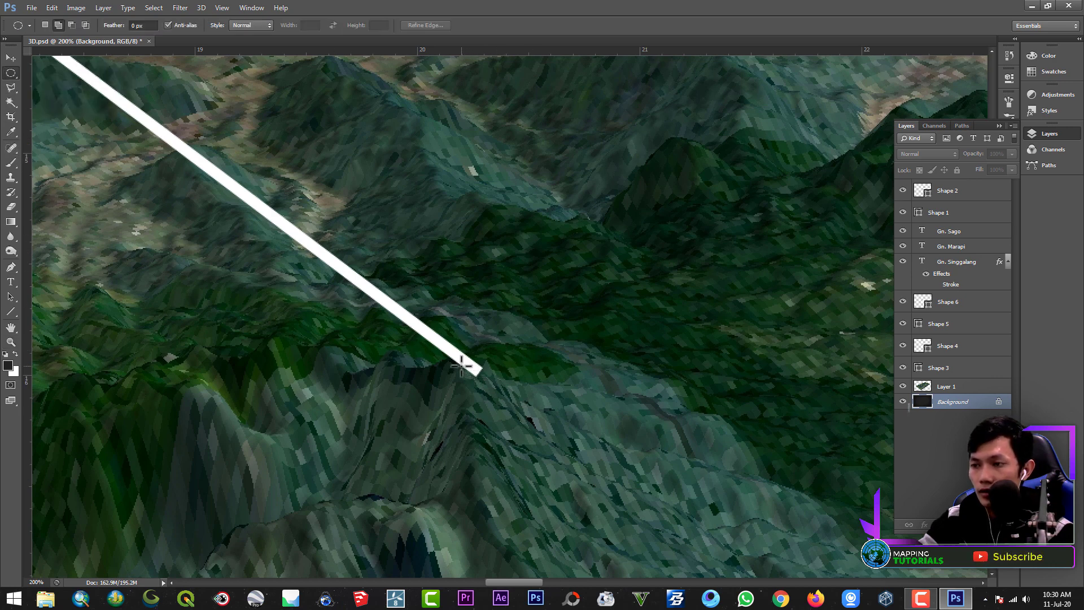
{"action": "left_click_drag", "start_coordinate": [461, 366], "coordinate": [512, 383]}
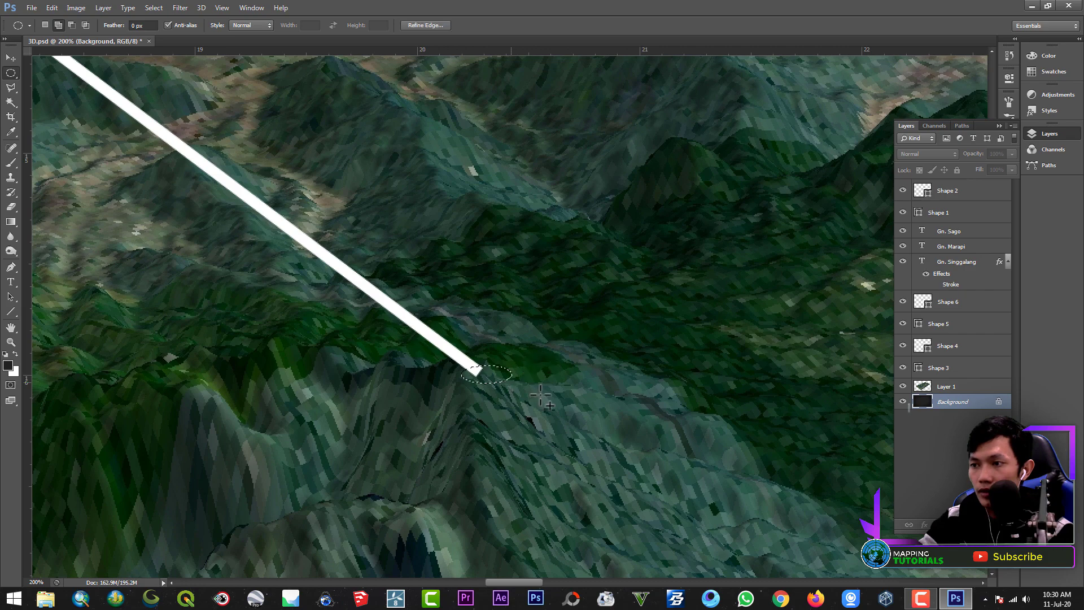
Add a small elliptical selection over the peak end of the Gn. Marapi leader line.
{"action": "left_click", "coordinate": [10, 341]}
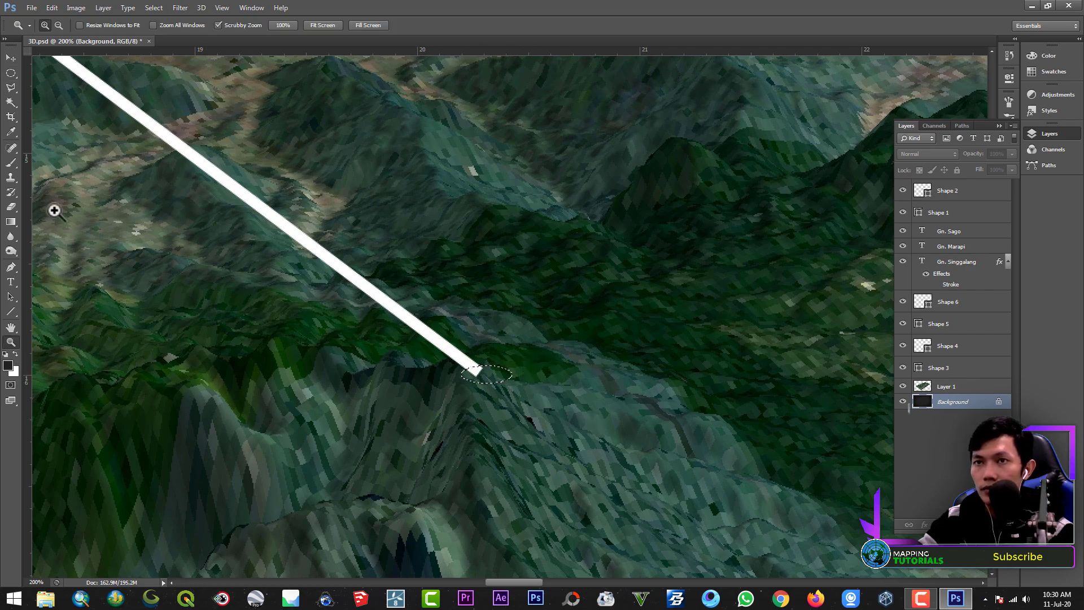
{"action": "left_click", "coordinate": [58, 25]}
{"action": "left_click", "coordinate": [346, 180]}
{"action": "left_click", "coordinate": [313, 168]}
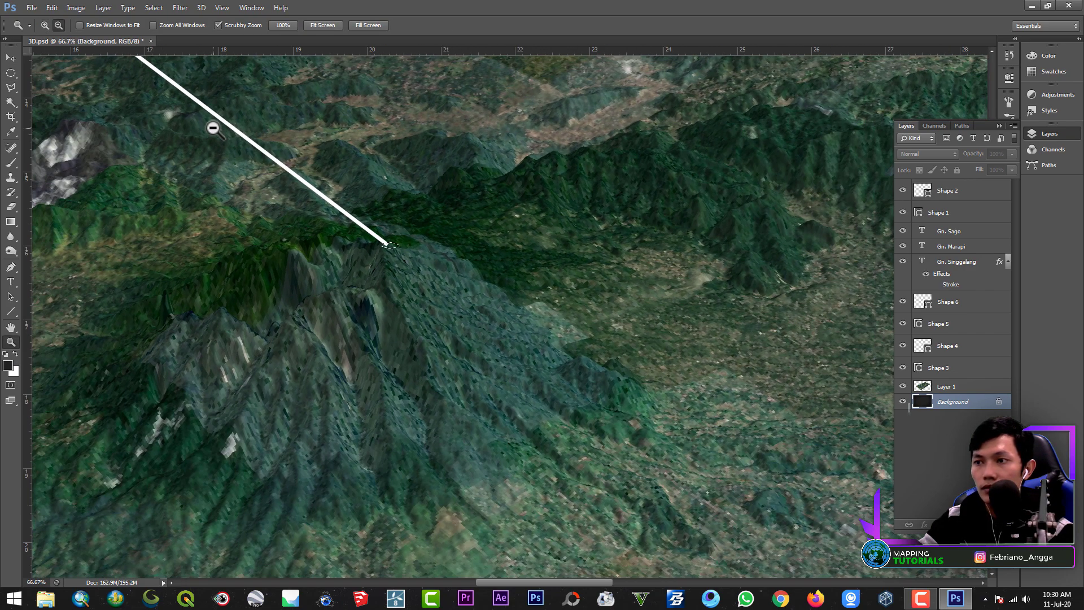
{"action": "left_click", "coordinate": [208, 127]}
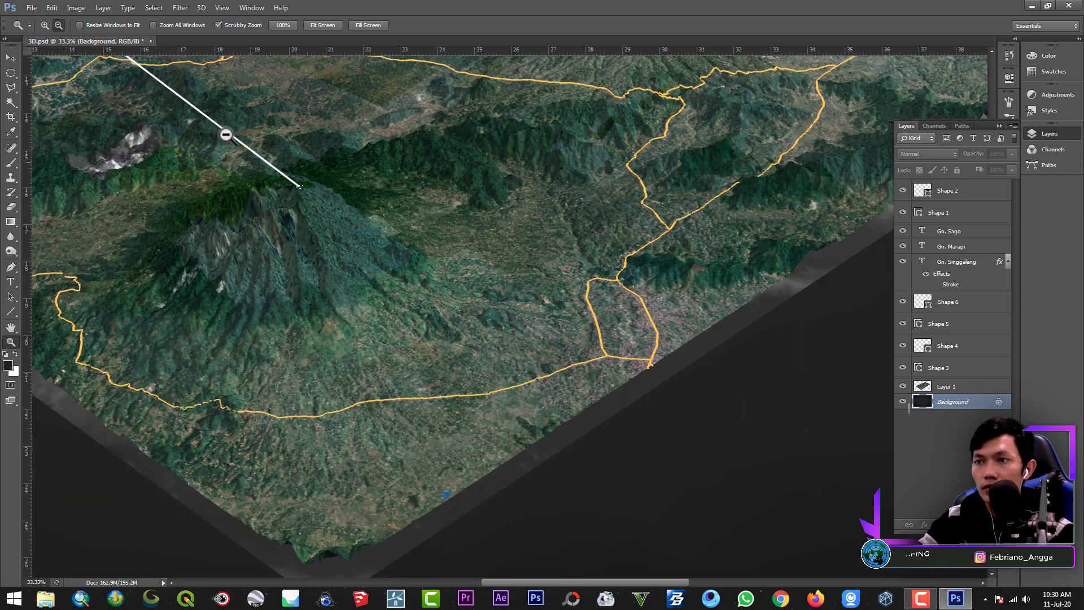
{"action": "left_click", "coordinate": [186, 125]}
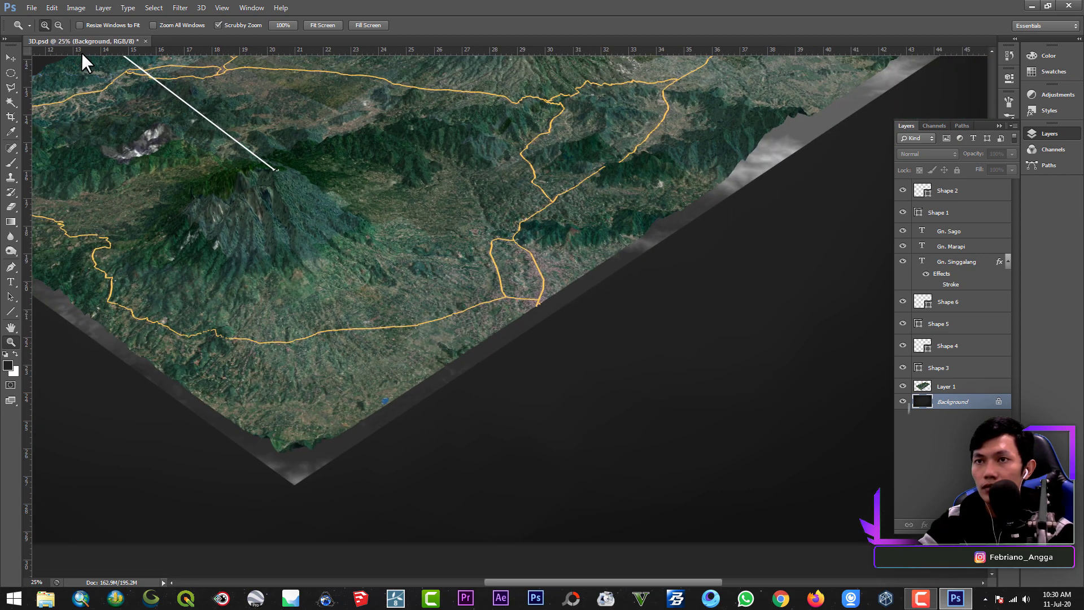
{"action": "left_click", "coordinate": [12, 326]}
{"action": "scroll", "coordinate": [339, 317], "scroll_direction": "up", "scroll_amount": 10}
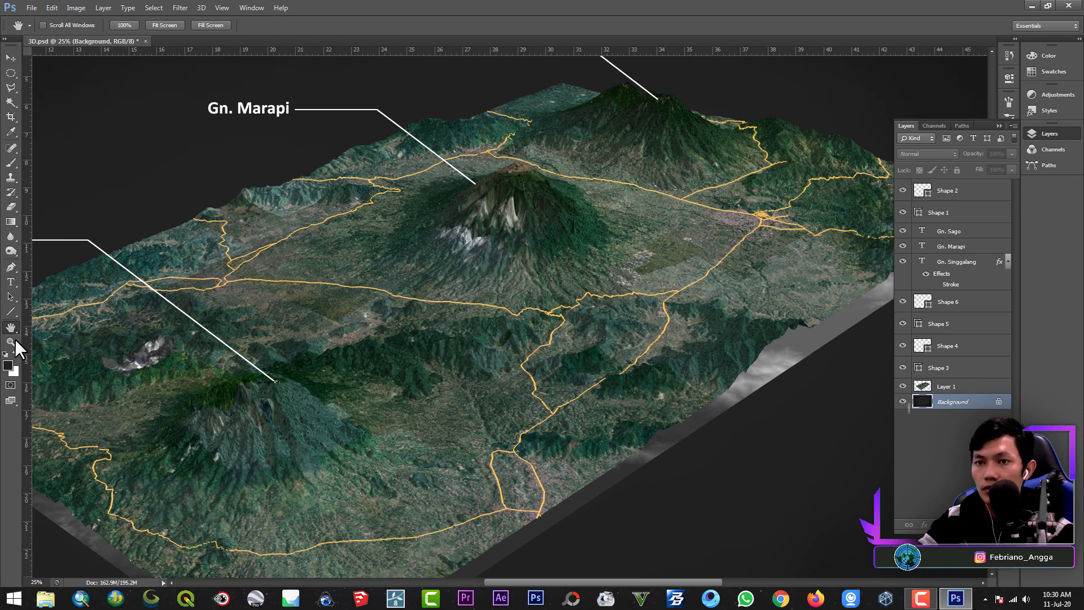
{"action": "left_click", "coordinate": [11, 341]}
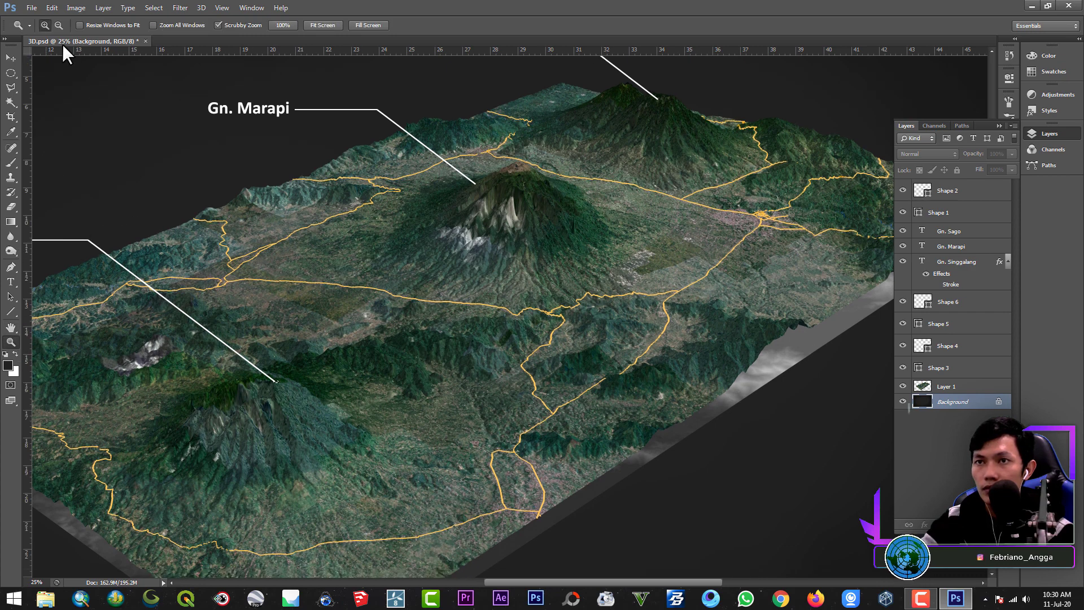
{"action": "left_click", "coordinate": [354, 103]}
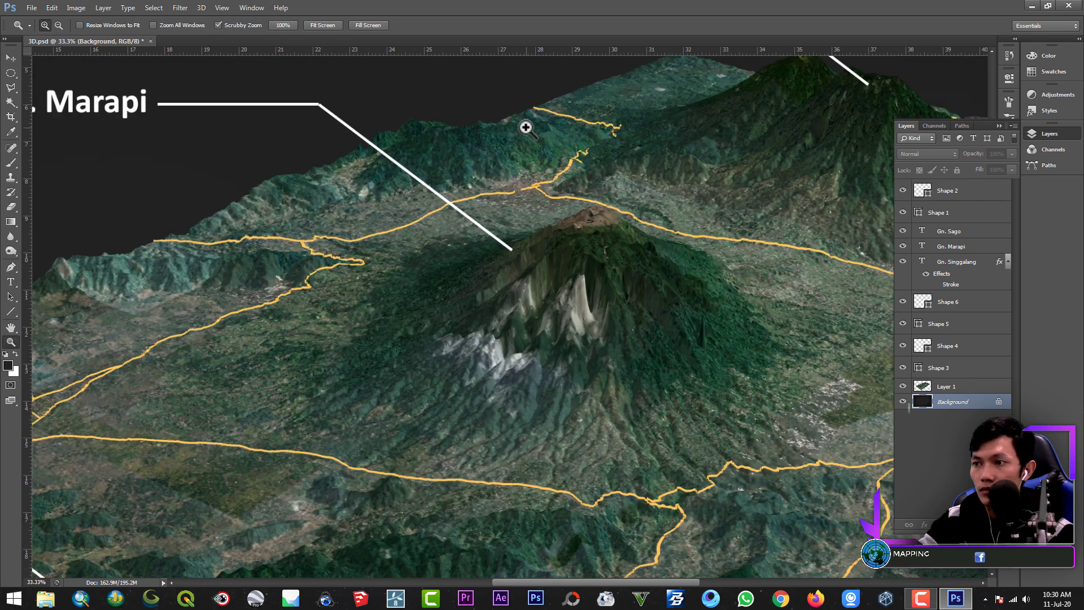
{"action": "left_click", "coordinate": [526, 128]}
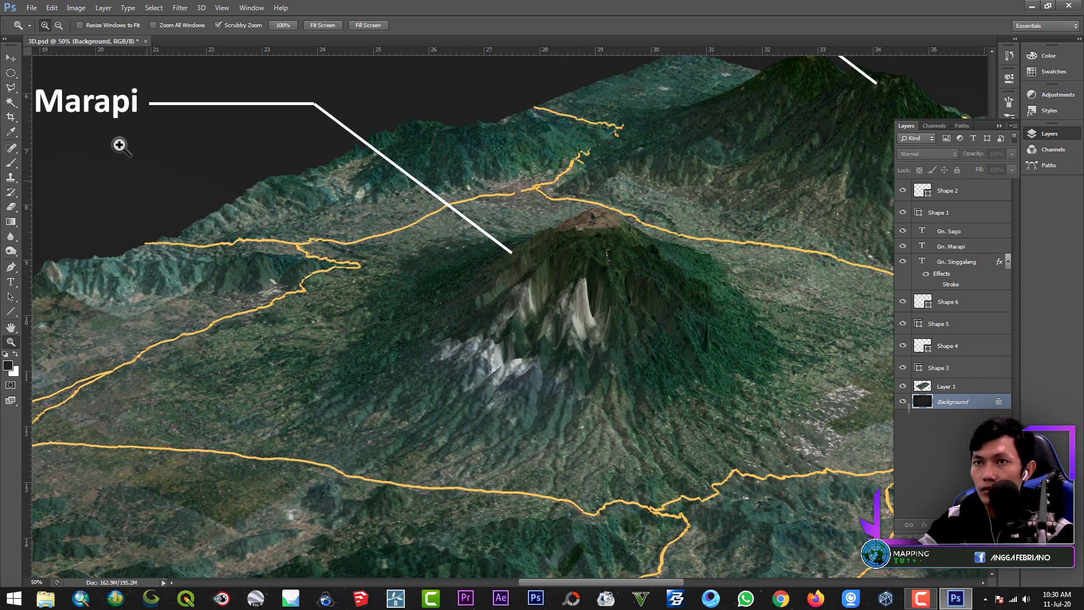
{"action": "left_click", "coordinate": [11, 327]}
{"action": "left_click_drag", "start_coordinate": [231, 359], "coordinate": [313, 329]}
{"action": "left_click", "coordinate": [11, 73]}
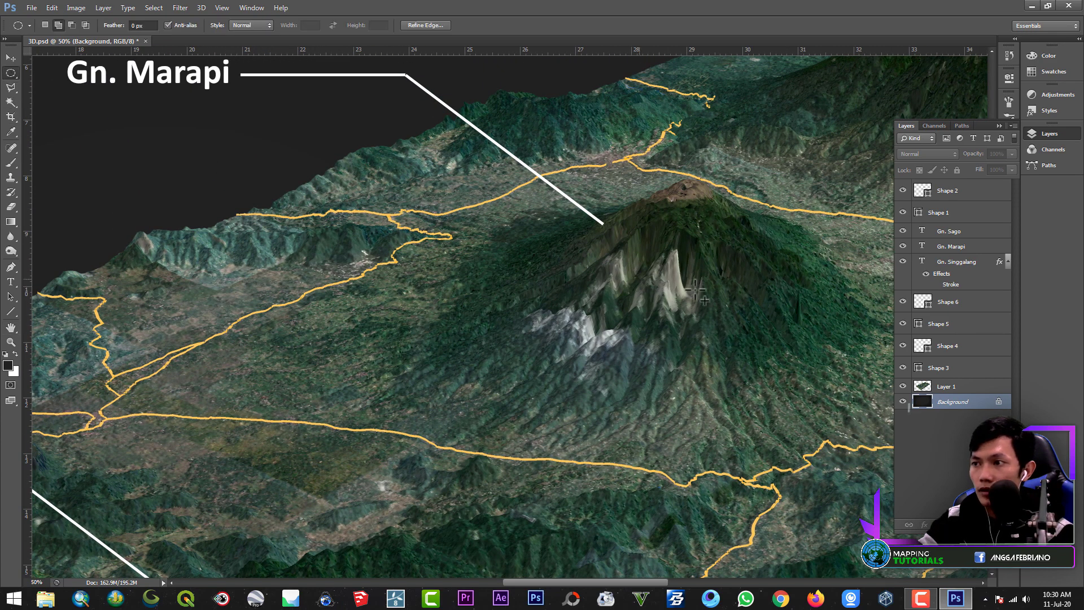
{"action": "left_click_drag", "start_coordinate": [606, 224], "coordinate": [591, 226]}
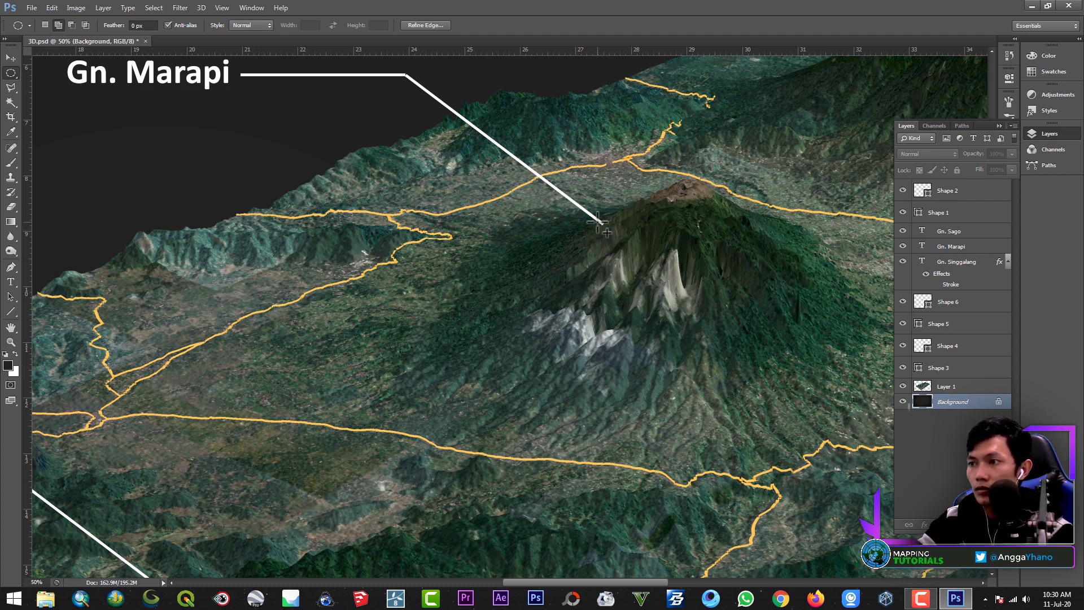
{"action": "left_click_drag", "start_coordinate": [597, 224], "coordinate": [607, 227]}
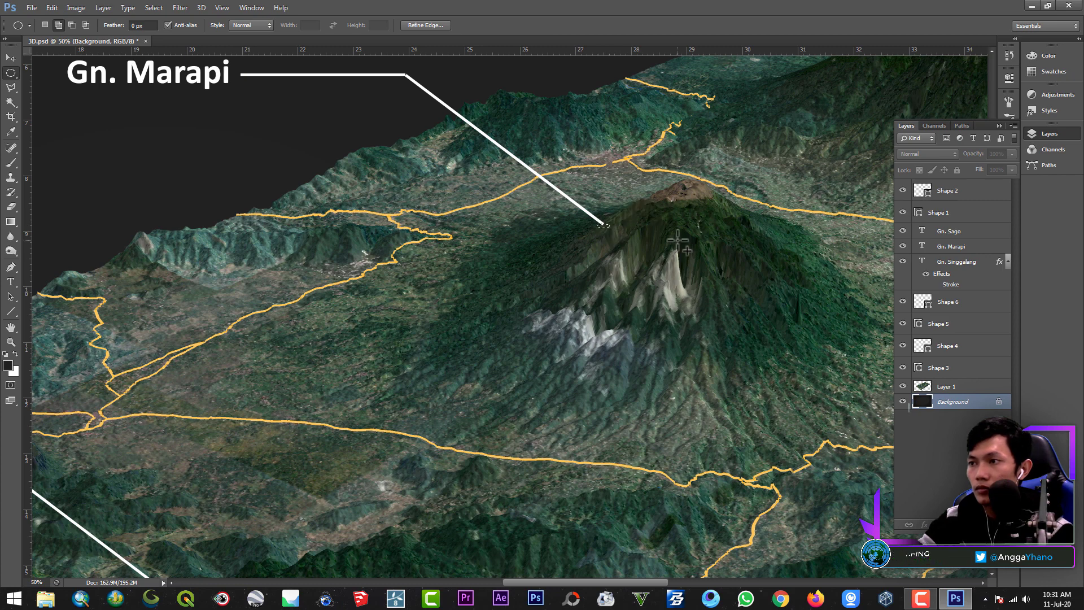
Add a small elliptical selection over the peak end of the Gn. Sago leader line.
{"action": "left_click", "coordinate": [10, 342]}
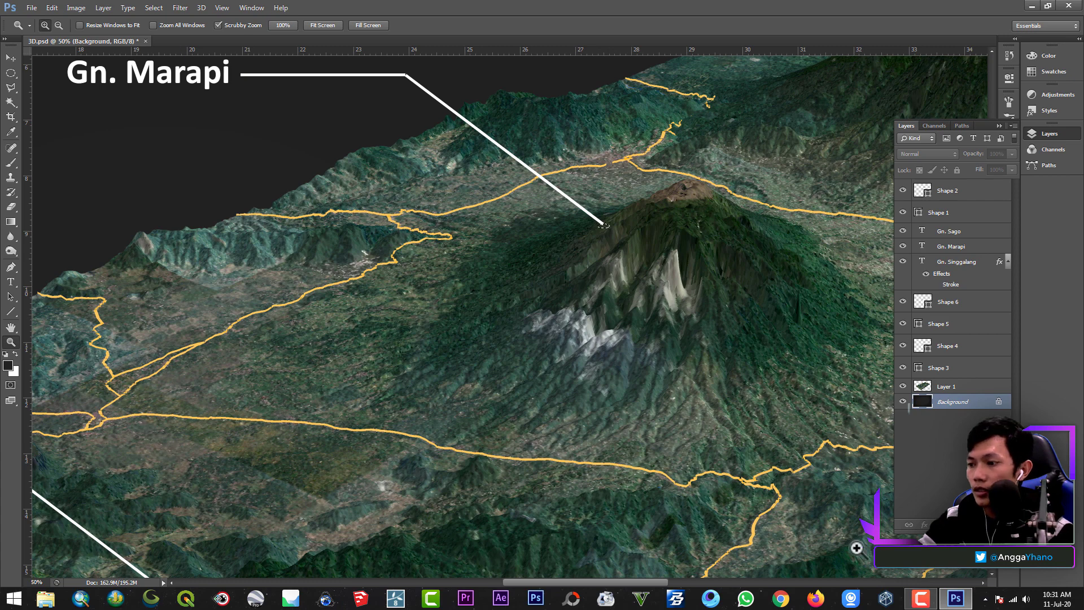
{"action": "left_click_drag", "start_coordinate": [656, 582], "coordinate": [696, 579]}
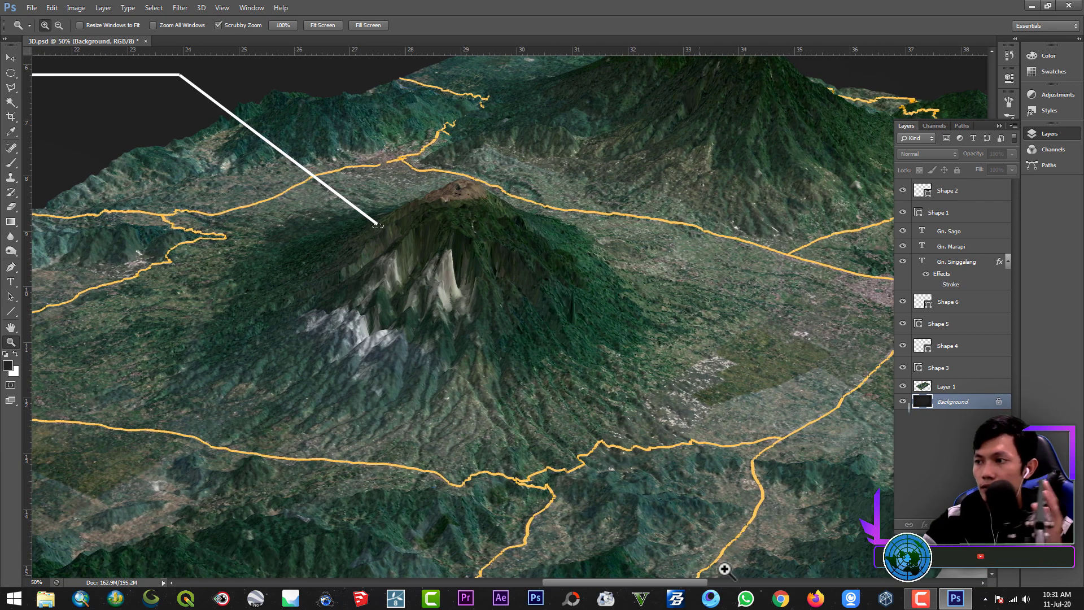
{"action": "left_click", "coordinate": [996, 126]}
{"action": "left_click_drag", "start_coordinate": [991, 255], "coordinate": [992, 226]}
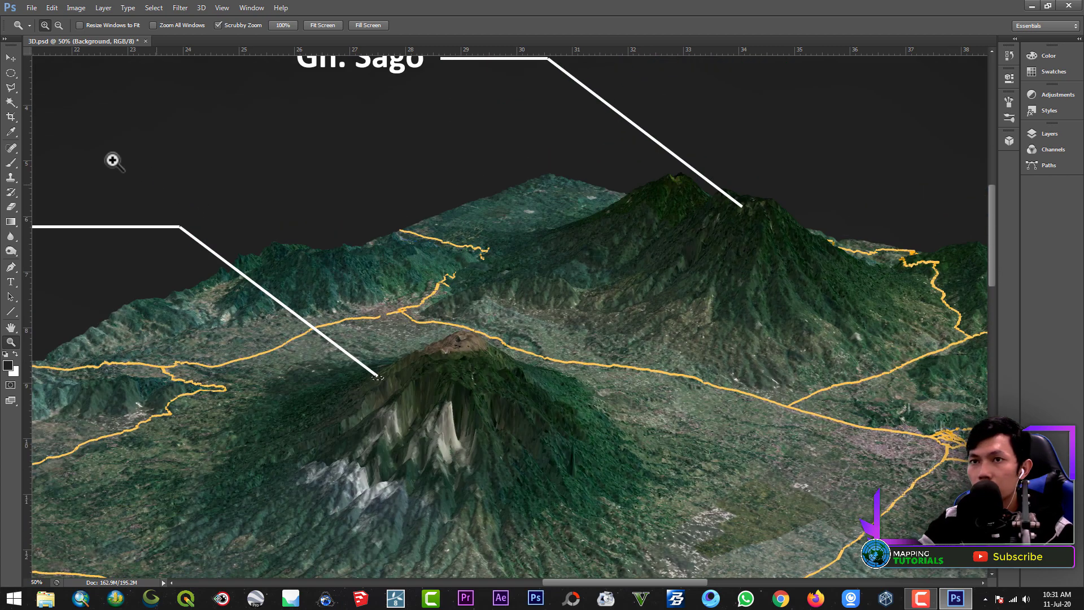
{"action": "left_click", "coordinate": [11, 73]}
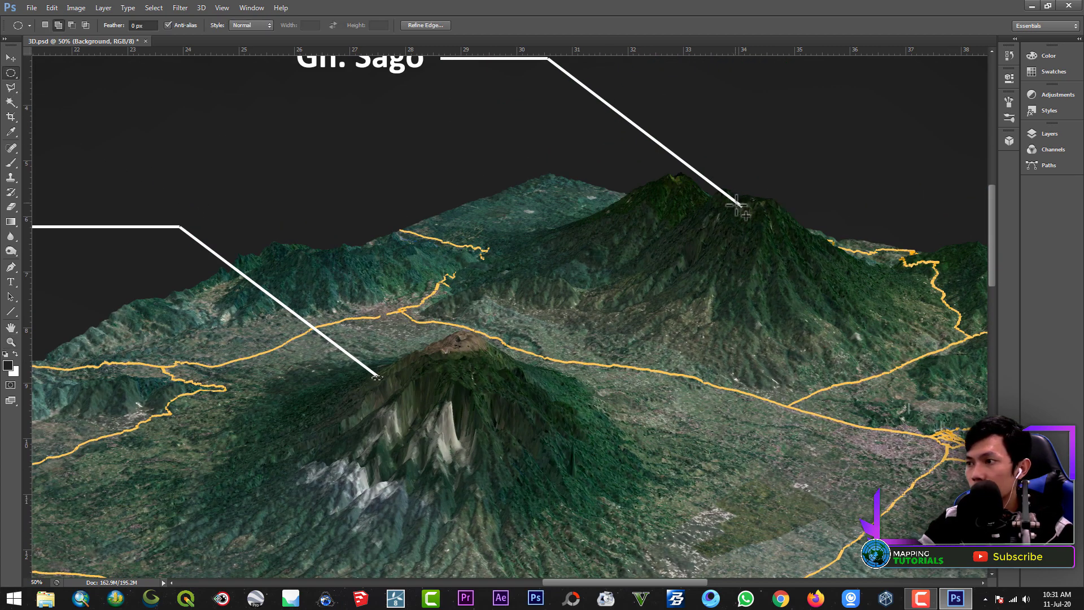
{"action": "left_click_drag", "start_coordinate": [737, 204], "coordinate": [746, 209]}
Add small round selections at the label ends of the Gn. Sago and Gn. Marapi leader lines.
{"action": "left_click_drag", "start_coordinate": [992, 240], "coordinate": [998, 213]}
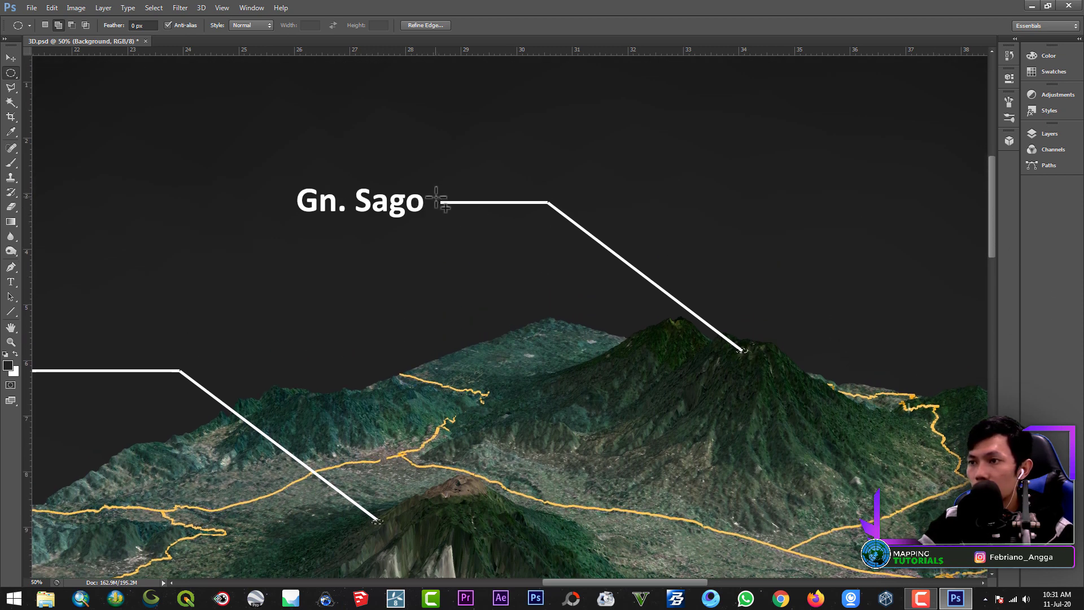
{"action": "left_click_drag", "start_coordinate": [438, 199], "coordinate": [444, 206]}
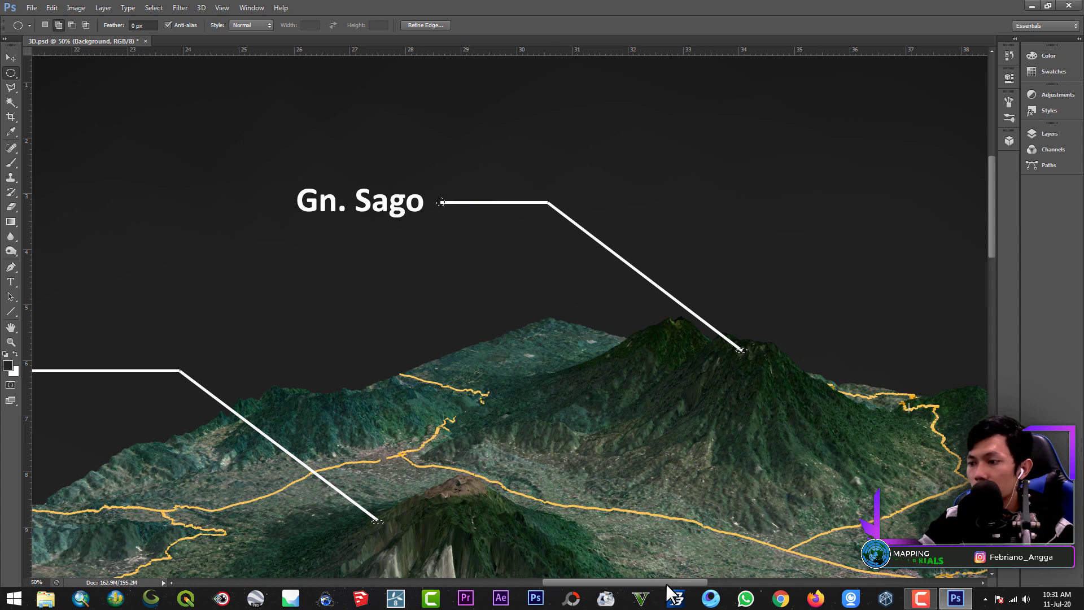
{"action": "left_click_drag", "start_coordinate": [666, 581], "coordinate": [604, 582]}
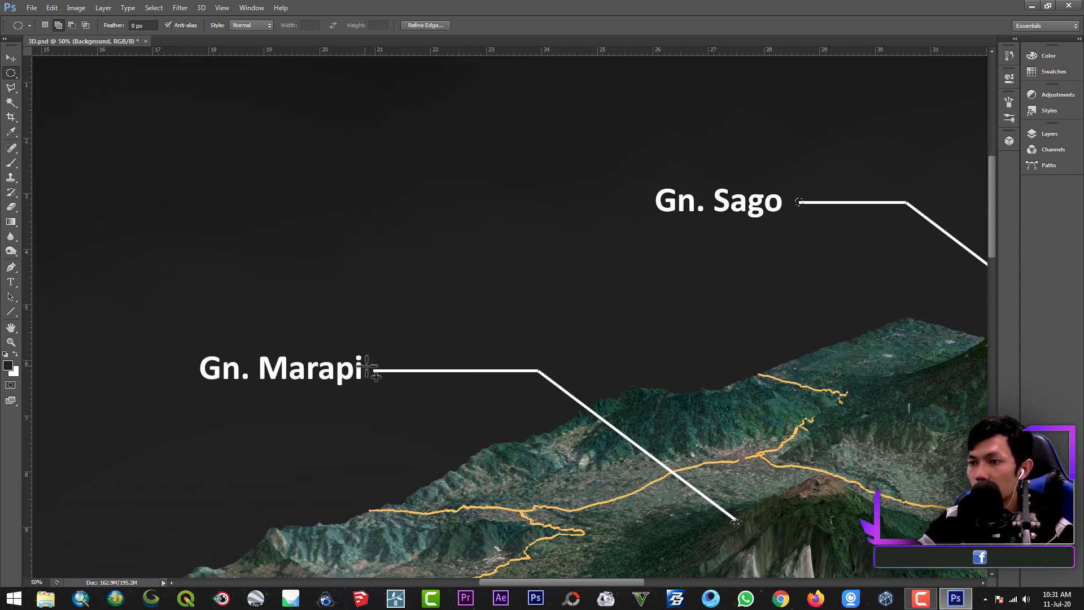
{"action": "left_click_drag", "start_coordinate": [367, 367], "coordinate": [377, 371]}
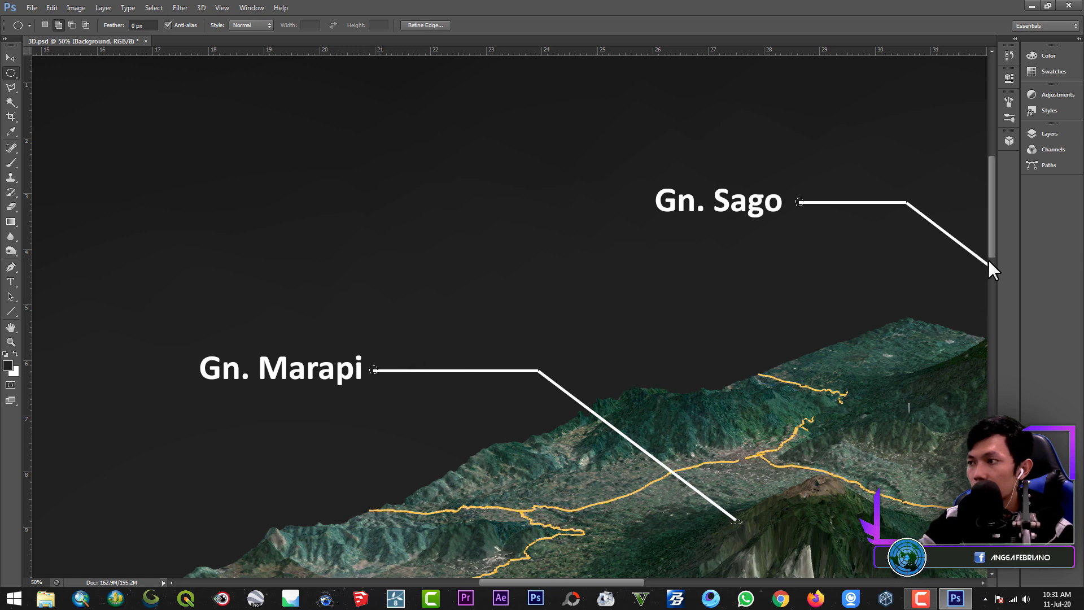
Add a small round selection at the label end of the Gn. Singgalang leader line.
{"action": "left_click_drag", "start_coordinate": [994, 231], "coordinate": [958, 342]}
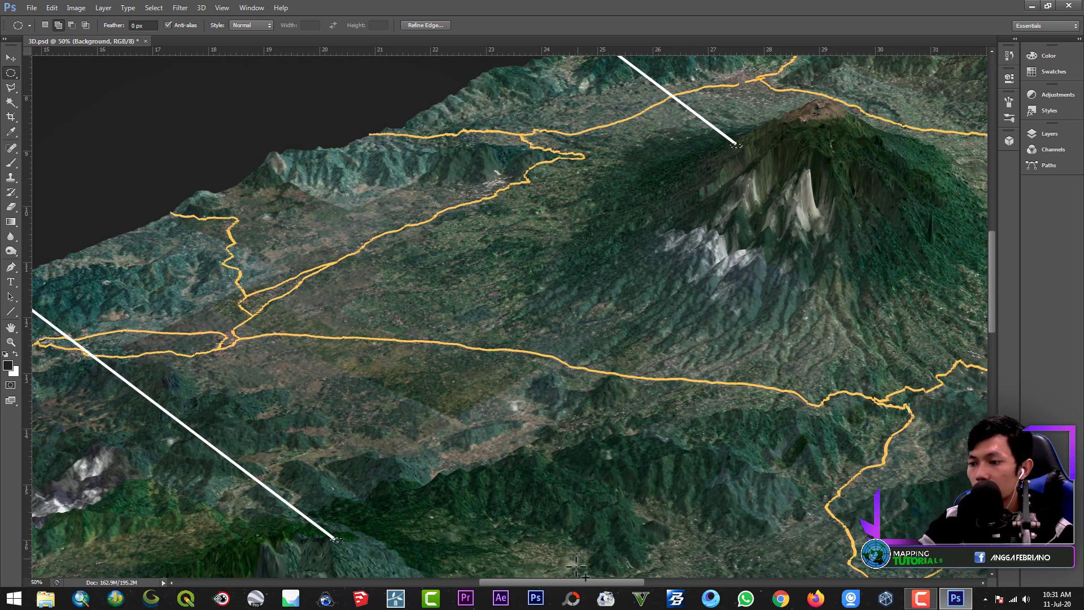
{"action": "left_click_drag", "start_coordinate": [569, 583], "coordinate": [487, 583]}
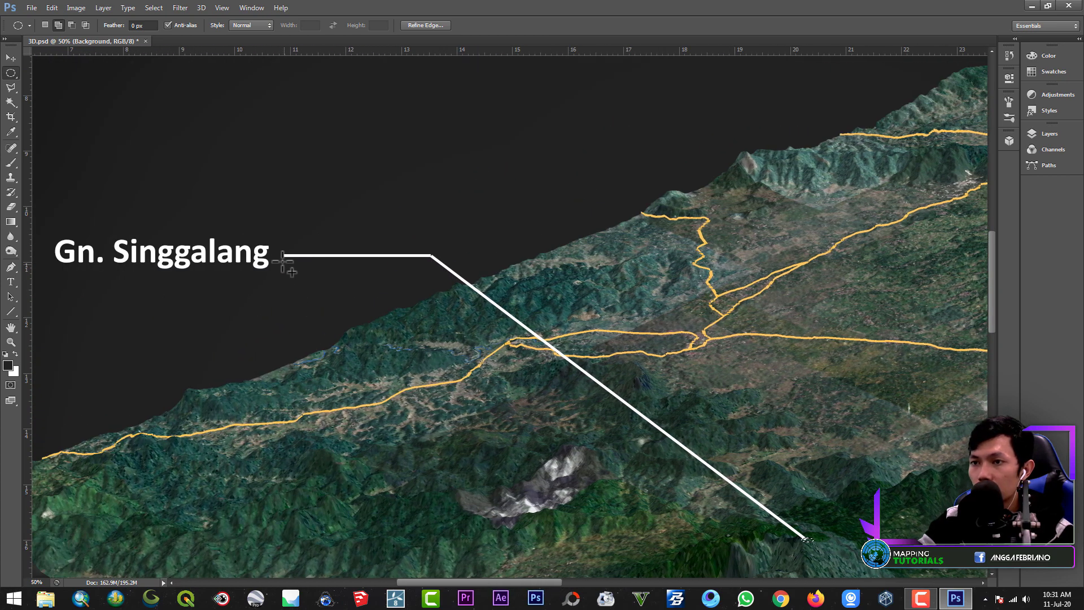
{"action": "left_click_drag", "start_coordinate": [280, 252], "coordinate": [288, 259]}
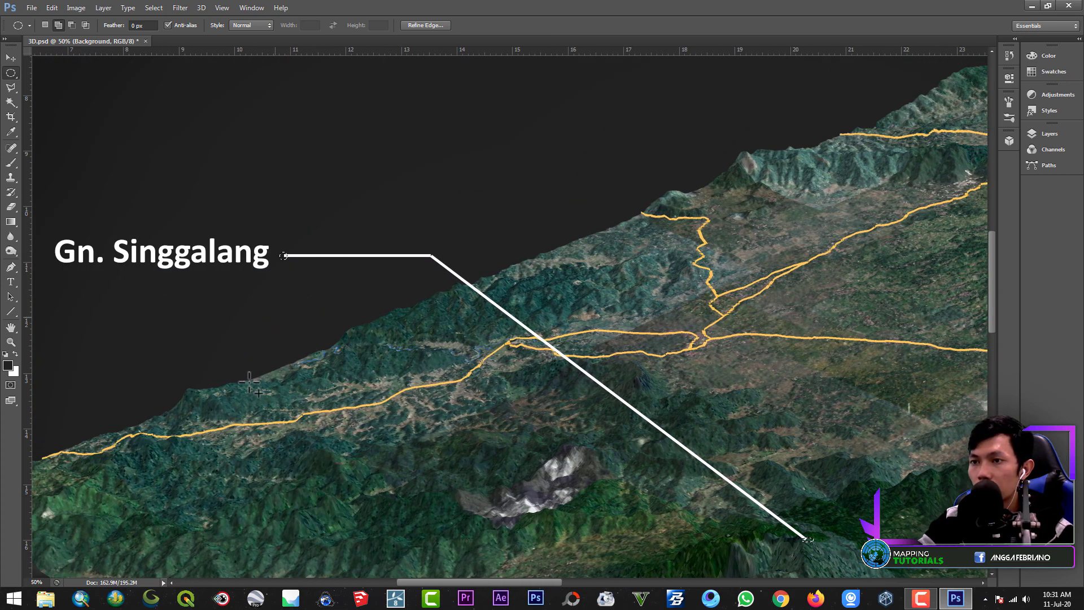
Paint the selection at the label end of the Gn. Singgalang leader line white with a hard 37 px brush.
{"action": "left_click", "coordinate": [16, 353]}
{"action": "left_click", "coordinate": [12, 161]}
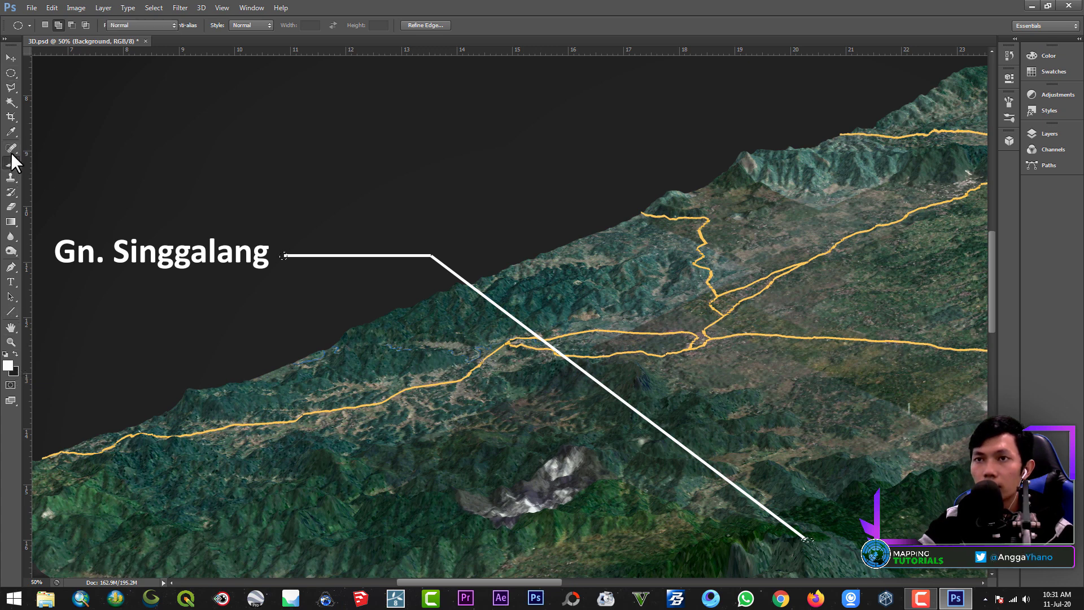
{"action": "left_click", "coordinate": [54, 26]}
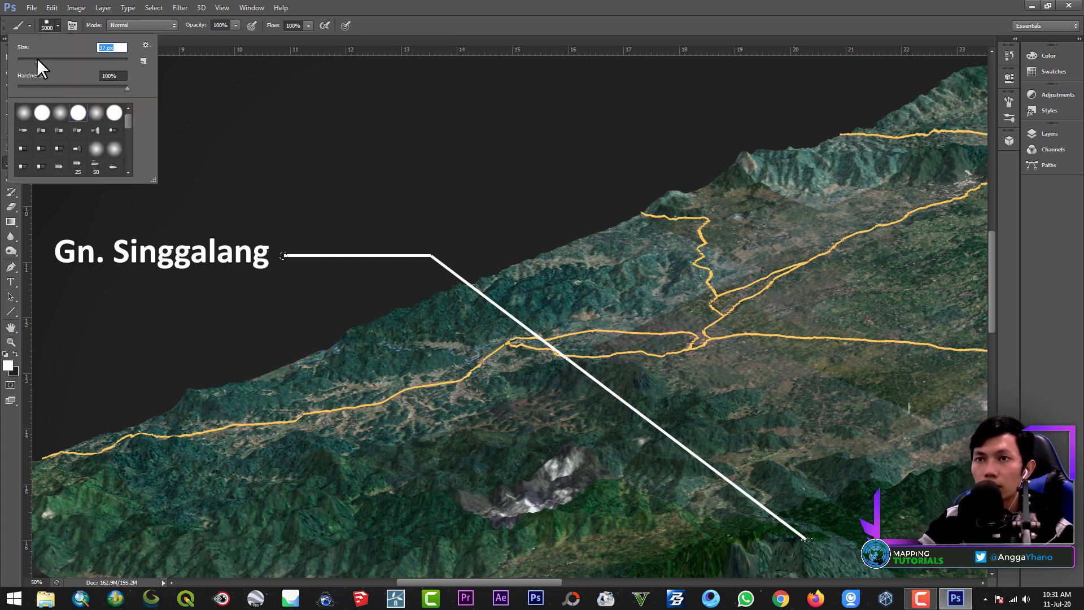
{"action": "left_click", "coordinate": [282, 261]}
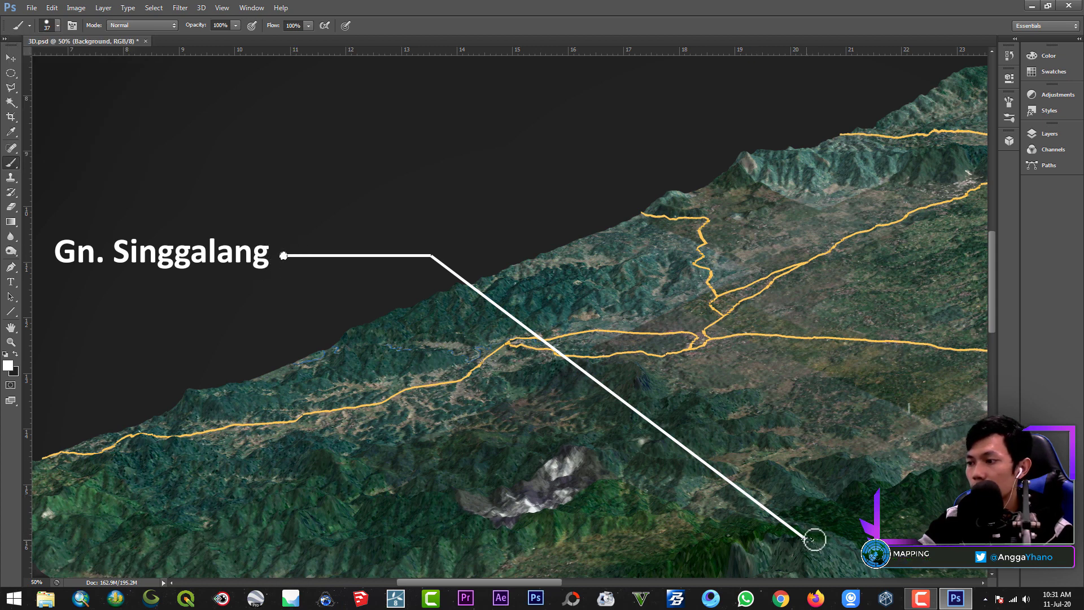
Paint the selections at the label ends of the Gn. Marapi and Gn. Sago leader lines white.
{"action": "left_click_drag", "start_coordinate": [548, 579], "coordinate": [569, 579]}
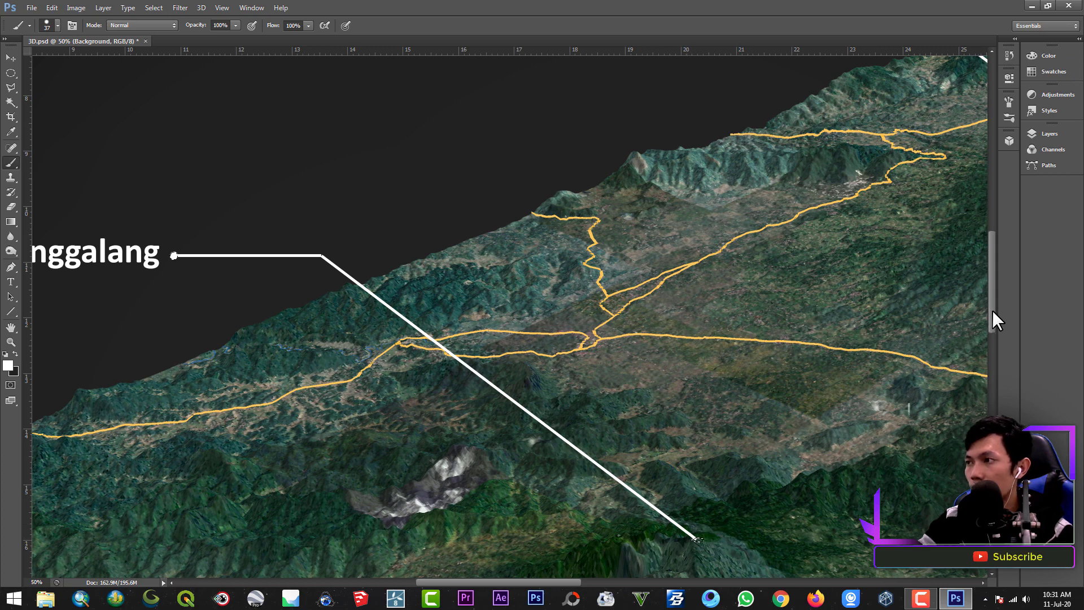
{"action": "left_click_drag", "start_coordinate": [991, 309], "coordinate": [1001, 262]}
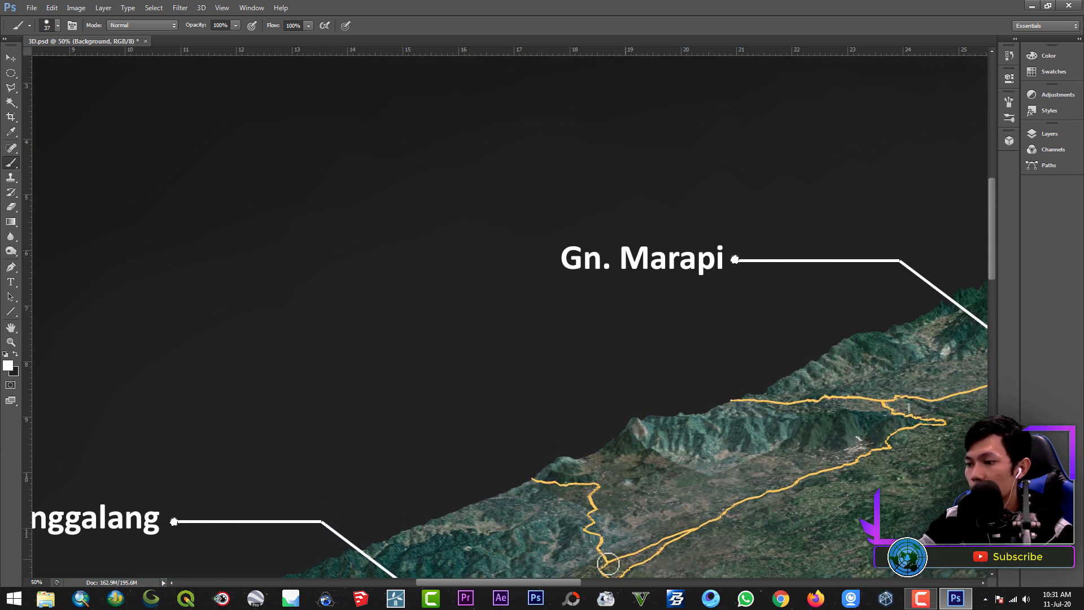
{"action": "left_click_drag", "start_coordinate": [591, 582], "coordinate": [701, 573]}
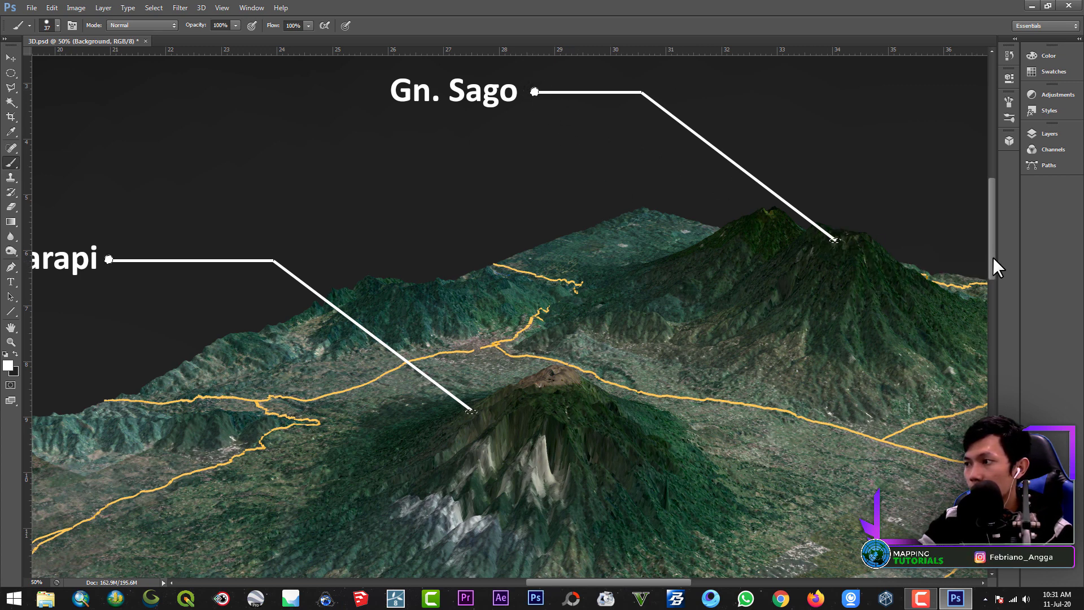
Display the layer list and make the terrain layer, Layer 1, active.
{"action": "left_click", "coordinate": [1040, 138]}
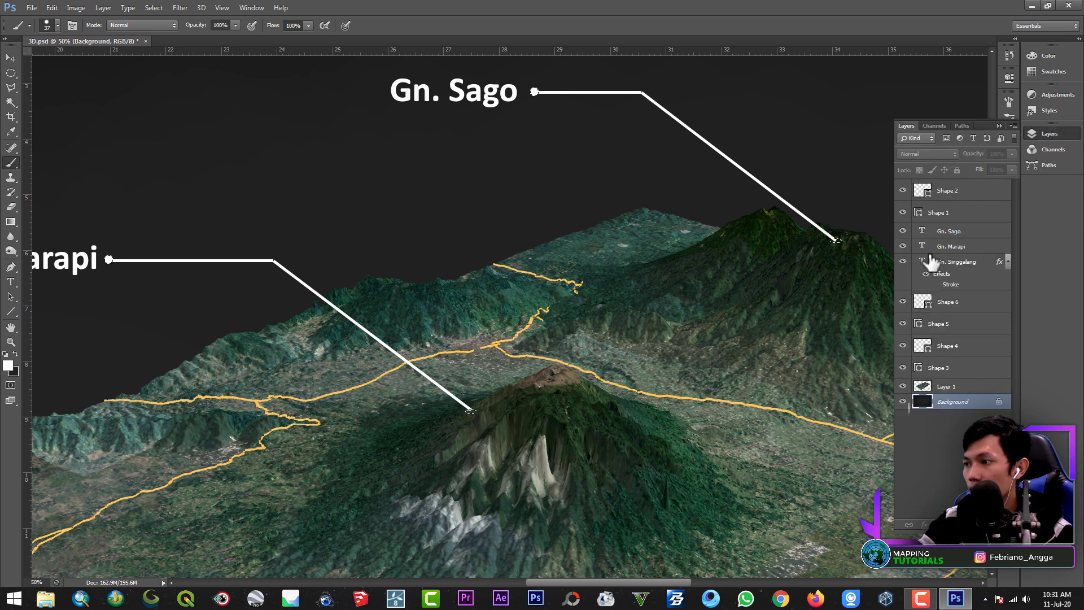
{"action": "left_click", "coordinate": [944, 390]}
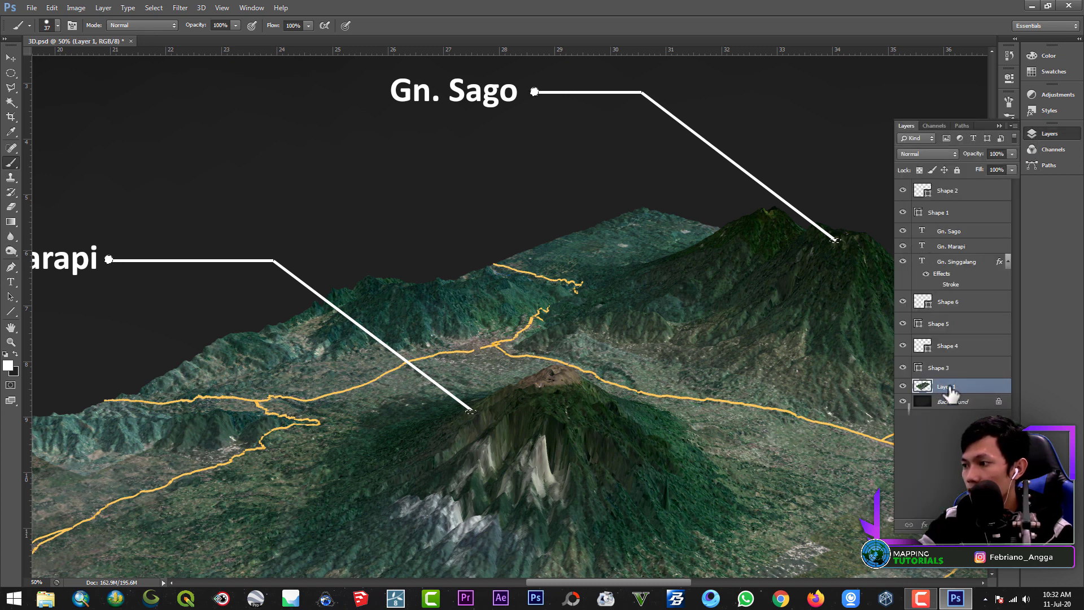
{"action": "left_click", "coordinate": [942, 419]}
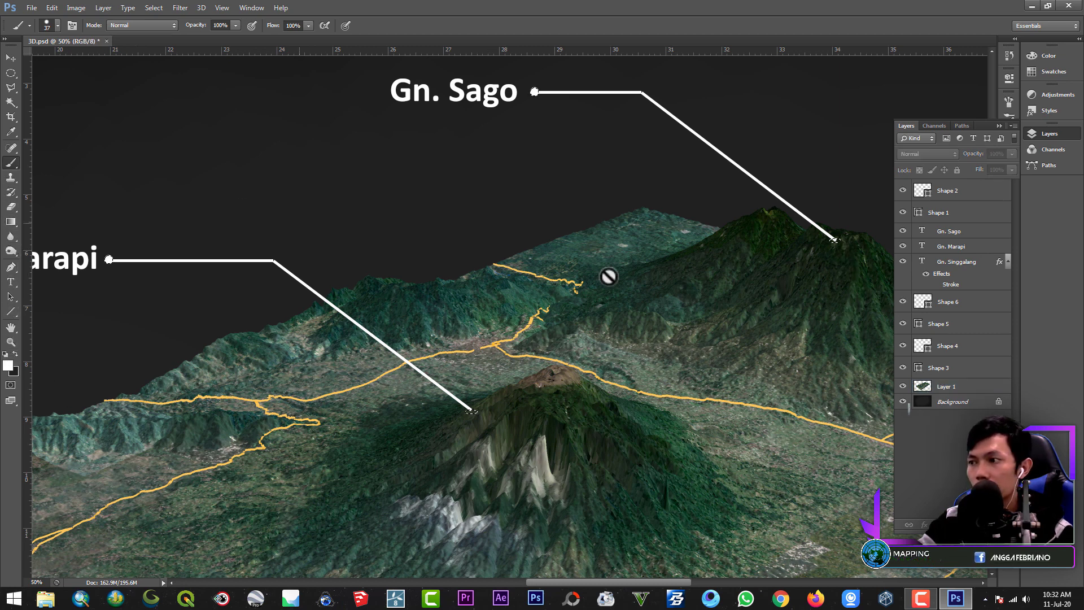
{"action": "left_click", "coordinate": [953, 192]}
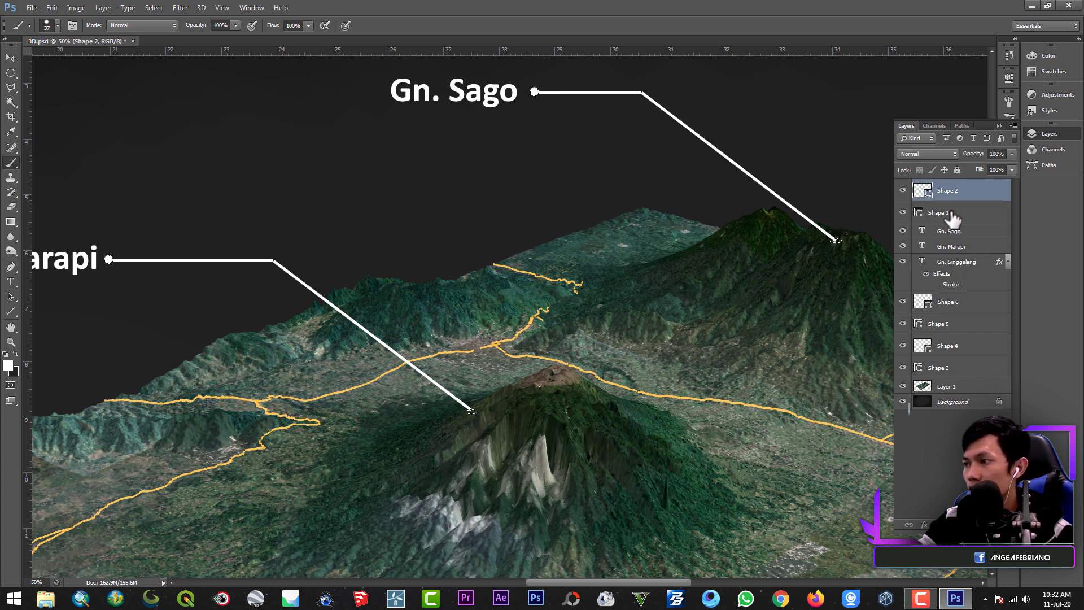
{"action": "left_click", "coordinate": [951, 307]}
{"action": "left_click", "coordinate": [951, 326]}
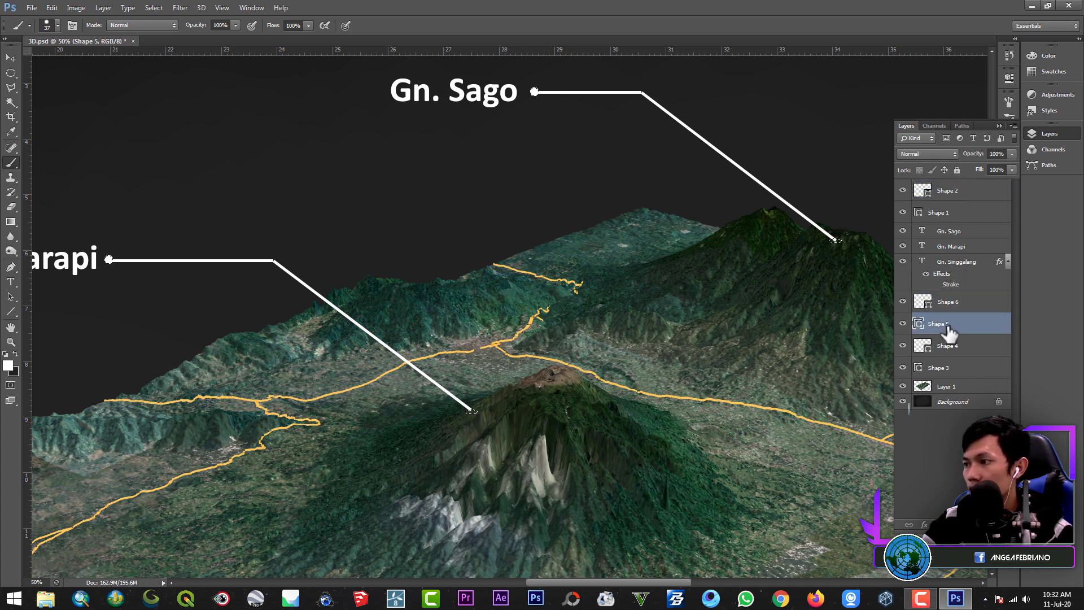
{"action": "left_click", "coordinate": [954, 192]}
{"action": "double_click", "coordinate": [939, 213]}
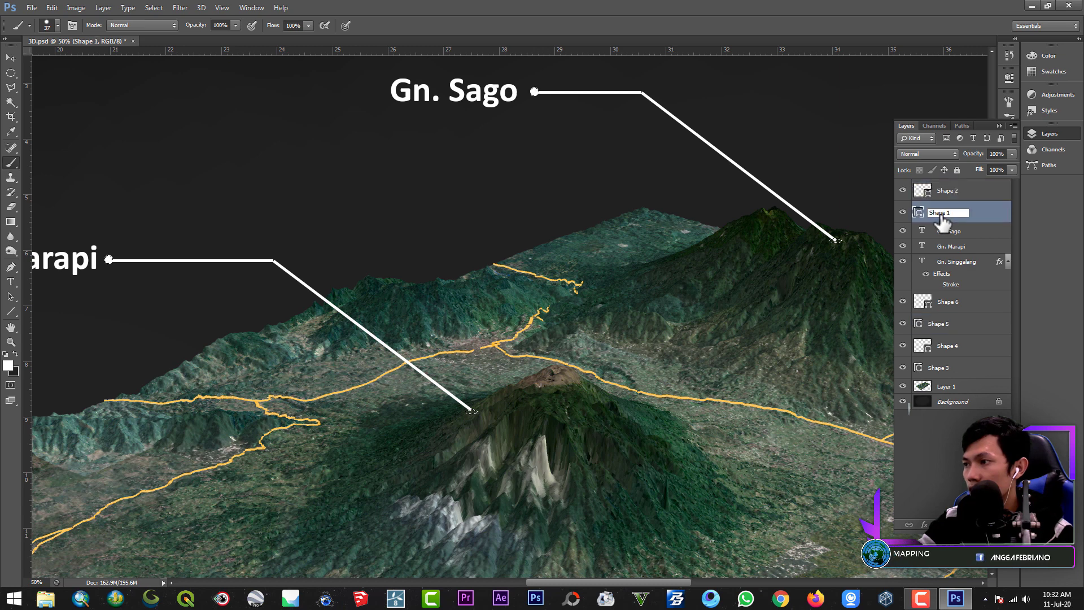
{"action": "left_click", "coordinate": [976, 216]}
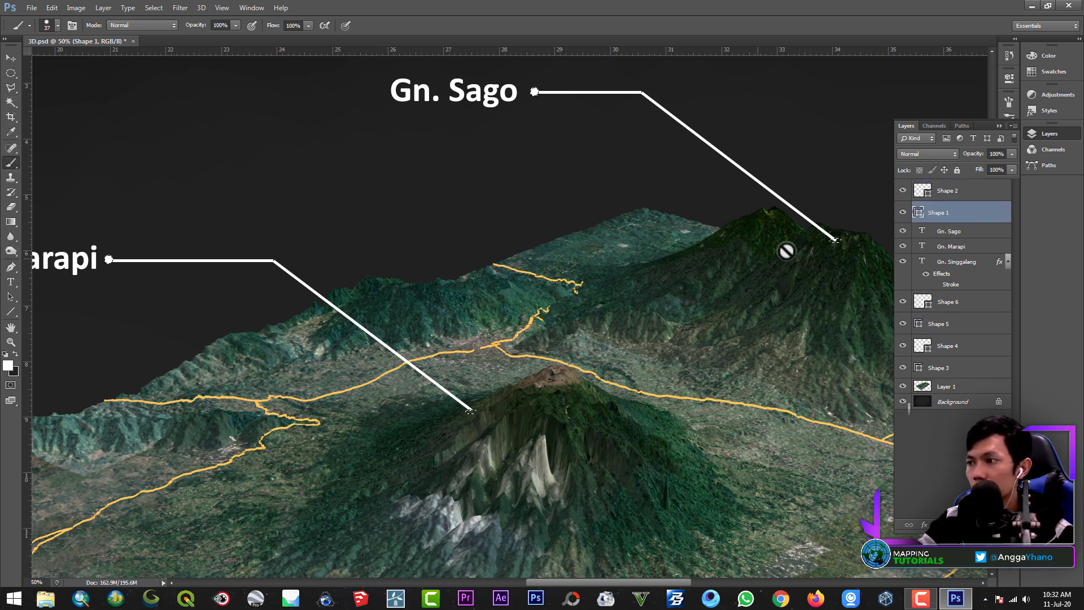
{"action": "left_click", "coordinate": [949, 232]}
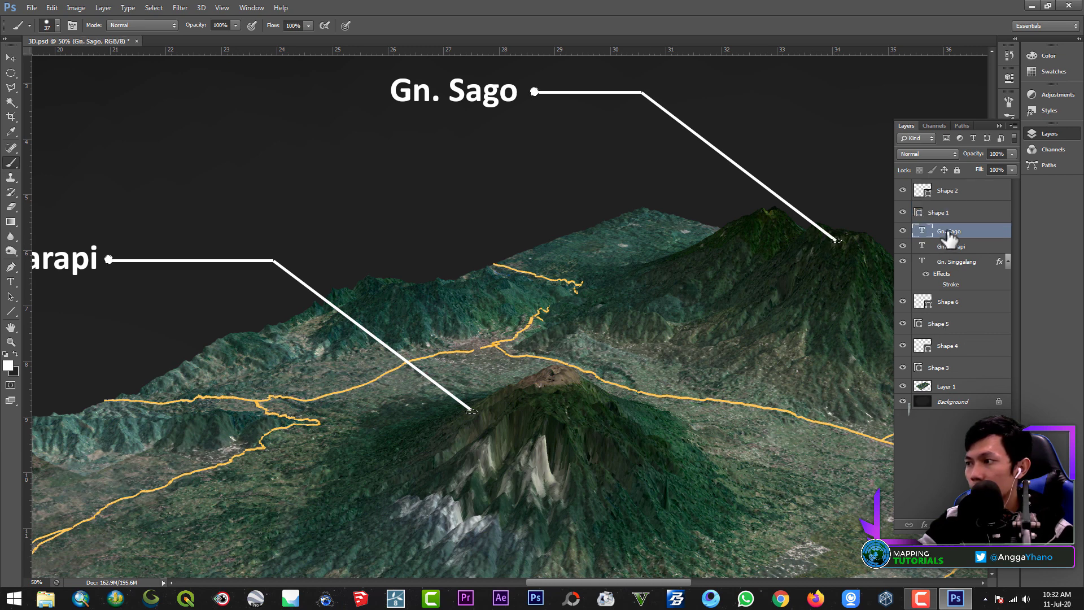
{"action": "left_click", "coordinate": [948, 301]}
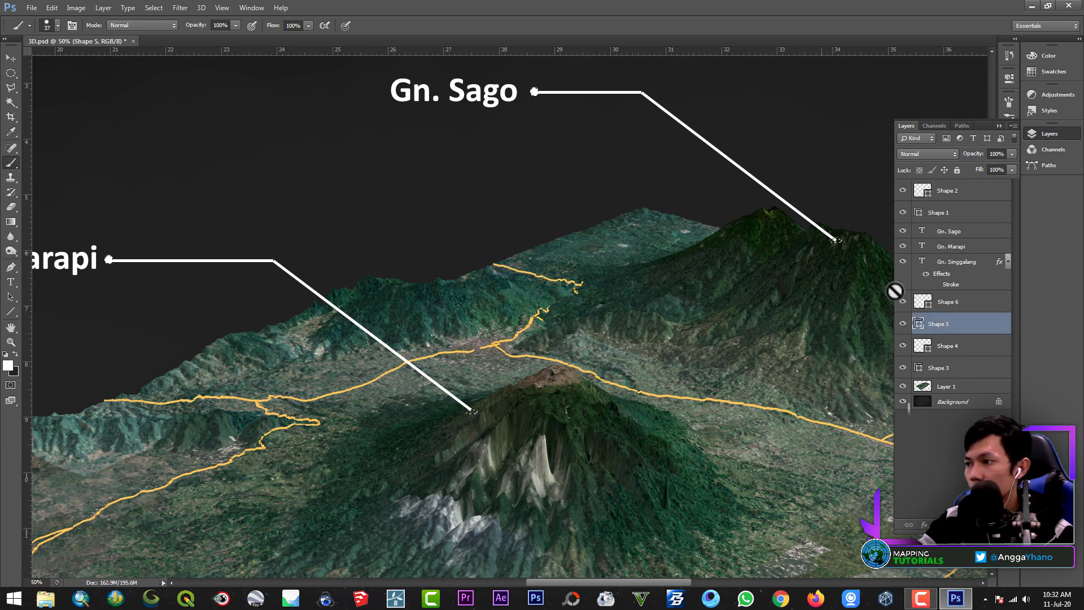
{"action": "left_click", "coordinate": [949, 346]}
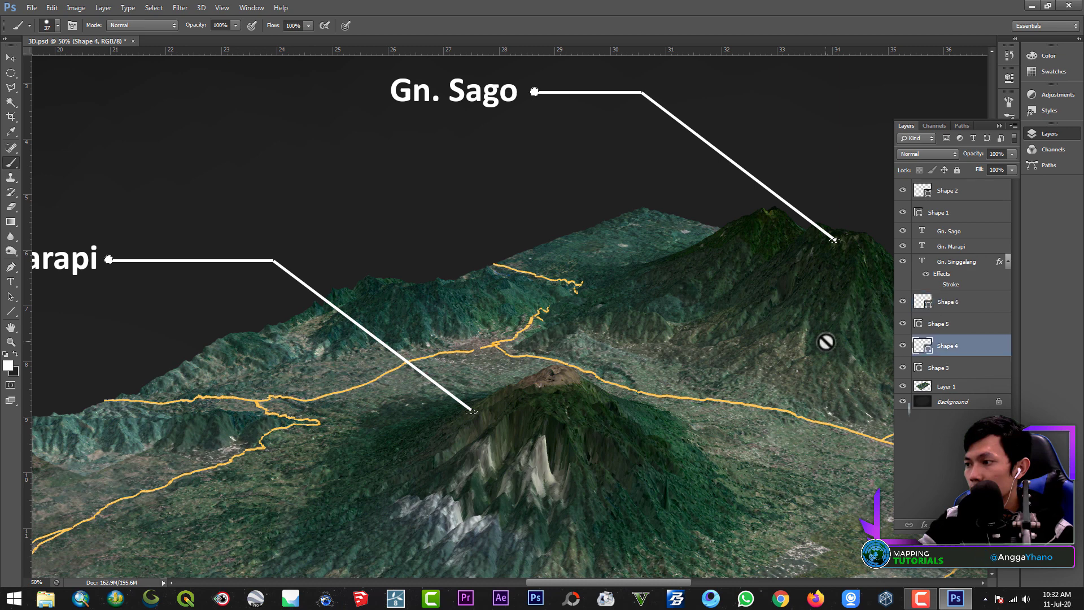
On Layer 1, paint the selections at the peak ends of the Gn. Sago, Gn. Marapi and Gn. Singgalang leader lines white.
{"action": "left_click", "coordinate": [942, 386]}
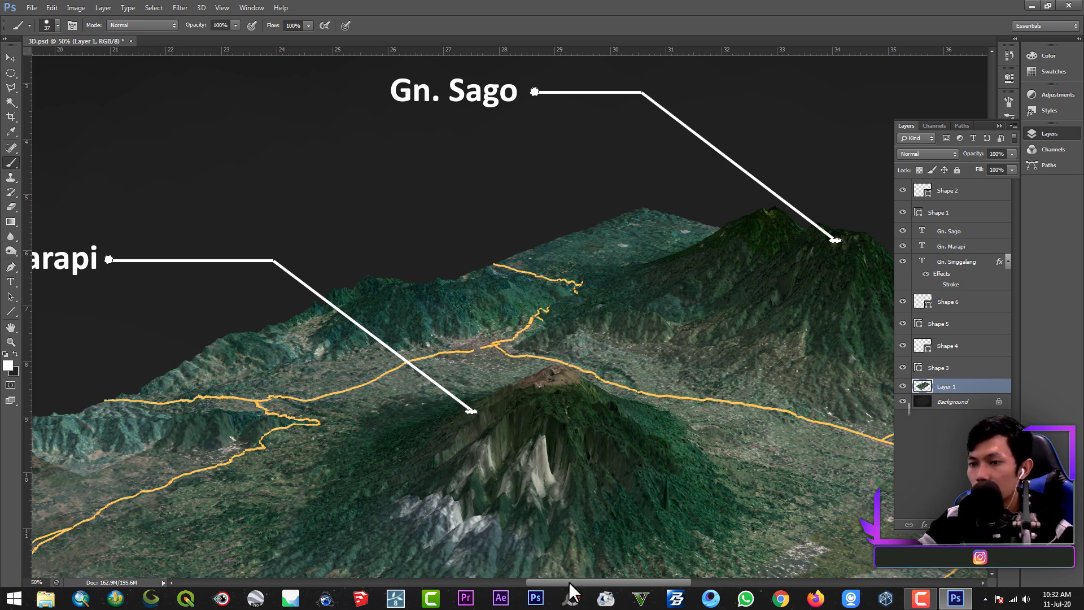
{"action": "left_click_drag", "start_coordinate": [569, 584], "coordinate": [514, 585]}
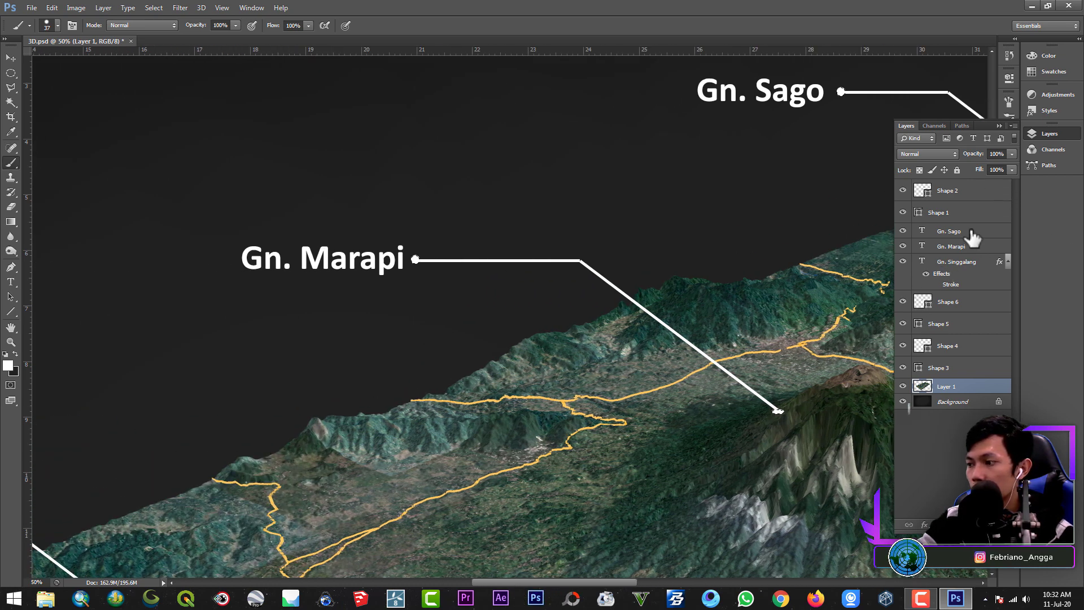
{"action": "scroll", "coordinate": [617, 508], "scroll_direction": "down", "scroll_amount": 3}
{"action": "scroll", "coordinate": [604, 512], "scroll_direction": "down", "scroll_amount": 10}
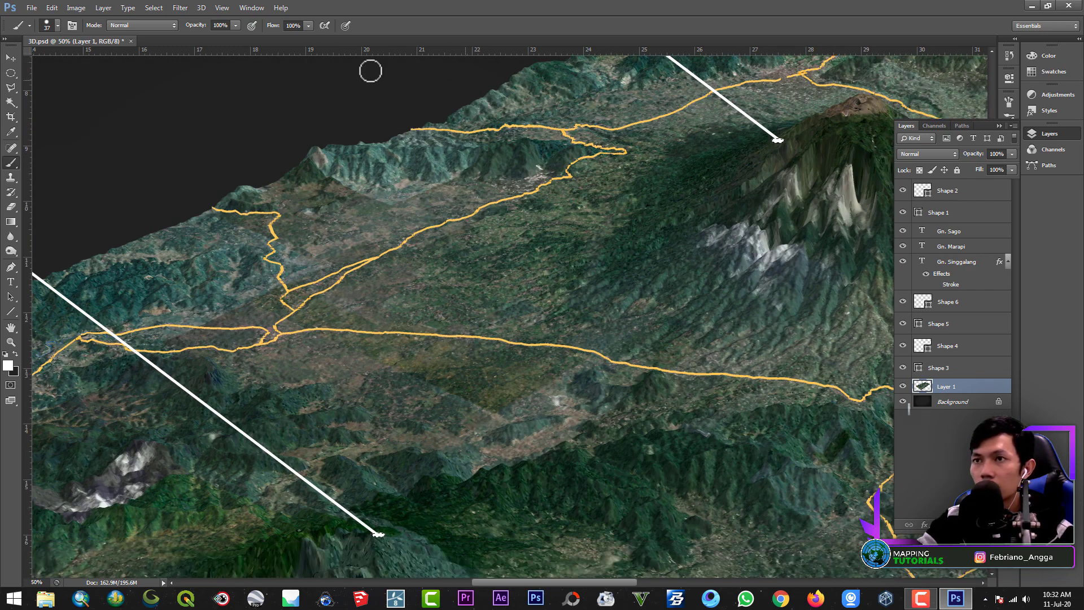
Deselect the small round selections at the leader-line ends.
{"action": "left_click", "coordinate": [10, 342]}
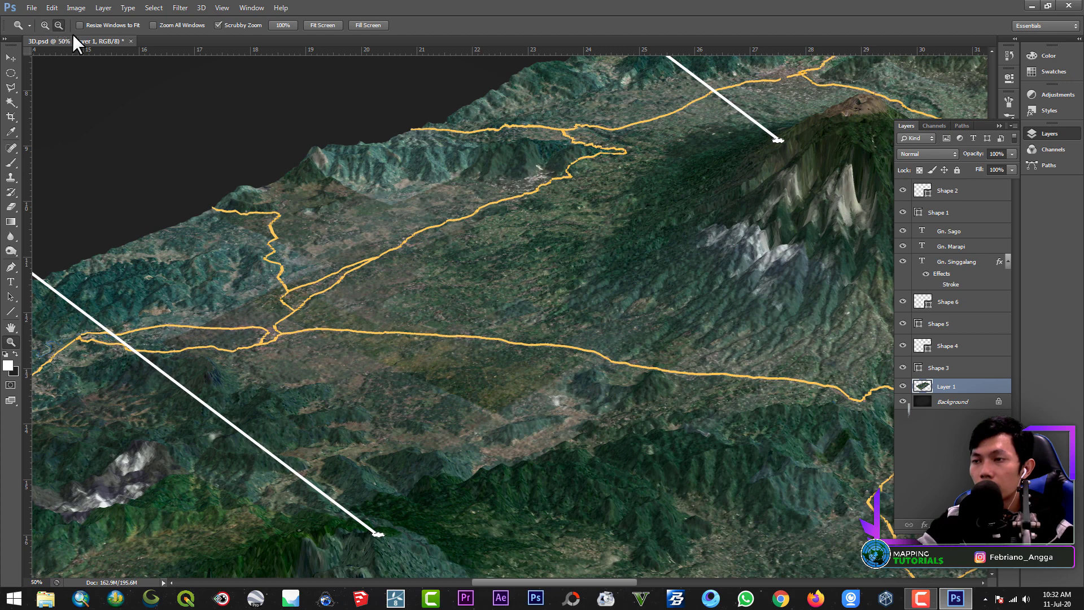
{"action": "left_click", "coordinate": [411, 165], "text": "alt"}
{"action": "left_click", "coordinate": [411, 165], "text": "alt"}
{"action": "left_click", "coordinate": [411, 164], "text": "alt"}
{"action": "left_click", "coordinate": [411, 165], "text": "alt"}
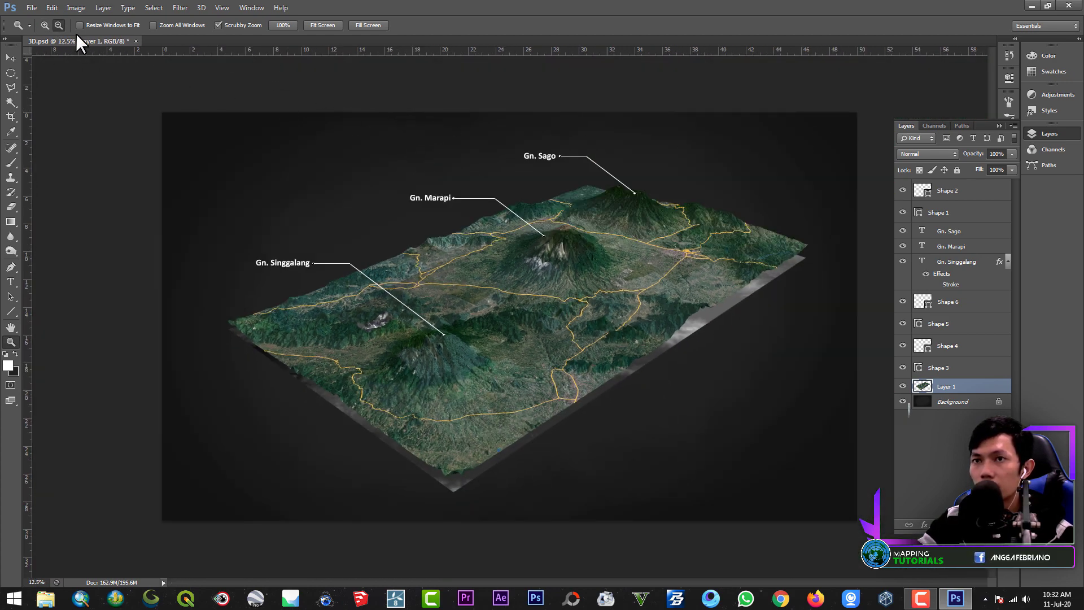
{"action": "left_click", "coordinate": [11, 73]}
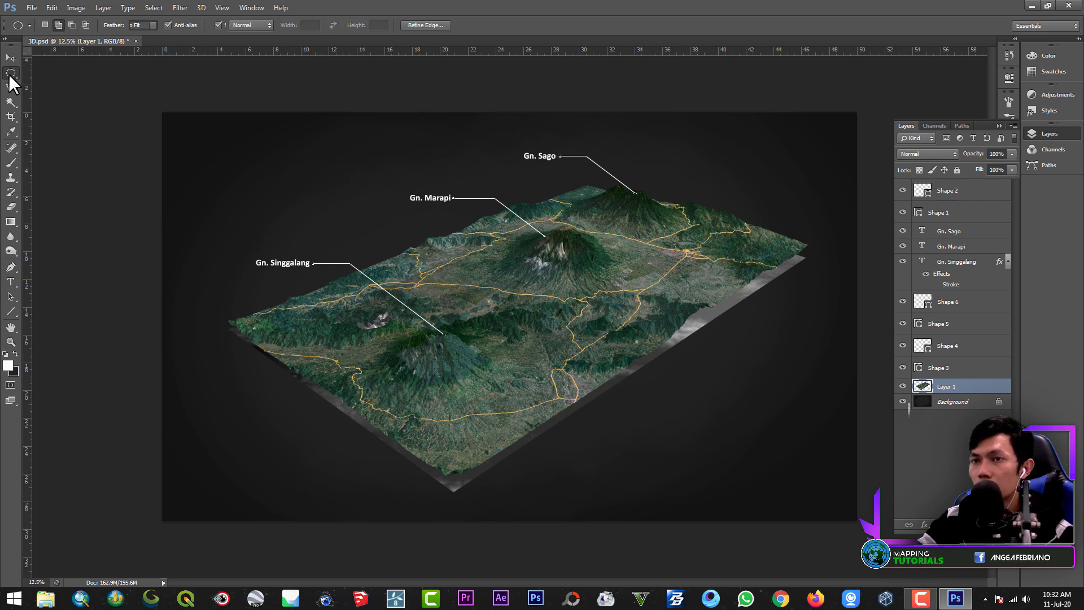
{"action": "right_click", "coordinate": [600, 212]}
{"action": "key", "text": "Escape"}
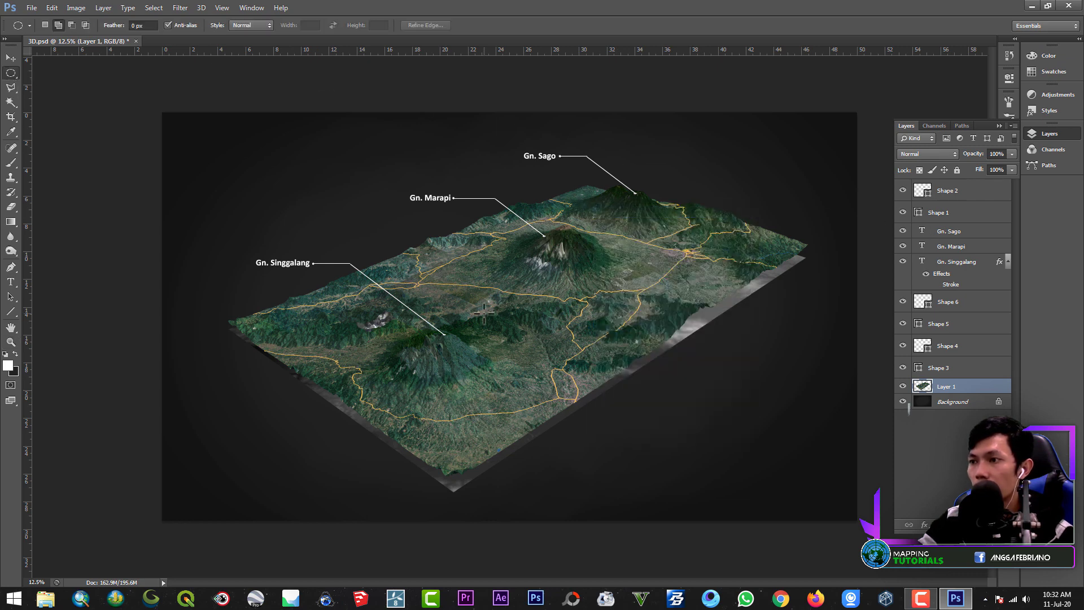
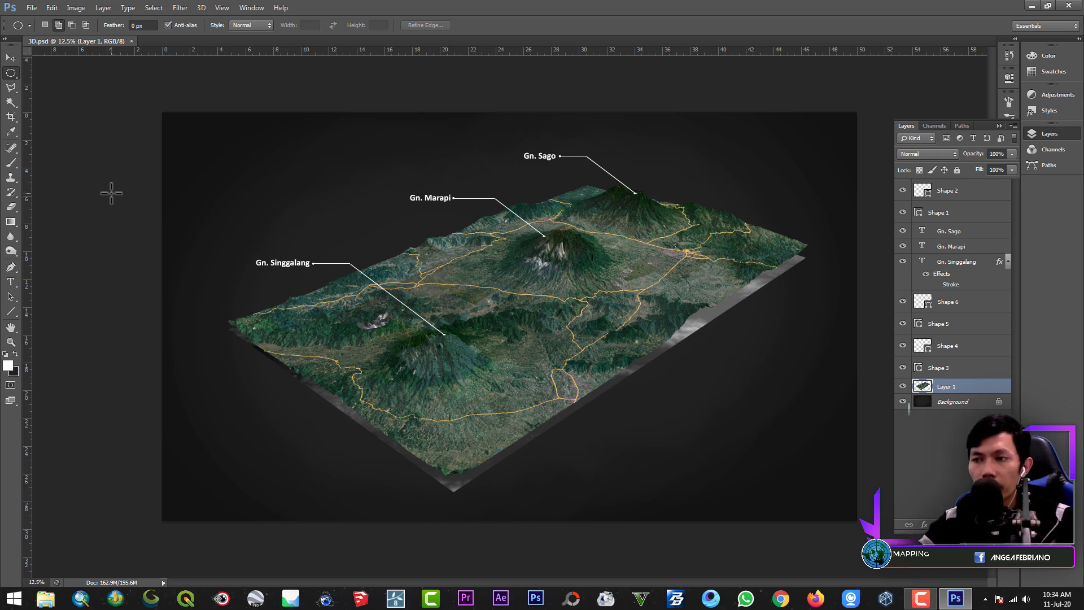
Open the cloud image awan.png from the Awan folder, viewing the folder's files as extra large icons.
{"action": "left_click", "coordinate": [28, 7]}
{"action": "left_click", "coordinate": [31, 29]}
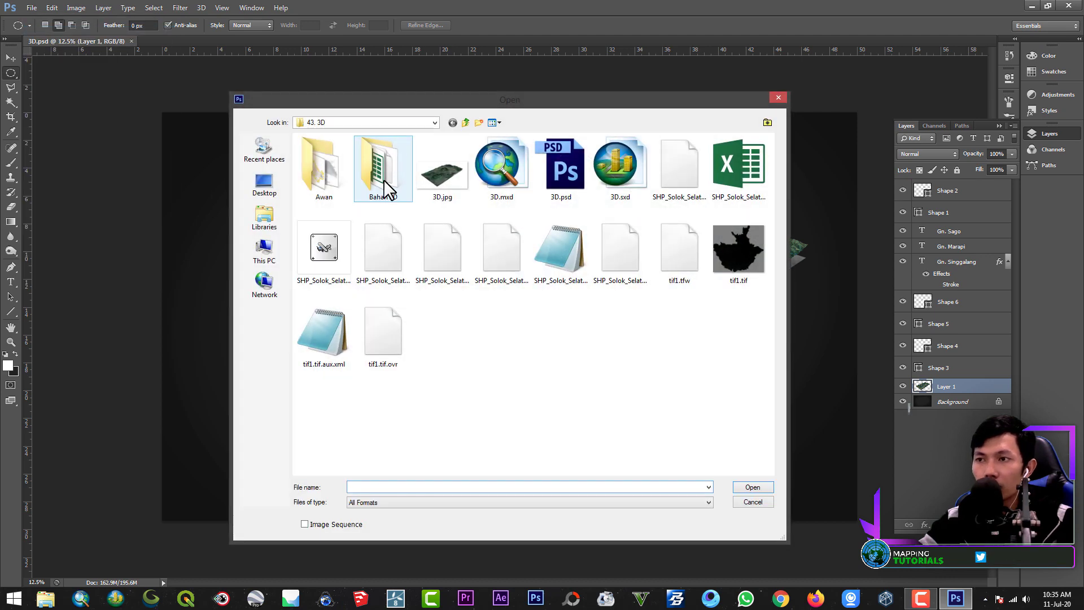
{"action": "left_click", "coordinate": [332, 168]}
{"action": "double_click", "coordinate": [327, 173]}
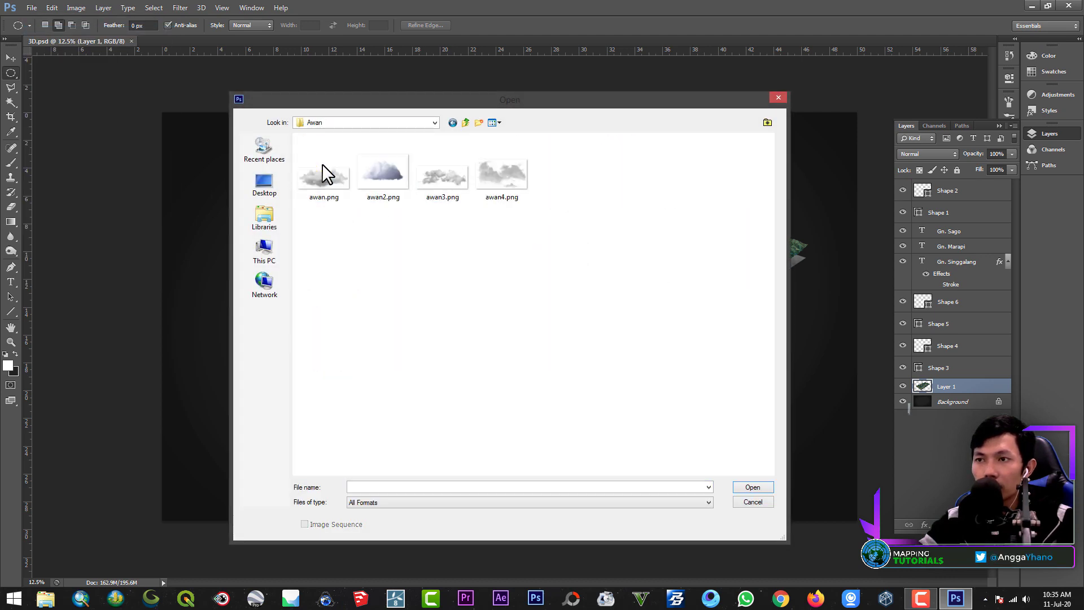
{"action": "right_click", "coordinate": [477, 277]}
{"action": "mouse_move", "coordinate": [486, 279]}
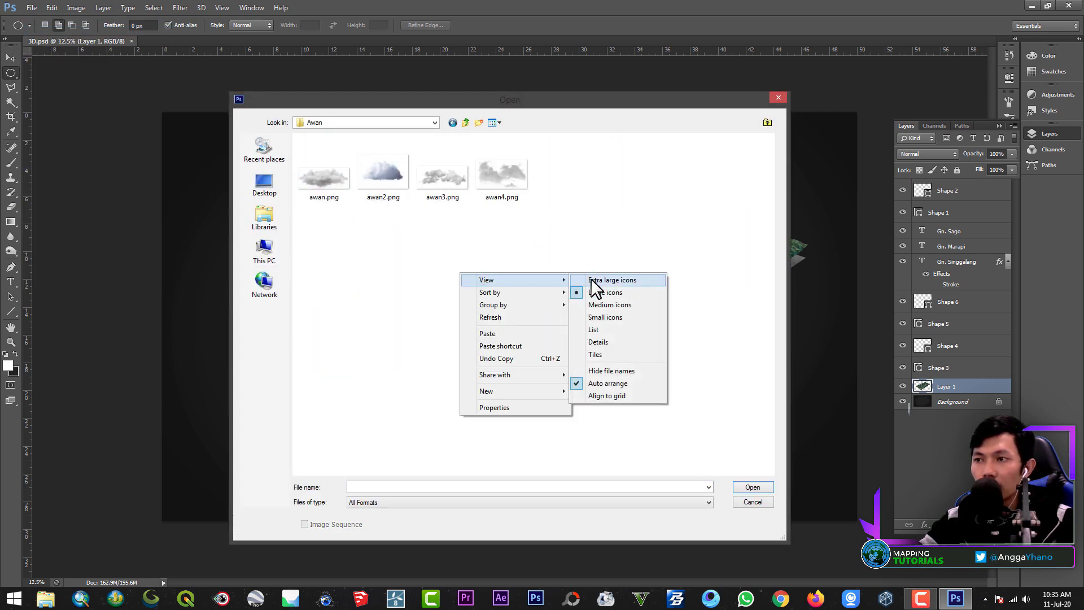
{"action": "left_click", "coordinate": [599, 279]}
{"action": "left_click", "coordinate": [375, 267]}
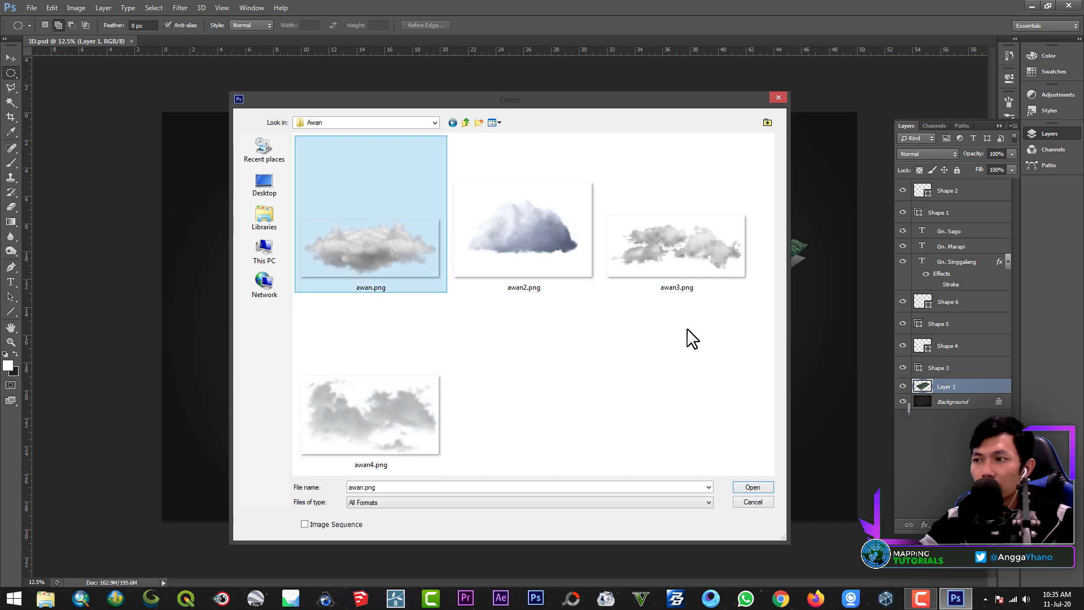
{"action": "double_click", "coordinate": [375, 235]}
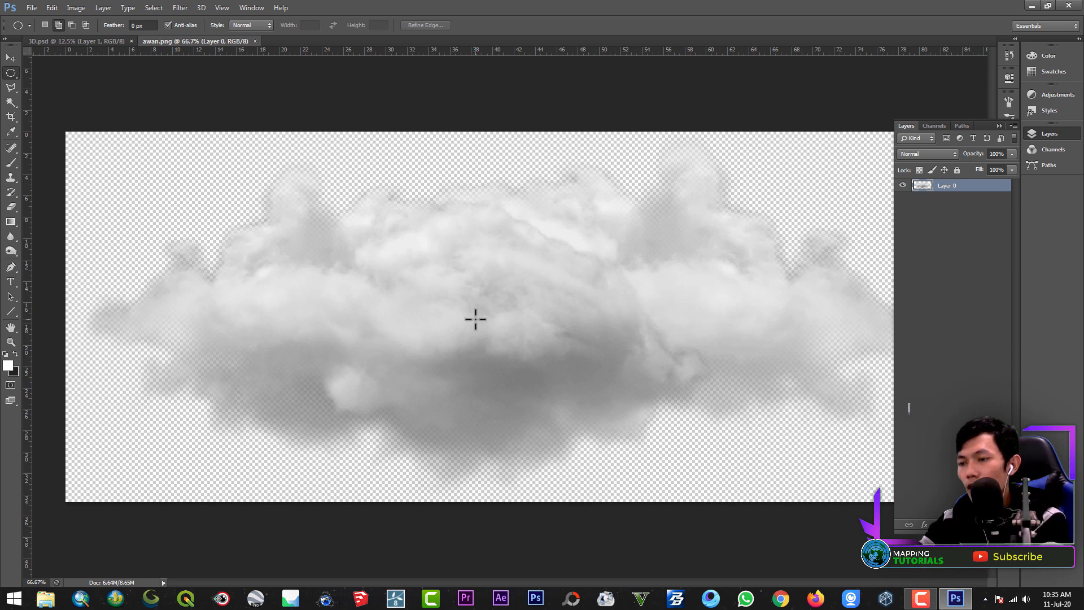
Copy the whole cloud image into 3D.psd above Layer 1 and move it just behind the Gn. Singgalang peak.
{"action": "key", "text": "ctrl+a"}
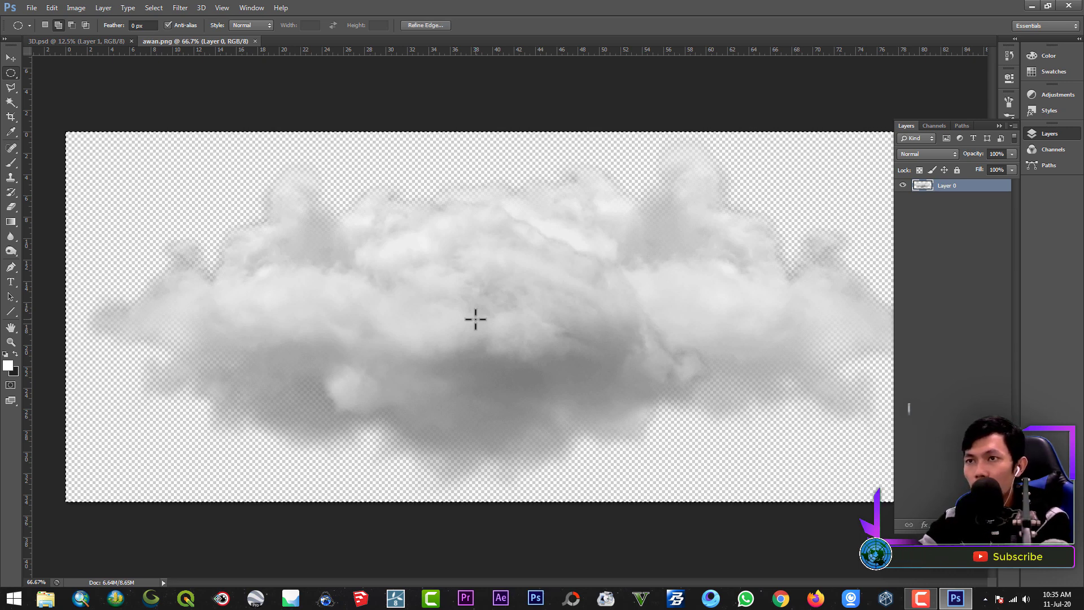
{"action": "left_click", "coordinate": [105, 42]}
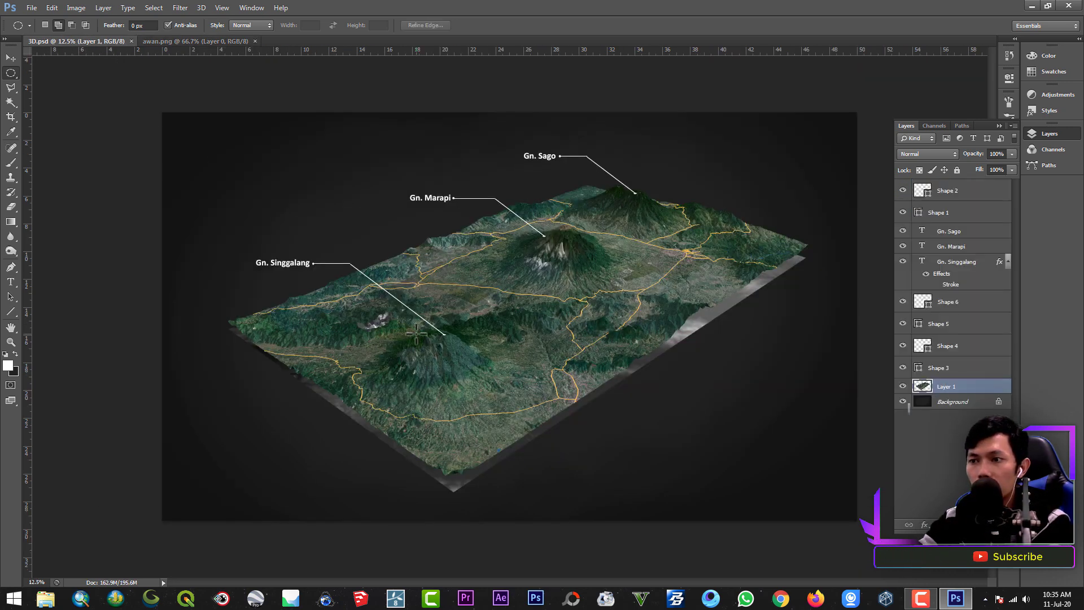
{"action": "left_click", "coordinate": [11, 342]}
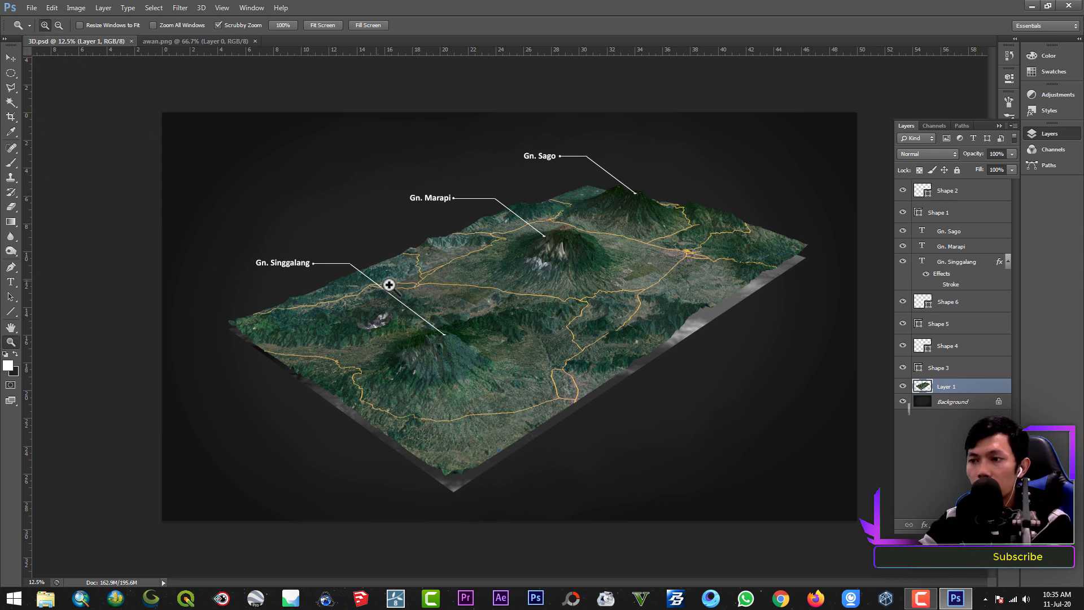
{"action": "key", "text": "ctrl+v"}
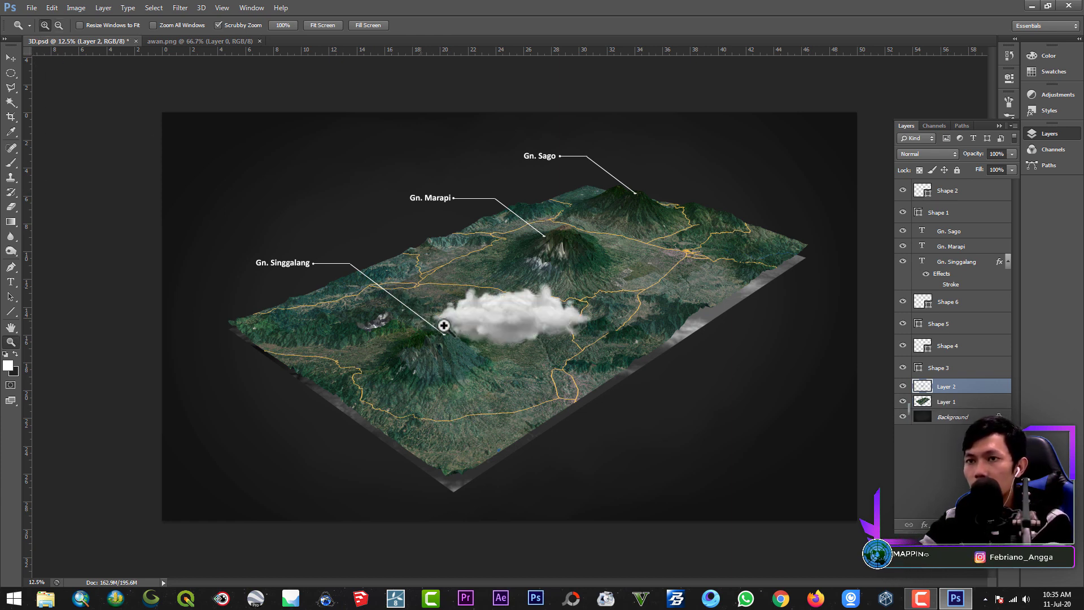
{"action": "left_click", "coordinate": [10, 58]}
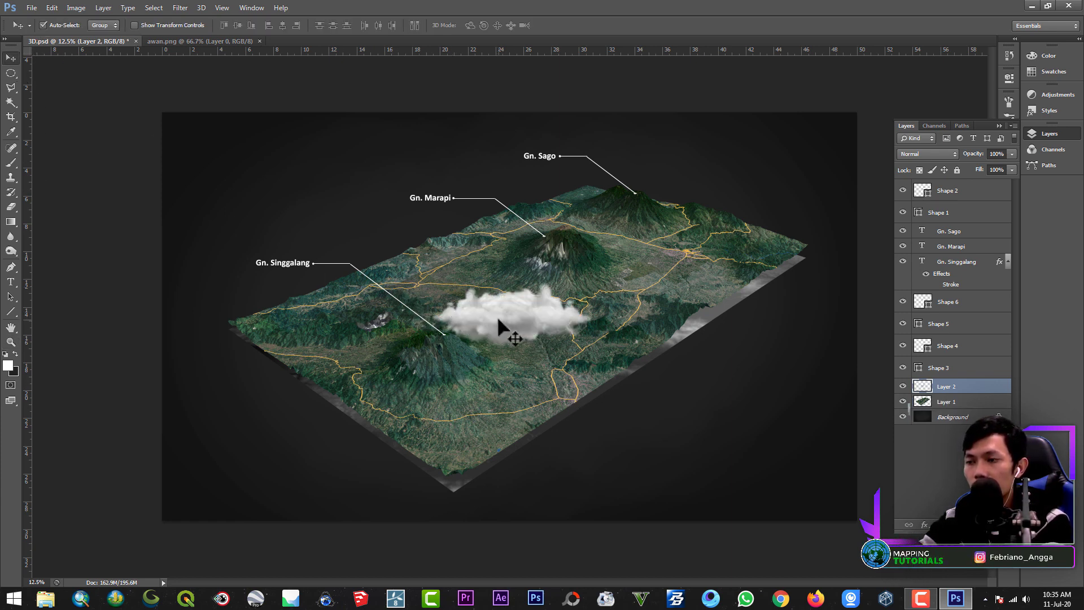
{"action": "left_click_drag", "start_coordinate": [499, 324], "coordinate": [462, 323]}
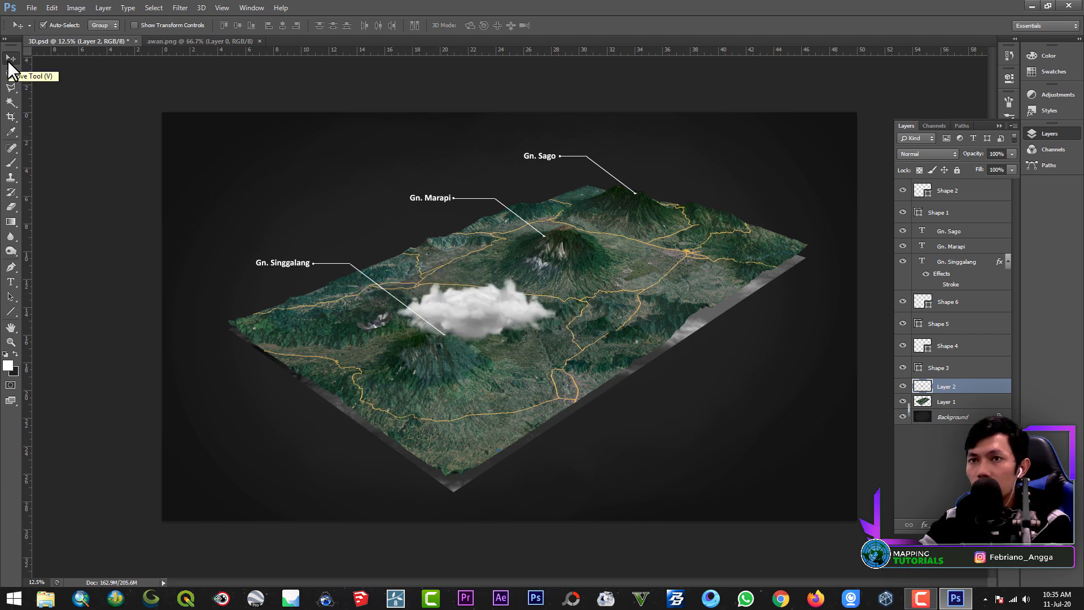
Move the Layer 2 cloud beside the Gn. Singgalang peak and scale it down proportionally to a little over half its size.
{"action": "left_click_drag", "start_coordinate": [497, 334], "coordinate": [547, 345]}
{"action": "left_click_drag", "start_coordinate": [674, 265], "coordinate": [494, 354]}
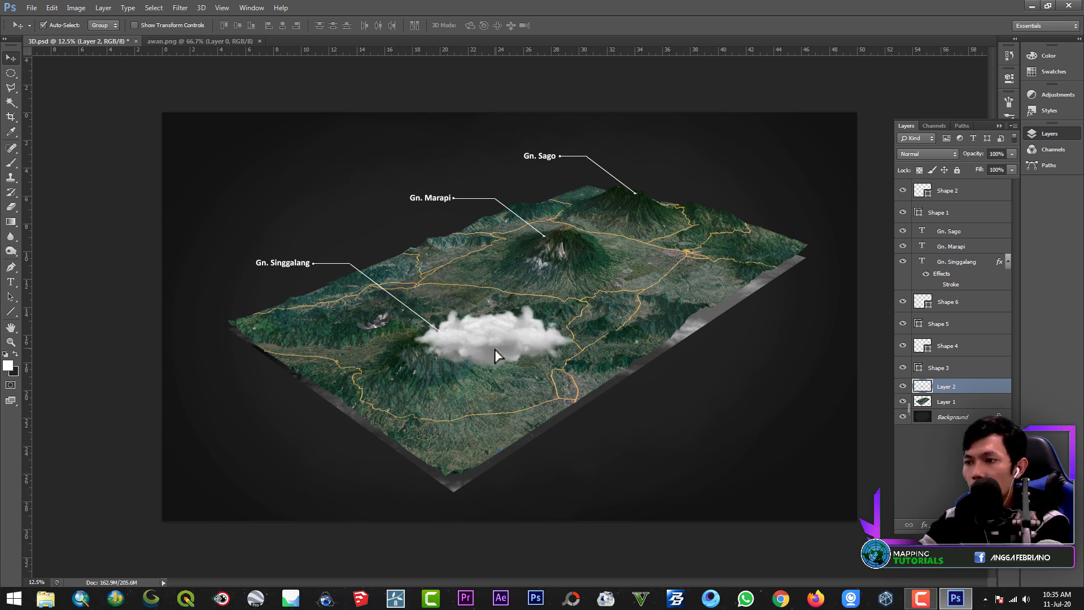
{"action": "key", "text": "ctrl+t"}
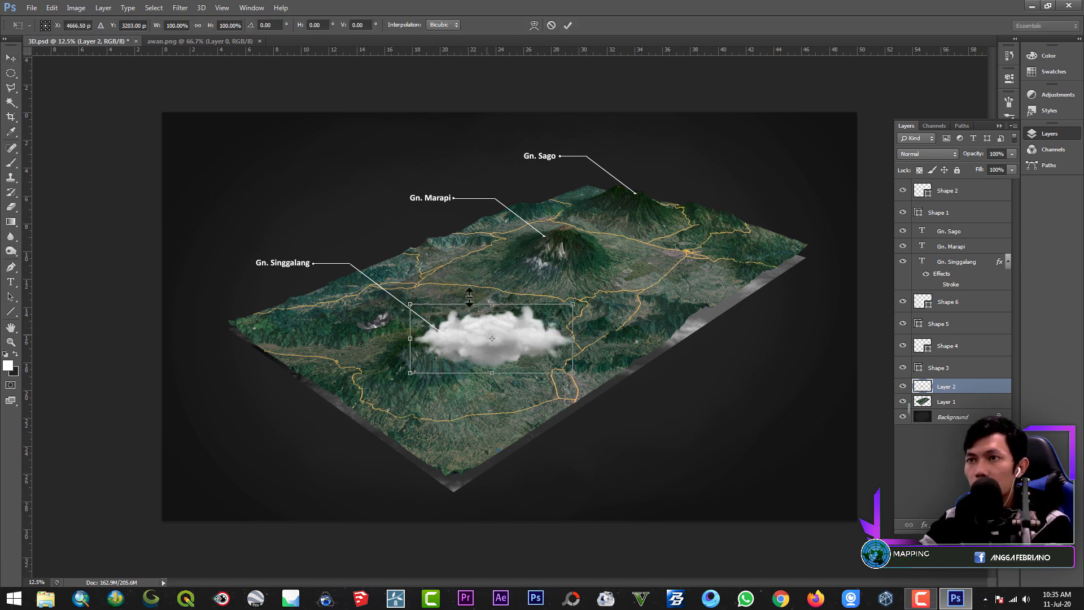
{"action": "left_click", "coordinate": [198, 26]}
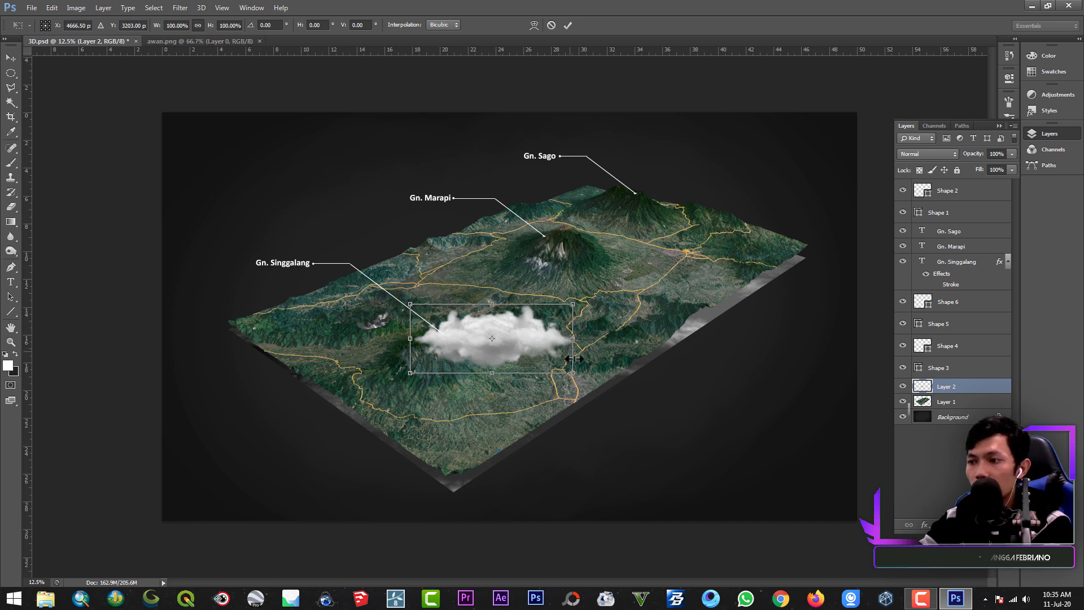
{"action": "left_click_drag", "start_coordinate": [572, 372], "coordinate": [503, 342]}
{"action": "left_click", "coordinate": [568, 26]}
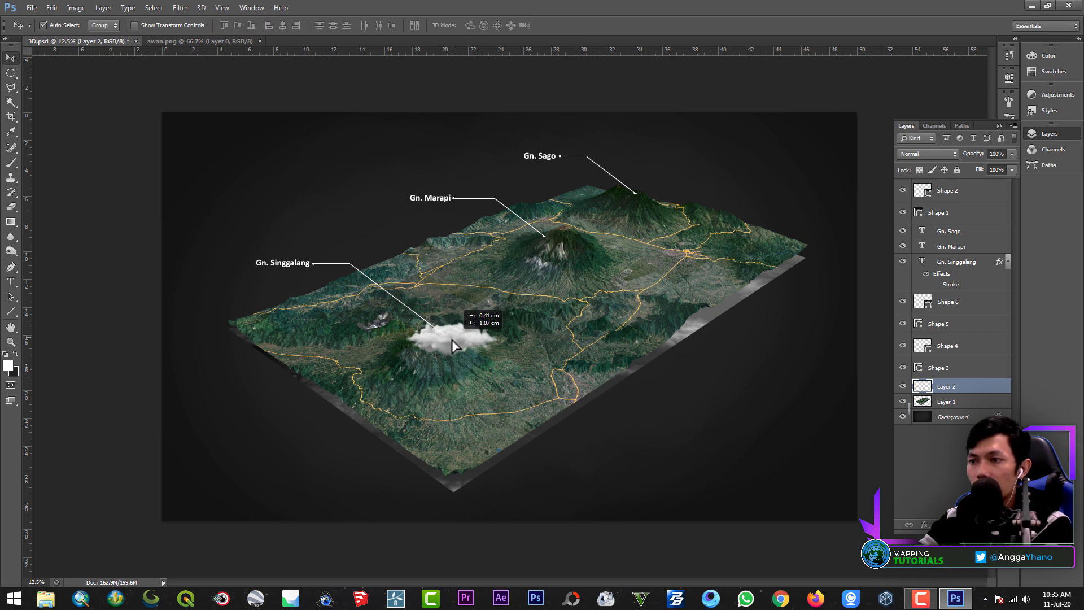
Move the Layer 2 cloud to the terrain's far edge, between the Gn. Marapi and Gn. Sago peaks.
{"action": "left_click_drag", "start_coordinate": [451, 340], "coordinate": [573, 212]}
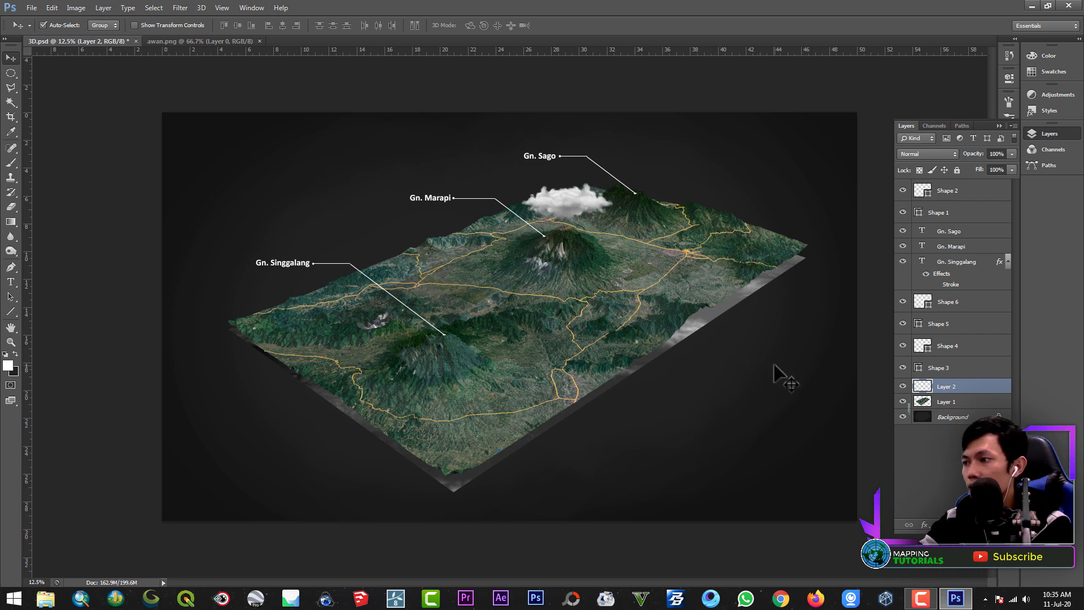
{"action": "right_click", "coordinate": [939, 387]}
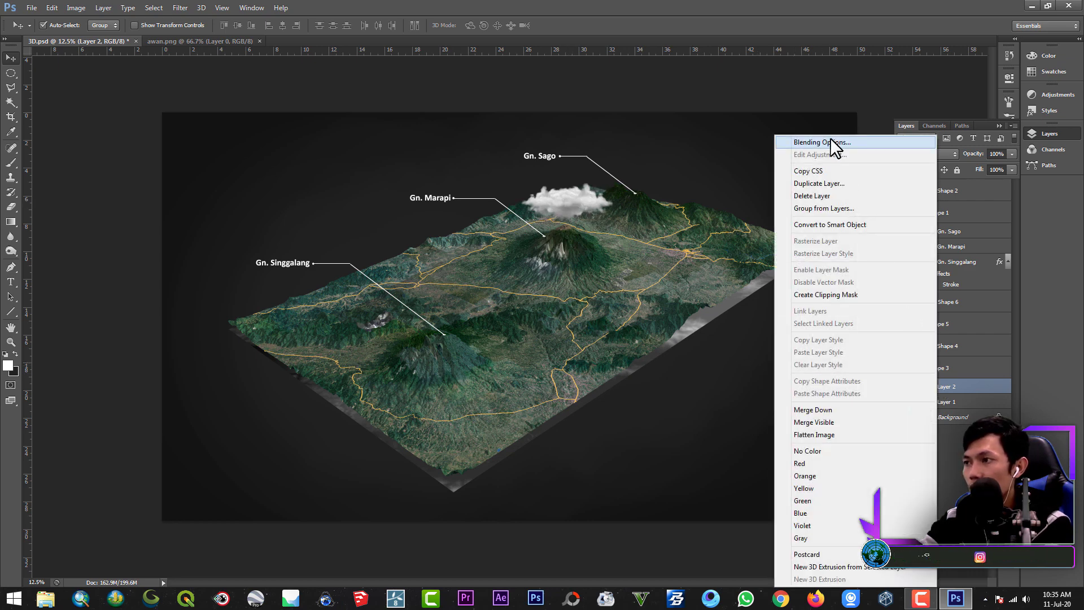
{"action": "left_click", "coordinate": [938, 261]}
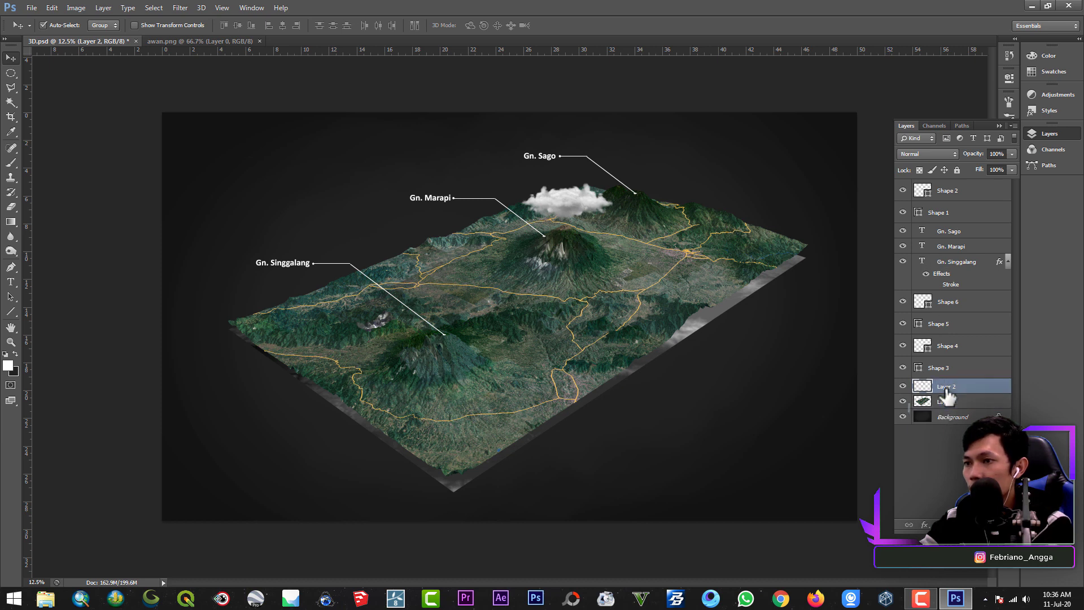
{"action": "left_click_drag", "start_coordinate": [587, 210], "coordinate": [593, 212]}
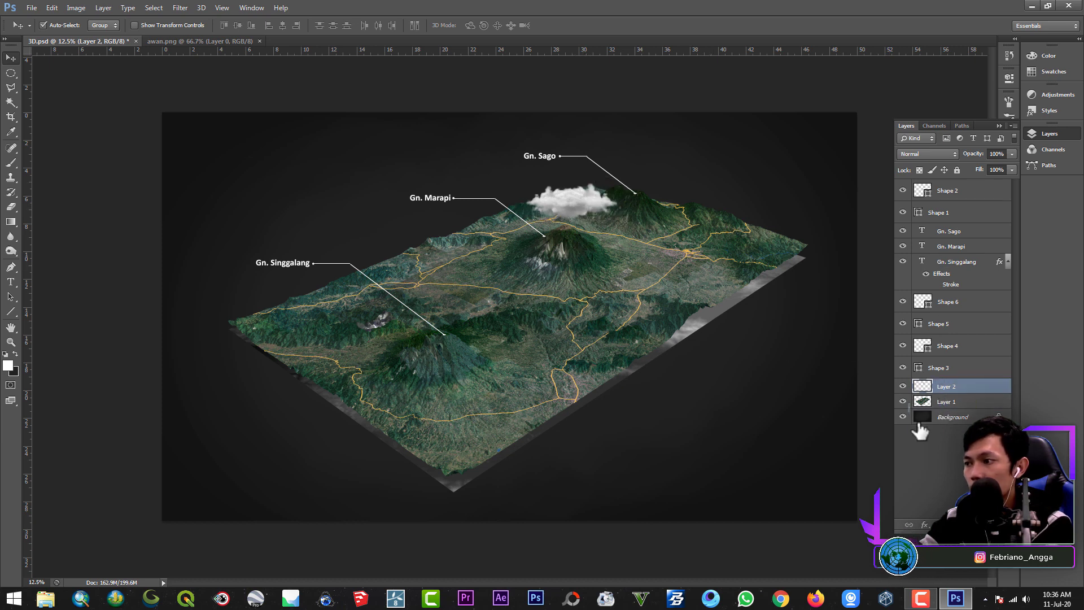
Set the opacity of the Layer 2 cloud to 70%.
{"action": "left_click", "coordinate": [1010, 153]}
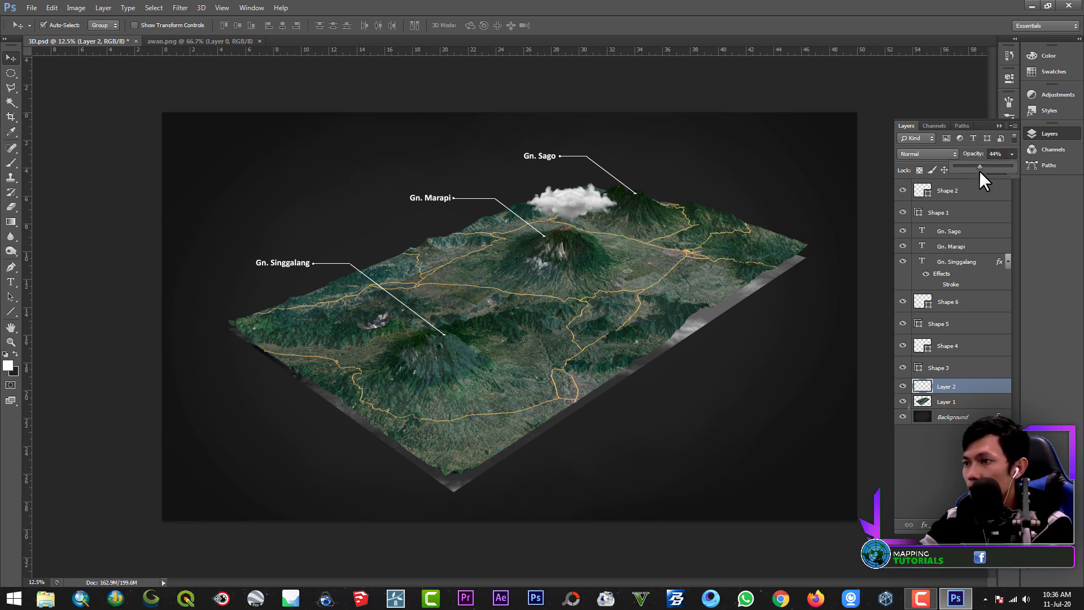
{"action": "mouse_move", "coordinate": [978, 171]}
{"action": "left_mouse_down"}
{"action": "mouse_move", "coordinate": [964, 170]}
{"action": "mouse_move", "coordinate": [982, 174]}
{"action": "left_mouse_up"}
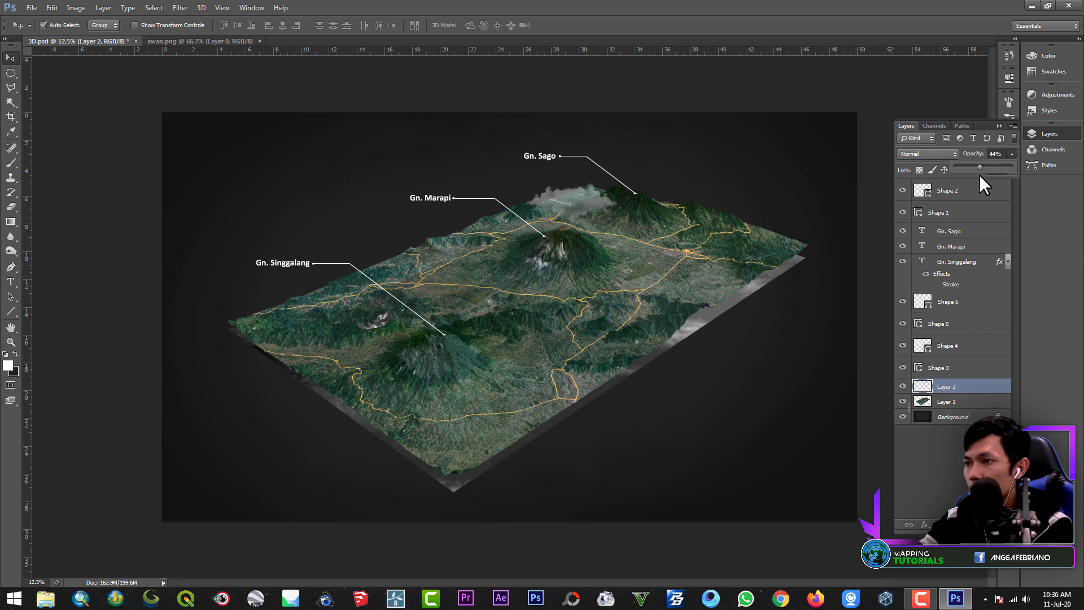
{"action": "left_click_drag", "start_coordinate": [981, 174], "coordinate": [997, 176]}
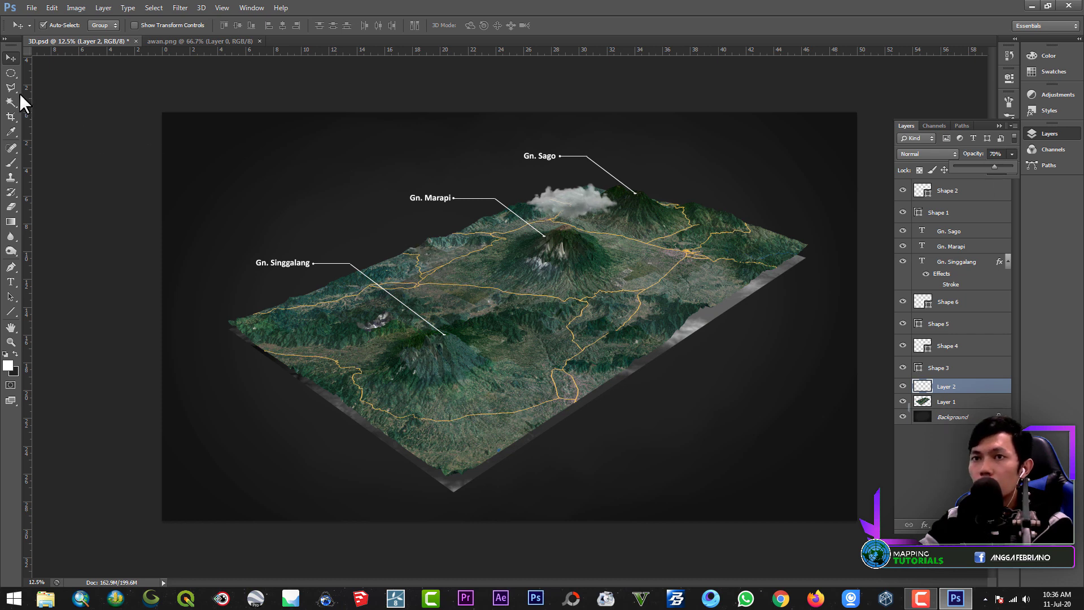
Scale the Layer 2 cloud down proportionally to about two thirds and move it just right of the Gn. Sago peak.
{"action": "key", "text": "ctrl+t"}
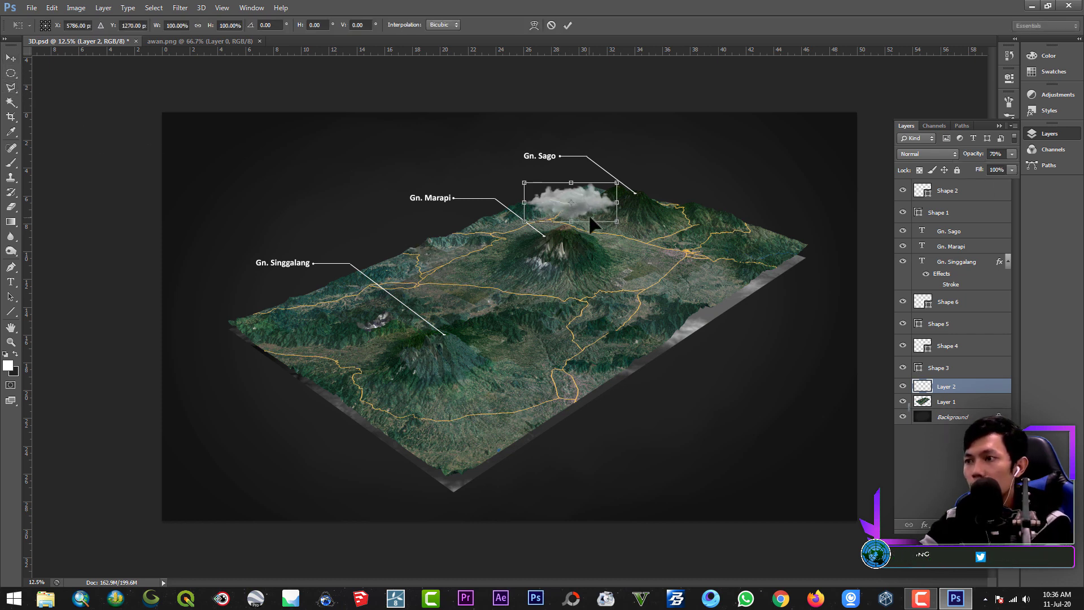
{"action": "left_click_drag", "start_coordinate": [616, 221], "coordinate": [594, 209]}
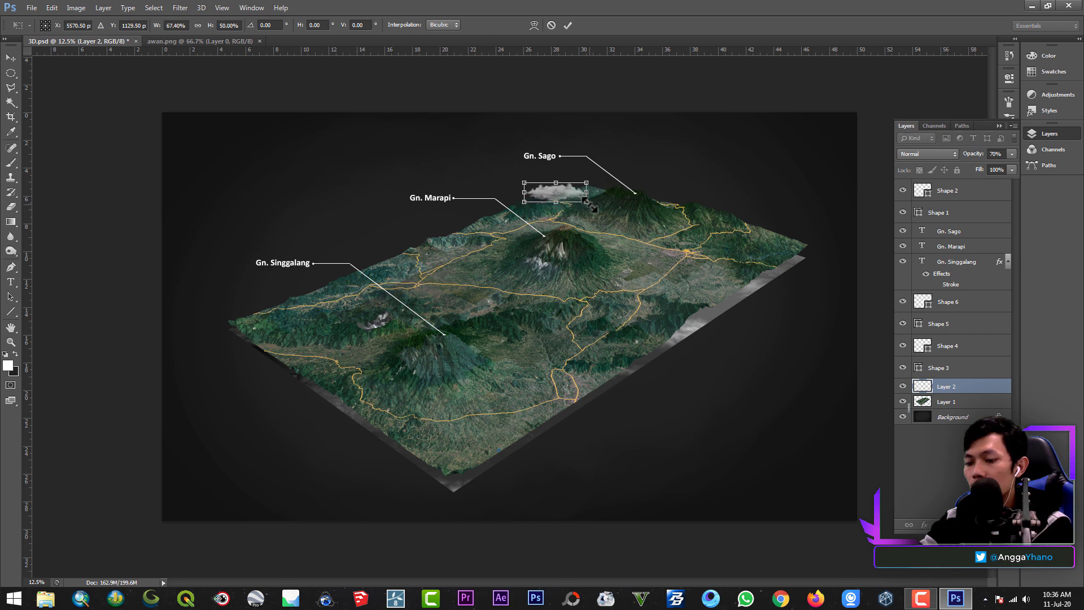
{"action": "key", "text": "ctrl+z"}
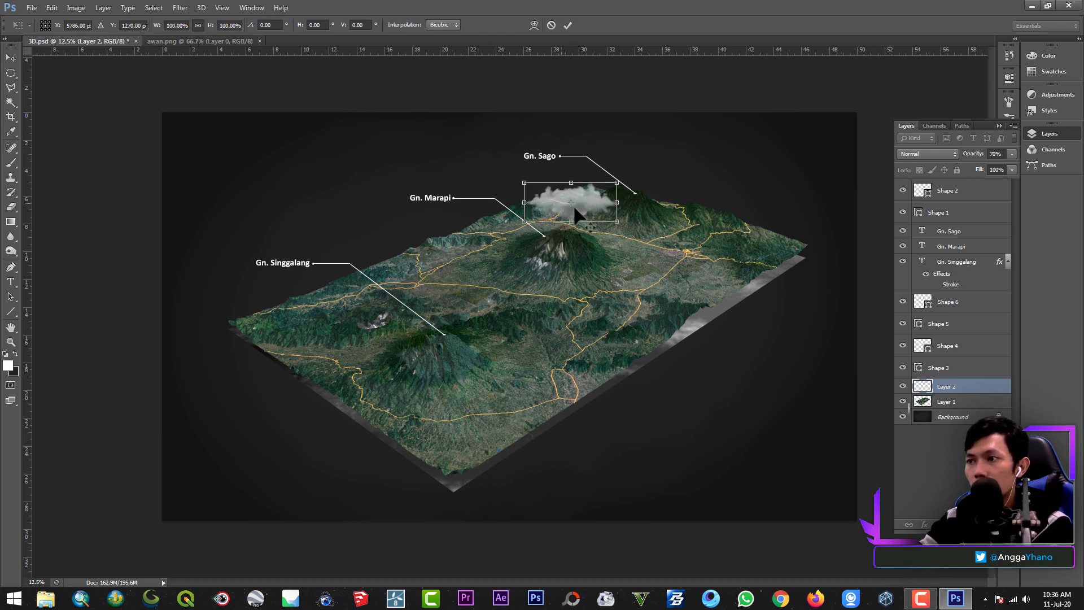
{"action": "left_click_drag", "start_coordinate": [616, 220], "coordinate": [676, 210], "text": "shift"}
{"action": "left_click", "coordinate": [567, 26]}
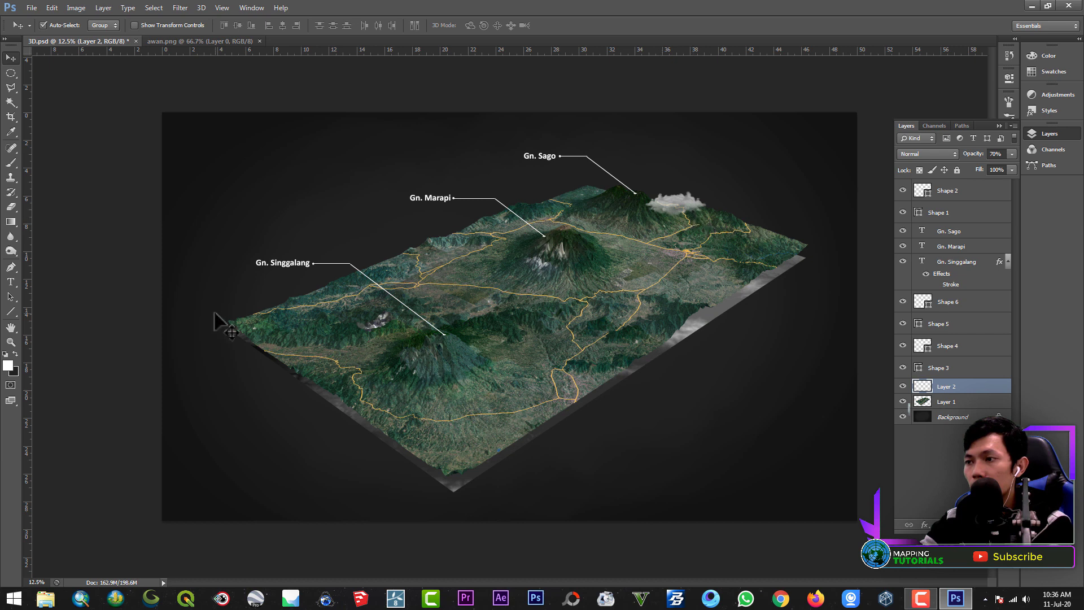
Enlarge the Layer 2 cloud proportionally and place it at the terrain's far edge behind the Gn. Marapi peak.
{"action": "left_click_drag", "start_coordinate": [662, 211], "coordinate": [405, 261]}
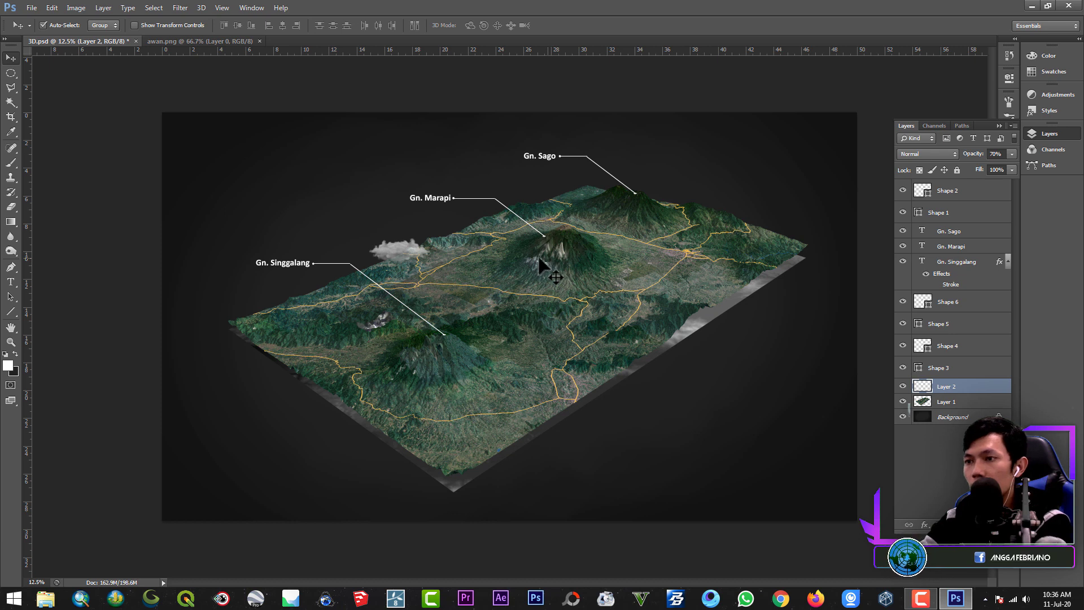
{"action": "key", "text": "ctrl+t"}
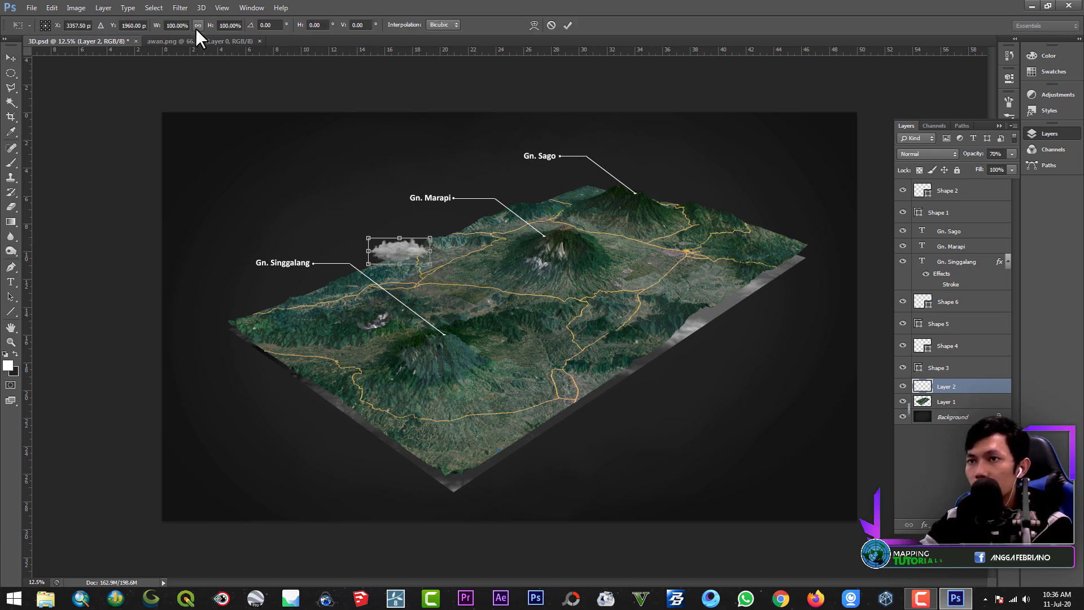
{"action": "left_click_drag", "start_coordinate": [437, 233], "coordinate": [540, 200]}
{"action": "left_click", "coordinate": [567, 25]}
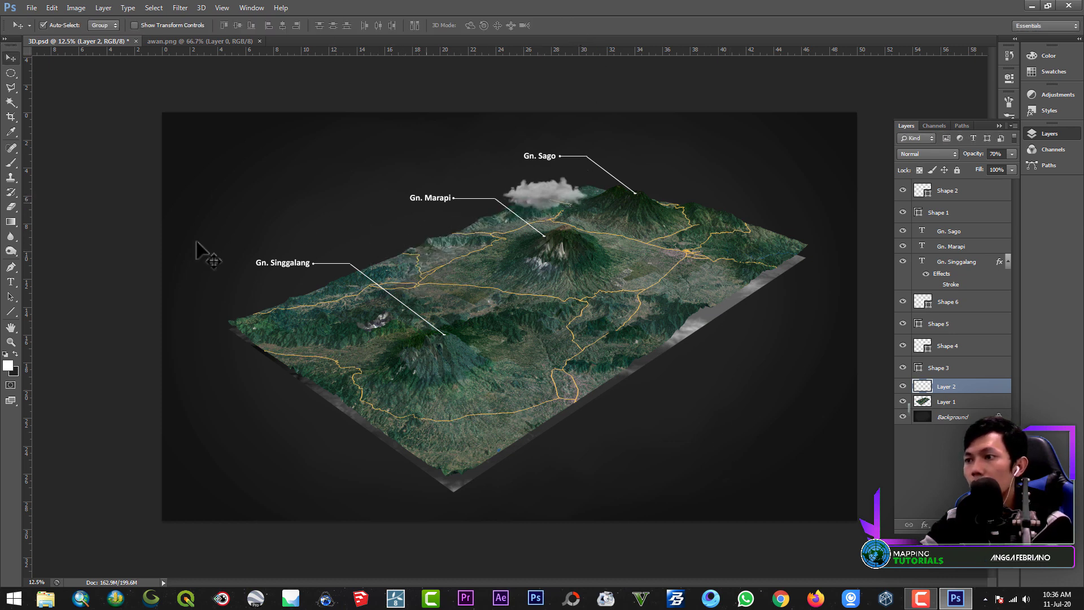
Close the awan.png document and open the cloud image awan3.png from the Awan folder.
{"action": "left_click", "coordinate": [32, 8]}
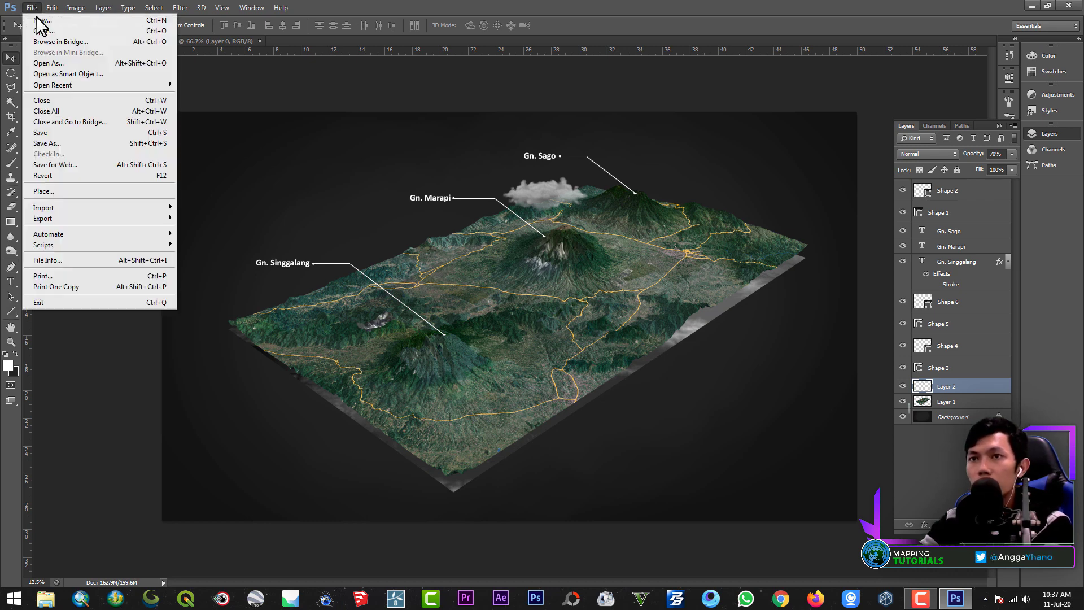
{"action": "left_click", "coordinate": [320, 4]}
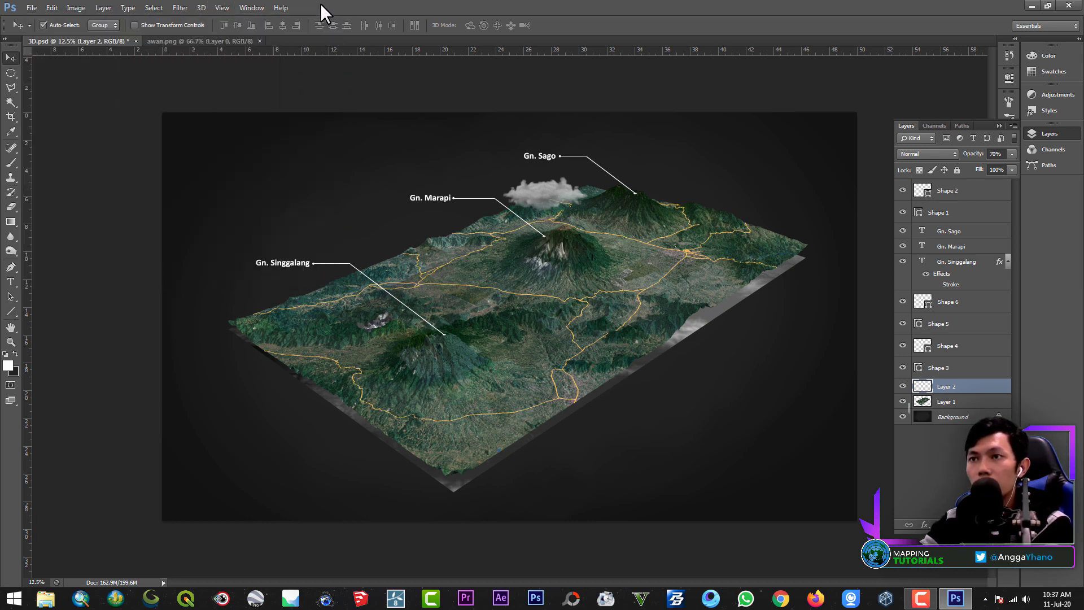
{"action": "left_click", "coordinate": [259, 41]}
{"action": "left_click", "coordinate": [30, 8]}
{"action": "left_click", "coordinate": [40, 31]}
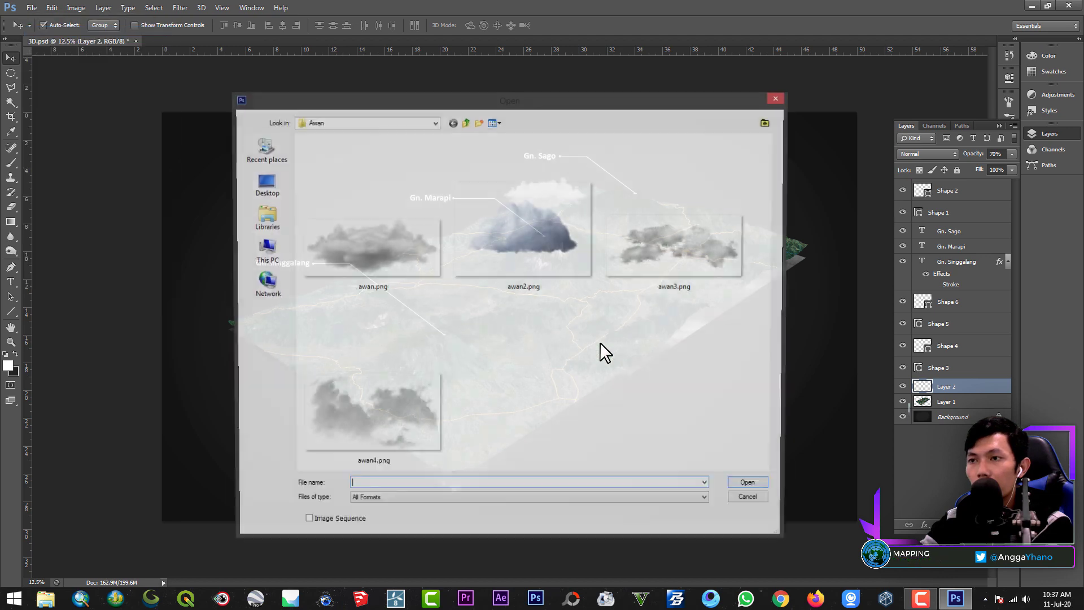
{"action": "left_click", "coordinate": [652, 249]}
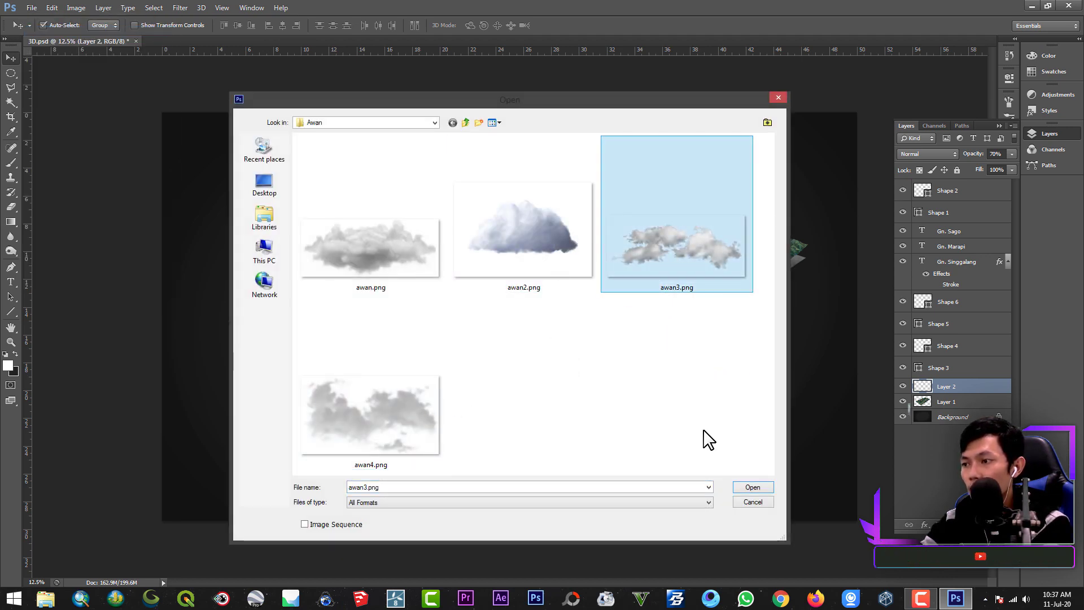
{"action": "left_click", "coordinate": [751, 487]}
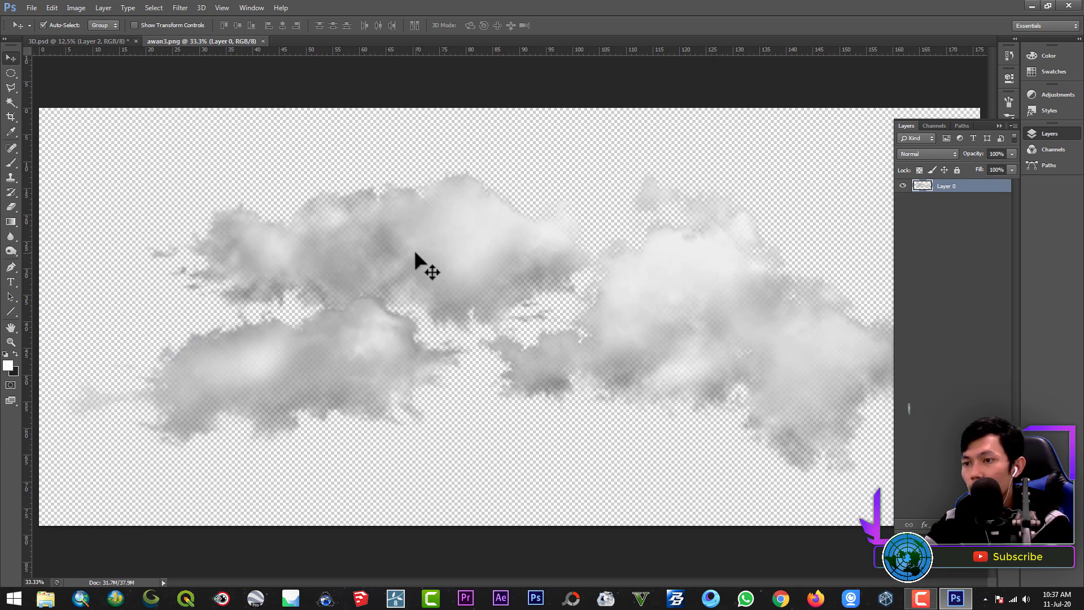
Copy the whole awan3.png cloud image into 3D.psd as a new layer above Layer 2.
{"action": "key", "text": "ctrl+a"}
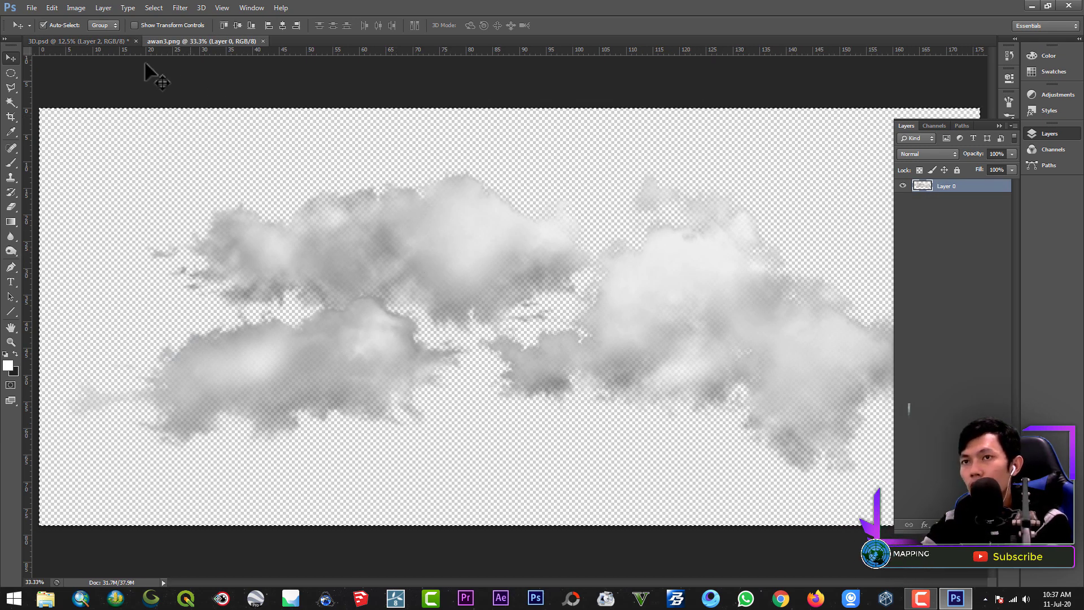
{"action": "left_click", "coordinate": [108, 40]}
{"action": "key", "text": "ctrl+v"}
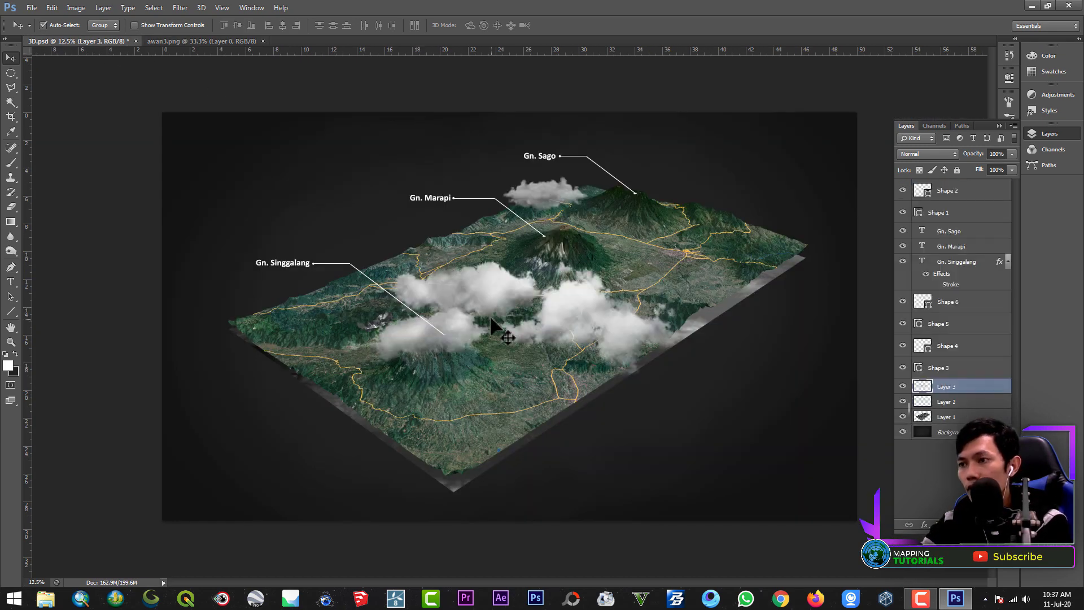
Scale the Layer 3 clouds down proportionally to 37.95%.
{"action": "key", "text": "ctrl+t"}
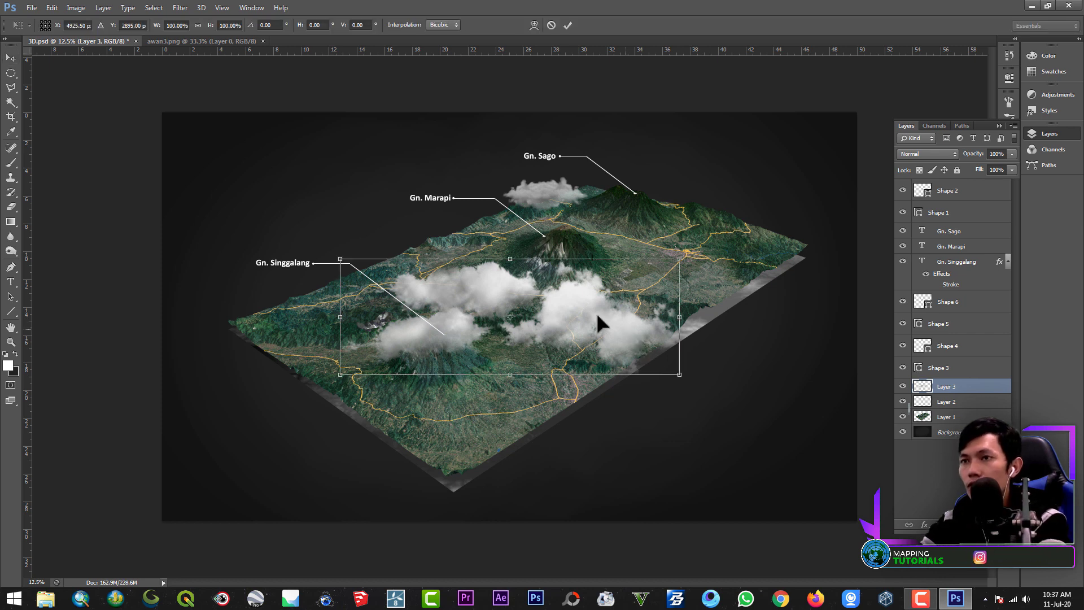
{"action": "left_click", "coordinate": [198, 26]}
{"action": "left_click_drag", "start_coordinate": [680, 371], "coordinate": [471, 306]}
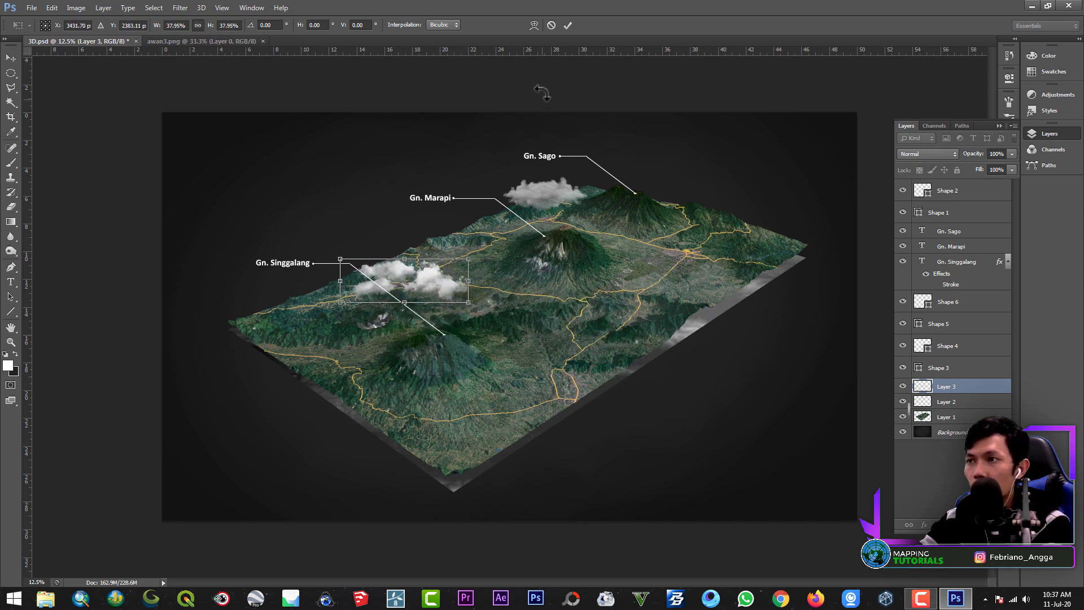
{"action": "left_click", "coordinate": [568, 25]}
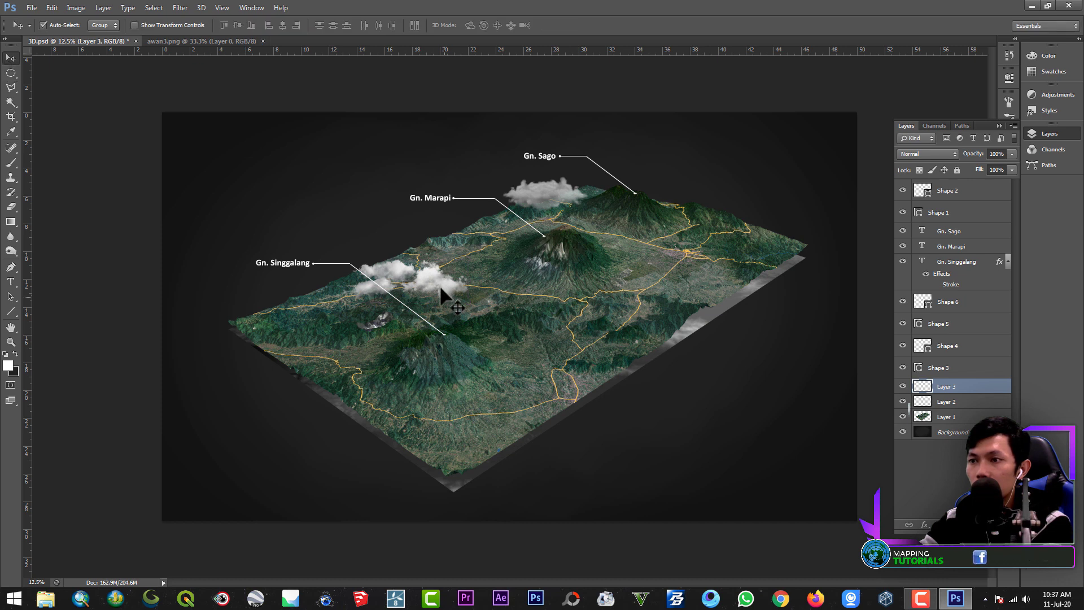
Place the Layer 3 clouds on the terrain's edge below the Gn. Singgalang label and scale them proportionally to 82.30%.
{"action": "left_click_drag", "start_coordinate": [442, 289], "coordinate": [796, 232]}
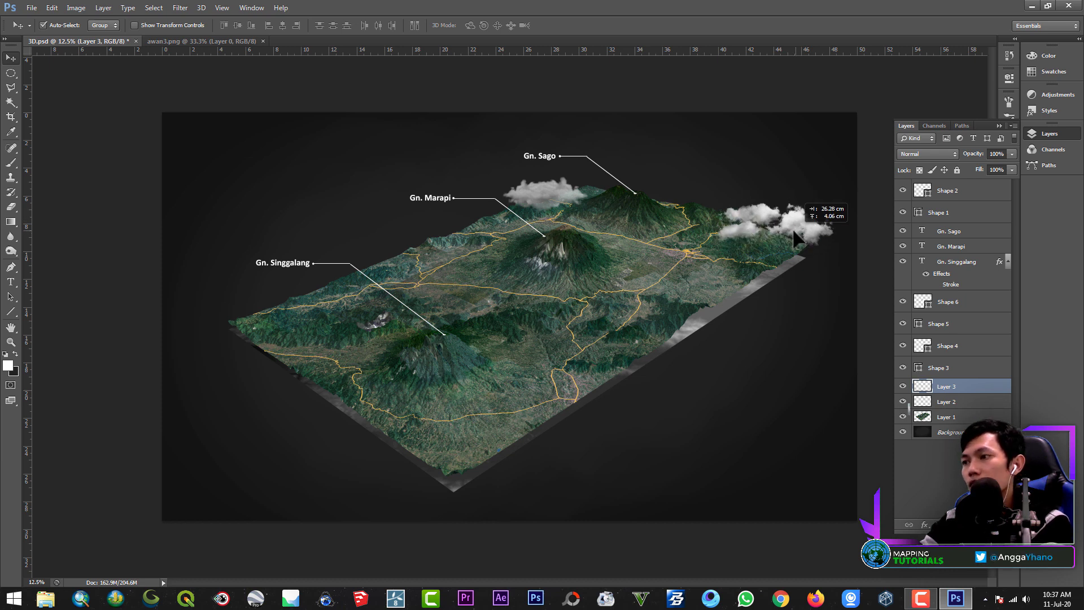
{"action": "left_click_drag", "start_coordinate": [795, 237], "coordinate": [348, 342]}
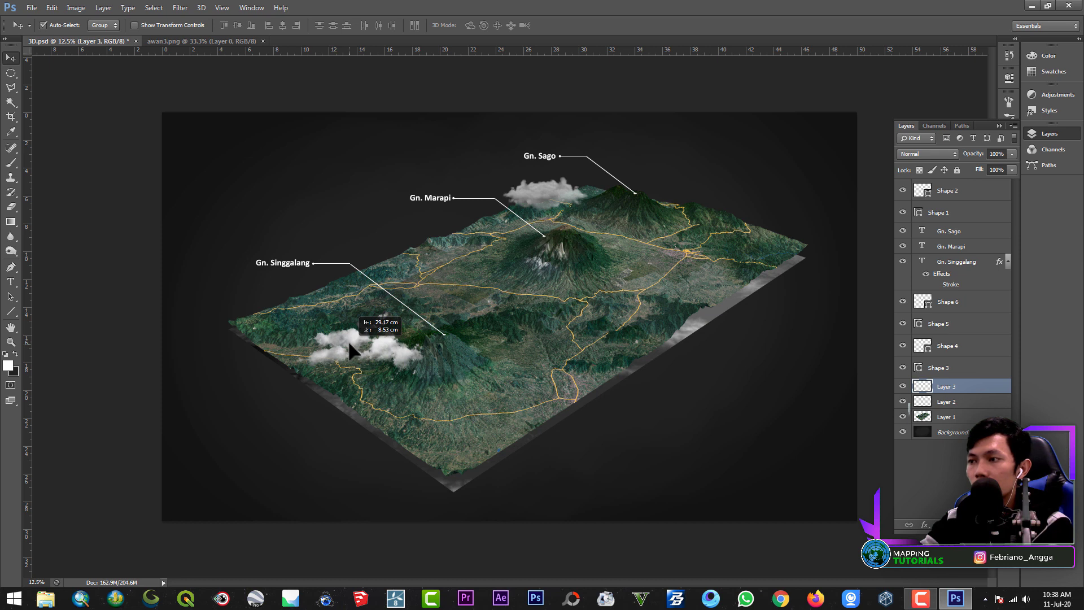
{"action": "left_click_drag", "start_coordinate": [348, 340], "coordinate": [303, 296]}
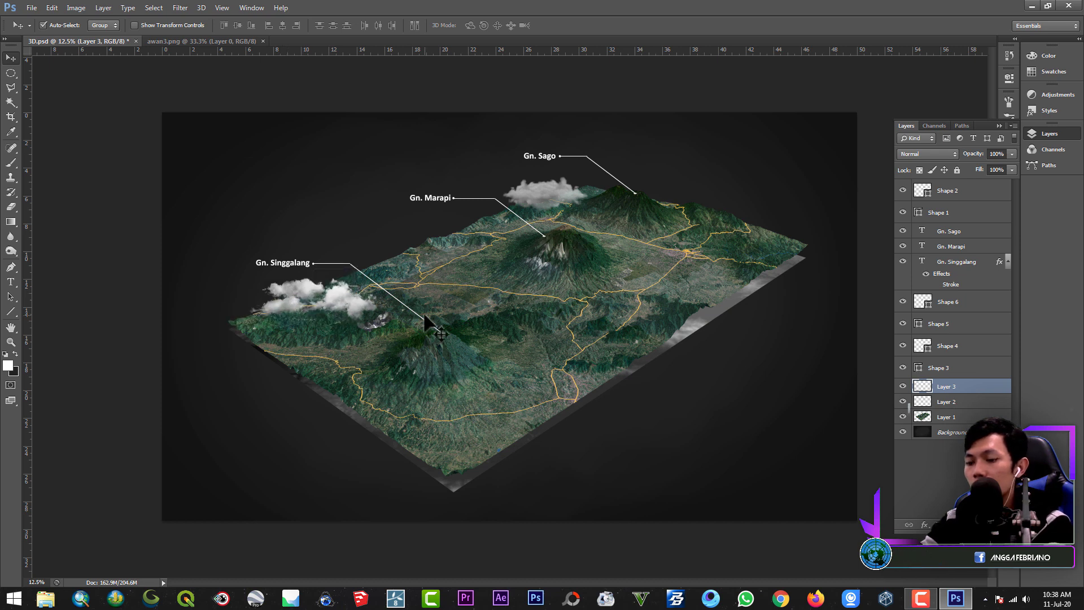
{"action": "key", "text": "ctrl+t"}
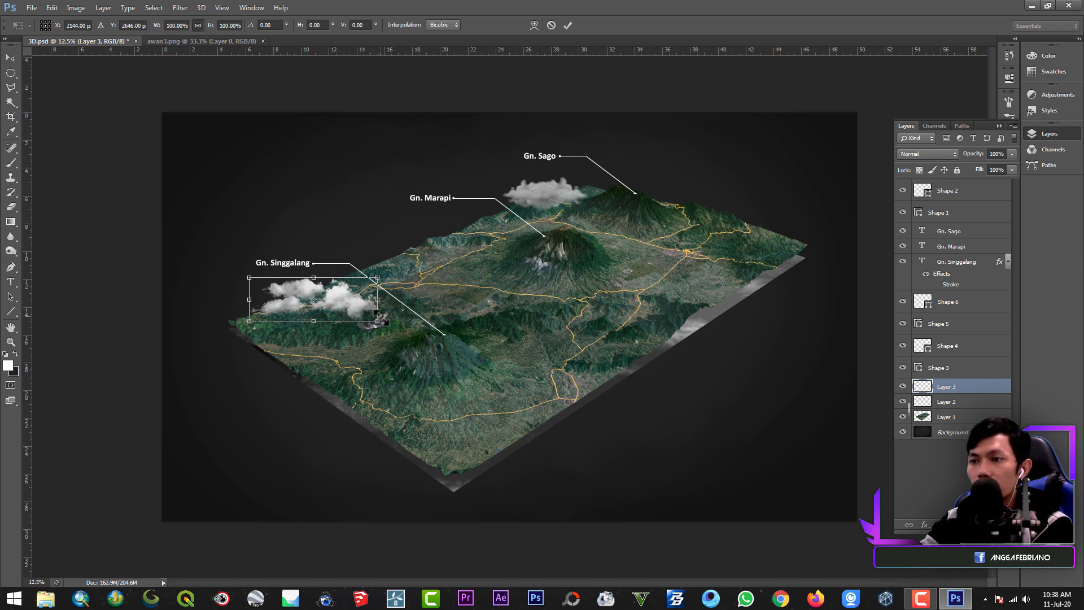
{"action": "left_click_drag", "start_coordinate": [372, 317], "coordinate": [353, 308]}
{"action": "left_click_drag", "start_coordinate": [353, 309], "coordinate": [354, 310]}
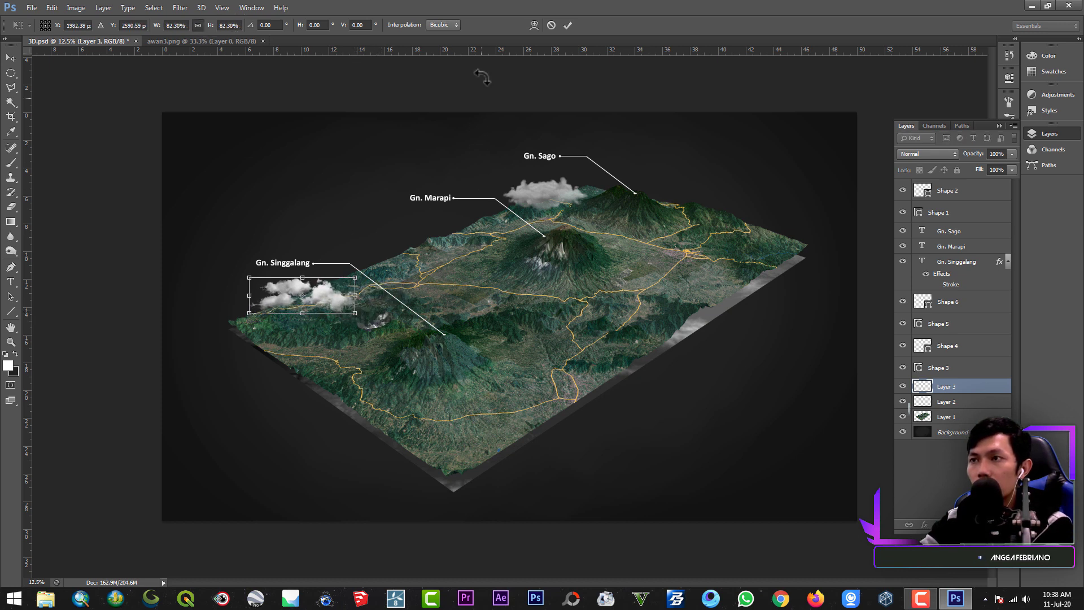
{"action": "left_click", "coordinate": [569, 26]}
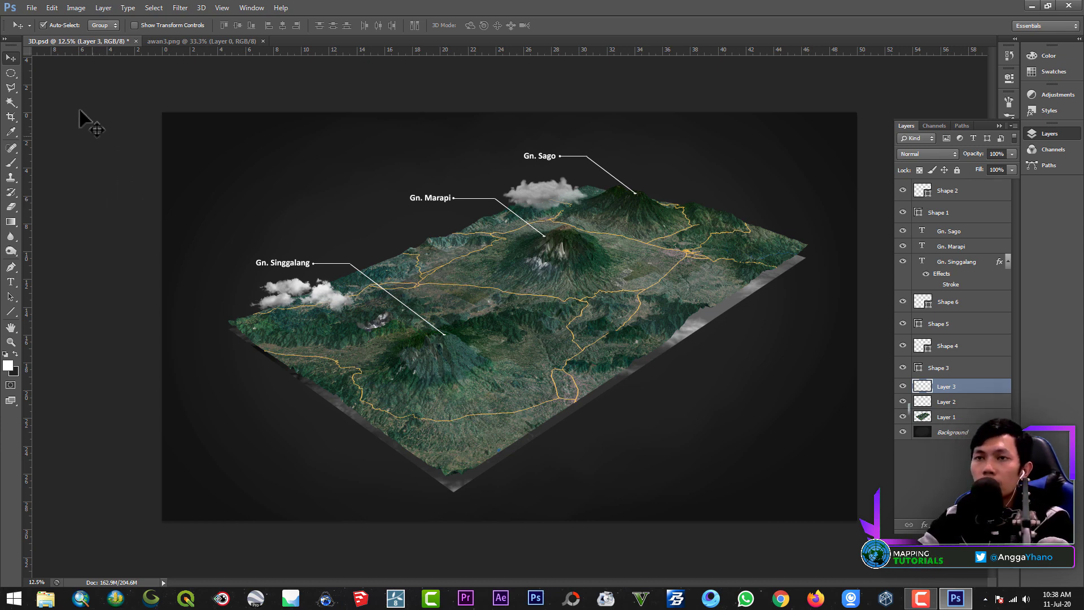
Open the cloud image awan4.png from the Awan folder.
{"action": "left_click", "coordinate": [32, 8]}
{"action": "left_click", "coordinate": [22, 33]}
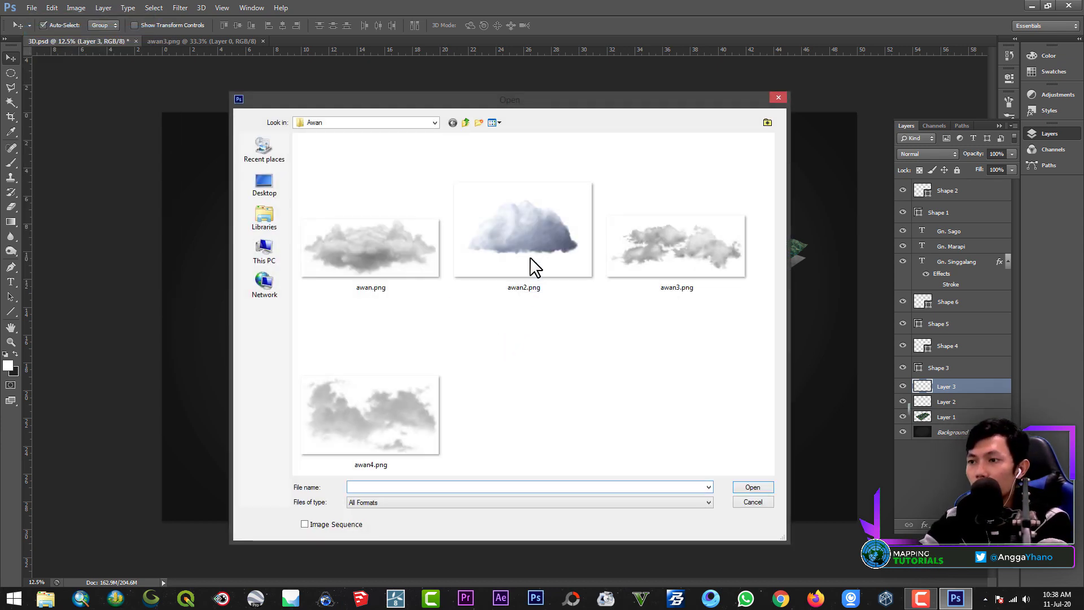
{"action": "left_click", "coordinate": [366, 406]}
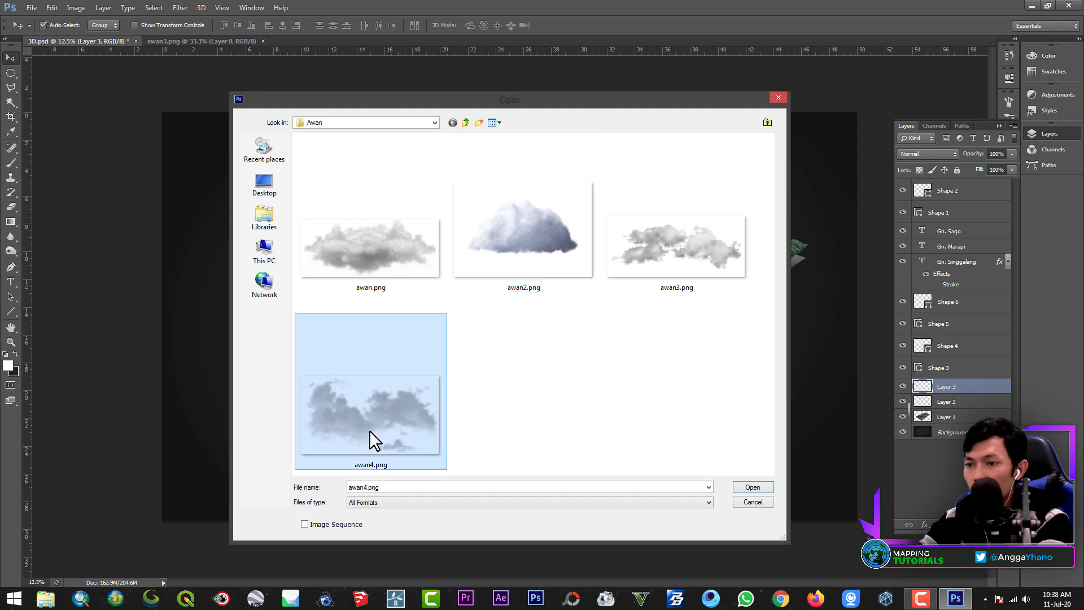
{"action": "left_click", "coordinate": [744, 488]}
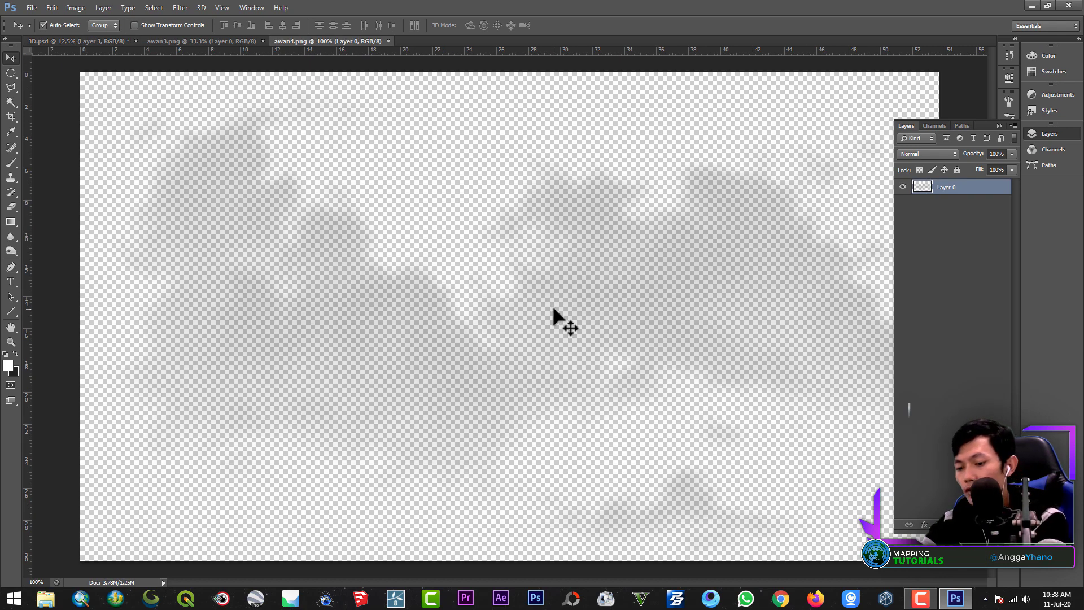
Try the whole awan4.png cloud image in 3D.psd as a new layer beside Gn. Sago and delete that layer.
{"action": "key", "text": "ctrl+a"}
{"action": "left_click", "coordinate": [172, 42]}
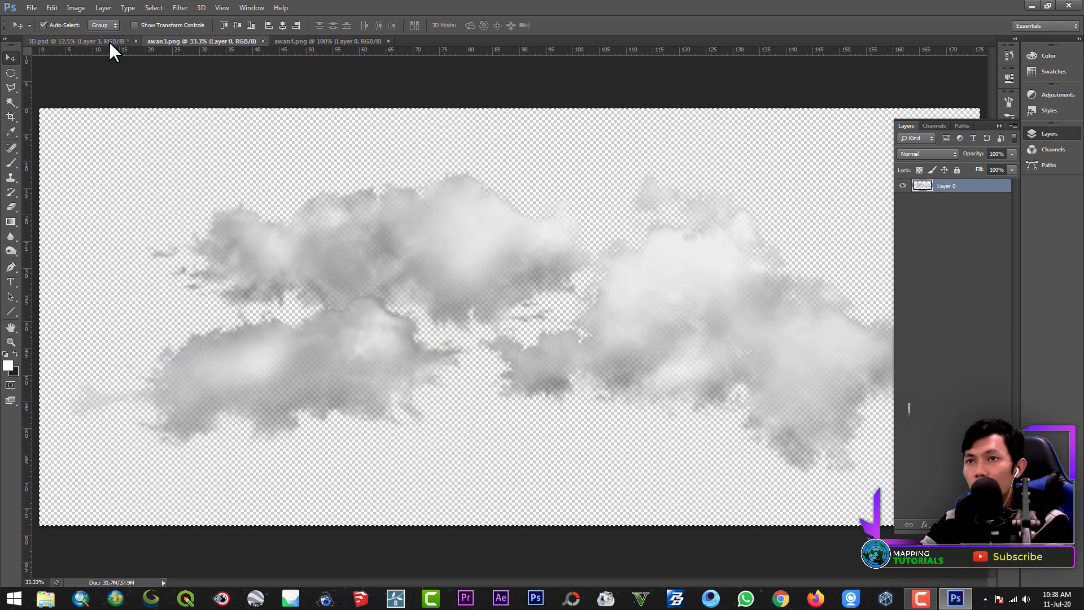
{"action": "left_click", "coordinate": [109, 41]}
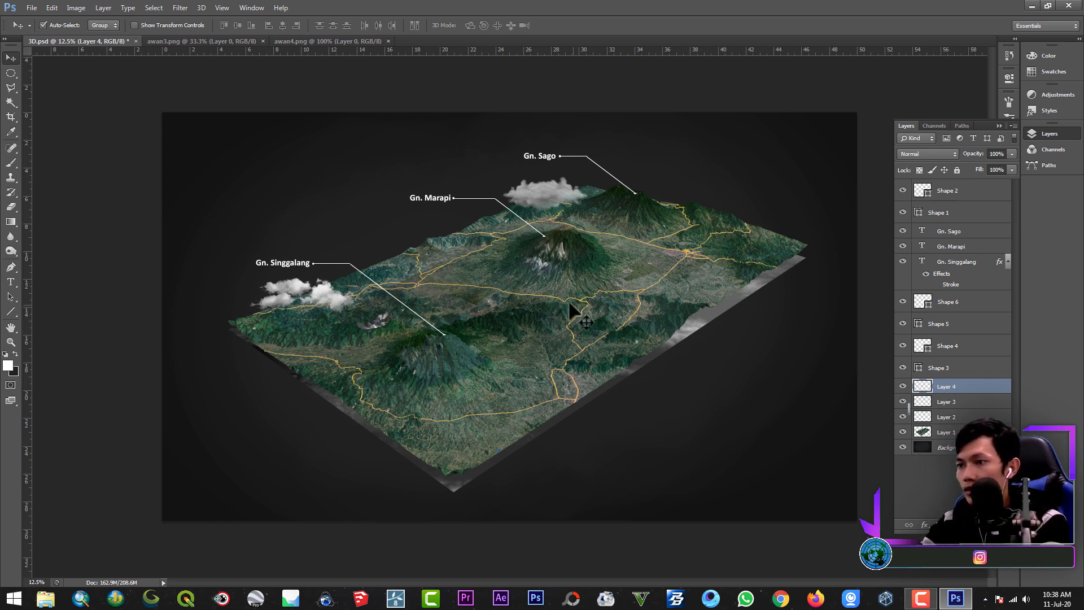
{"action": "left_click_drag", "start_coordinate": [501, 309], "coordinate": [768, 172]}
{"action": "key", "text": "ctrl+z"}
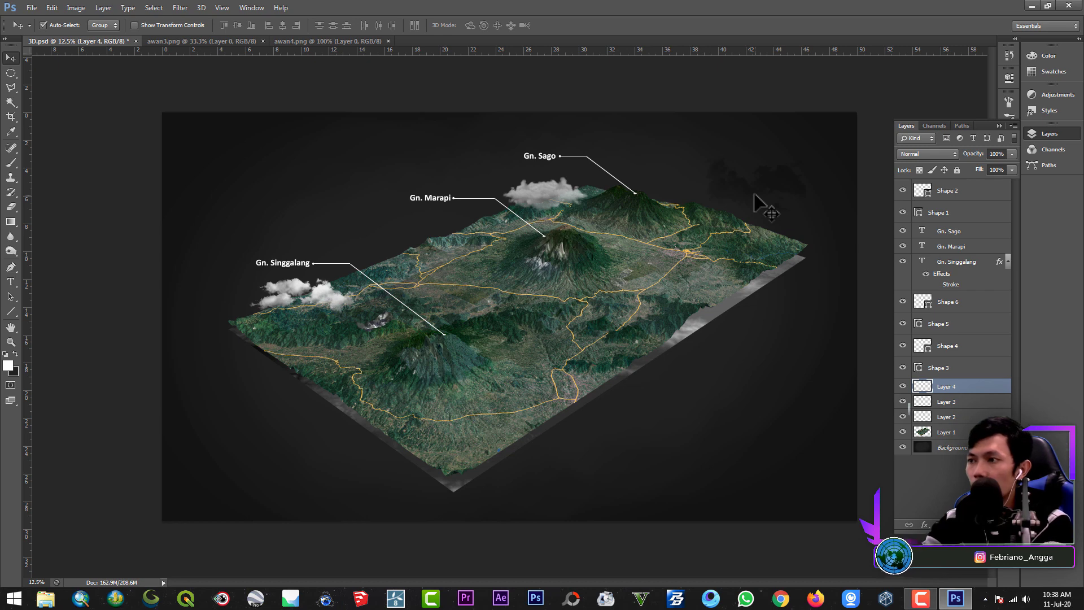
{"action": "key", "text": "Delete"}
Open awan2.png from the Awan folder and copy the whole cloud into 3D.psd as a new layer above Layer 3.
{"action": "left_click", "coordinate": [32, 8]}
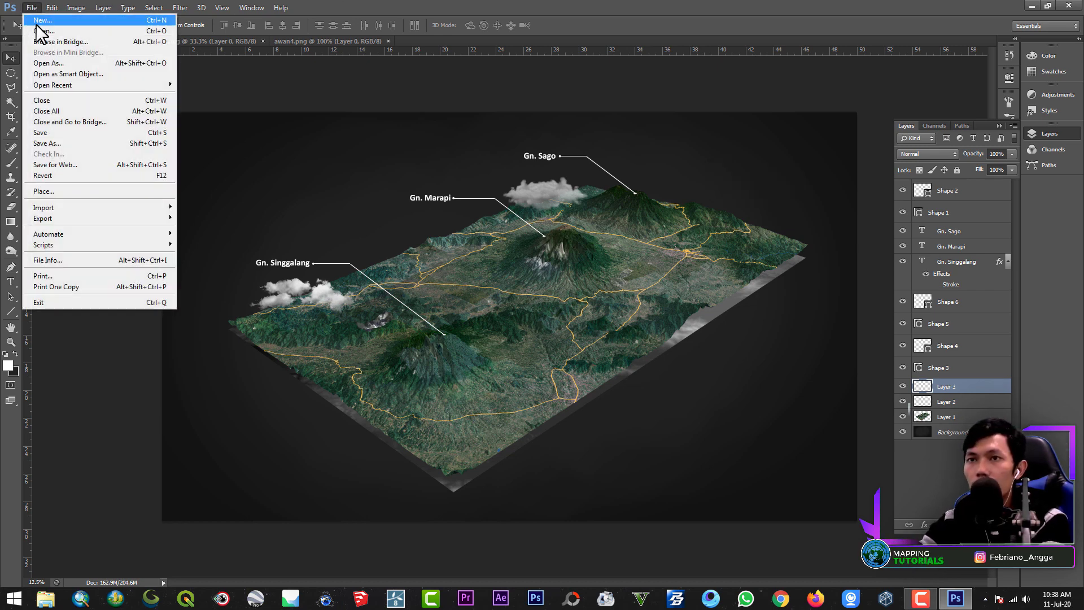
{"action": "left_click", "coordinate": [37, 31]}
{"action": "left_click", "coordinate": [530, 248]}
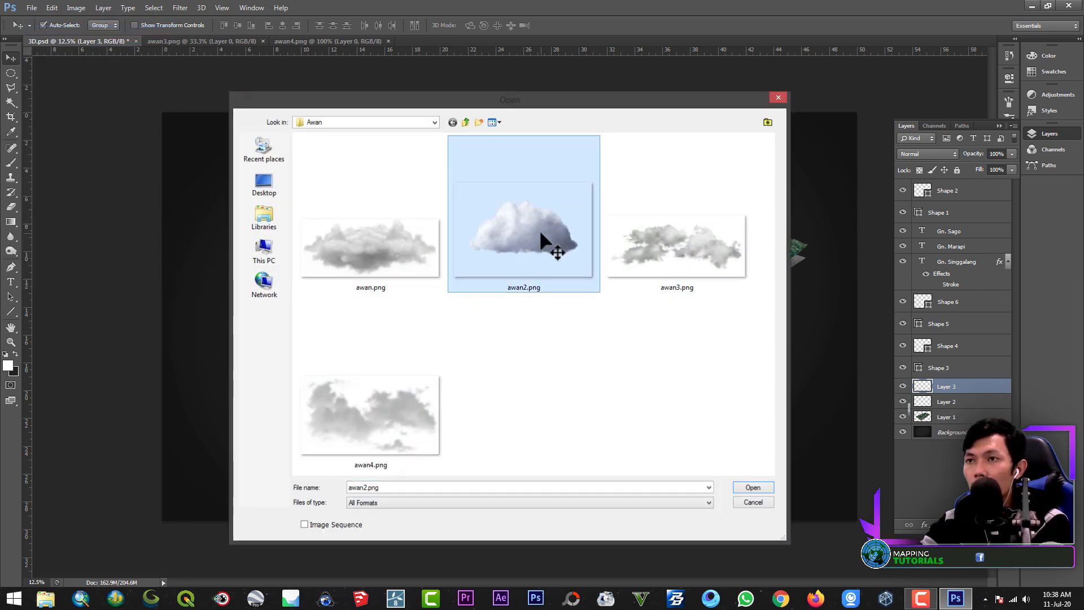
{"action": "double_click", "coordinate": [539, 229]}
{"action": "left_click_drag", "start_coordinate": [451, 148], "coordinate": [362, 164]}
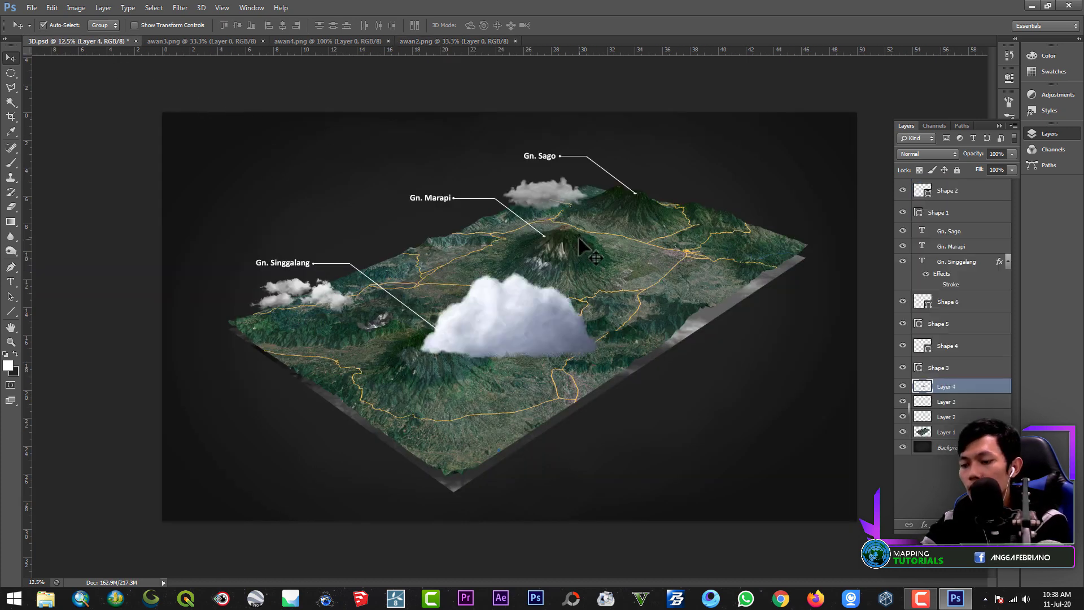
Scale the awan2.png cloud to 32.40%, try it on the terrain's corner beyond Gn. Sago, and delete its layer.
{"action": "key", "text": "ctrl+t"}
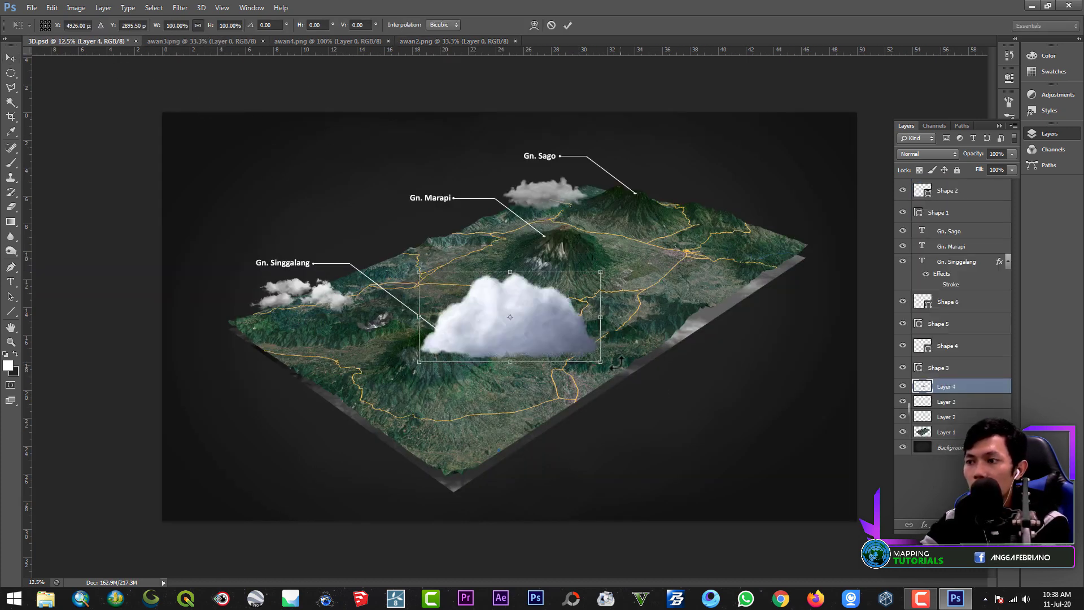
{"action": "left_click_drag", "start_coordinate": [600, 359], "coordinate": [477, 301]}
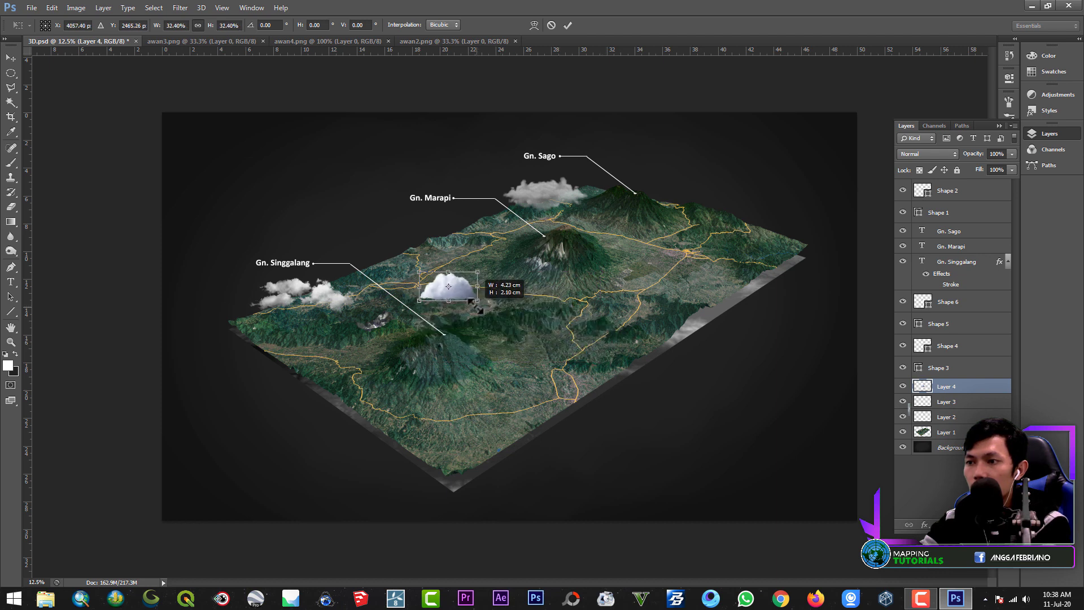
{"action": "left_click", "coordinate": [567, 25]}
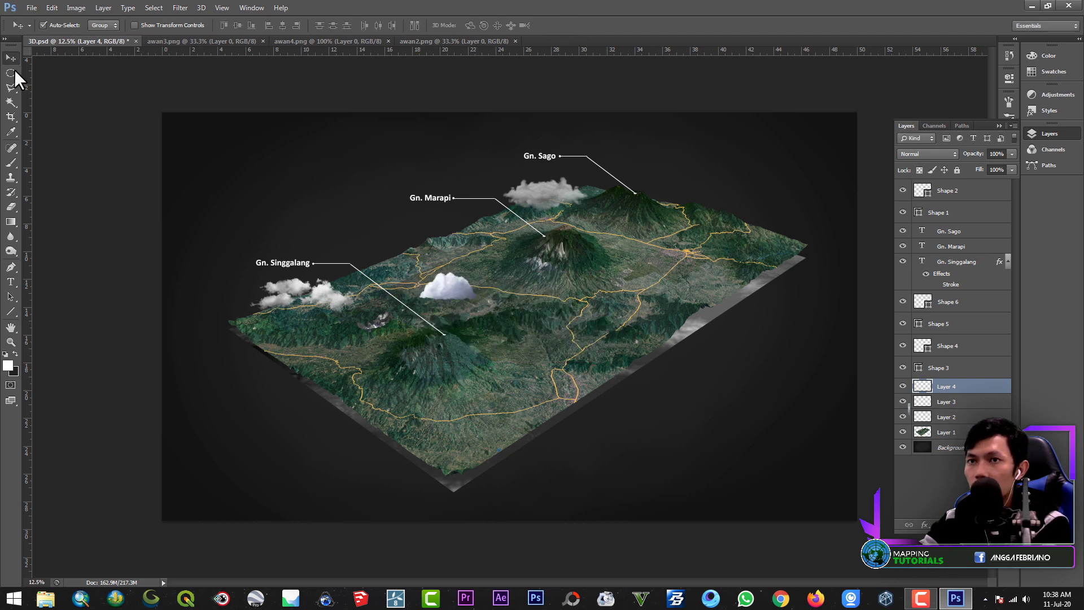
{"action": "left_click_drag", "start_coordinate": [452, 290], "coordinate": [730, 243]}
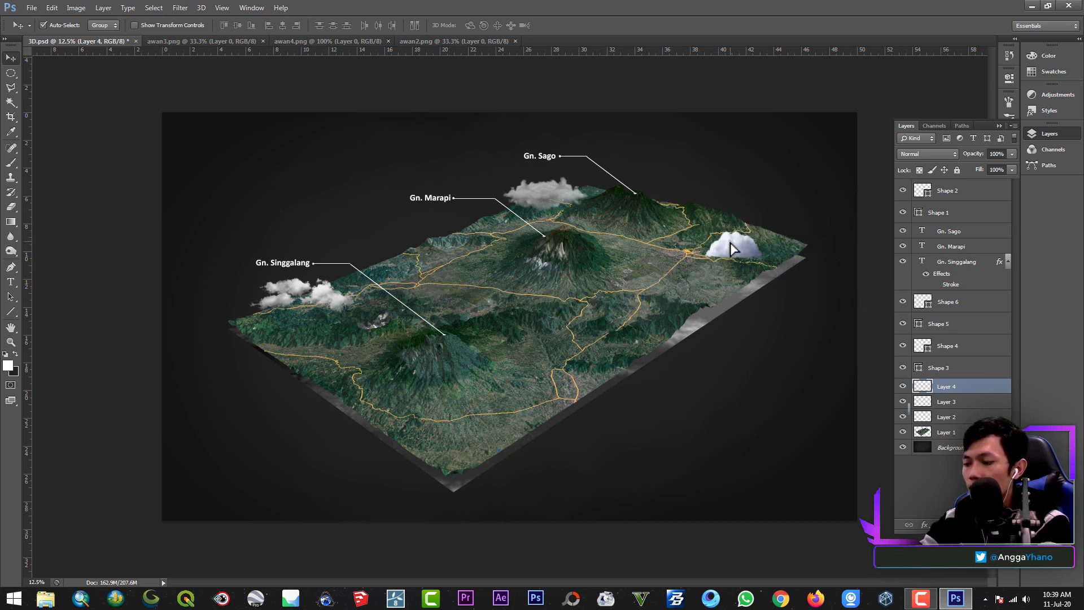
{"action": "key", "text": "Delete"}
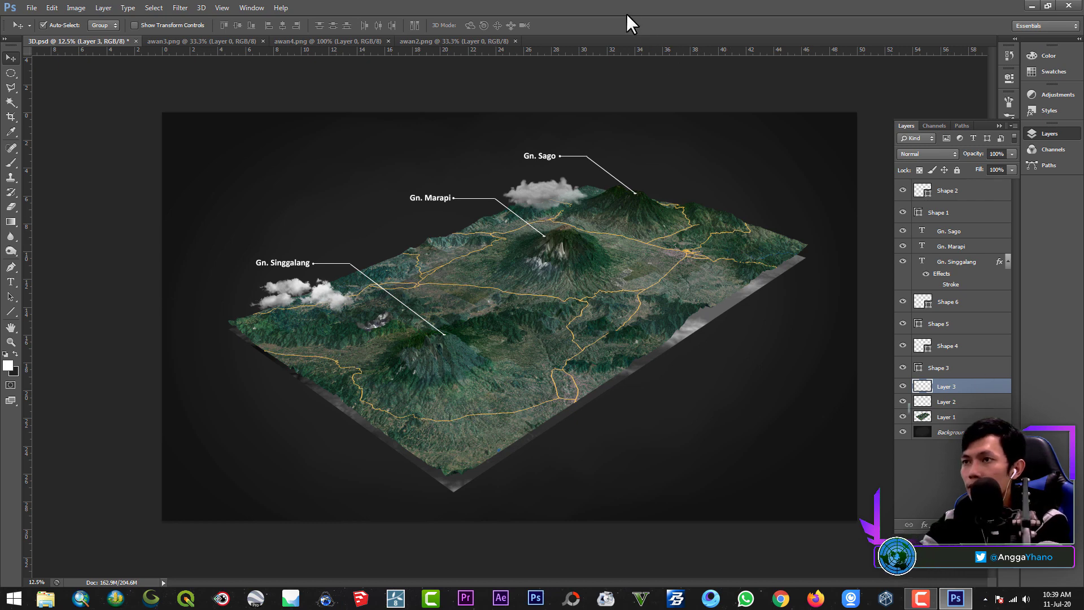
Paste the awan3.png clouds into 3D.psd as a new layer, scale them down proportionally and place them on the slope of Gn. Marapi.
{"action": "left_click", "coordinate": [436, 40]}
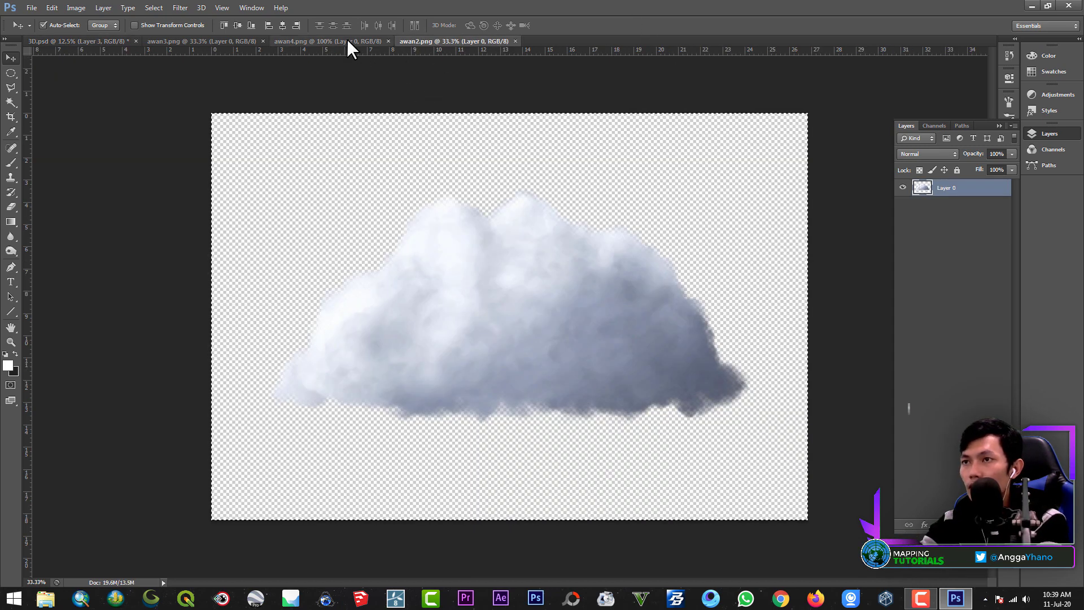
{"action": "left_click", "coordinate": [346, 39]}
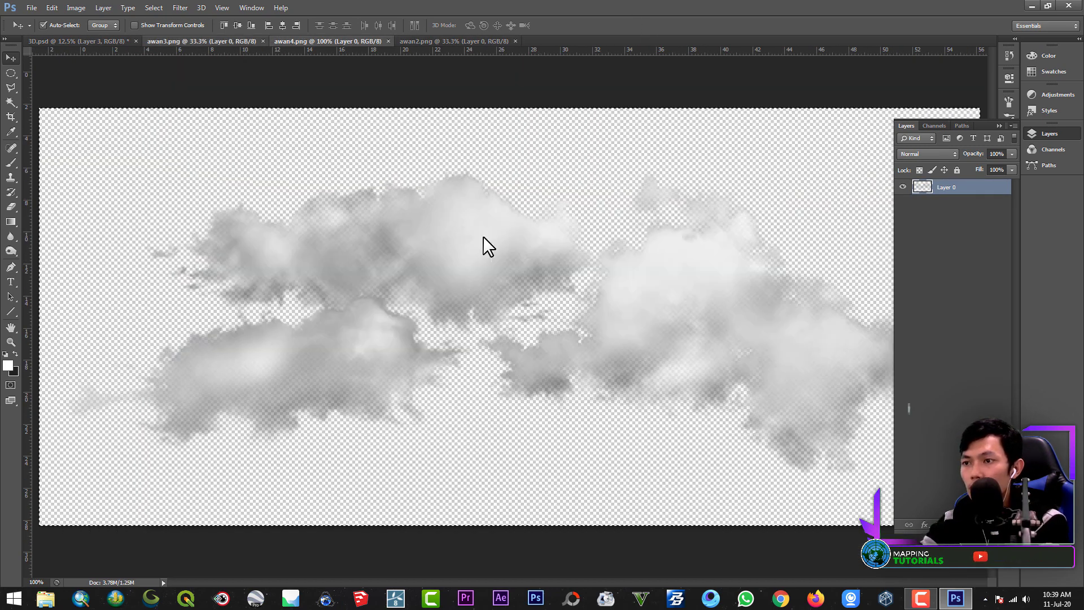
{"action": "left_click", "coordinate": [86, 38]}
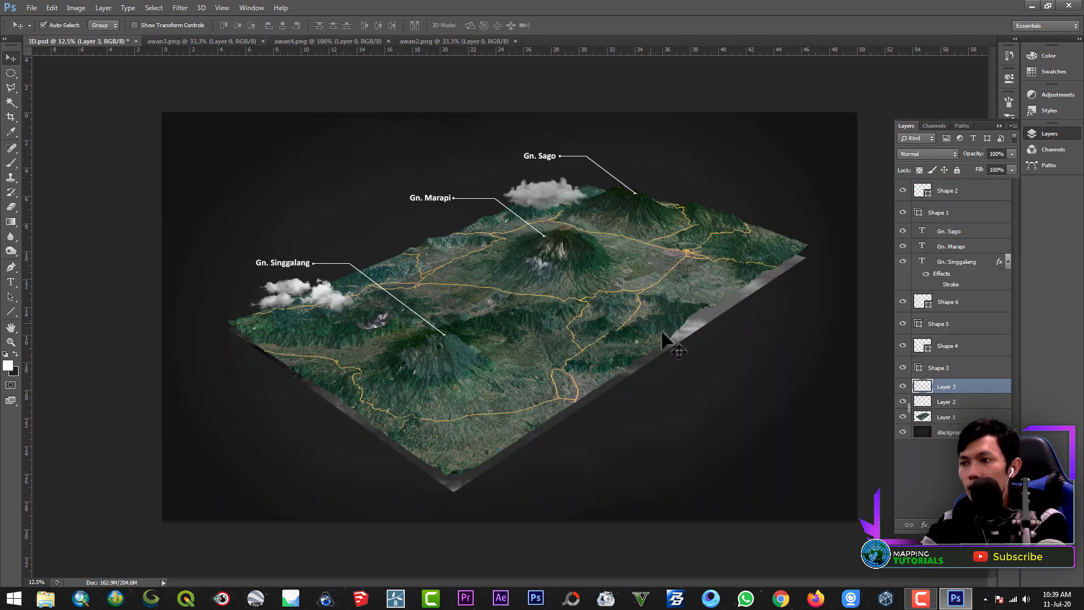
{"action": "key", "text": "ctrl+v"}
{"action": "key", "text": "ctrl+t"}
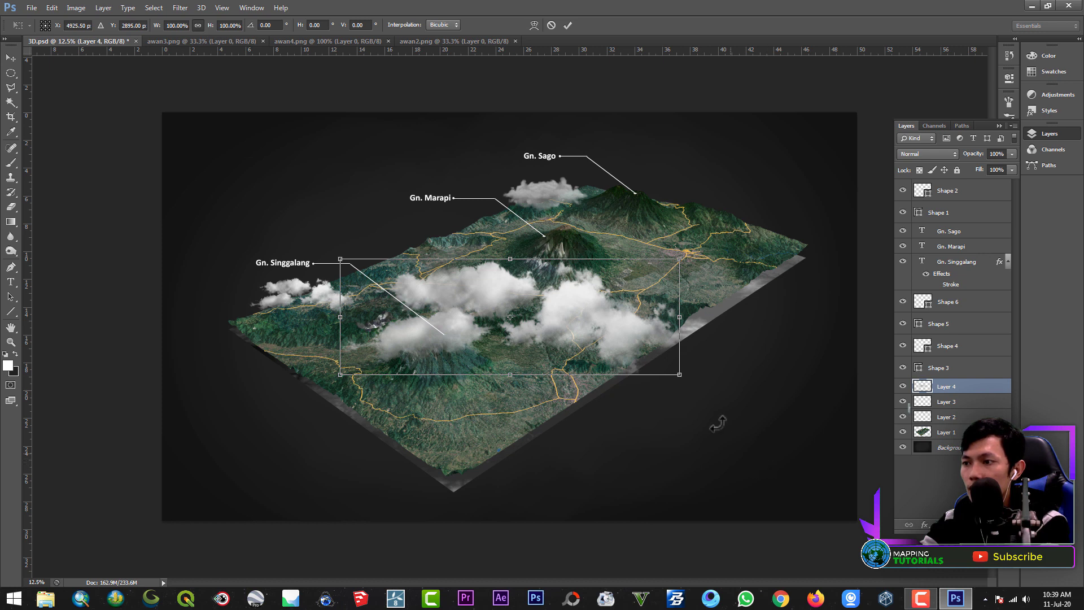
{"action": "left_click_drag", "start_coordinate": [679, 373], "coordinate": [554, 257], "text": "shift"}
{"action": "left_click", "coordinate": [568, 26]}
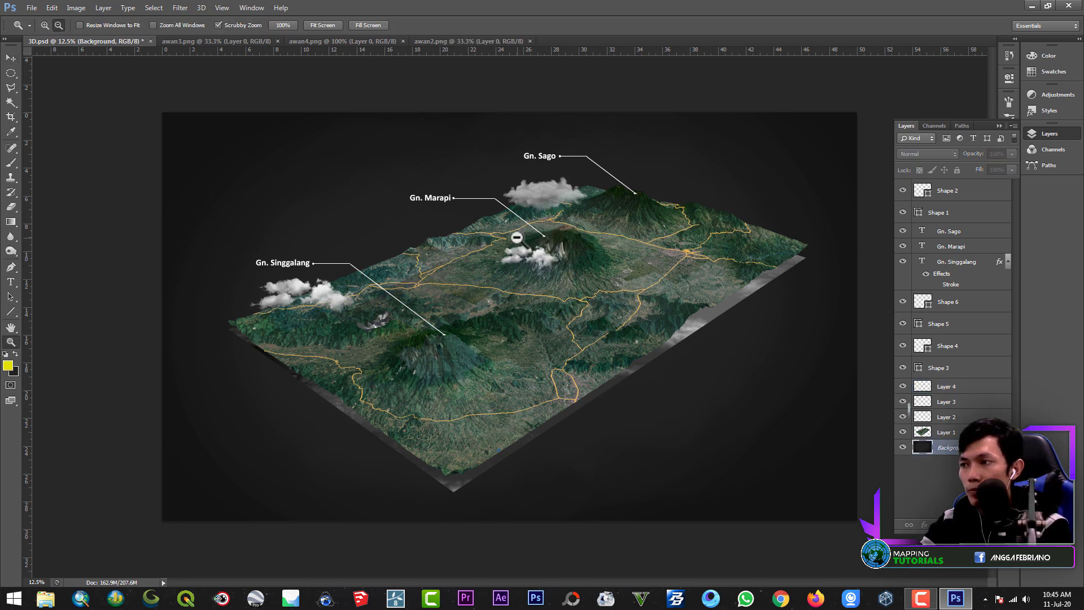
Adjust the Layer 1 terrain with Brightness/Contrast, using brightness 0 and contrast 32.
{"action": "left_click", "coordinate": [947, 432]}
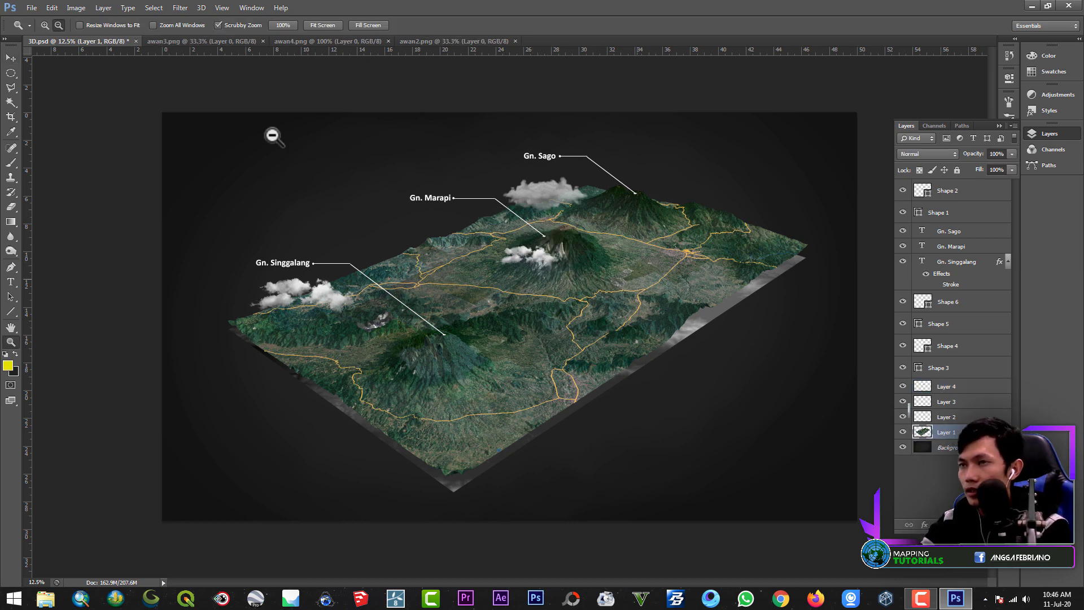
{"action": "left_click", "coordinate": [77, 8]}
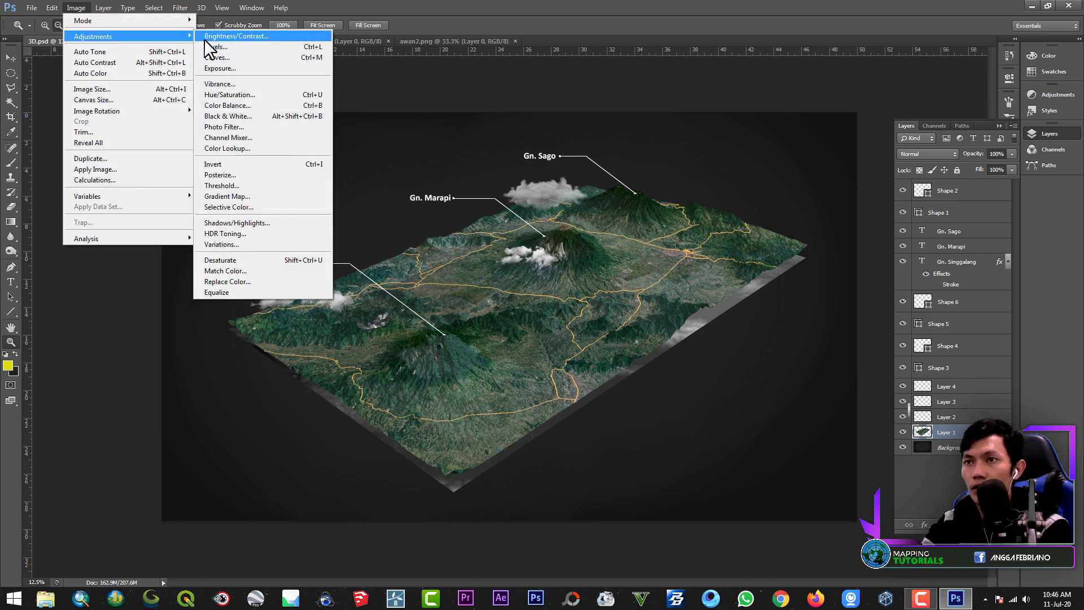
{"action": "left_click", "coordinate": [218, 35]}
{"action": "left_click_drag", "start_coordinate": [889, 351], "coordinate": [941, 382]}
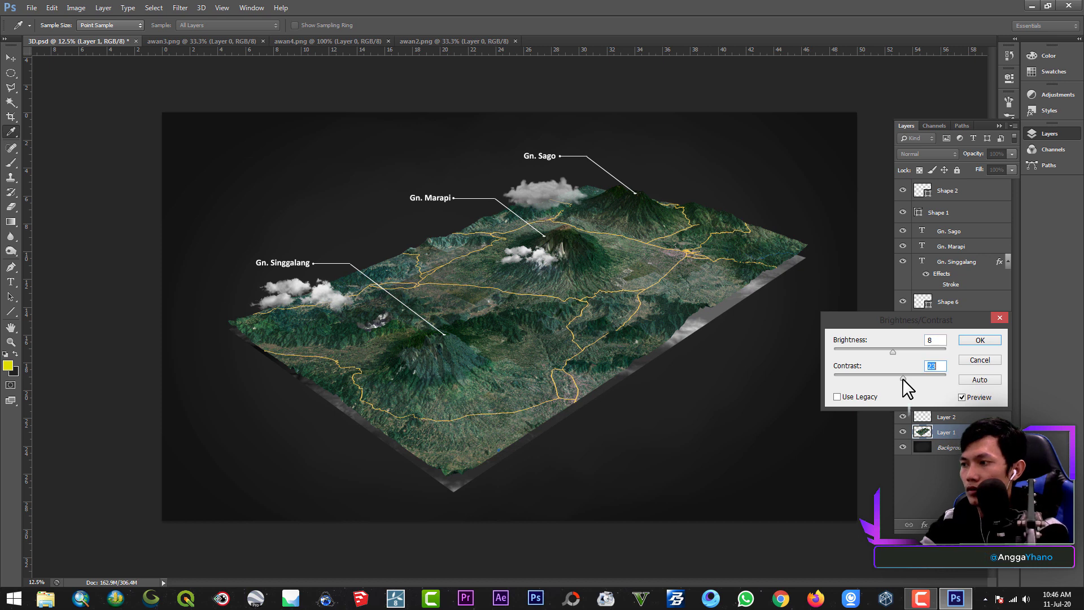
{"action": "type", "text": "0"}
{"action": "left_click_drag", "start_coordinate": [933, 341], "coordinate": [906, 380]}
{"action": "type", "text": "0"}
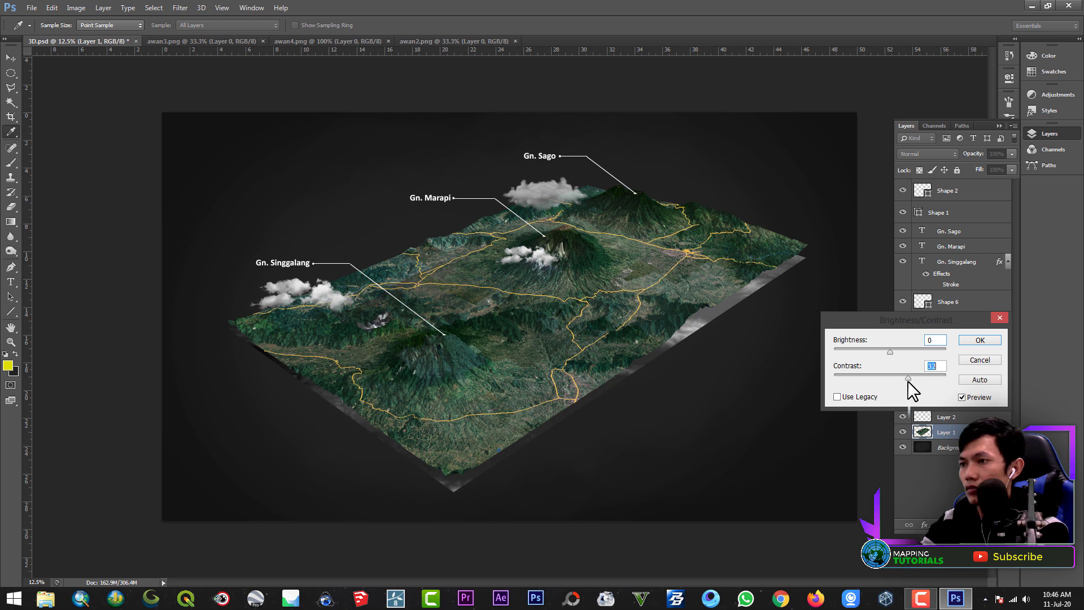
{"action": "left_click", "coordinate": [976, 341]}
{"action": "key", "text": "z"}
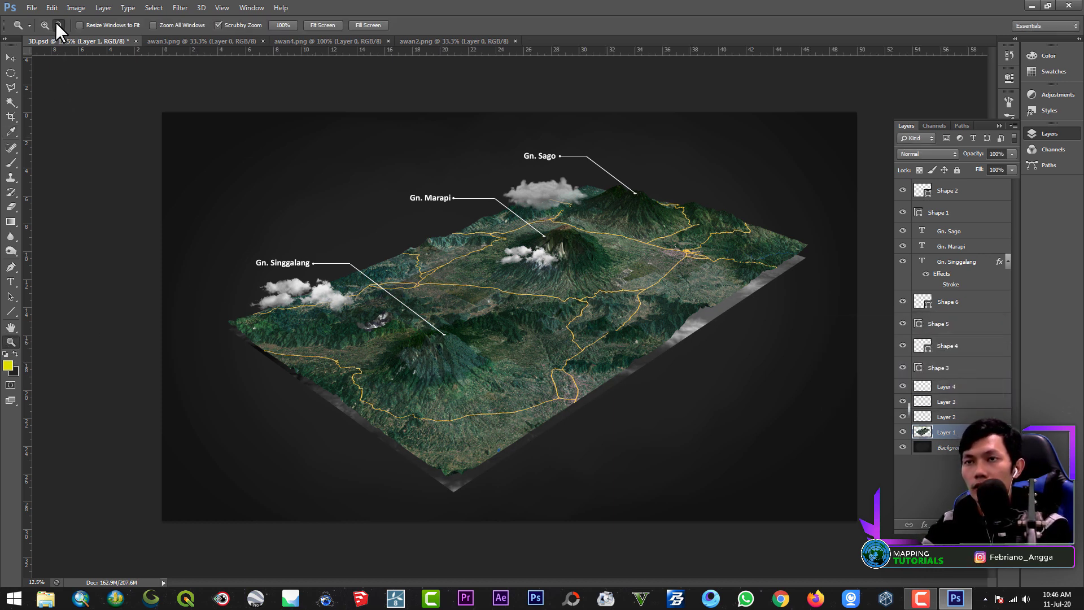
{"action": "left_click", "coordinate": [411, 219], "text": "alt"}
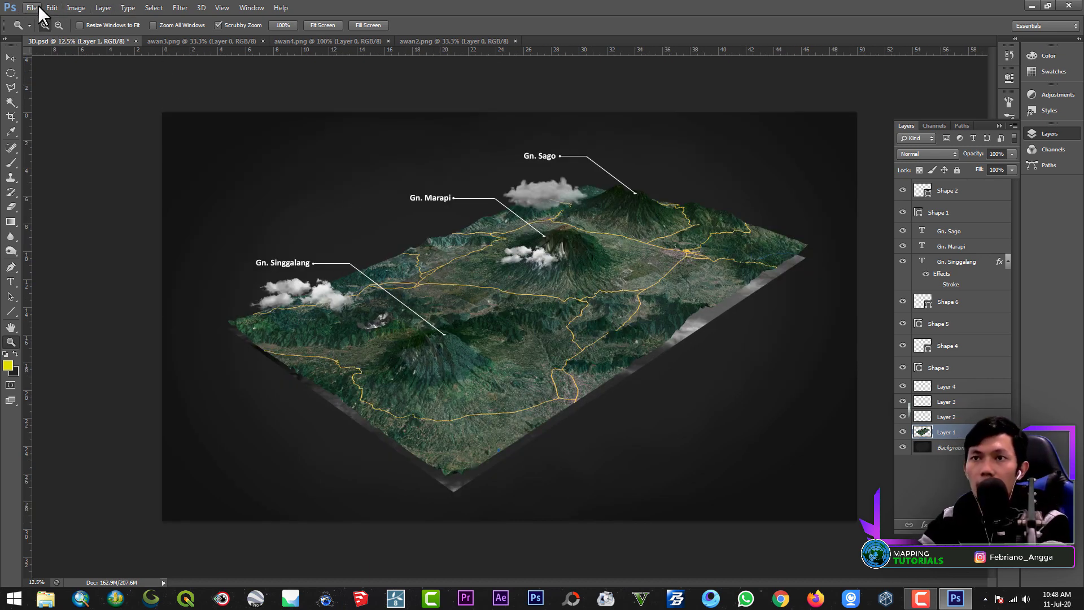
Open the red location pin Image.png from the logo folder on Local Disk (G:).
{"action": "left_click", "coordinate": [37, 7]}
{"action": "left_click", "coordinate": [40, 29]}
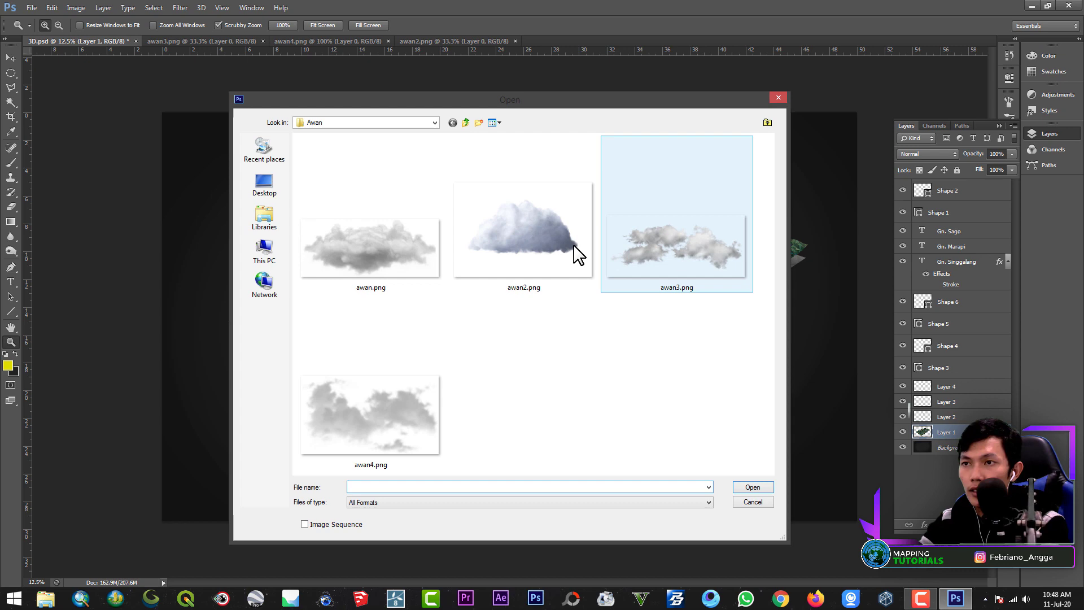
{"action": "left_click", "coordinate": [282, 249]}
{"action": "double_click", "coordinate": [389, 277]}
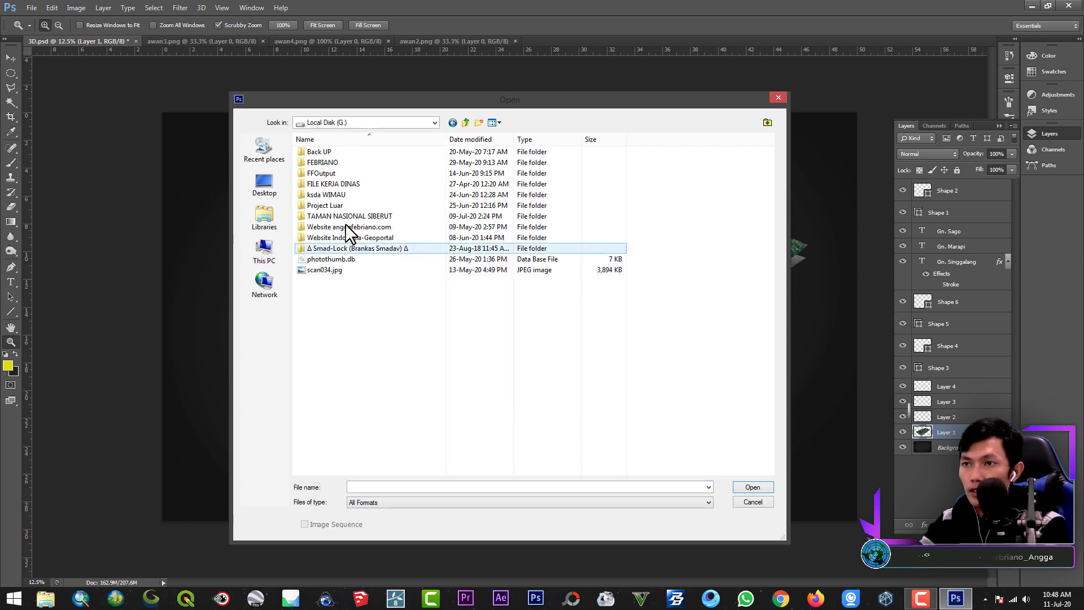
{"action": "double_click", "coordinate": [322, 167]}
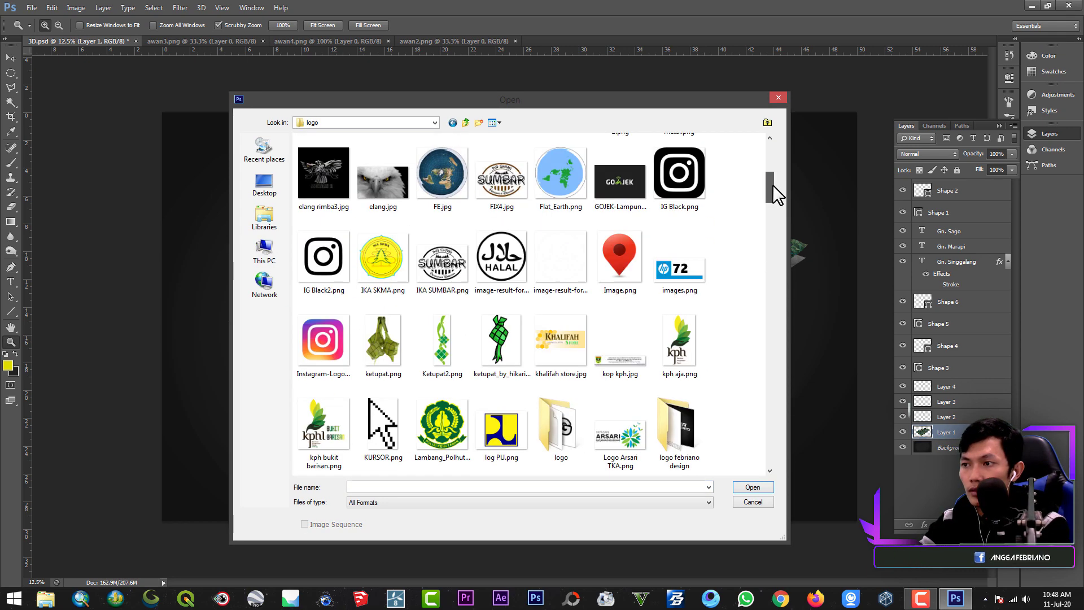
{"action": "left_click_drag", "start_coordinate": [768, 181], "coordinate": [779, 225]}
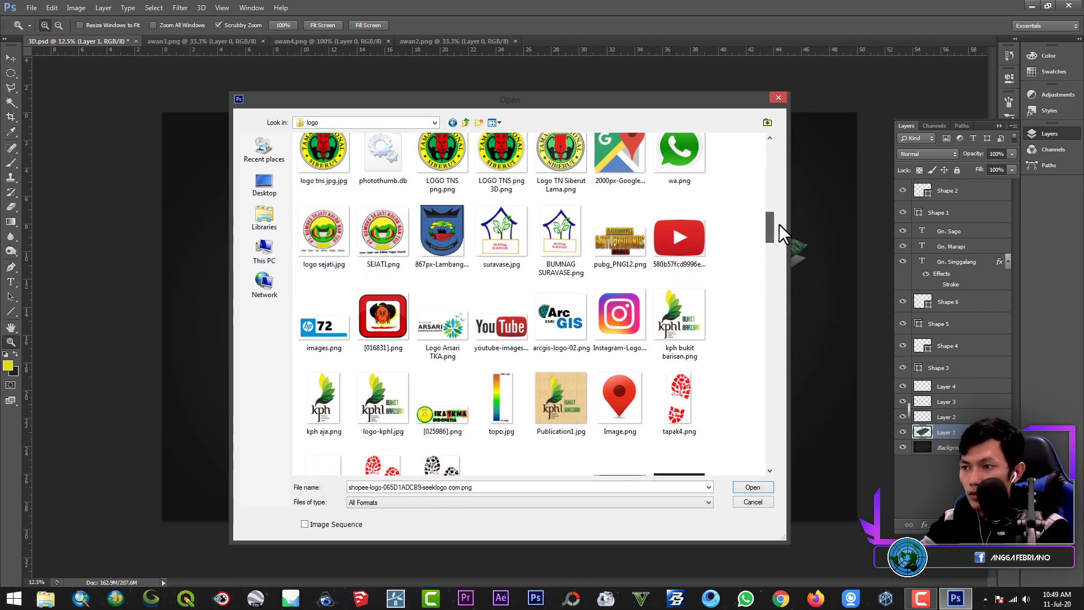
{"action": "left_click", "coordinate": [624, 390]}
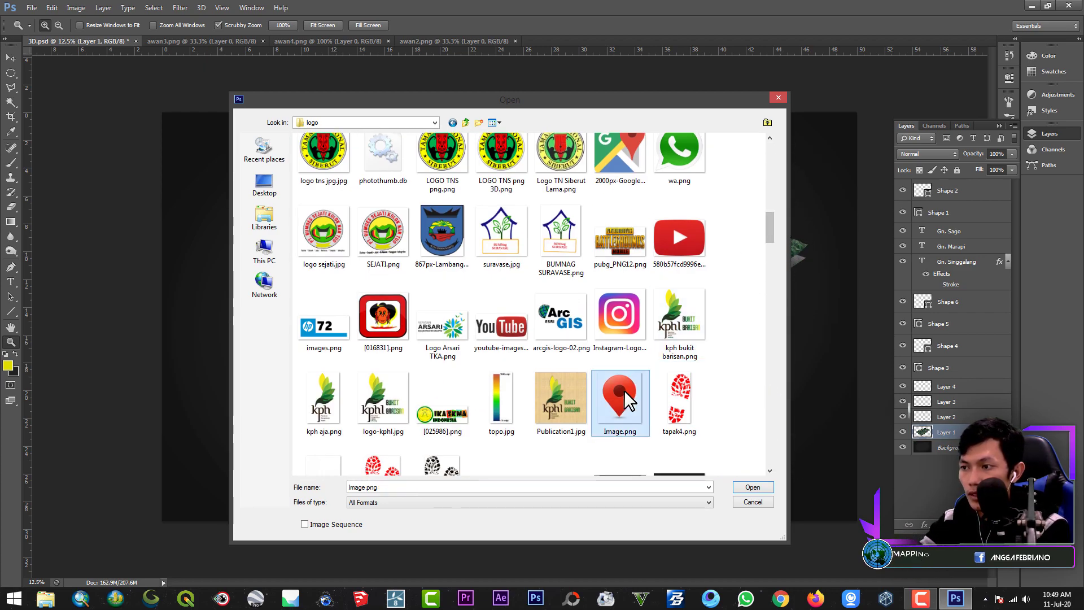
{"action": "left_click", "coordinate": [738, 488]}
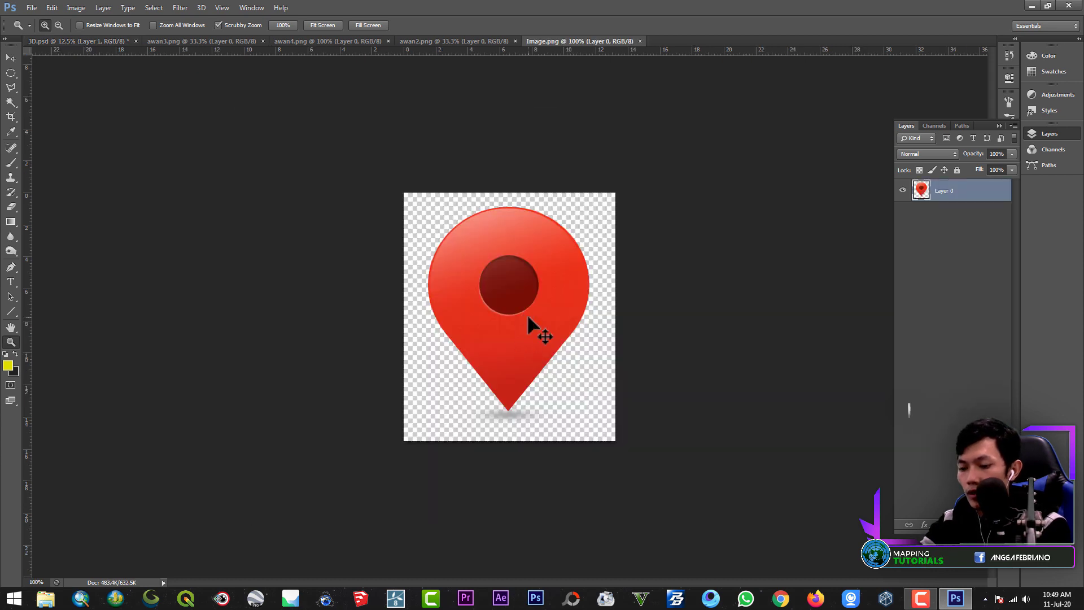
Paste the red pin into 3D.psd as a new layer, scale it to 43.99% and place it inside the road loop at the terrain's front-right edge.
{"action": "left_click", "coordinate": [79, 41]}
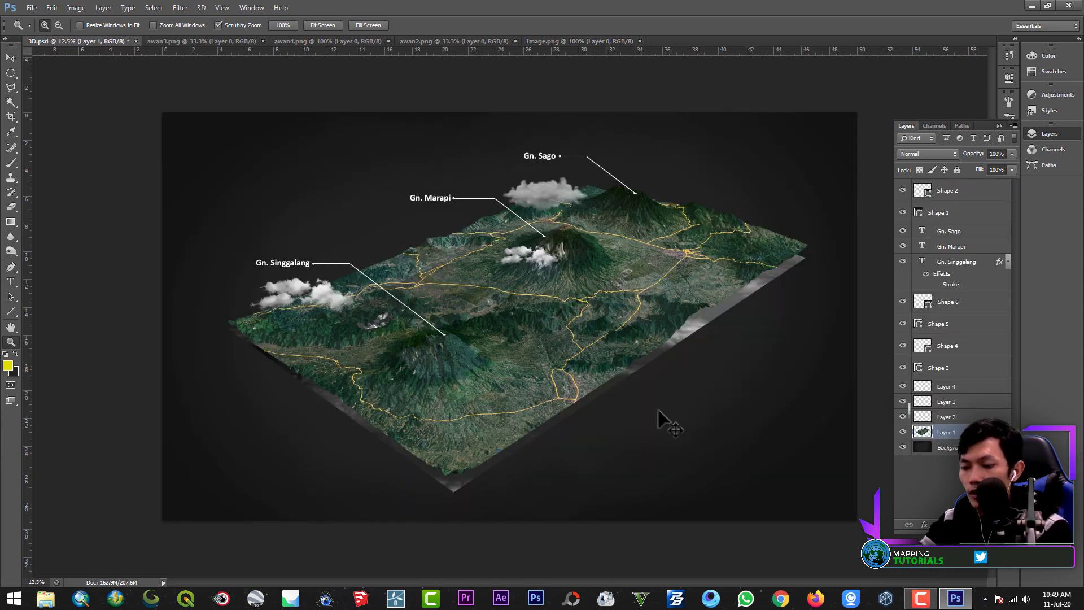
{"action": "key", "text": "ctrl+v"}
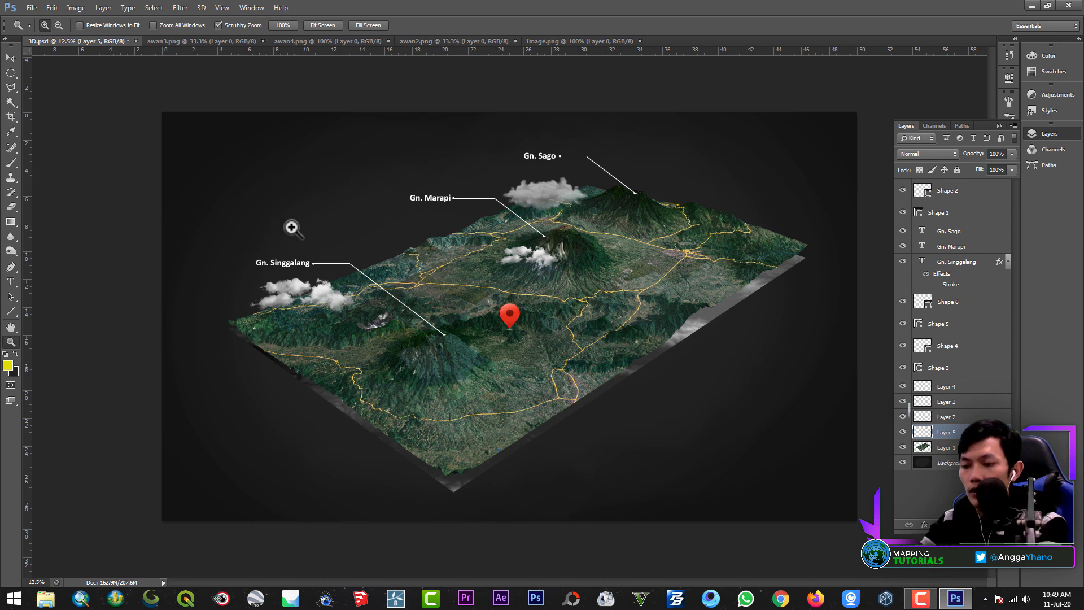
{"action": "key", "text": "ctrl+t"}
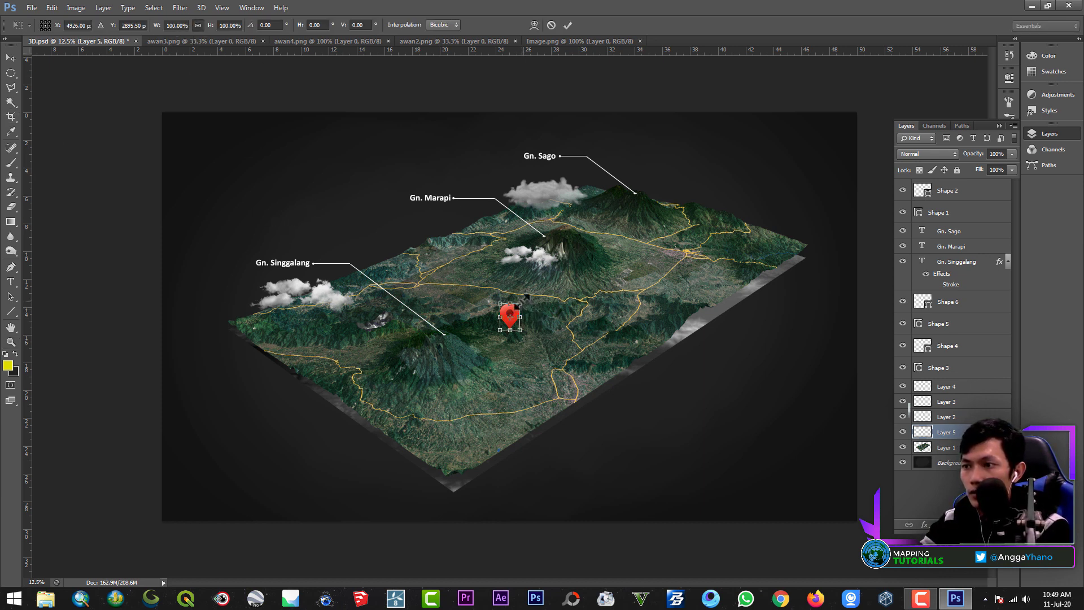
{"action": "left_click_drag", "start_coordinate": [523, 297], "coordinate": [515, 312]}
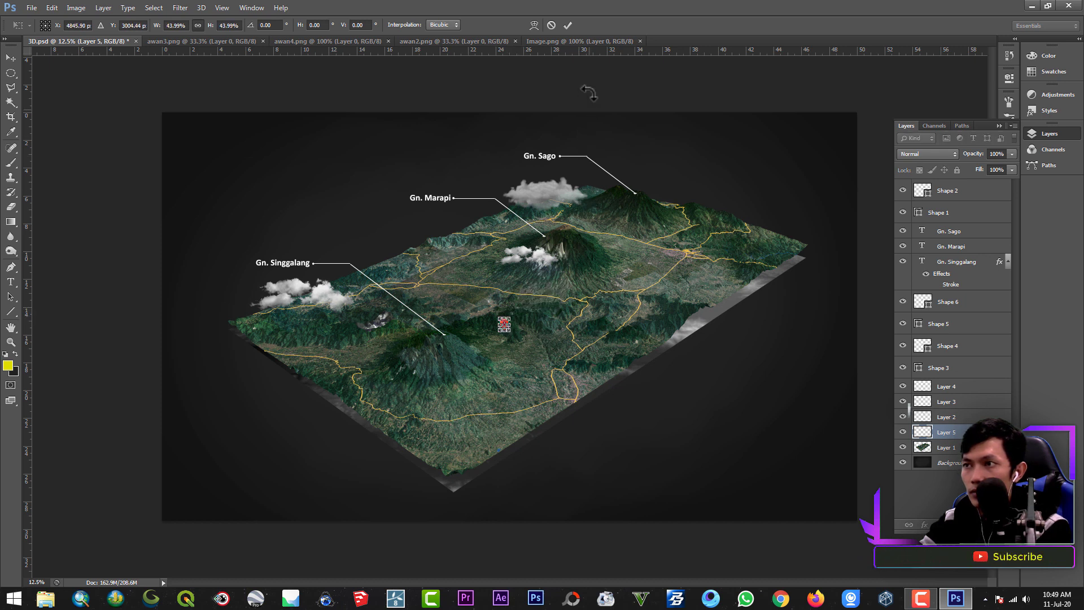
{"action": "left_click", "coordinate": [567, 26]}
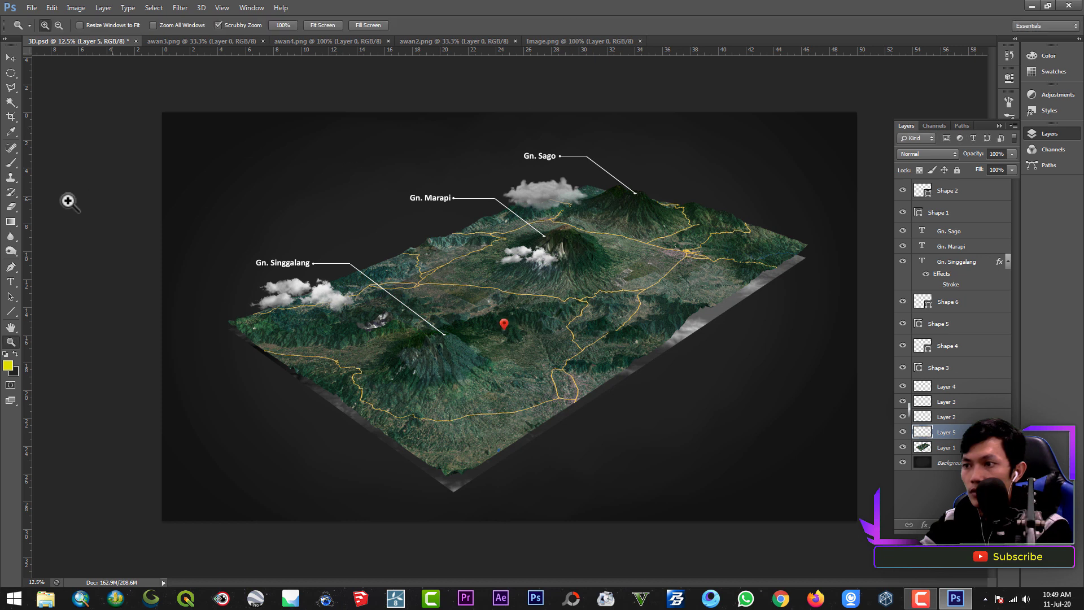
{"action": "left_click", "coordinate": [10, 57]}
{"action": "left_click_drag", "start_coordinate": [515, 334], "coordinate": [564, 382]}
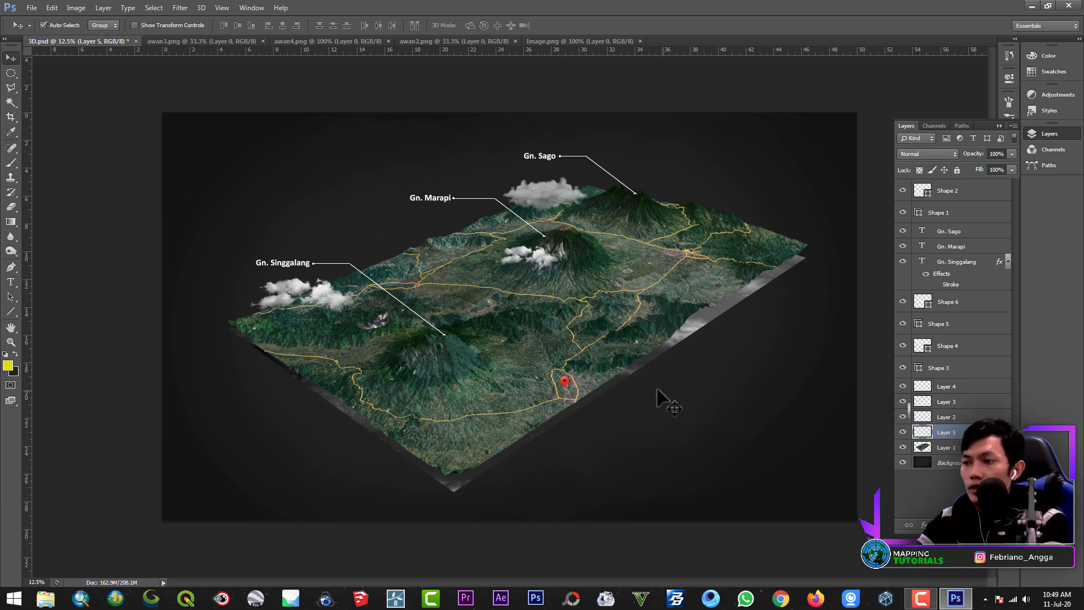
Enlarge the pin inside the road loop proportionally to 155.39% and apply the transformation.
{"action": "key", "text": "ctrl+t"}
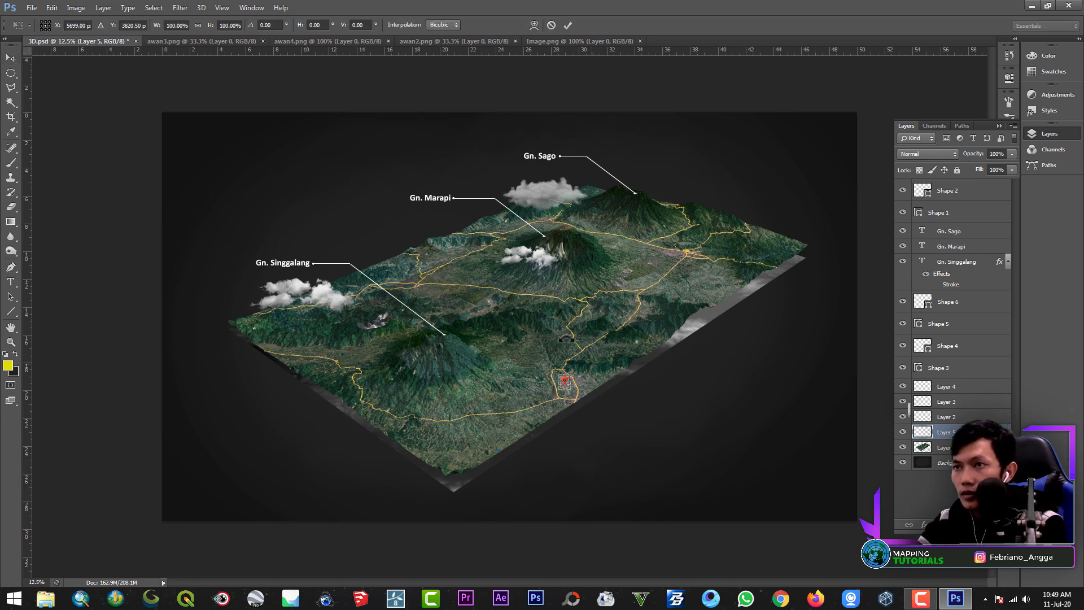
{"action": "left_click", "coordinate": [10, 341]}
{"action": "left_click", "coordinate": [579, 391]}
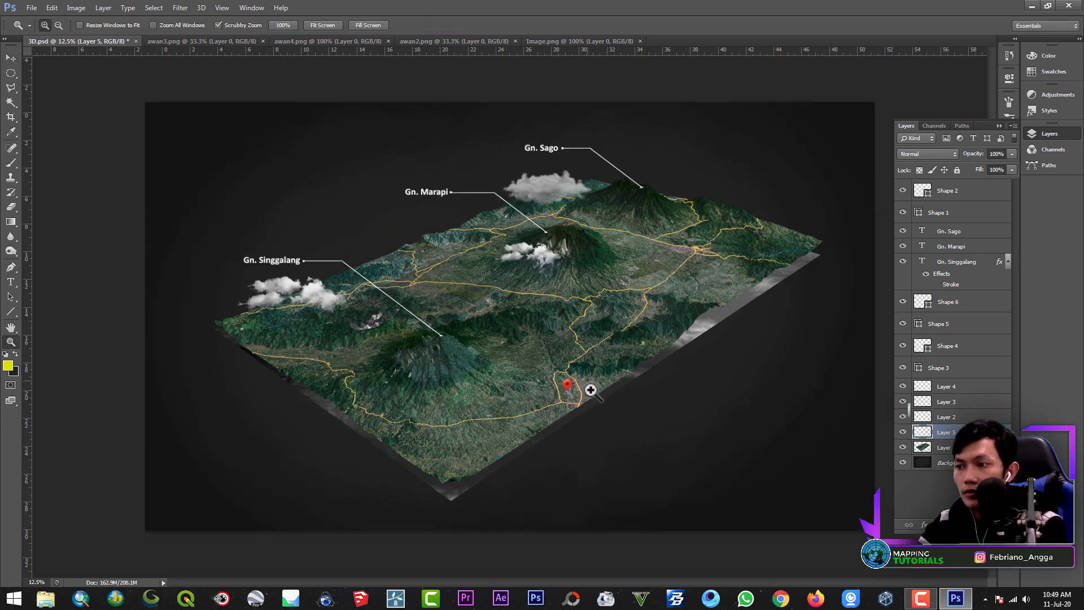
{"action": "left_click", "coordinate": [576, 394]}
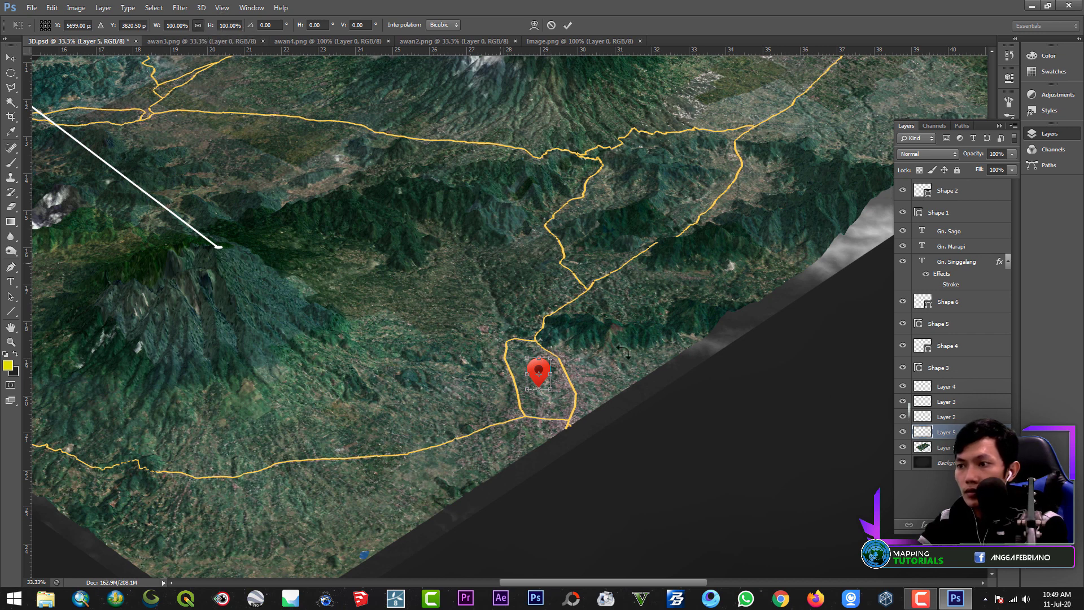
{"action": "left_click_drag", "start_coordinate": [553, 353], "coordinate": [563, 339]}
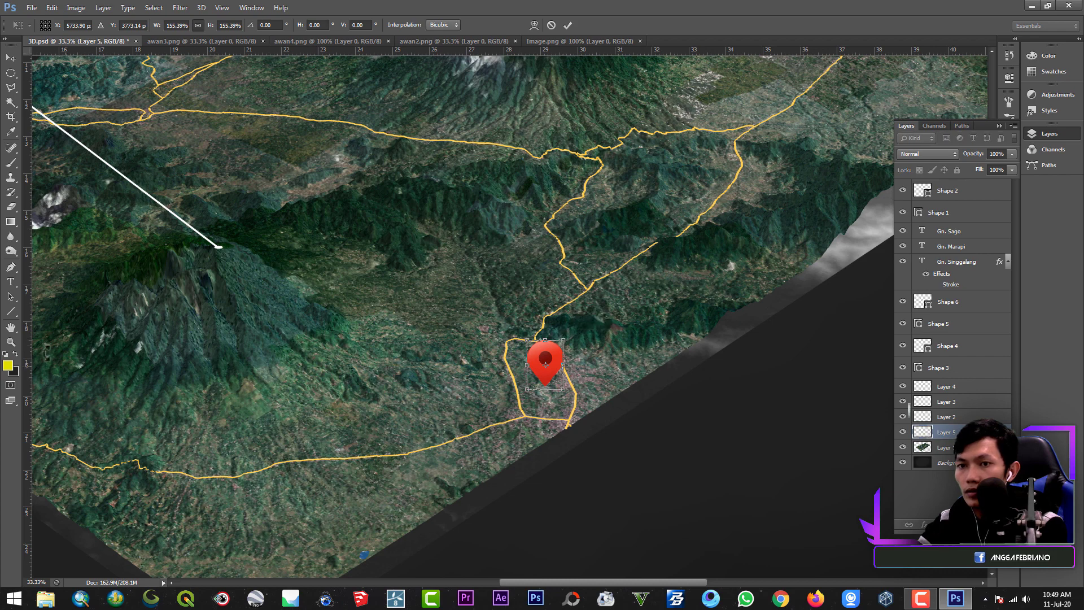
{"action": "left_click", "coordinate": [10, 342]}
{"action": "left_click", "coordinate": [484, 225]}
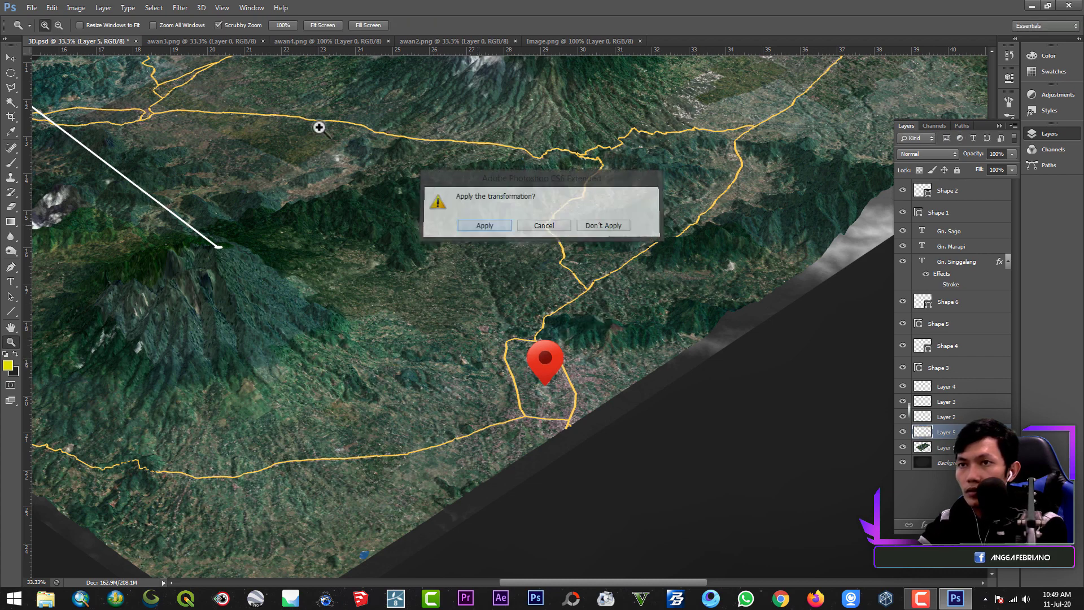
Narrow the pin horizontally in two transforms, first to 96.94% width and again to 87.37% width, with the height at 100%.
{"action": "left_click", "coordinate": [319, 189], "text": "alt"}
{"action": "left_click", "coordinate": [318, 189], "text": "alt"}
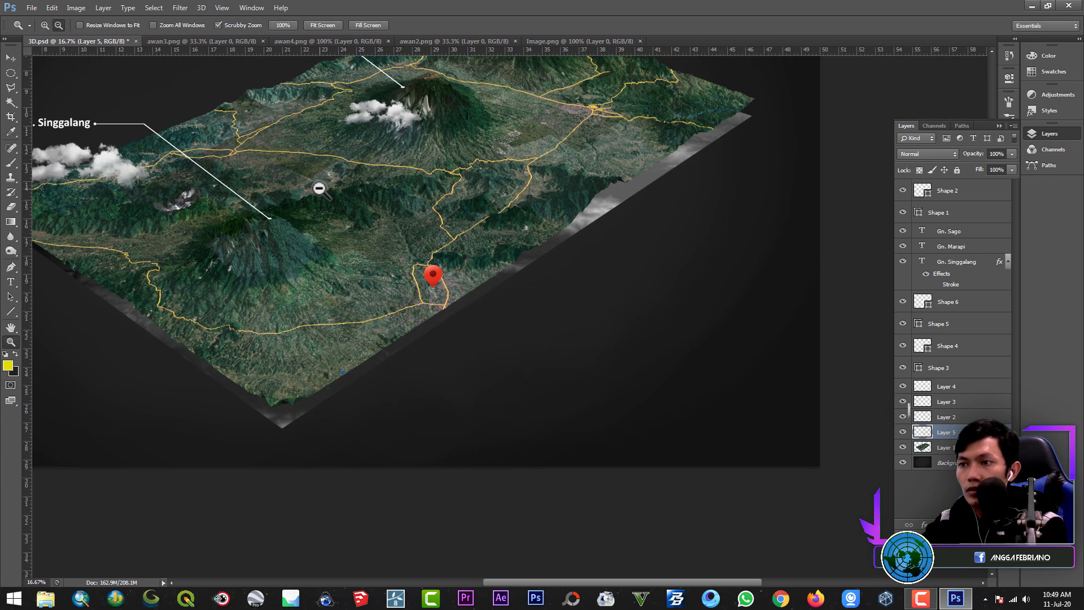
{"action": "left_click", "coordinate": [333, 245], "text": "alt"}
{"action": "key", "text": "ctrl+t"}
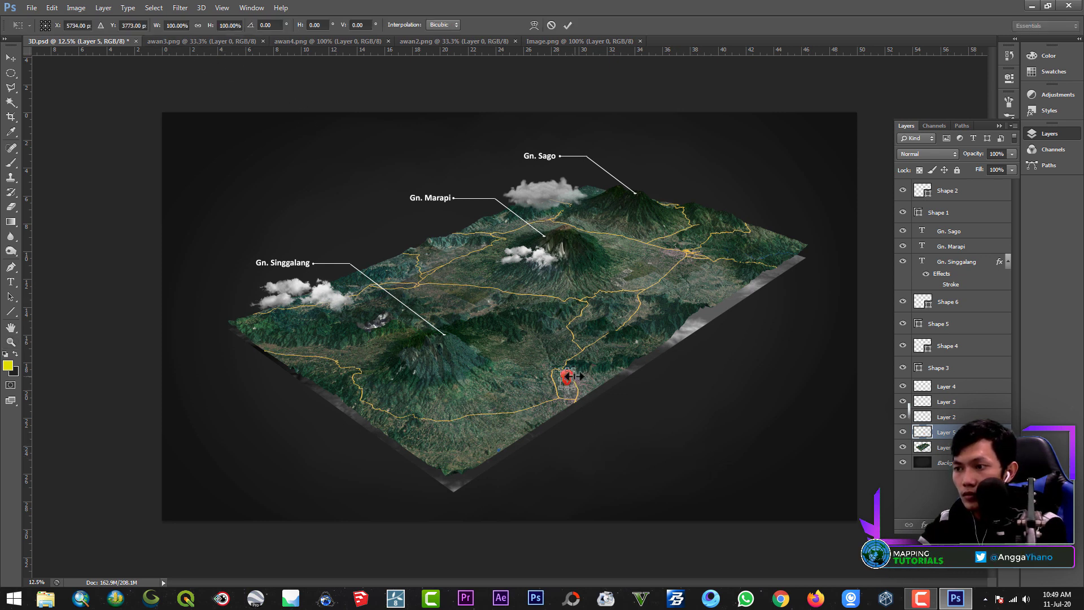
{"action": "left_click_drag", "start_coordinate": [570, 376], "coordinate": [567, 375]}
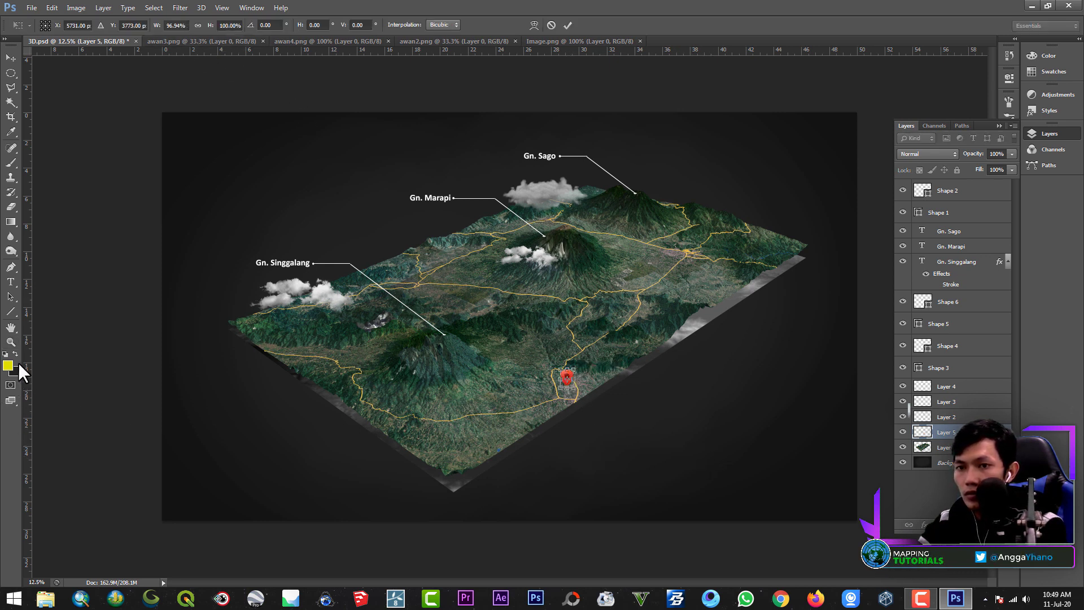
{"action": "left_click", "coordinate": [10, 297]}
{"action": "left_click", "coordinate": [477, 226]}
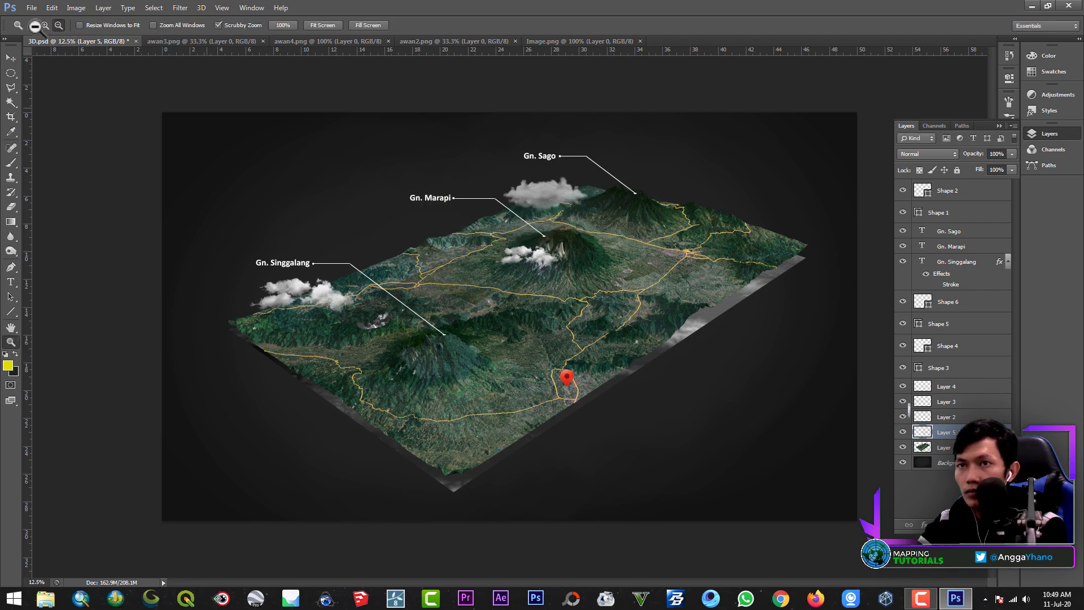
{"action": "left_click_drag", "start_coordinate": [513, 380], "coordinate": [599, 411]}
{"action": "key", "text": "ctrl+t"}
{"action": "left_click_drag", "start_coordinate": [647, 343], "coordinate": [641, 343]}
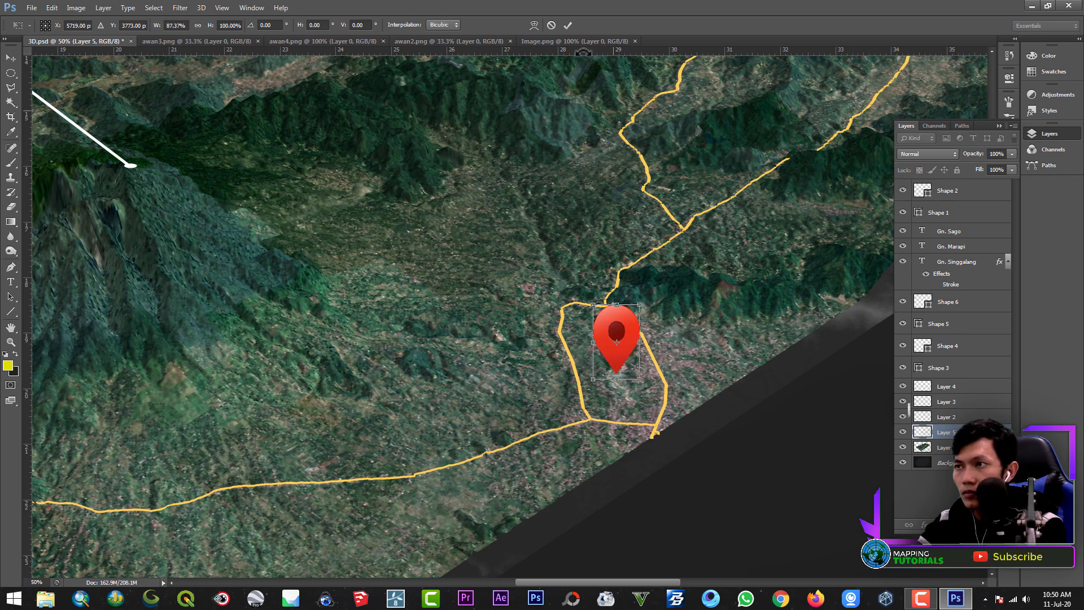
{"action": "left_click", "coordinate": [568, 26]}
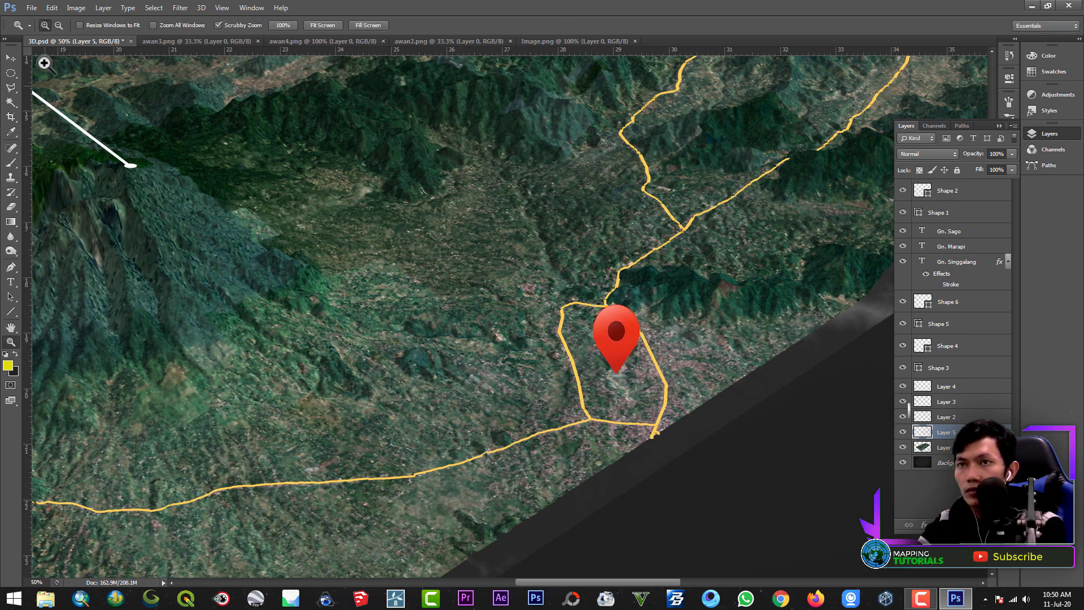
Try a drop shadow on the Layer 5 pin, turn it off and give the pin an 8 px white (ffffff) outside stroke.
{"action": "left_click", "coordinate": [58, 26]}
{"action": "left_click", "coordinate": [563, 293]}
{"action": "left_click", "coordinate": [527, 273]}
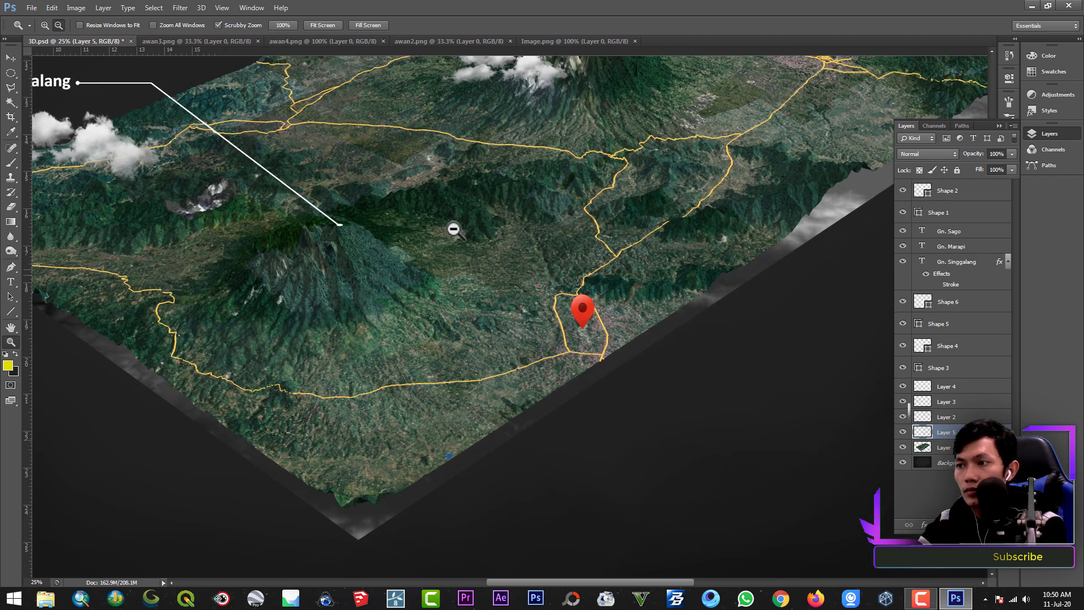
{"action": "left_click", "coordinate": [455, 230]}
{"action": "left_click", "coordinate": [431, 215]}
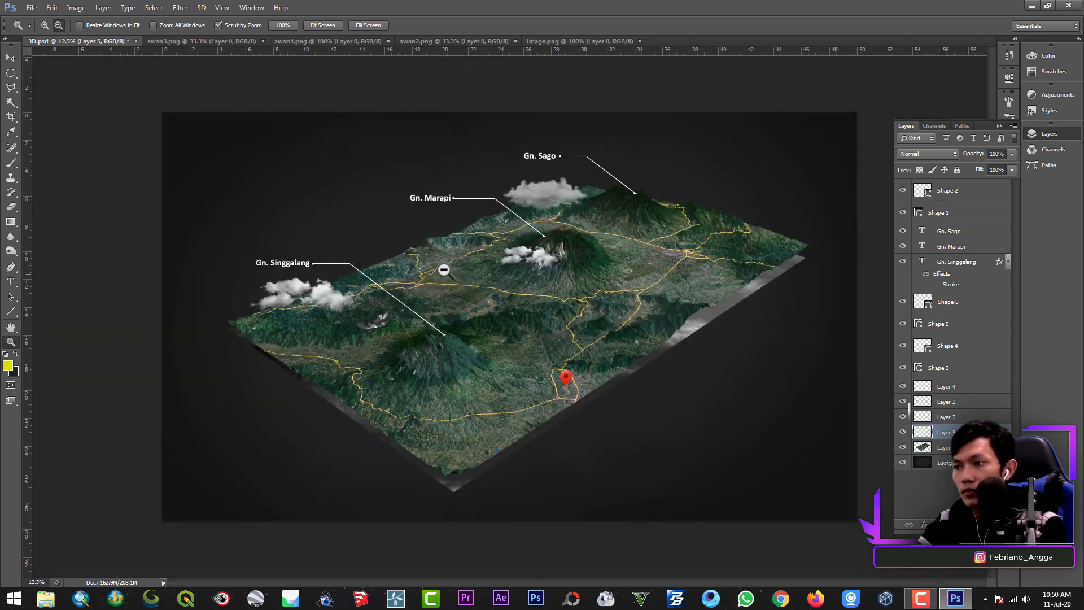
{"action": "right_click", "coordinate": [941, 432]}
{"action": "left_click", "coordinate": [811, 143]}
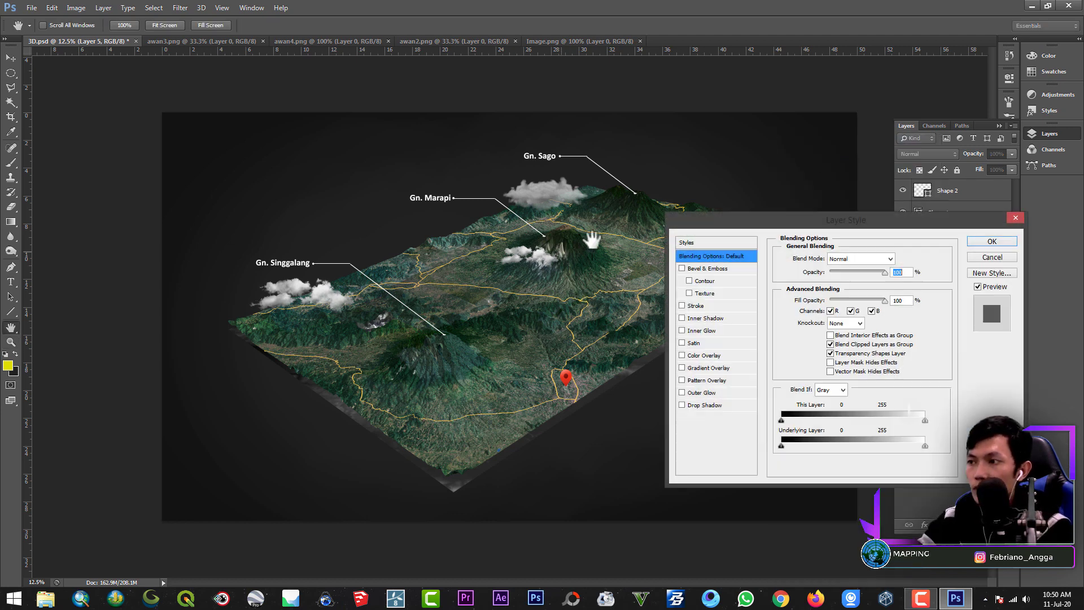
{"action": "left_click", "coordinate": [700, 406]}
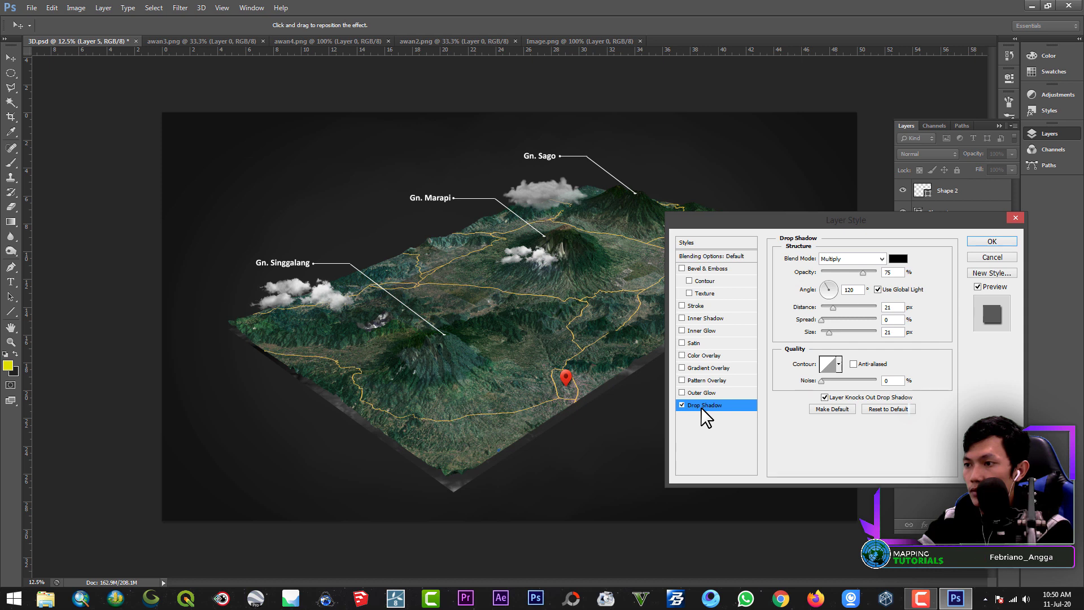
{"action": "left_click", "coordinate": [681, 405]}
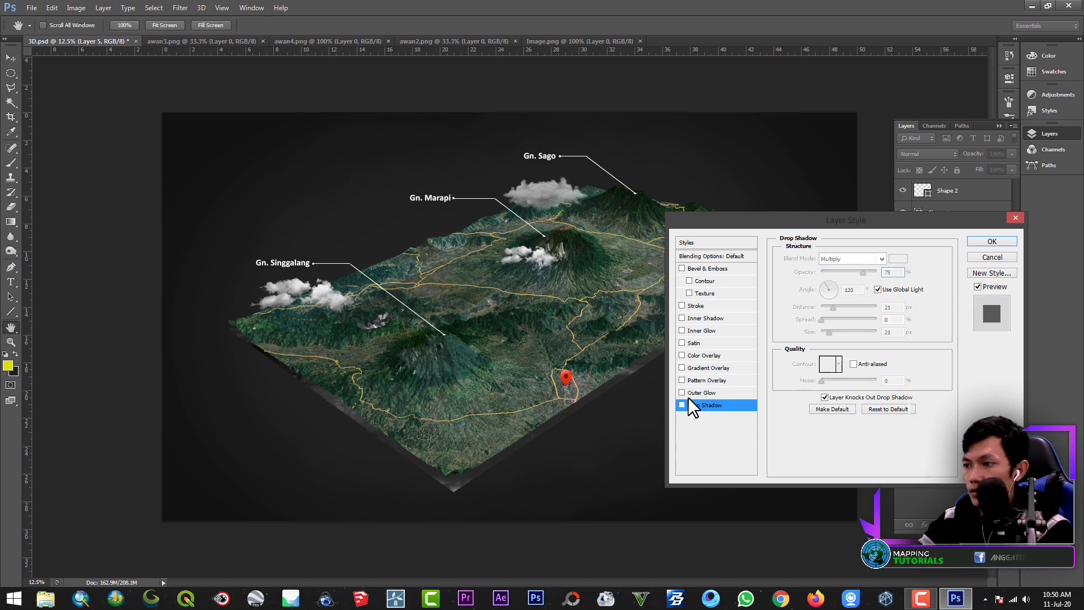
{"action": "left_click", "coordinate": [706, 305]}
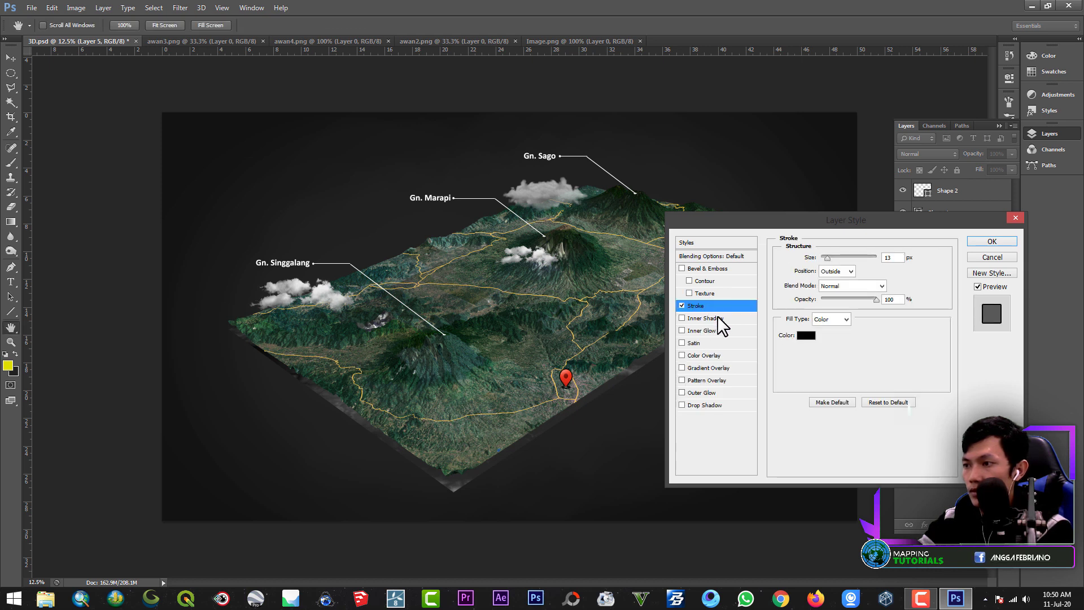
{"action": "left_click", "coordinate": [806, 335]}
{"action": "left_click", "coordinate": [170, 338]}
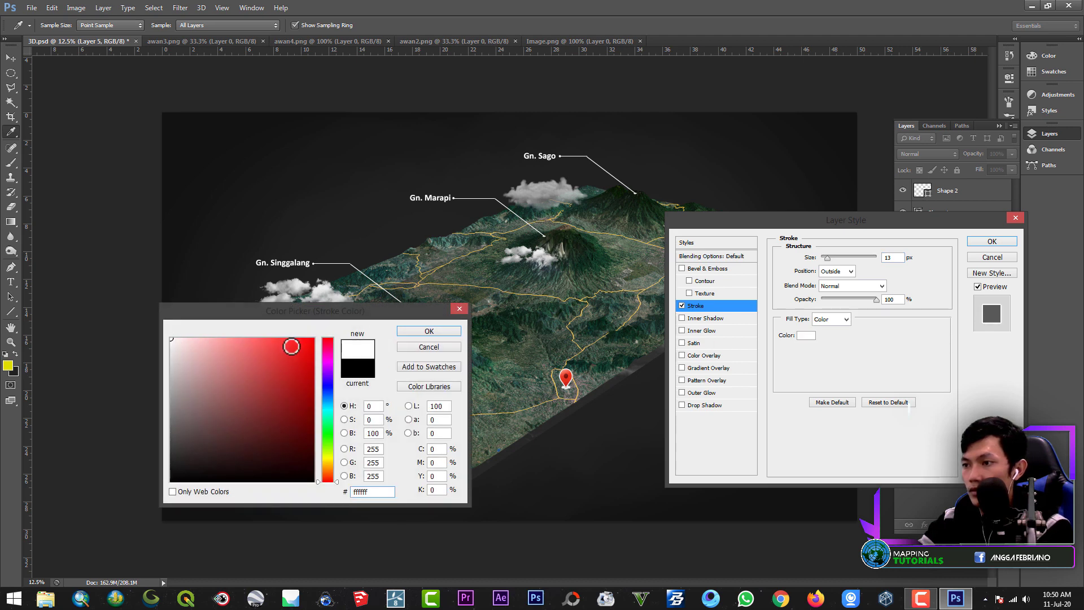
{"action": "left_click", "coordinate": [438, 331]}
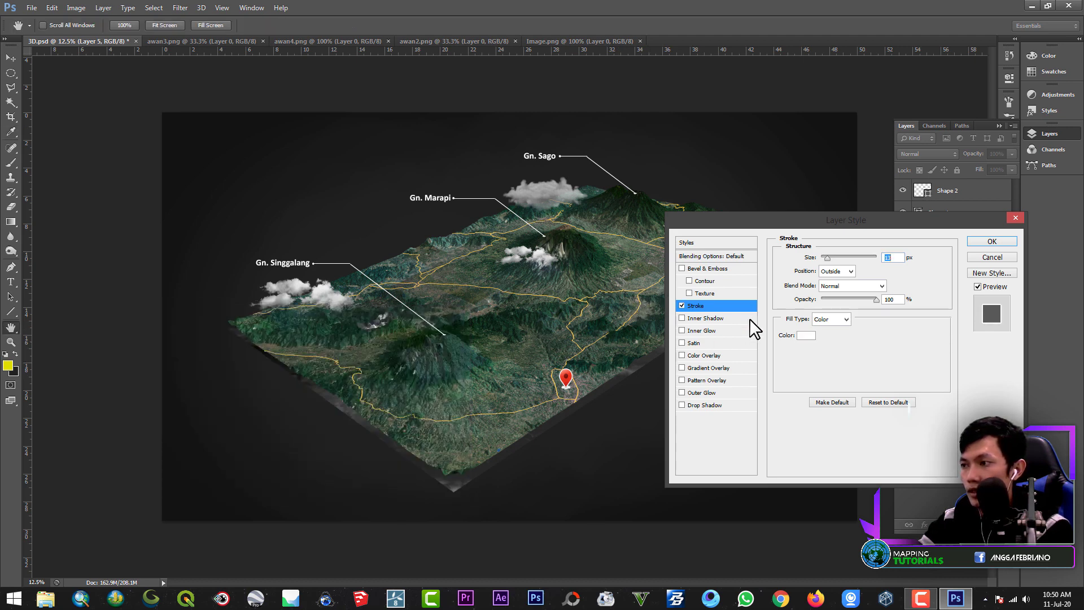
{"action": "type", "text": "5"}
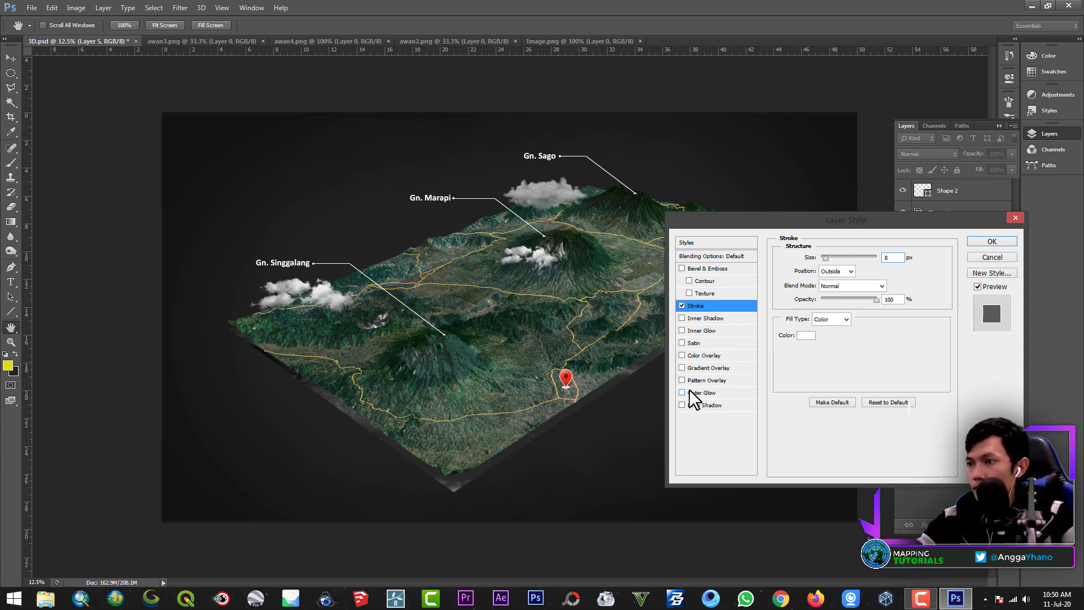
{"action": "left_click", "coordinate": [990, 243]}
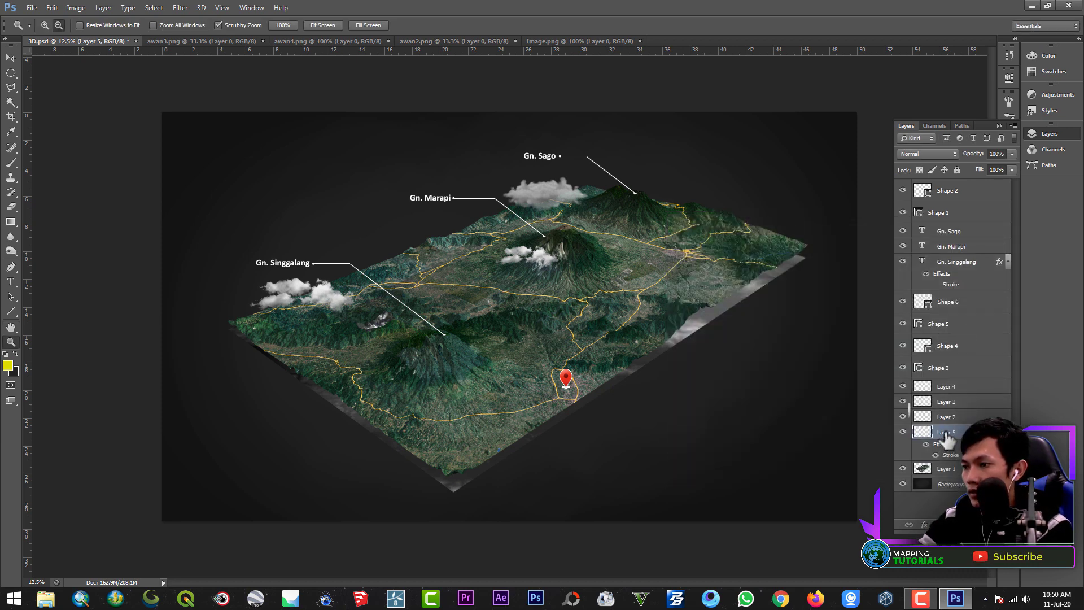
Move Layer 5 to the top of the layer stack, duplicate it and place the copied pin on the road junction behind Gn. Singgalang.
{"action": "left_click_drag", "start_coordinate": [947, 439], "coordinate": [942, 189]}
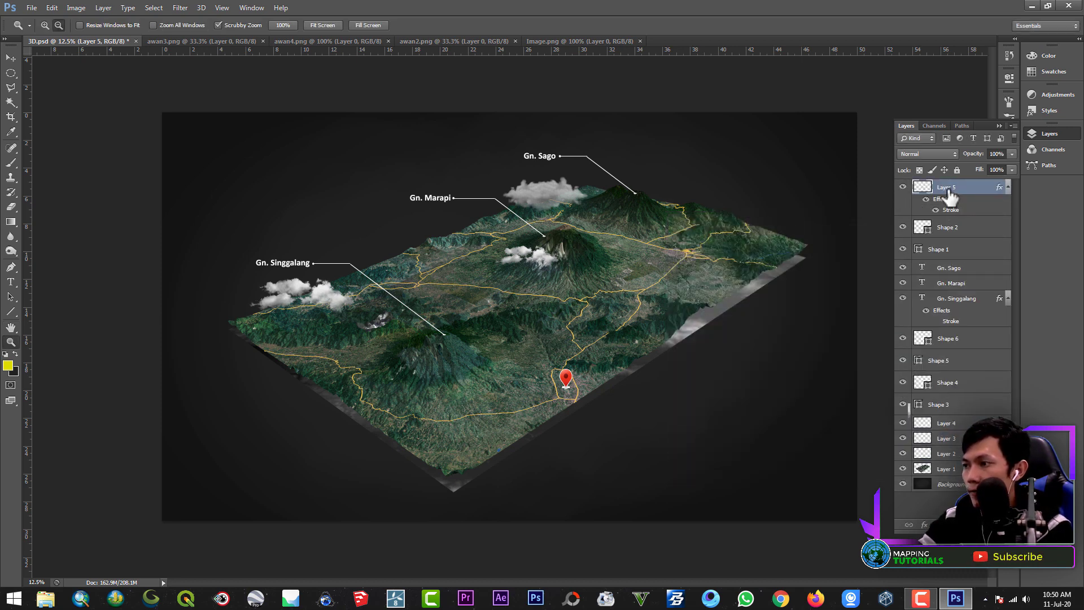
{"action": "right_click", "coordinate": [950, 195]}
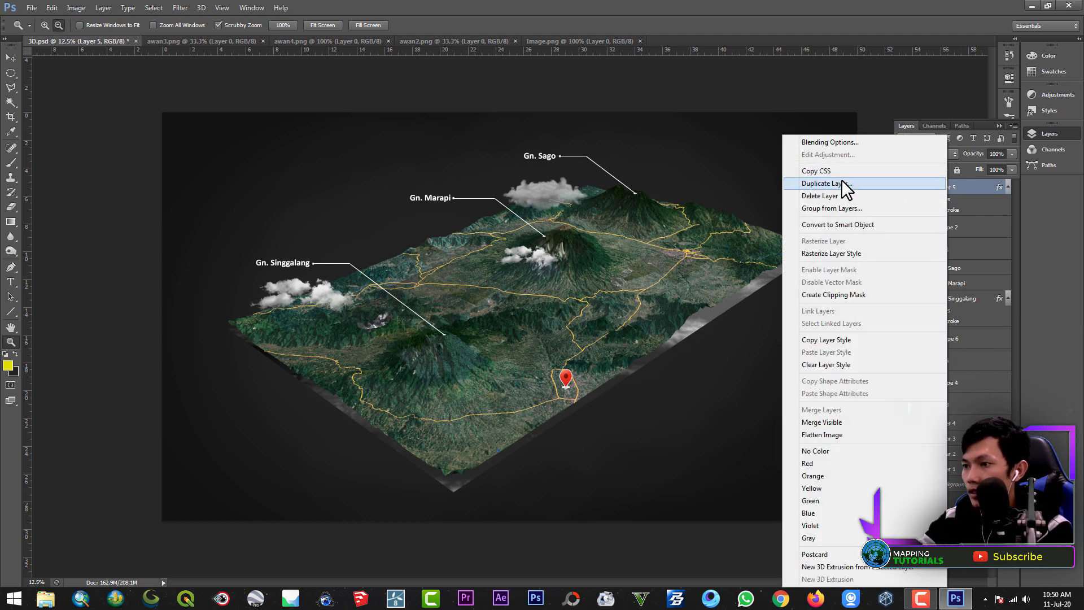
{"action": "left_click", "coordinate": [845, 184]}
{"action": "left_click", "coordinate": [654, 185]}
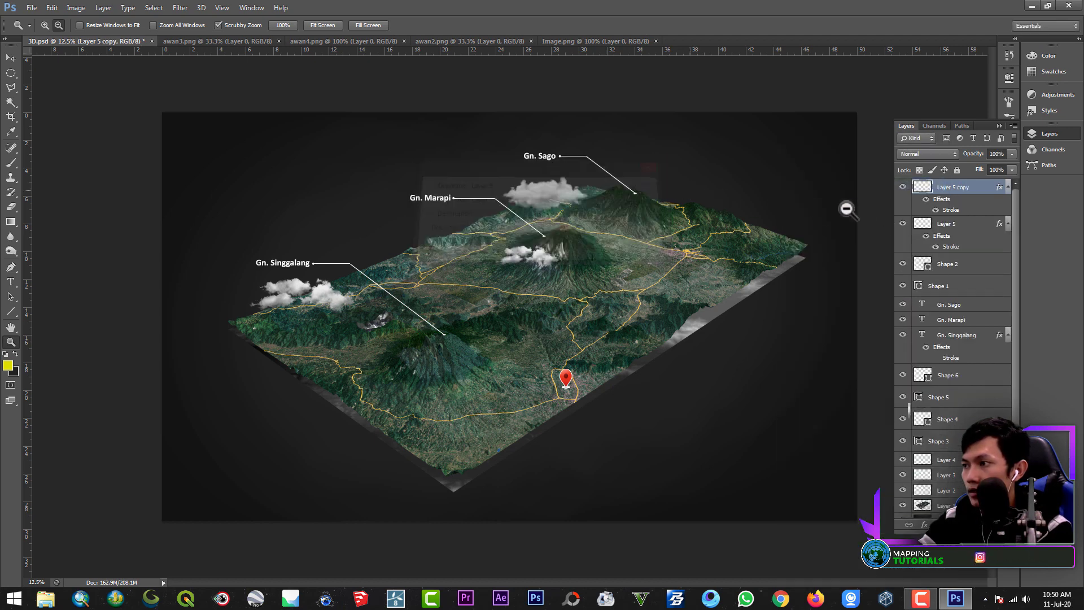
{"action": "left_click", "coordinate": [10, 58]}
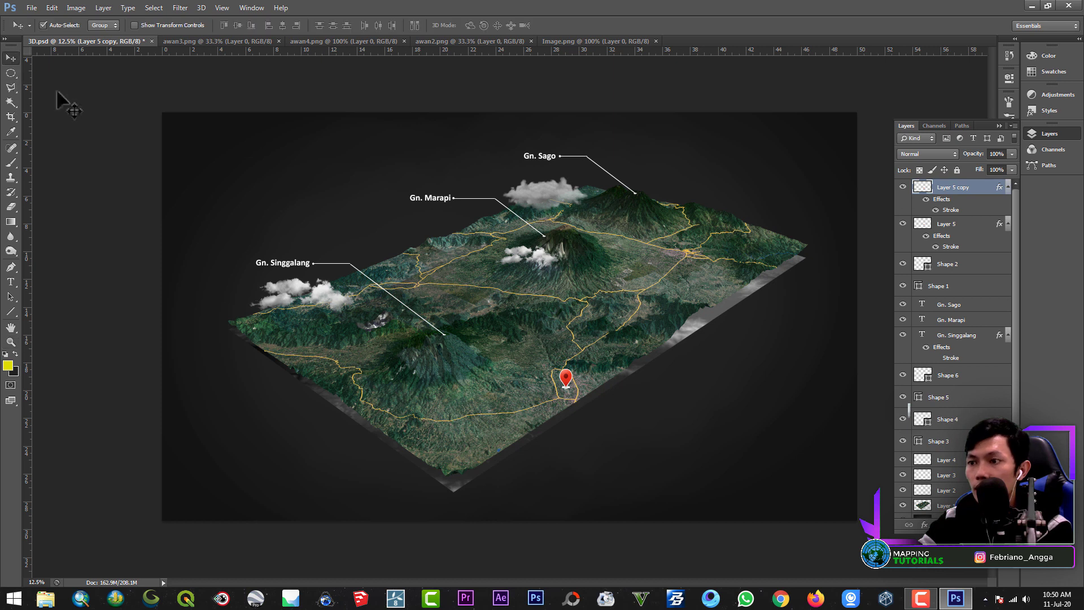
{"action": "left_click_drag", "start_coordinate": [557, 374], "coordinate": [410, 281]}
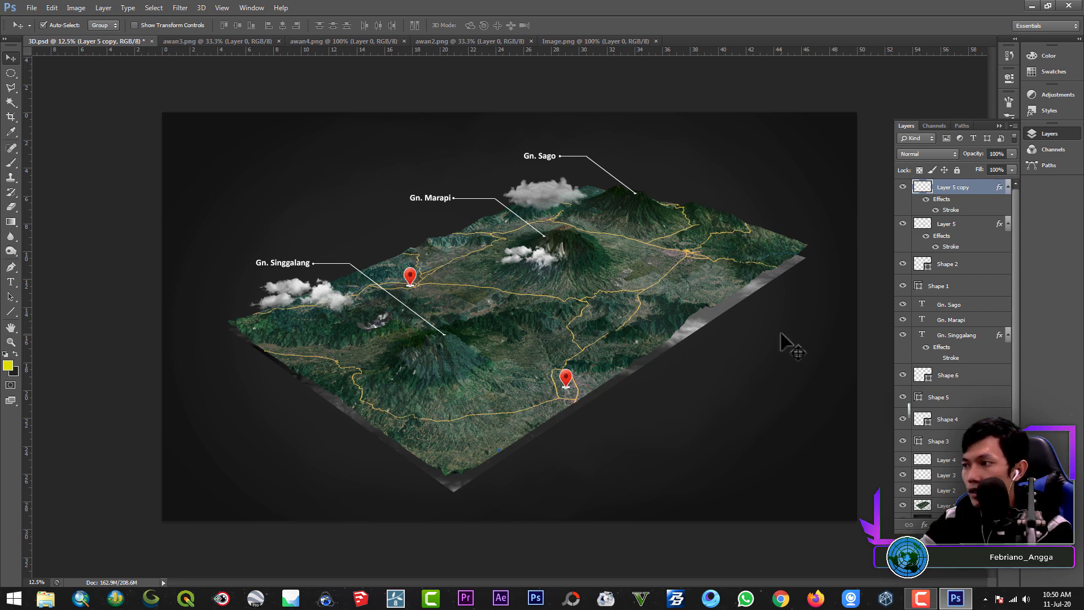
Duplicate the Layer 5 copy pin and place the new pin on the road junction in front of Gn. Sago.
{"action": "right_click", "coordinate": [939, 186]}
{"action": "left_click", "coordinate": [841, 183]}
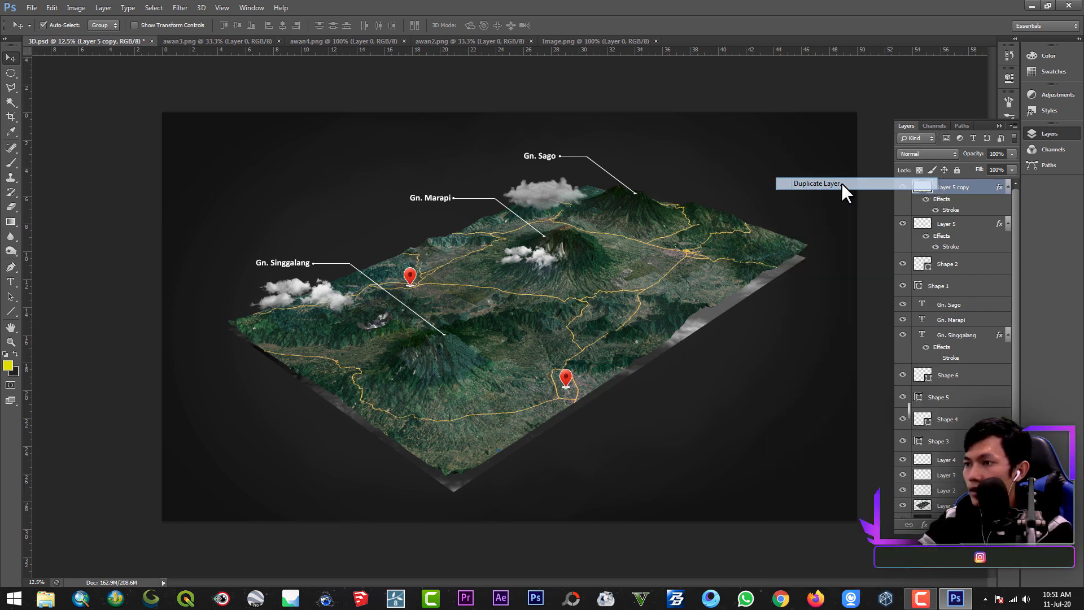
{"action": "key", "text": "Return"}
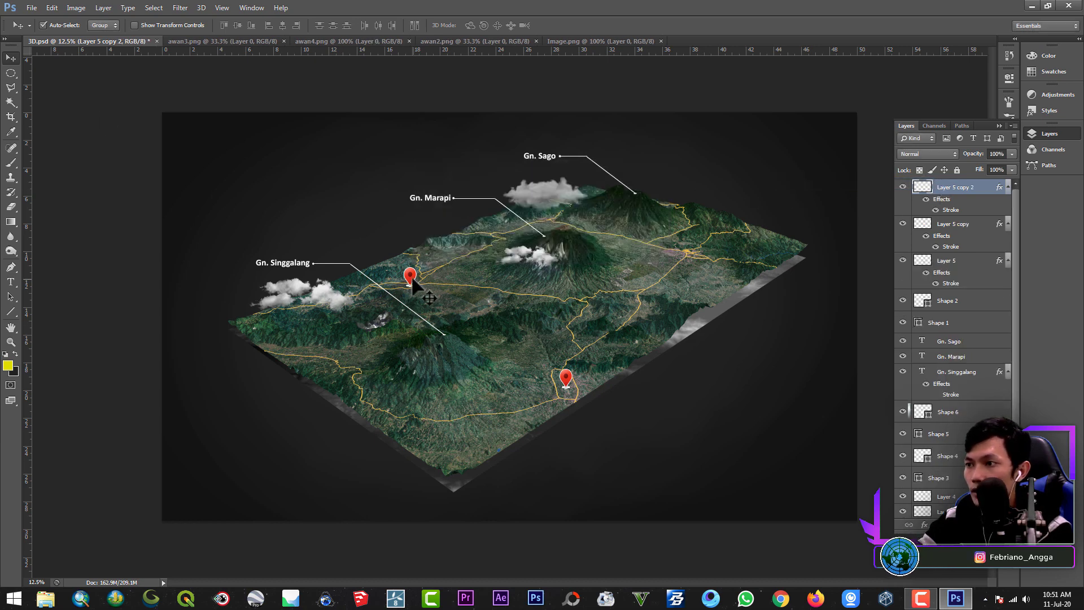
{"action": "left_click_drag", "start_coordinate": [467, 274], "coordinate": [689, 249]}
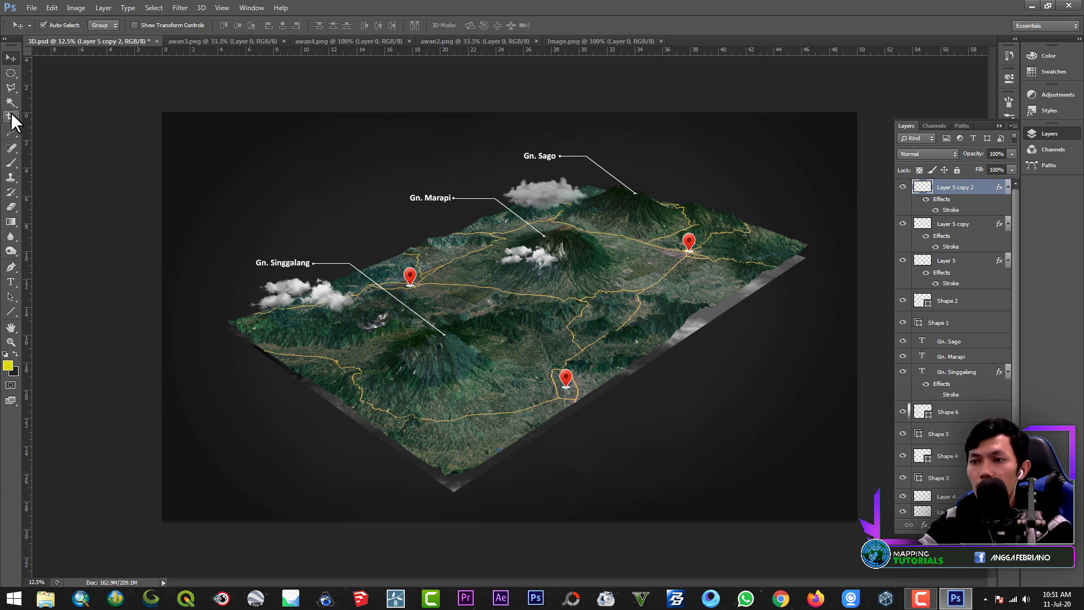
Add a yellow 18 pt Calibri Bold text label "Padang Panjang" just above the frontmost pin.
{"action": "left_click", "coordinate": [11, 282]}
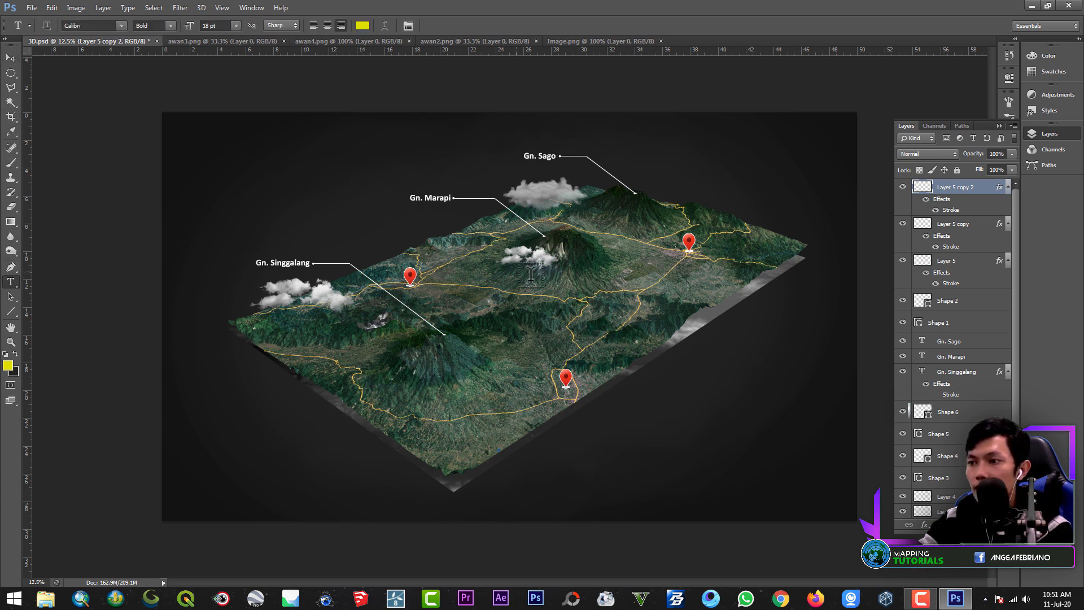
{"action": "left_click", "coordinate": [558, 359]}
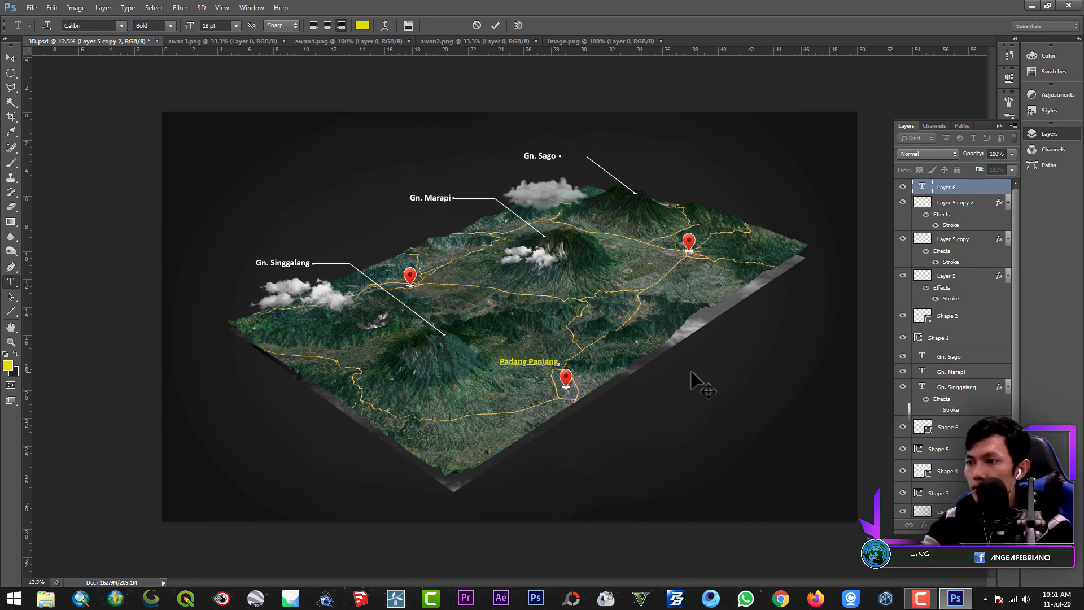
{"action": "key", "text": "ctrl+a"}
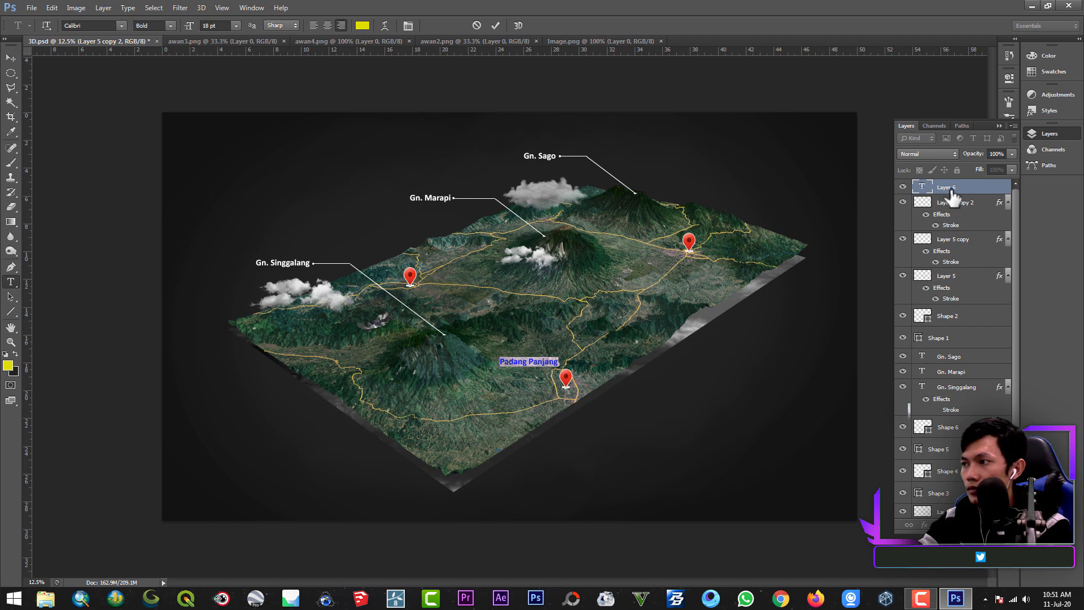
{"action": "left_click", "coordinate": [953, 192]}
{"action": "left_click", "coordinate": [953, 204]}
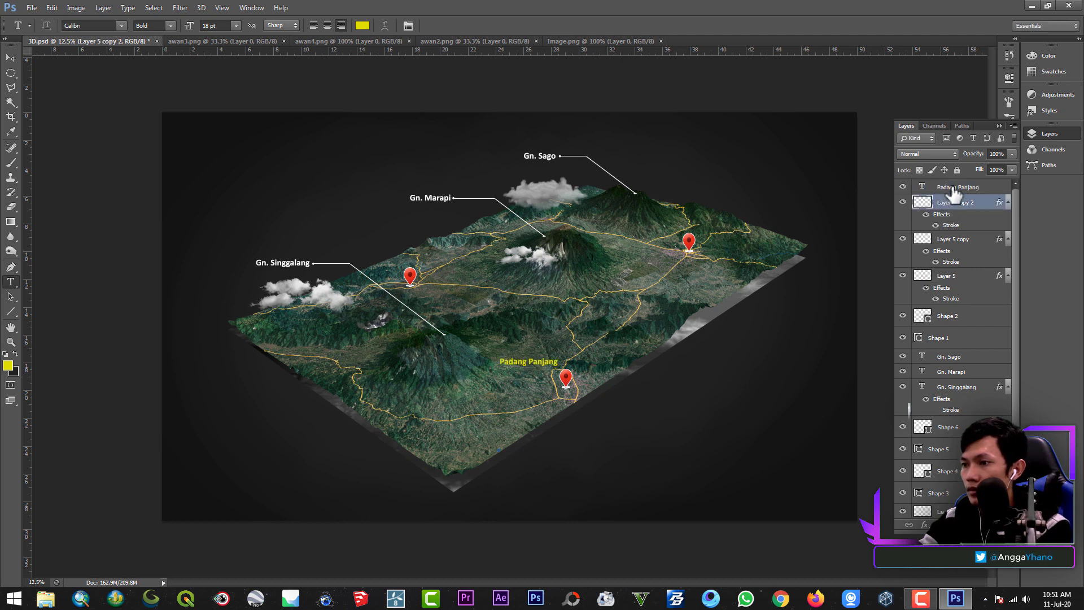
Give the Padang Panjang text layer a 13 px black outside stroke at 100% opacity.
{"action": "left_click", "coordinate": [954, 187]}
{"action": "right_click", "coordinate": [954, 187]}
{"action": "left_click", "coordinate": [862, 136]}
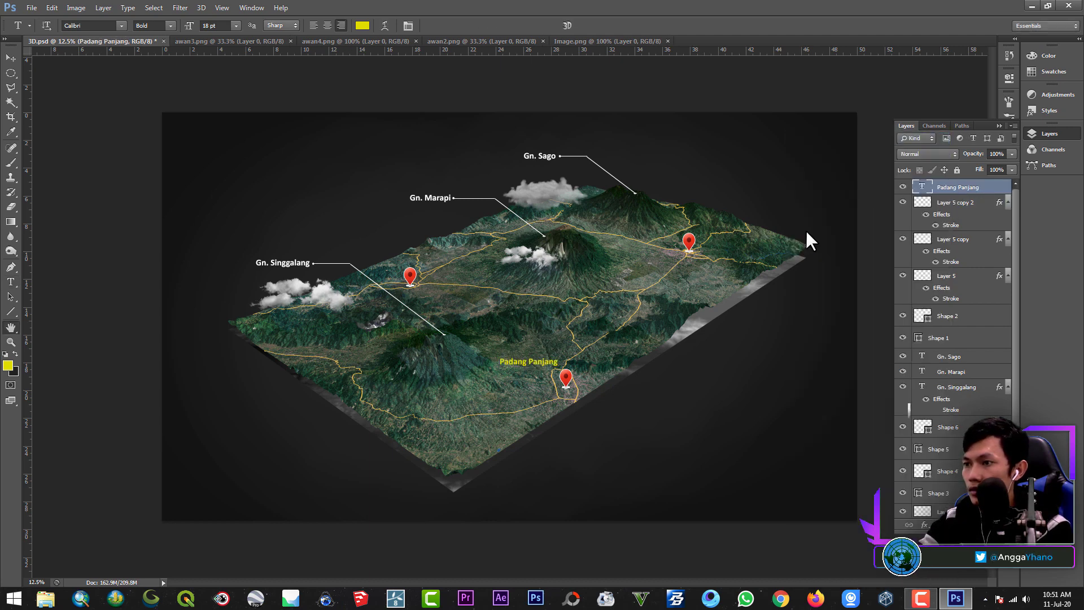
{"action": "left_click", "coordinate": [710, 307]}
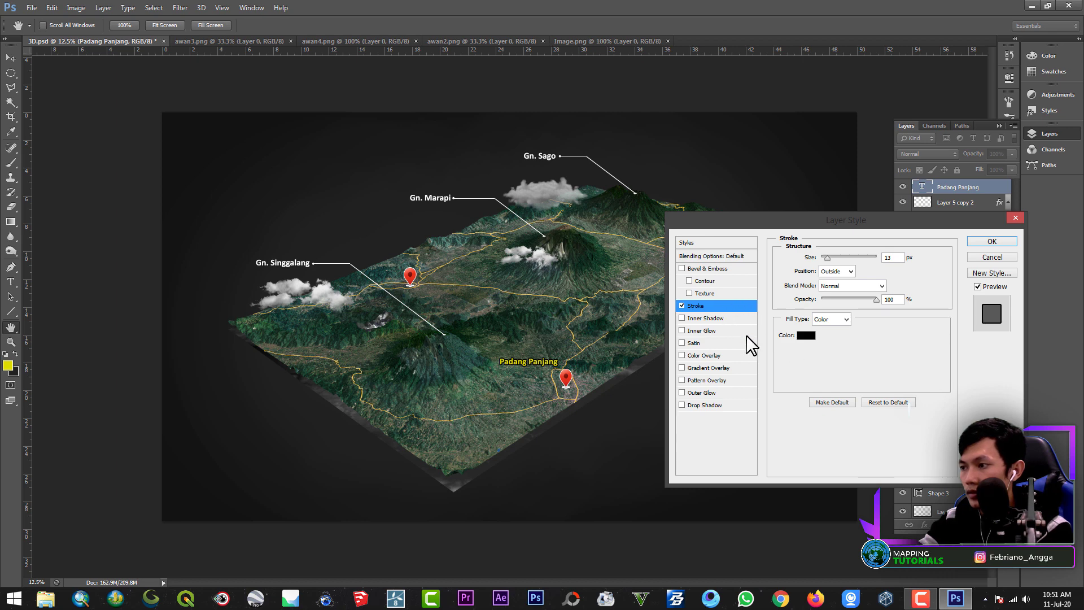
{"action": "left_click", "coordinate": [992, 247]}
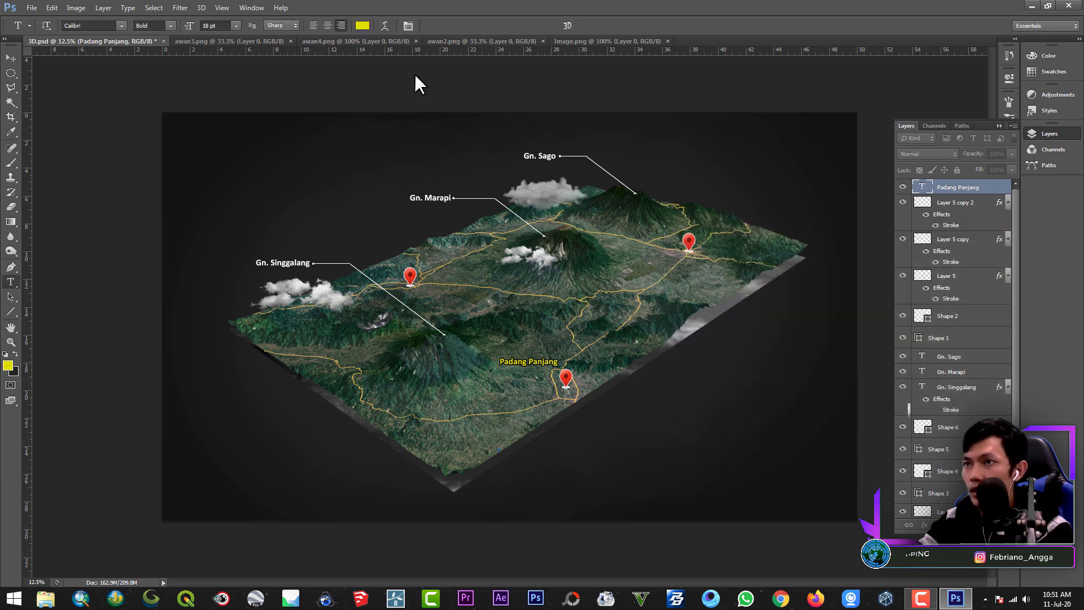
Close the text colour picker with the colour left as is and save 3D.psd.
{"action": "left_click", "coordinate": [363, 25]}
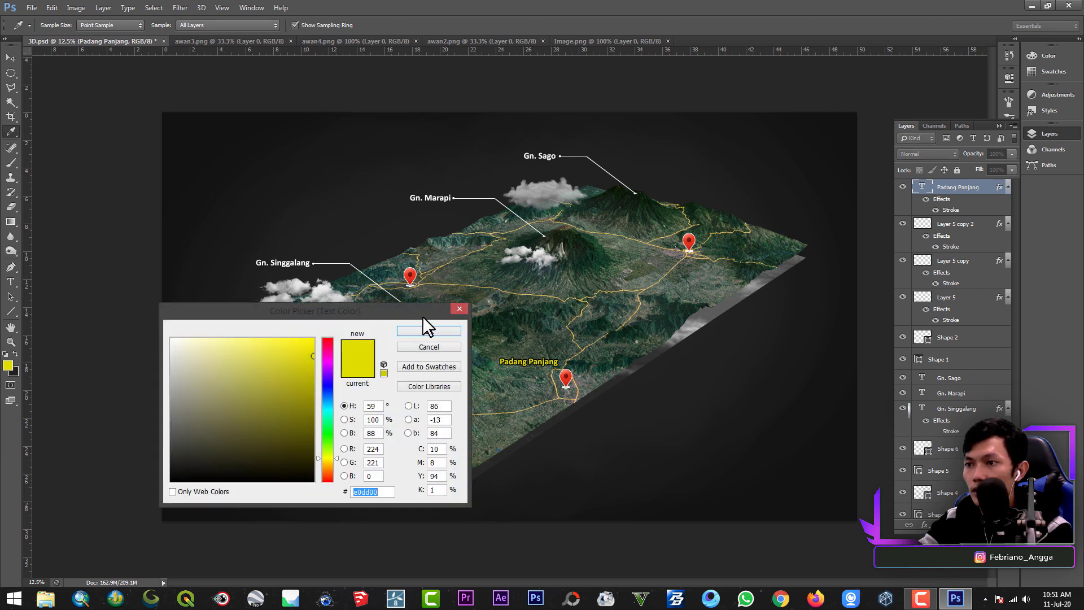
{"action": "left_click", "coordinate": [459, 309]}
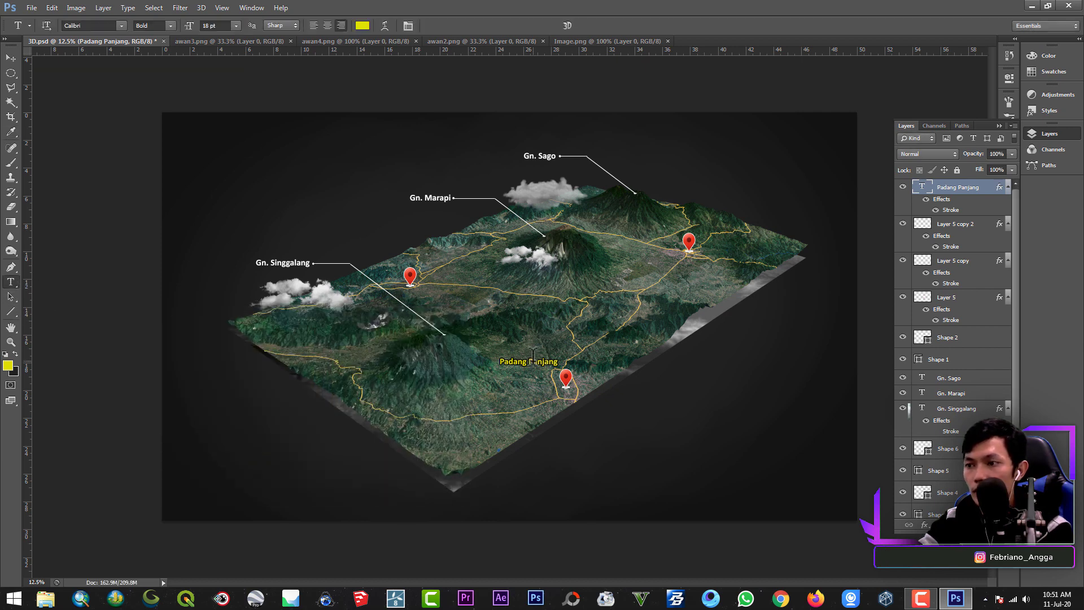
{"action": "key", "text": "ctrl+s"}
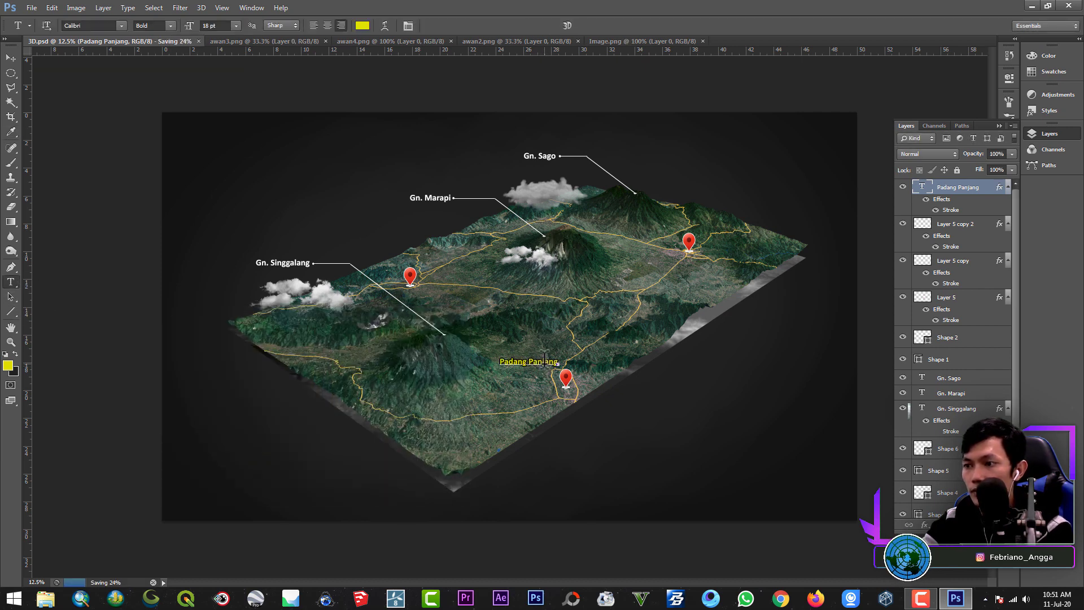
Try white (ffffff), red (ff0000), dull pink and yellow-green on the Padang Panjang text, then return to yellow e0dd00.
{"action": "left_click", "coordinate": [362, 26]}
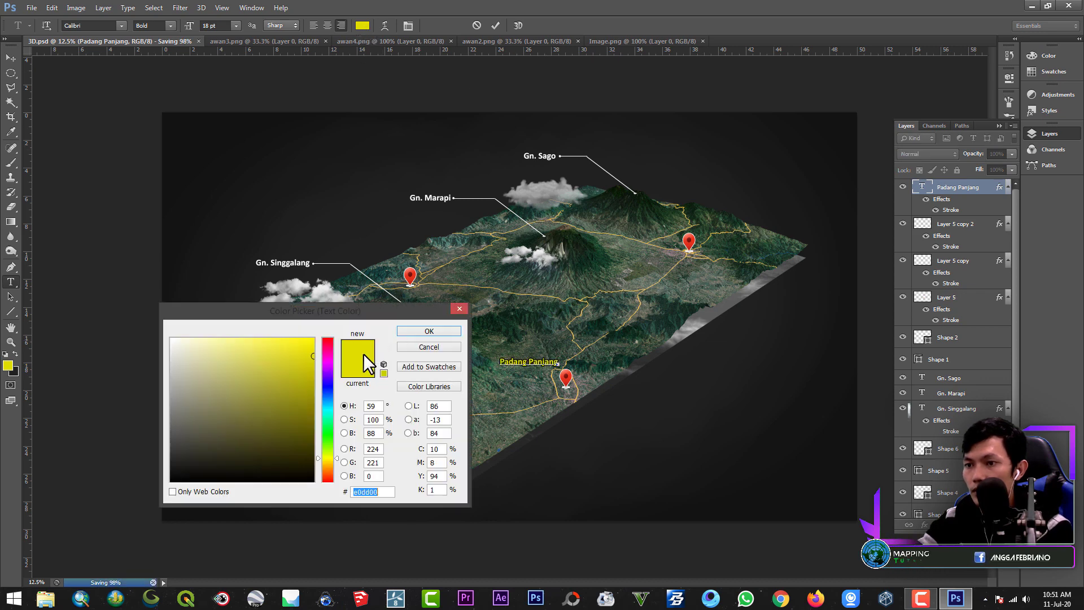
{"action": "type", "text": "ffffff"}
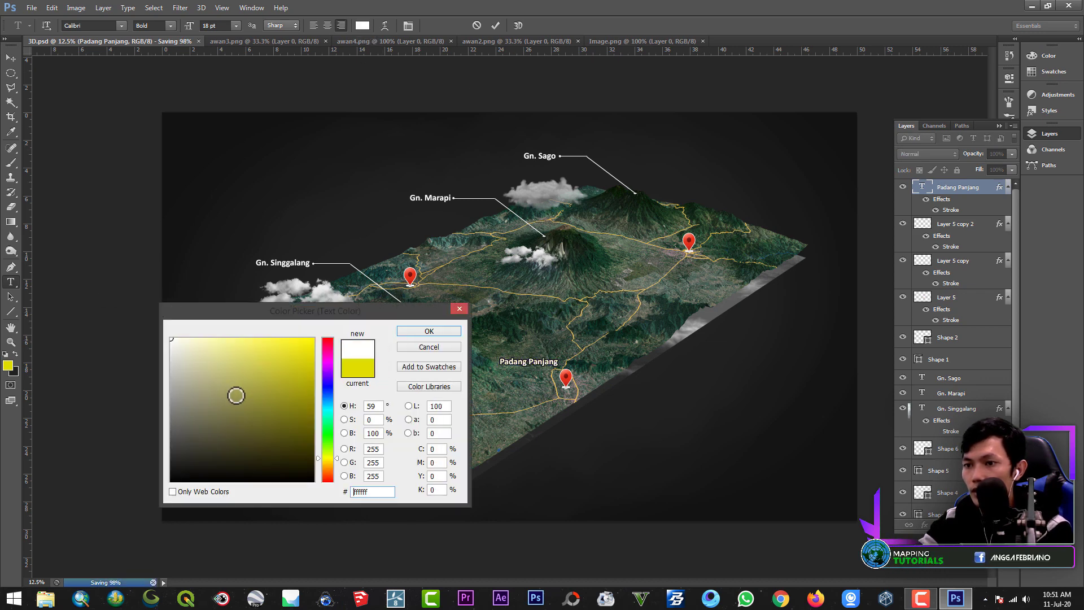
{"action": "key", "text": "Return"}
{"action": "type", "text": "ff0000"}
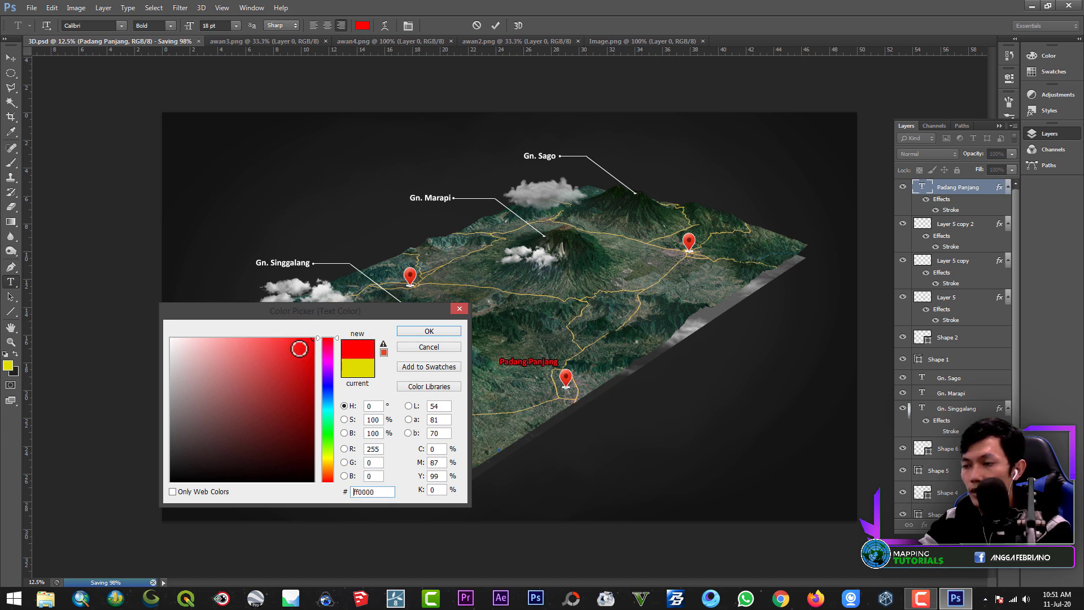
{"action": "left_click_drag", "start_coordinate": [297, 345], "coordinate": [217, 369]}
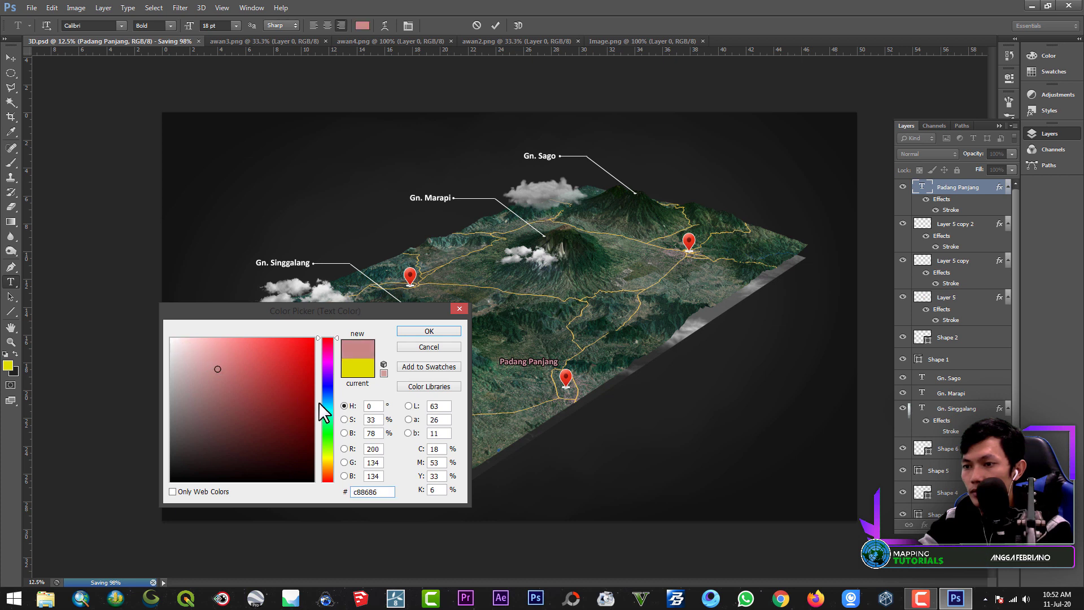
{"action": "left_click", "coordinate": [331, 454]}
{"action": "left_click", "coordinate": [310, 360]}
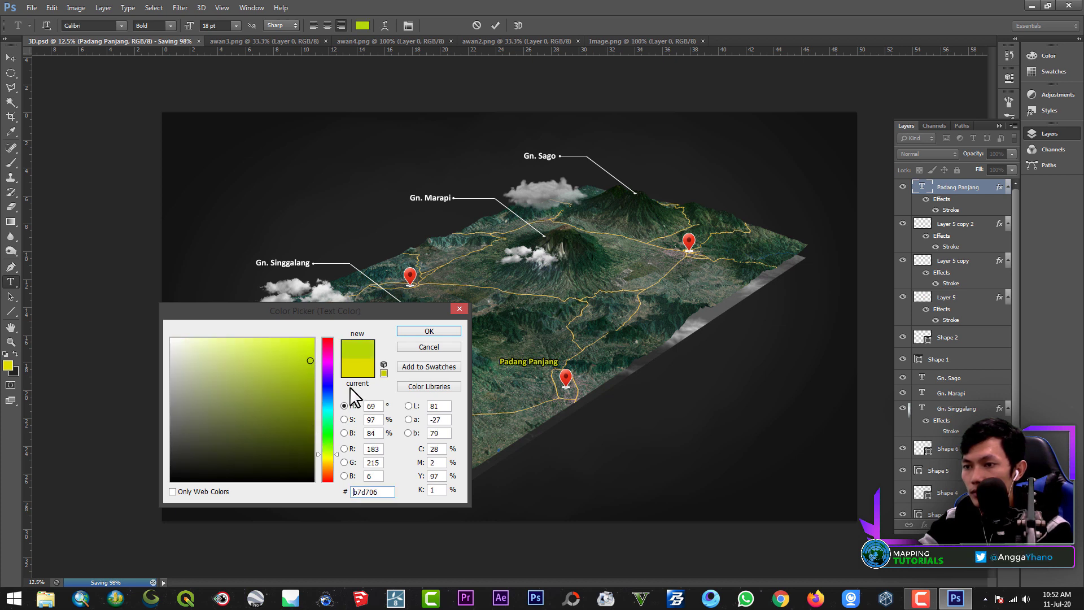
{"action": "left_click", "coordinate": [362, 373]}
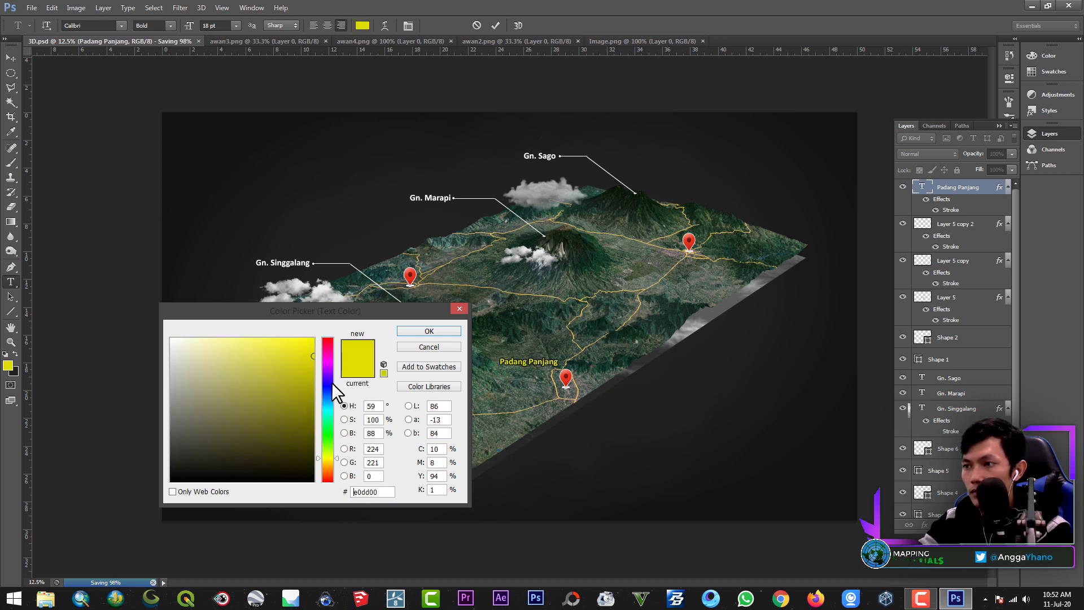
{"action": "left_click", "coordinate": [432, 331]}
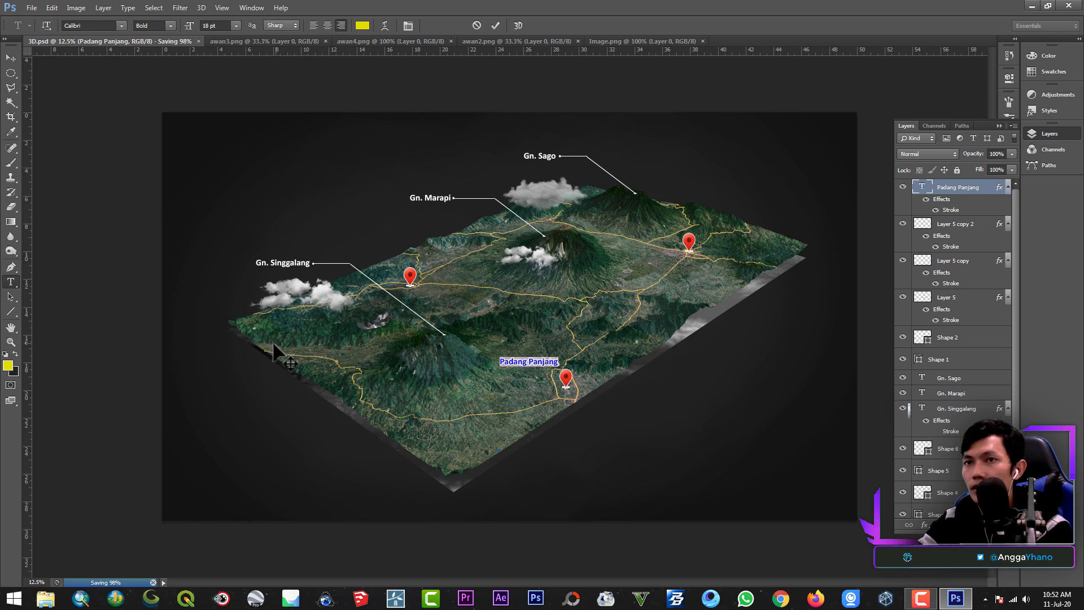
Move the Padang Panjang label so it sits centred directly above the frontmost pin.
{"action": "left_click", "coordinate": [12, 57]}
{"action": "left_click_drag", "start_coordinate": [525, 368], "coordinate": [564, 371]}
{"action": "key", "text": "Up"}
{"action": "key", "text": "Up"}
{"action": "key", "text": "Up"}
{"action": "key", "text": "Up"}
{"action": "key", "text": "Up"}
{"action": "key", "text": "Up"}
{"action": "key", "text": "Up"}
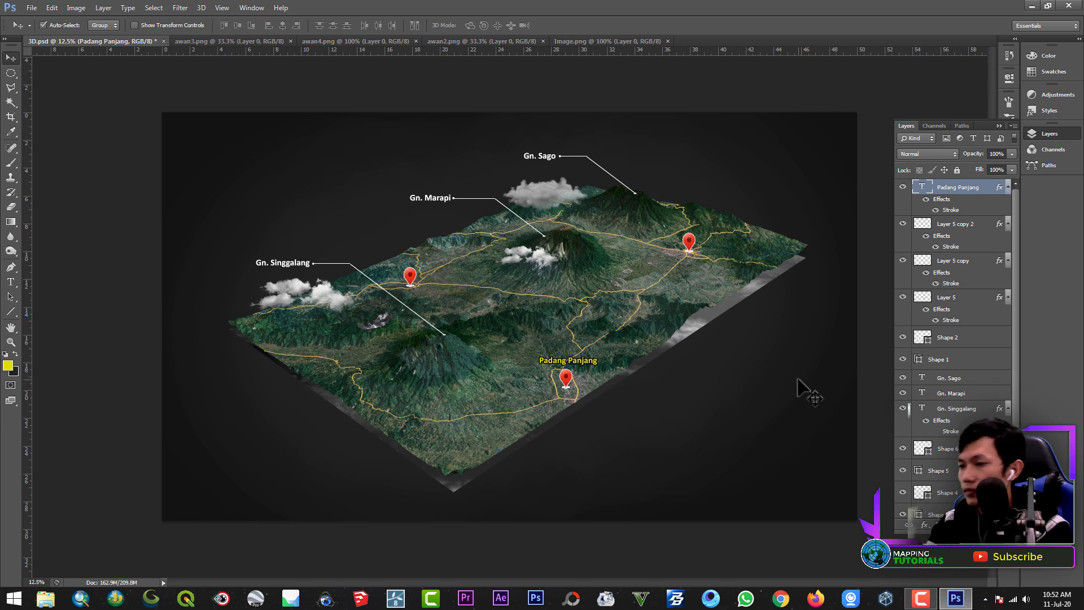
{"action": "key", "text": "t"}
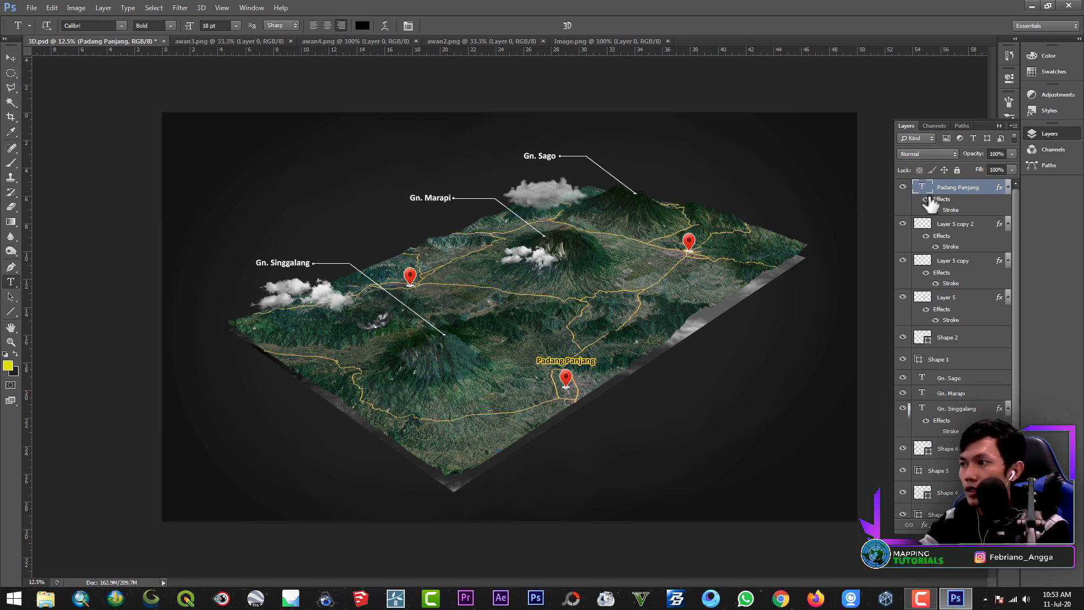
{"action": "left_click", "coordinate": [403, 261]}
{"action": "type", "text": "Buki"}
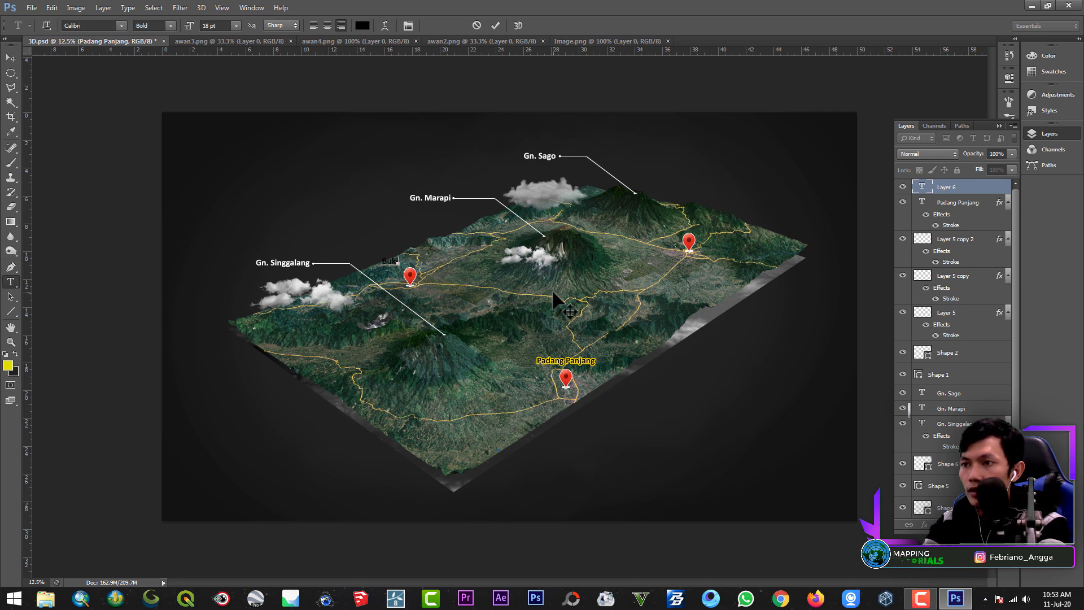
{"action": "key", "text": "BackSpace"}
{"action": "key", "text": "BackSpace"}
{"action": "key", "text": "BackSpace"}
{"action": "key", "text": "BackSpace"}
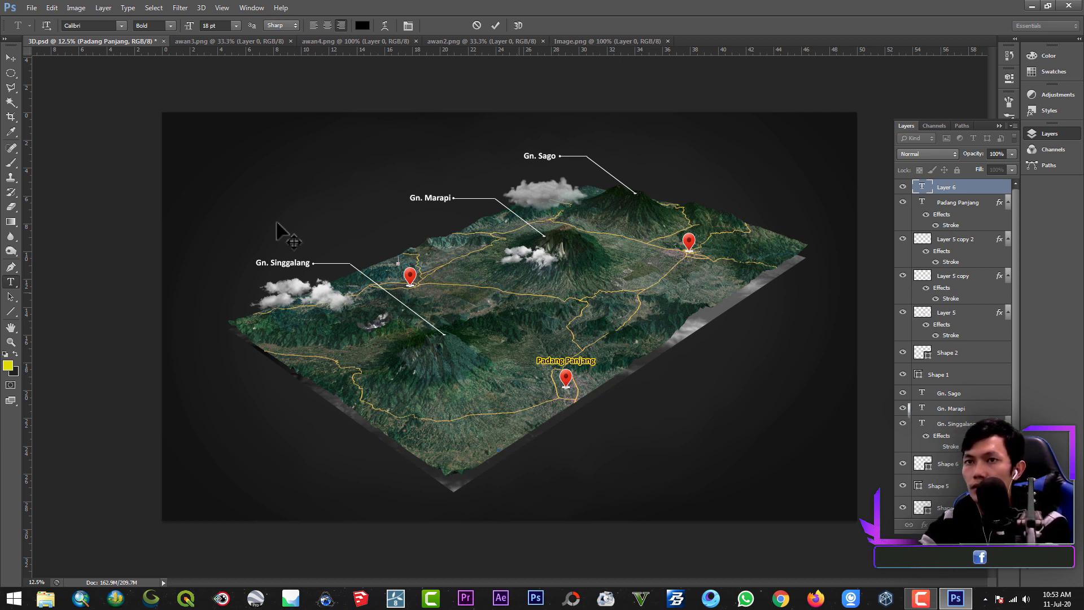
{"action": "left_click", "coordinate": [11, 73]}
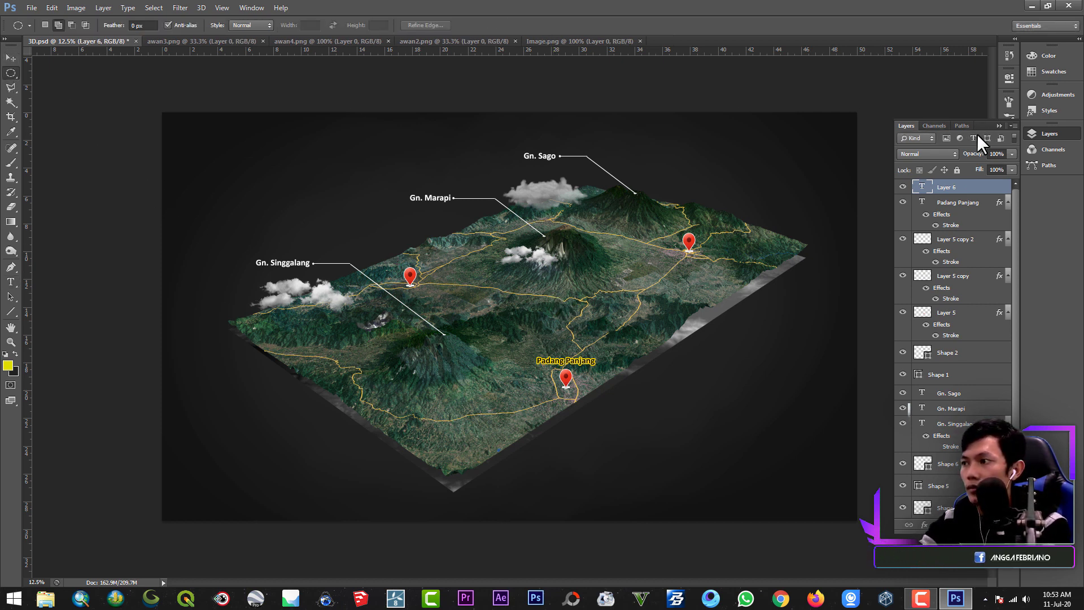
{"action": "right_click", "coordinate": [964, 202]}
{"action": "key", "text": "Escape"}
{"action": "left_click", "coordinate": [971, 188]}
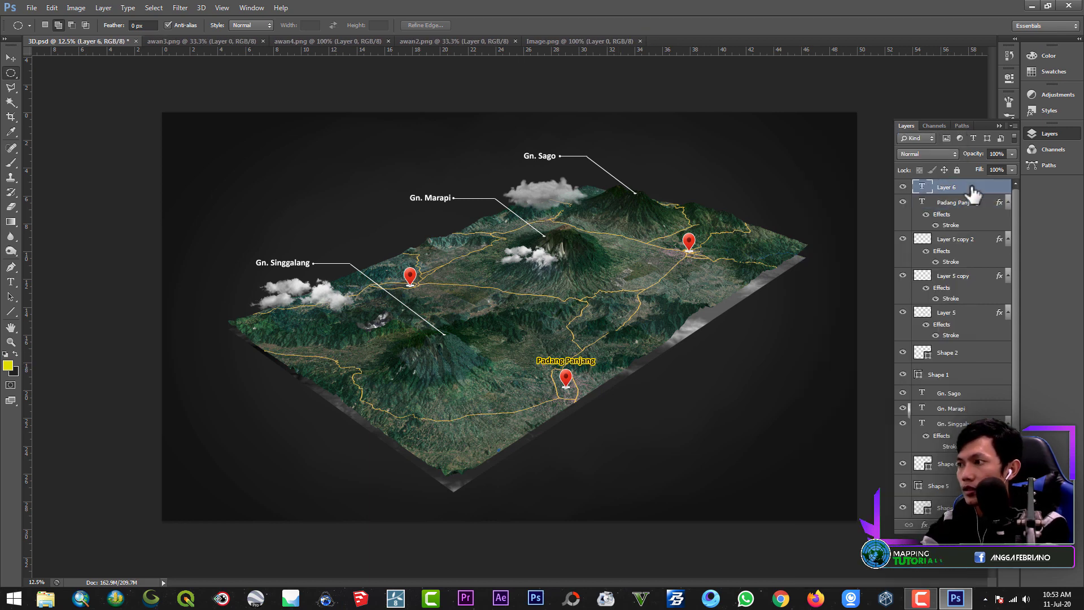
{"action": "key", "text": "Delete"}
Duplicate the Padang Panjang text layer as Bukittinggi and place the copy above the pin behind Gn. Singgalang.
{"action": "right_click", "coordinate": [970, 187]}
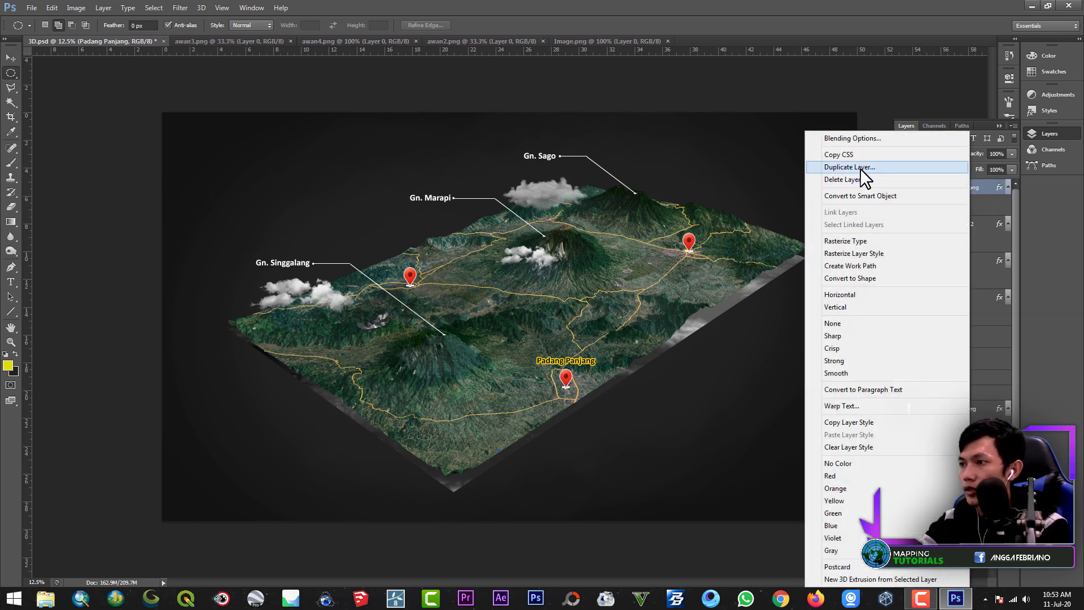
{"action": "left_click", "coordinate": [859, 168]}
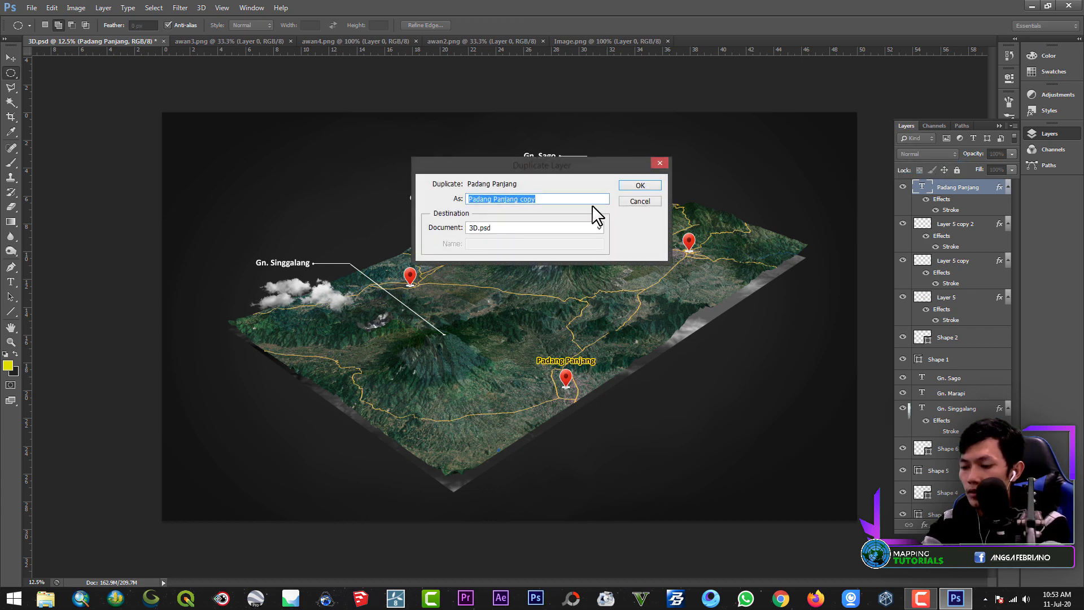
{"action": "type", "text": "Bukittinggi"}
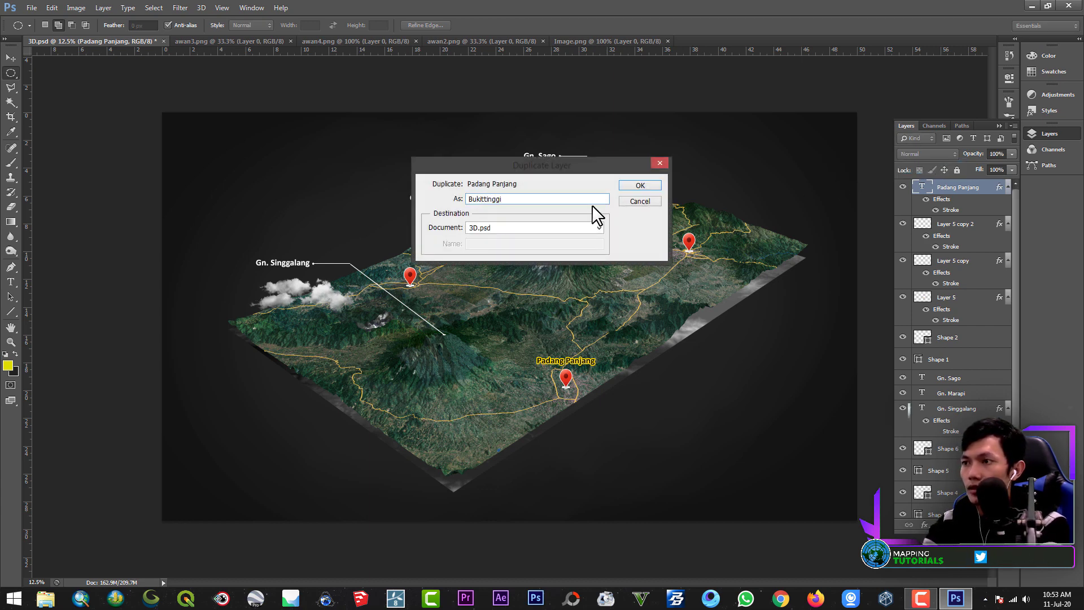
{"action": "key", "text": "Return"}
{"action": "left_click", "coordinate": [10, 59]}
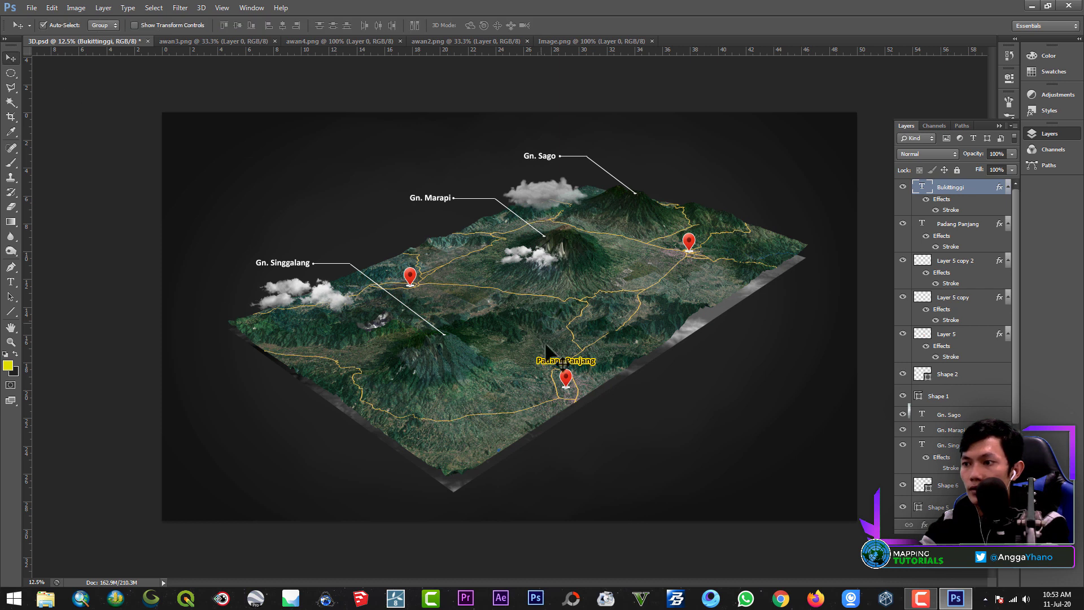
{"action": "left_click_drag", "start_coordinate": [559, 368], "coordinate": [402, 264]}
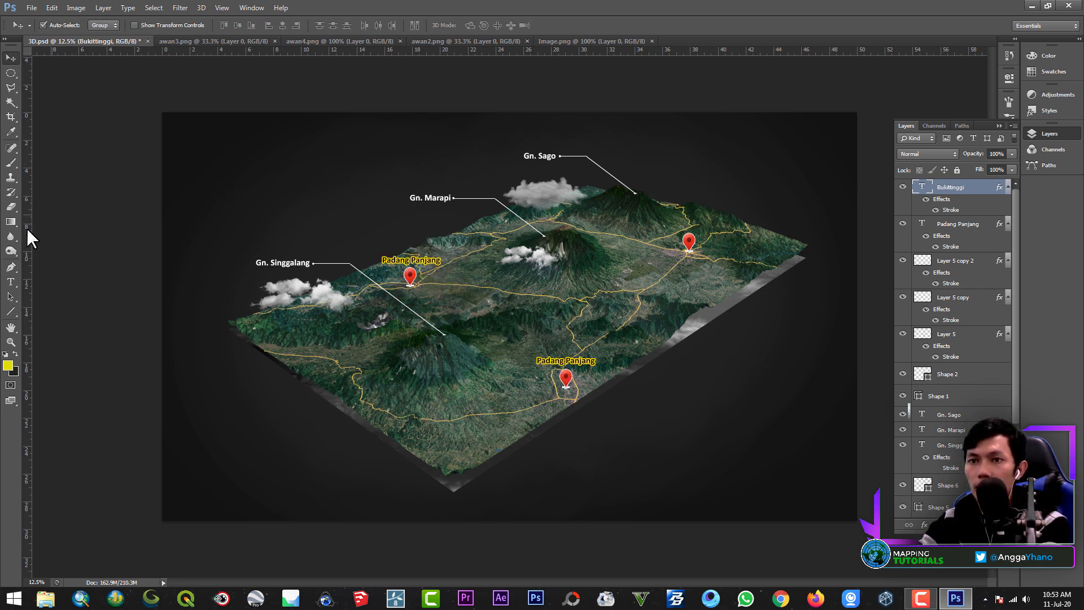
Replace the text of the copied label behind Gn. Singgalang with "Bukittinggi".
{"action": "left_click", "coordinate": [12, 281]}
{"action": "triple_click", "coordinate": [388, 254]}
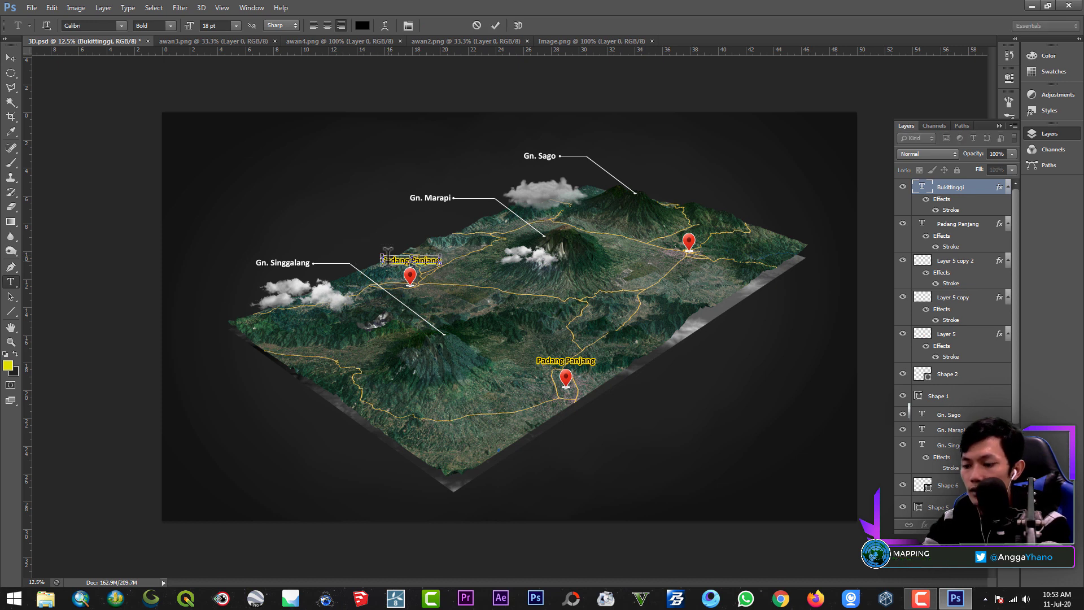
{"action": "type", "text": "Bukittinggi"}
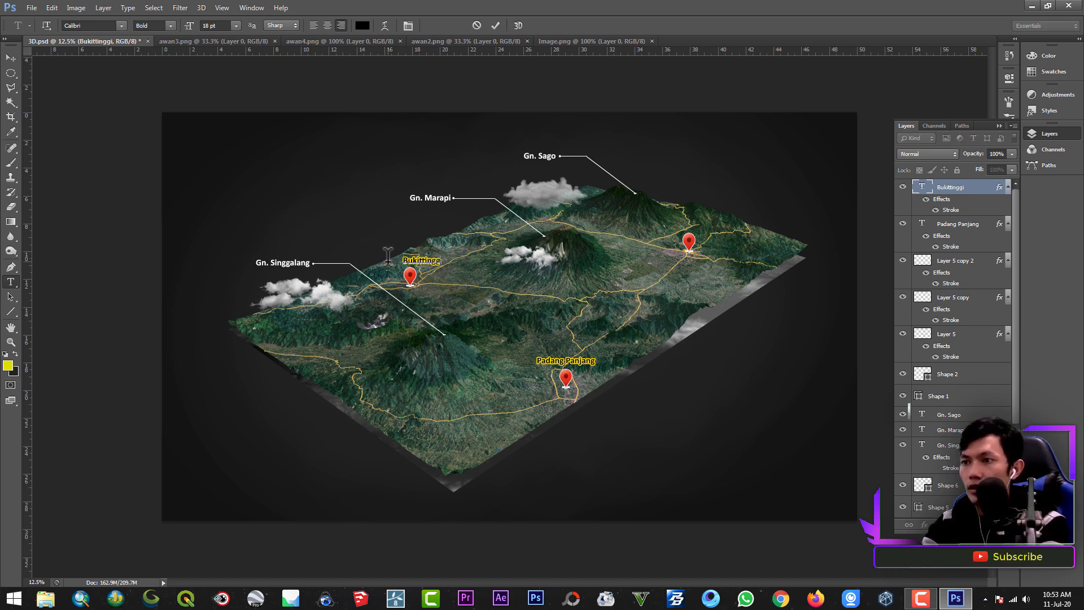
{"action": "left_click", "coordinate": [12, 57]}
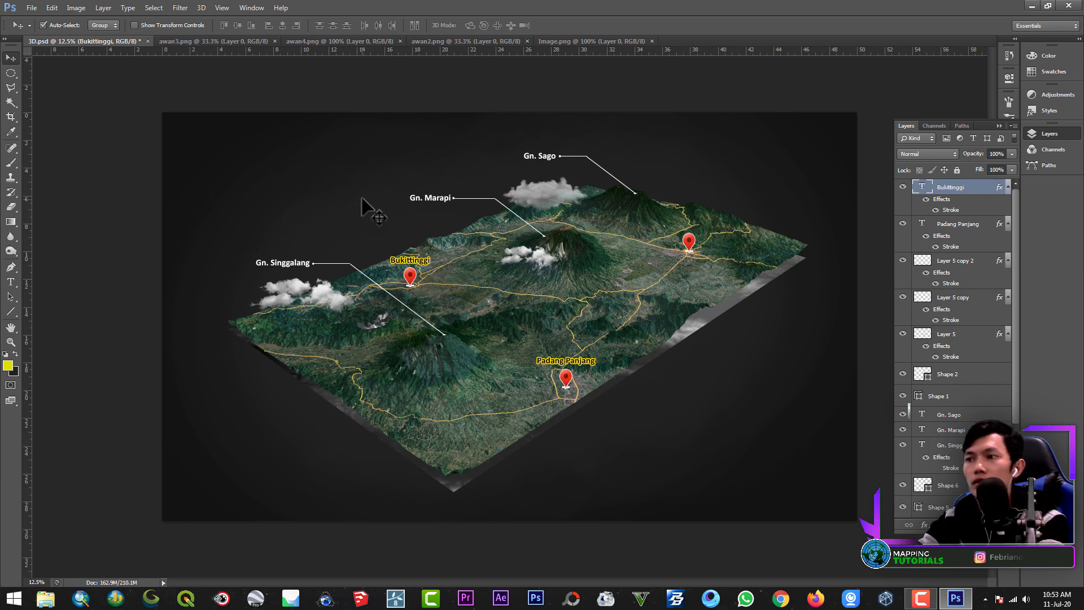
Duplicate the Bukittinggi text layer in 3D.psd and name the copy Batusangkar.
{"action": "right_click", "coordinate": [958, 192]}
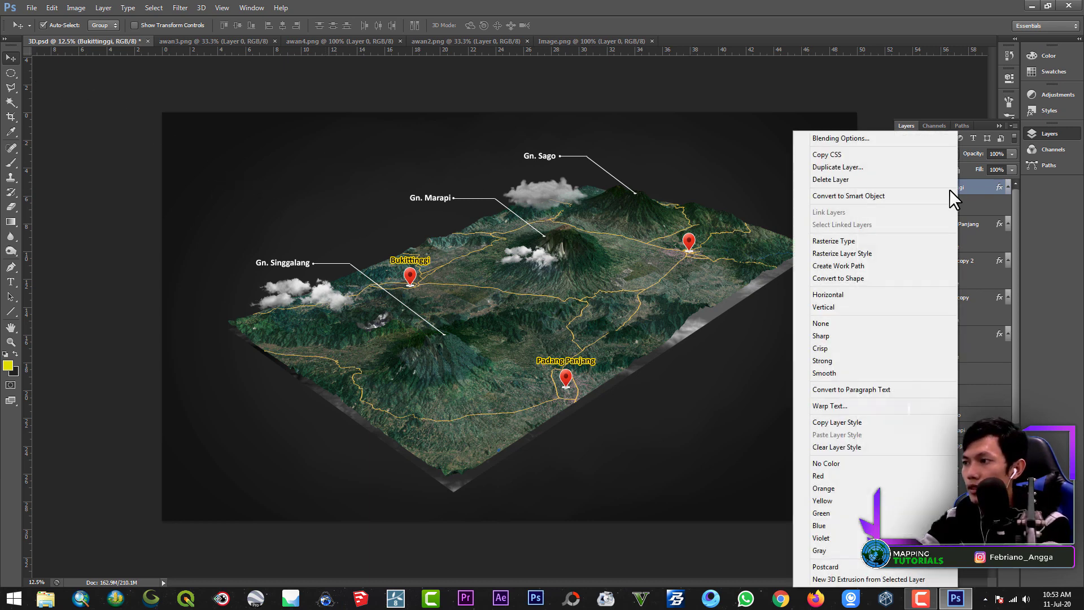
{"action": "left_click", "coordinate": [847, 167]}
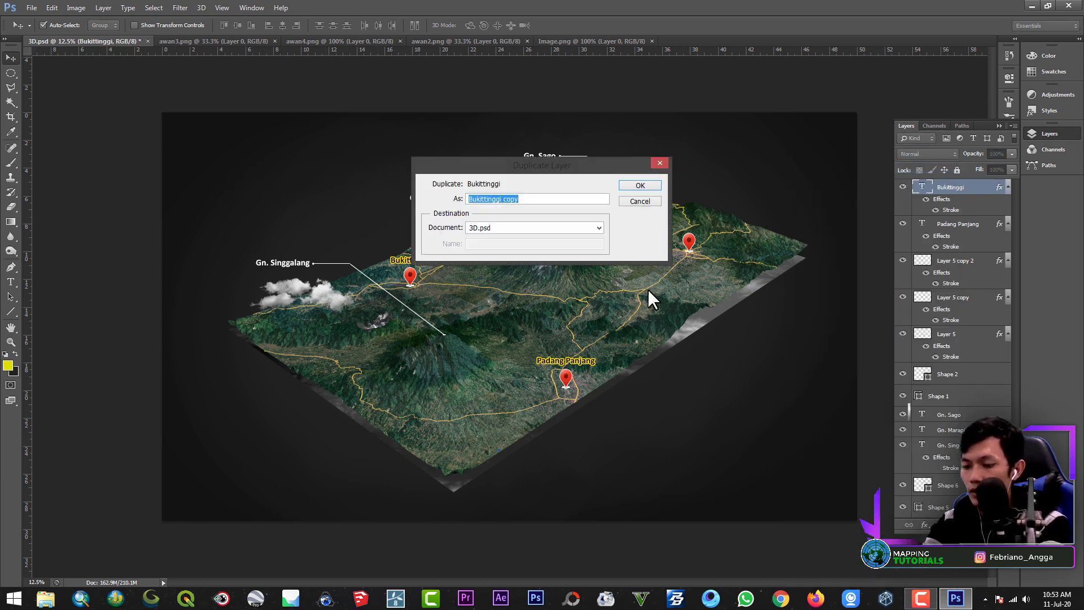
{"action": "type", "text": "Batusangkar"}
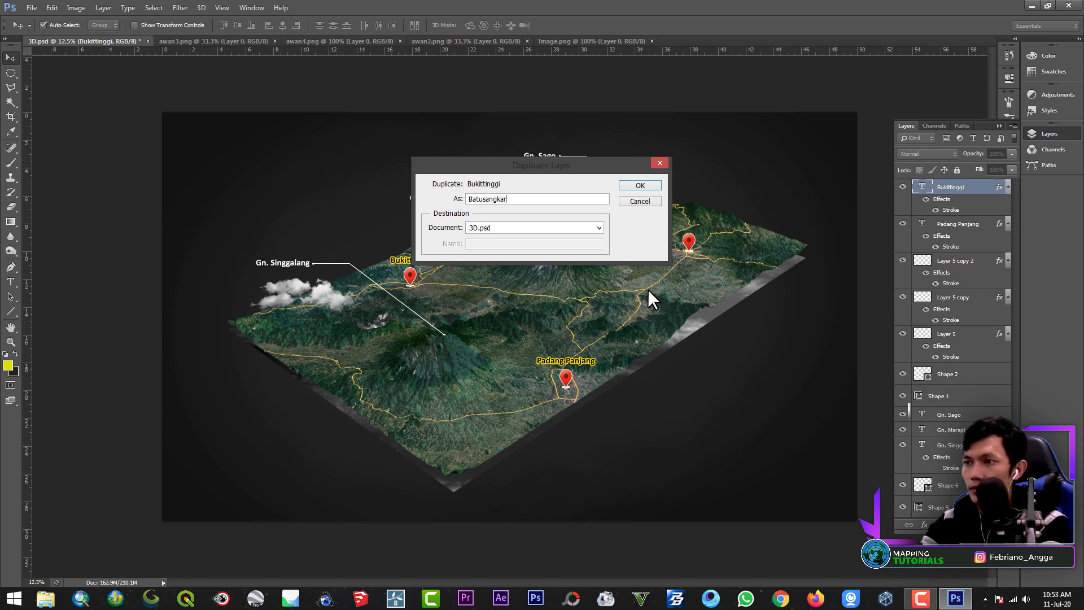
{"action": "left_click", "coordinate": [643, 186]}
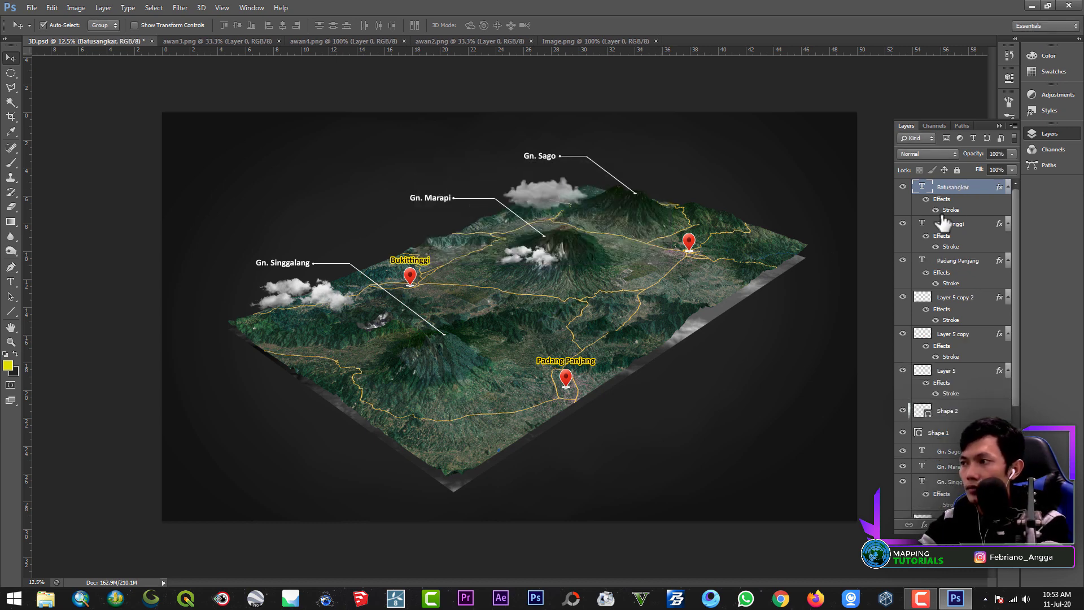
Move the copied town label above the pin below Gn. Sago.
{"action": "left_click_drag", "start_coordinate": [419, 268], "coordinate": [698, 237]}
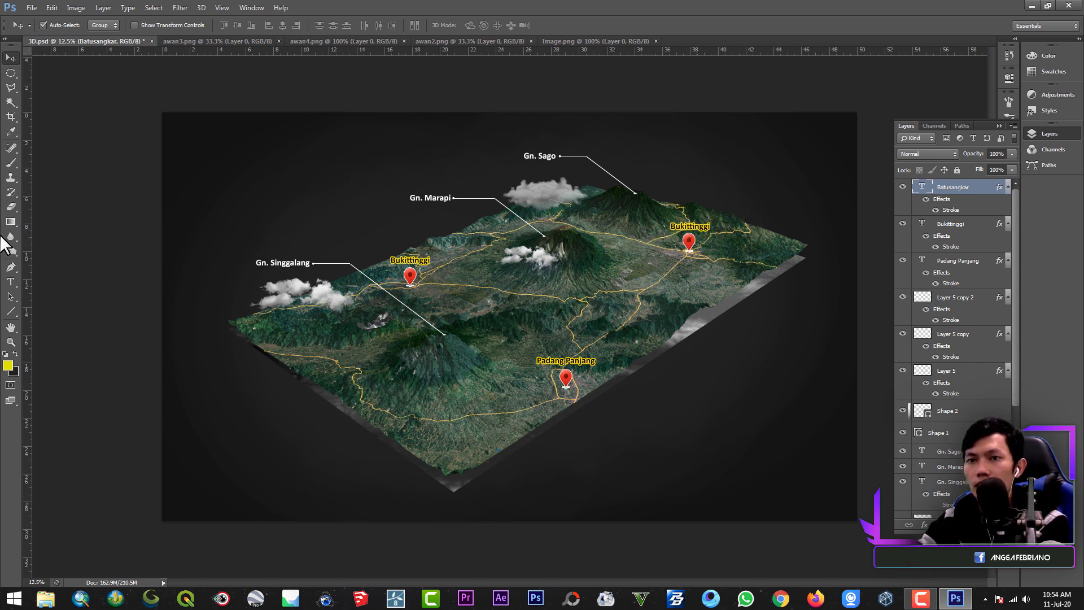
{"action": "left_click", "coordinate": [10, 282]}
{"action": "left_click", "coordinate": [699, 228]}
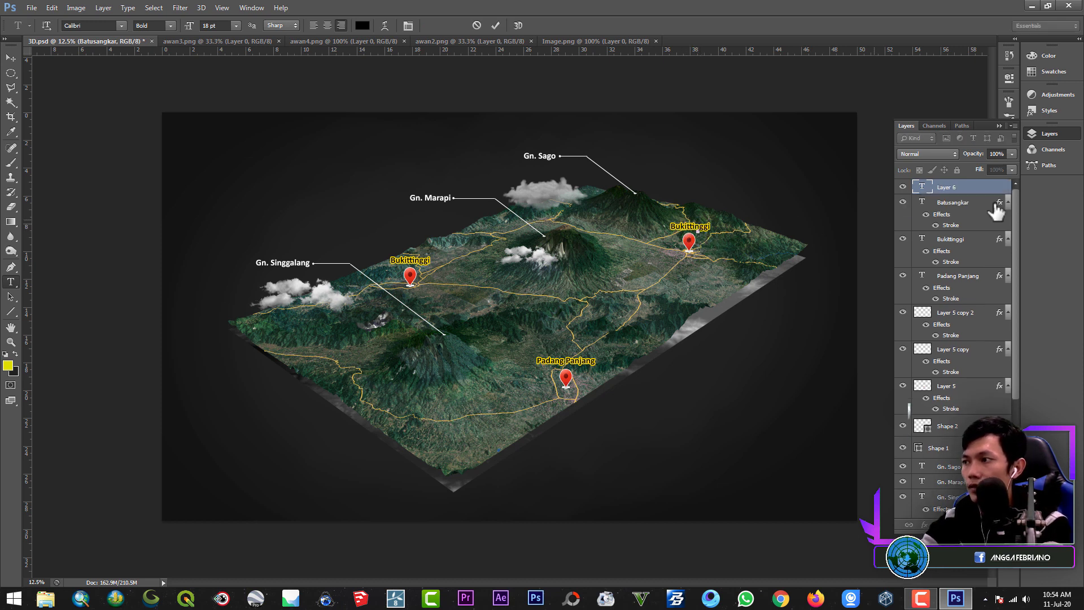
{"action": "left_click", "coordinate": [959, 189]}
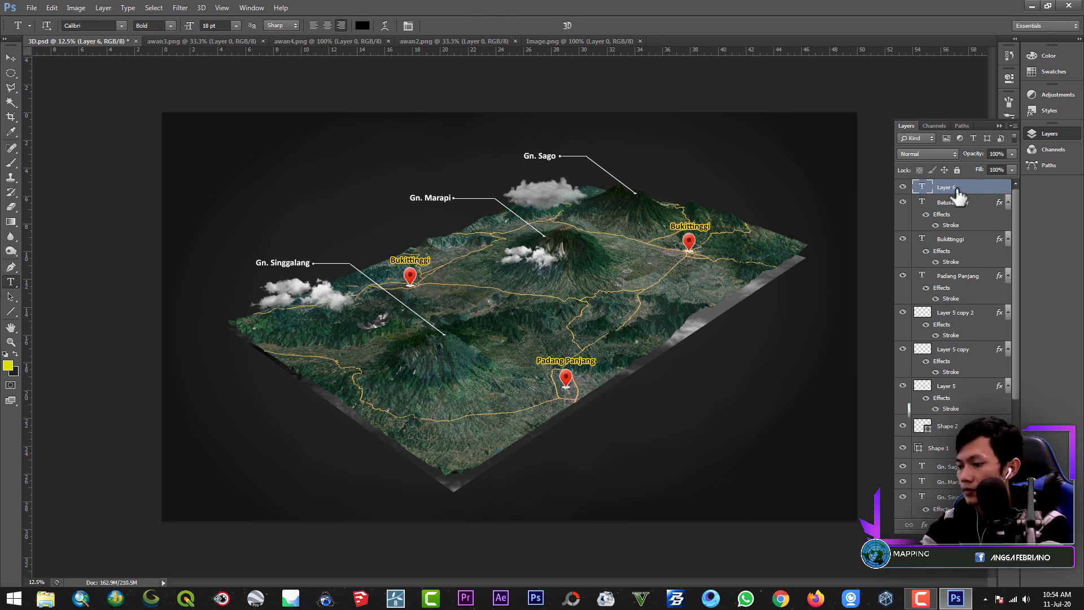
{"action": "key", "text": "Delete"}
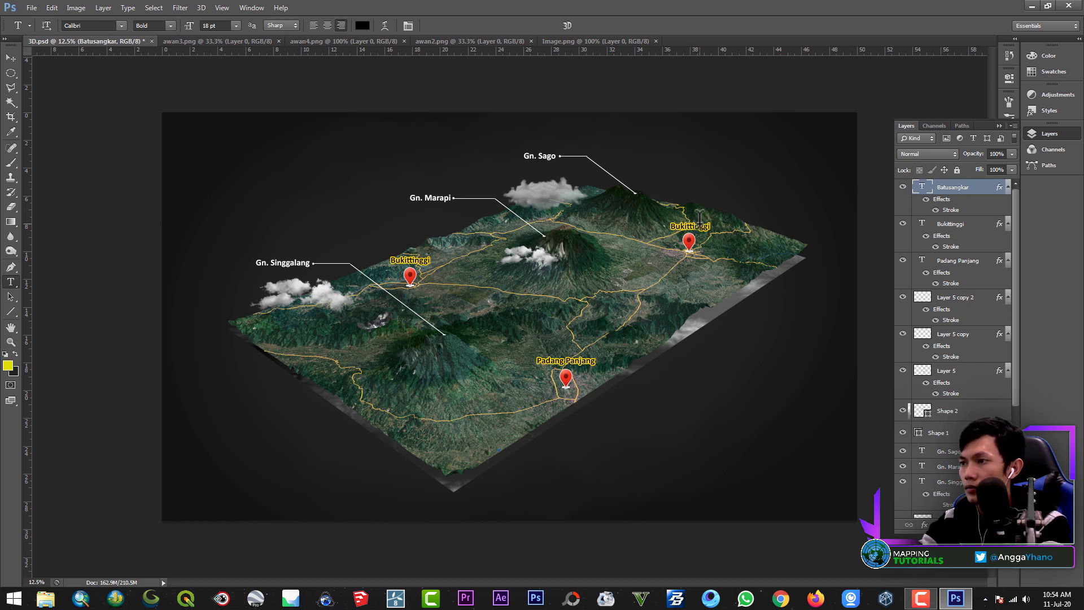
Replace the text of the copied label below Gn. Sago with "Batusangkar" and centre it above its pin.
{"action": "left_click", "coordinate": [699, 220]}
{"action": "key", "text": "BackSpace"}
{"action": "type", "text": "Bat"}
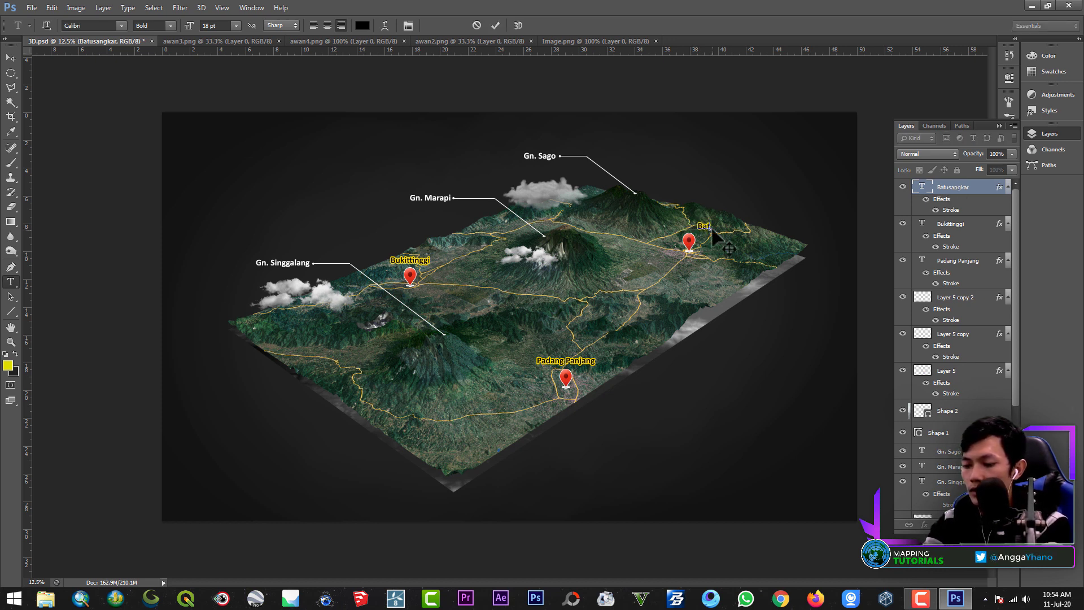
{"action": "type", "text": "usangkar"}
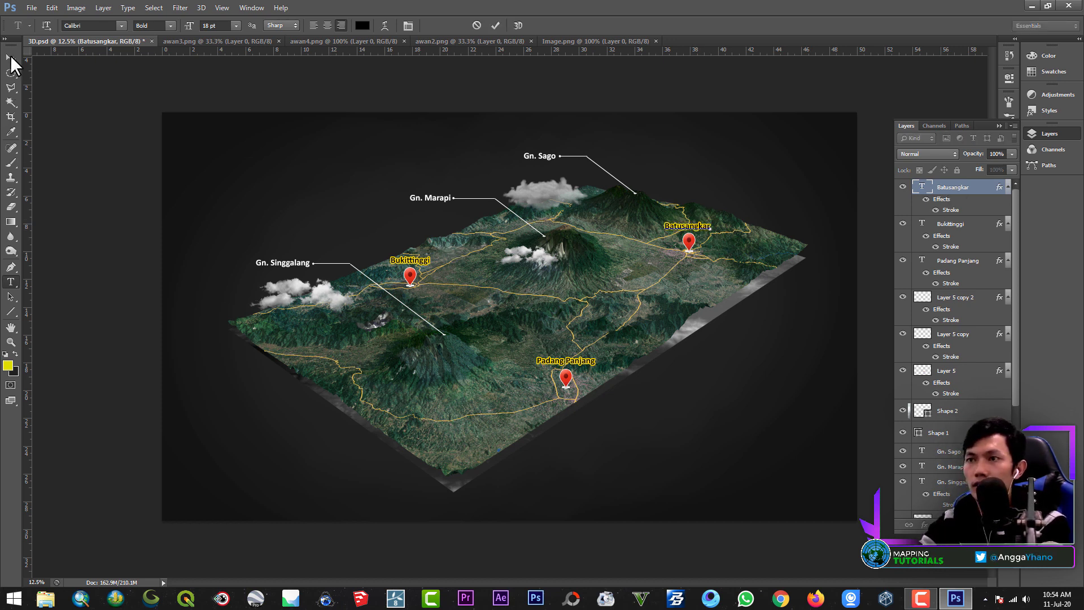
{"action": "left_click", "coordinate": [11, 57]}
{"action": "left_click_drag", "start_coordinate": [684, 235], "coordinate": [687, 235]}
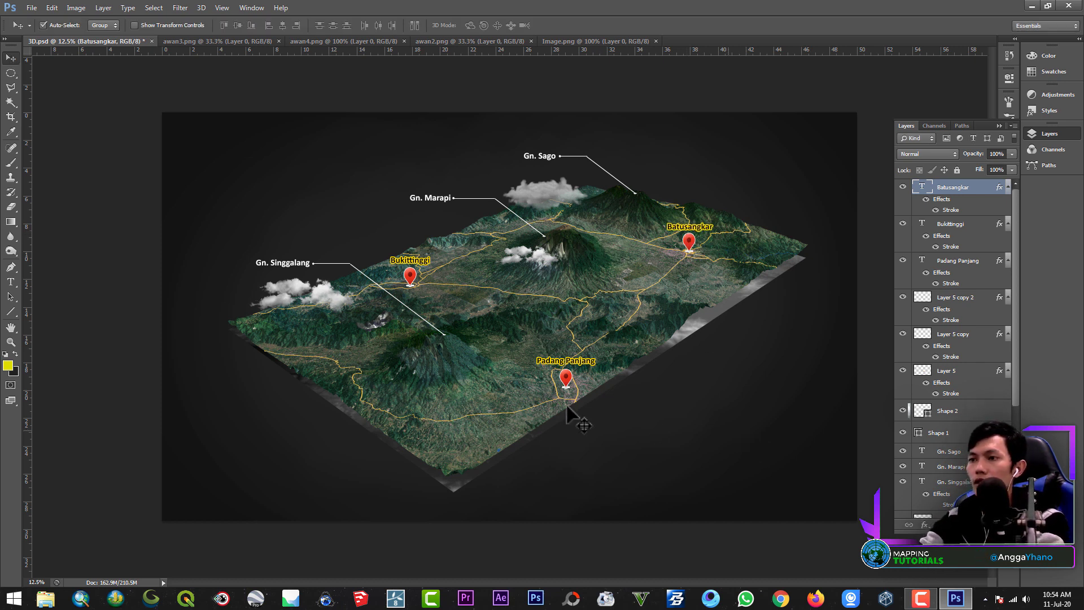
{"action": "left_click", "coordinate": [10, 341]}
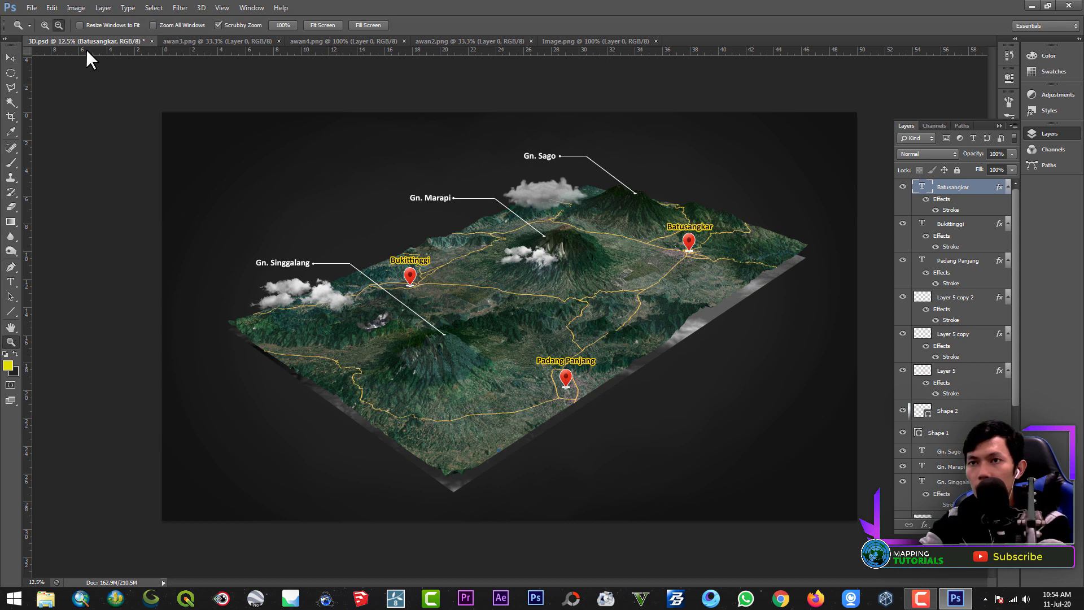
{"action": "left_click", "coordinate": [743, 237], "text": "alt"}
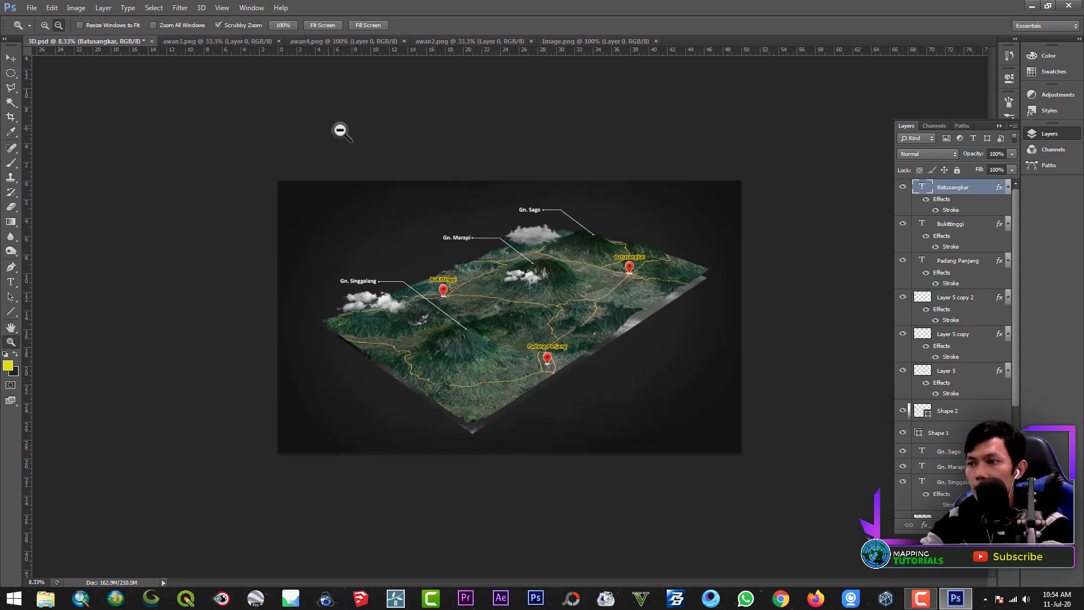
{"action": "left_click", "coordinate": [45, 25]}
{"action": "left_click", "coordinate": [578, 282]}
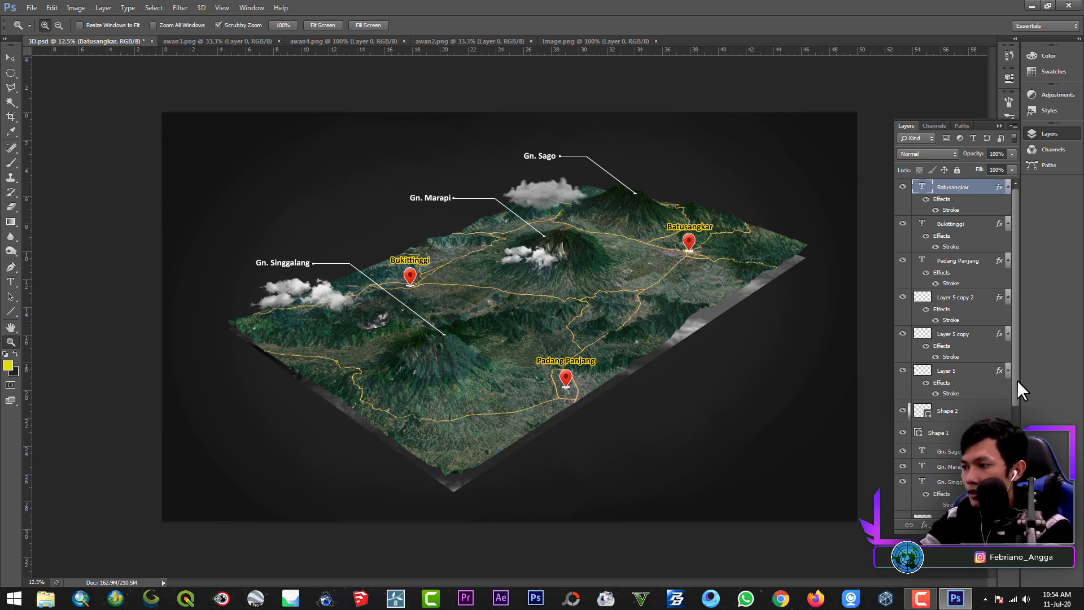
Enable a Drop Shadow effect in the layer style of the terrain layer, Layer 1.
{"action": "scroll", "coordinate": [971, 395], "scroll_direction": "down", "scroll_amount": 5}
{"action": "right_click", "coordinate": [938, 496]}
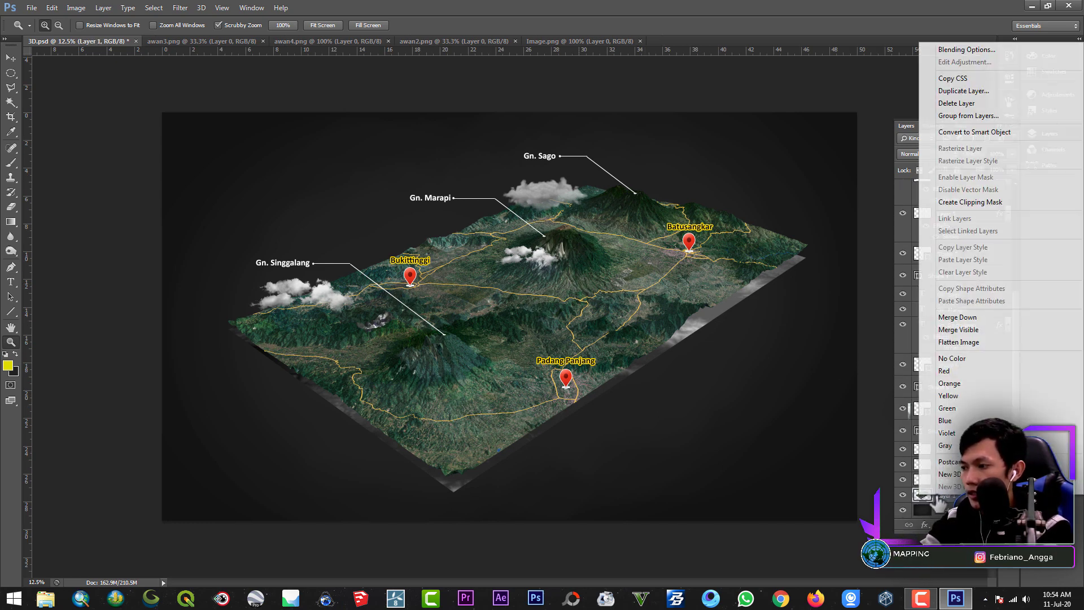
{"action": "left_click", "coordinate": [632, 11]}
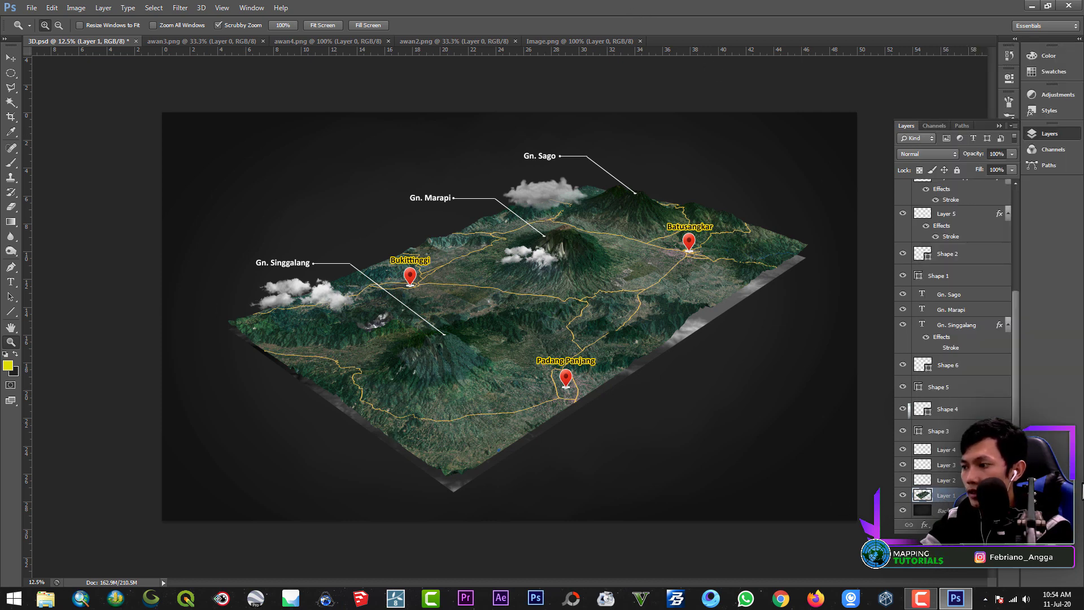
{"action": "right_click", "coordinate": [946, 500]}
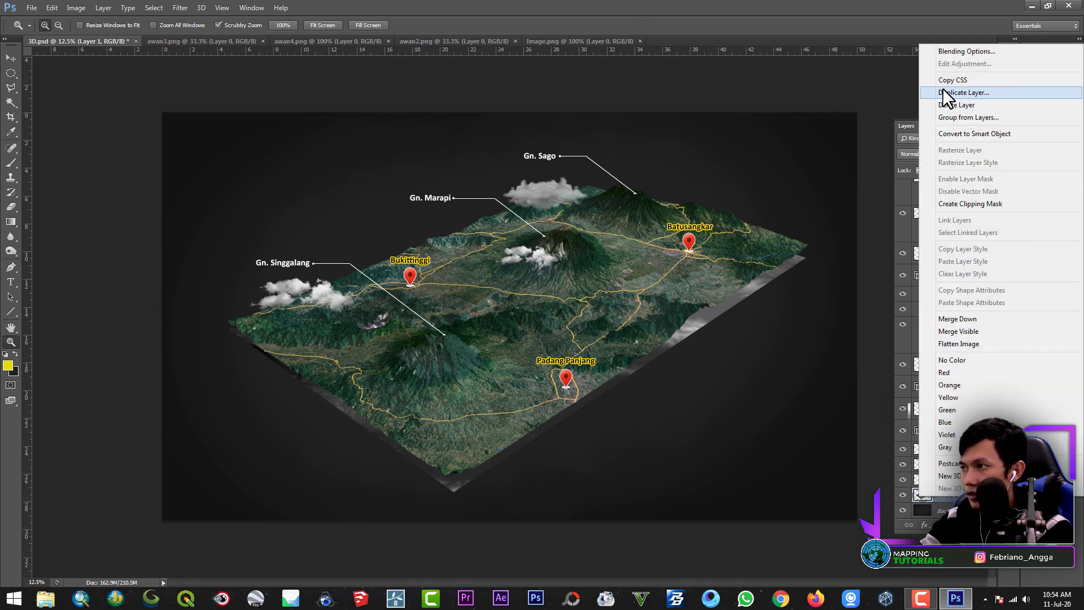
{"action": "left_click", "coordinate": [943, 51]}
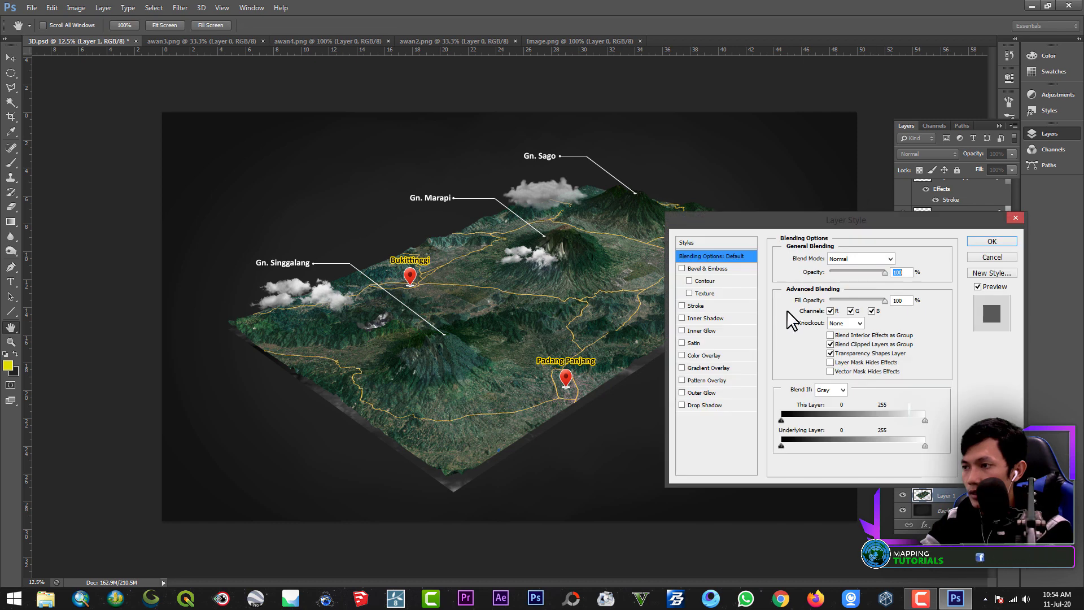
{"action": "left_click", "coordinate": [706, 405]}
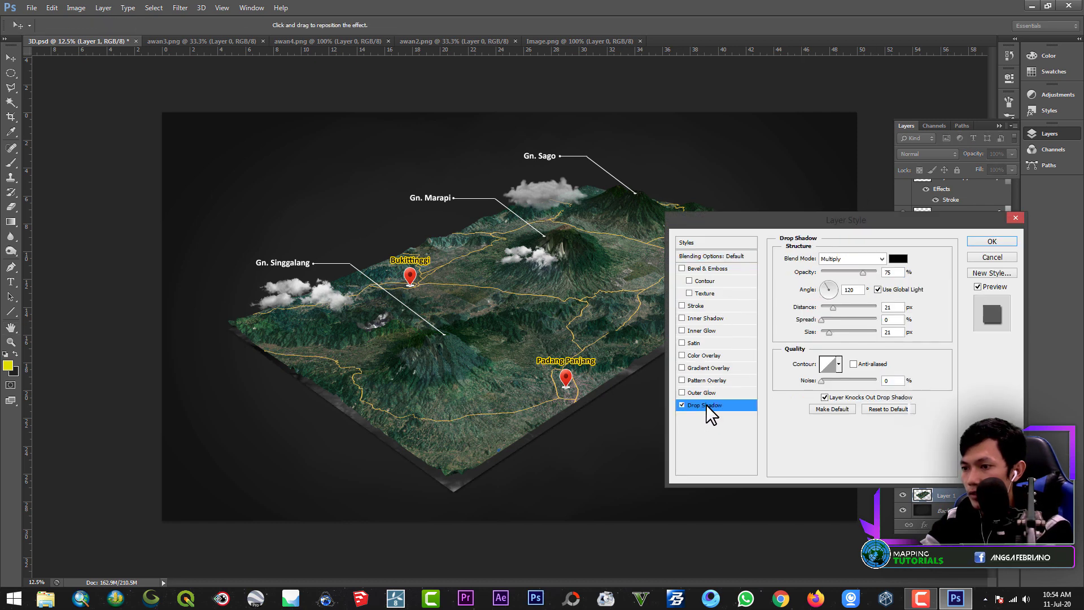
Set the terrain's drop shadow to a 90° angle and a size of 250 px, and apply the layer style.
{"action": "left_click_drag", "start_coordinate": [796, 224], "coordinate": [889, 287]}
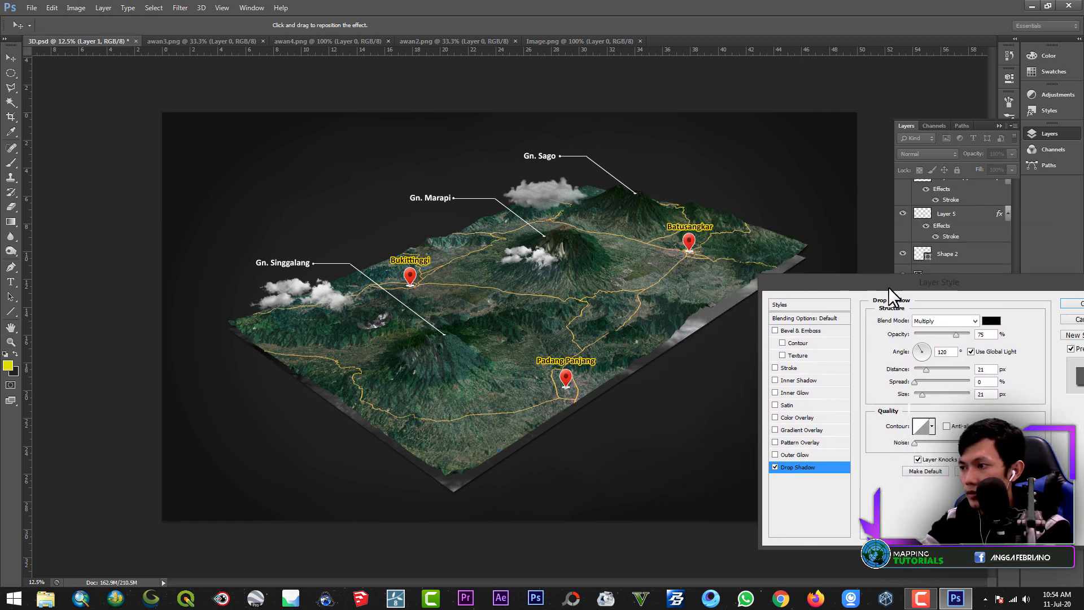
{"action": "left_click_drag", "start_coordinate": [919, 345], "coordinate": [926, 382]}
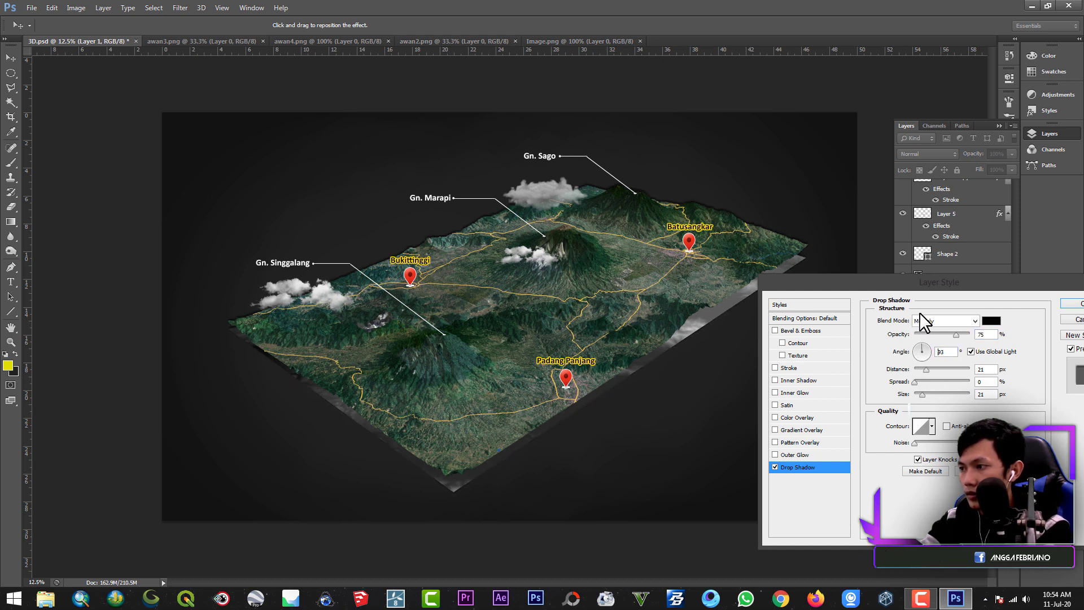
{"action": "left_click_drag", "start_coordinate": [919, 313], "coordinate": [921, 314]}
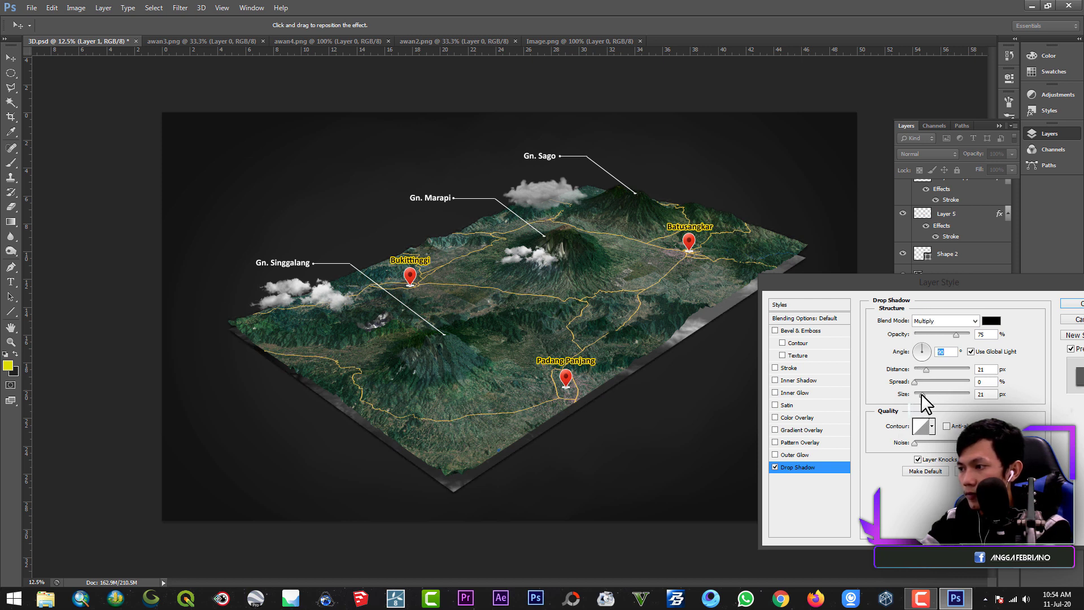
{"action": "left_click_drag", "start_coordinate": [920, 394], "coordinate": [977, 396]}
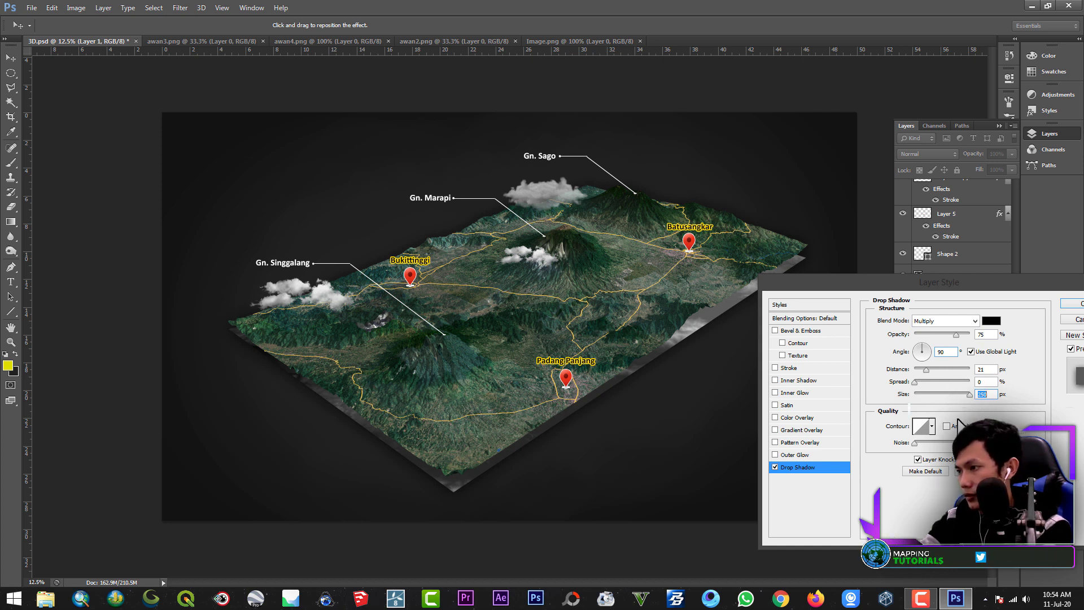
{"action": "left_click_drag", "start_coordinate": [940, 281], "coordinate": [700, 196]}
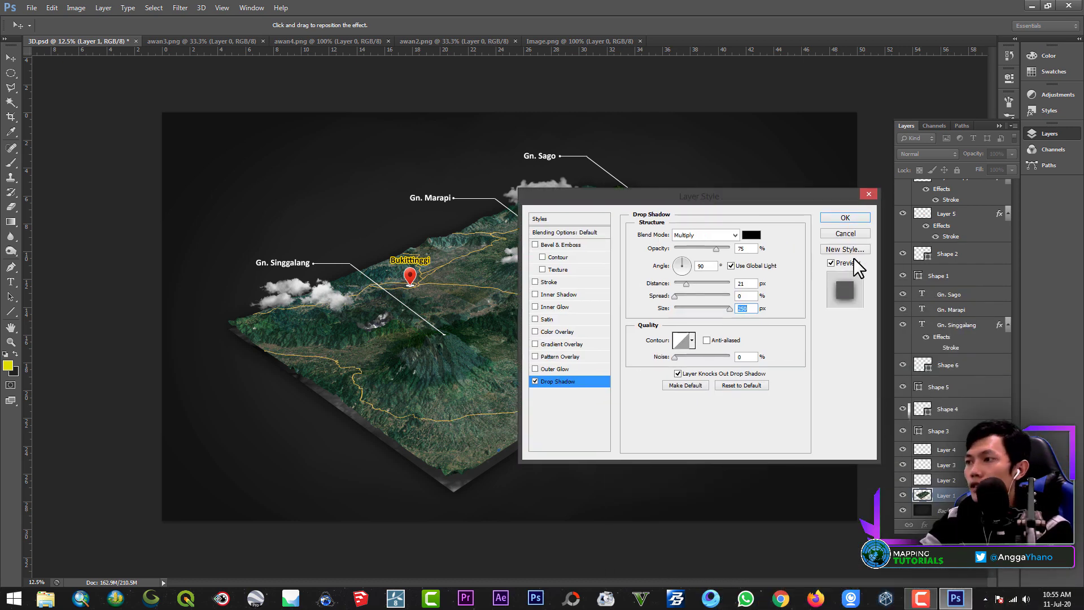
{"action": "left_click", "coordinate": [846, 216]}
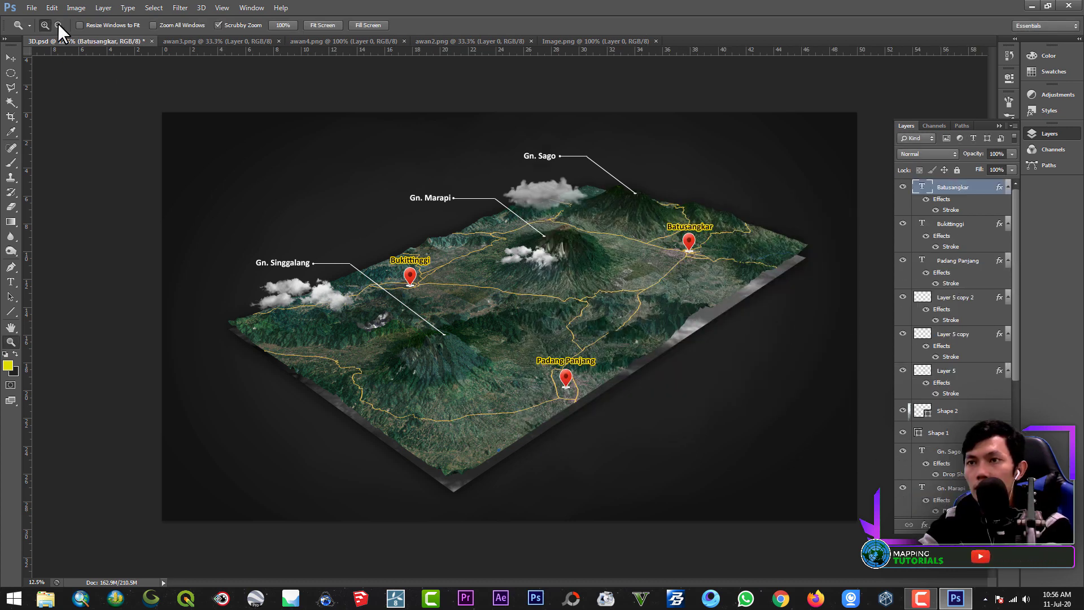
Save the changes to the layered document 3D.psd.
{"action": "left_click", "coordinate": [58, 26]}
{"action": "left_click", "coordinate": [308, 217]}
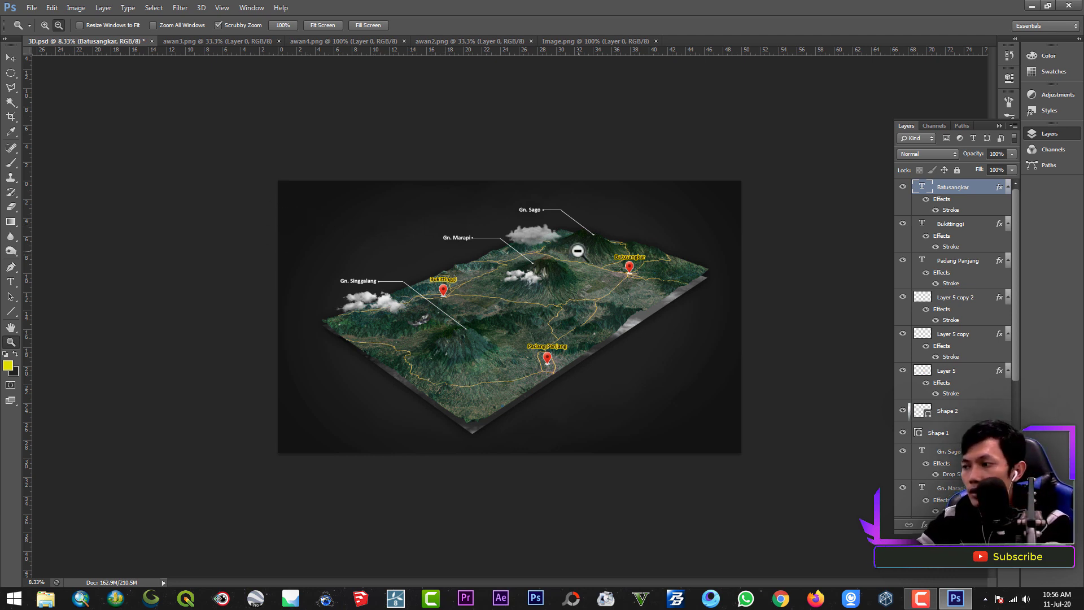
{"action": "left_click", "coordinate": [31, 7]}
{"action": "left_click", "coordinate": [57, 132]}
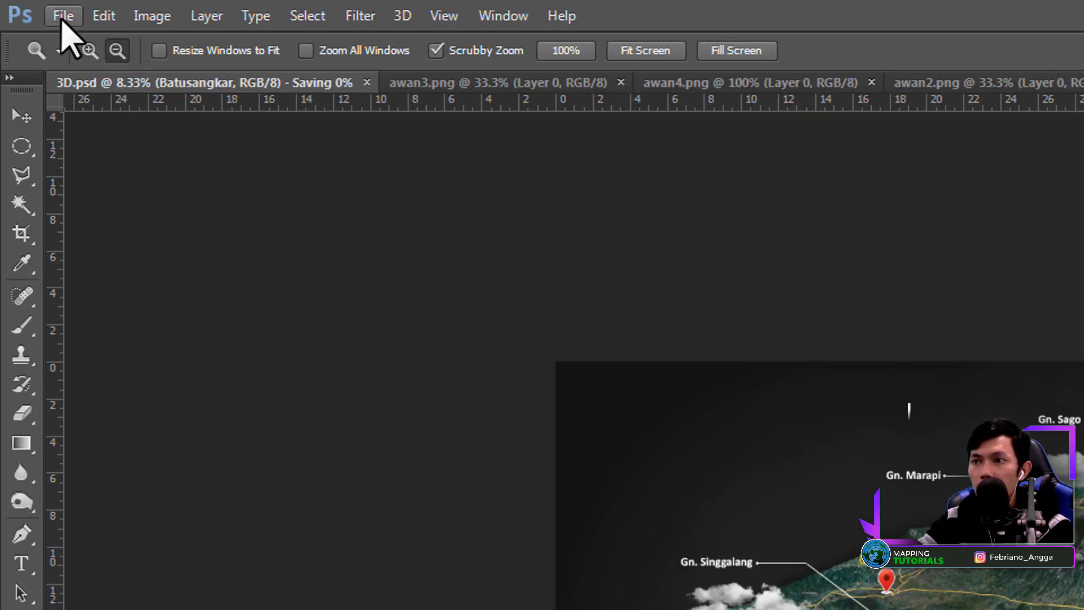
Save a JPEG copy of the layout in the folder "43. 3D" at maximum quality 12 with the Baseline ("Standard") format option.
{"action": "left_click", "coordinate": [32, 7]}
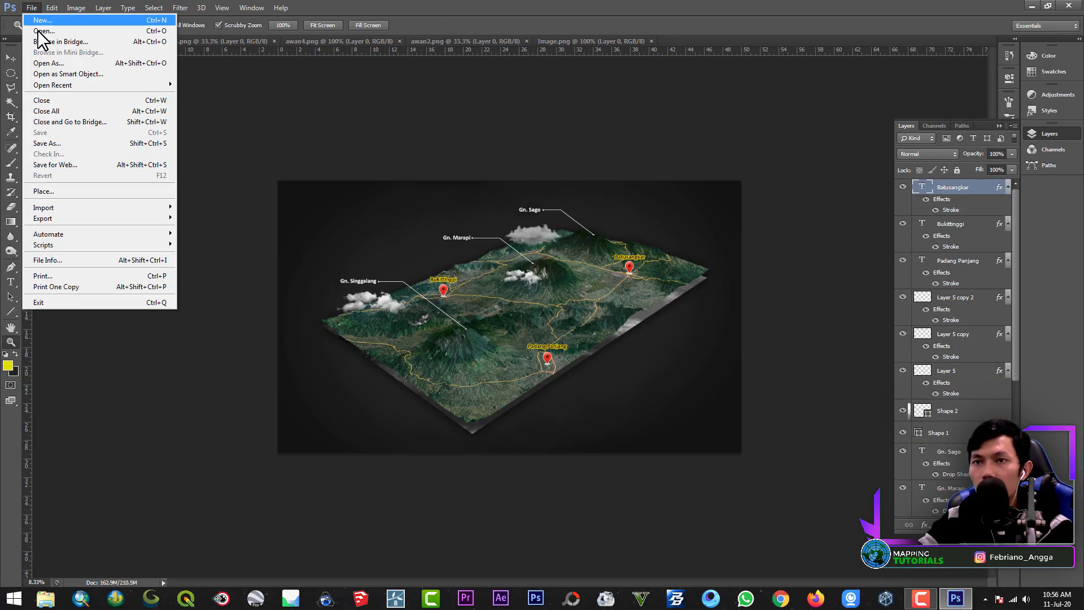
{"action": "left_click", "coordinate": [57, 143]}
{"action": "left_click", "coordinate": [432, 404]}
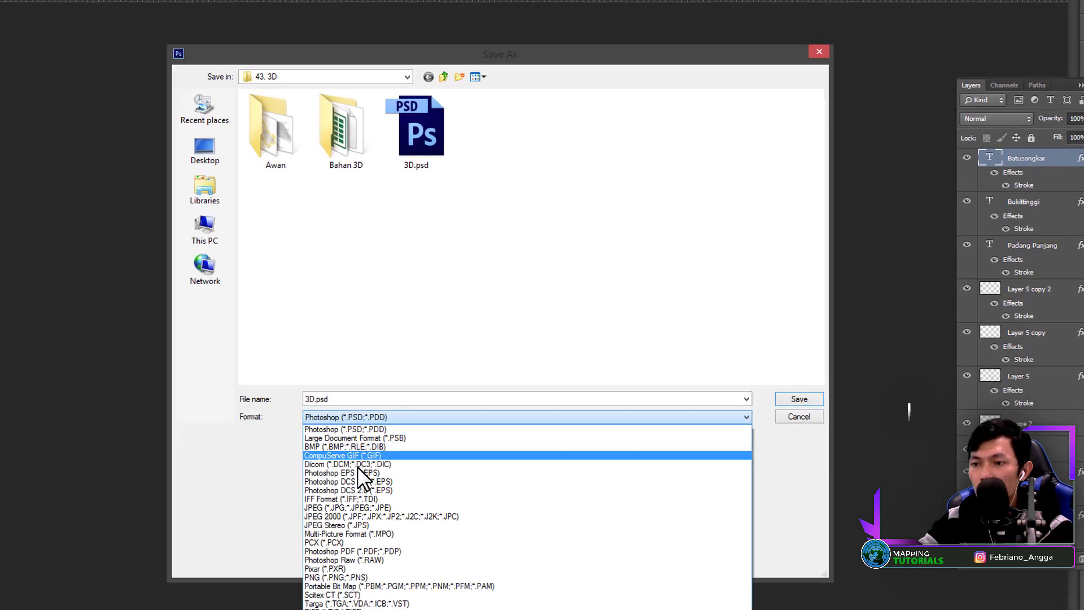
{"action": "left_click", "coordinate": [373, 479]}
{"action": "double_click", "coordinate": [320, 405]}
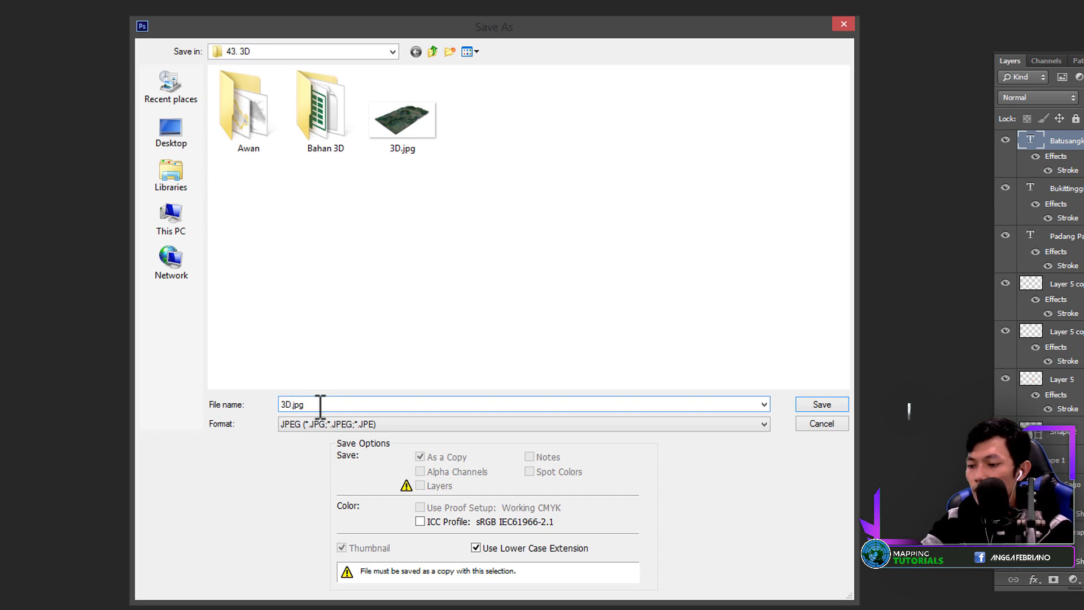
{"action": "key", "text": "Return"}
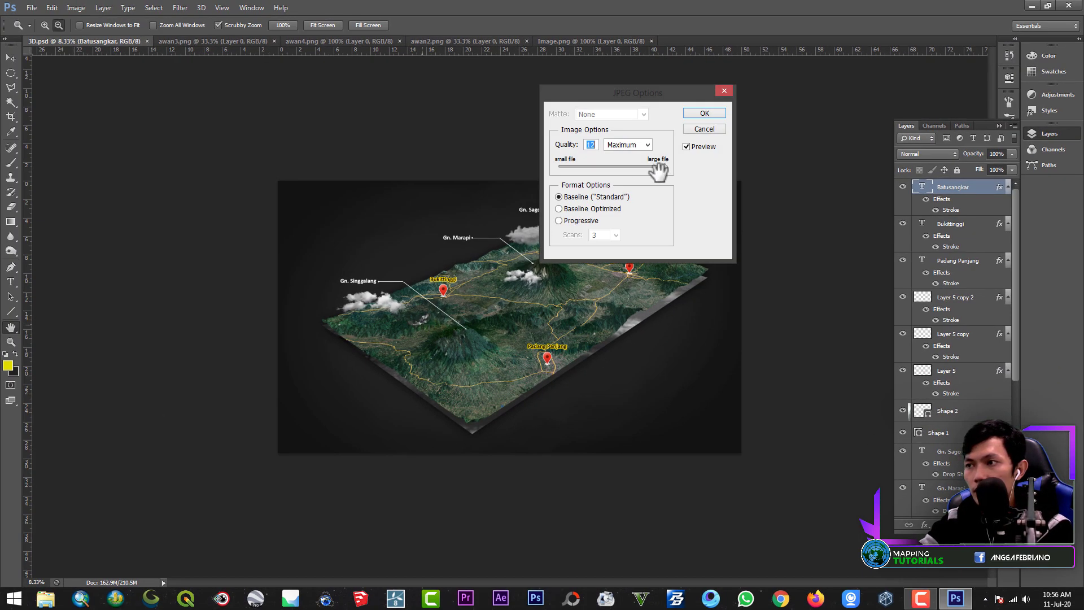
{"action": "left_click", "coordinate": [704, 112]}
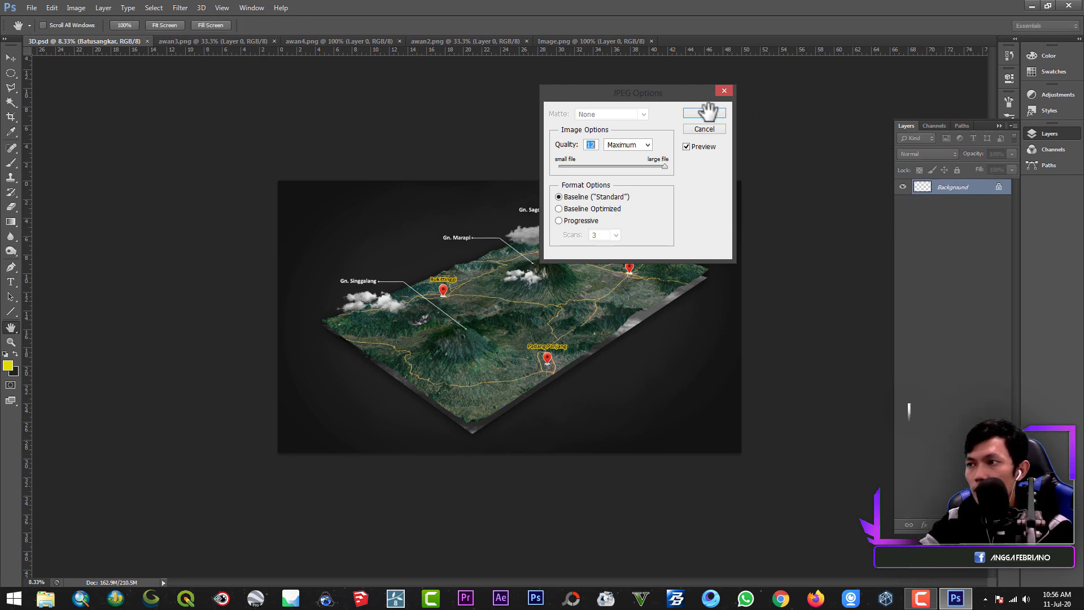